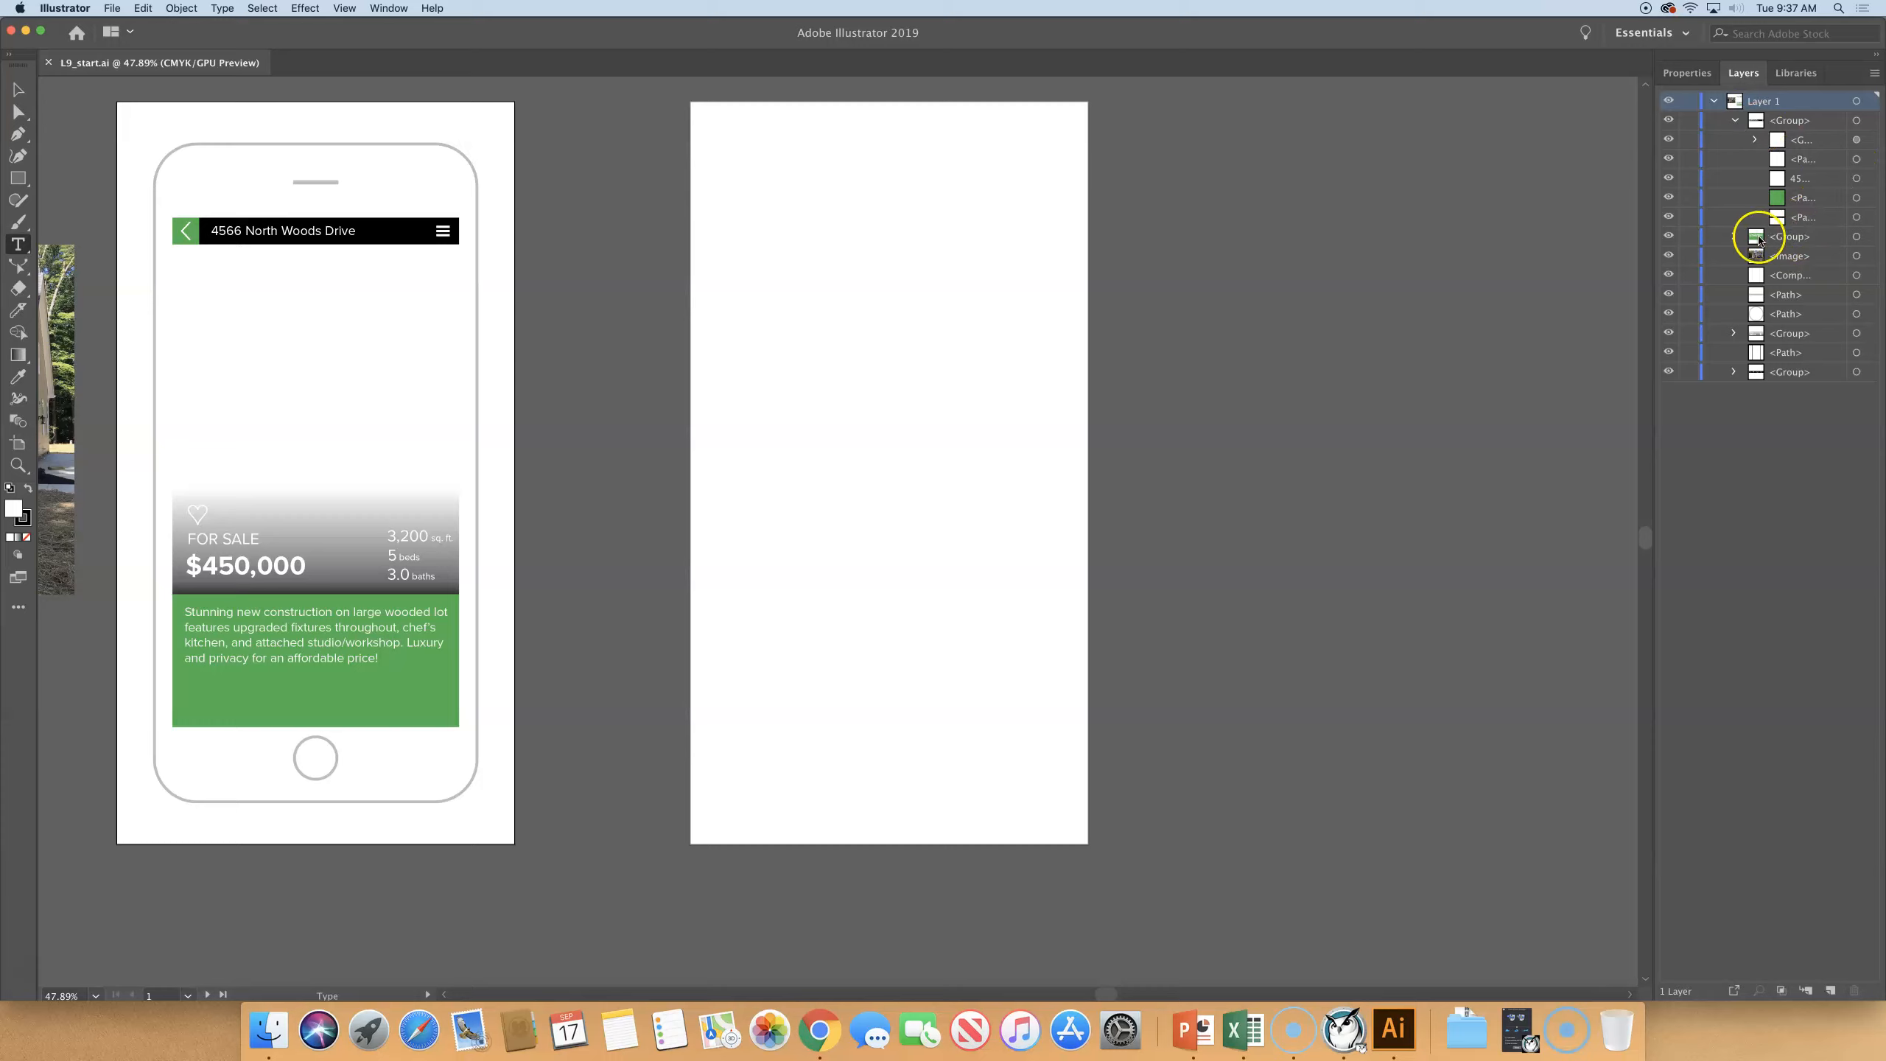
- Expand the nested groups of Layer 1 and examine the objects it contains alongside the fitted artboard
{"action": "left_click", "coordinate": [1734, 238]}
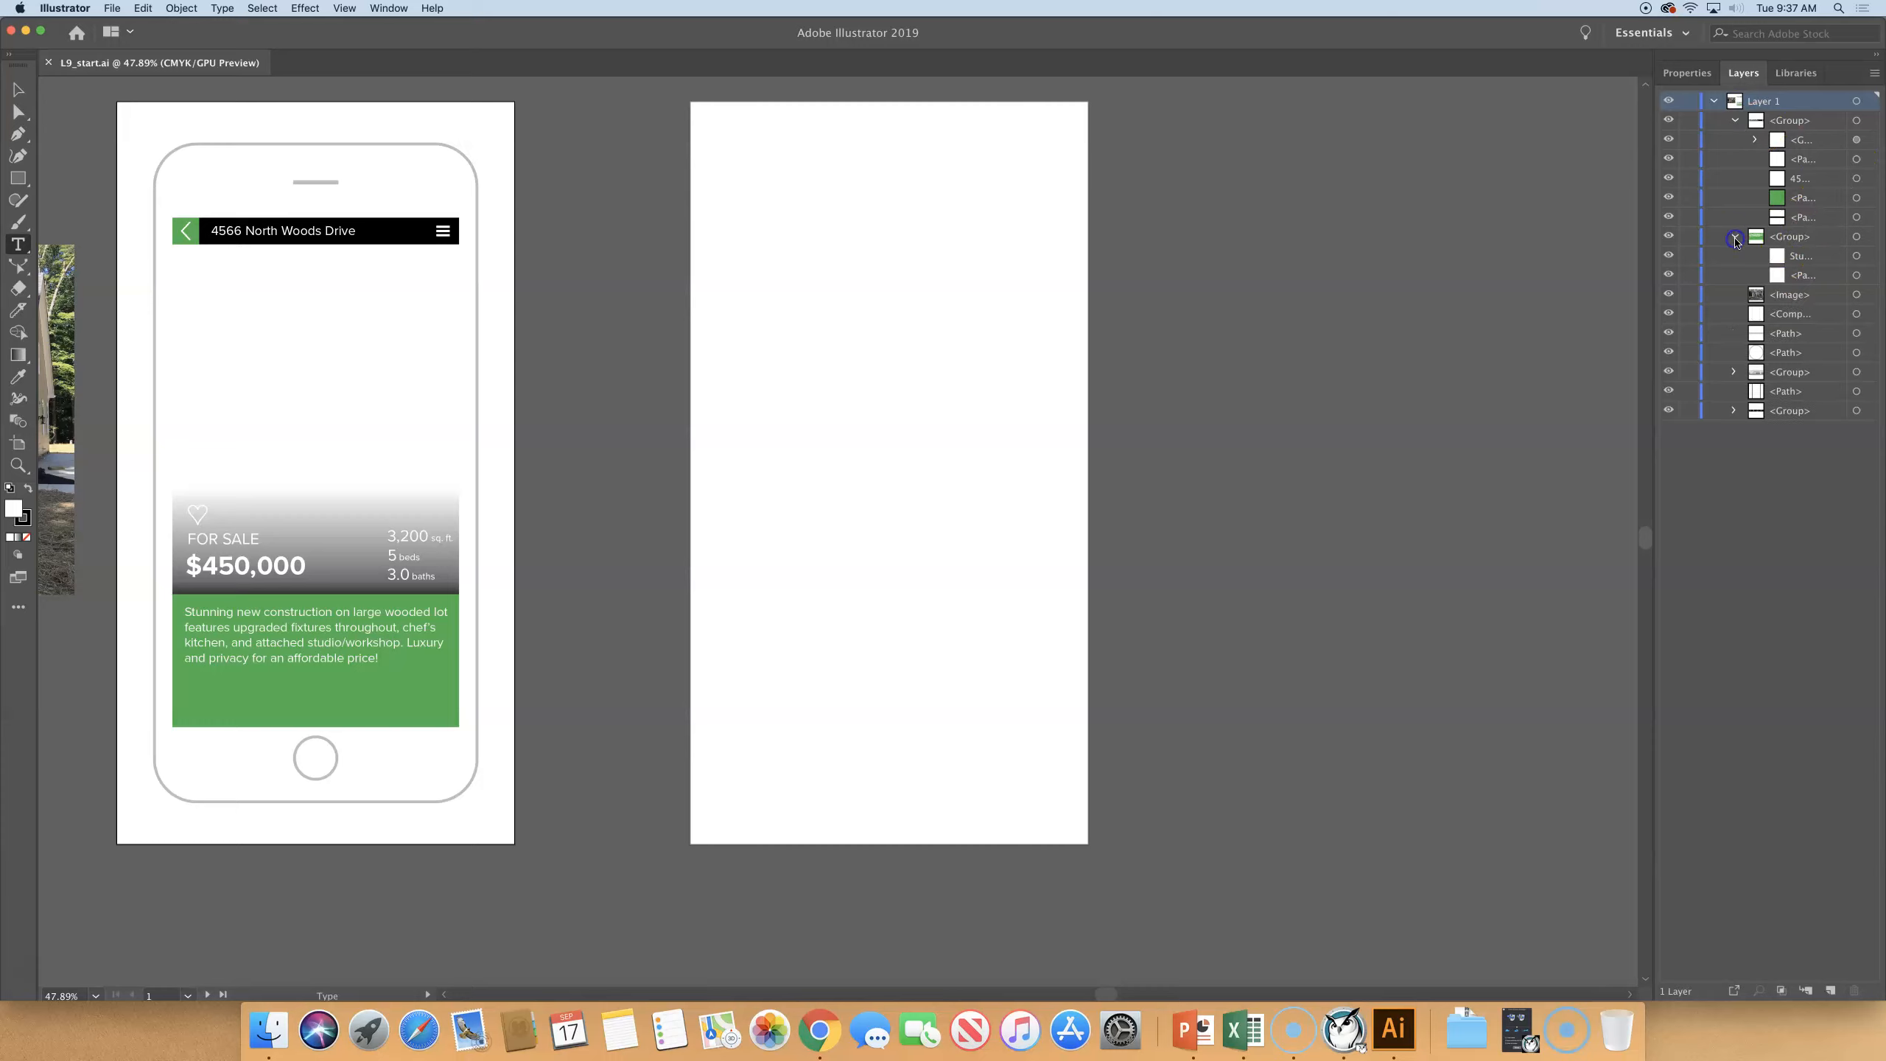
{"action": "left_click", "coordinate": [1733, 371], "text": "alt"}
{"action": "left_click", "coordinate": [1733, 526]}
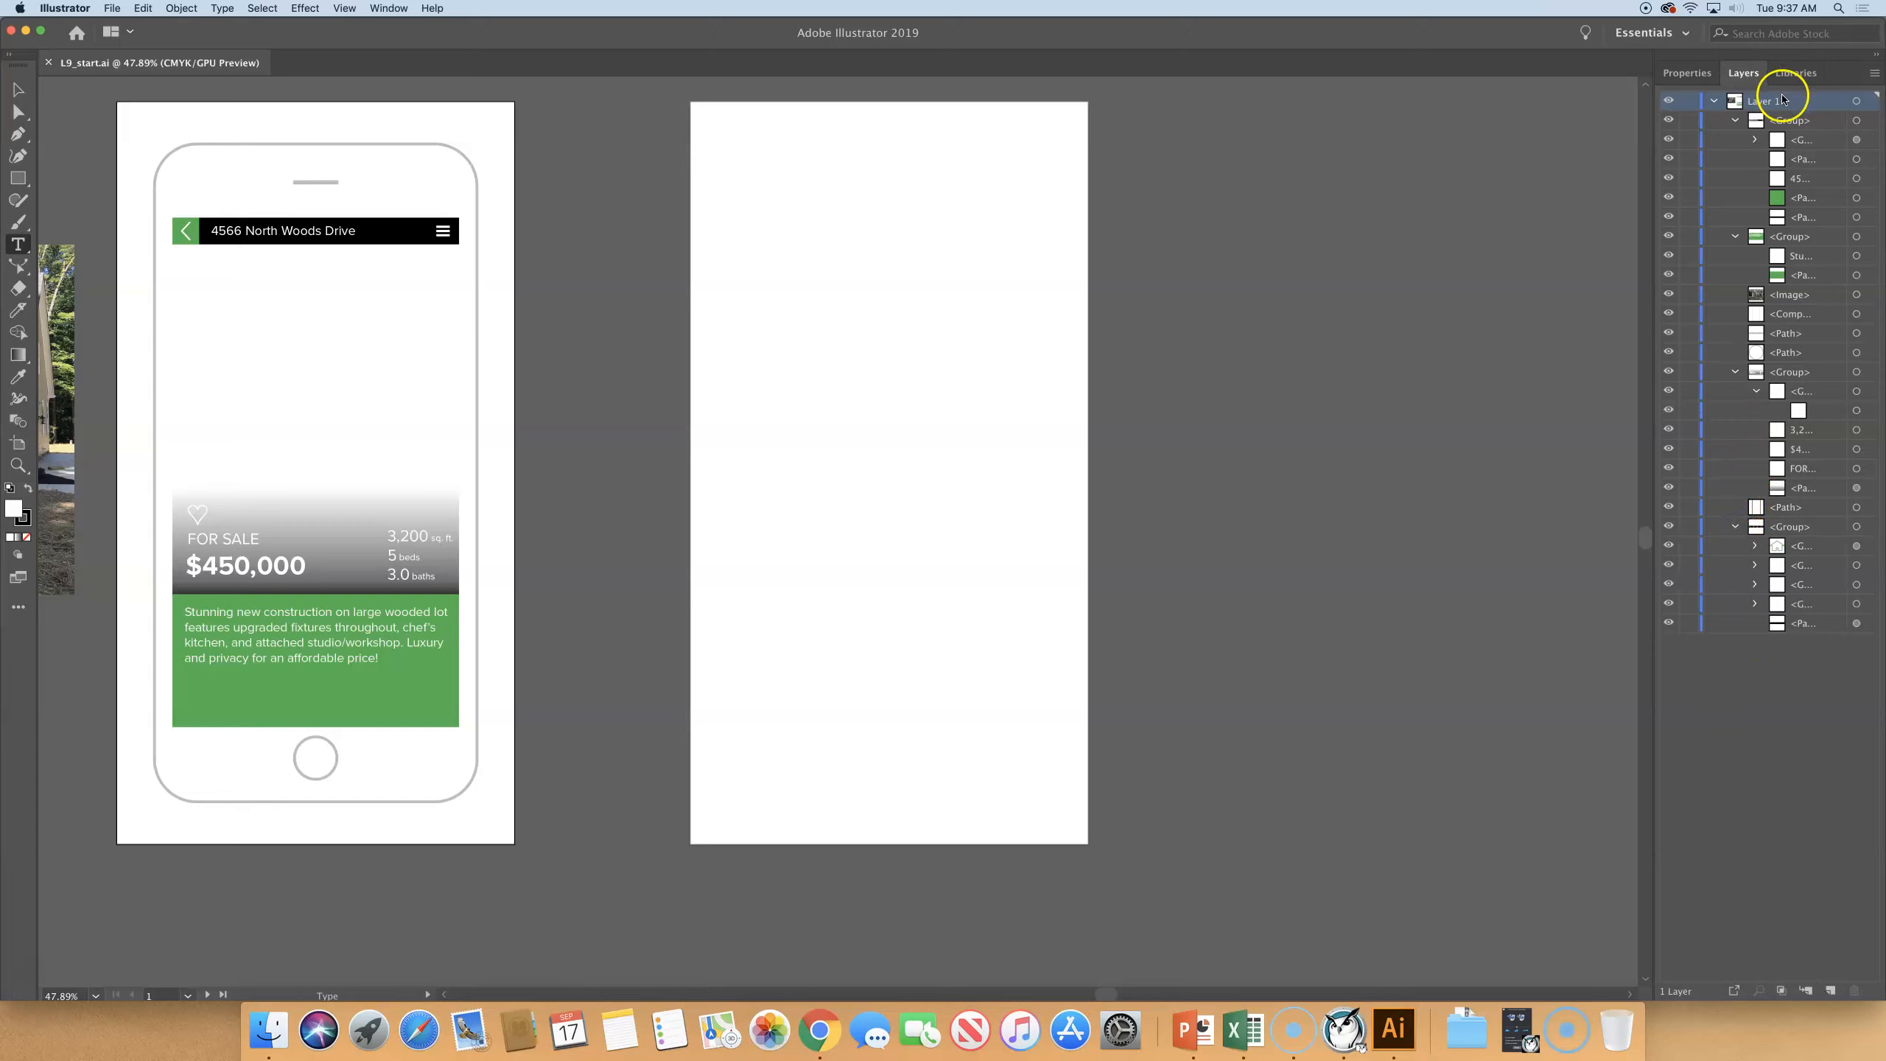
{"action": "left_click", "coordinate": [1755, 140]}
{"action": "left_click", "coordinate": [1755, 764]}
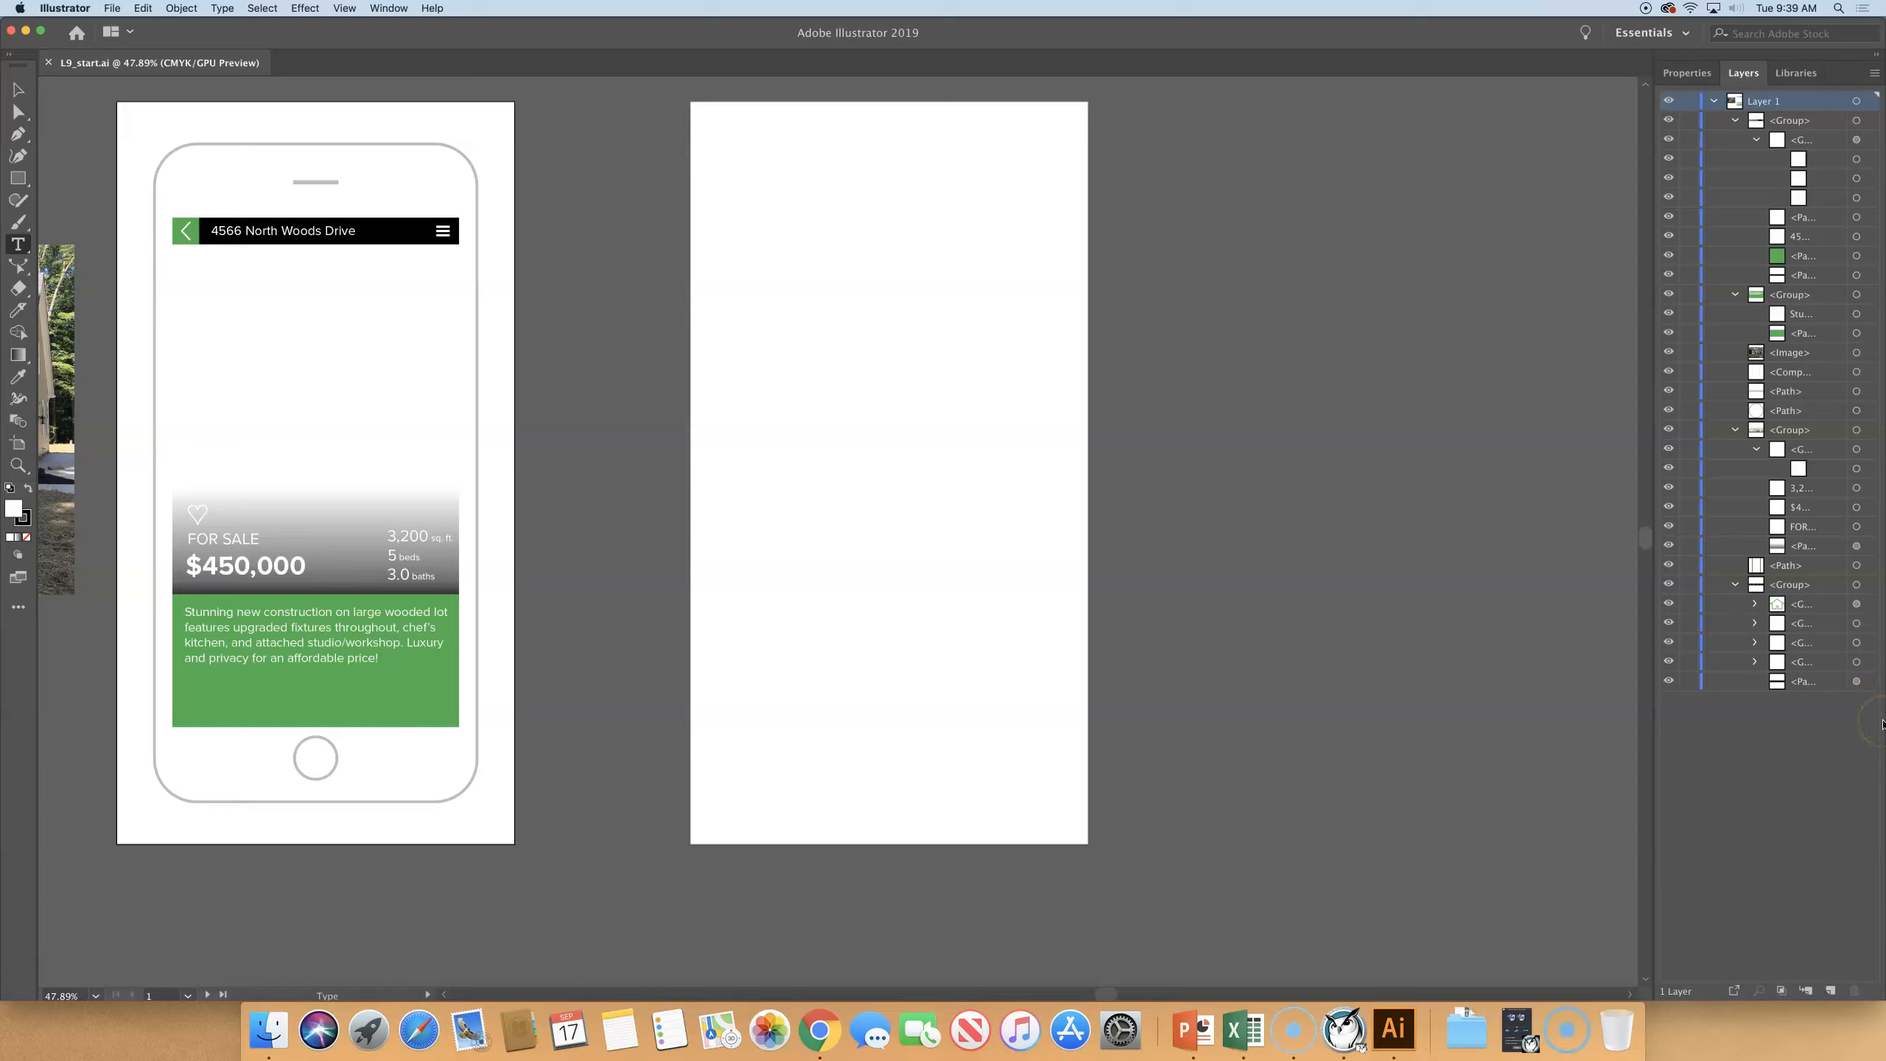
{"action": "key", "text": "super+alt+0"}
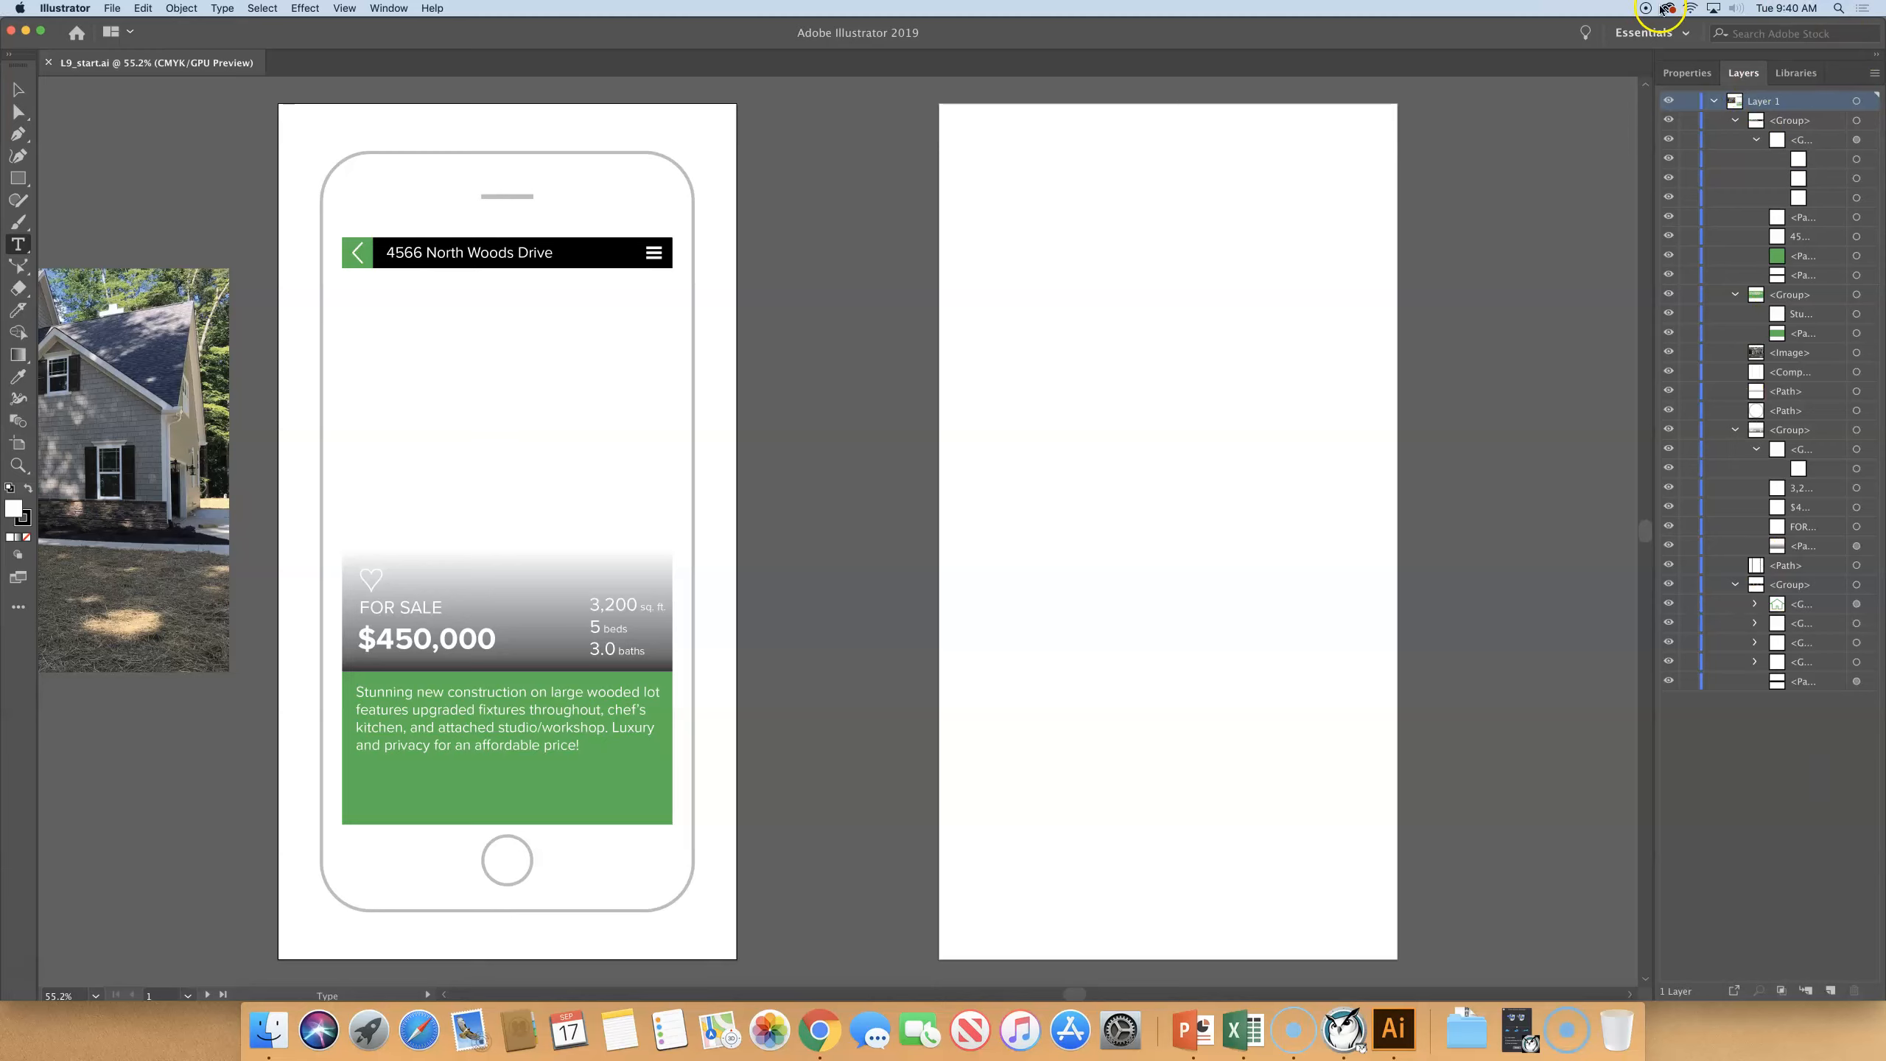
{"action": "left_click", "coordinate": [1712, 100]}
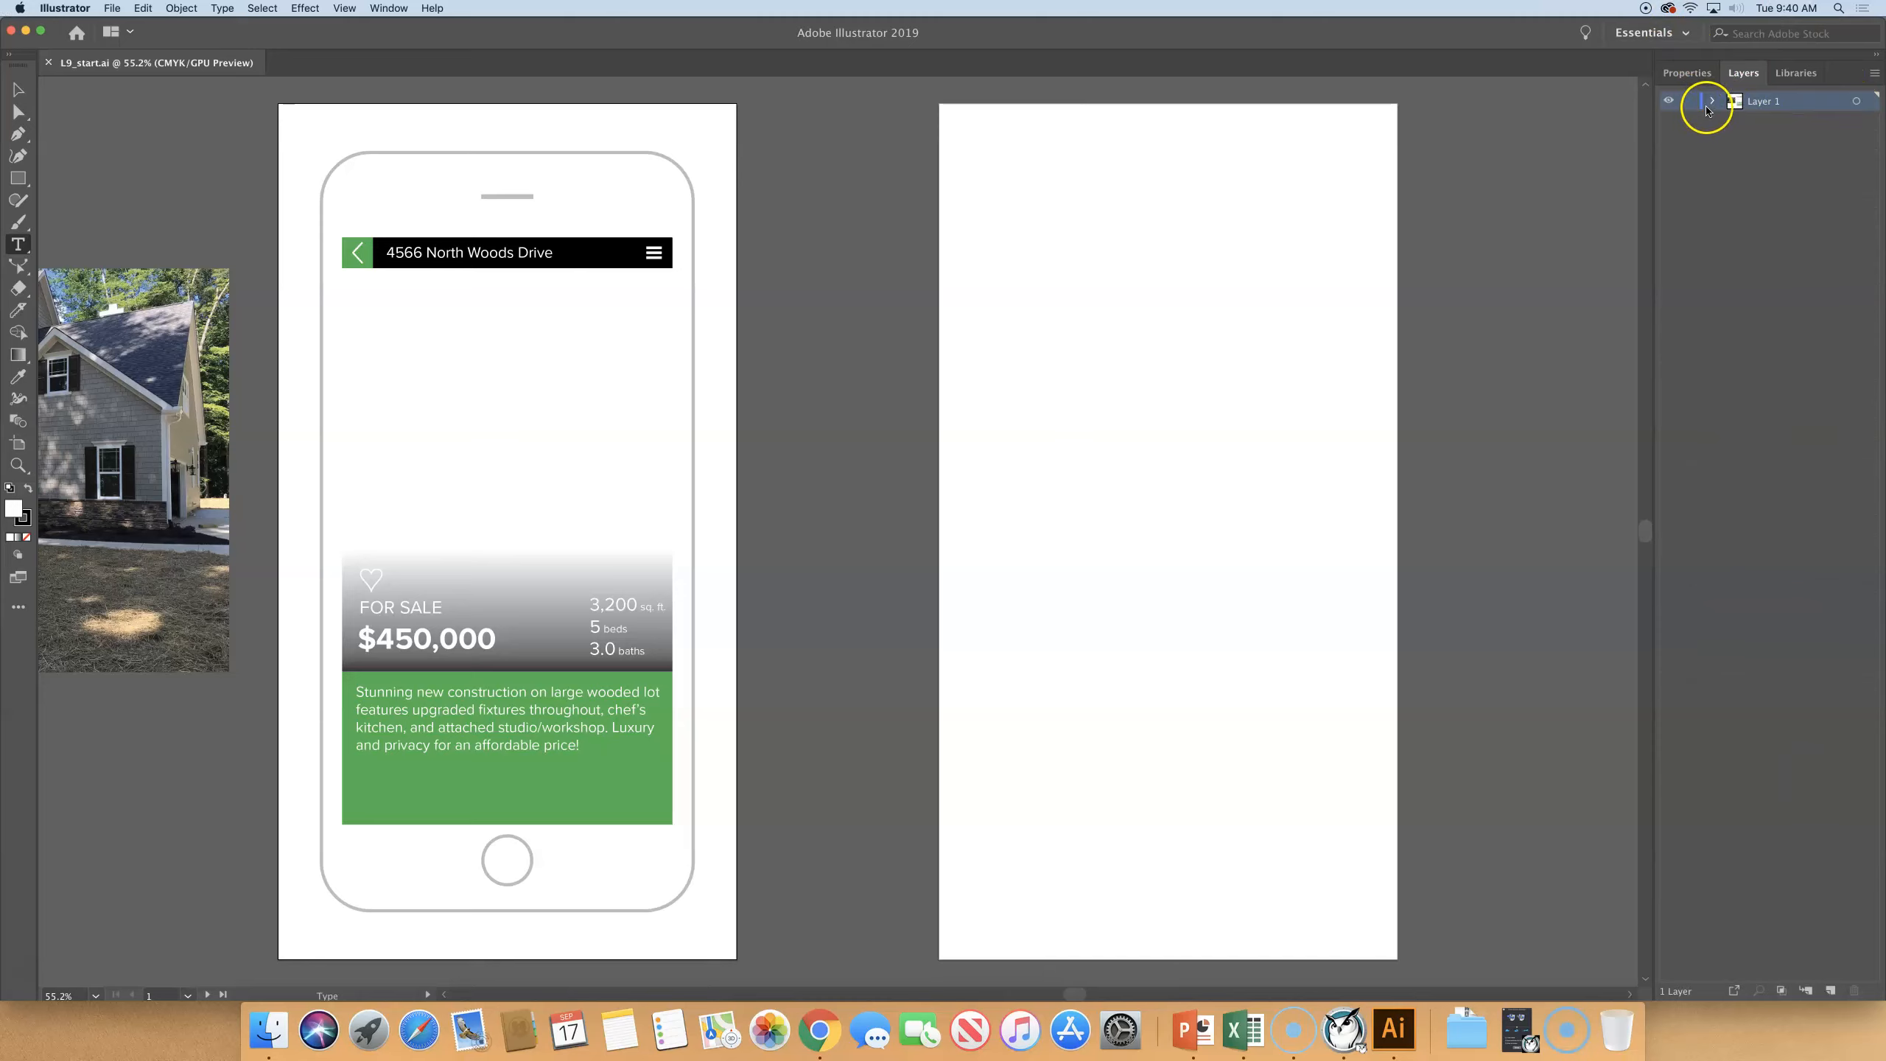
{"action": "left_click", "coordinate": [1710, 102]}
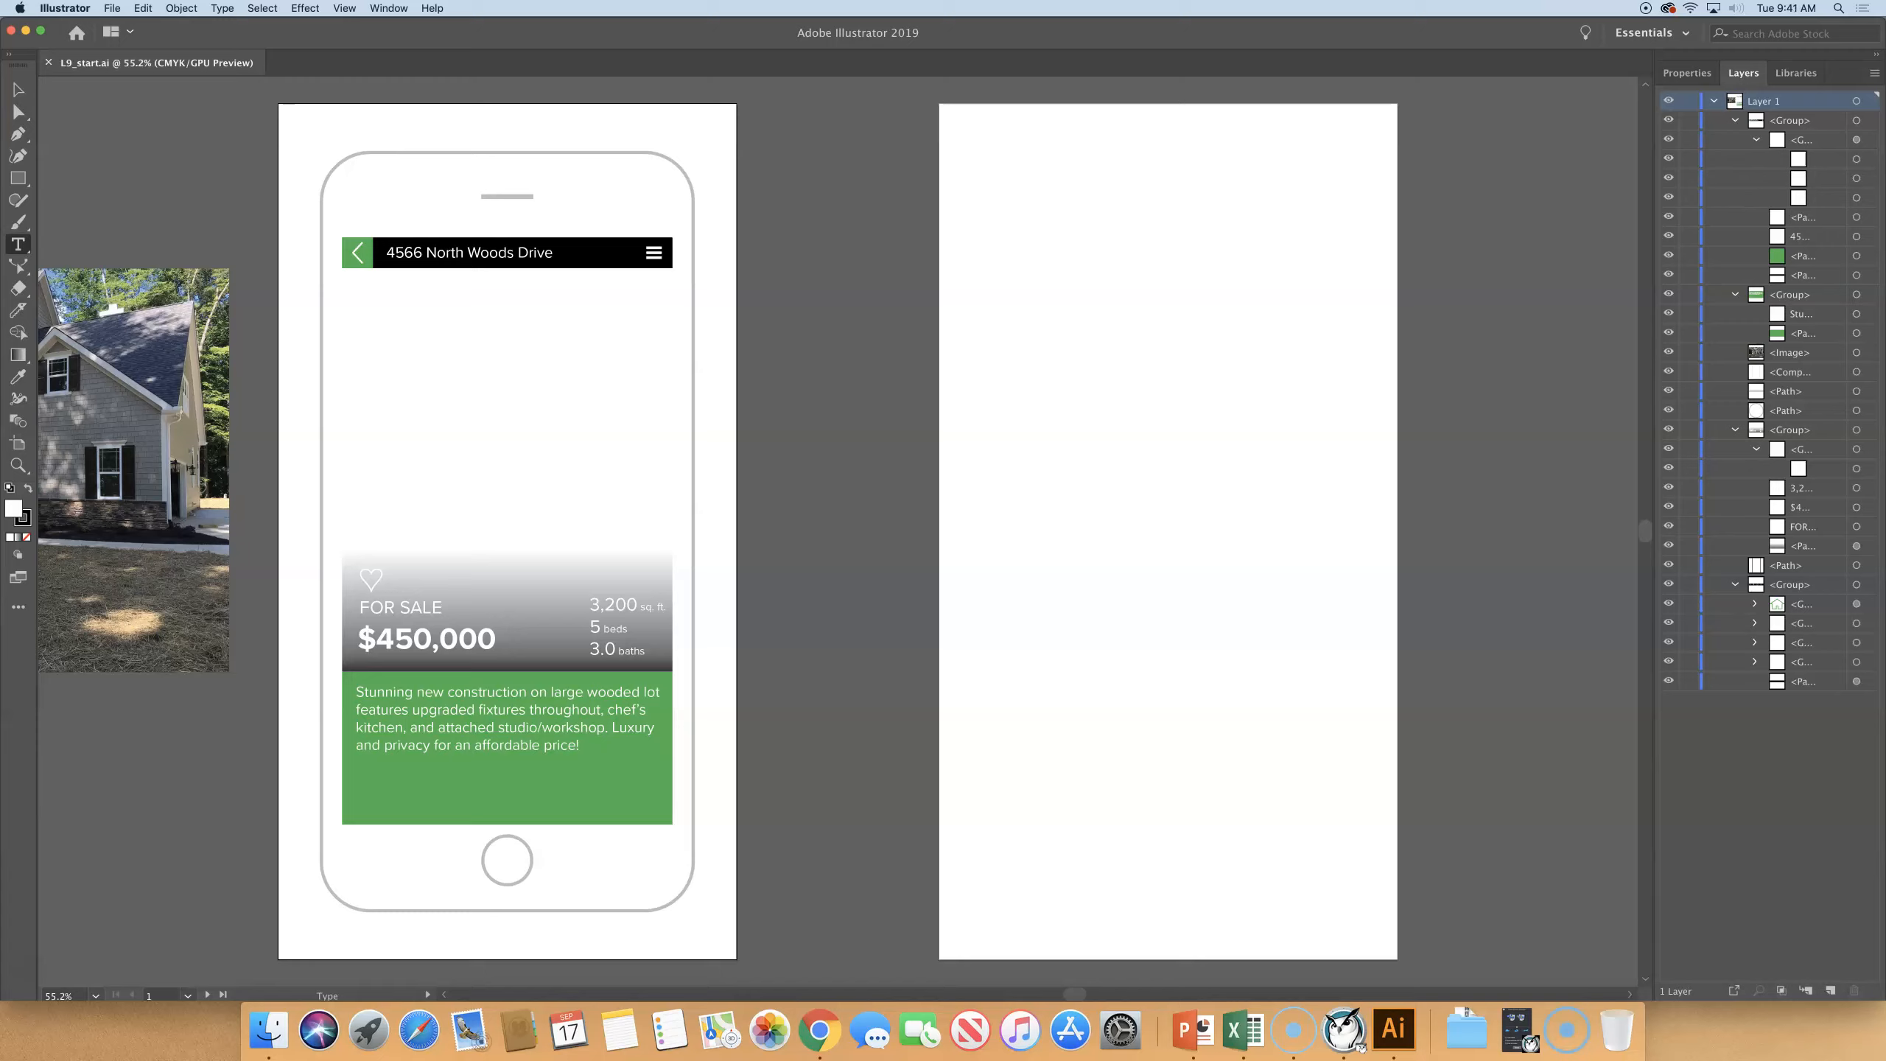
{"action": "left_click", "coordinate": [28, 979]}
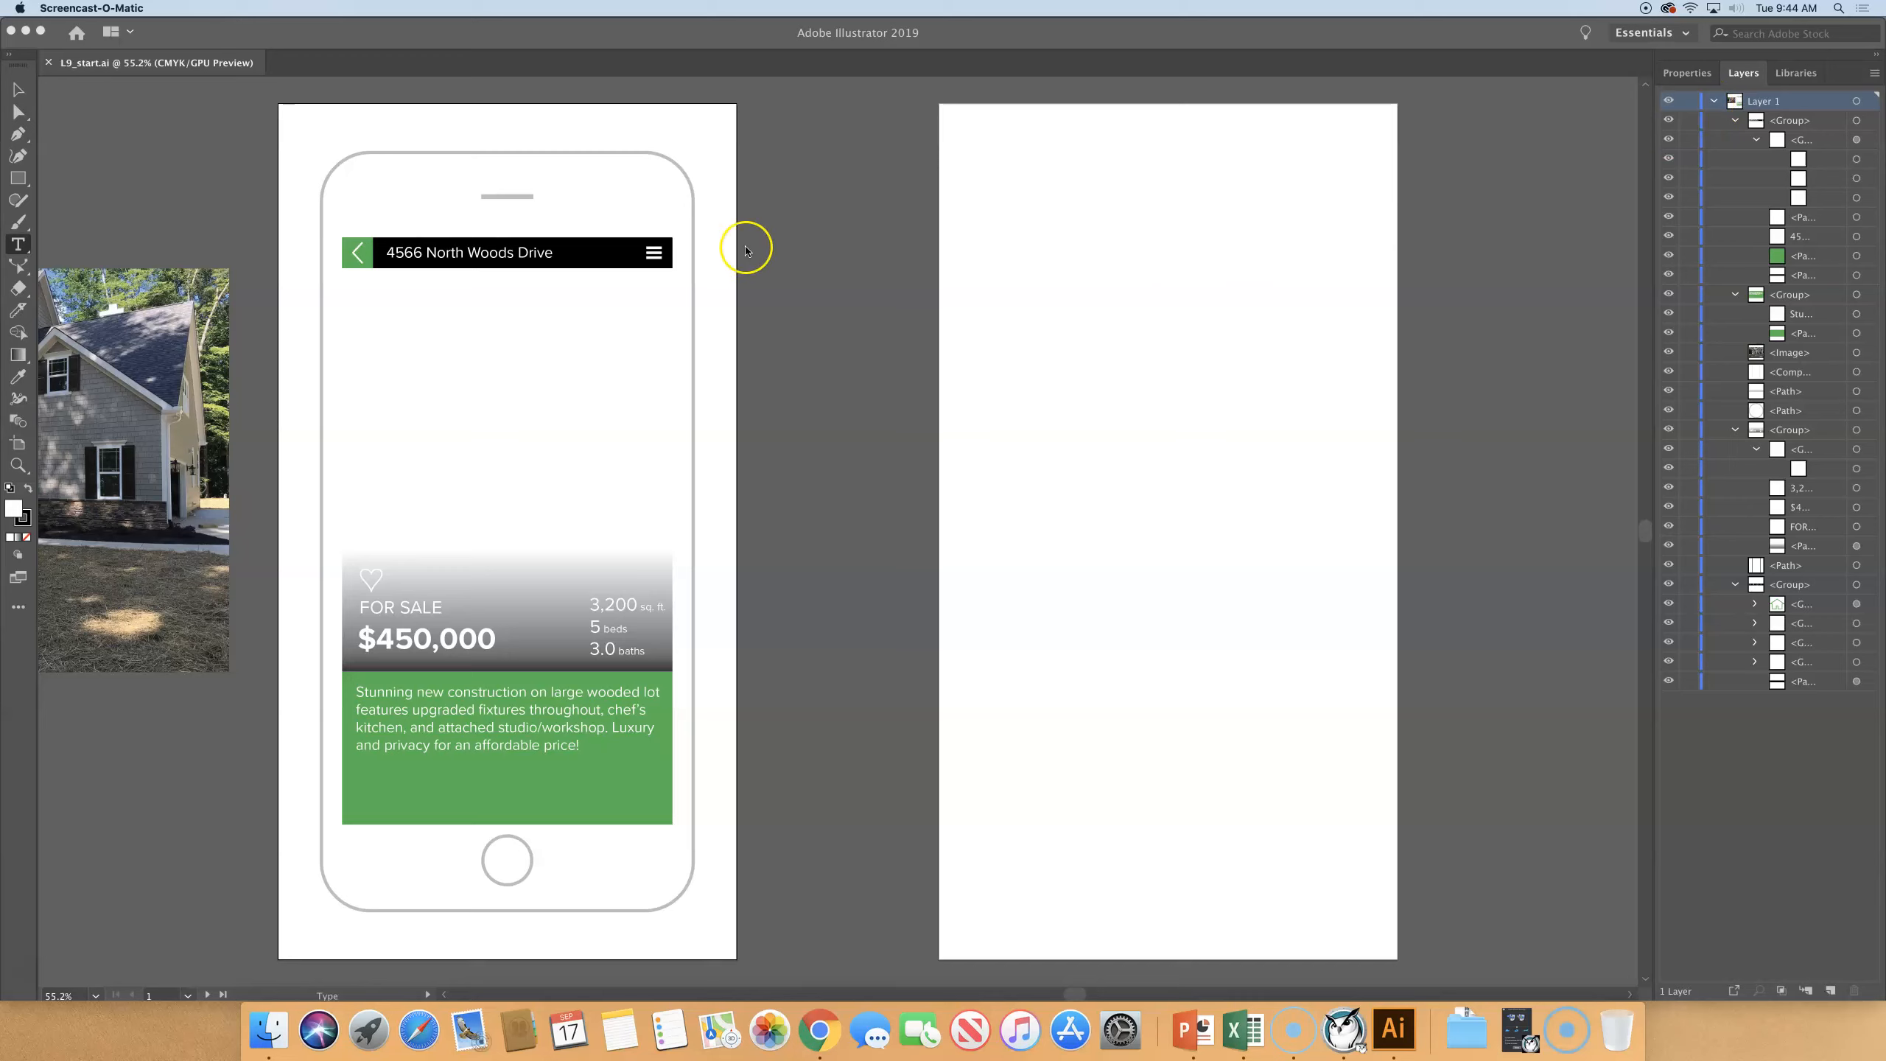
- Select the phone outline on the first artboard to locate it within Layer 1, leaving the layer collapsed and nothing selected
{"action": "left_click", "coordinate": [553, 257]}
{"action": "left_click", "coordinate": [19, 87]}
{"action": "left_click", "coordinate": [541, 244]}
{"action": "left_click", "coordinate": [371, 155]}
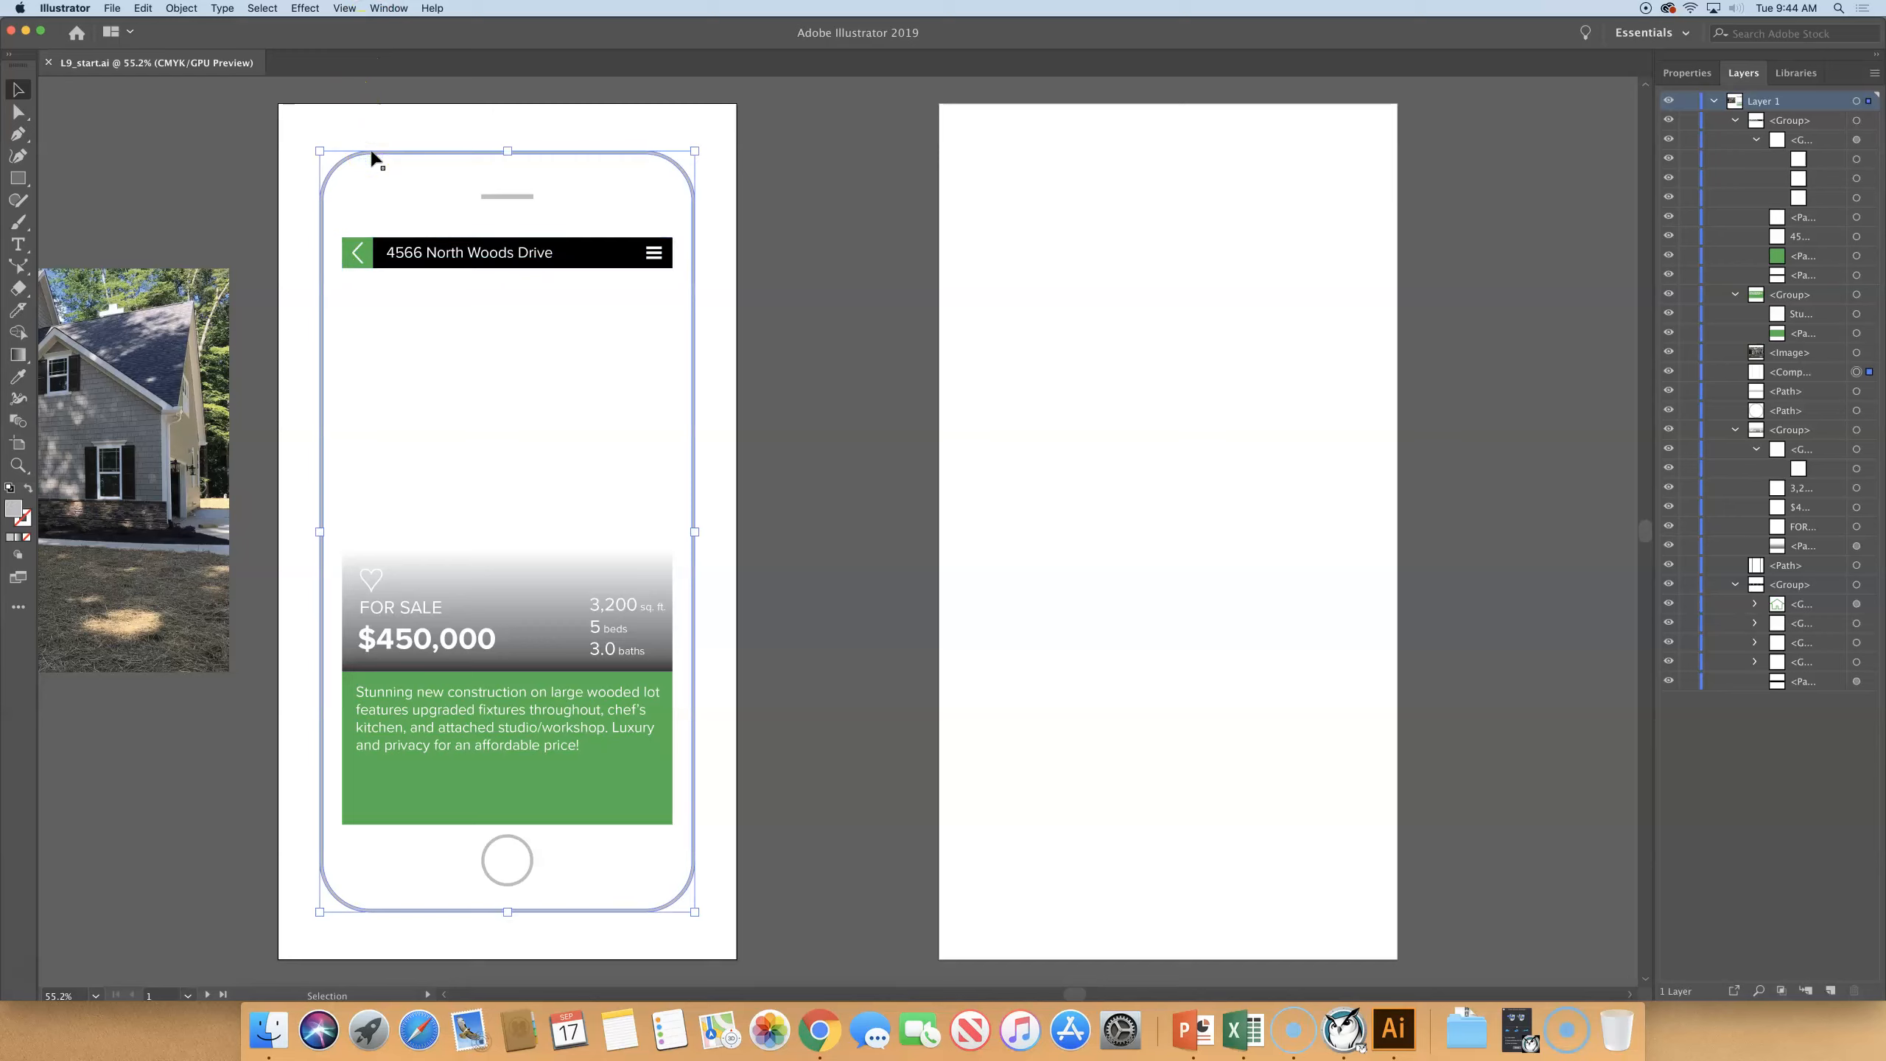
{"action": "left_click", "coordinate": [1712, 103]}
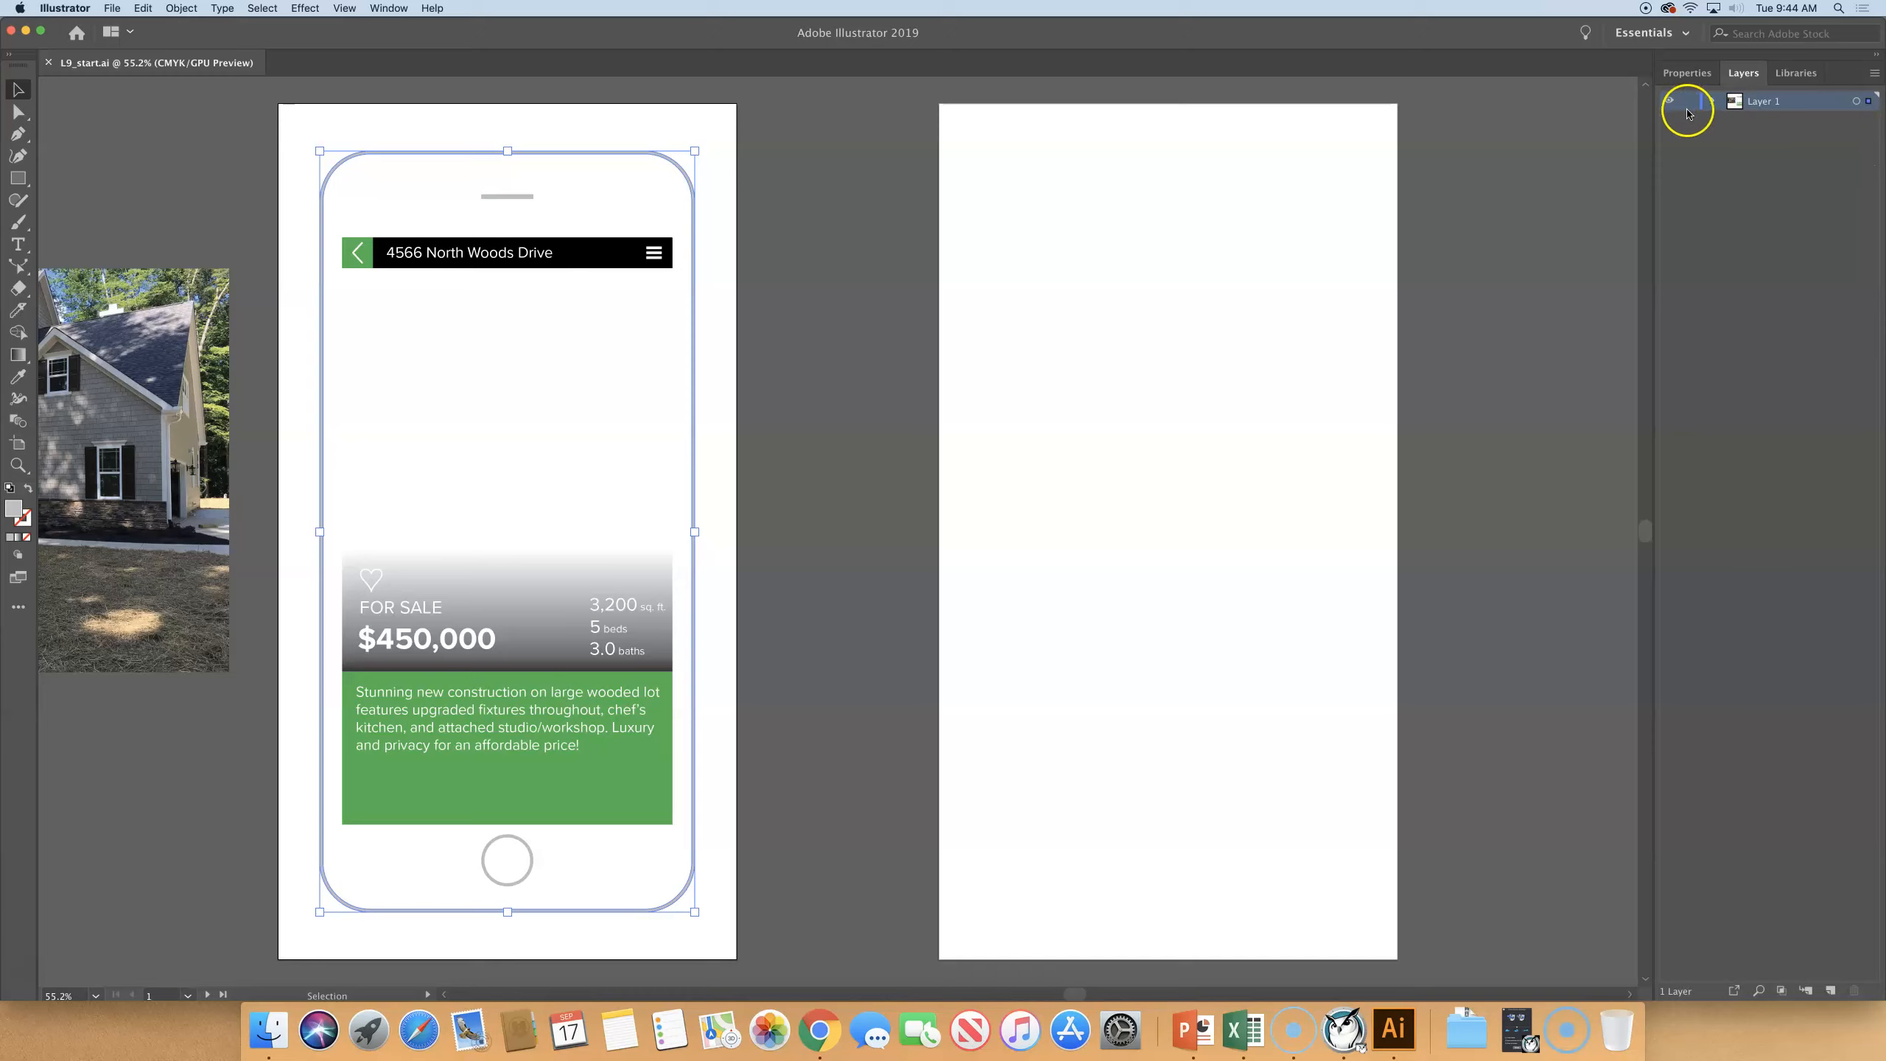
{"action": "left_click", "coordinate": [1712, 100]}
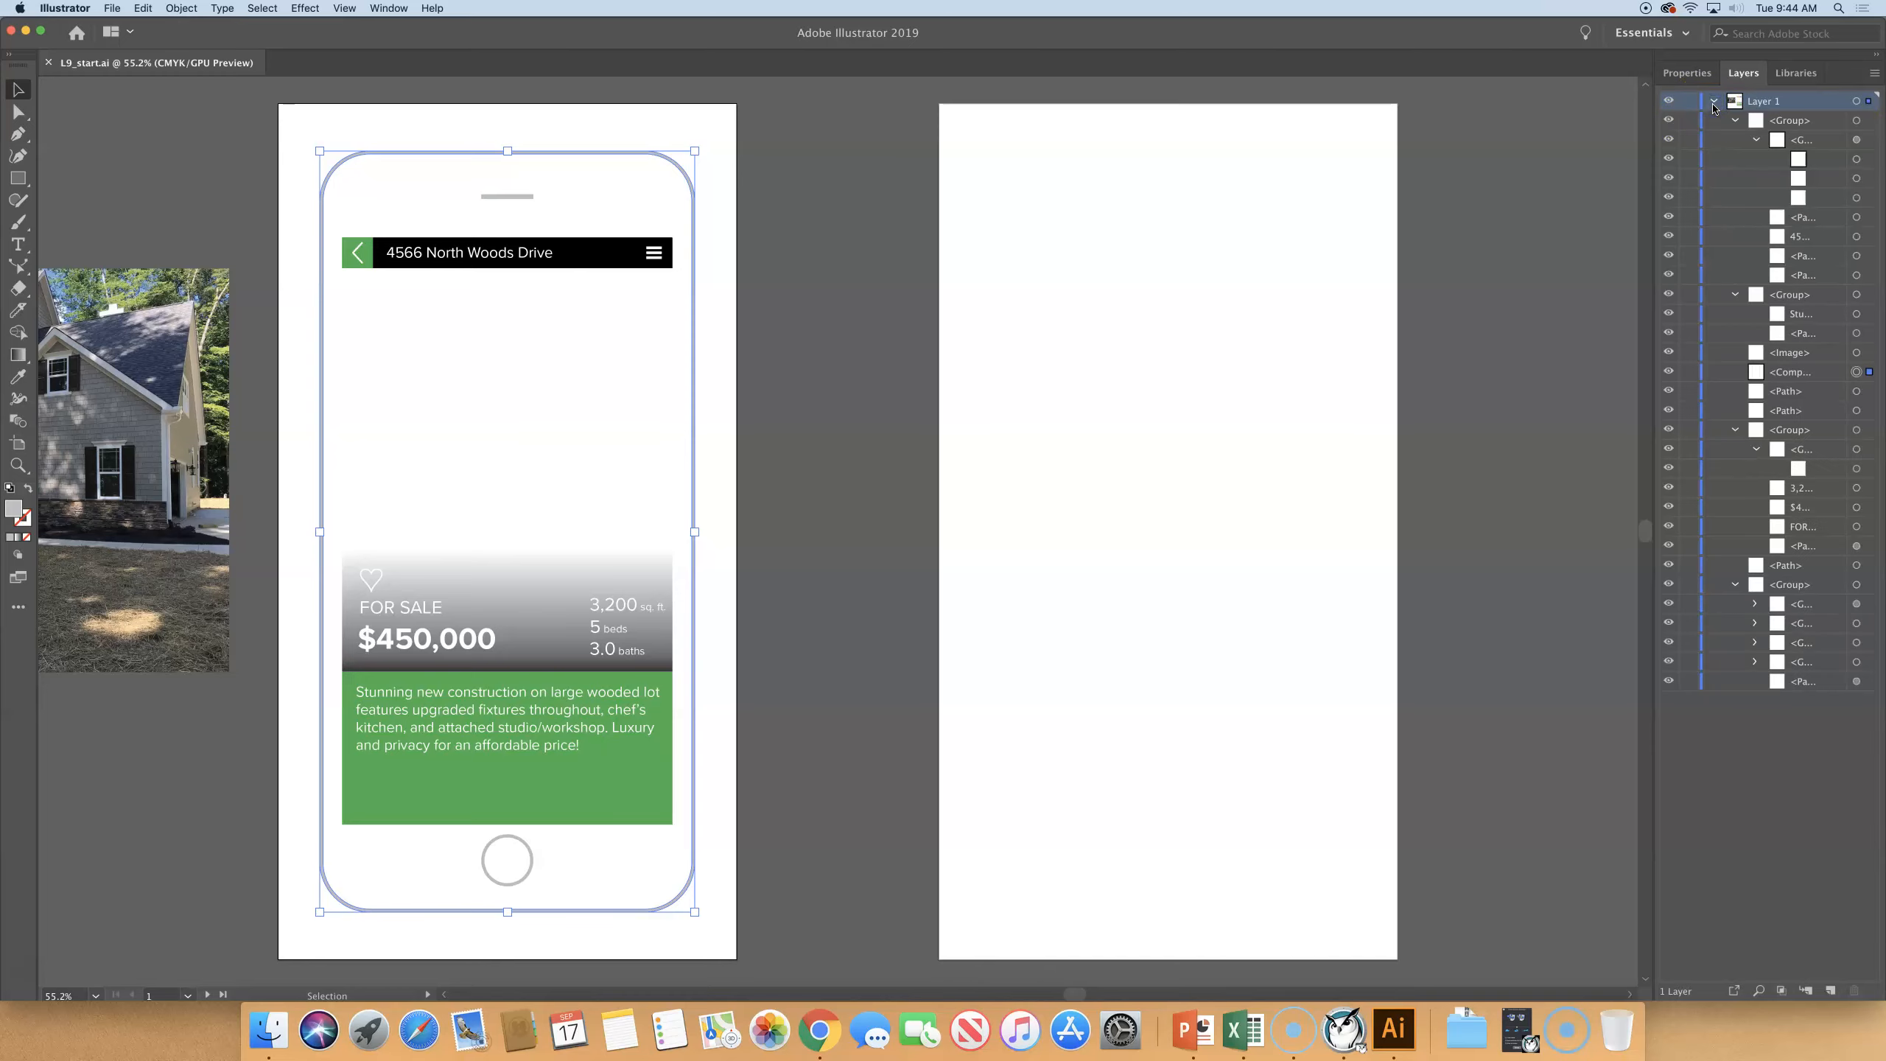
{"action": "left_click", "coordinate": [1712, 101]}
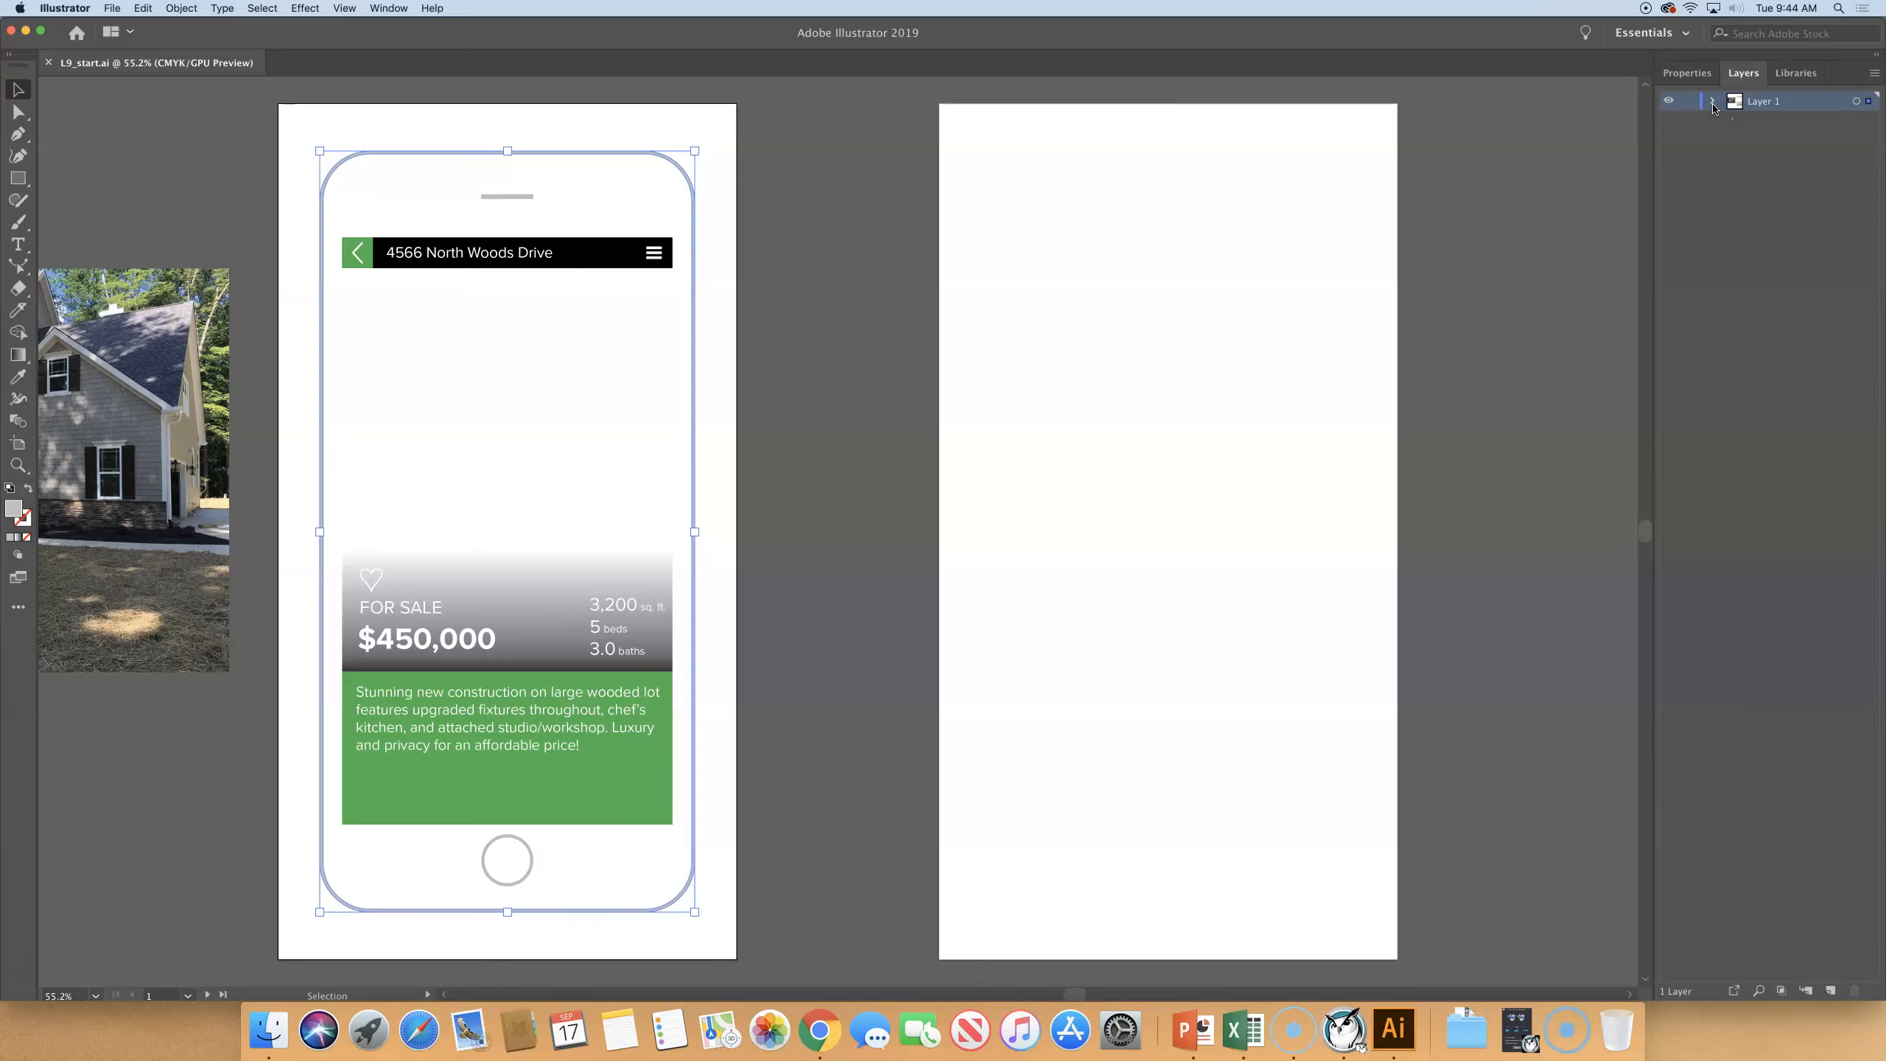
{"action": "left_click", "coordinate": [825, 168]}
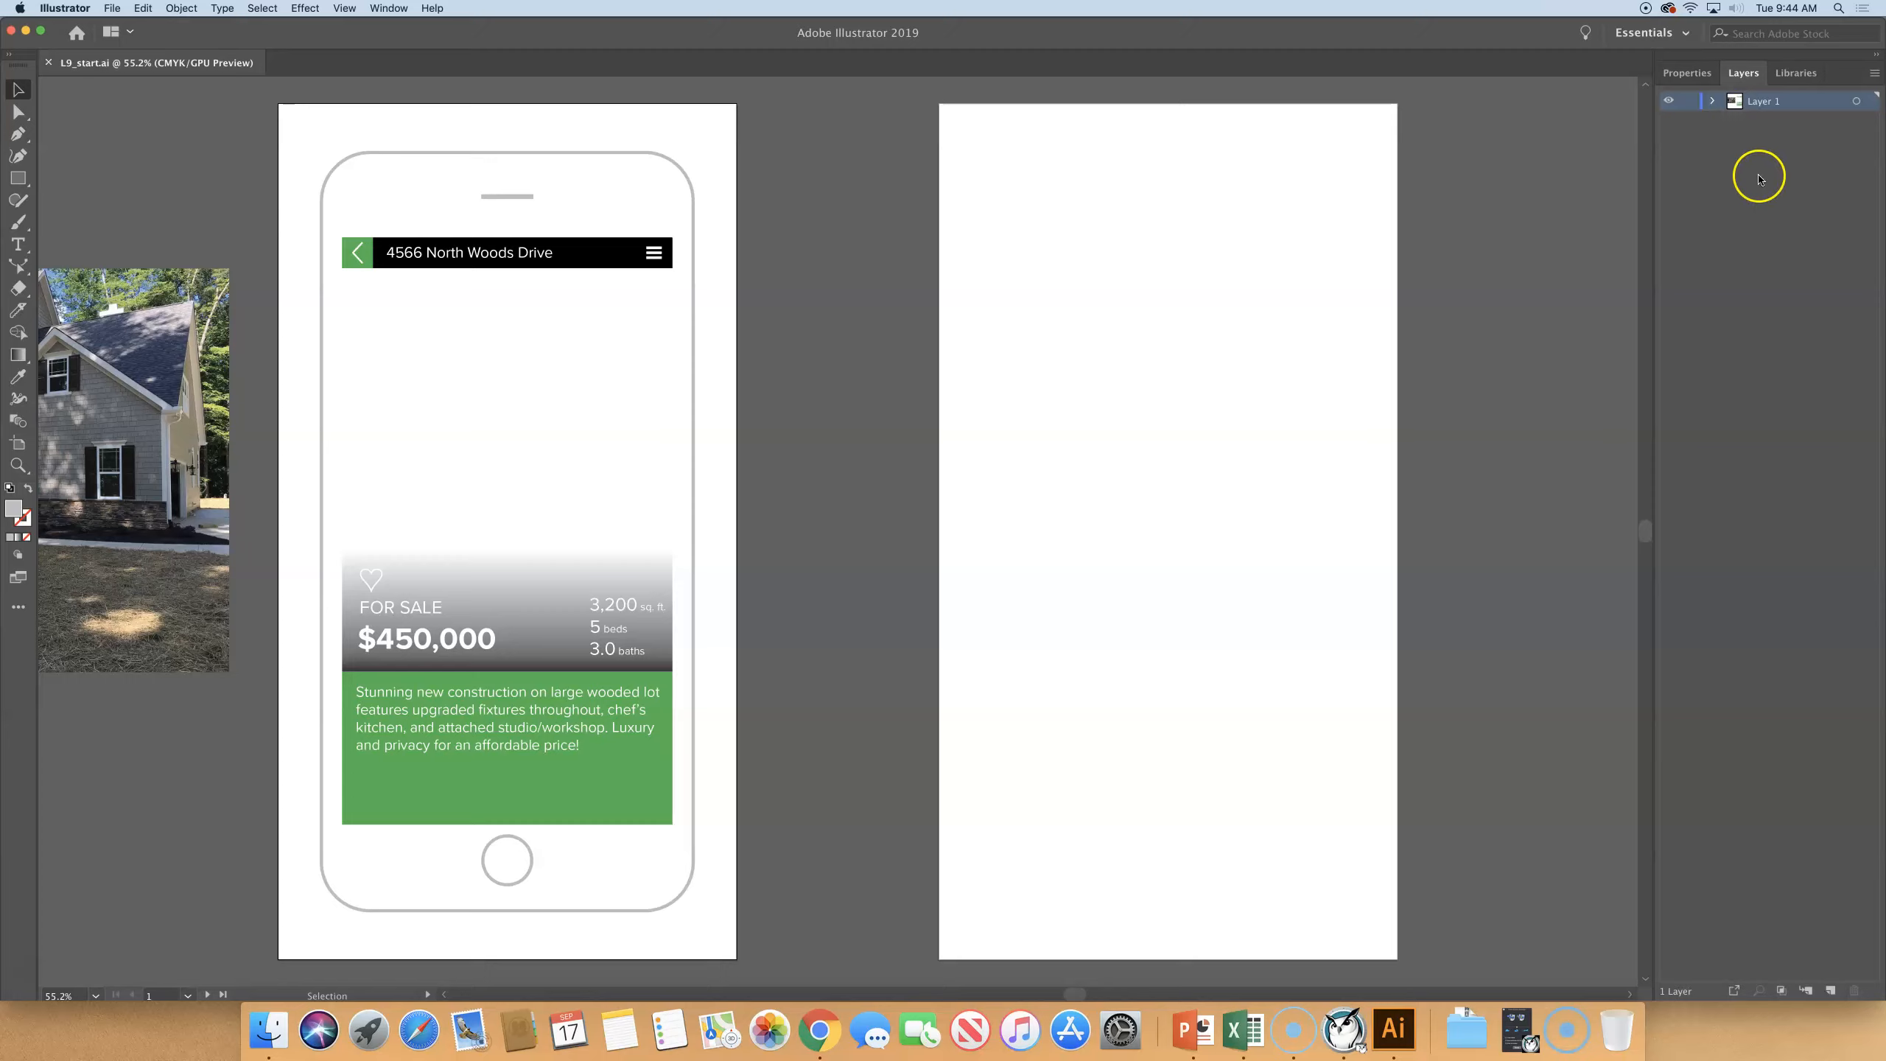
- Rename Layer 1 as Phone Body
{"action": "double_click", "coordinate": [1762, 101]}
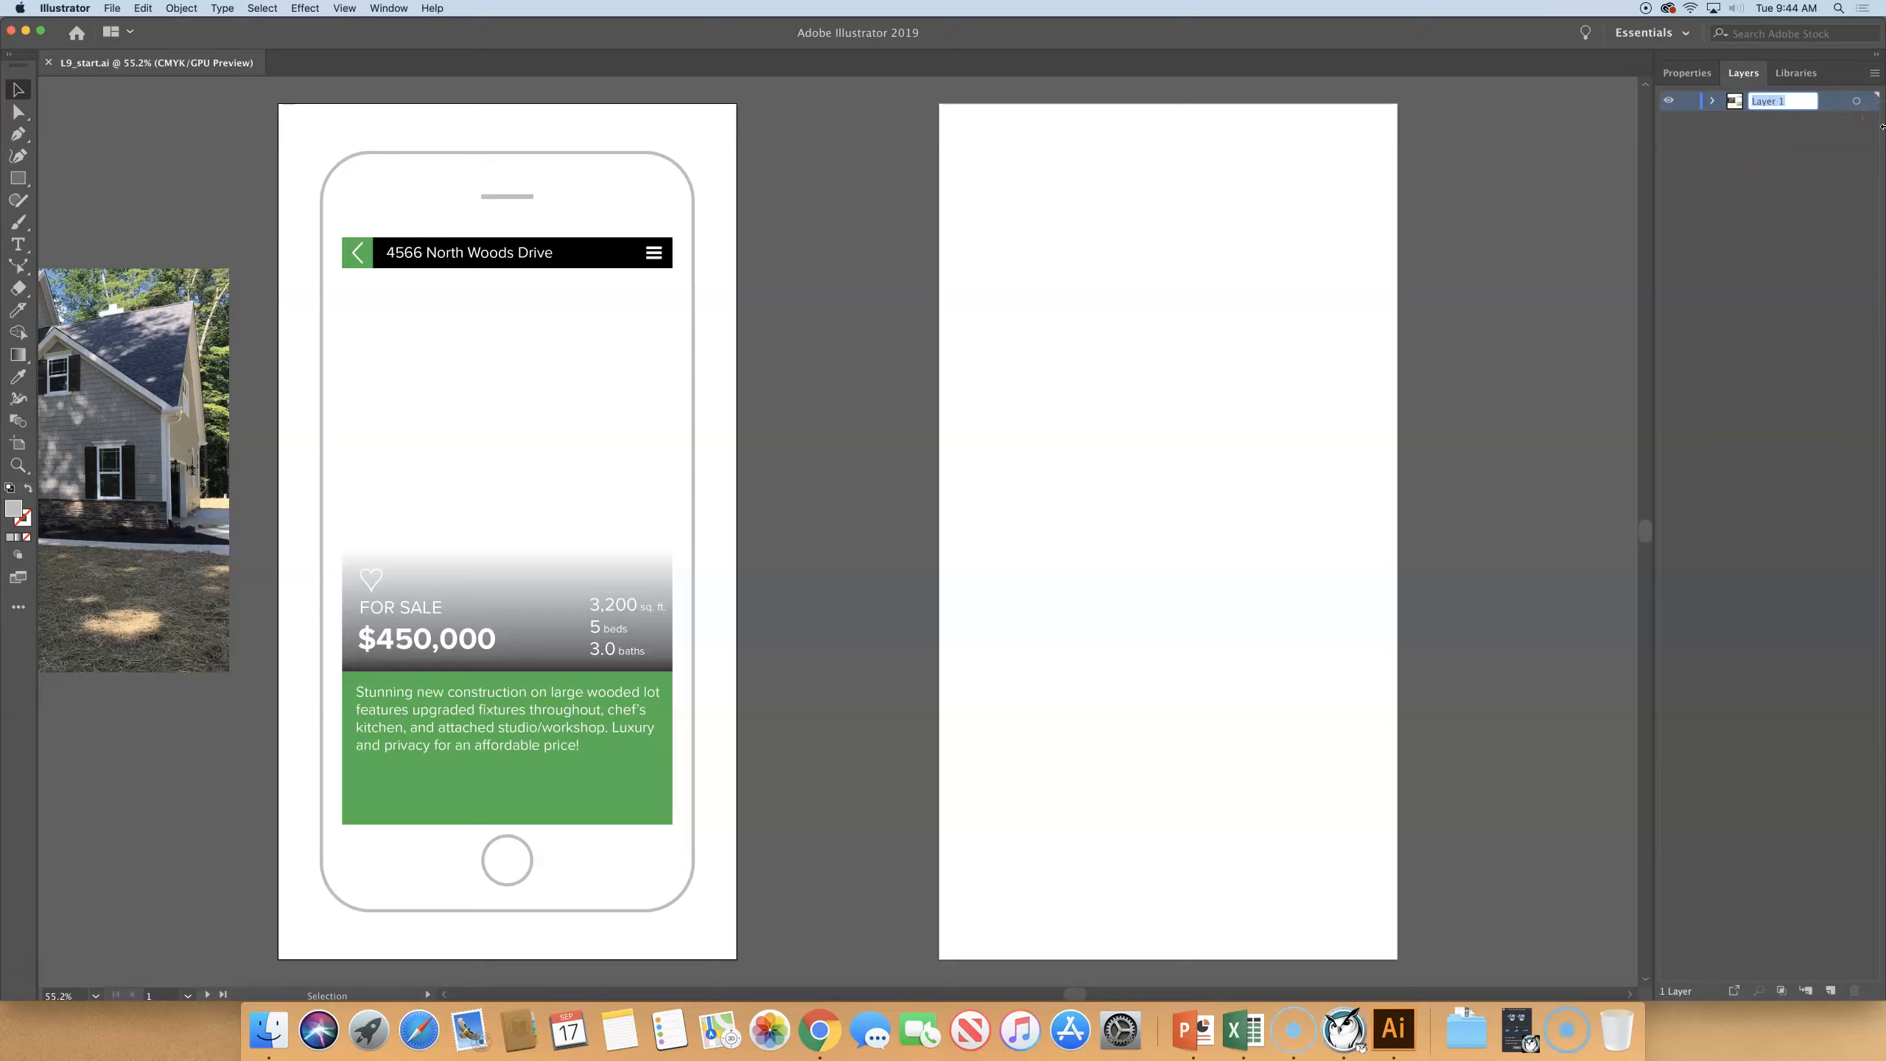
{"action": "type", "text": "Phone Body"}
{"action": "key", "text": "Return"}
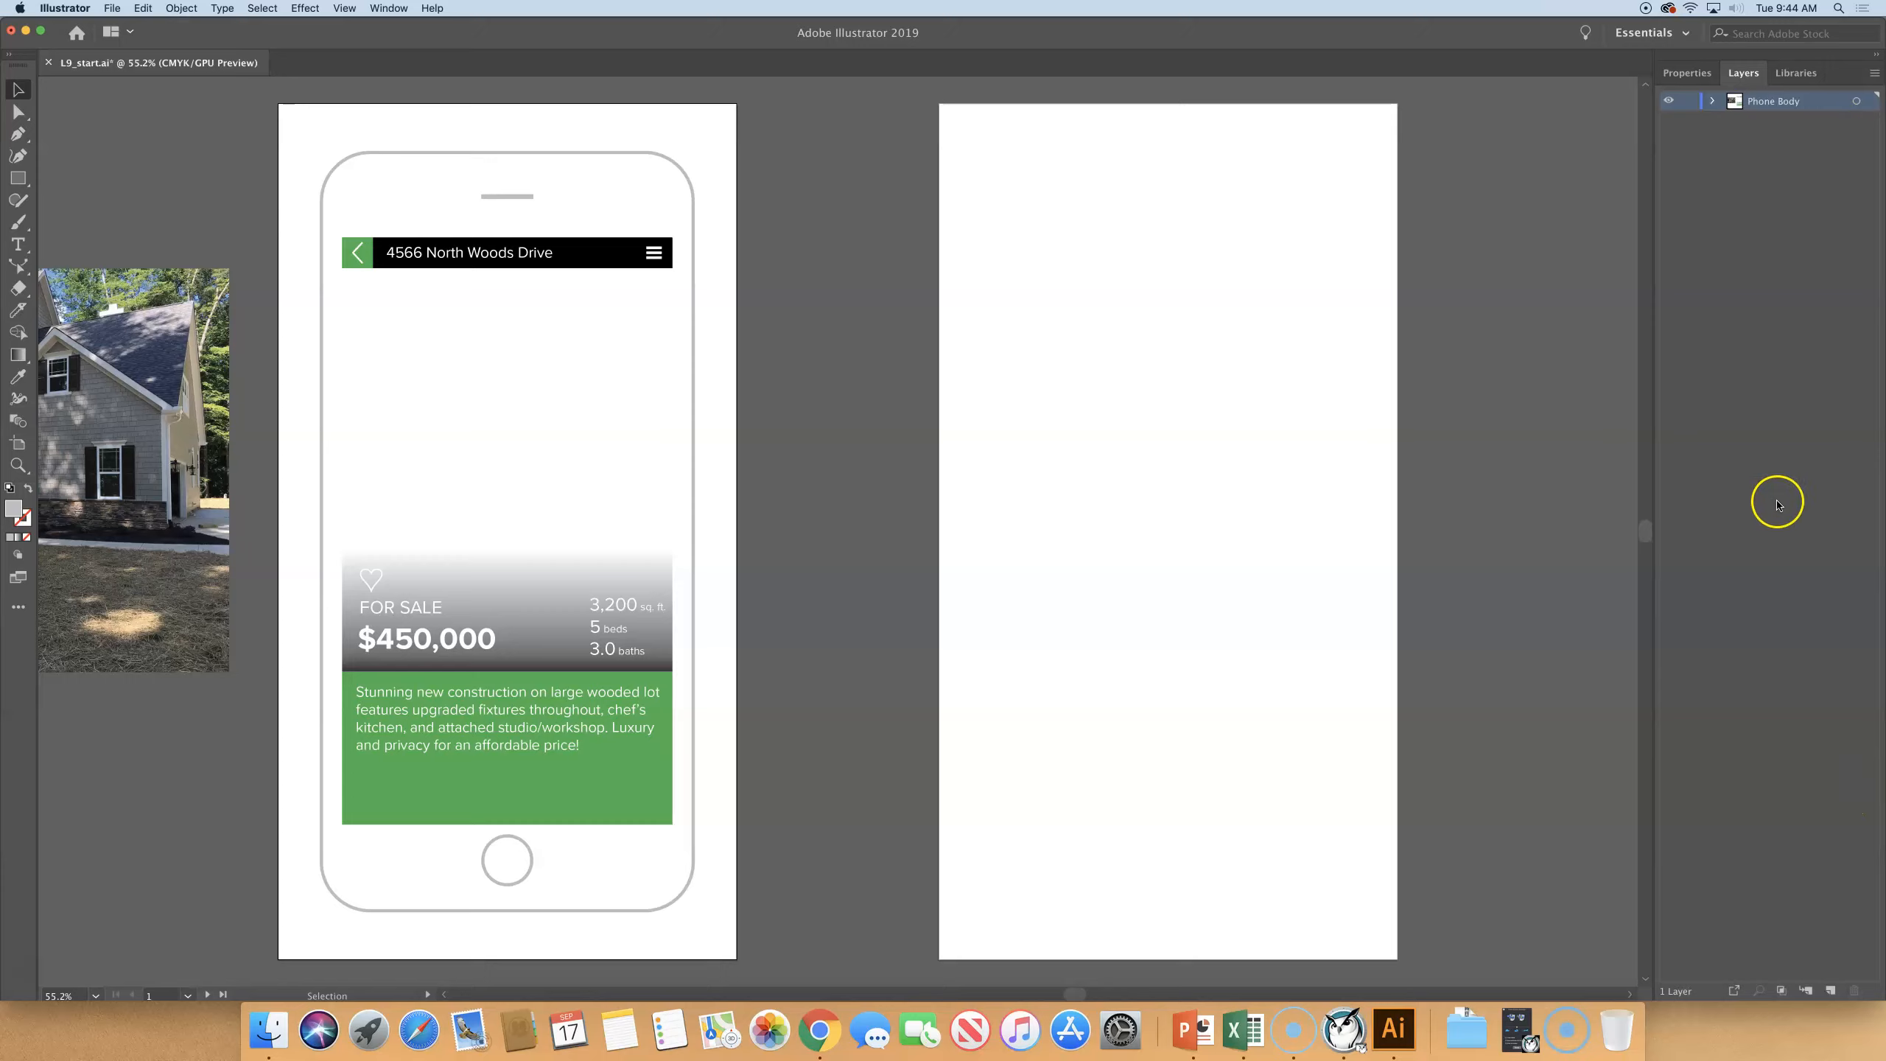
- Create a new layer above Phone Body and name it Phone Content
{"action": "left_click", "coordinate": [1831, 992]}
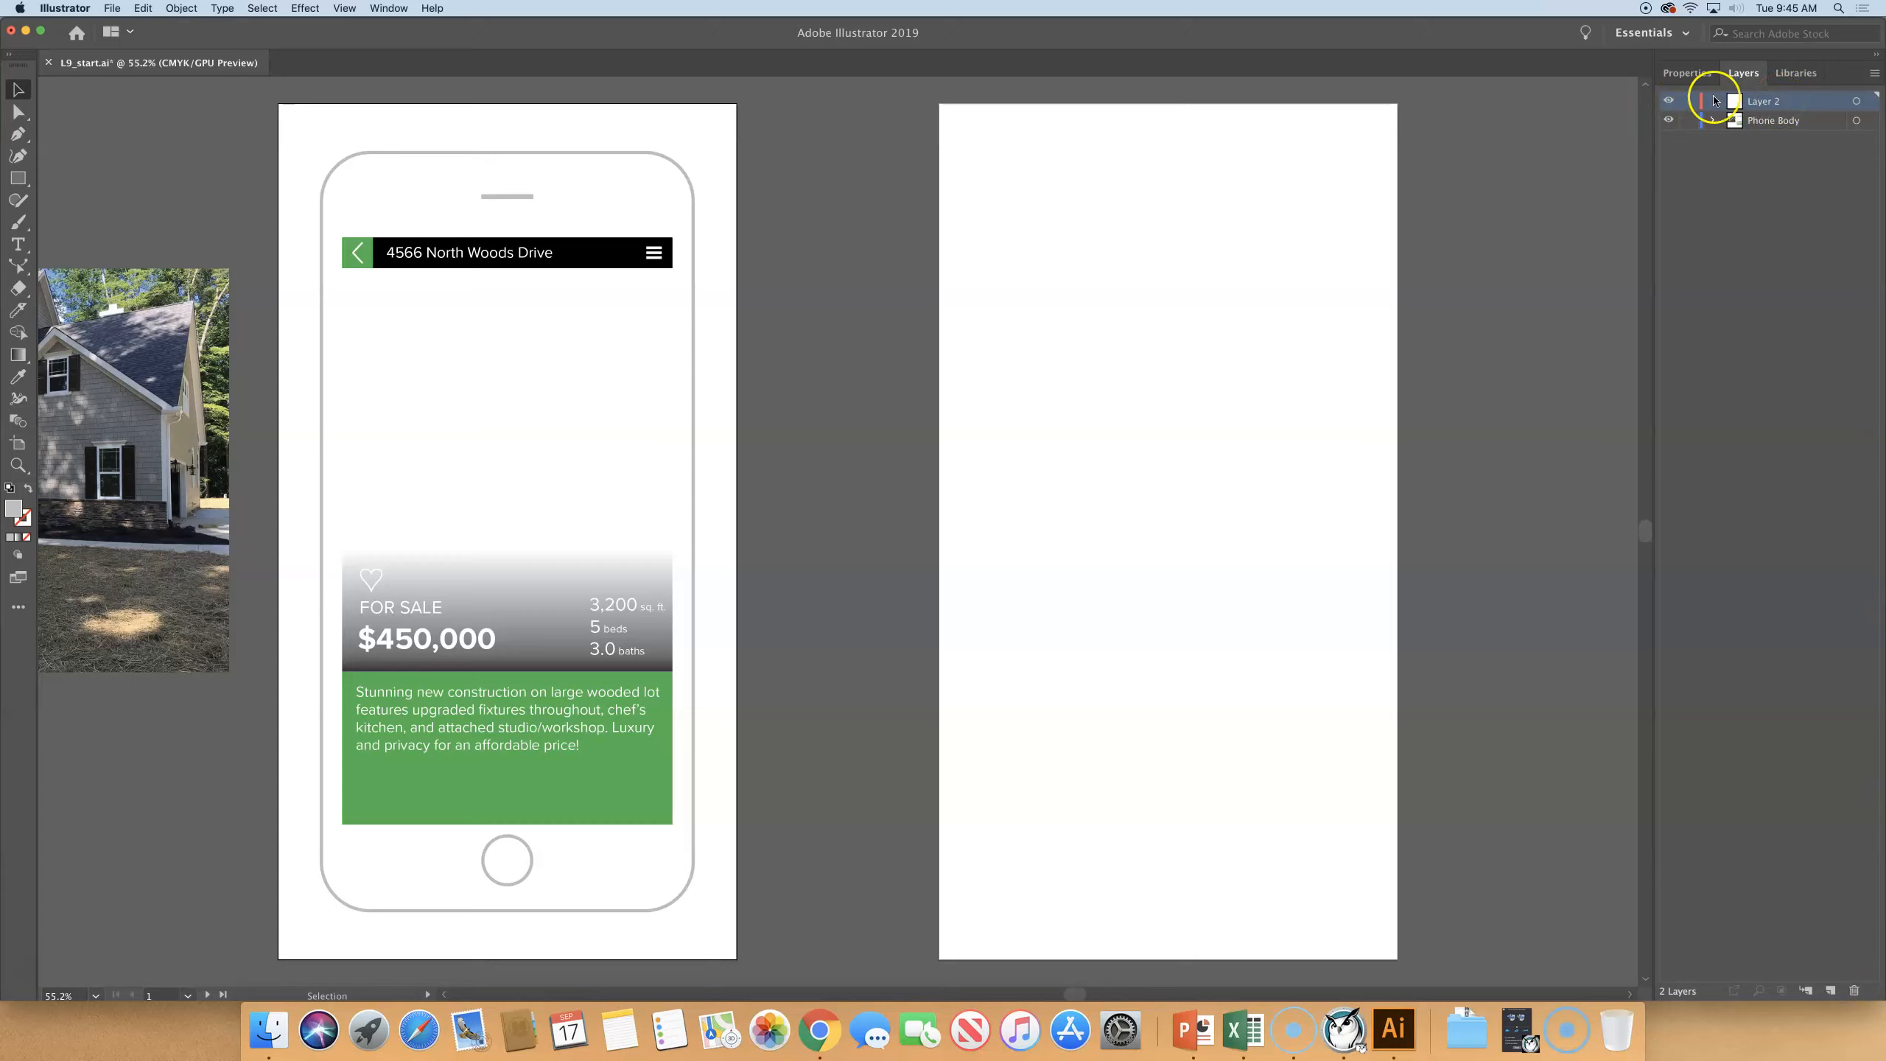
{"action": "double_click", "coordinate": [1765, 102]}
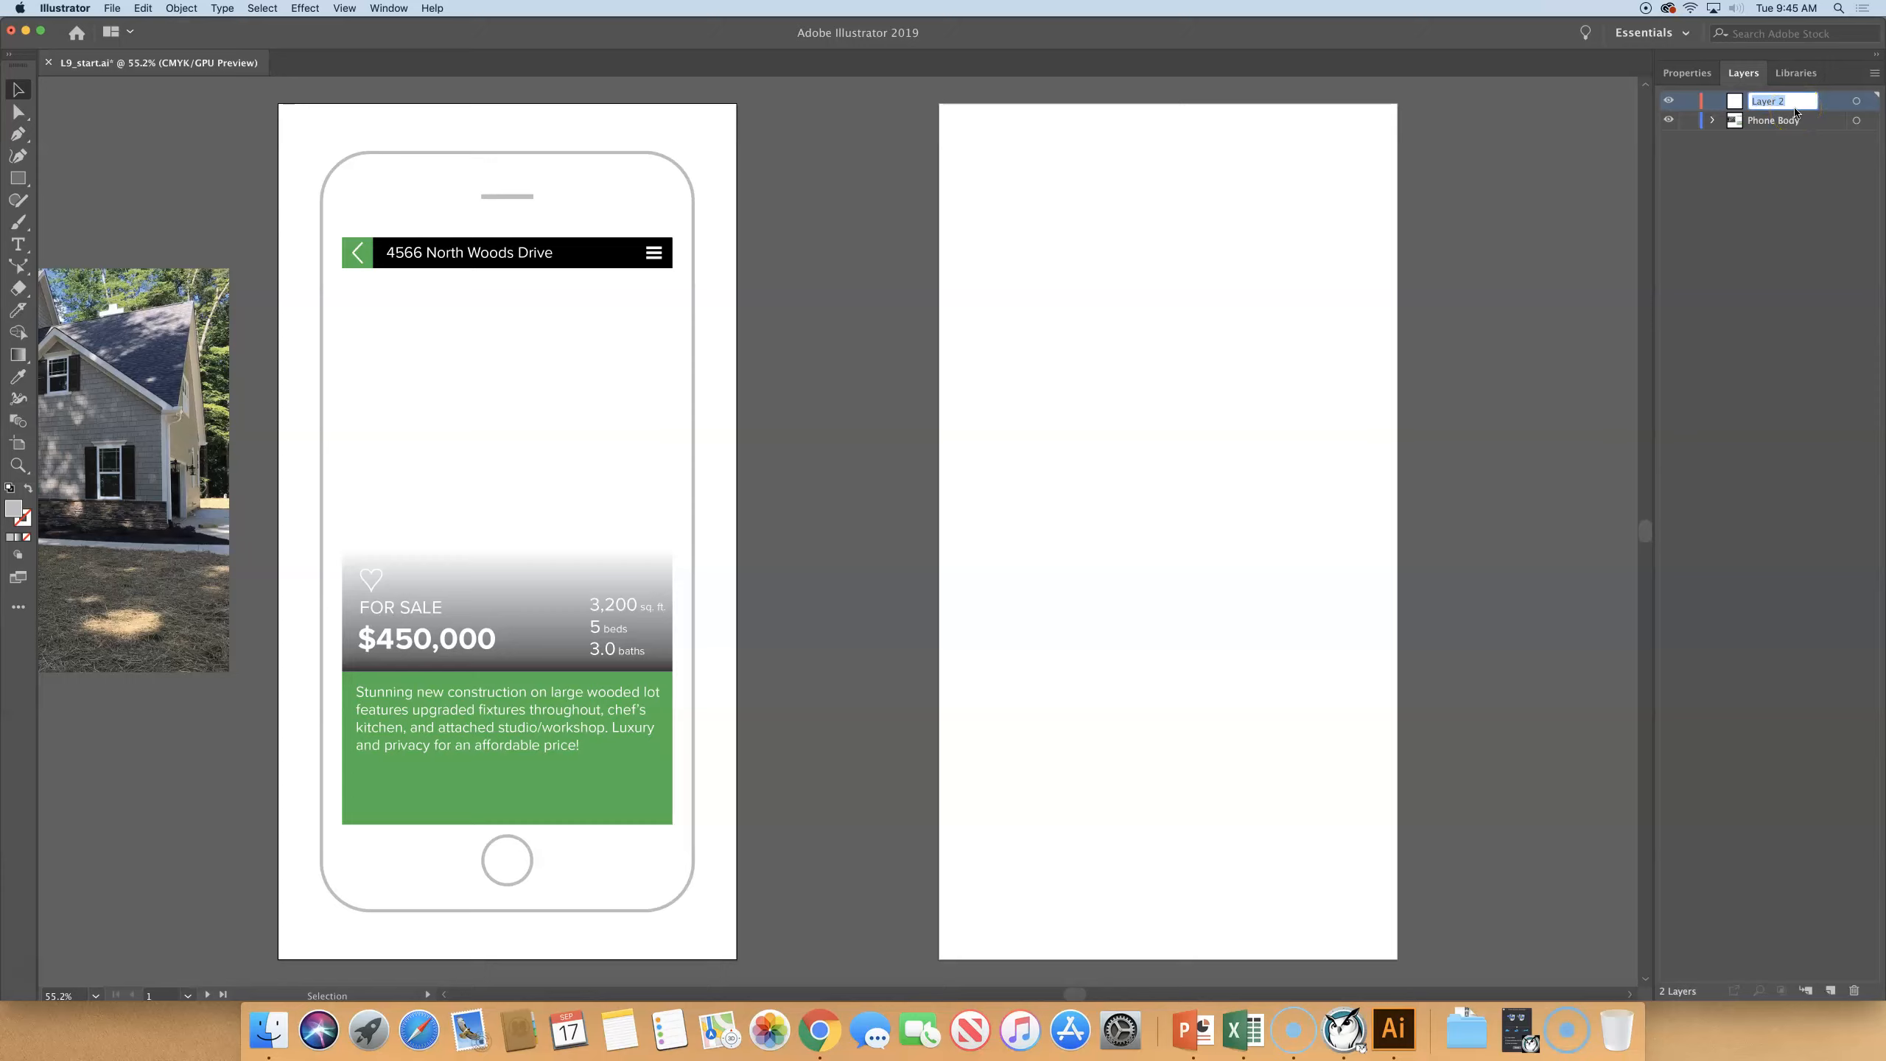
{"action": "type", "text": "Ph"}
{"action": "type", "text": "one Content"}
{"action": "key", "text": "Return"}
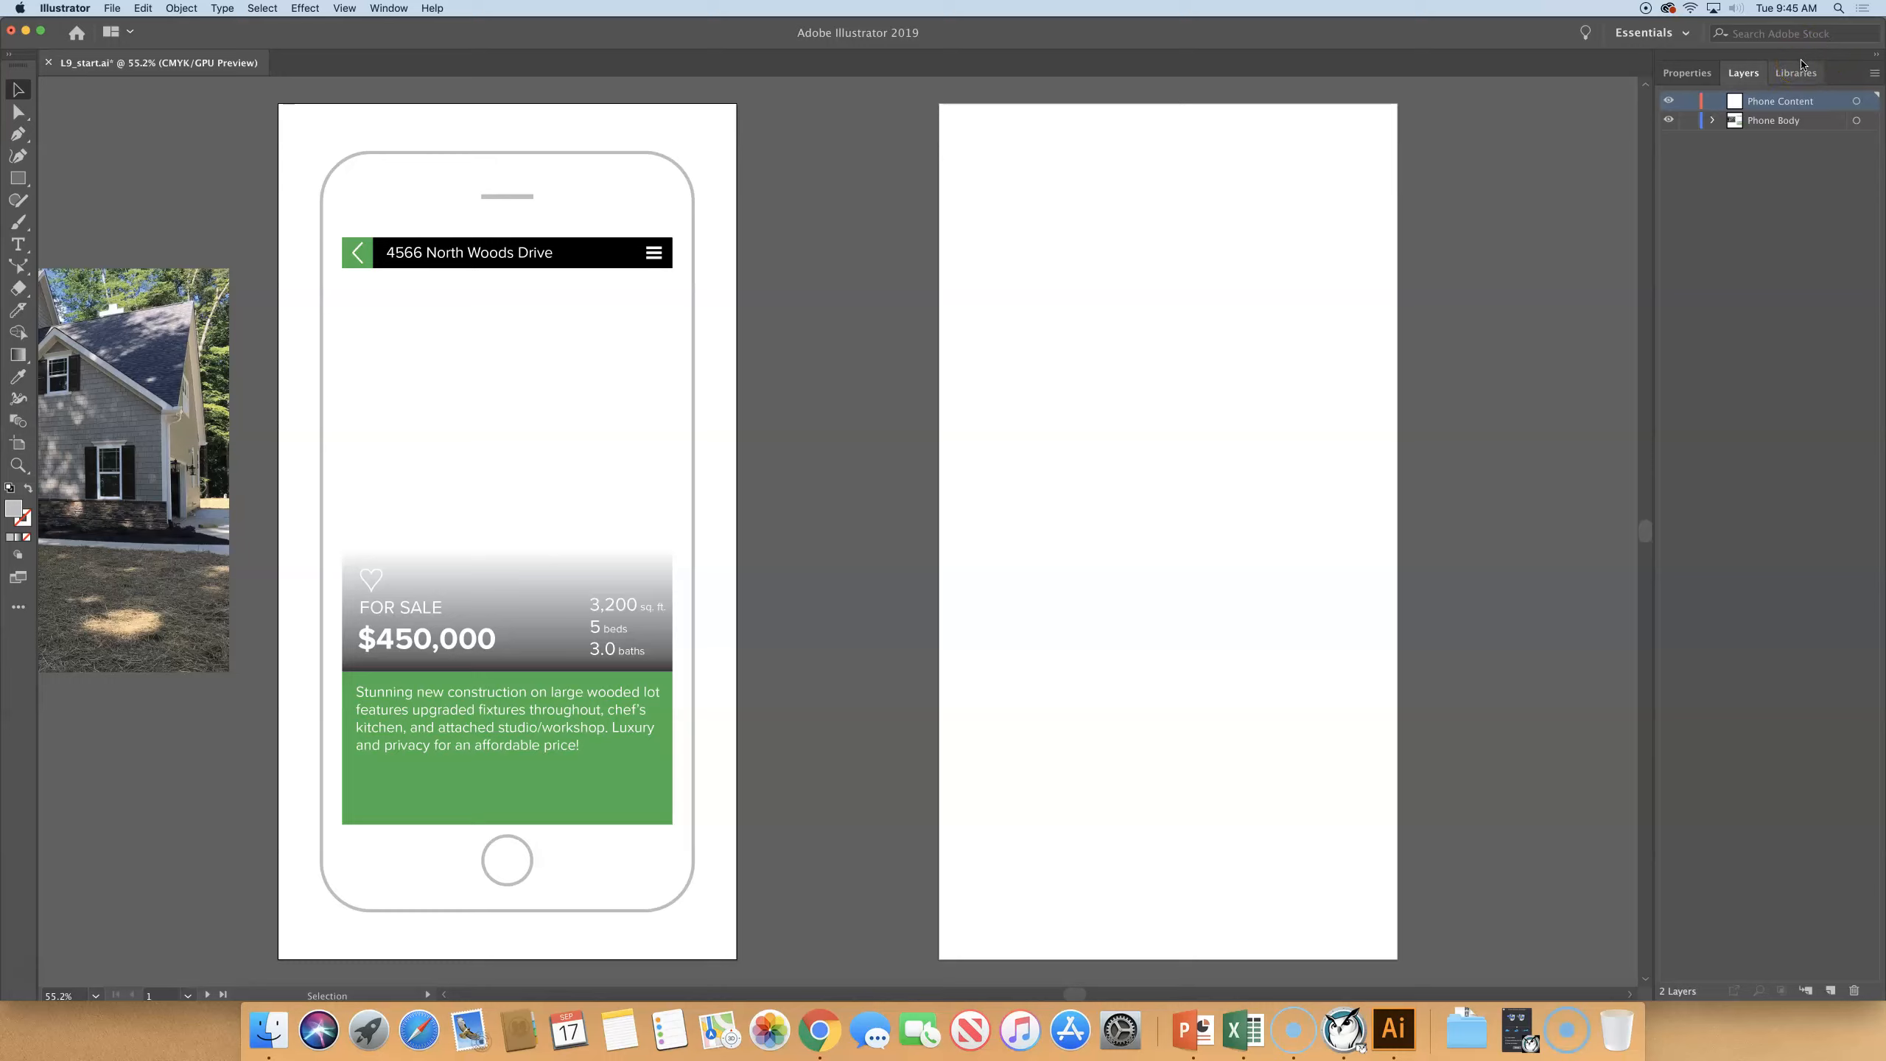
- Create a new layer above Phone Content through its layer options, with the name Menu Icons
{"action": "left_click", "coordinate": [1832, 992]}
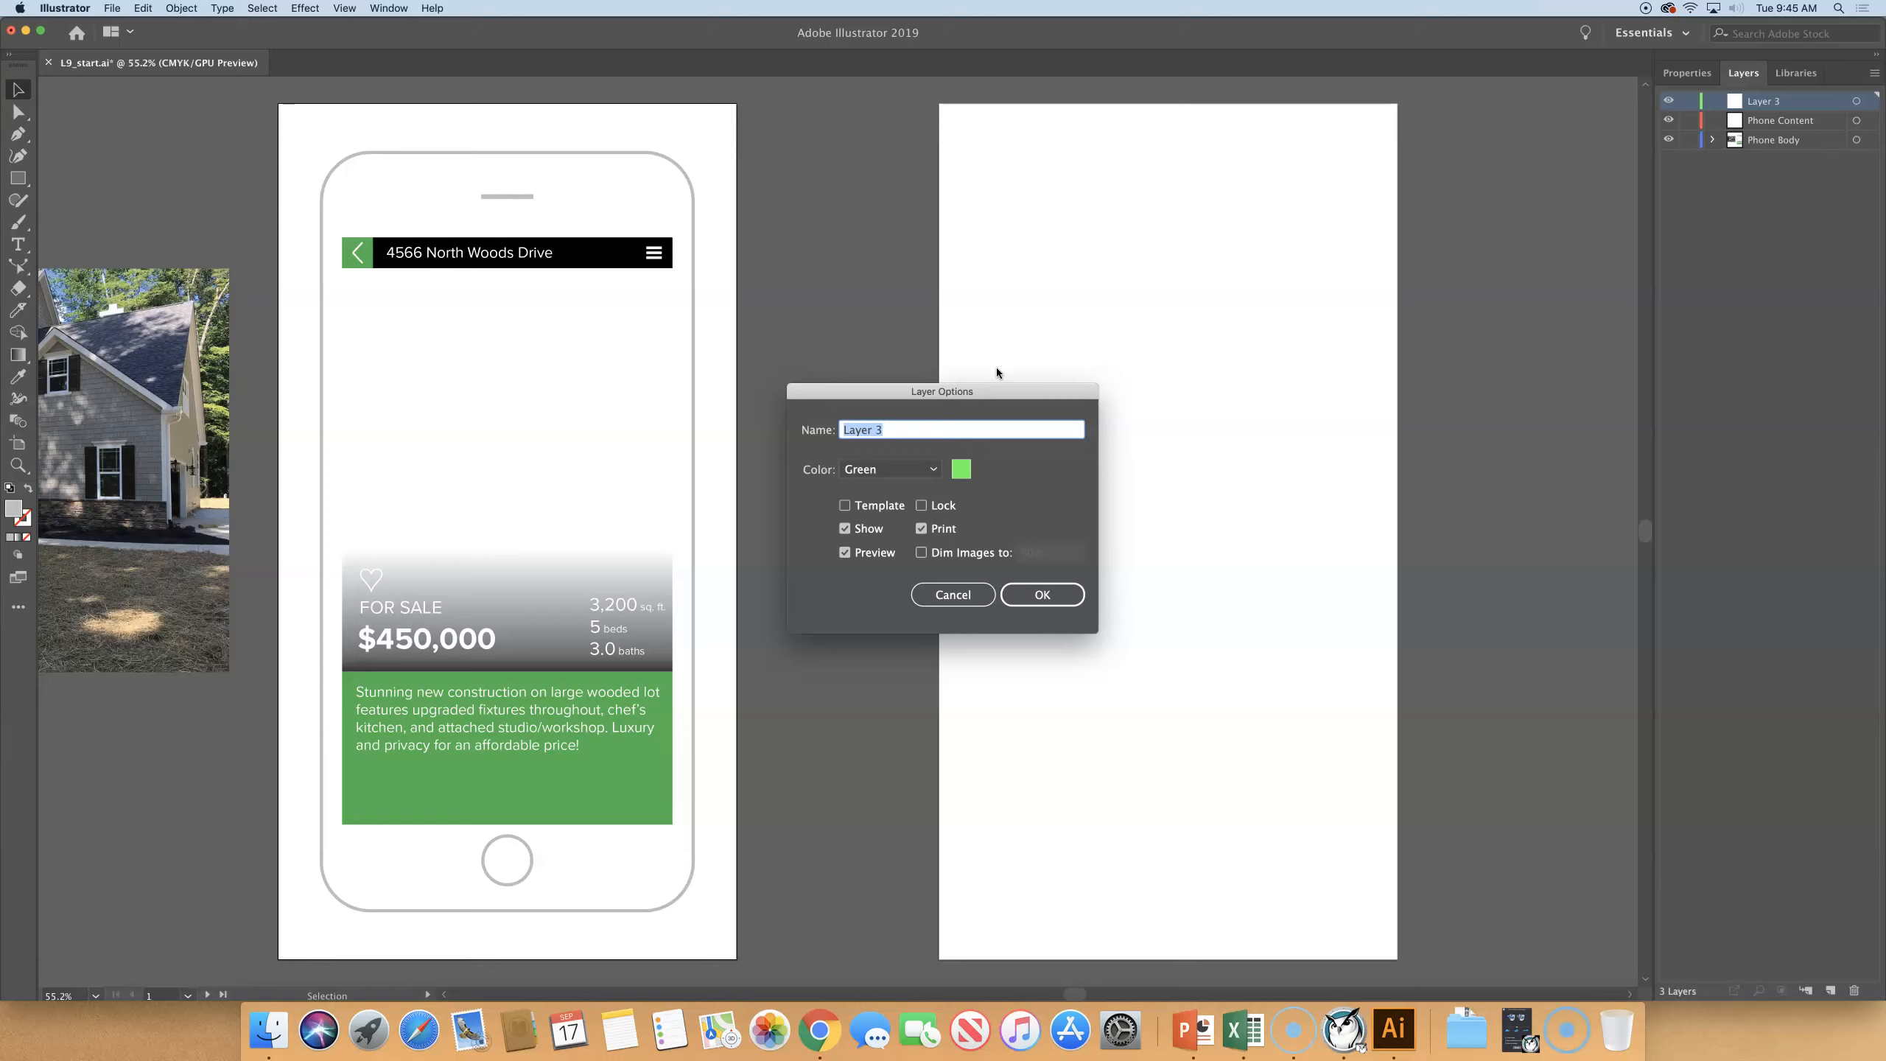
{"action": "type", "text": "Menu Icon"}
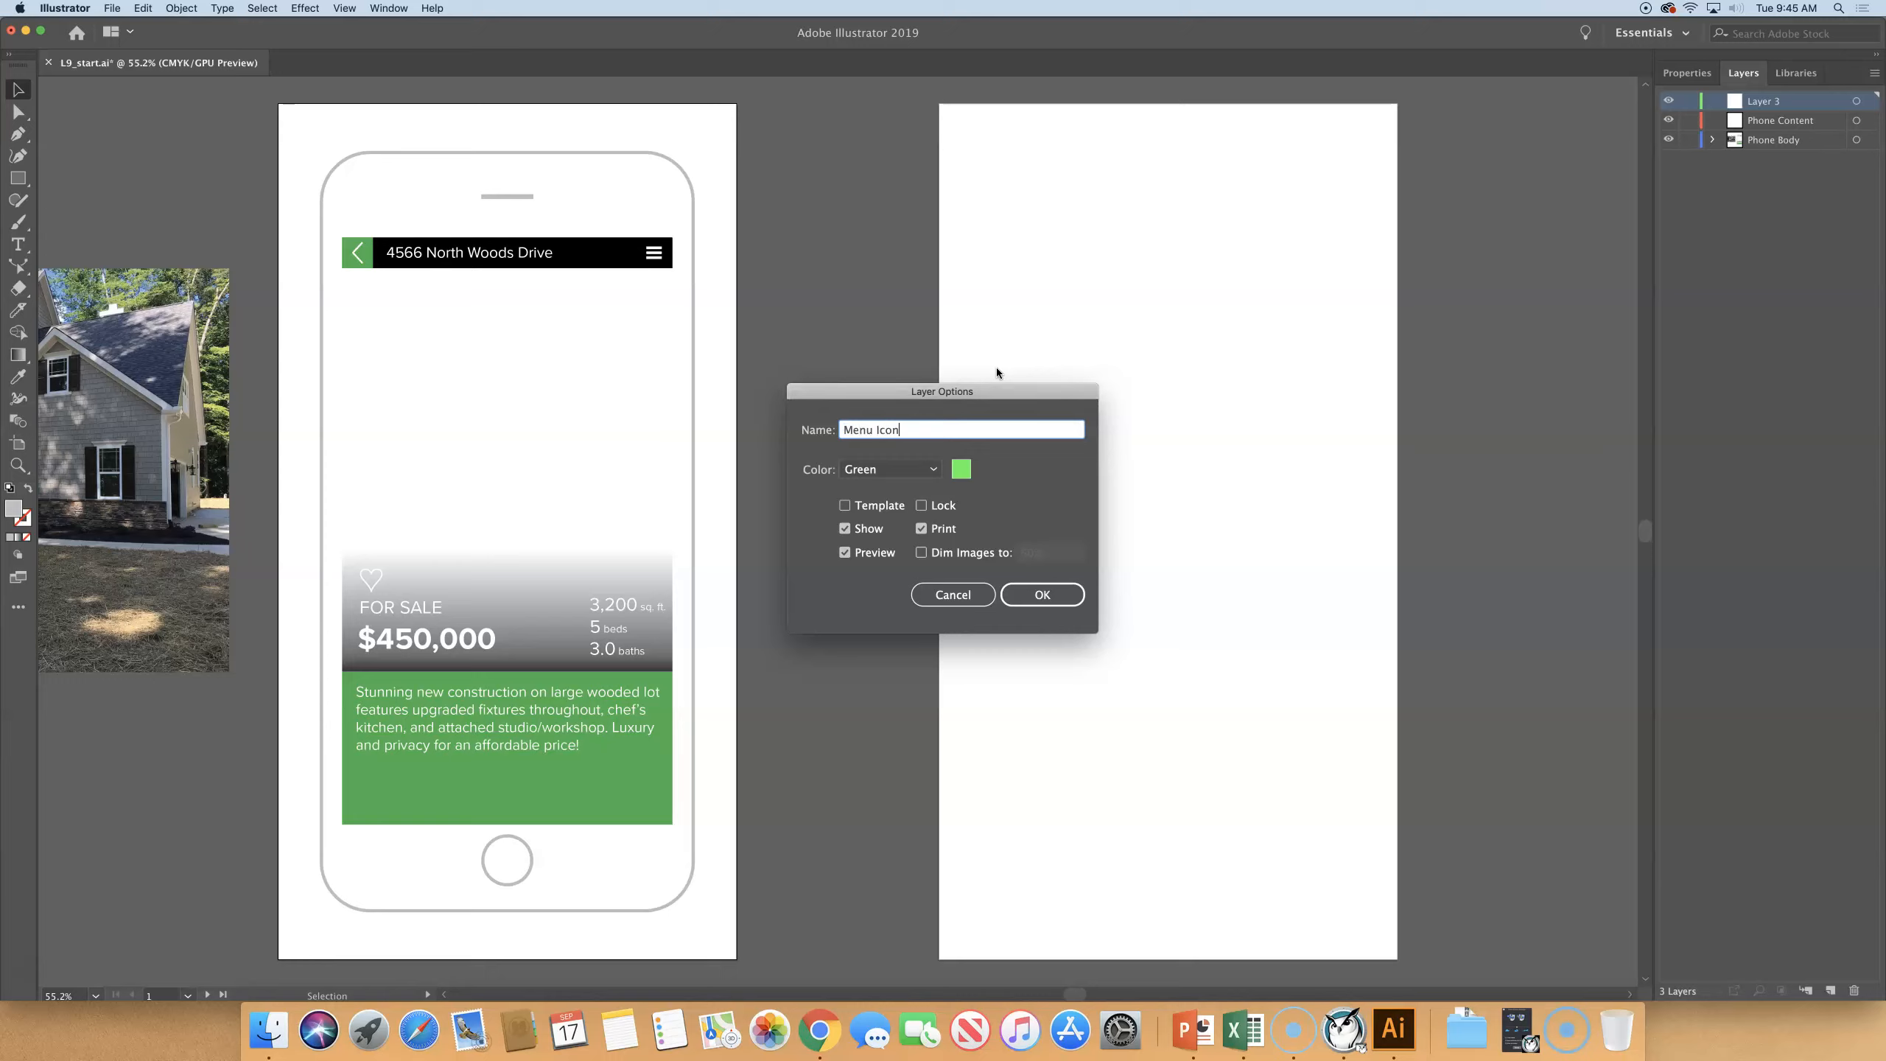
{"action": "type", "text": "s"}
{"action": "left_click", "coordinate": [1040, 592]}
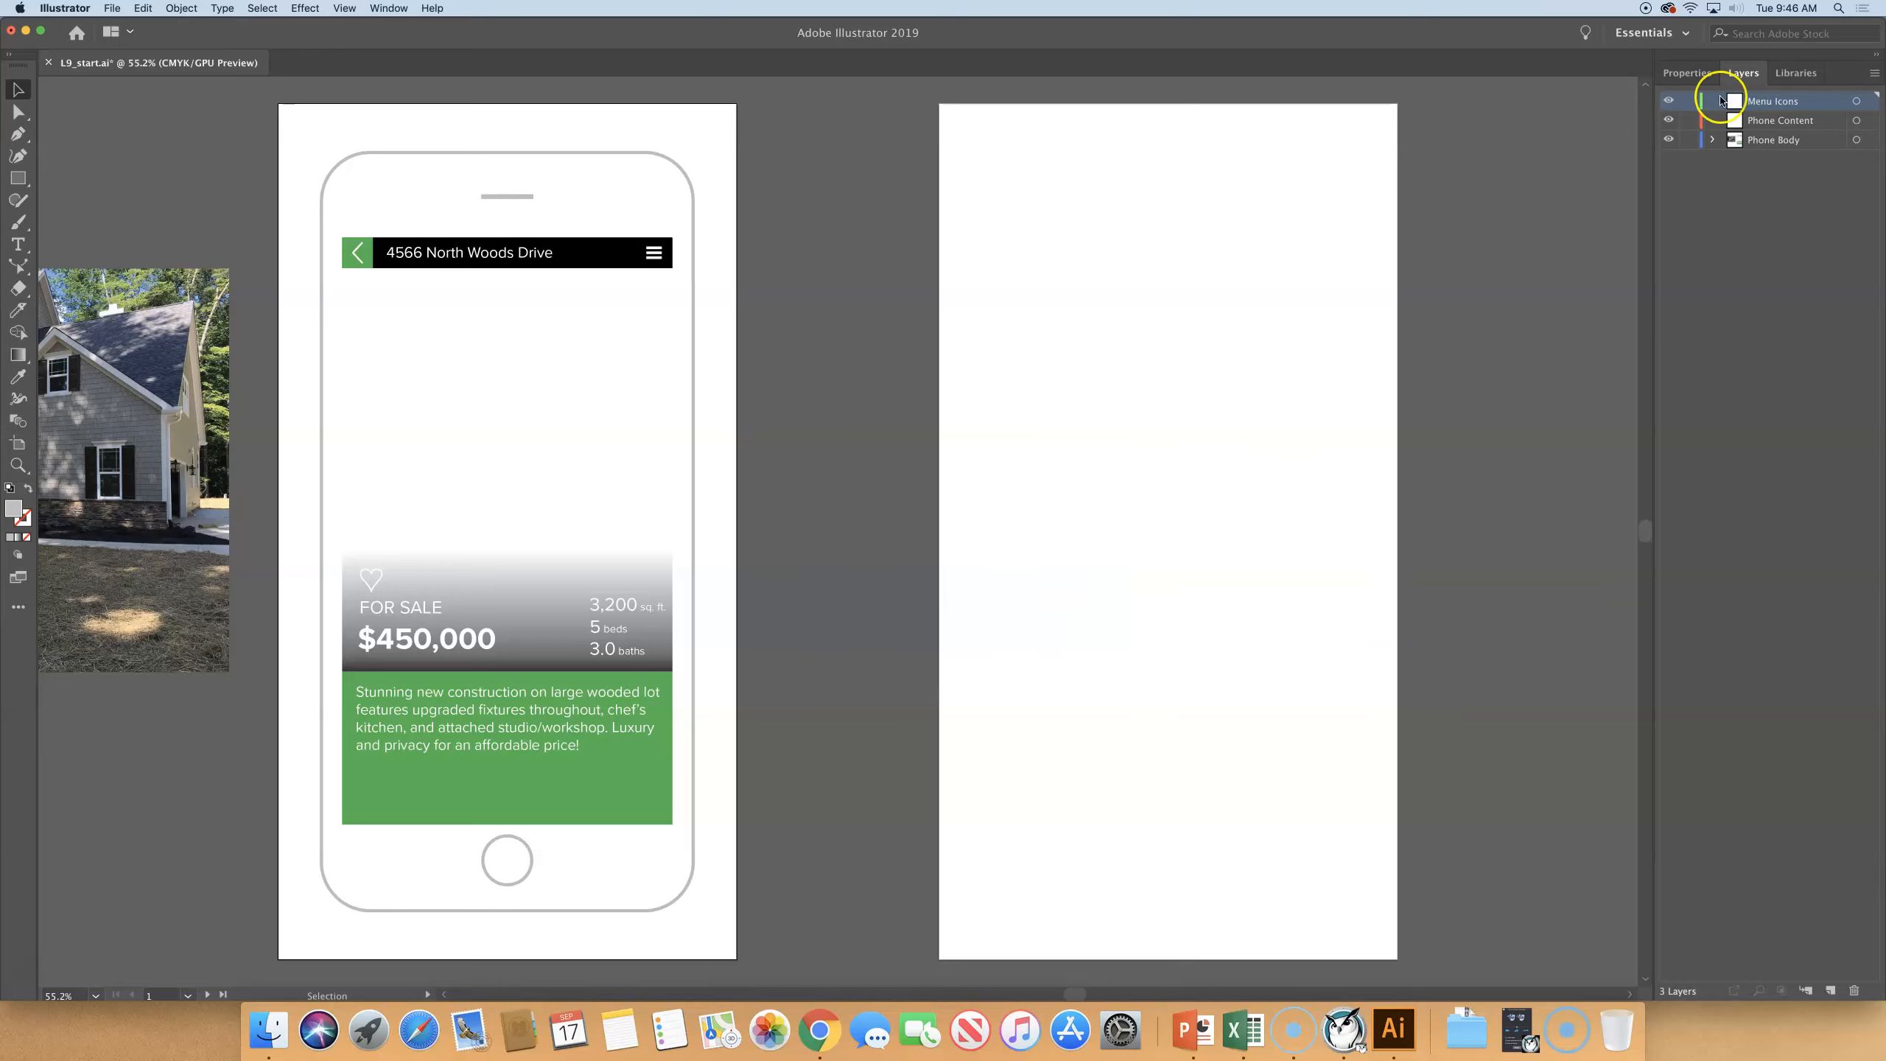
- Duplicate the Menu Icons layer and rename the copy as Design Conent
{"action": "left_click", "coordinate": [1804, 108]}
{"action": "left_click", "coordinate": [1874, 75]}
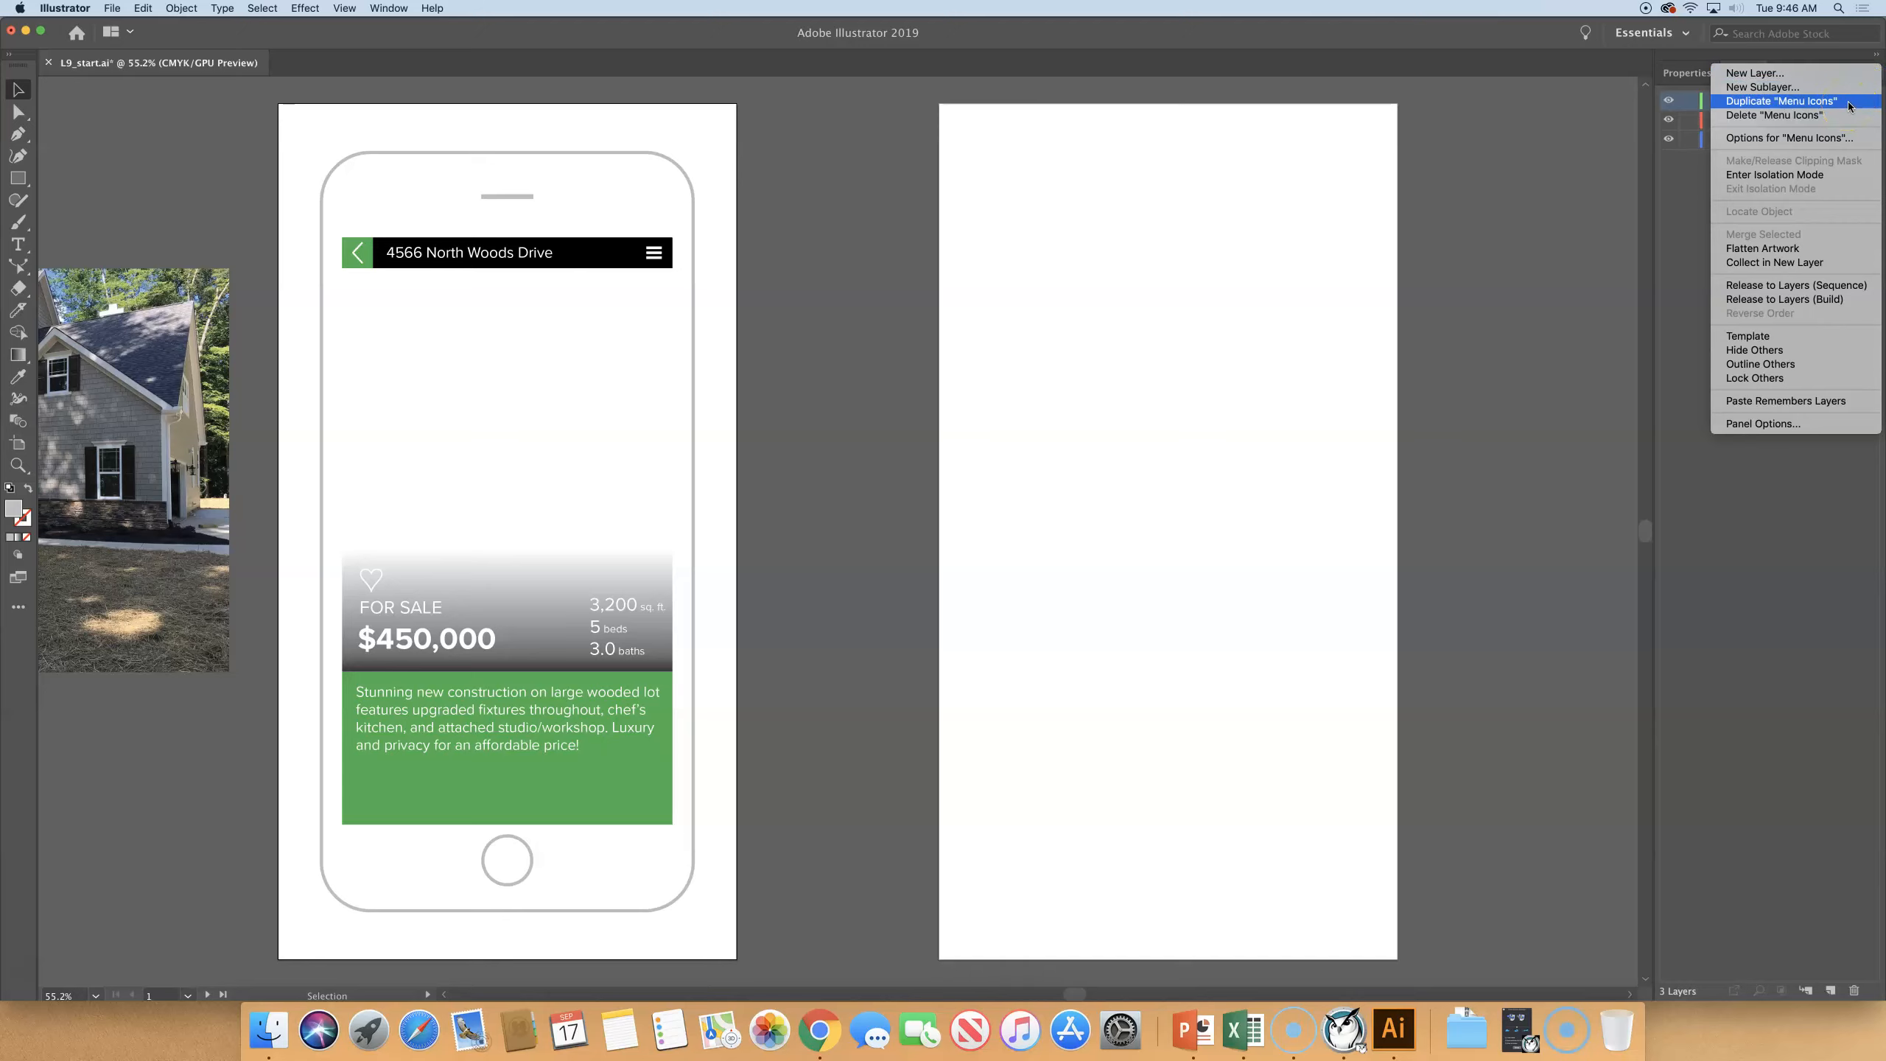
{"action": "left_click", "coordinate": [1849, 102]}
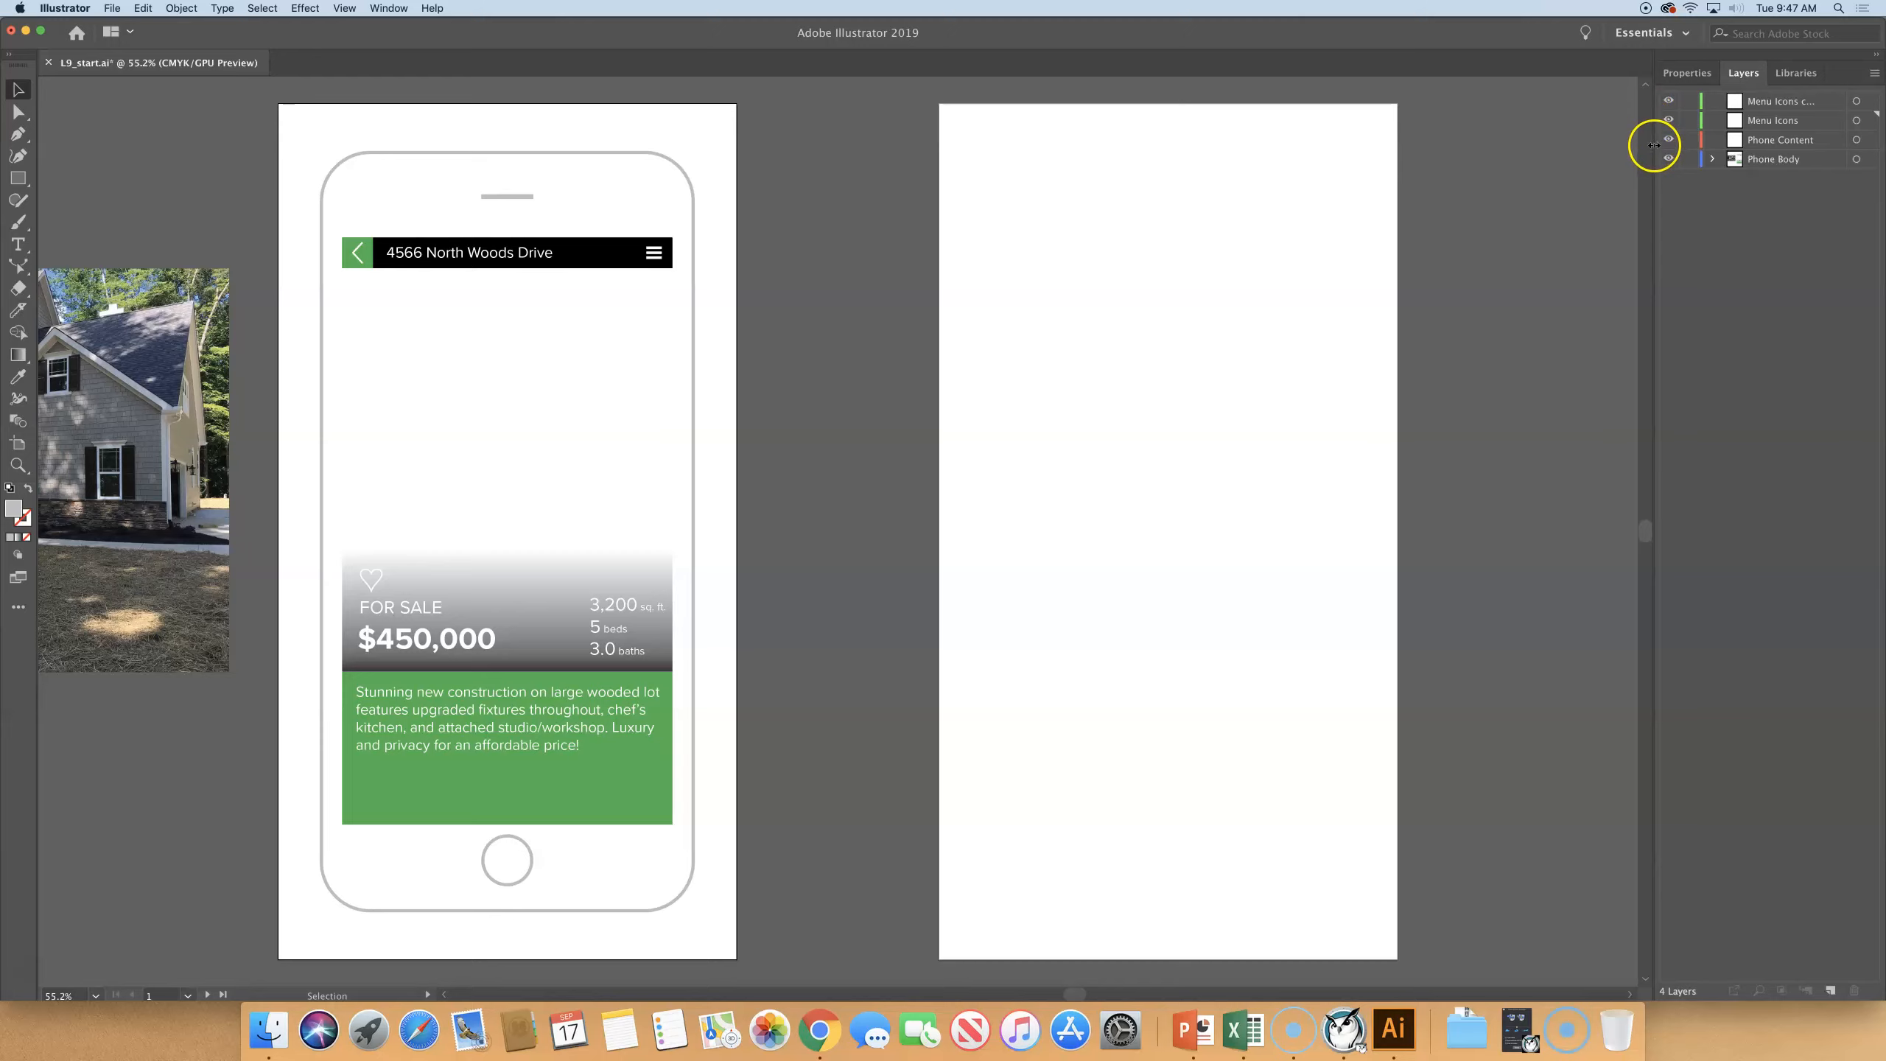
{"action": "left_click_drag", "start_coordinate": [1653, 145], "coordinate": [1583, 147]}
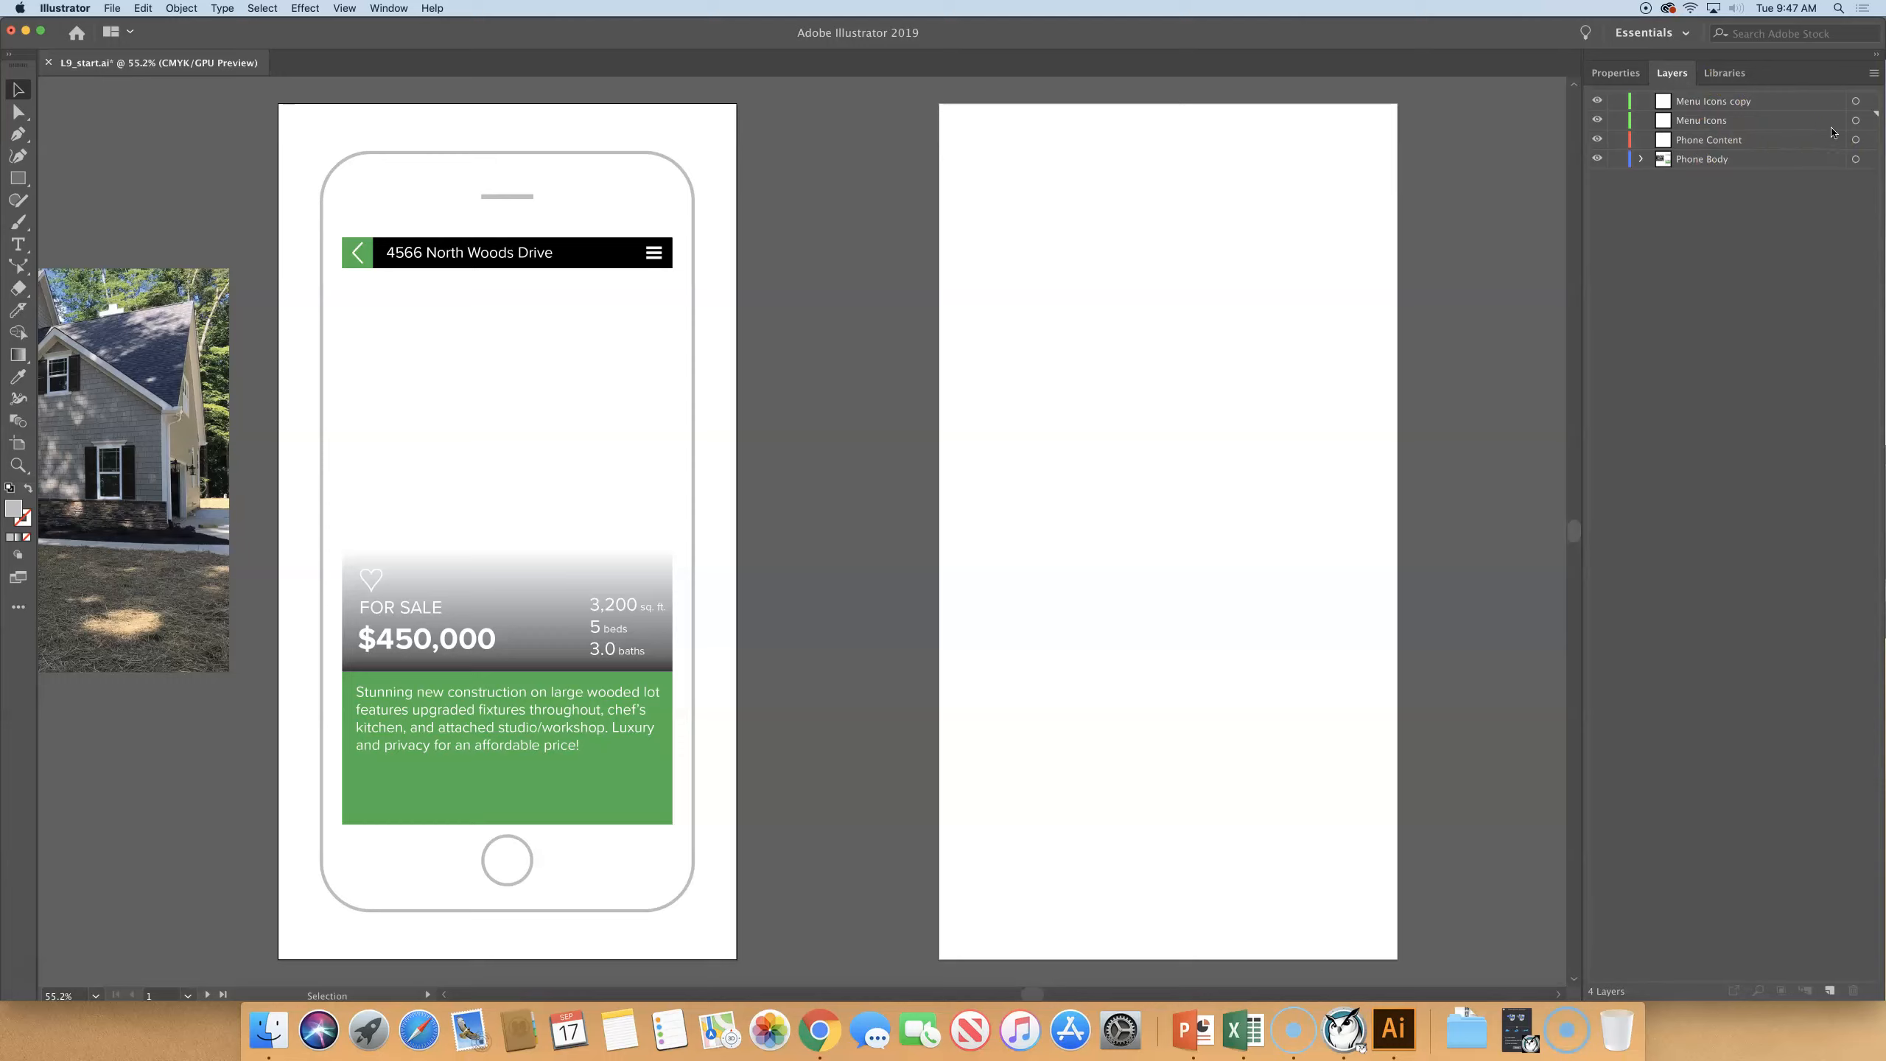
{"action": "double_click", "coordinate": [1687, 102]}
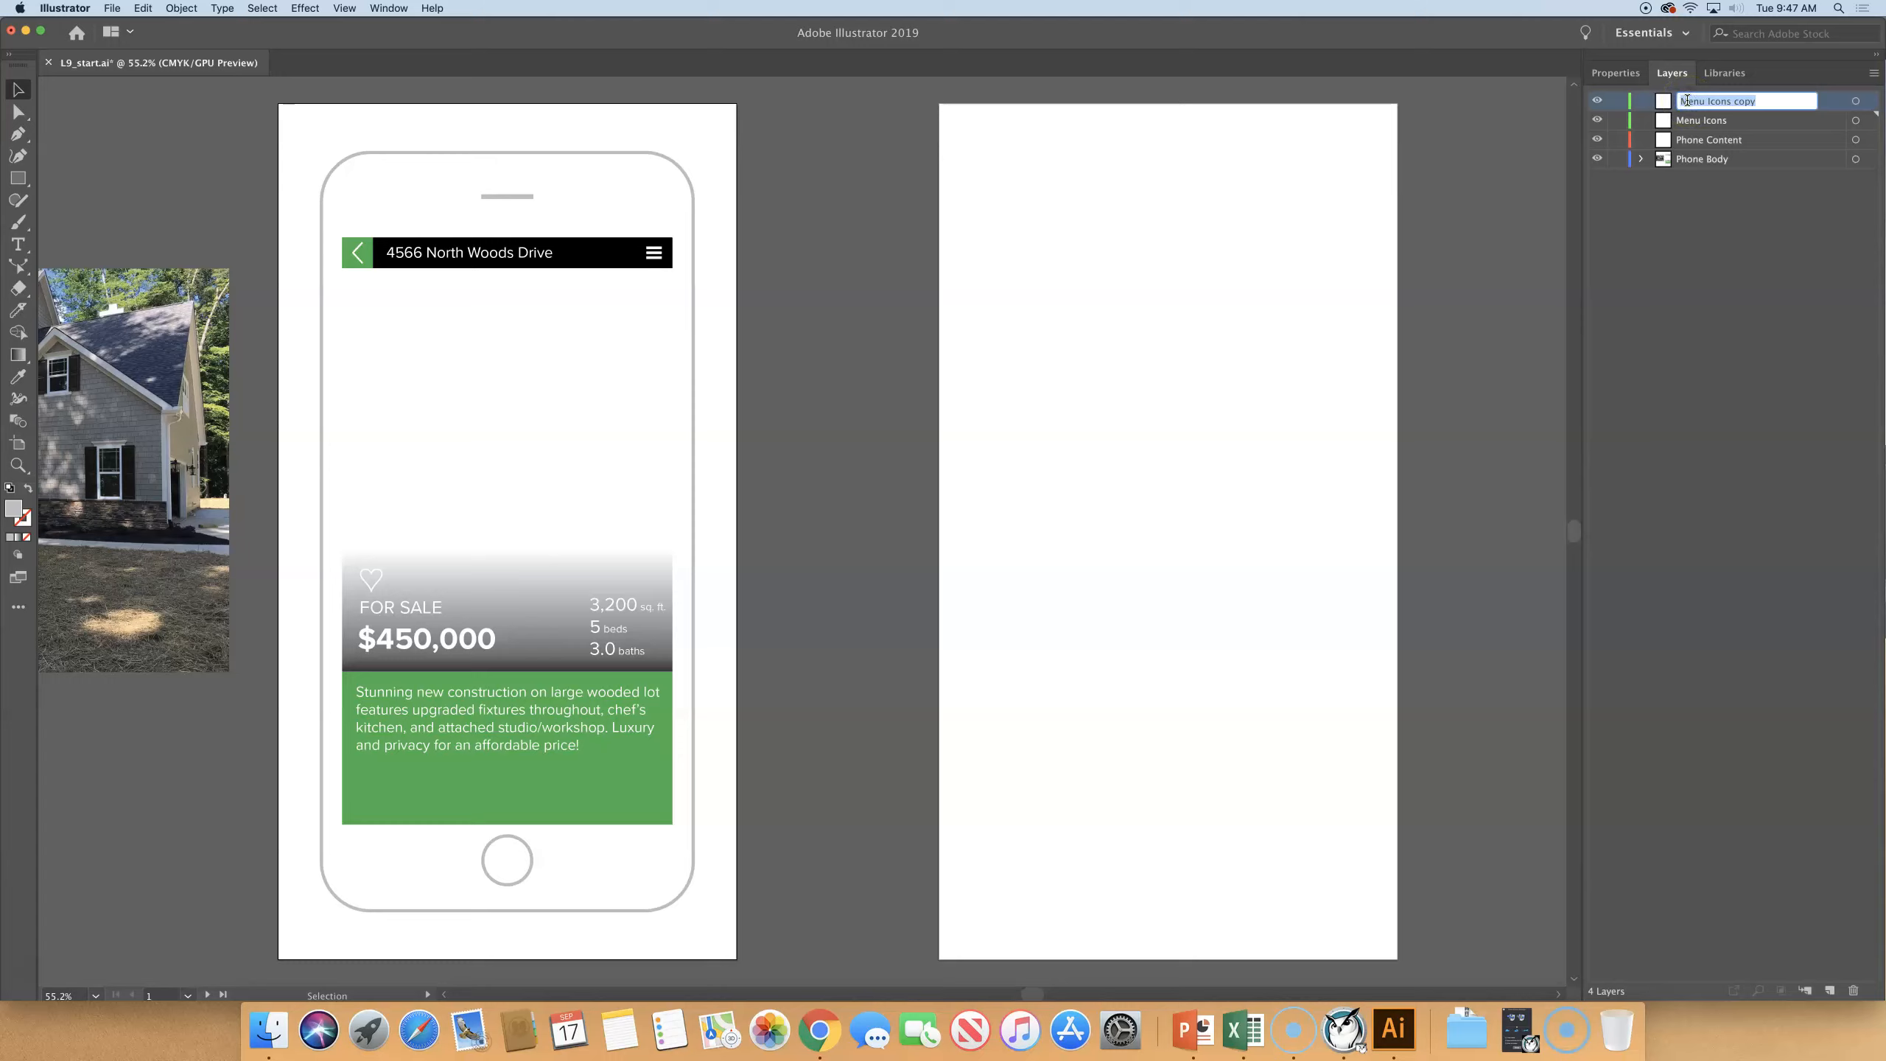
{"action": "type", "text": "Design Conent"}
{"action": "key", "text": "Return"}
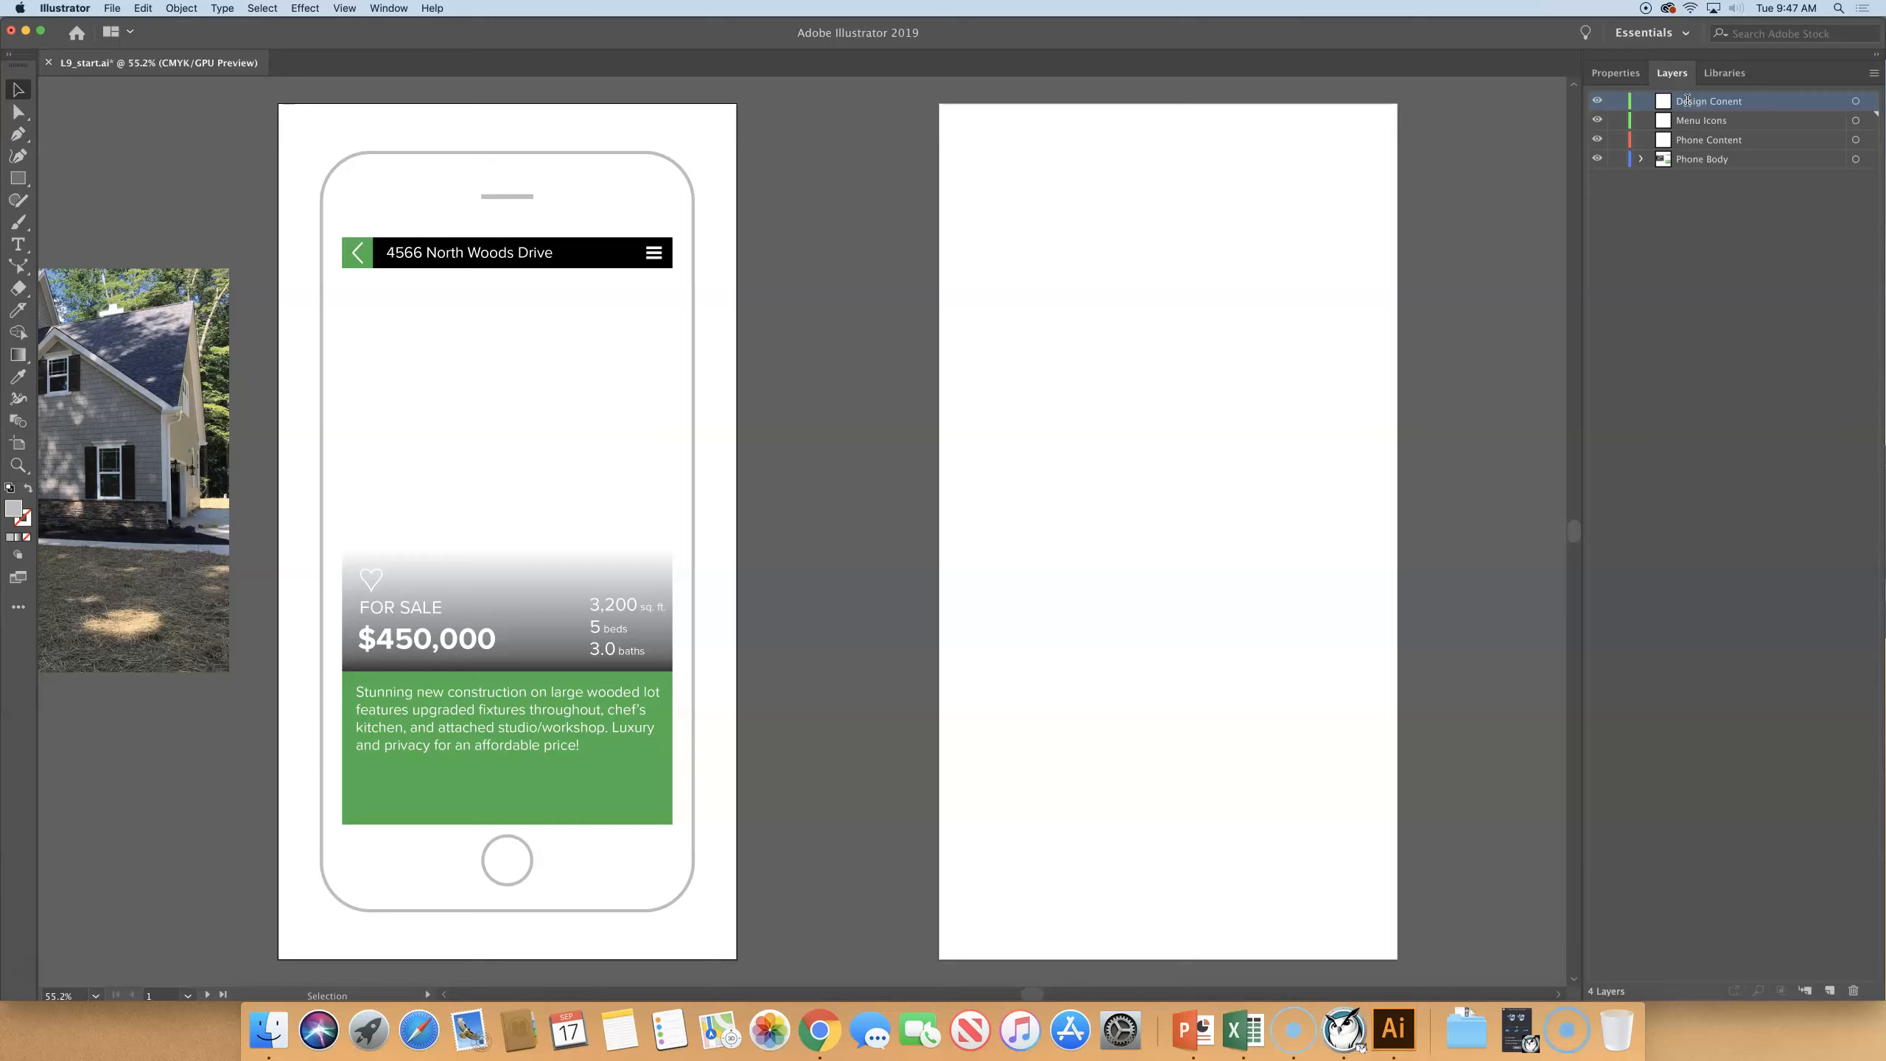
- Create a sublayer named Main Menu inside the Phone Content layer and collapse the parent layer
{"action": "left_click", "coordinate": [1729, 143]}
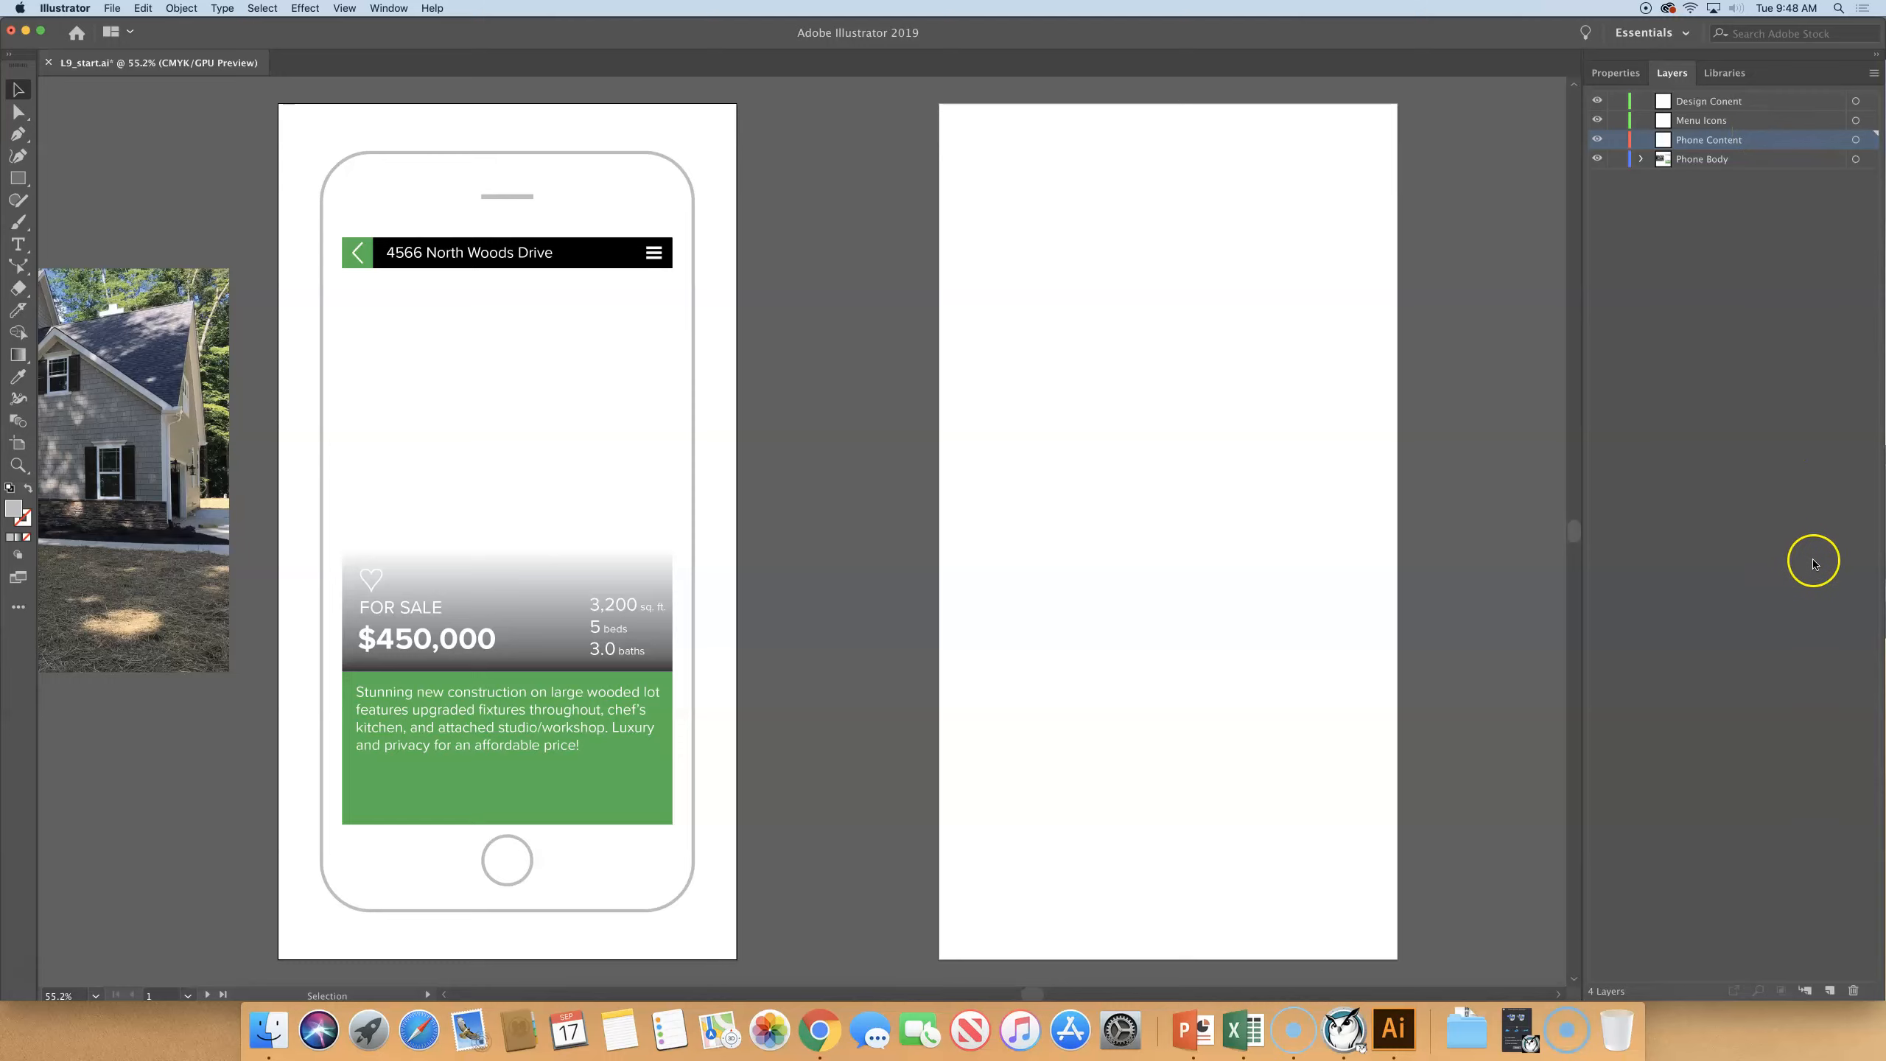
{"action": "left_click", "coordinate": [1804, 993]}
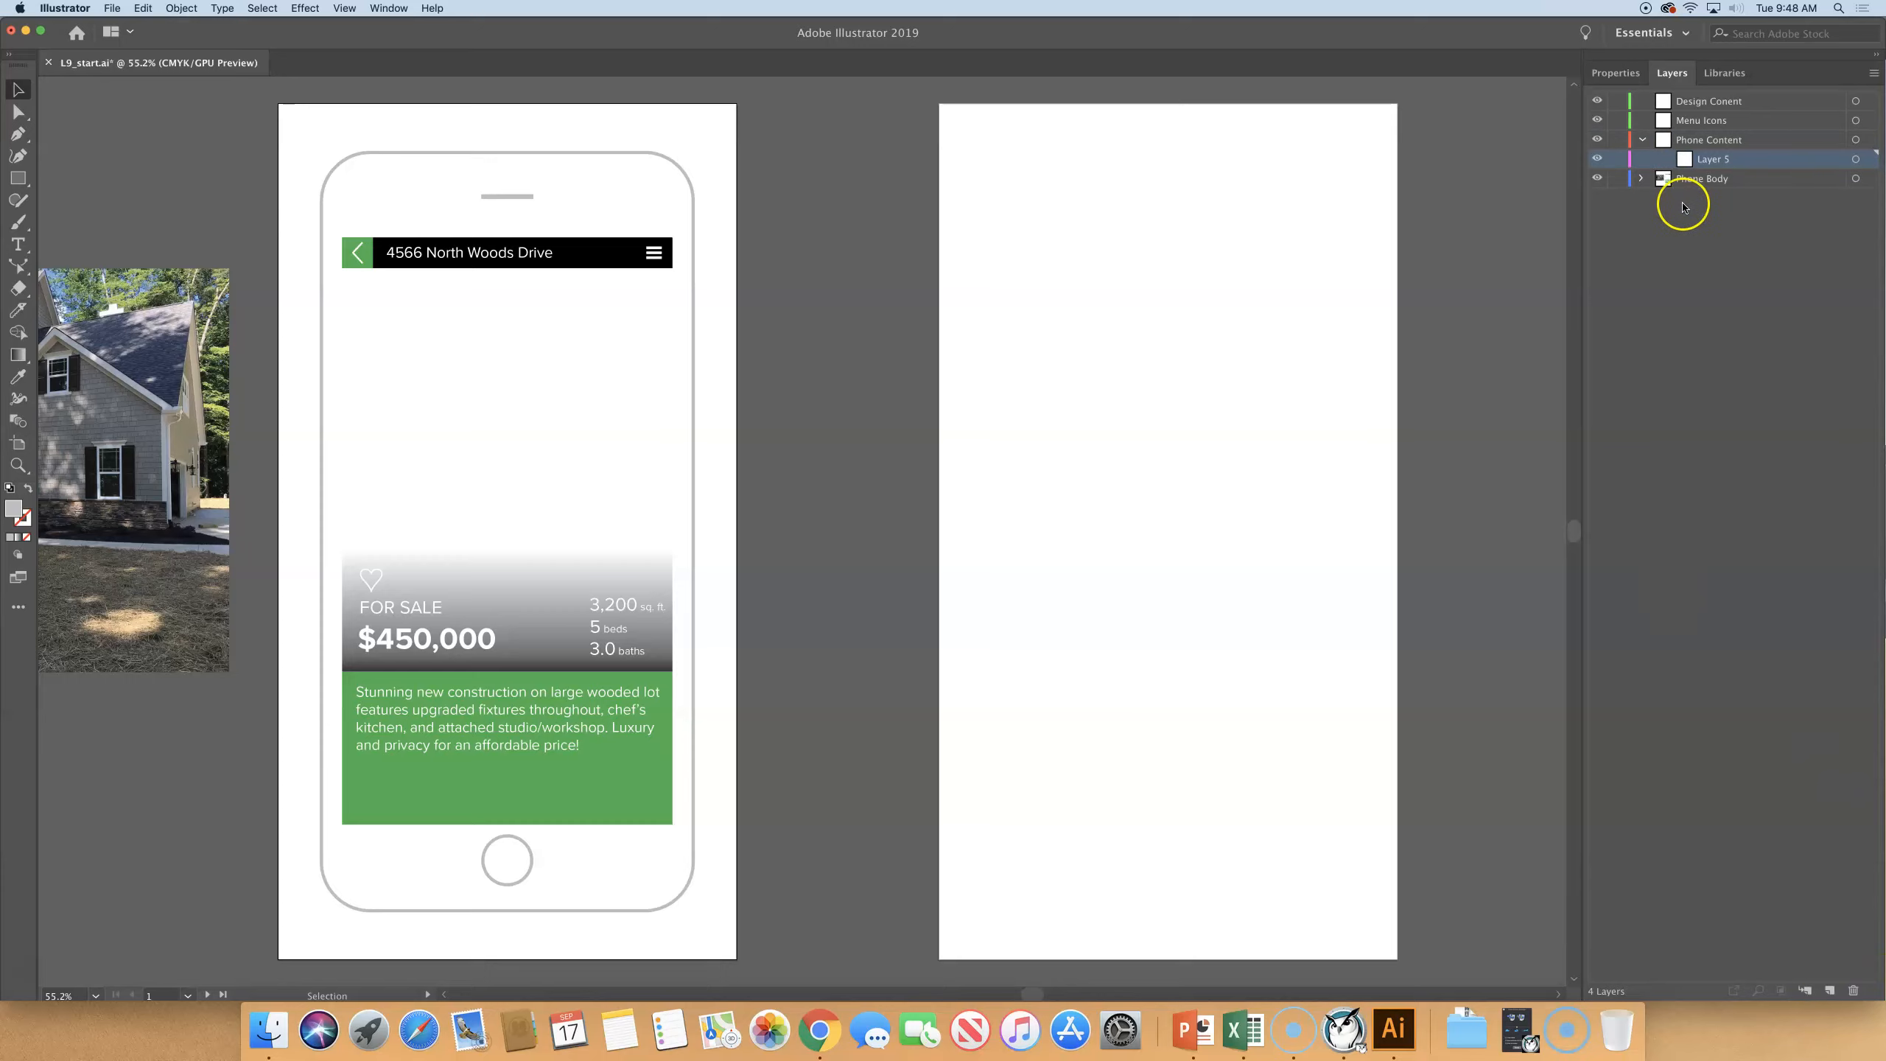
{"action": "double_click", "coordinate": [1713, 160]}
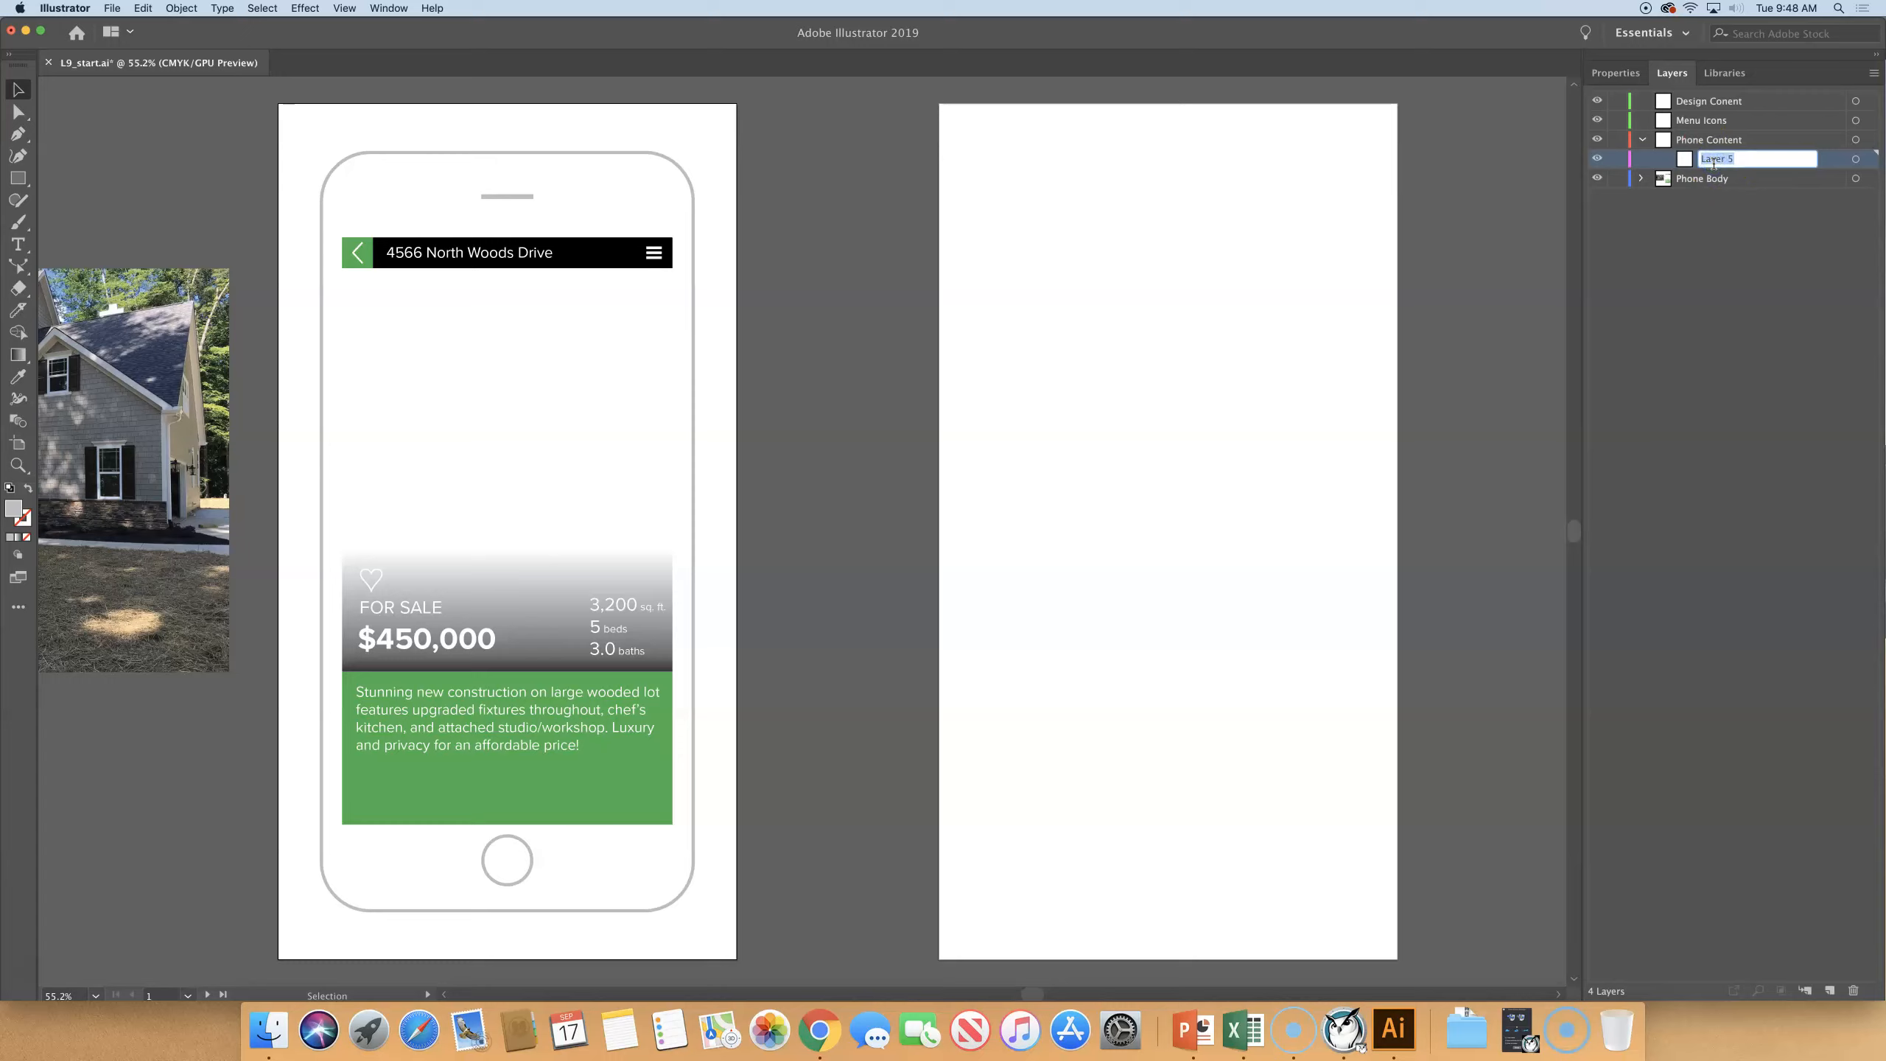
{"action": "type", "text": "Main Menu"}
{"action": "key", "text": "Return"}
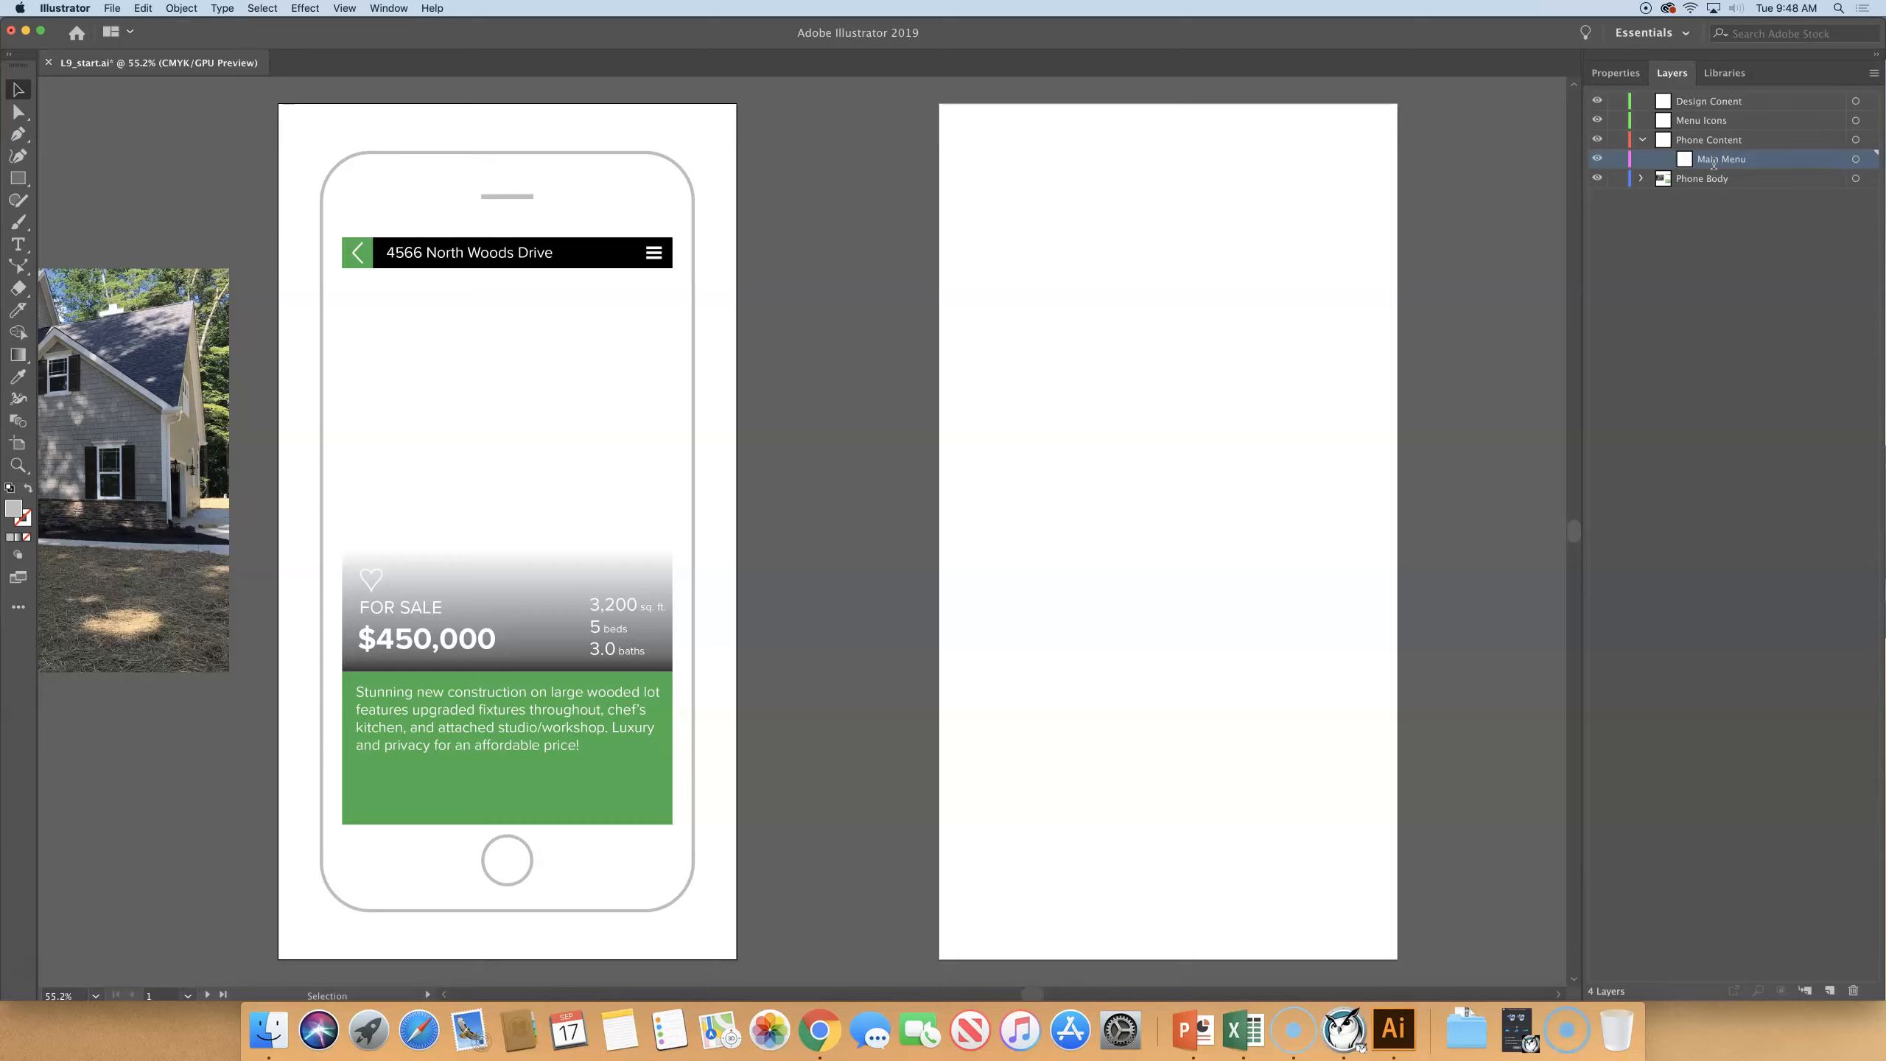
{"action": "left_click", "coordinate": [1642, 141]}
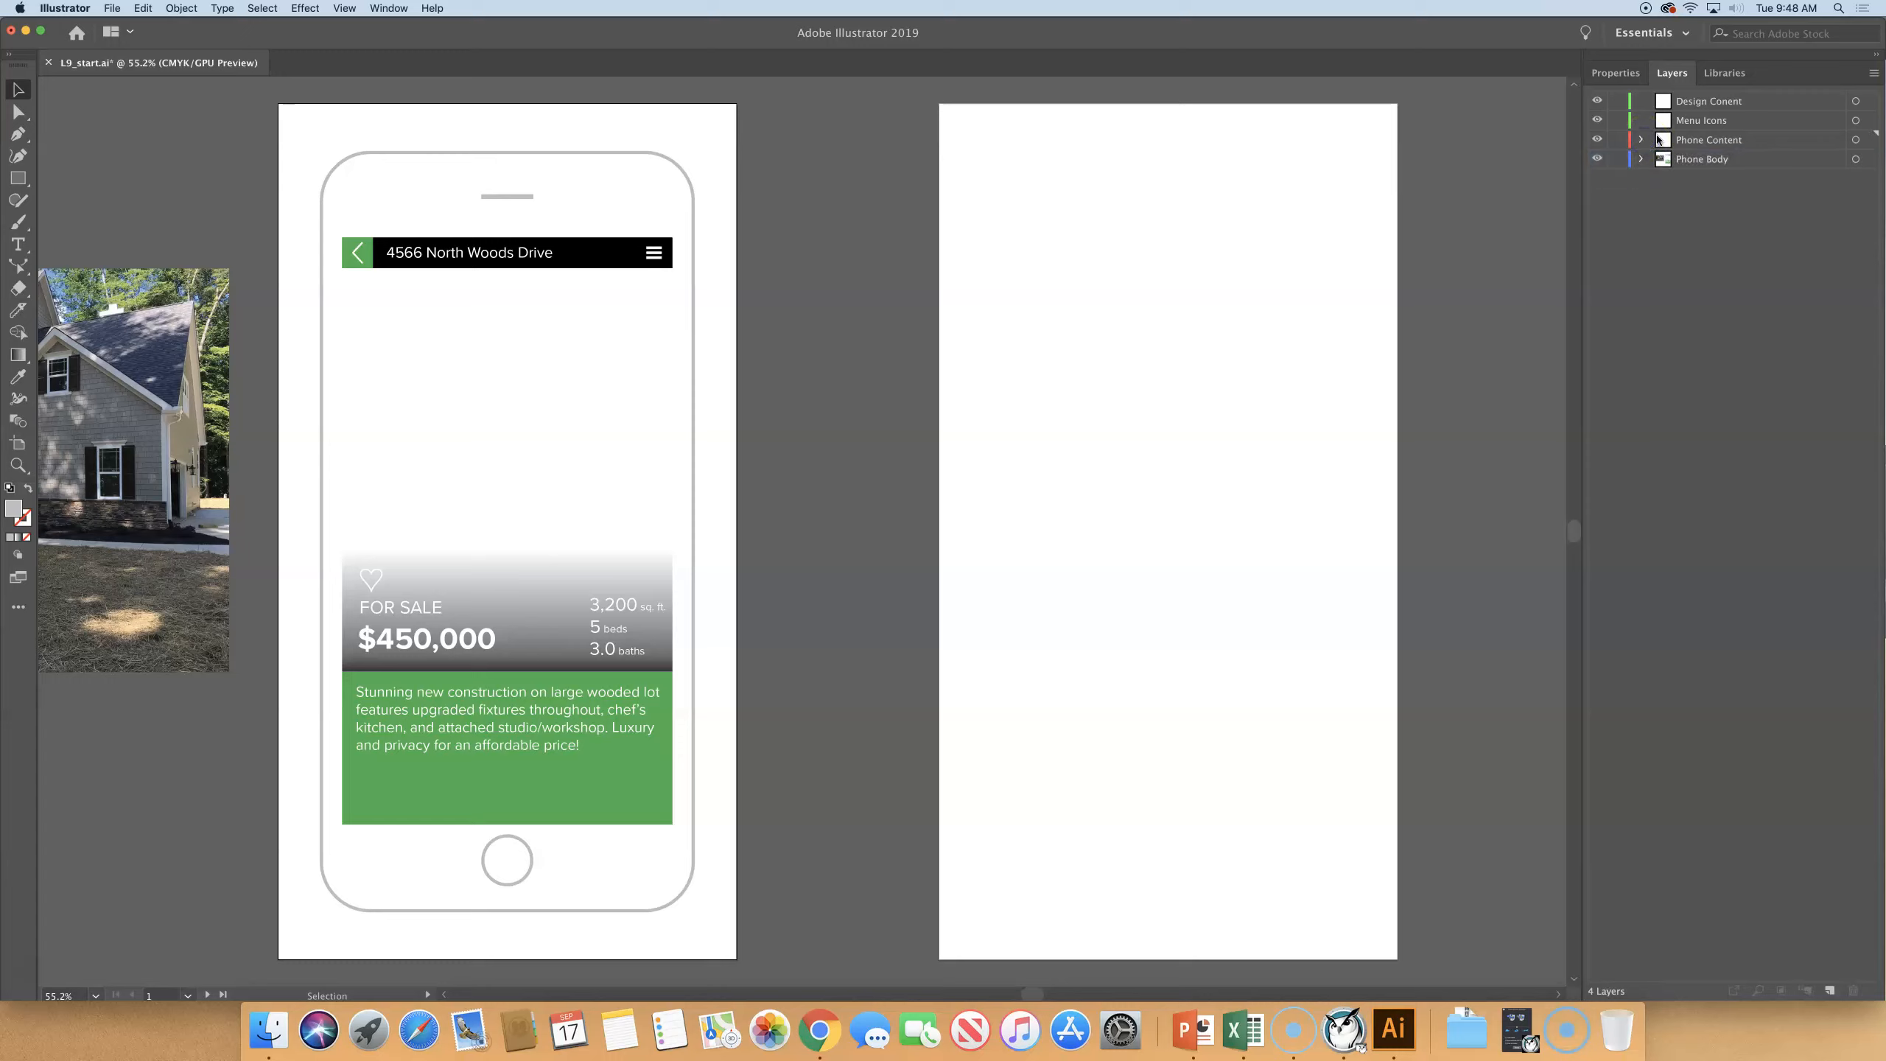
{"action": "left_click", "coordinate": [1737, 140]}
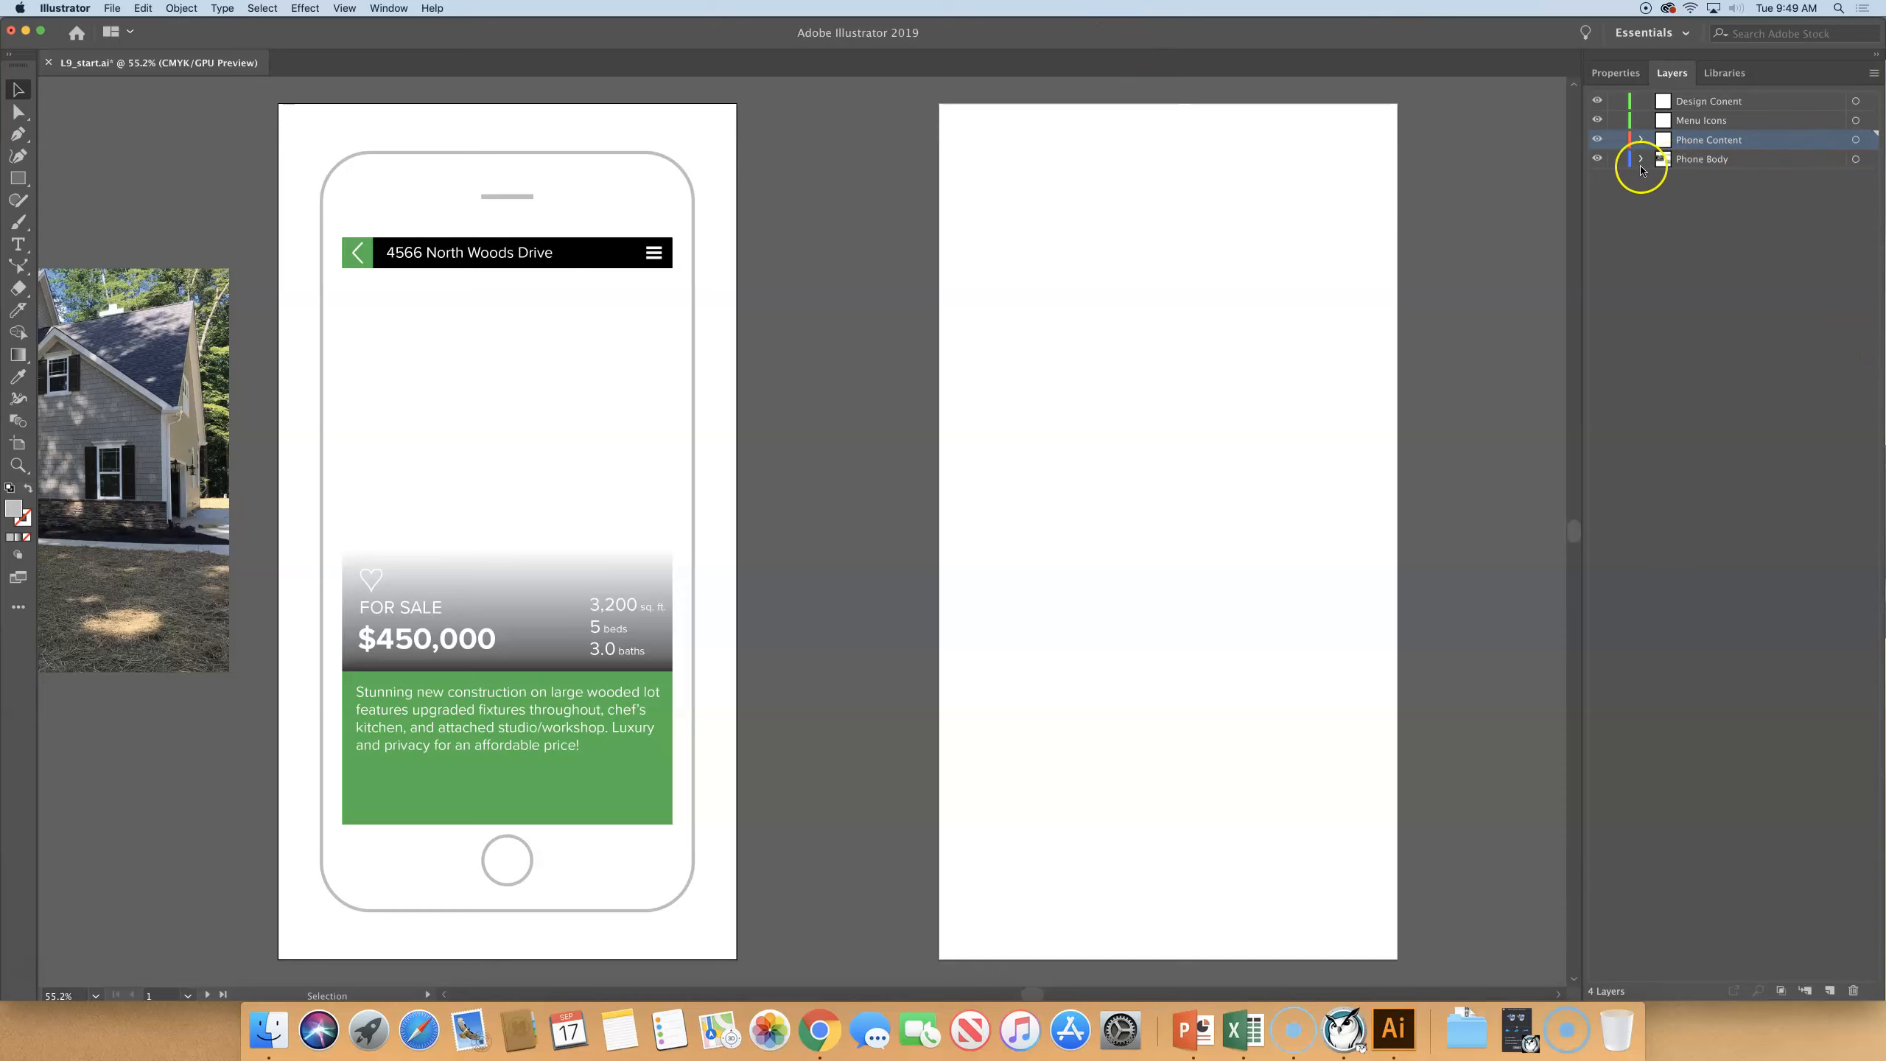
- Examine the groups and objects inside the Phone Body layer, collapsing its nested groups and the layer itself
{"action": "left_click", "coordinate": [1706, 168]}
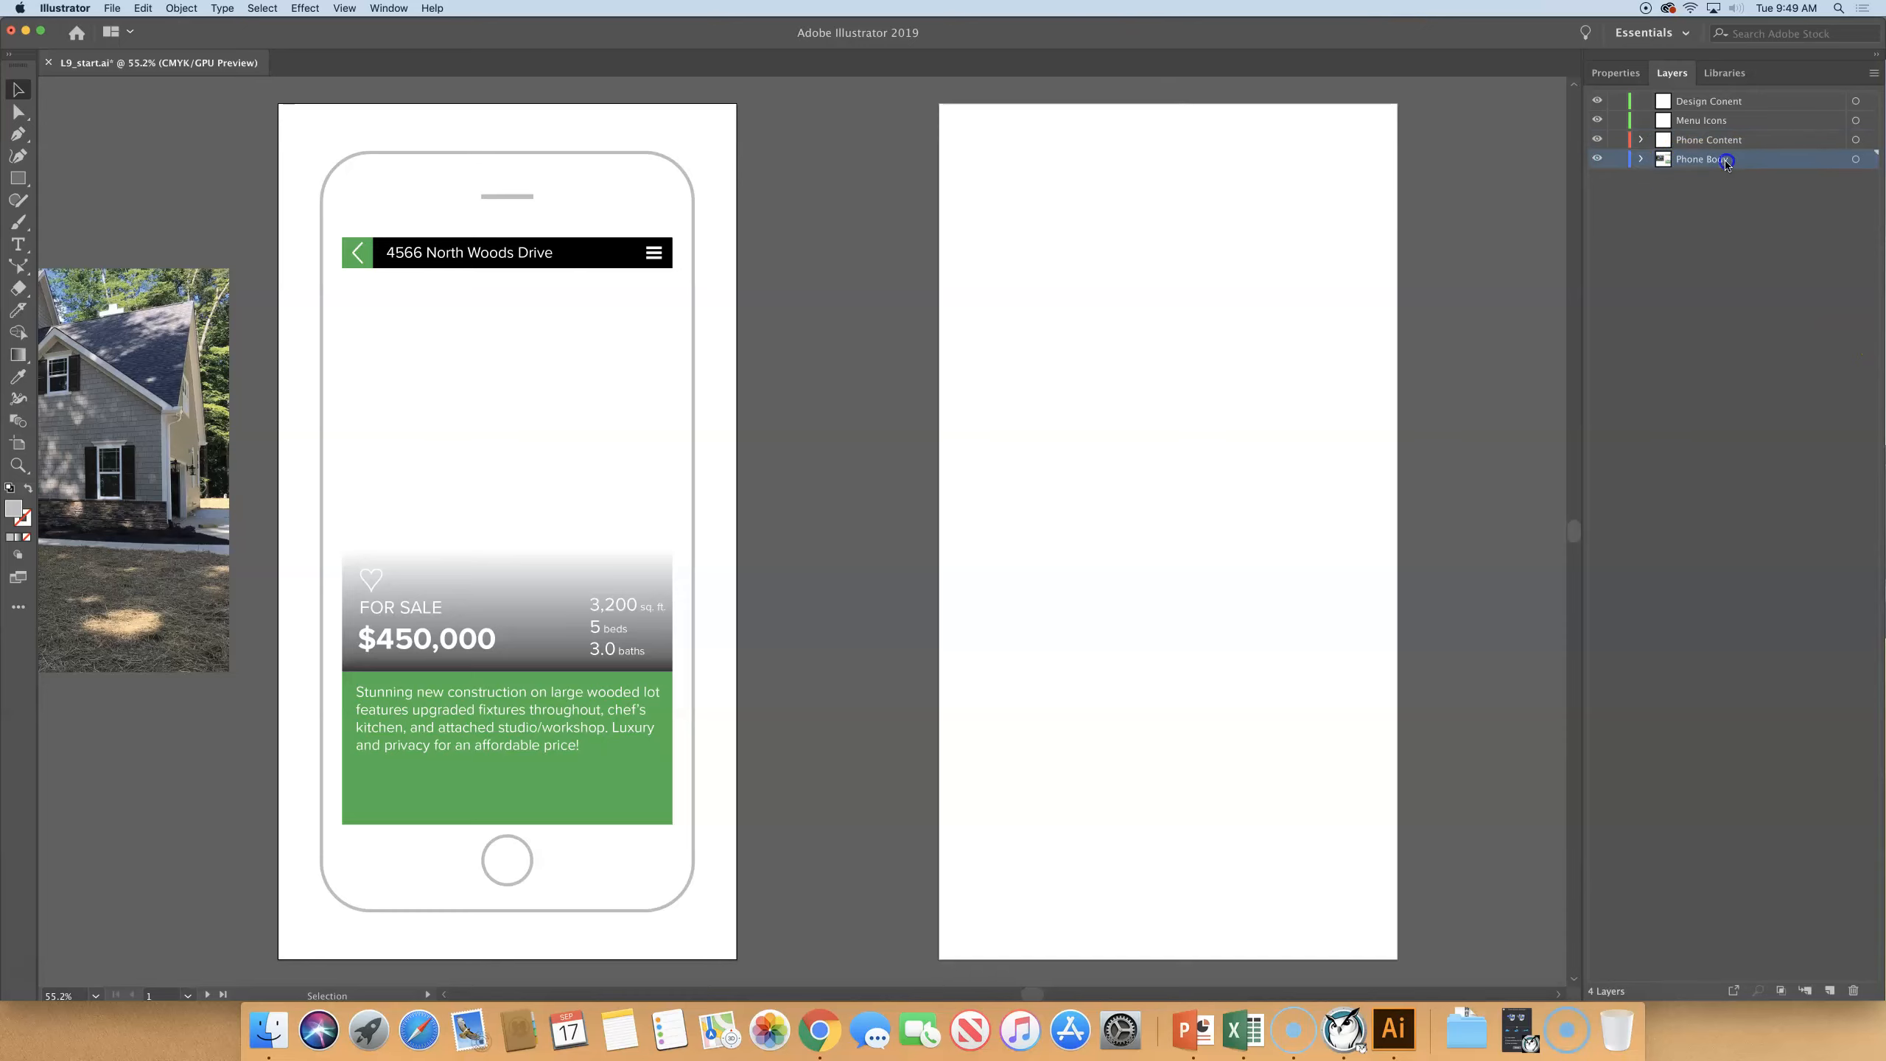
{"action": "left_click", "coordinate": [1641, 160]}
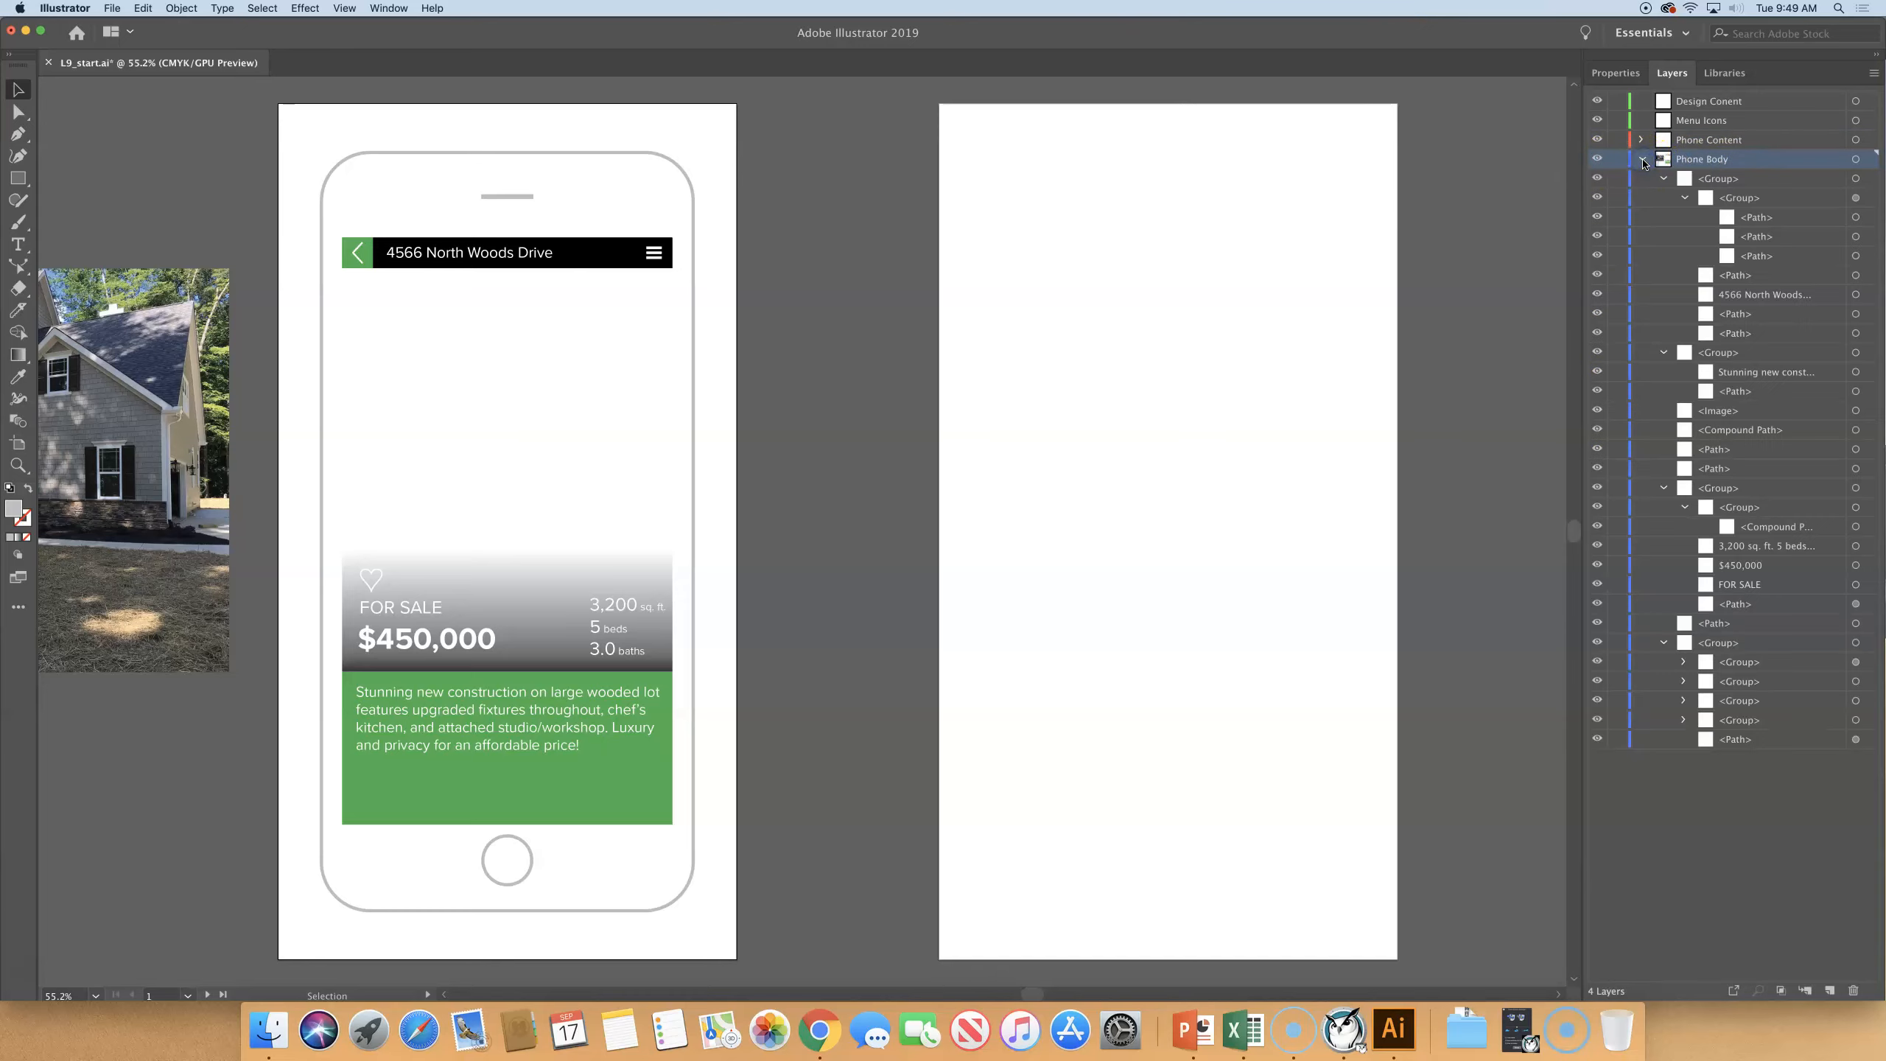
{"action": "left_click", "coordinate": [1641, 160]}
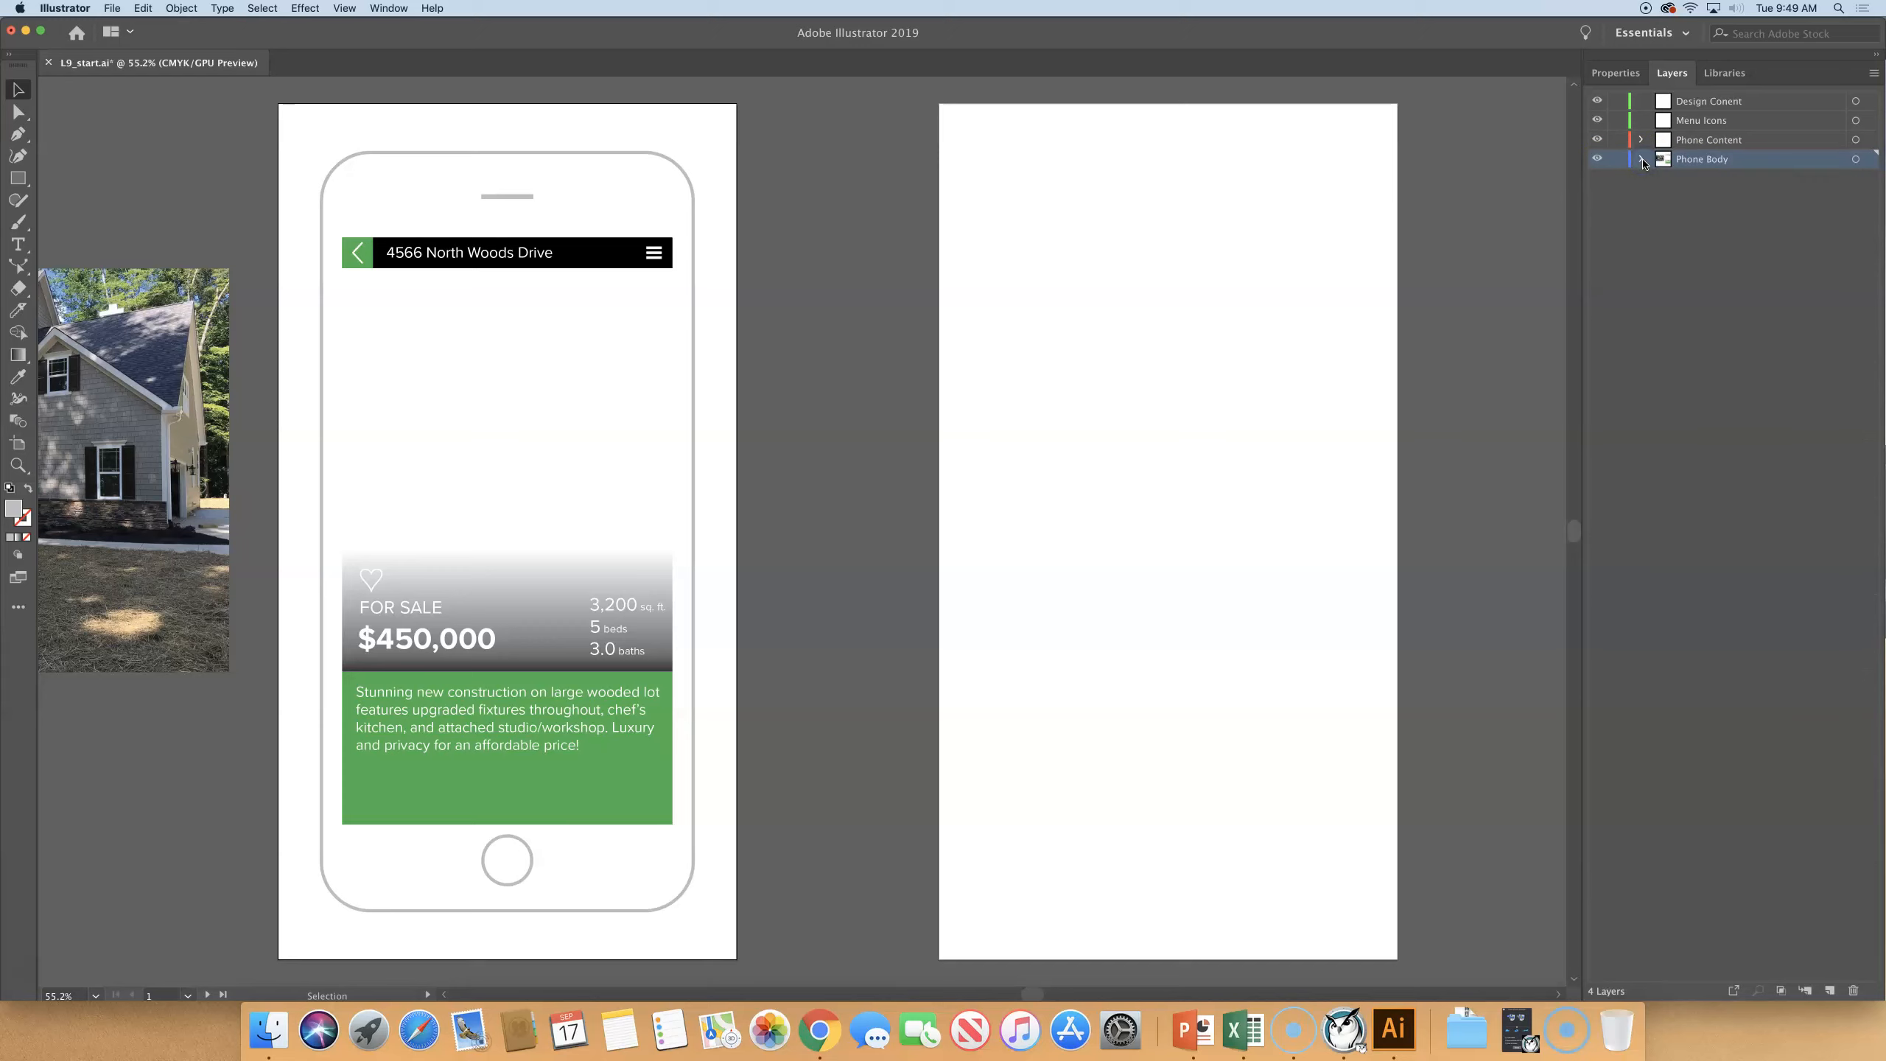
{"action": "left_click", "coordinate": [1642, 160]}
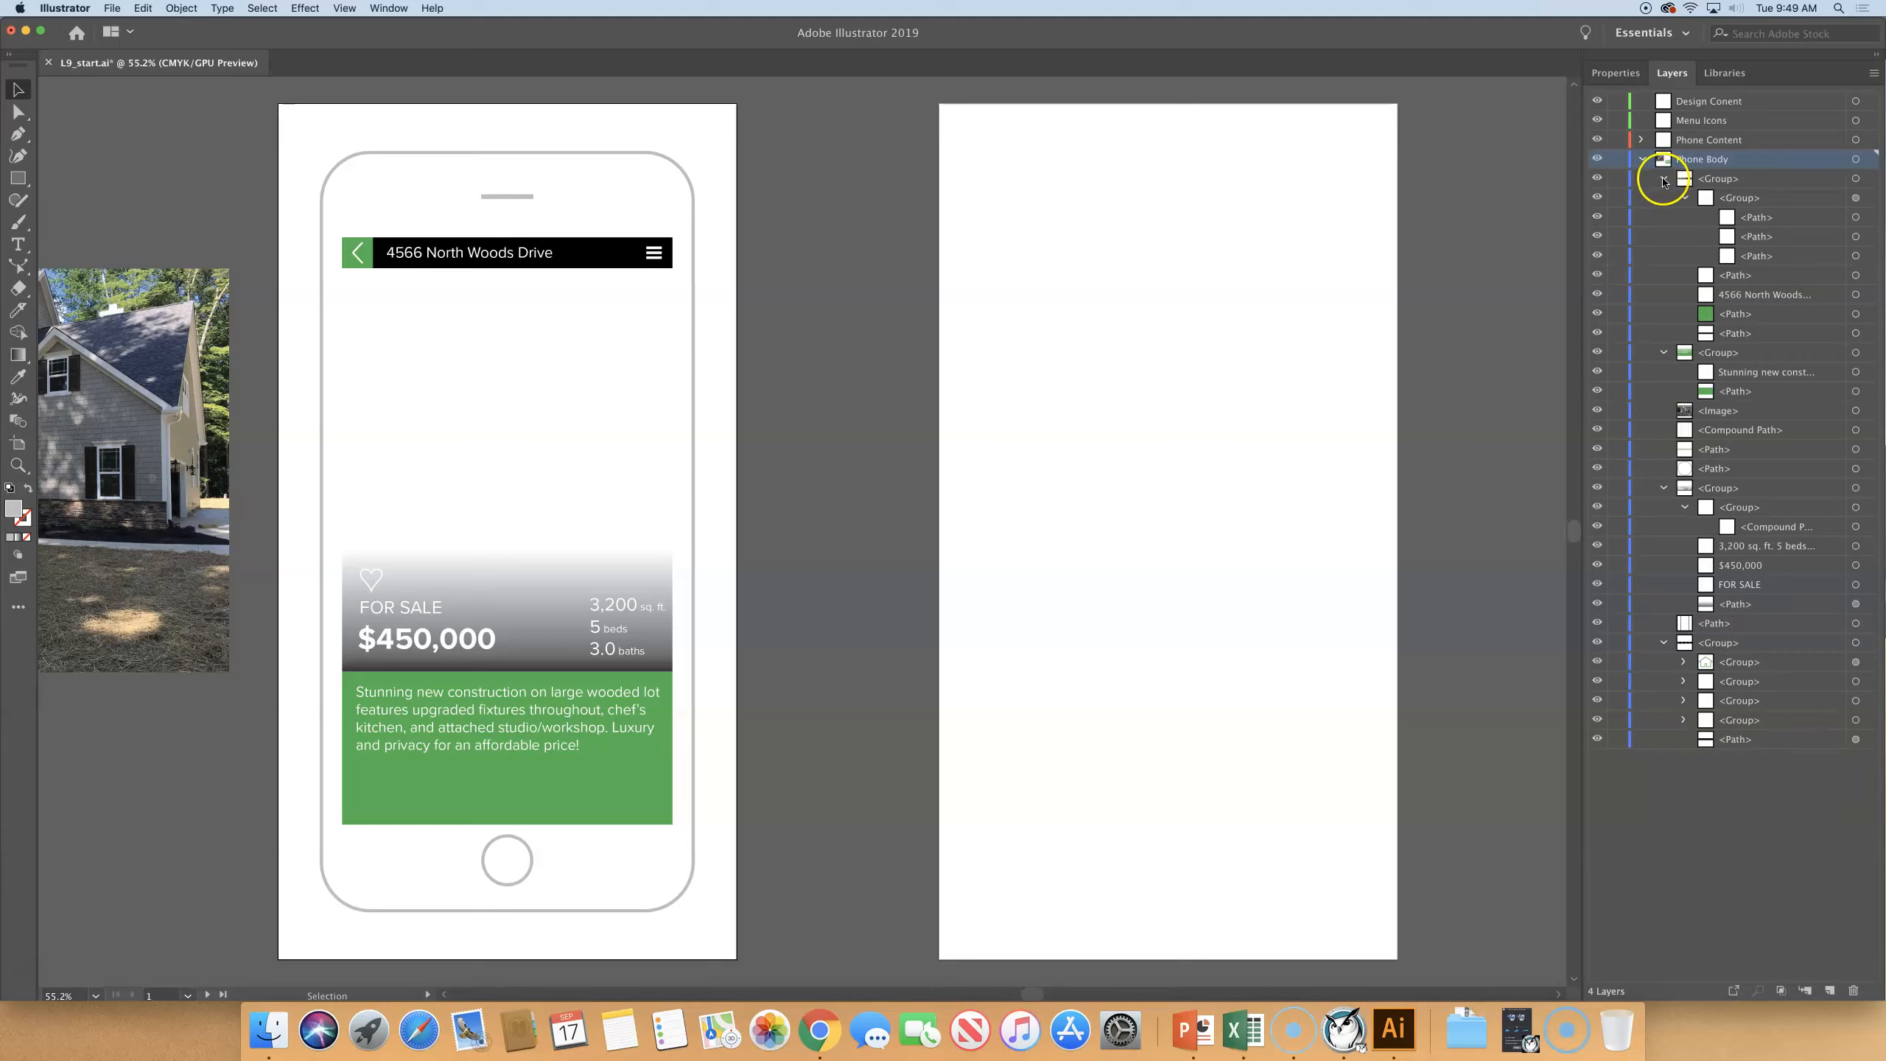
{"action": "left_click", "coordinate": [1685, 198]}
{"action": "left_click", "coordinate": [1664, 179]}
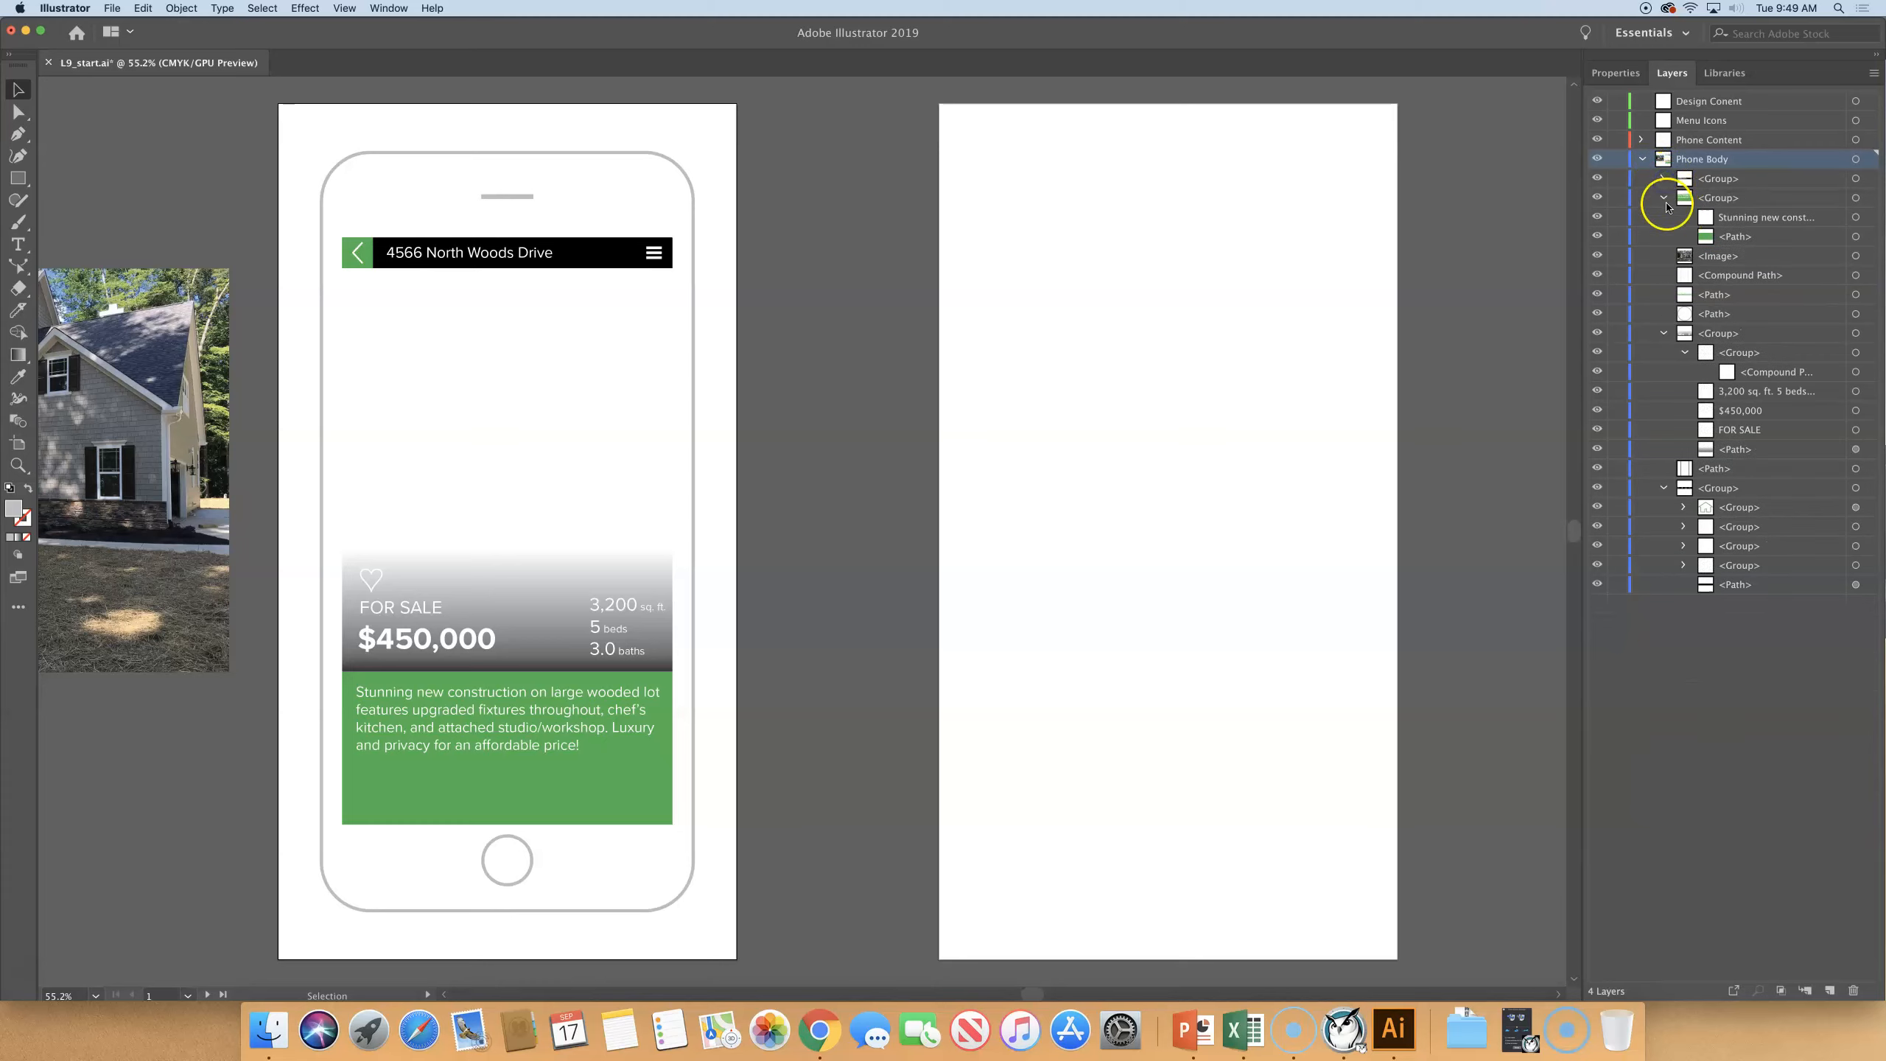
{"action": "left_click", "coordinate": [1664, 198]}
{"action": "left_click", "coordinate": [1665, 295]}
{"action": "left_click", "coordinate": [1663, 334]}
{"action": "left_click", "coordinate": [1661, 186]}
{"action": "left_click", "coordinate": [1641, 160]}
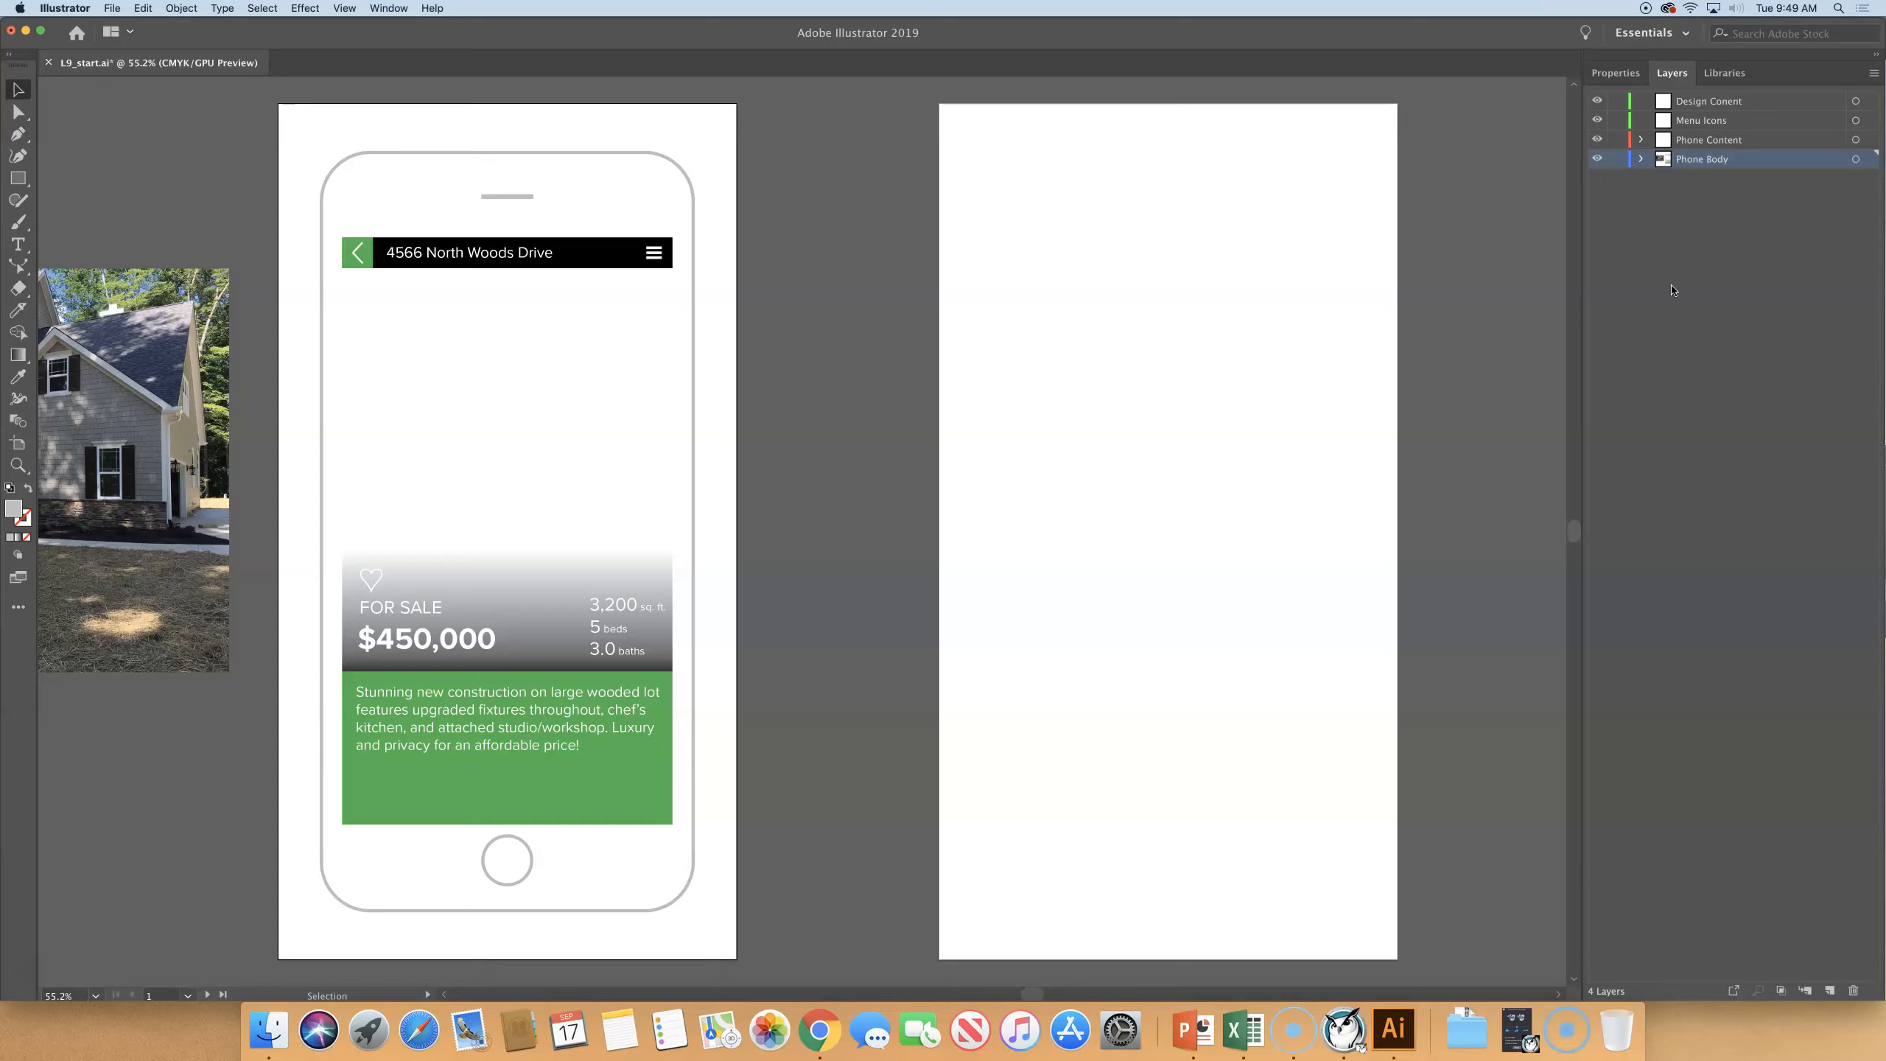
- Select the green property description group on the phone screen and locate it in the layer structure
{"action": "left_click", "coordinate": [1675, 282]}
{"action": "left_click", "coordinate": [513, 803]}
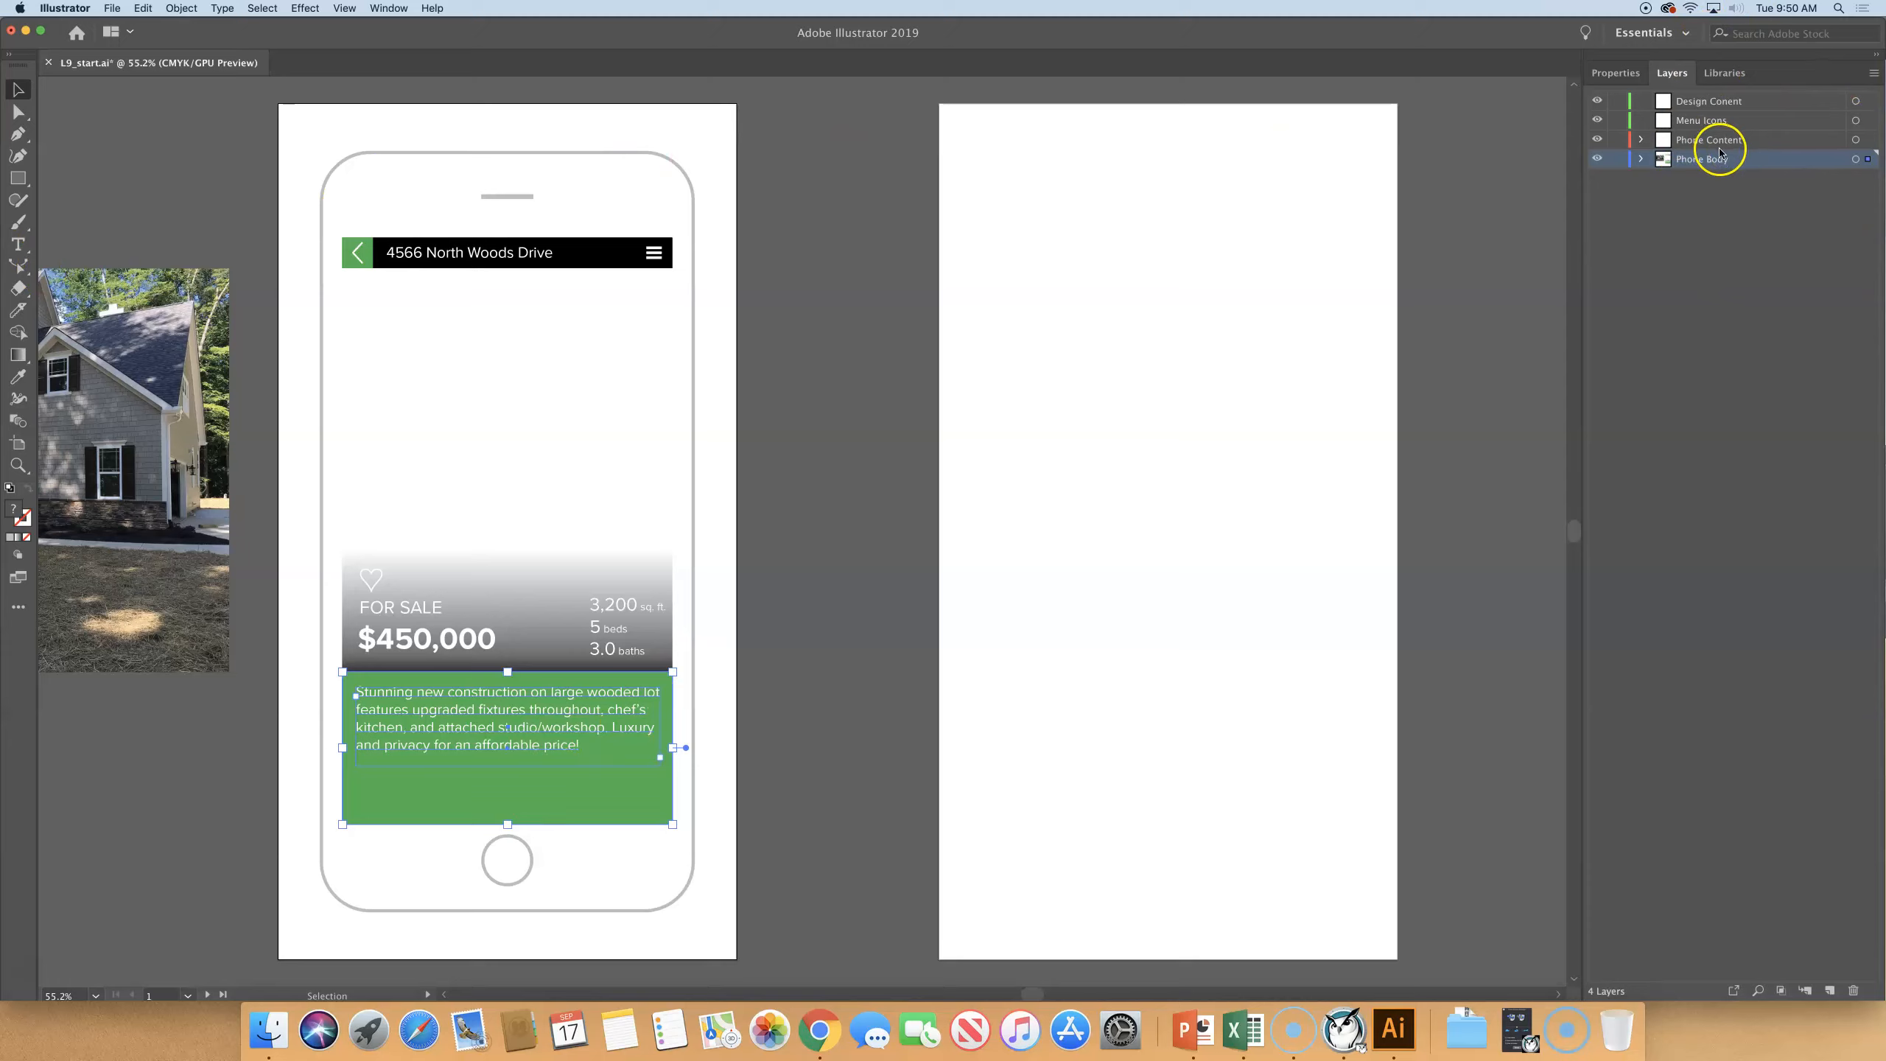
{"action": "left_click", "coordinate": [1758, 991]}
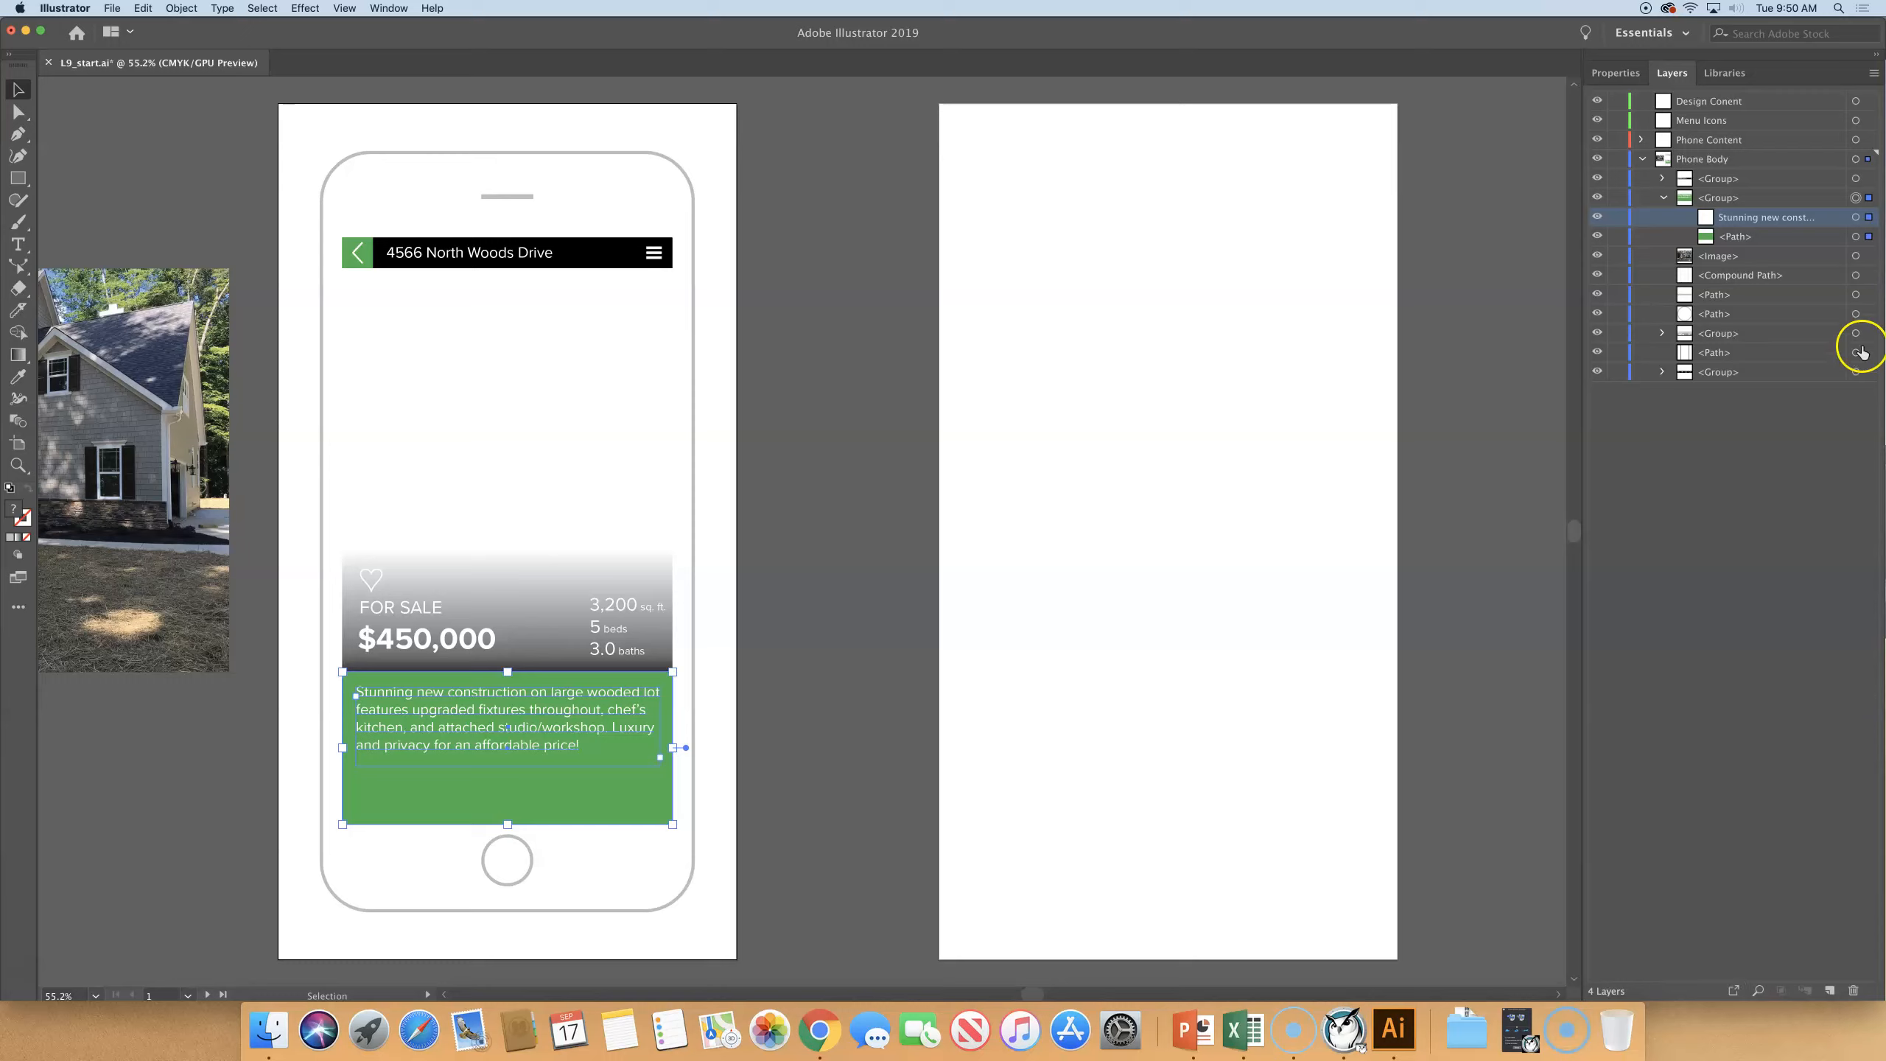
- Rename the group holding the green box and its text as Description, deselect the artwork and collapse the group and Phone Body layer
{"action": "left_click", "coordinate": [1856, 197]}
{"action": "left_click", "coordinate": [1721, 199]}
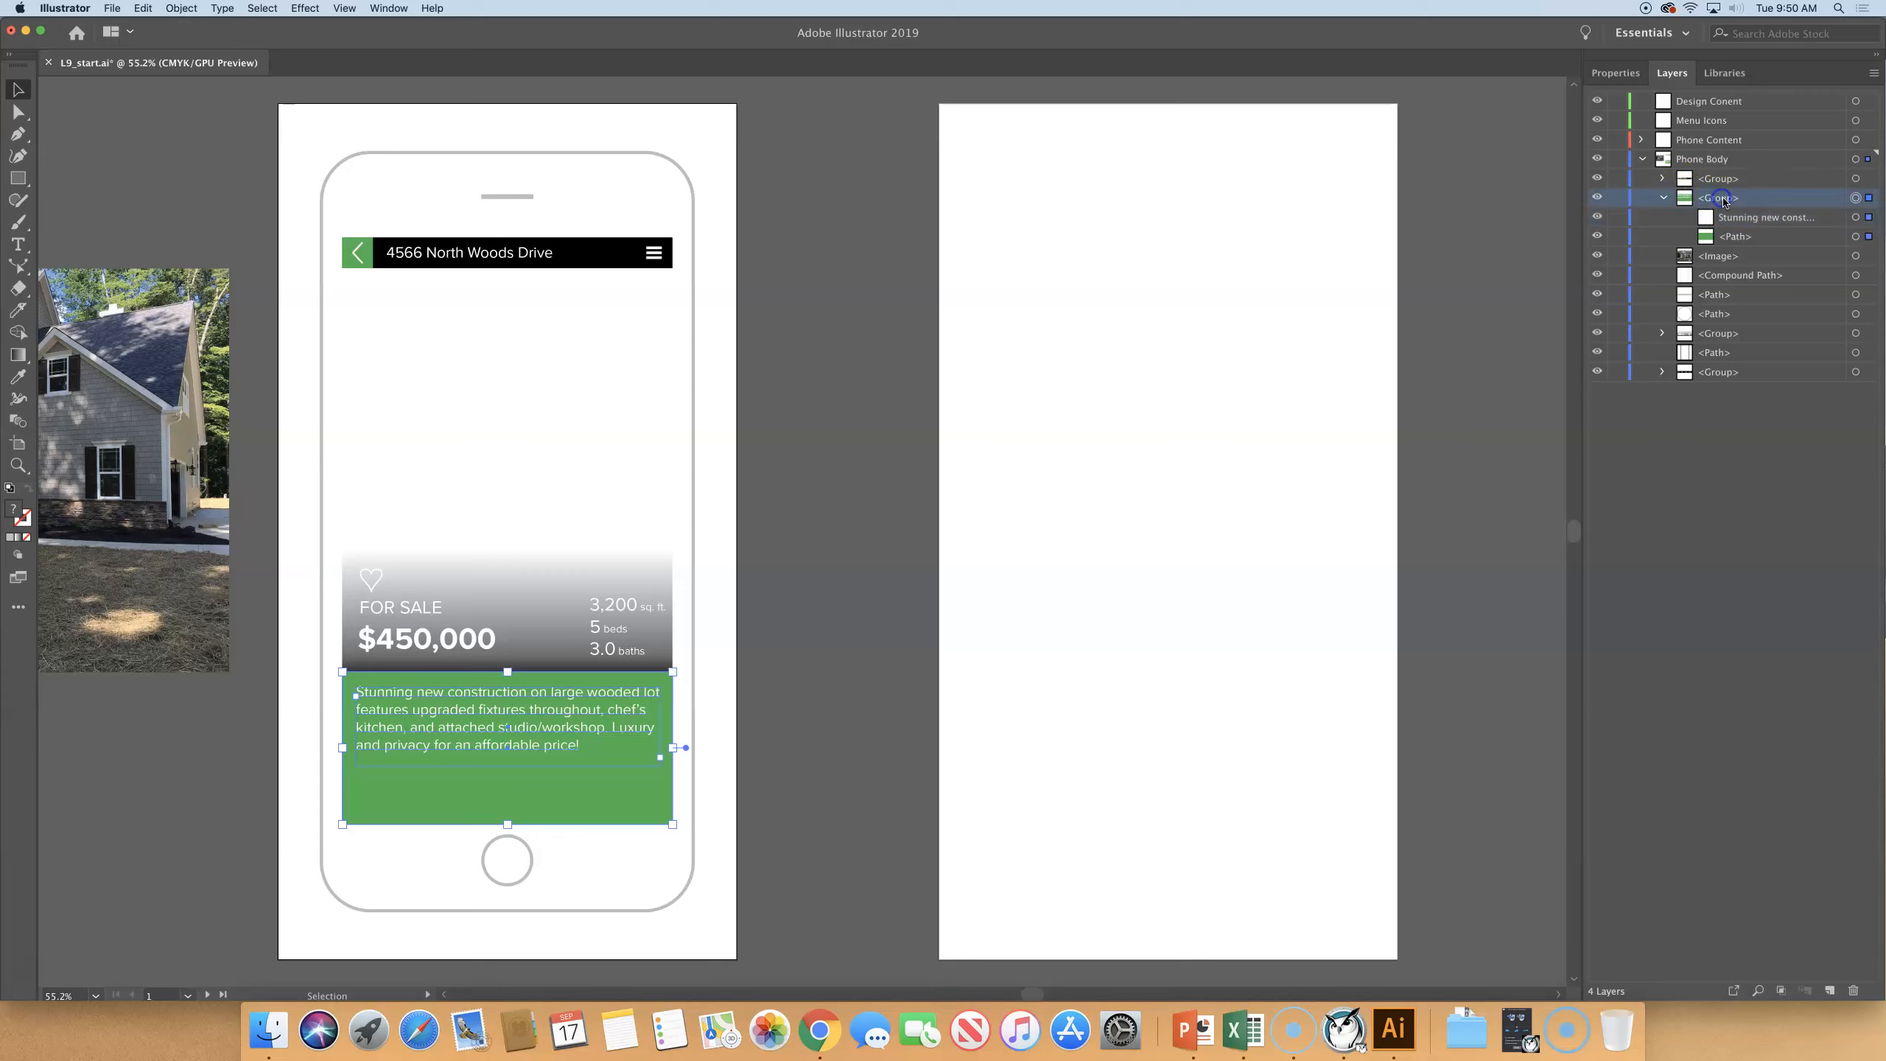
{"action": "left_click", "coordinate": [1869, 198]}
{"action": "double_click", "coordinate": [1717, 198]}
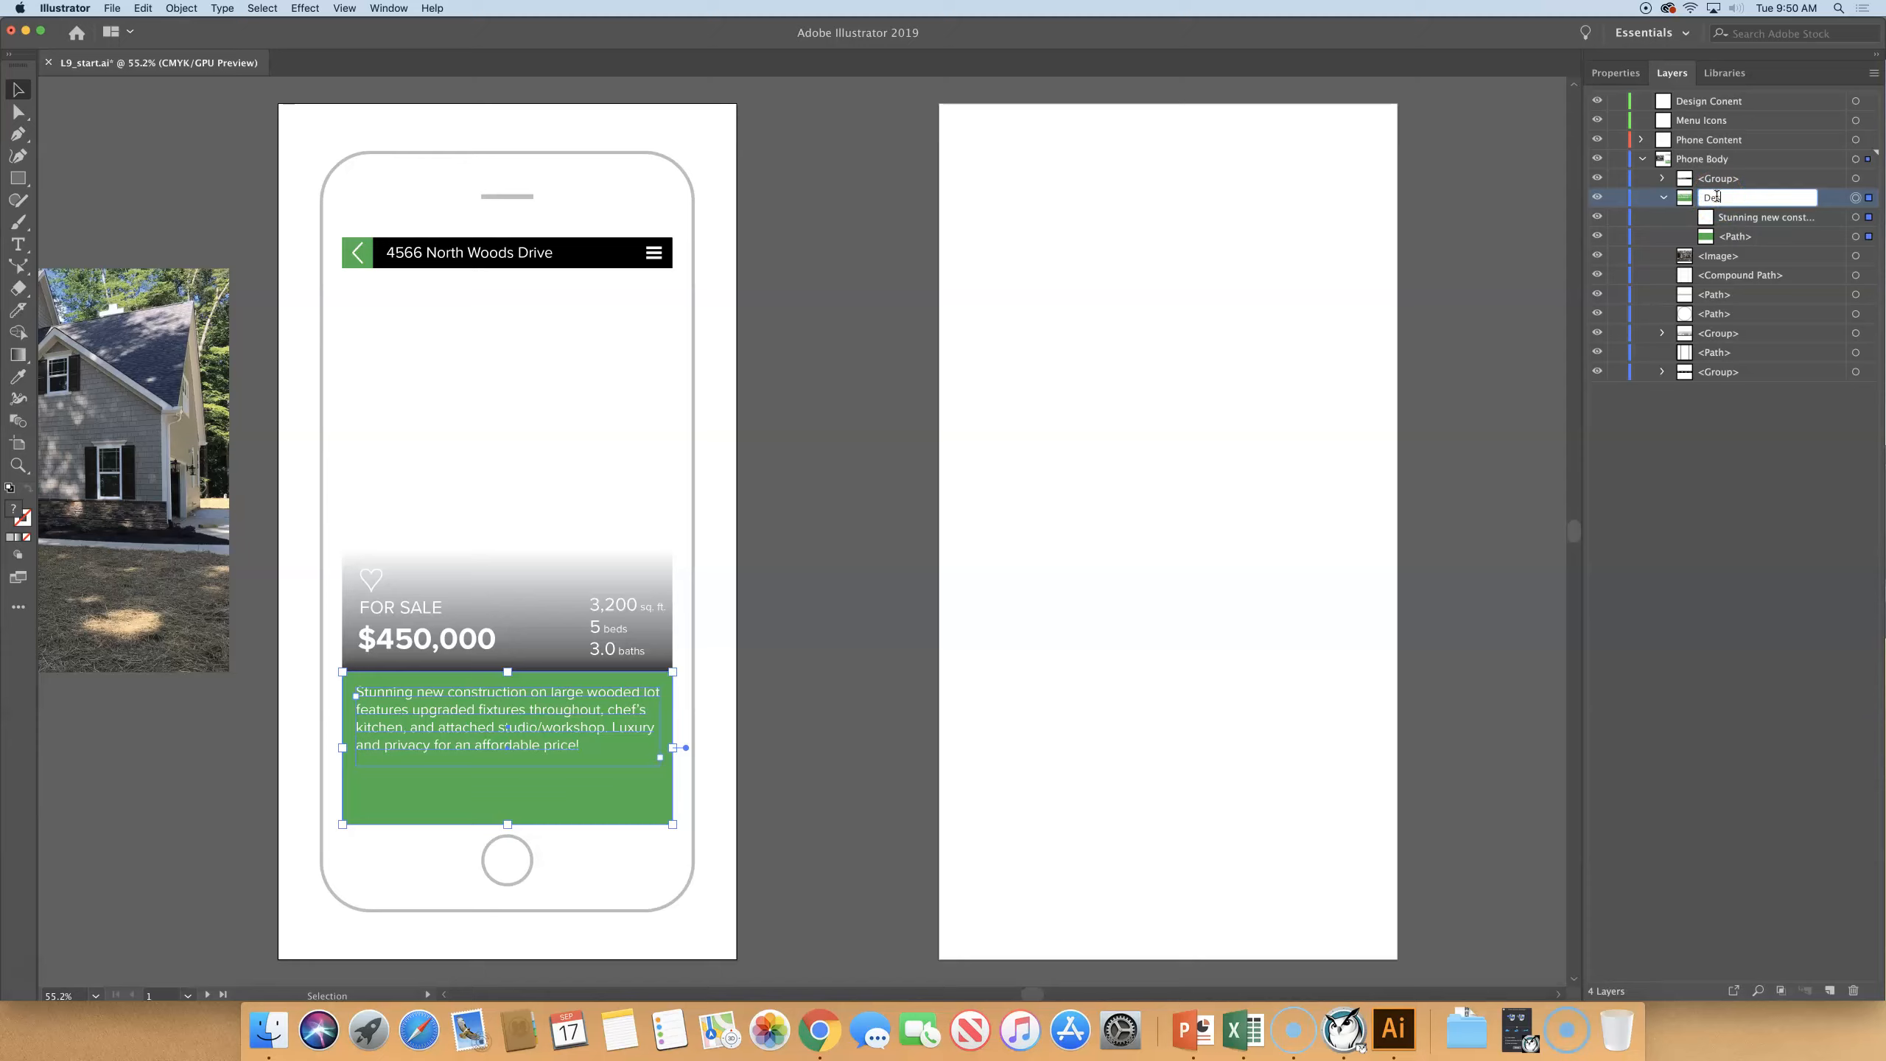
{"action": "key", "text": "Return"}
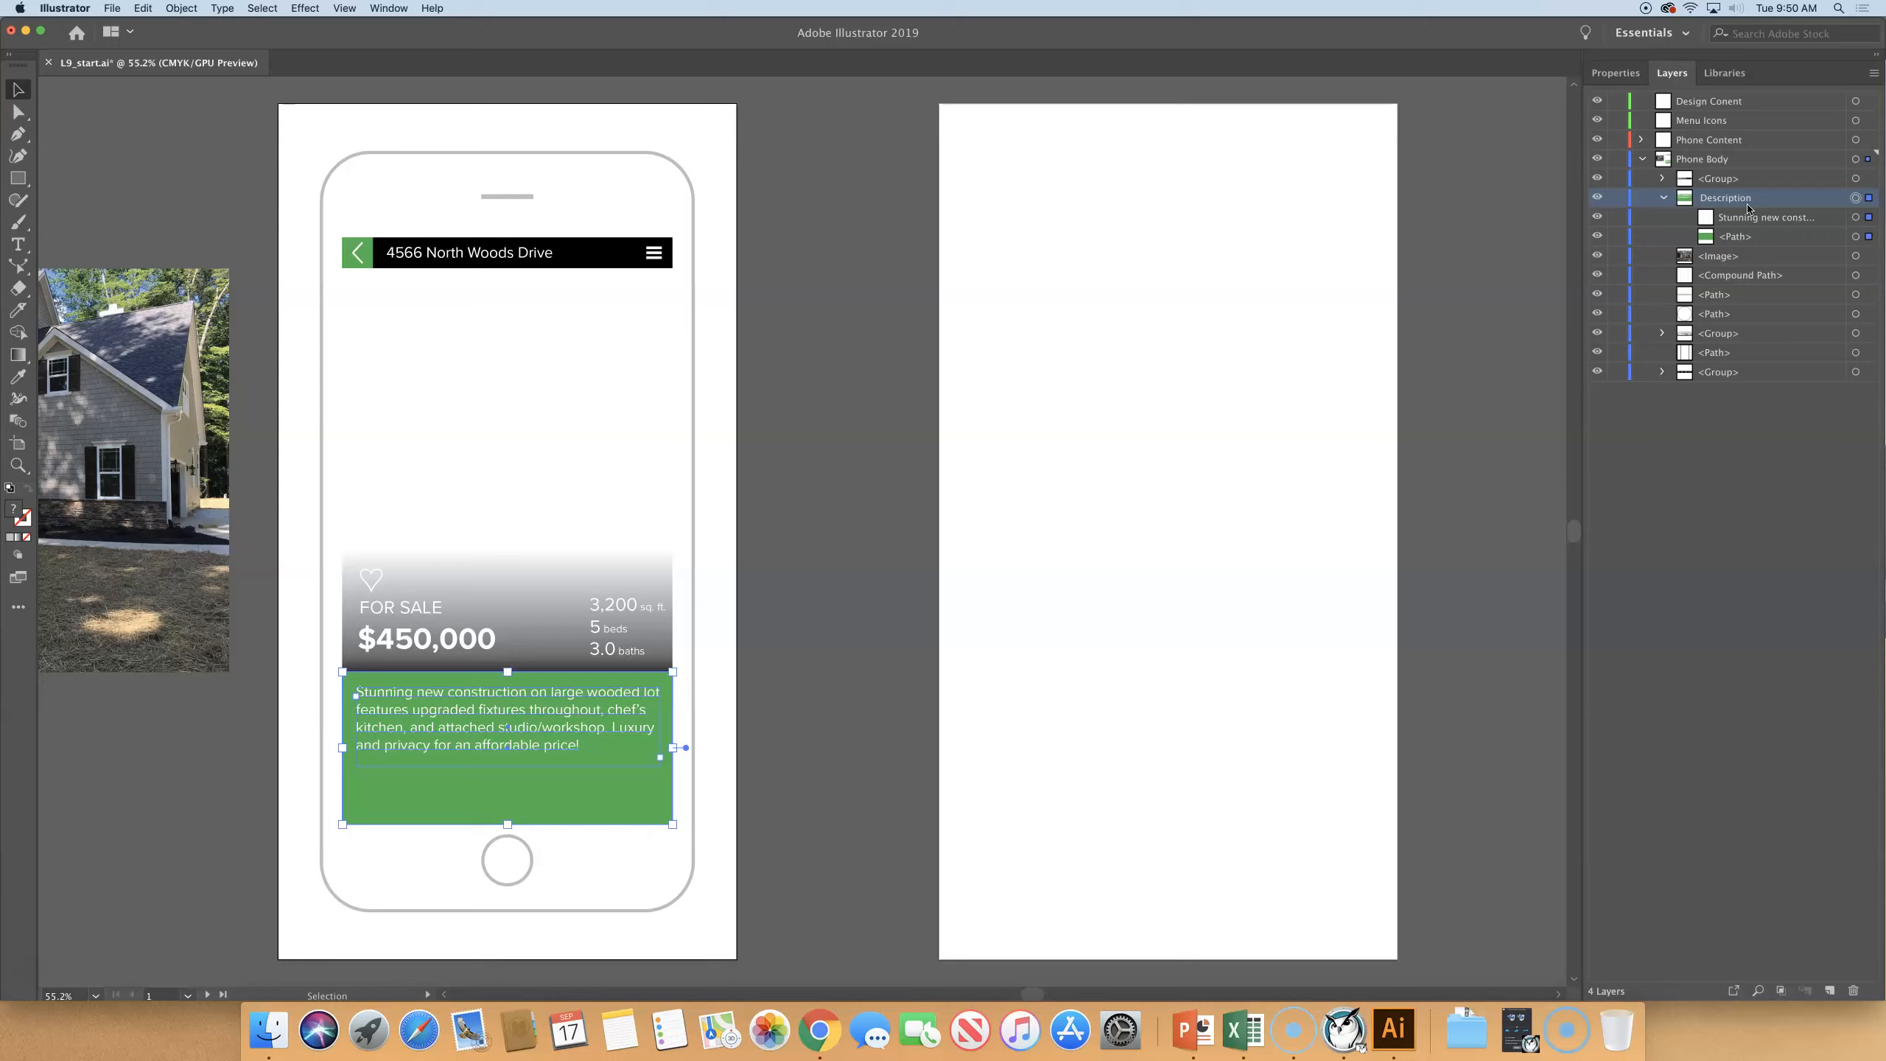
{"action": "left_click", "coordinate": [838, 294]}
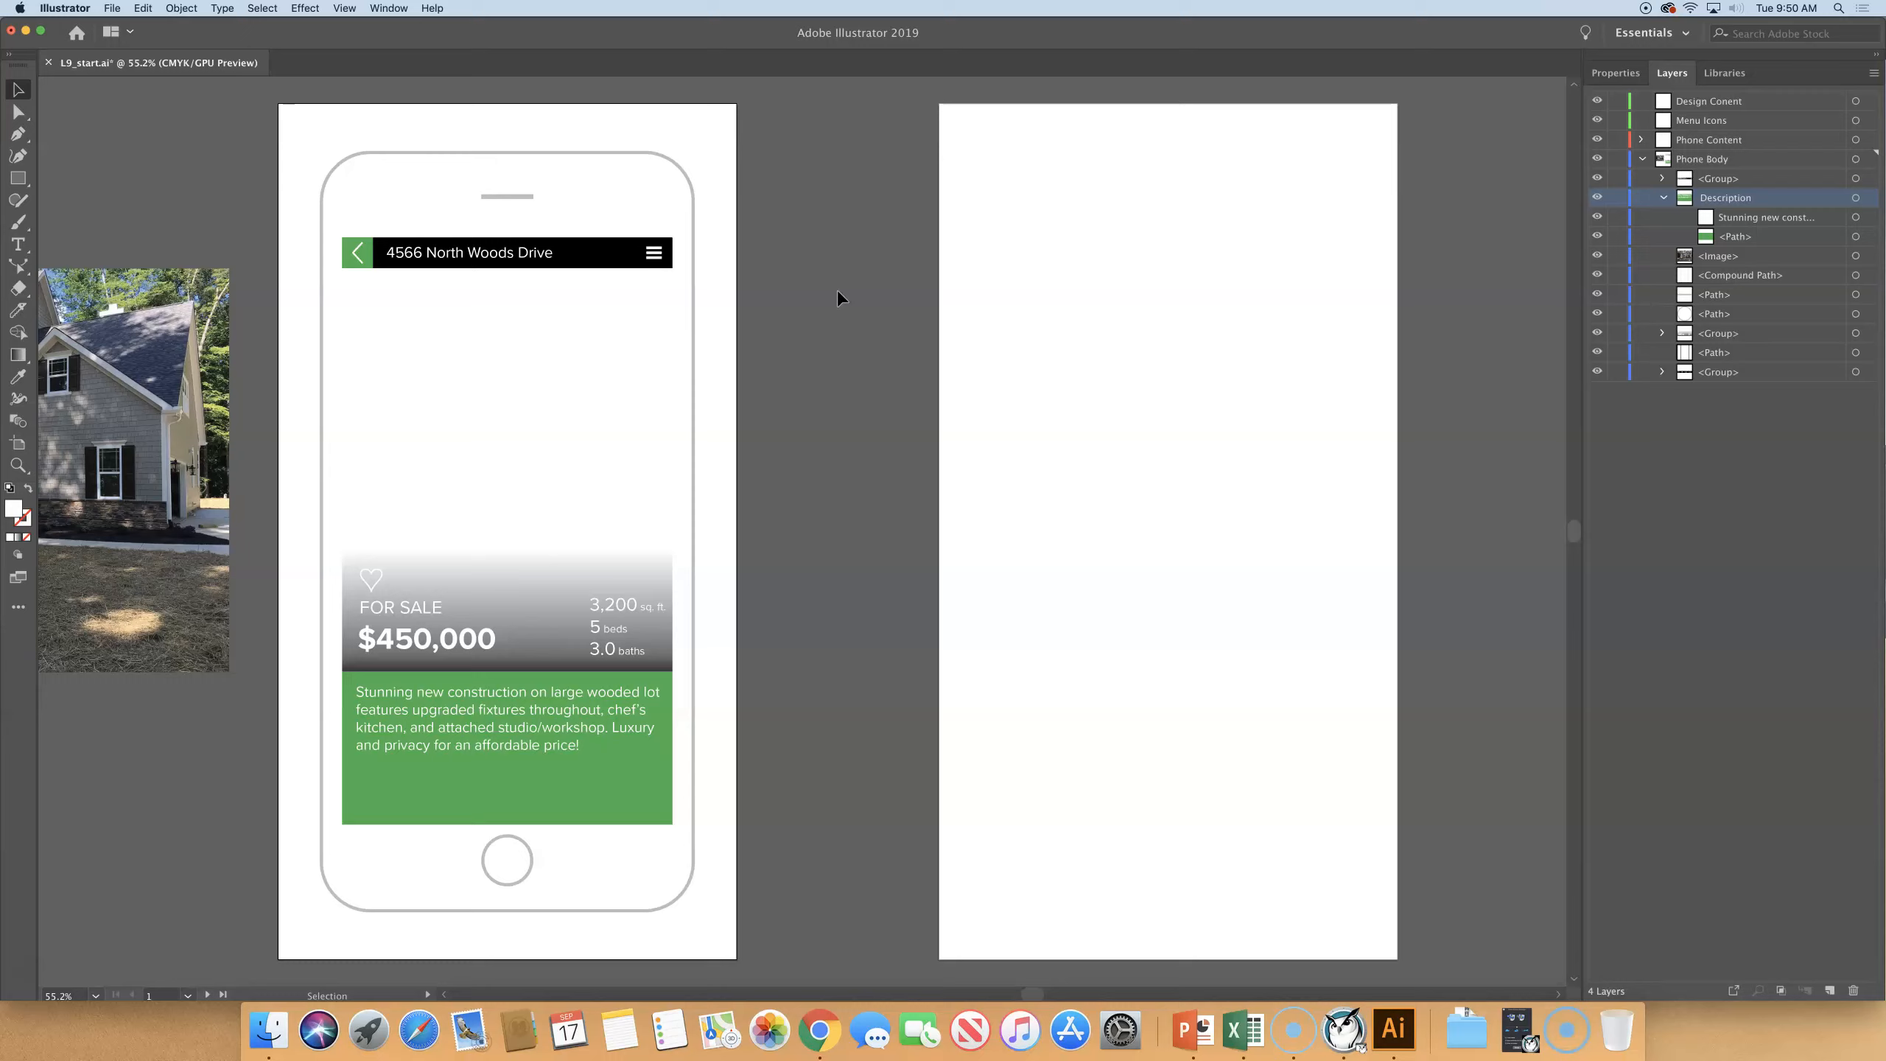
{"action": "left_click", "coordinate": [1663, 198]}
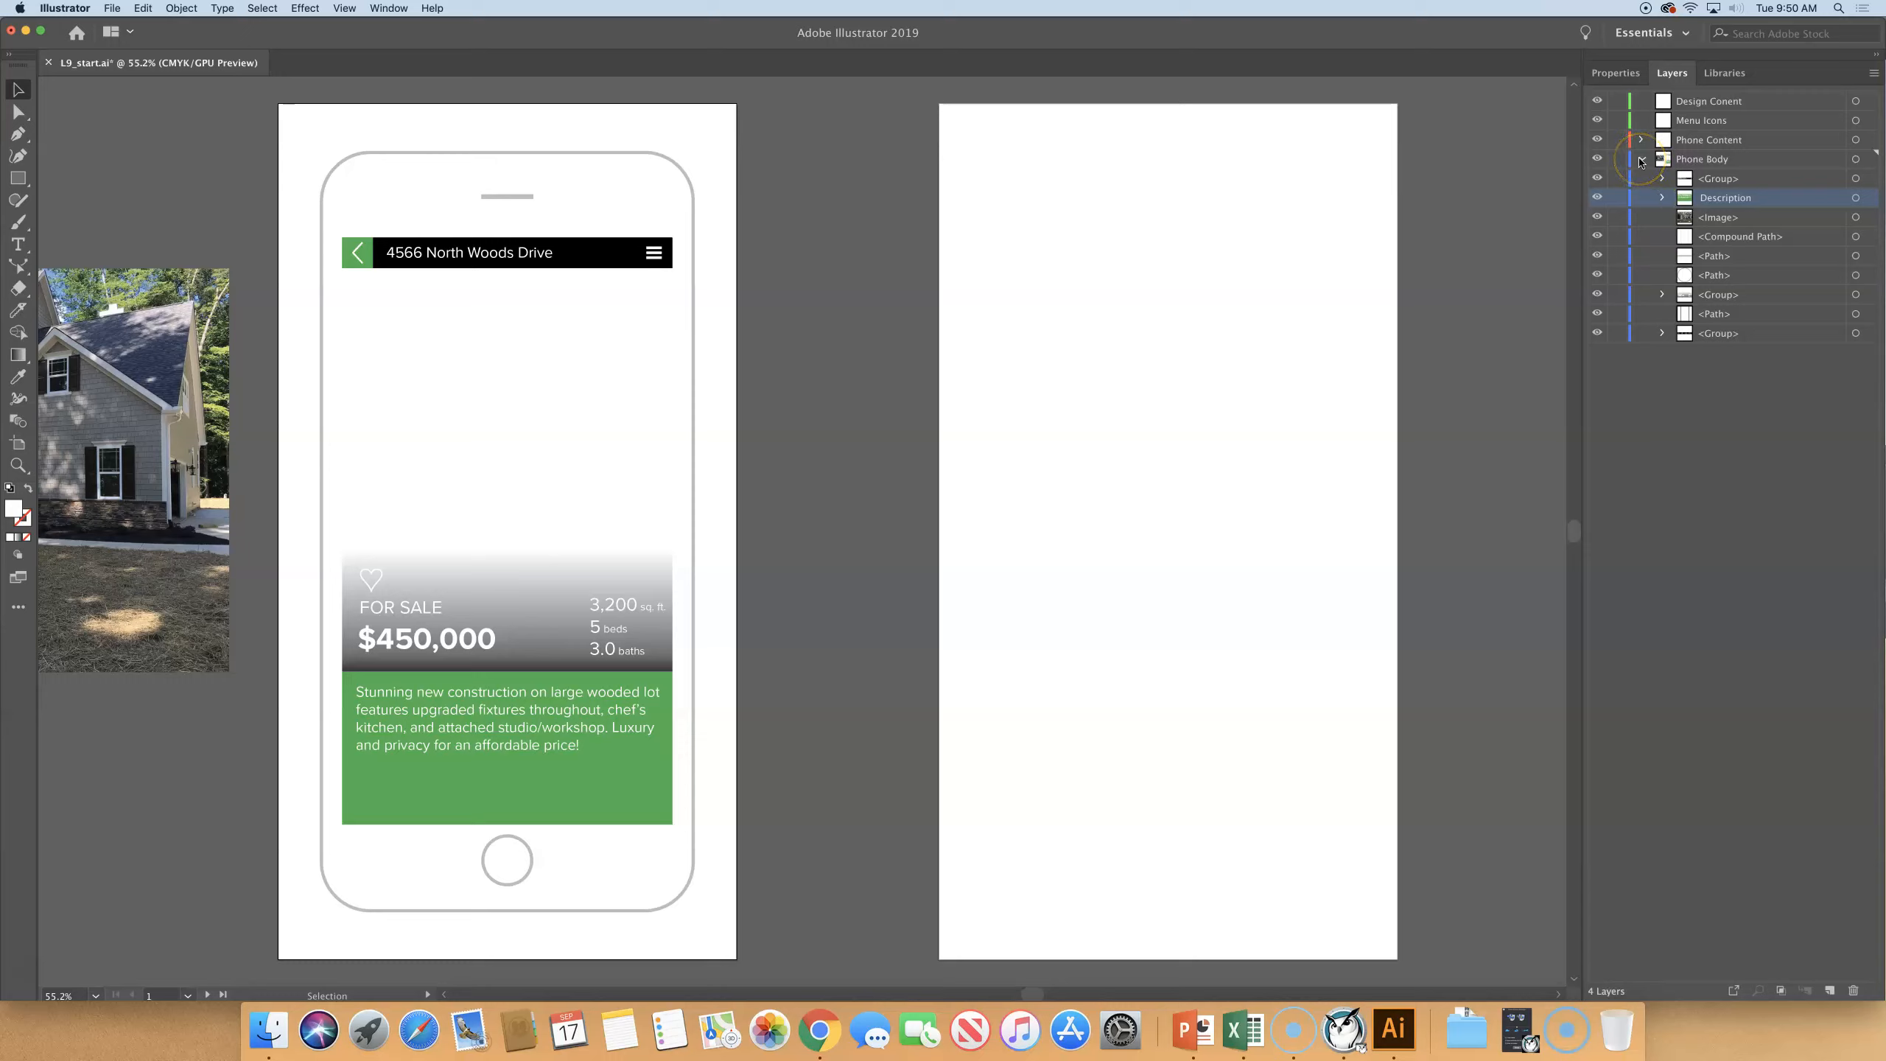
{"action": "left_click", "coordinate": [1640, 161]}
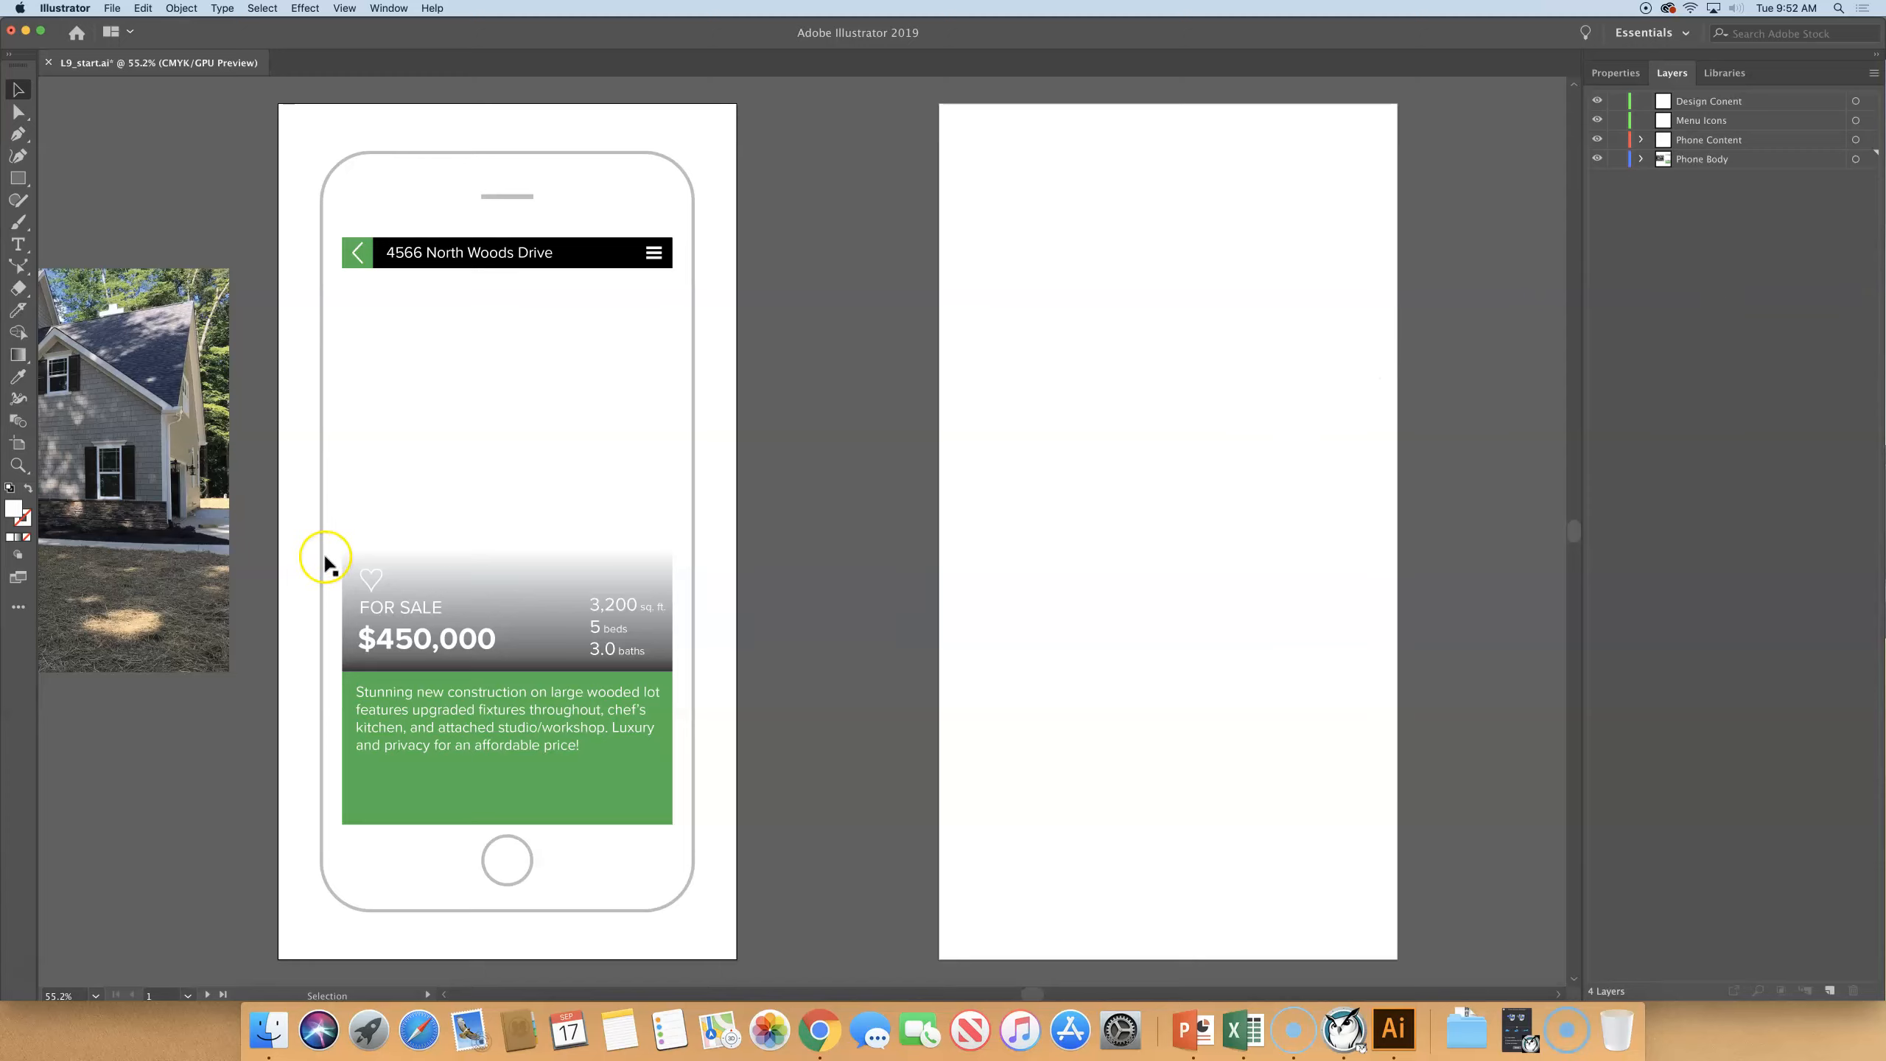
- Move the FOR SALE price and details group from the Phone Body layer to the Design Conent layer
{"action": "left_click", "coordinate": [429, 605]}
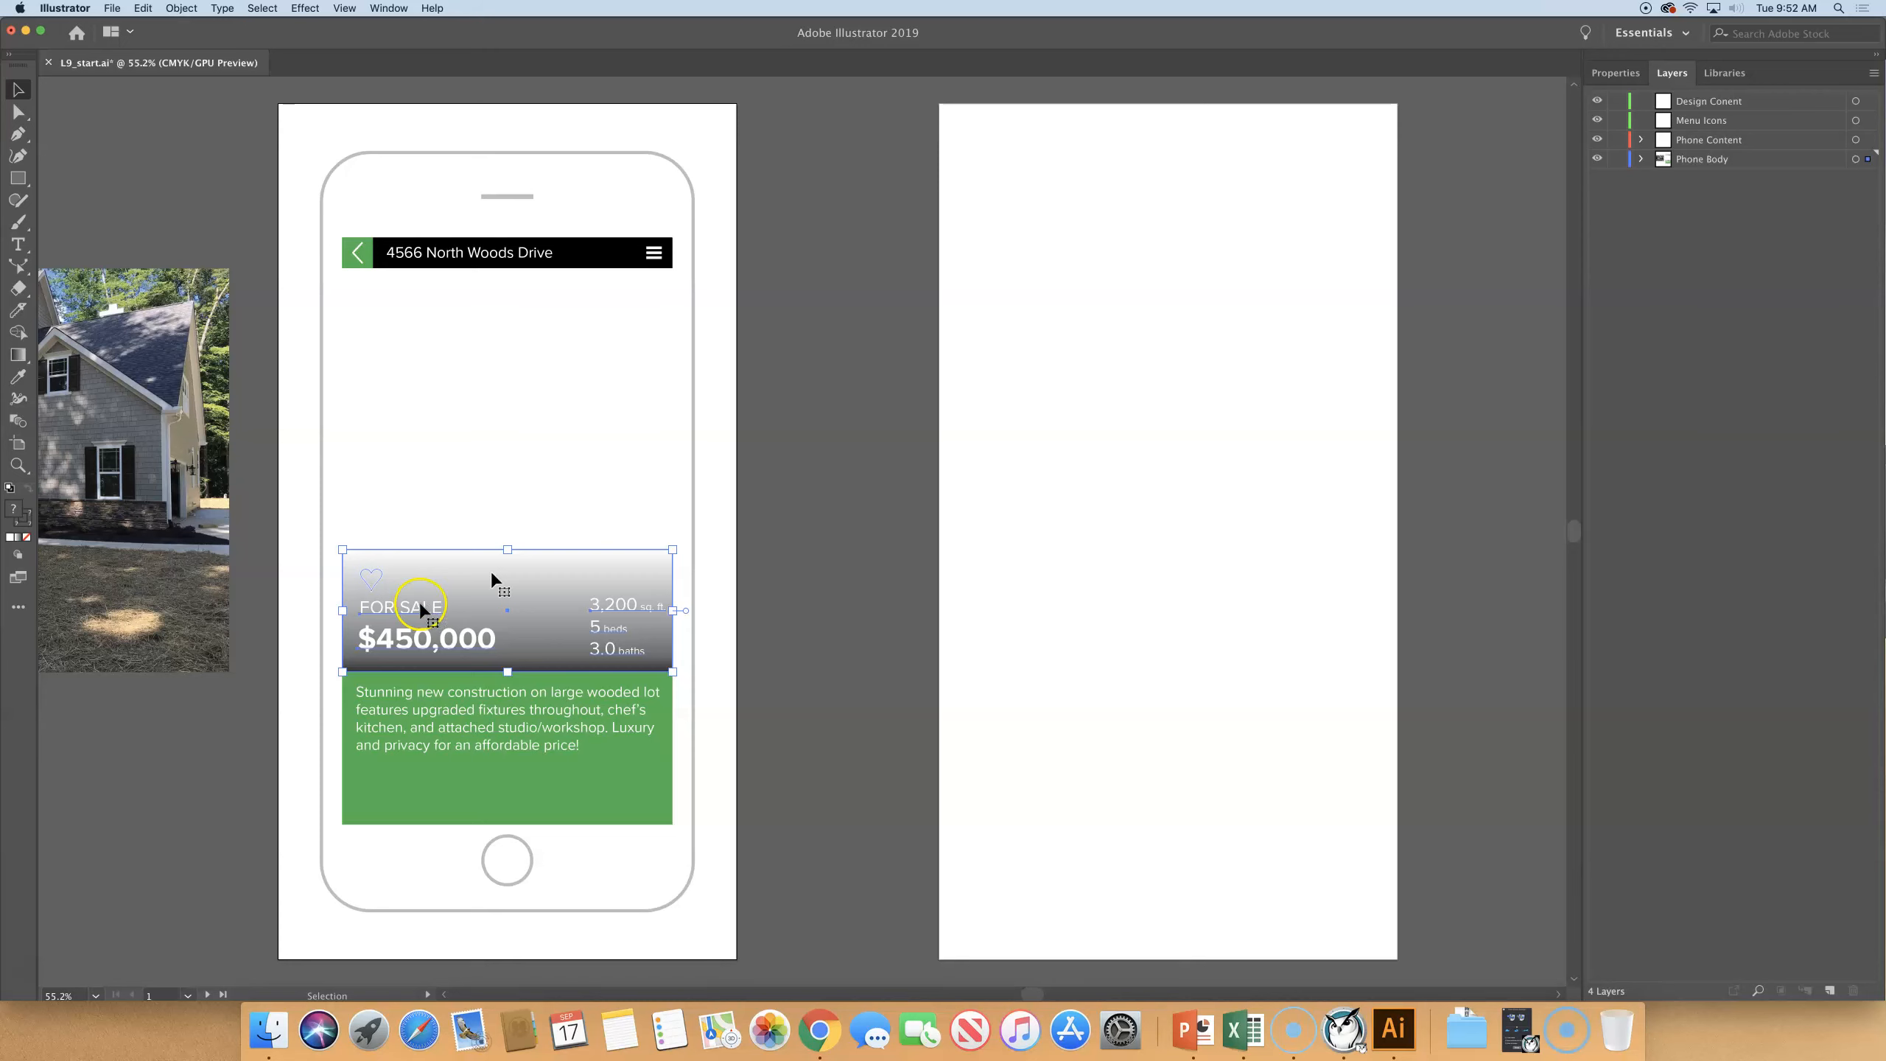
{"action": "left_click", "coordinate": [1607, 74]}
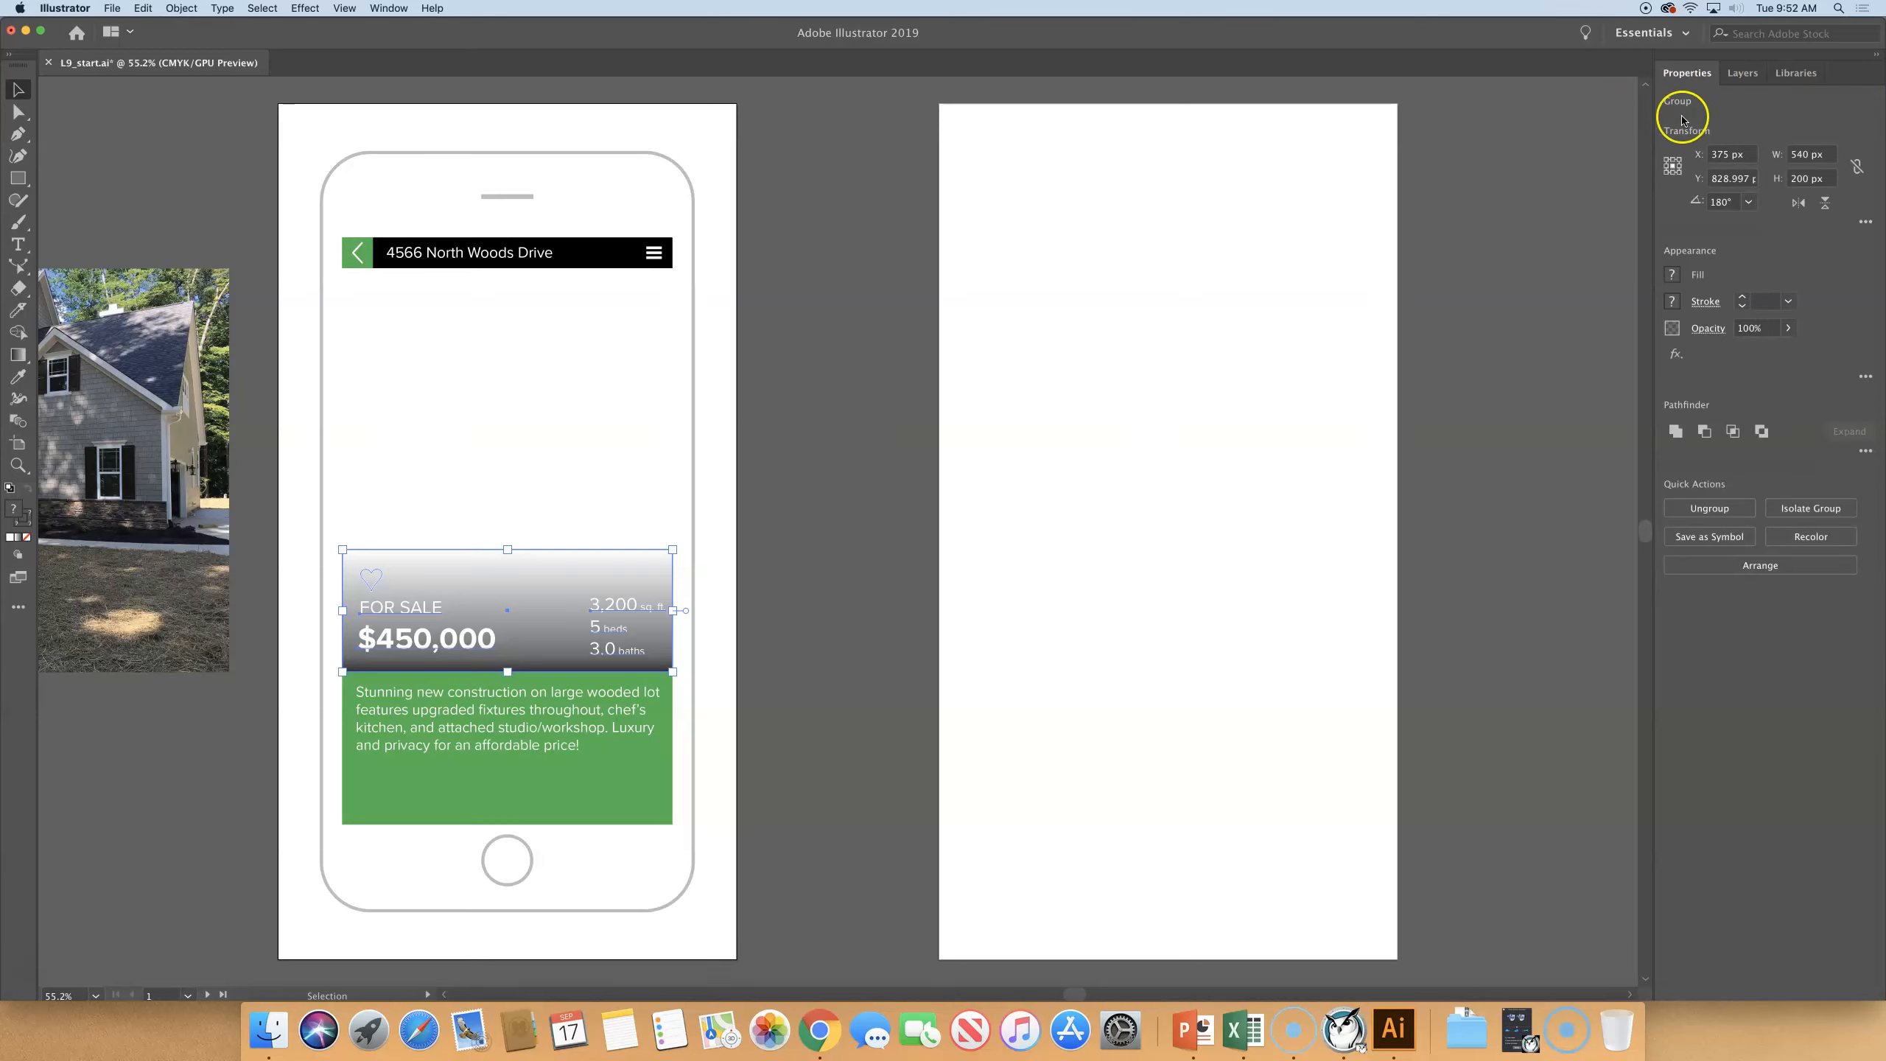
{"action": "left_click", "coordinate": [1750, 73]}
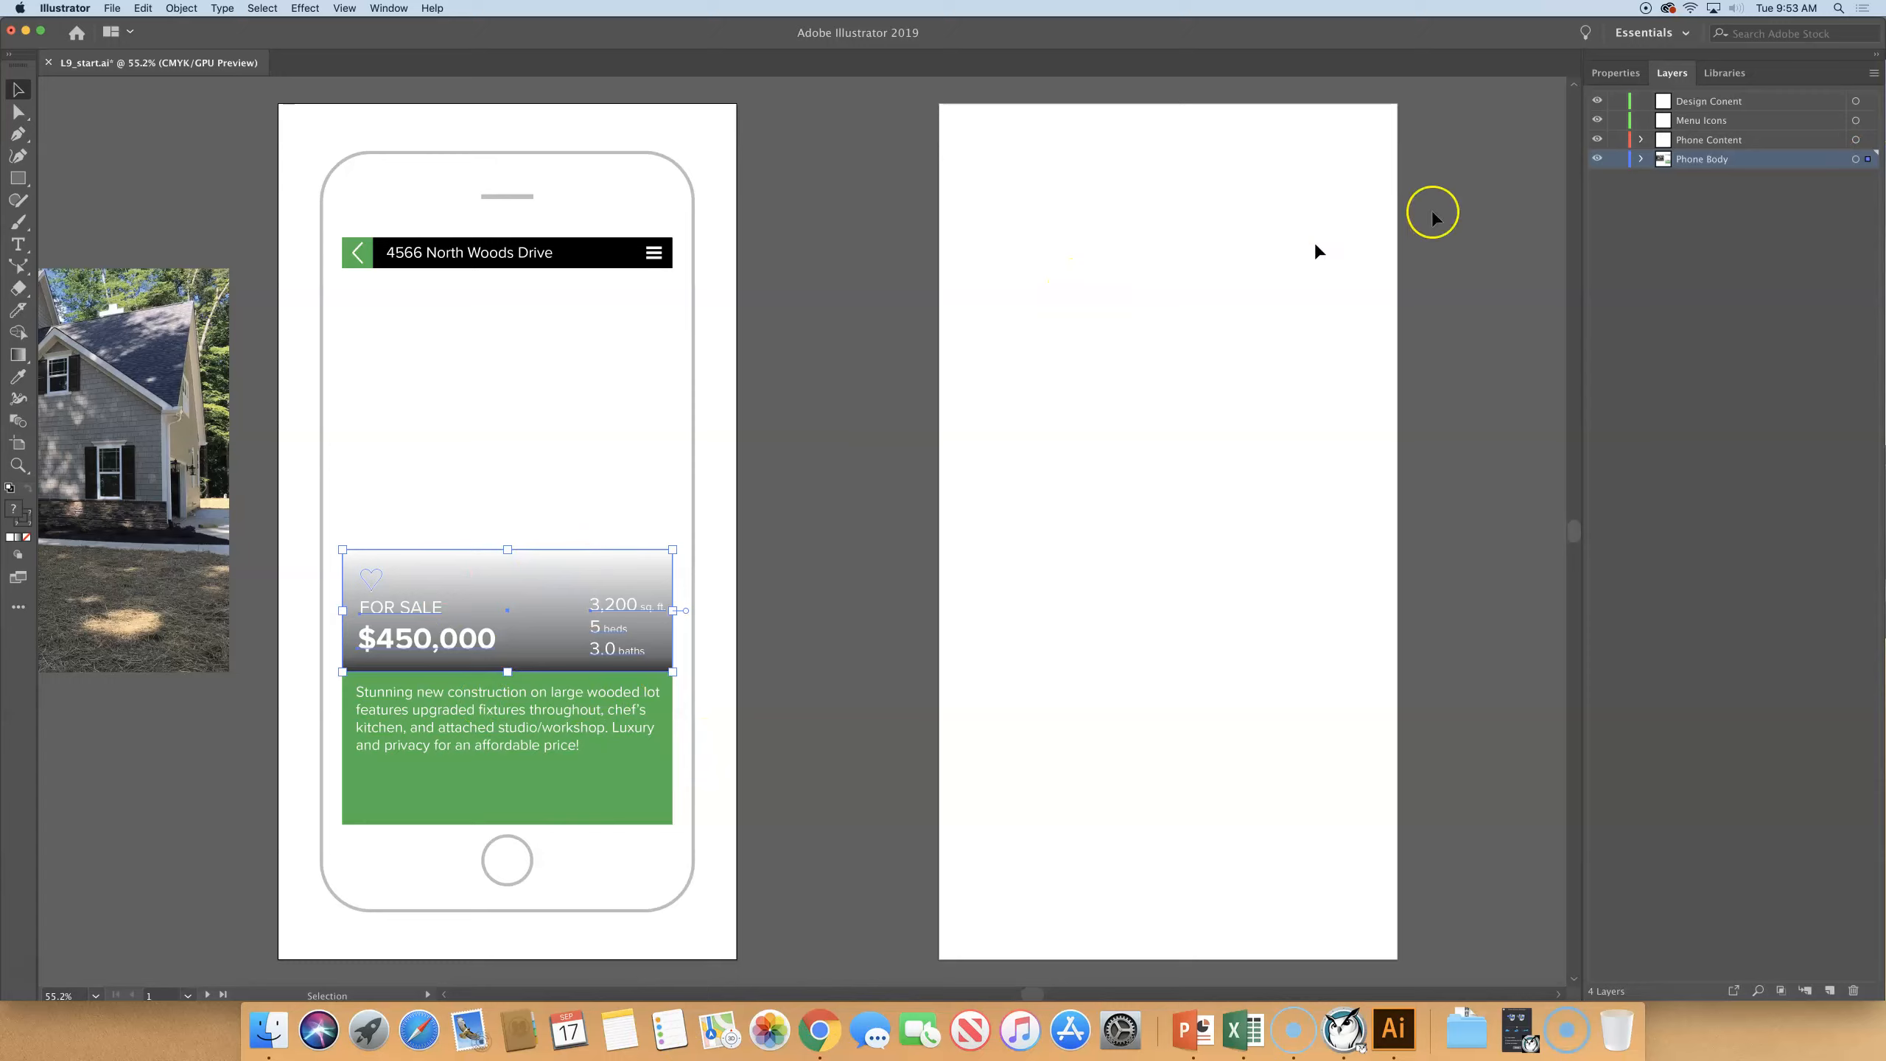
{"action": "left_click", "coordinate": [1867, 161]}
{"action": "left_click_drag", "start_coordinate": [1866, 162], "coordinate": [1869, 101]}
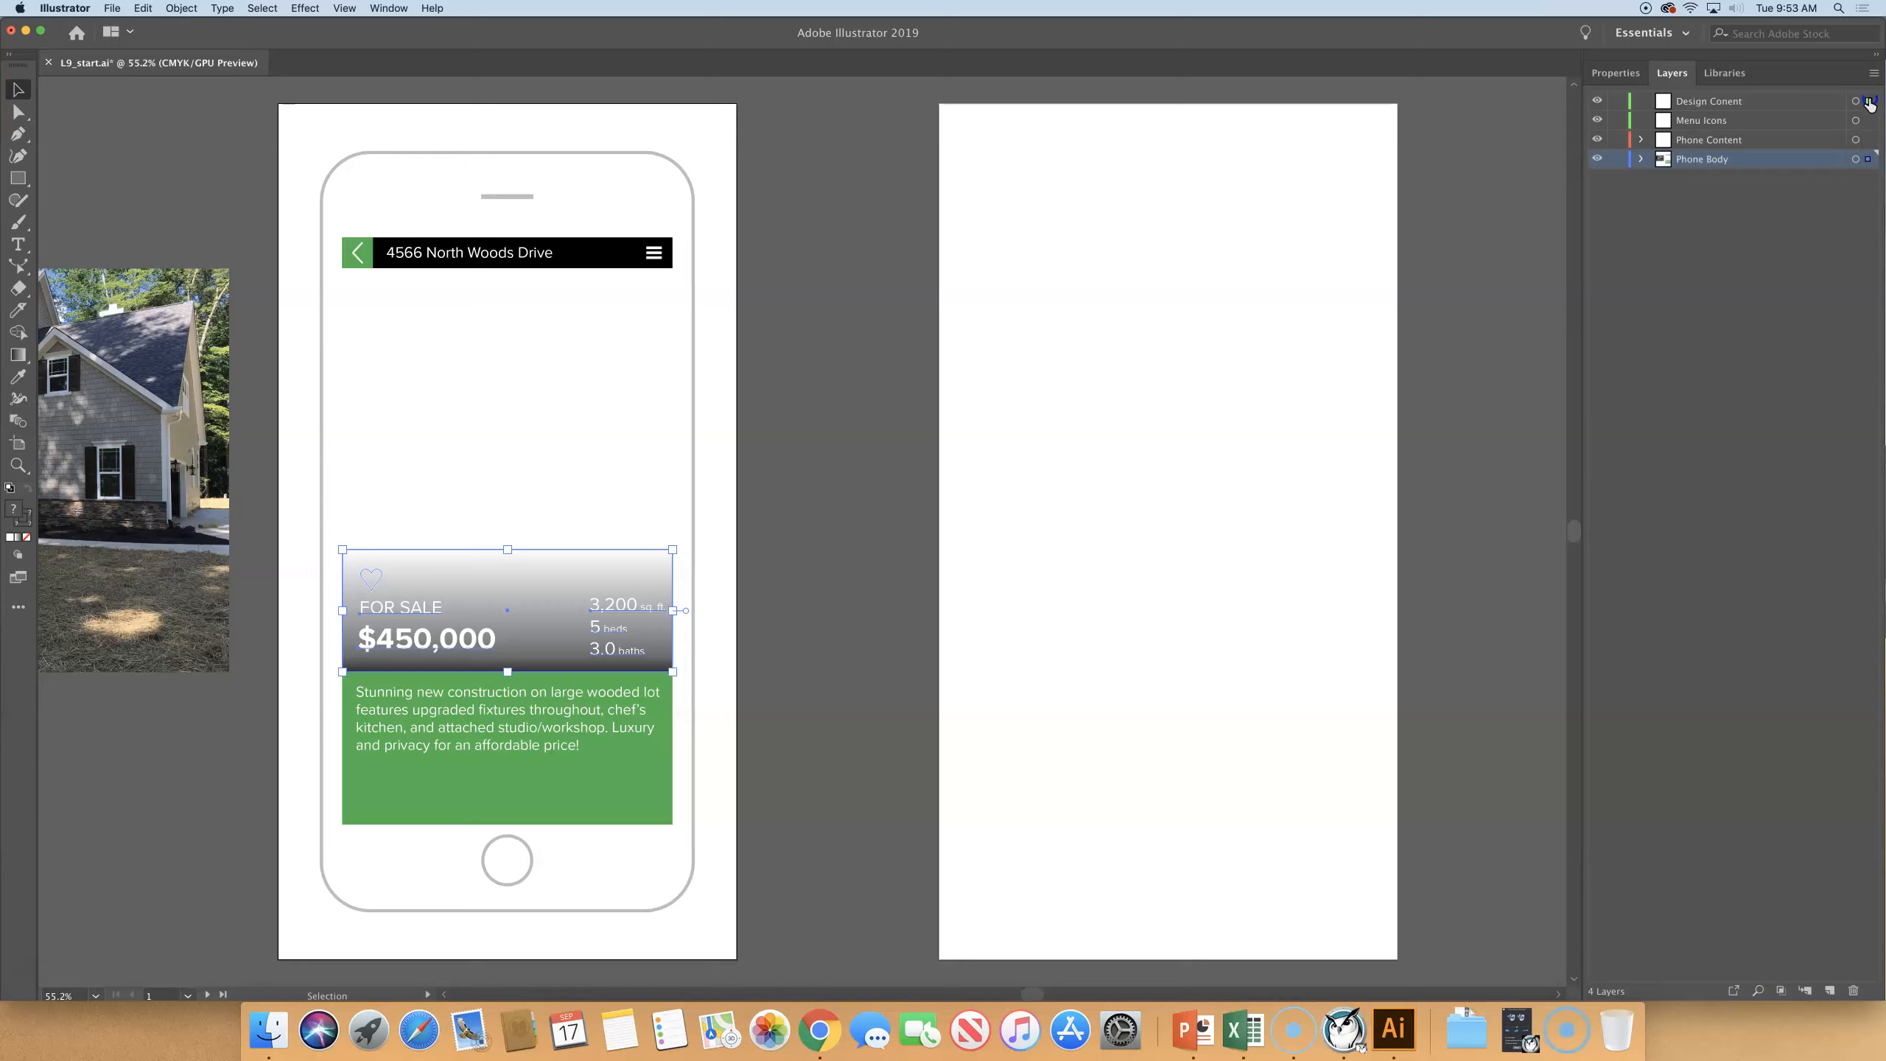
{"action": "left_click_drag", "start_coordinate": [1869, 105], "coordinate": [1870, 106]}
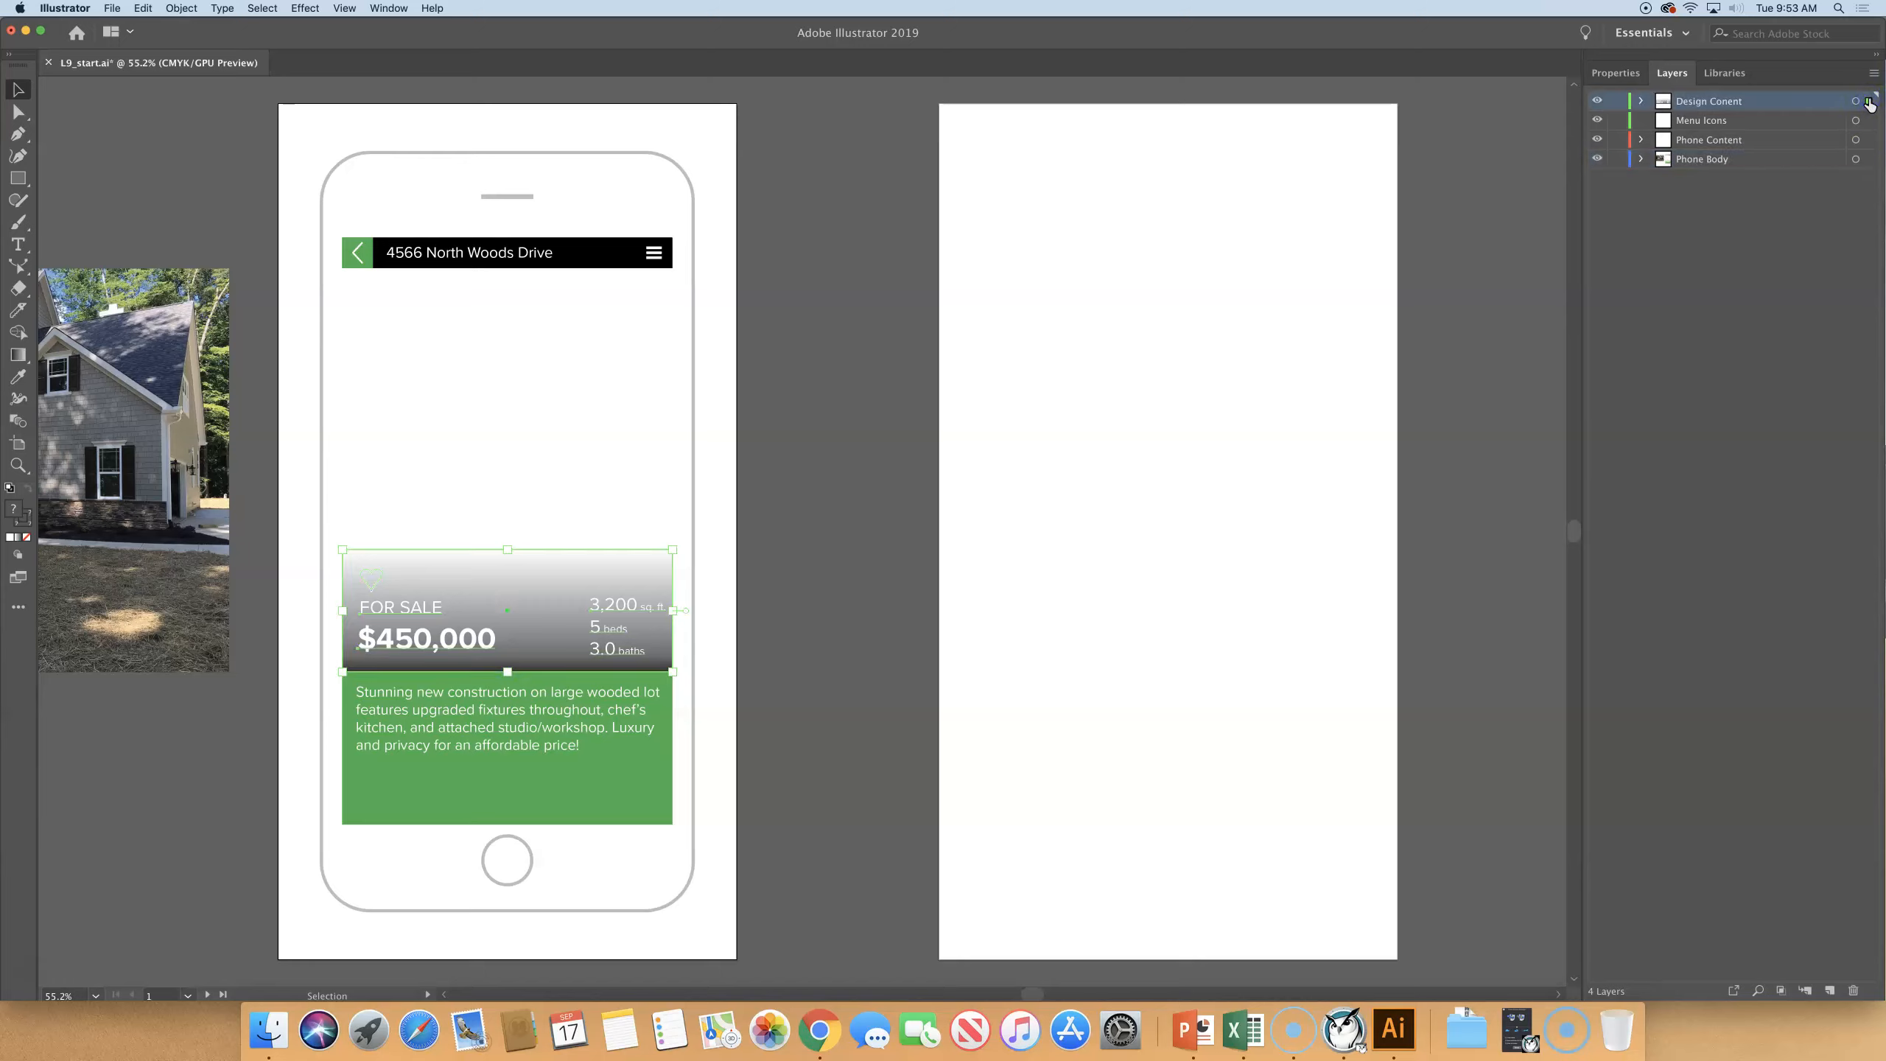
- Examine the FOR SALE group and its nested objects inside the Design Conent layer, deselecting the artwork and collapsing the layer
{"action": "left_click", "coordinate": [1642, 102]}
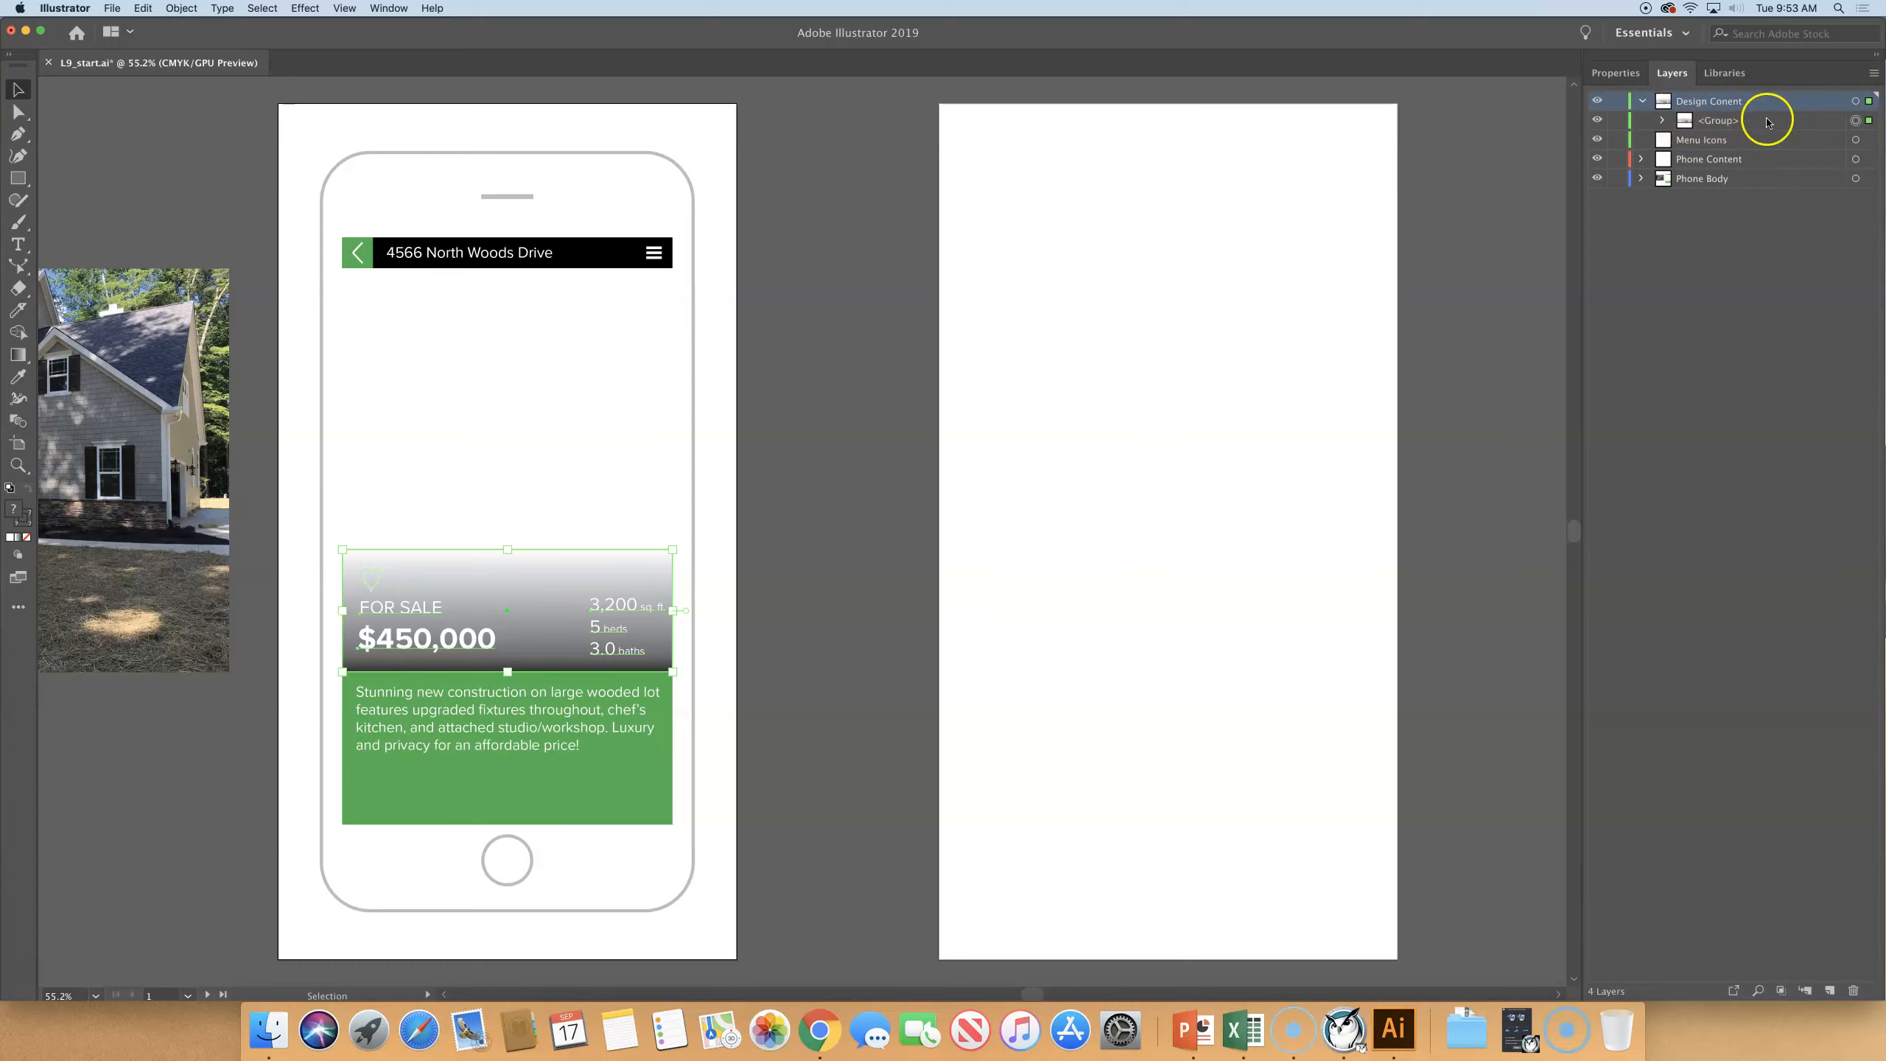
{"action": "left_click", "coordinate": [1662, 120], "text": "alt"}
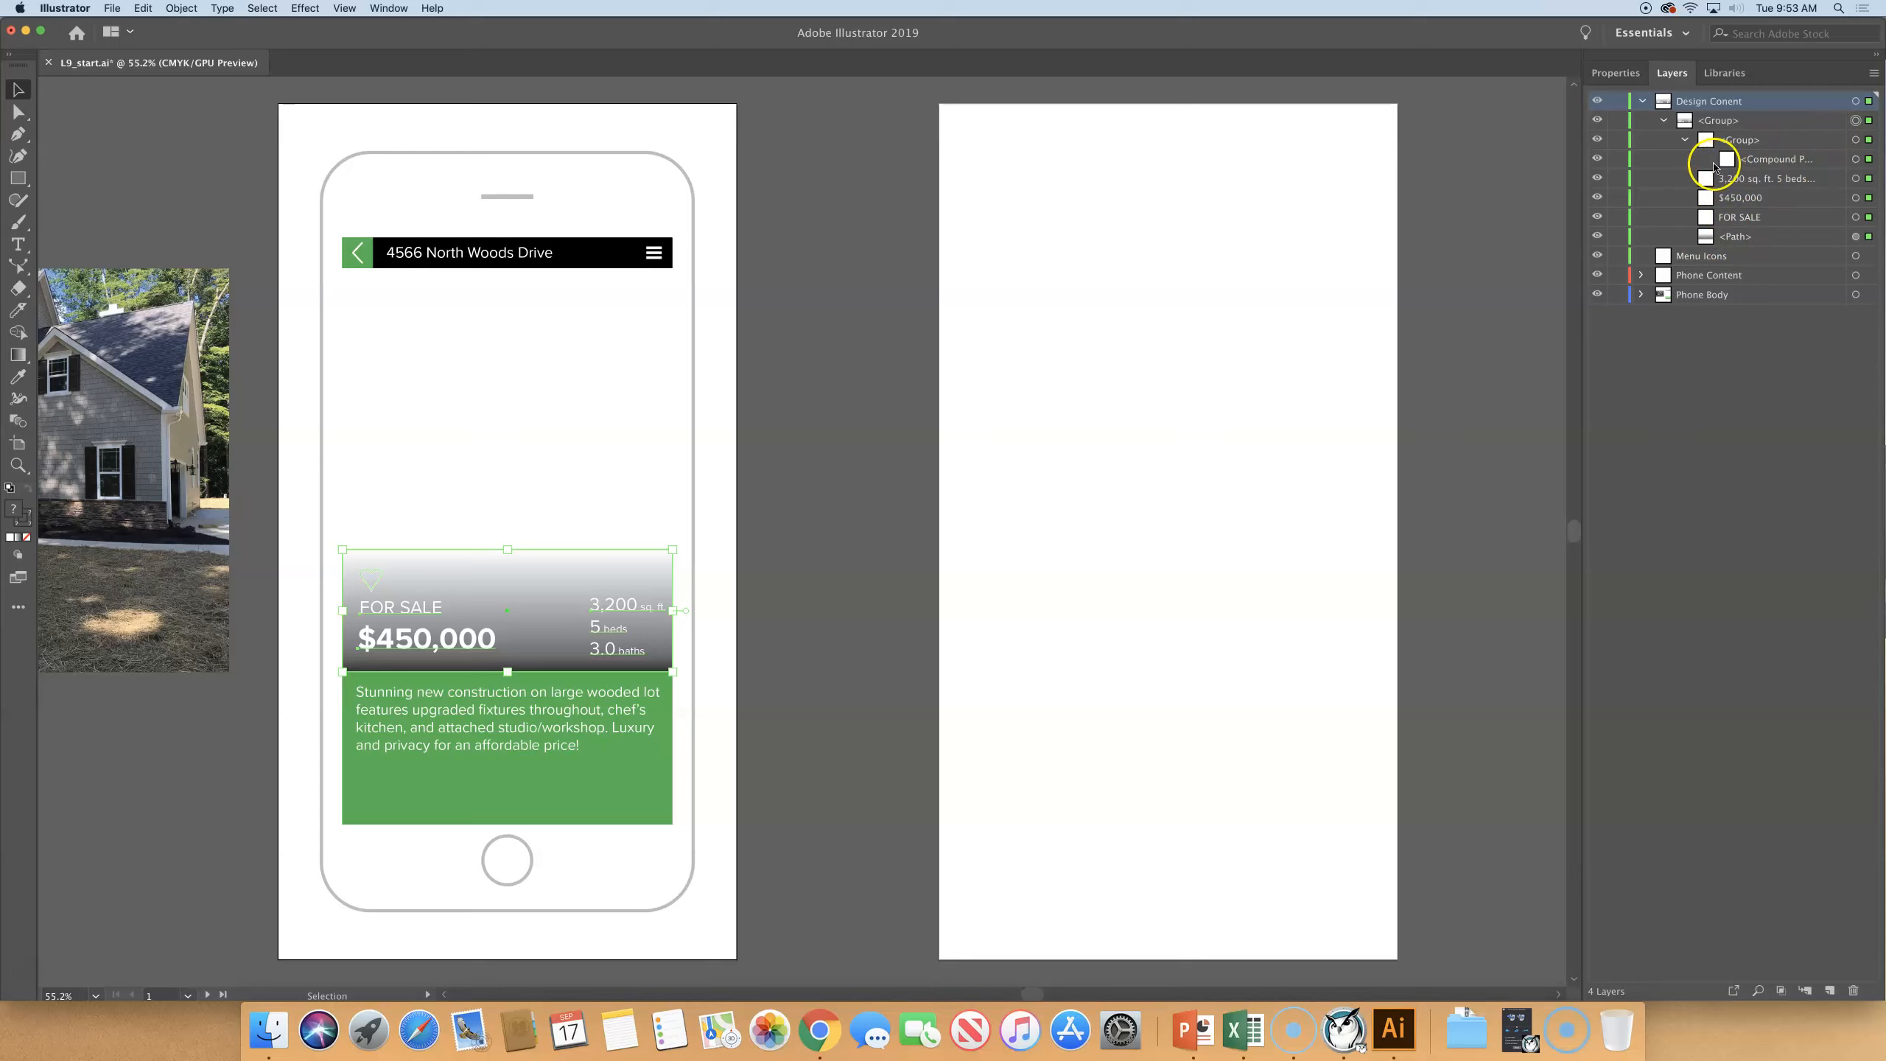
{"action": "left_click", "coordinate": [1685, 140]}
{"action": "left_click", "coordinate": [1663, 123]}
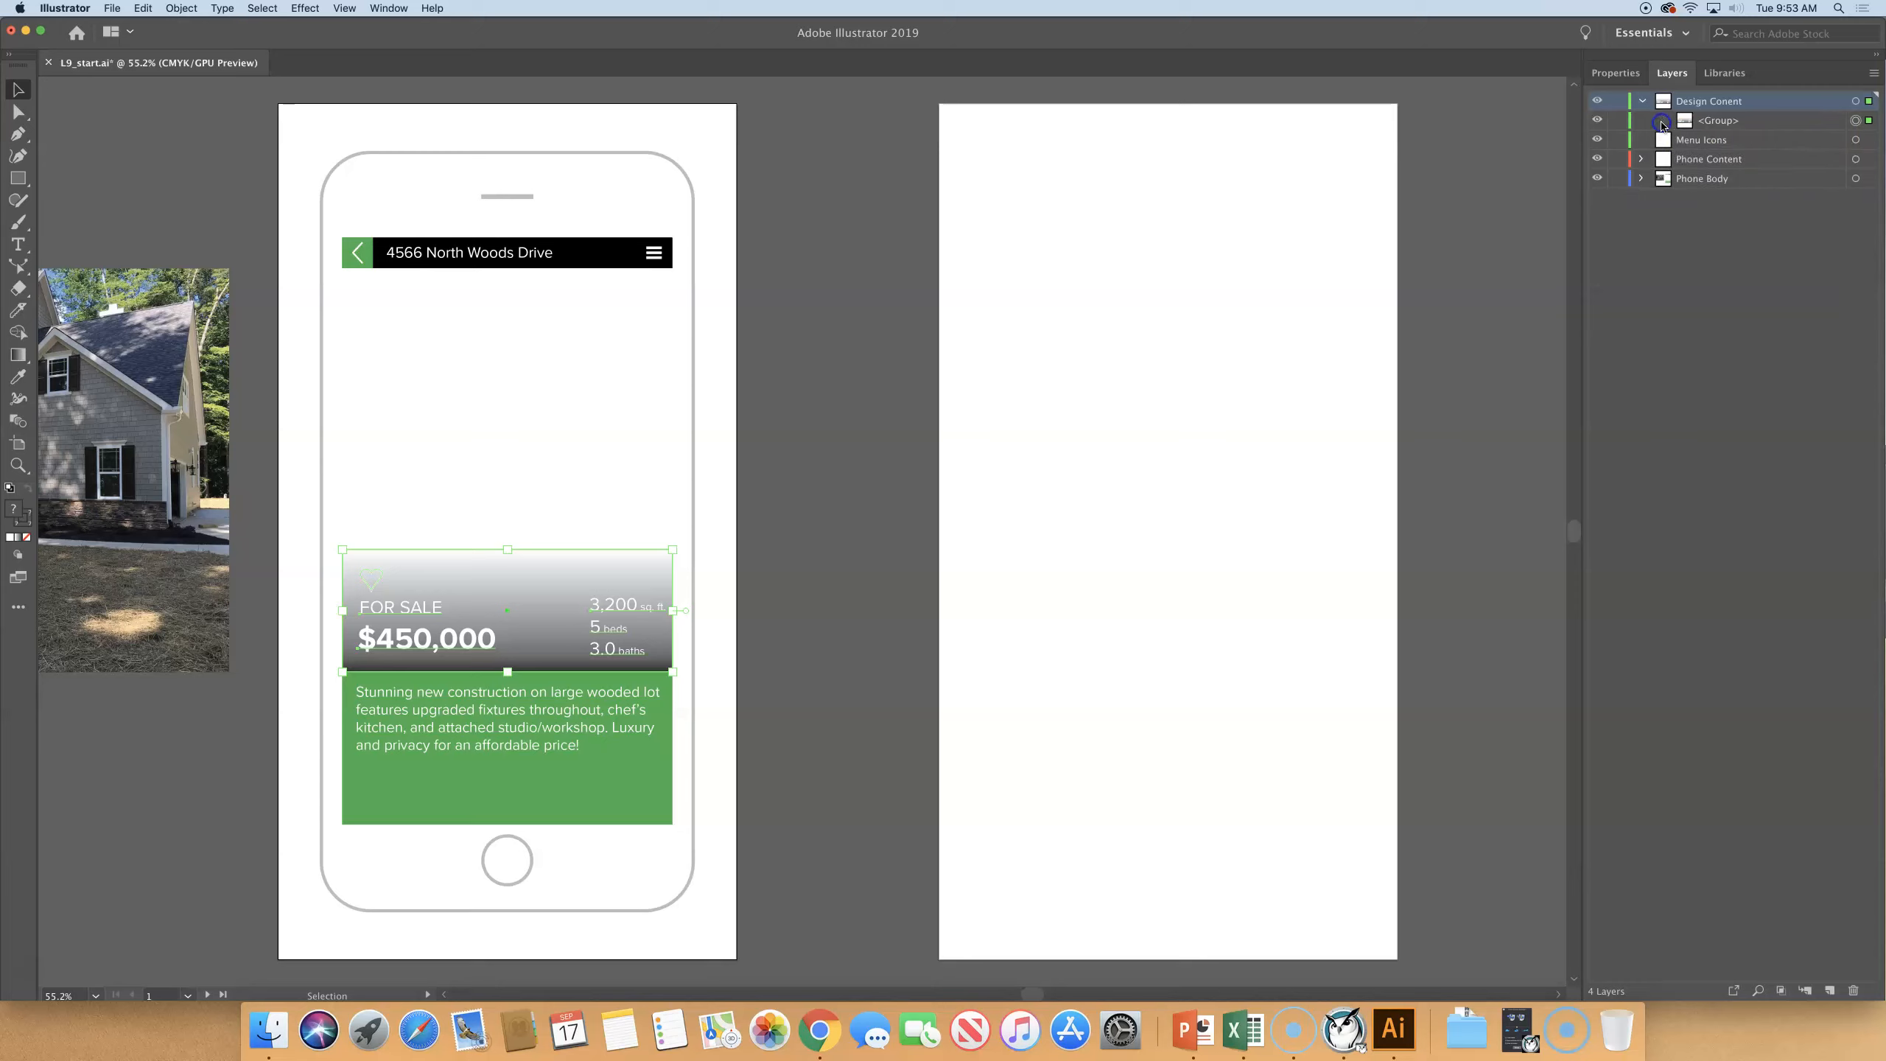
{"action": "left_click", "coordinate": [1866, 102]}
{"action": "left_click", "coordinate": [829, 305]}
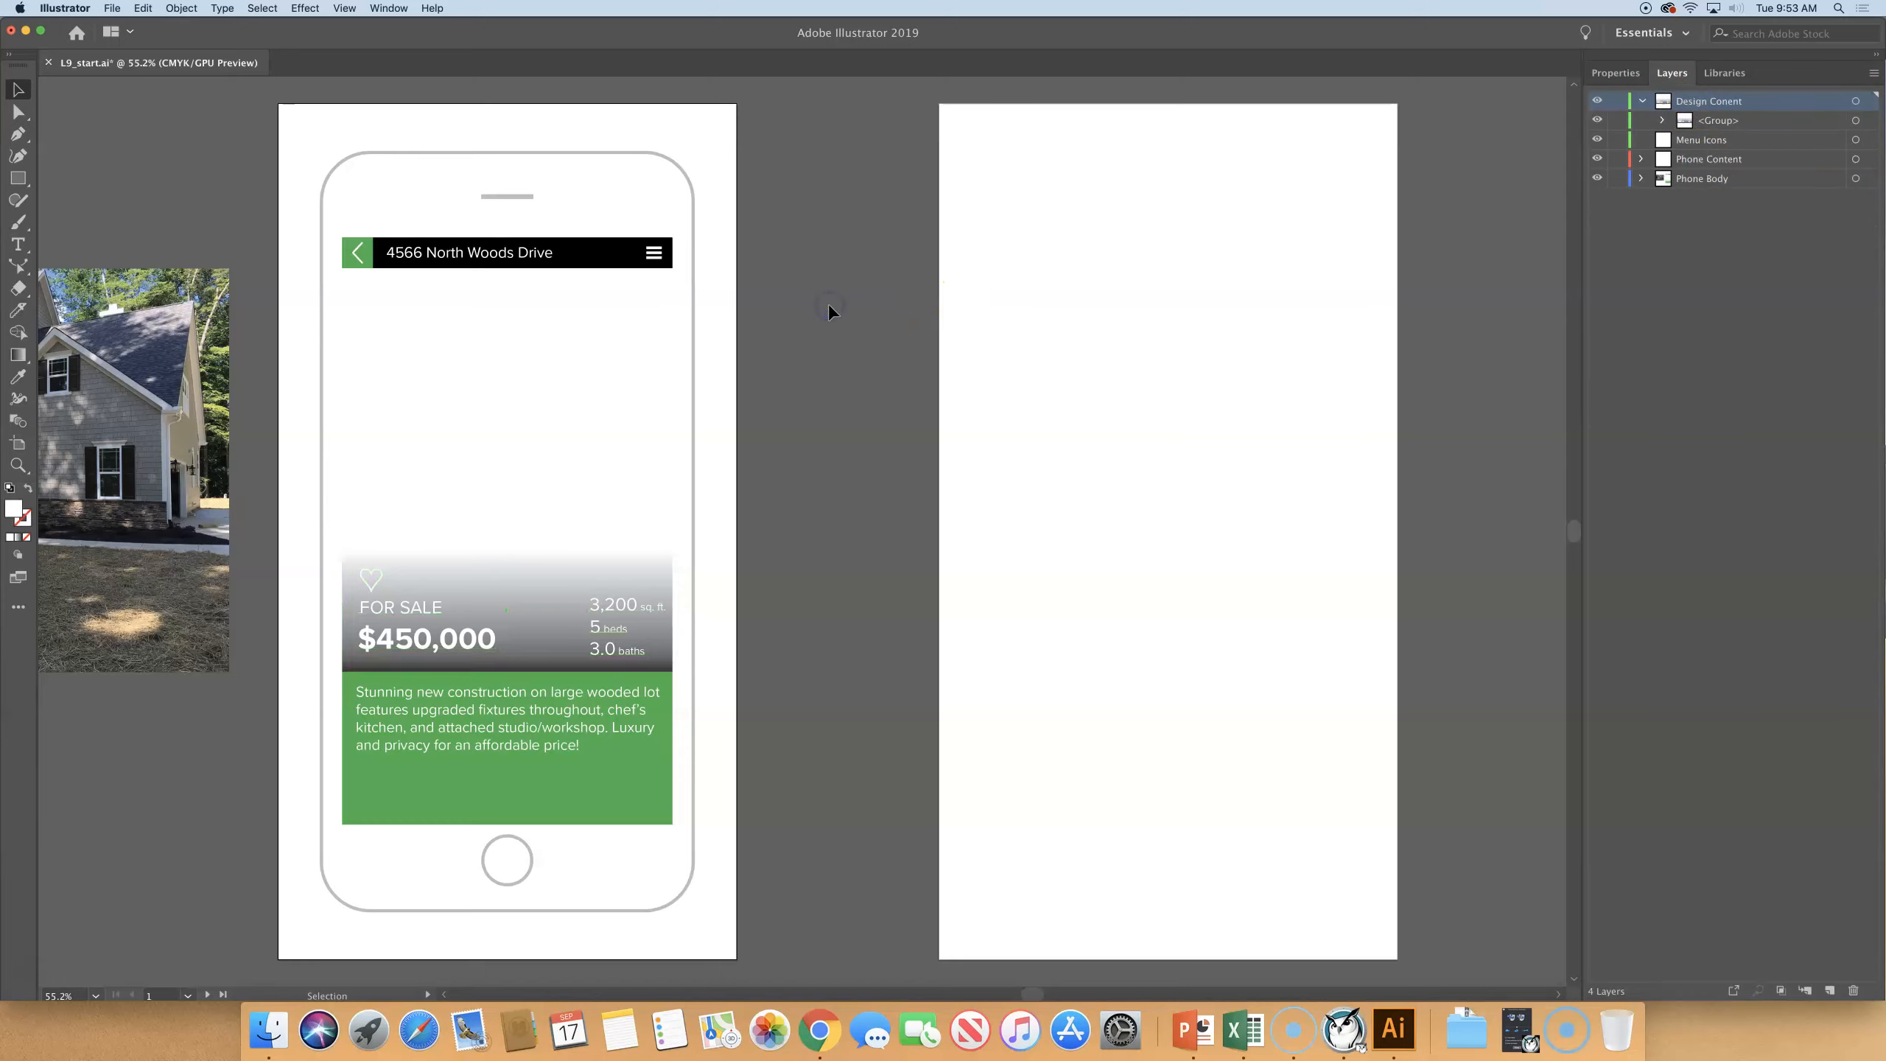
{"action": "left_click", "coordinate": [1662, 120]}
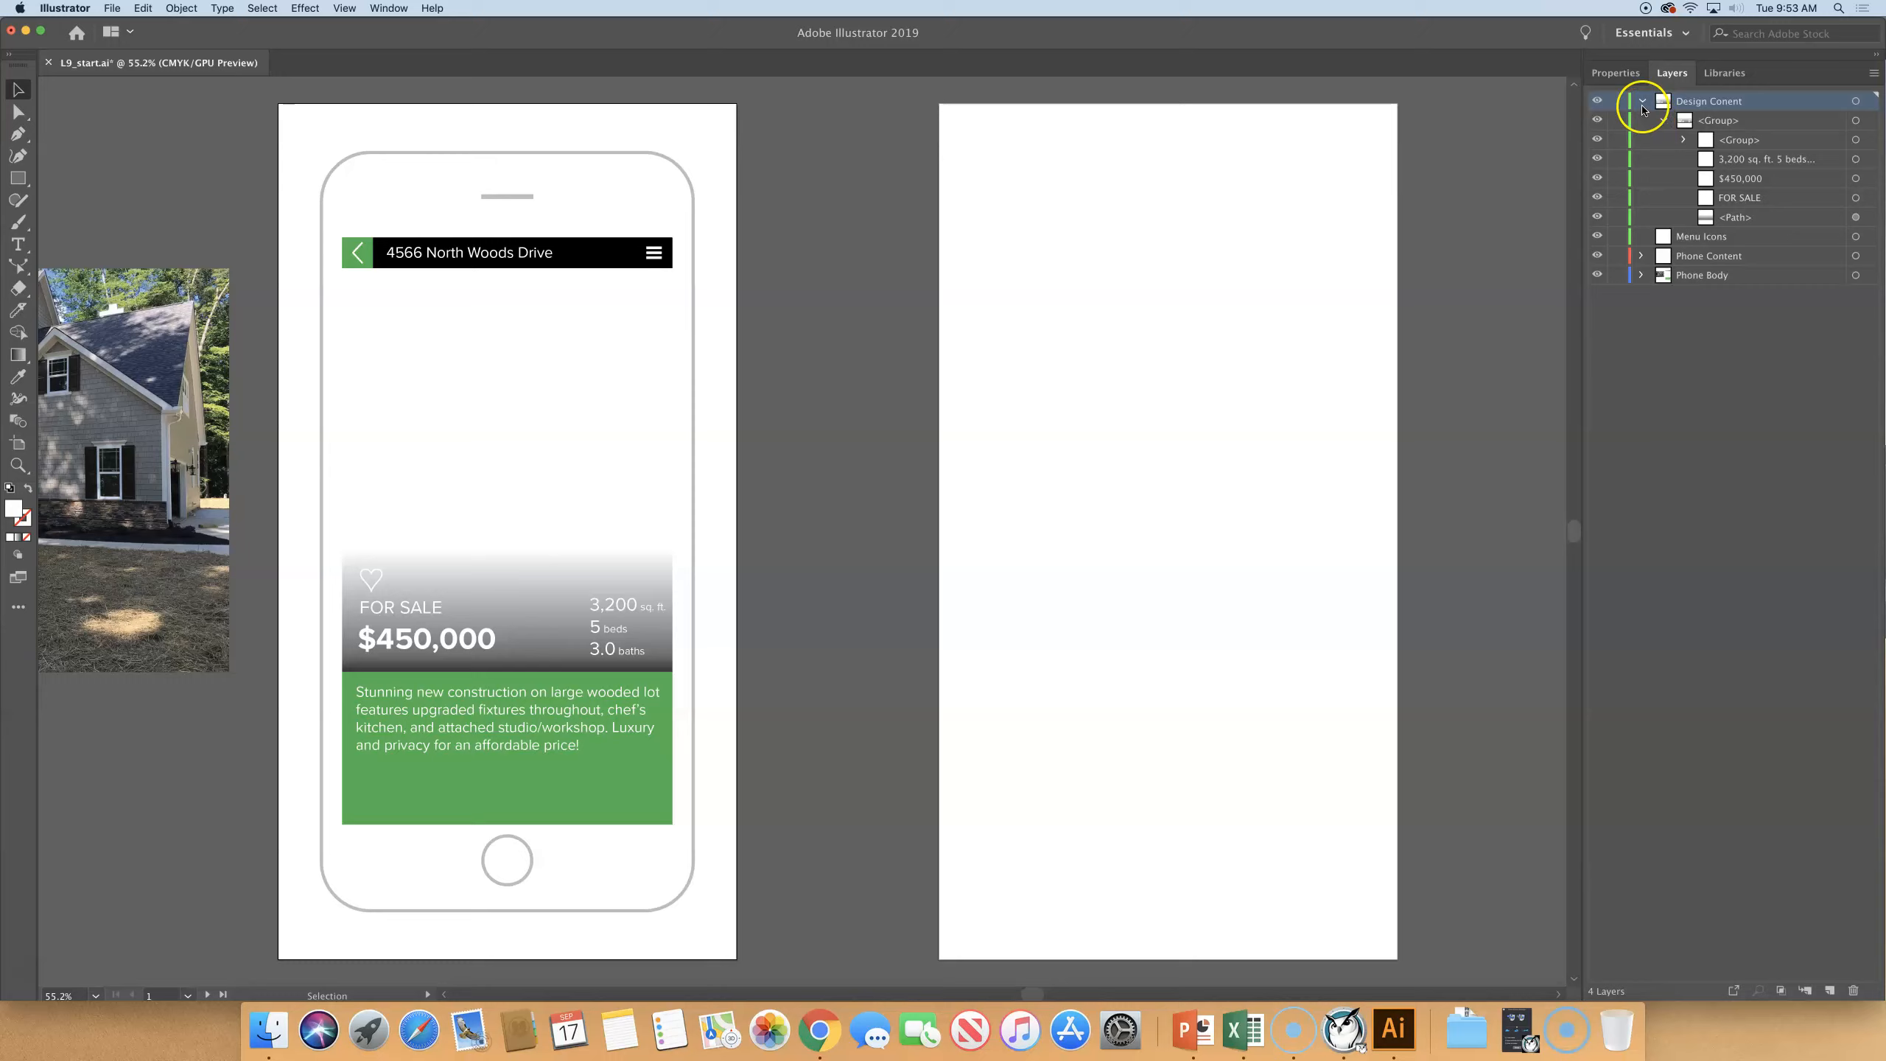
{"action": "left_click", "coordinate": [1642, 108]}
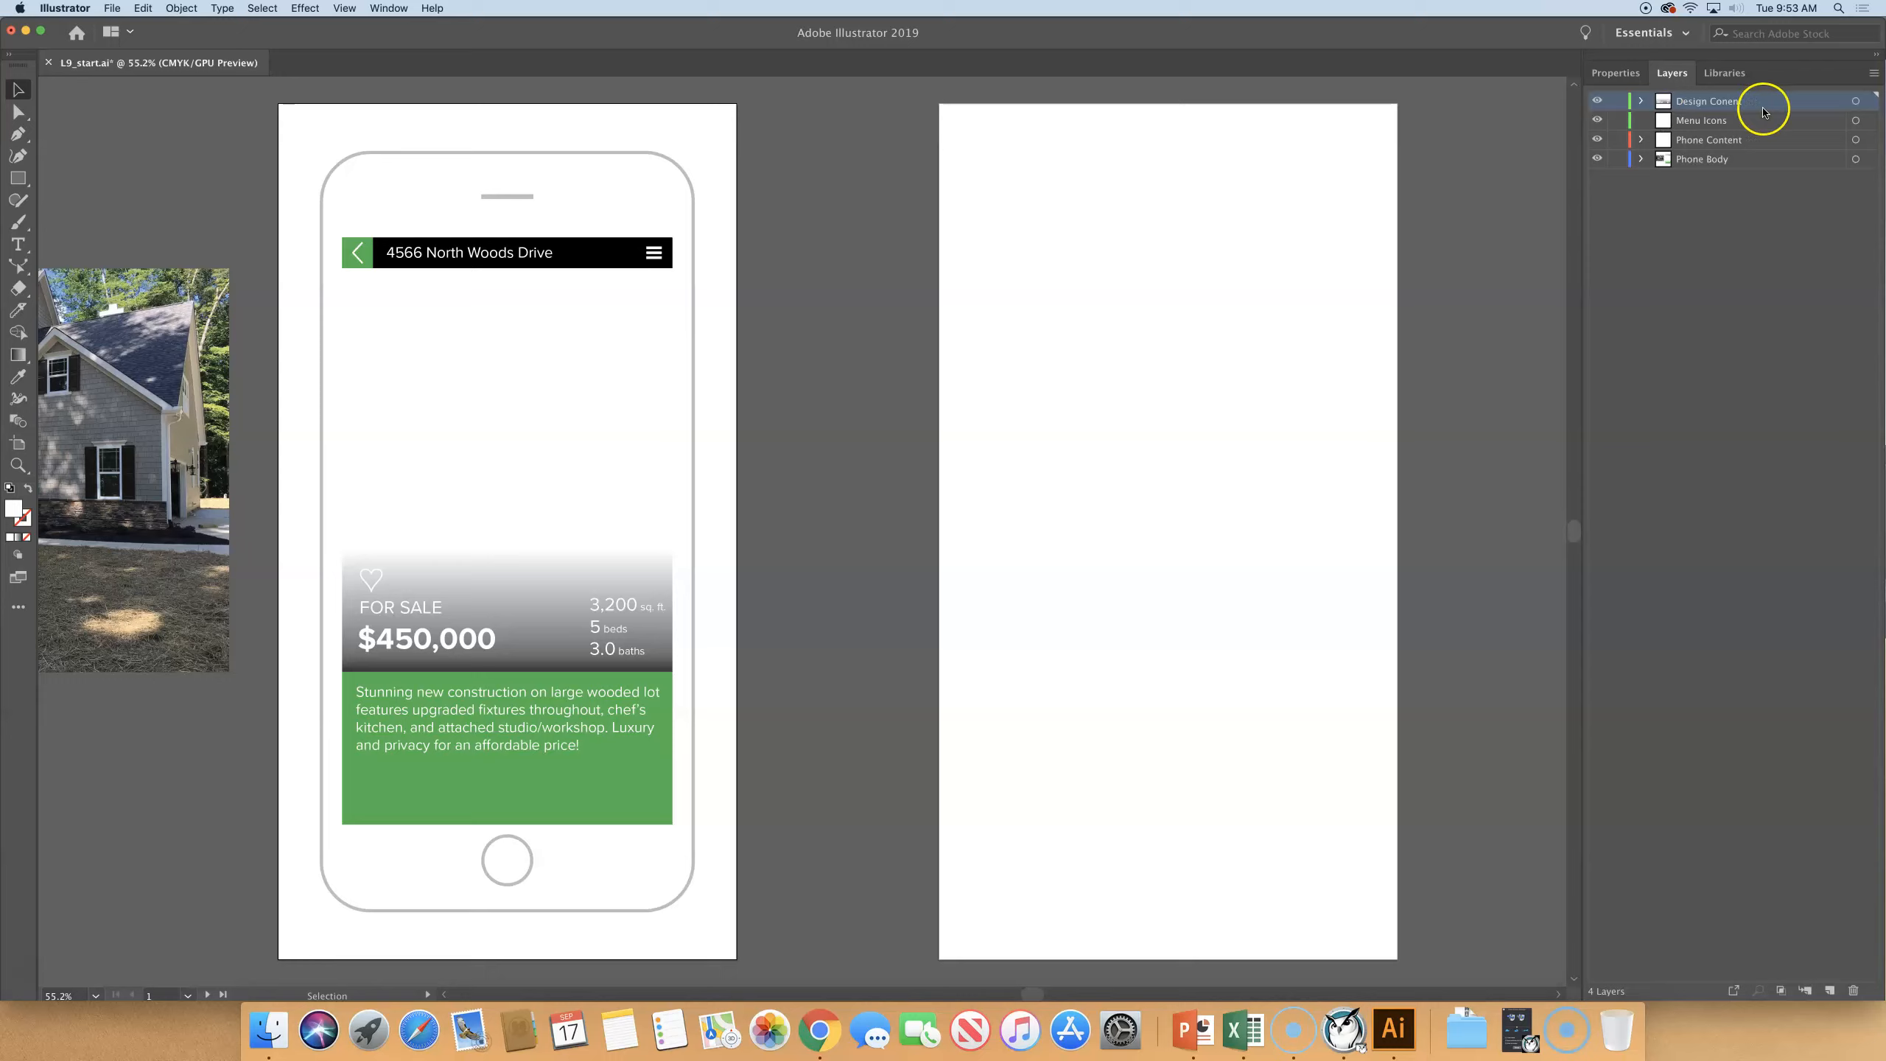
- Move the first group, the Description group and the image from Phone Body into the Design Conent layer, and collapse Phone Body
{"action": "left_click", "coordinate": [1642, 160]}
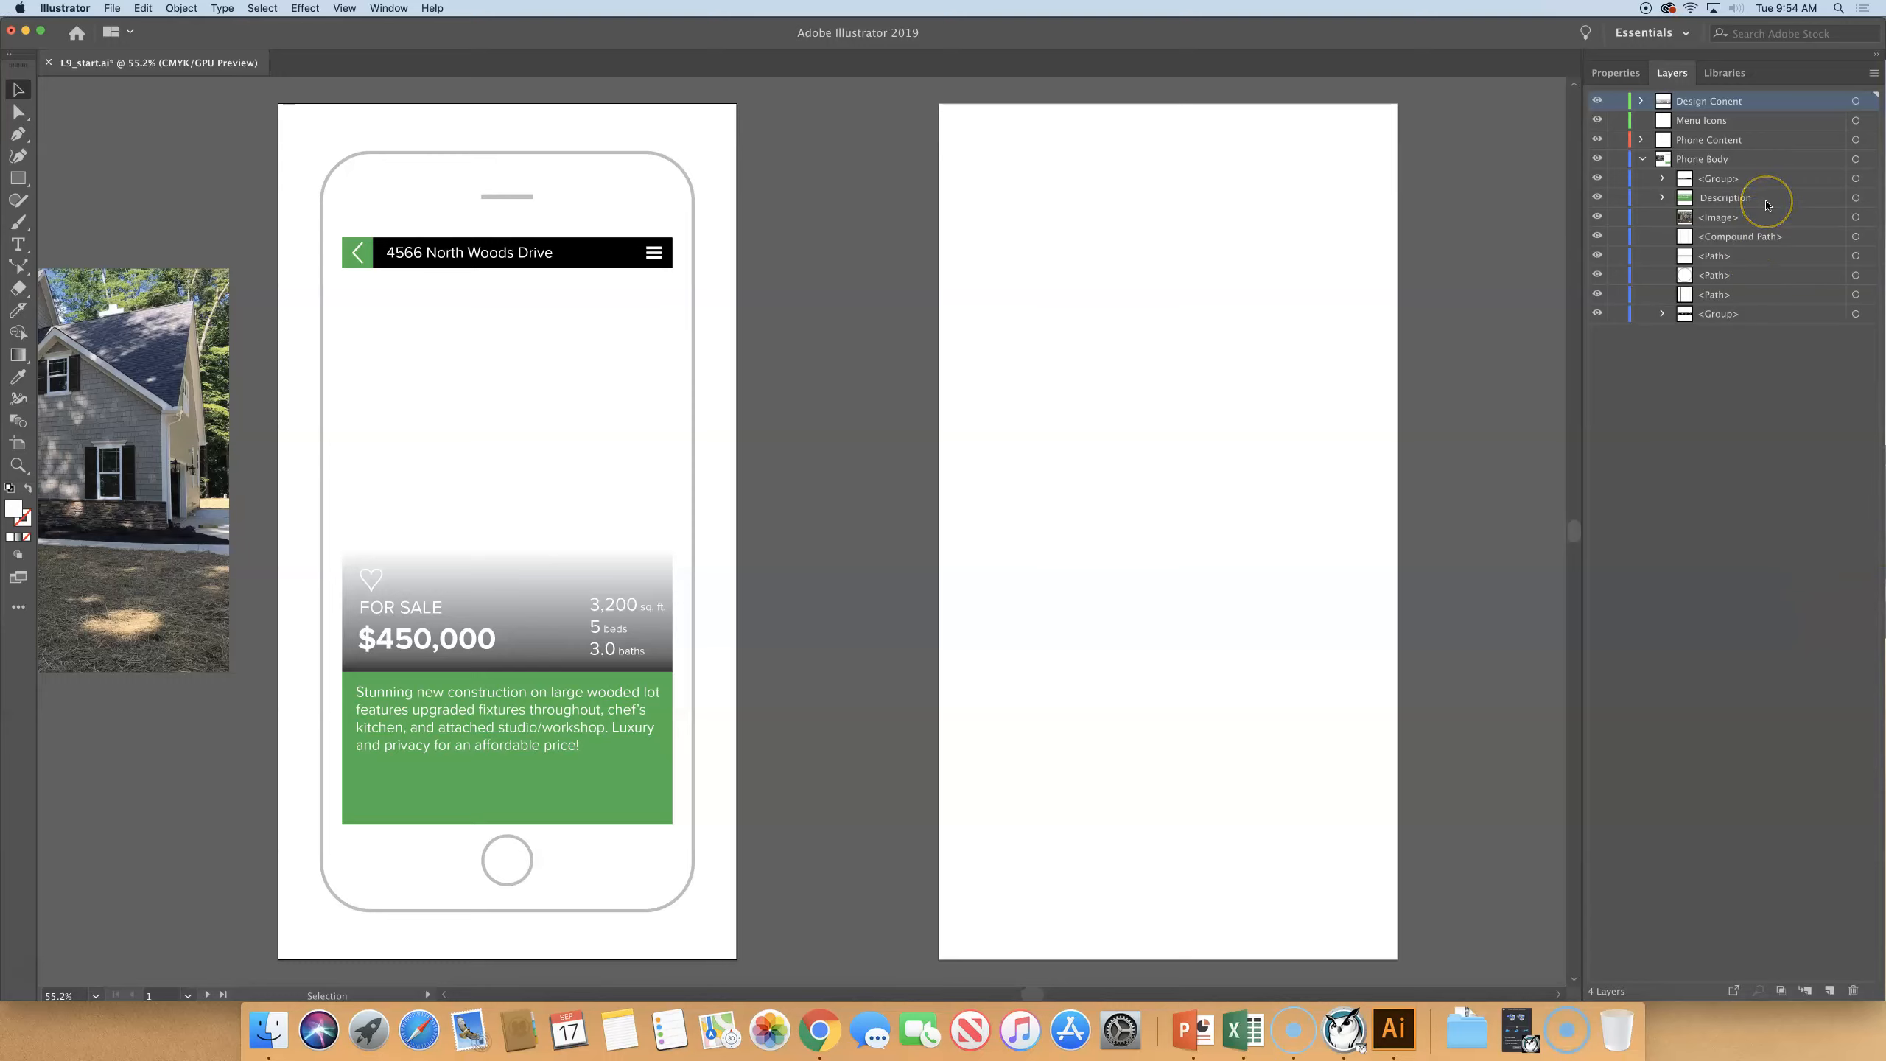
{"action": "left_click", "coordinate": [1727, 183]}
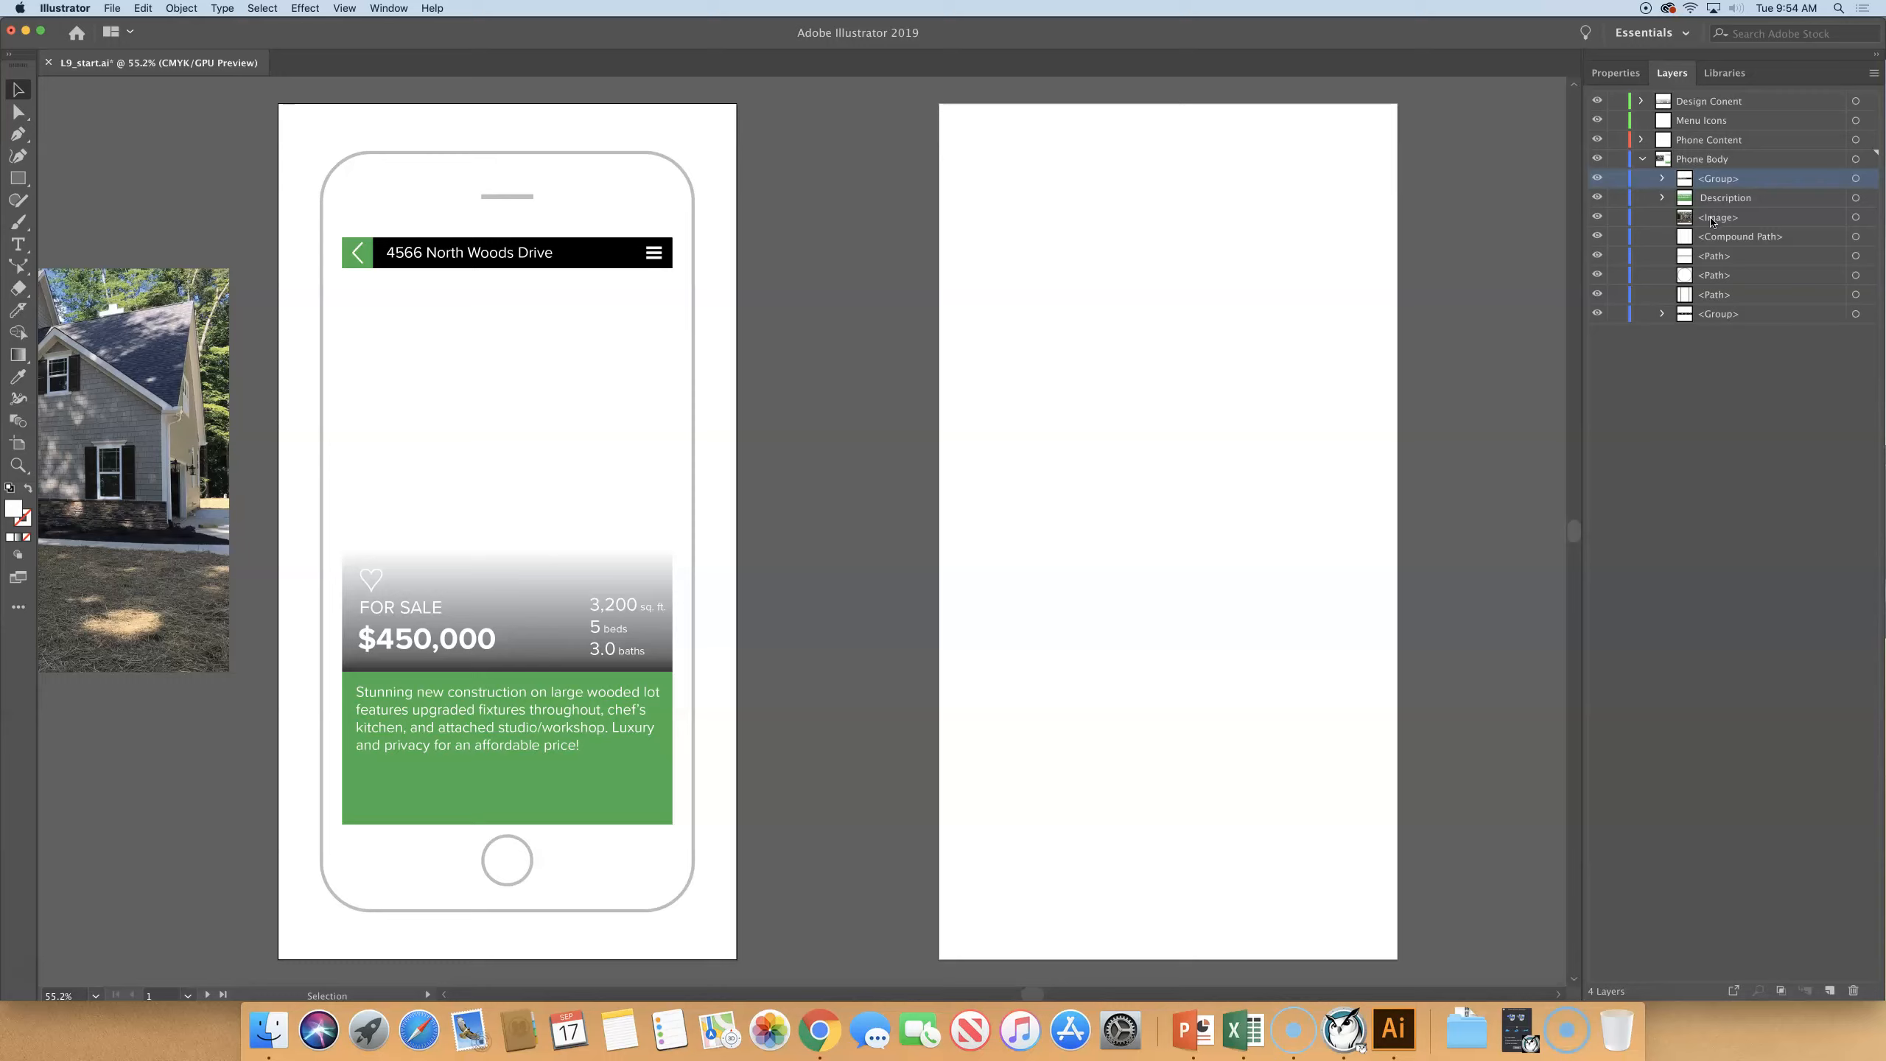
{"action": "left_click", "coordinate": [1711, 217], "text": "shift"}
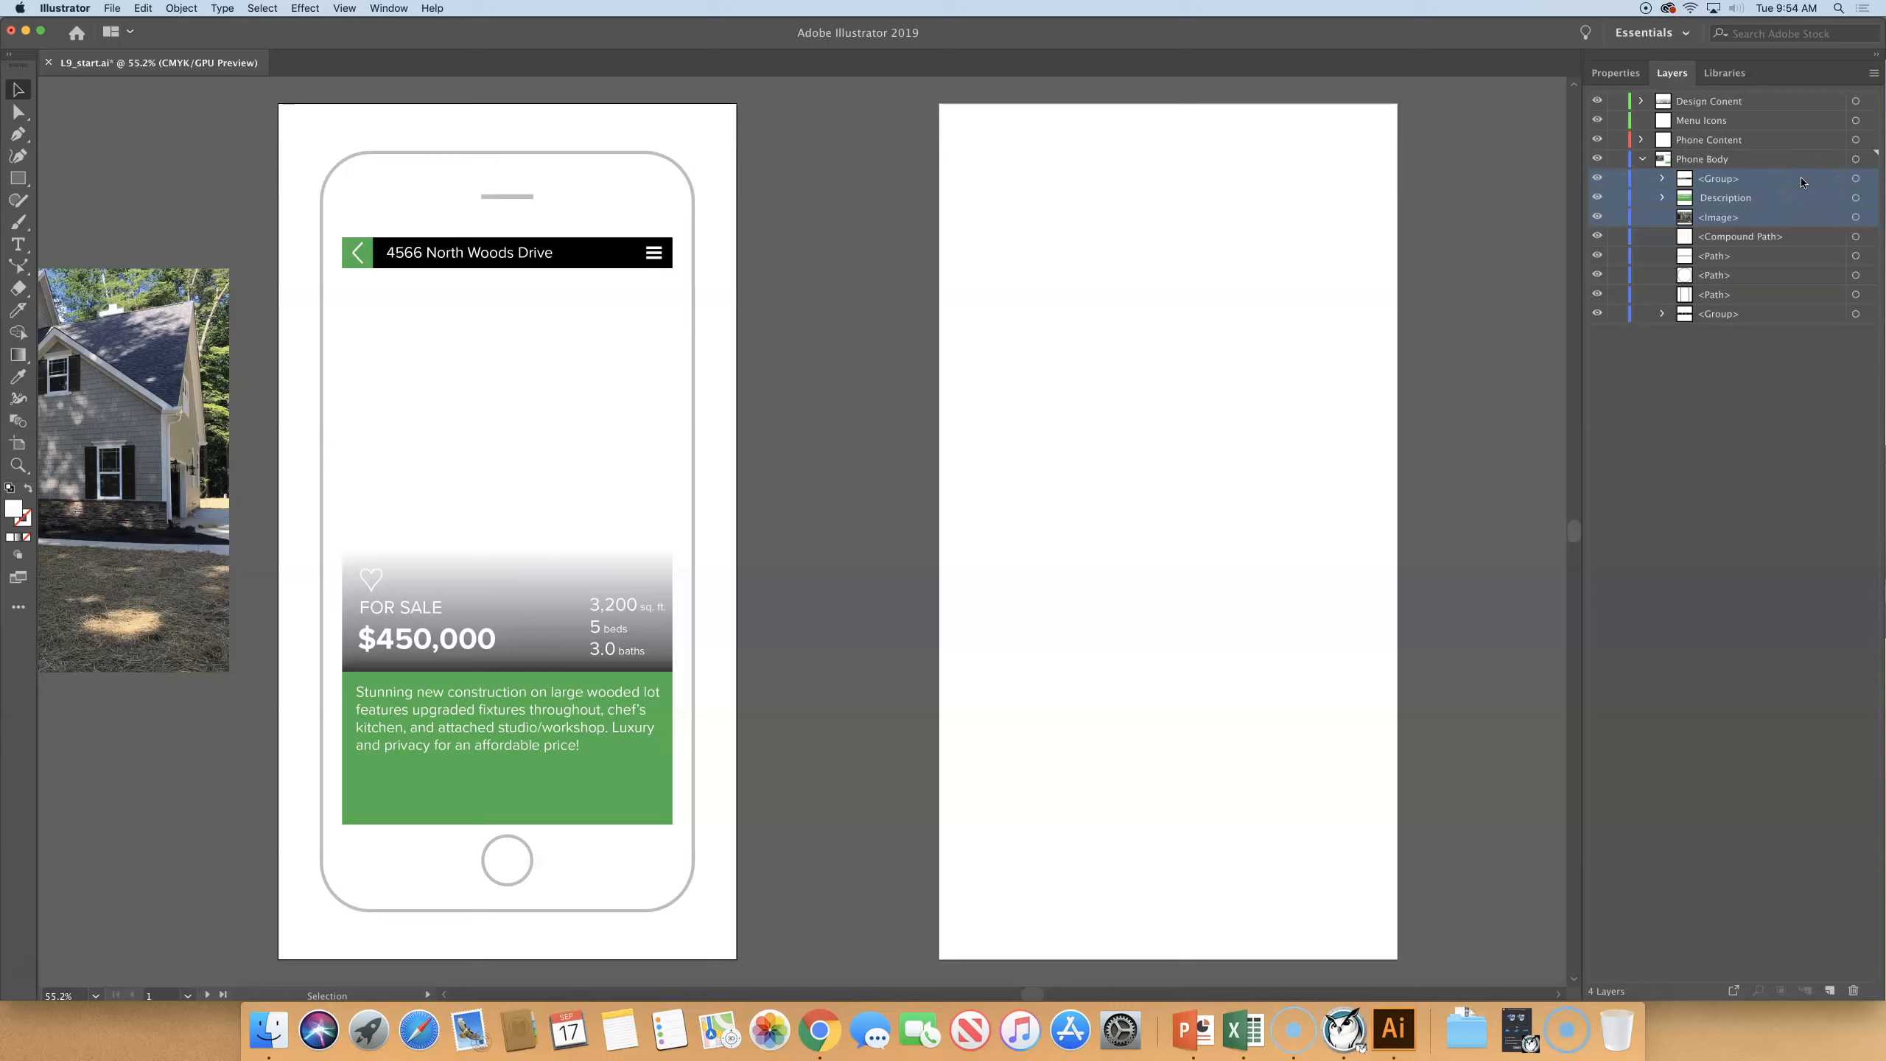
{"action": "left_click_drag", "start_coordinate": [1800, 182], "coordinate": [1745, 102]}
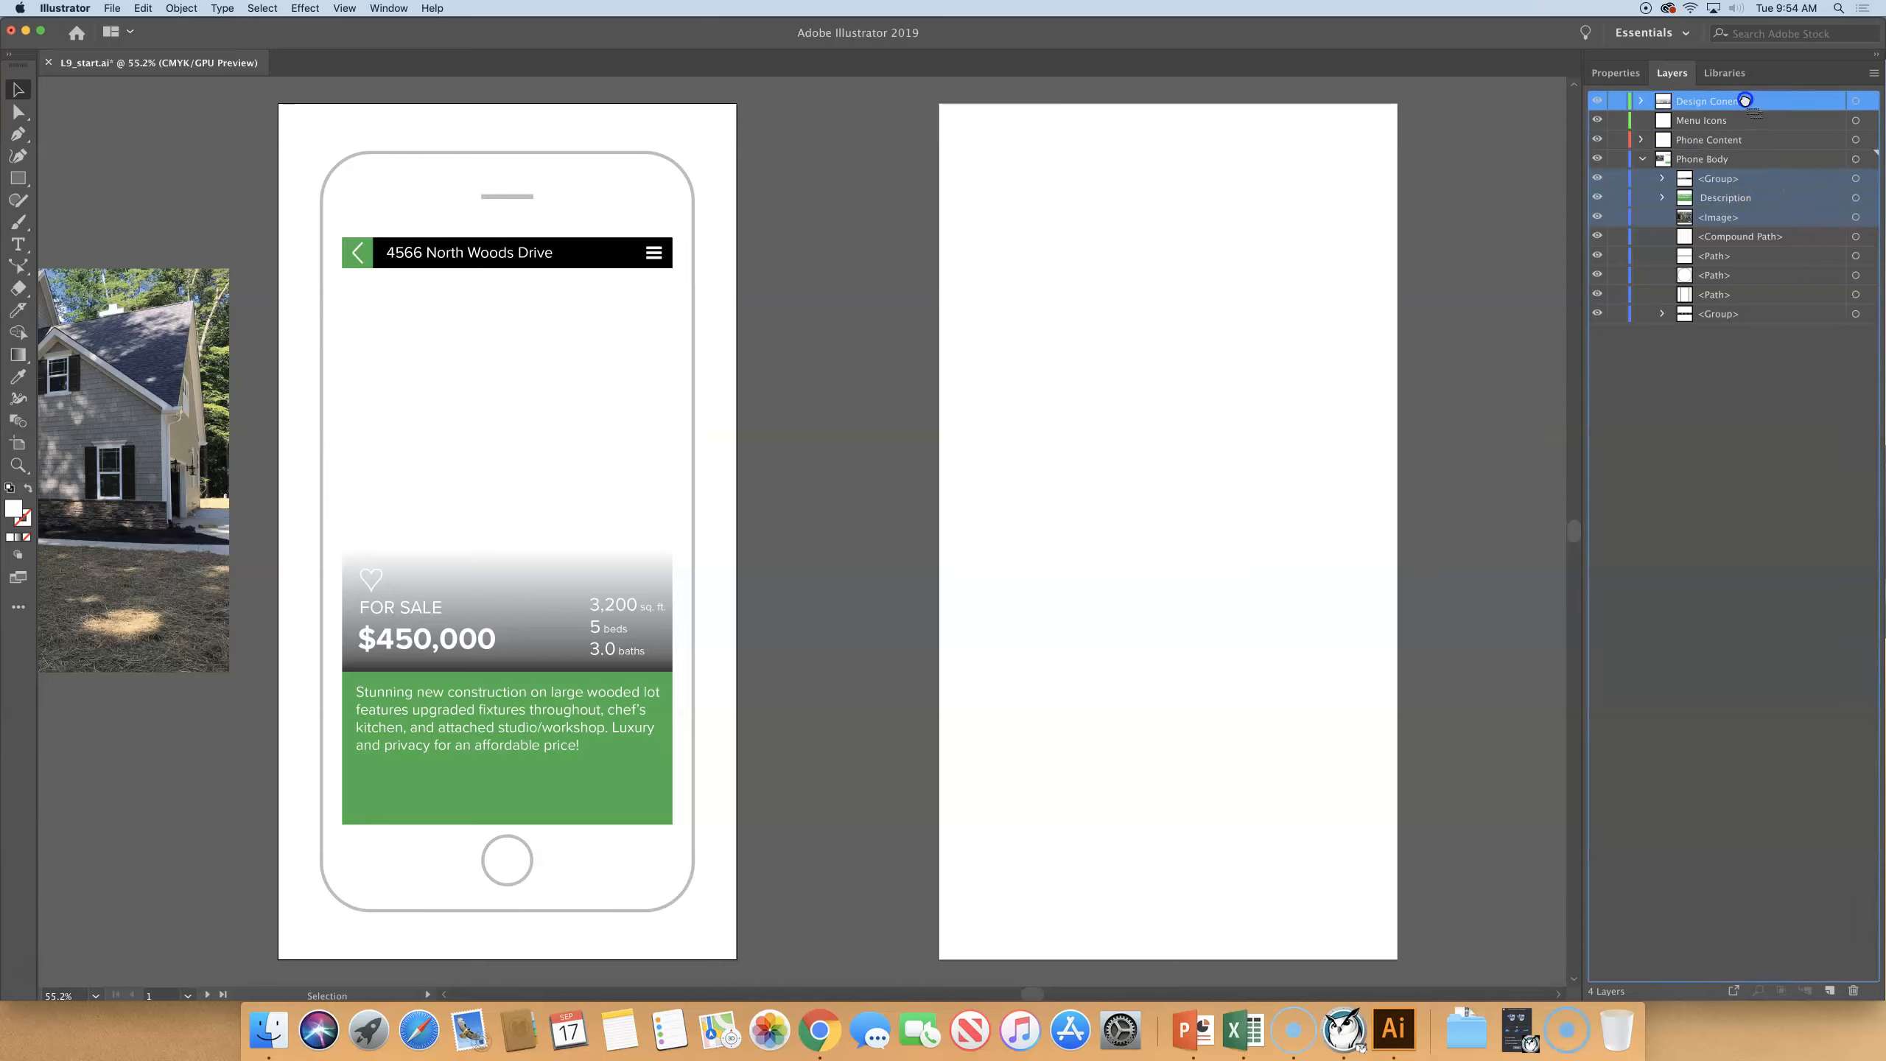
{"action": "left_click_drag", "start_coordinate": [1745, 101], "coordinate": [1745, 102]}
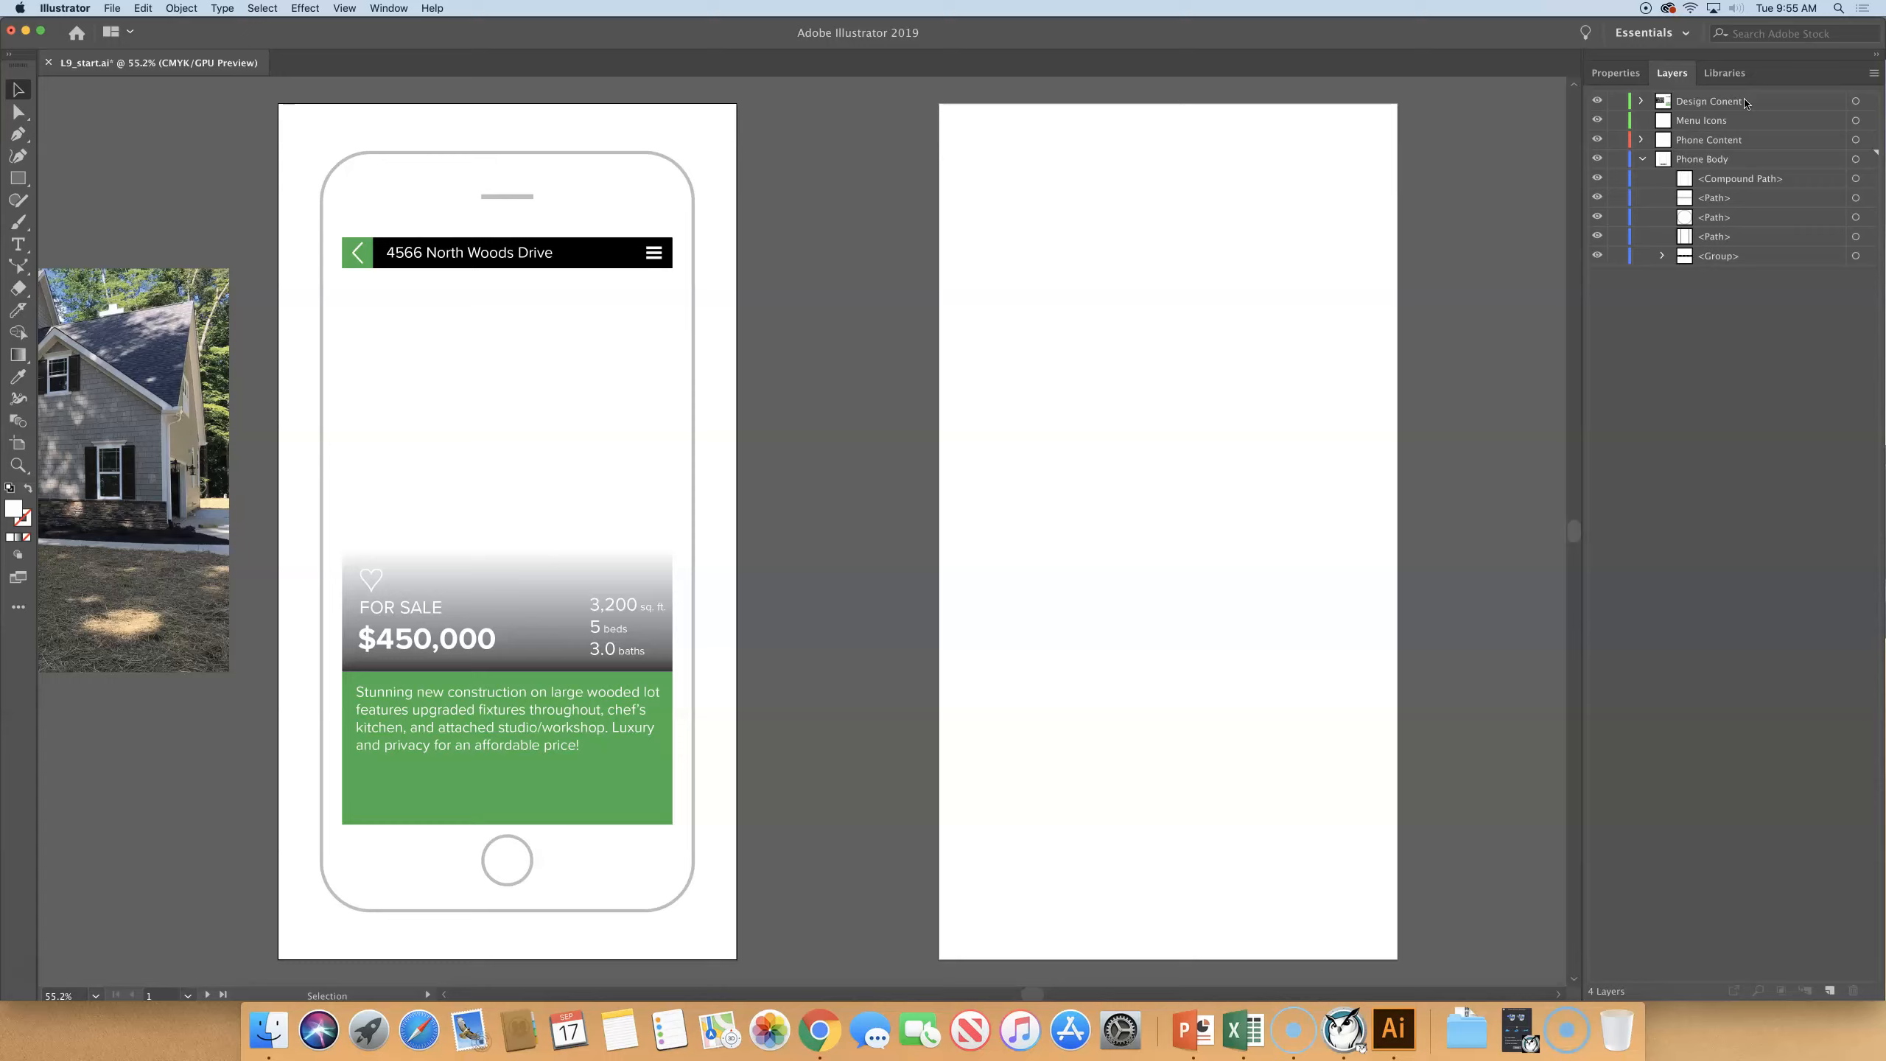
{"action": "left_click", "coordinate": [1642, 159]}
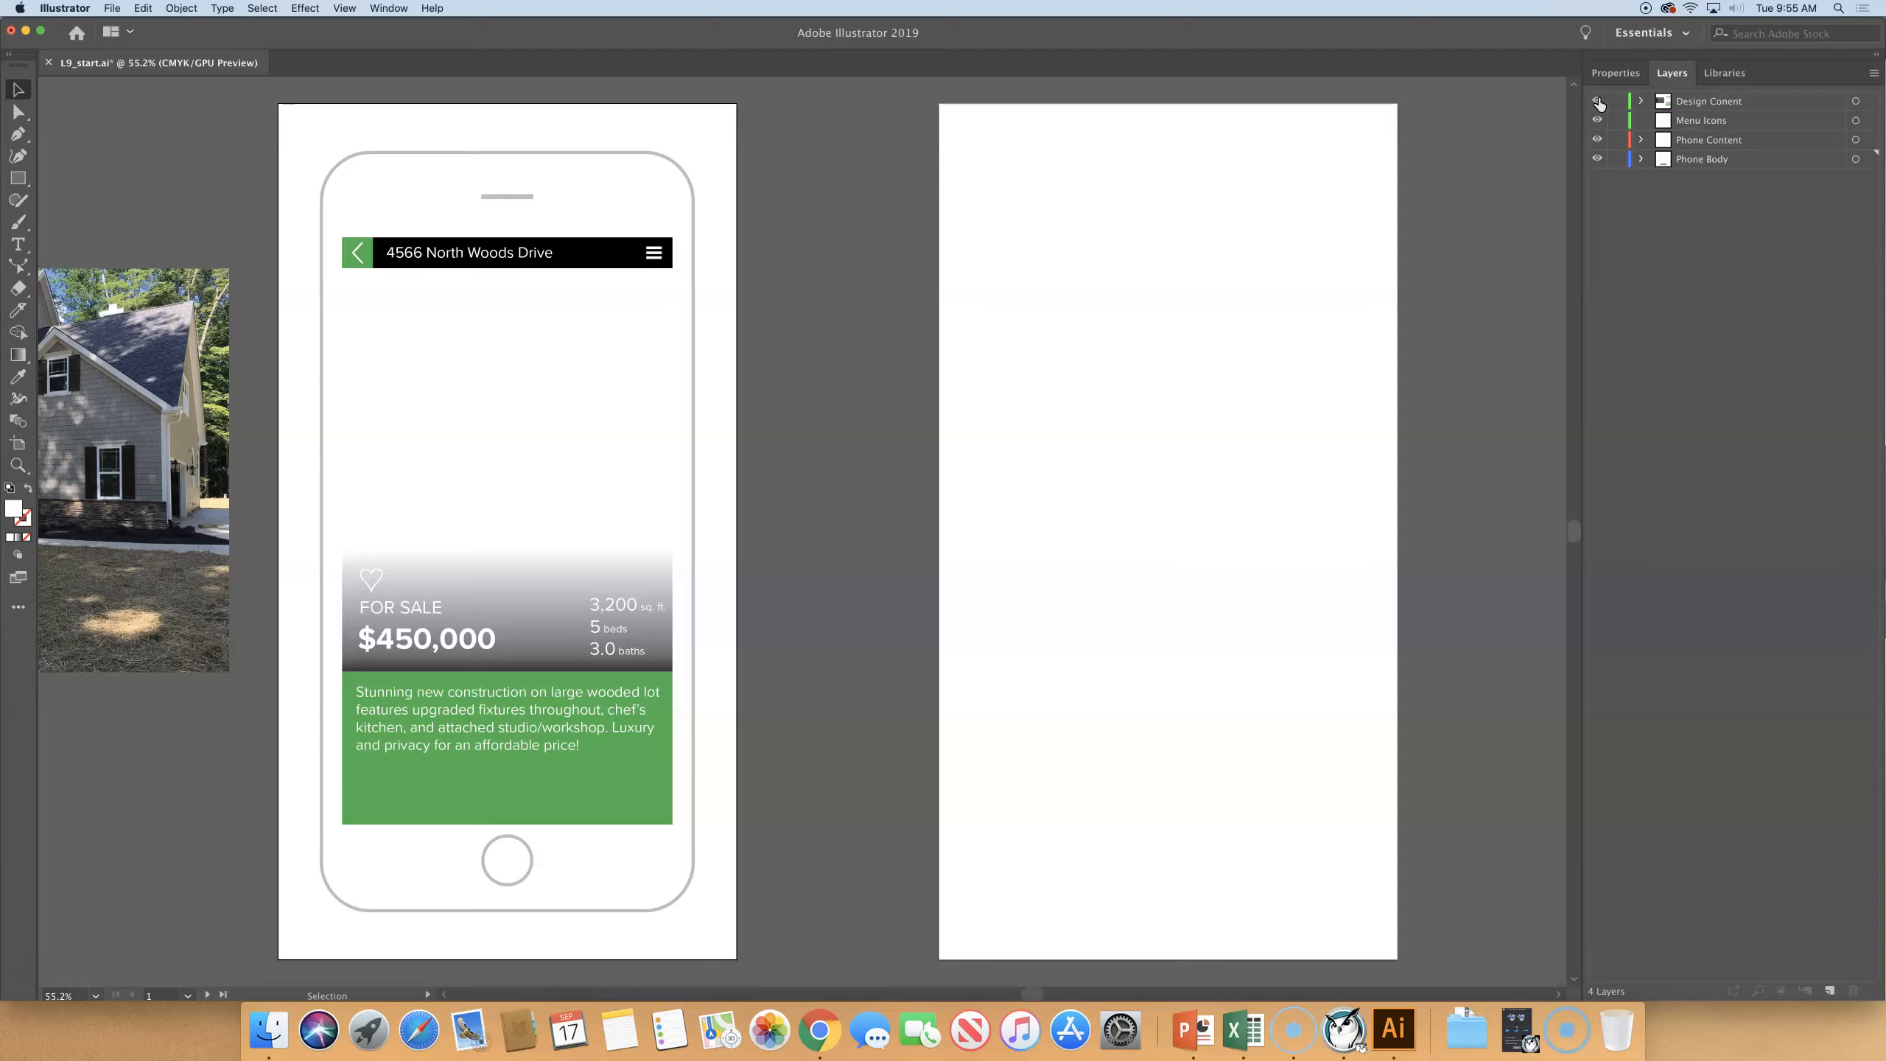
- Compare the whole design in Outline and Preview modes to examine the icons hidden behind the green box, ending in Preview
{"action": "key", "text": "super+y"}
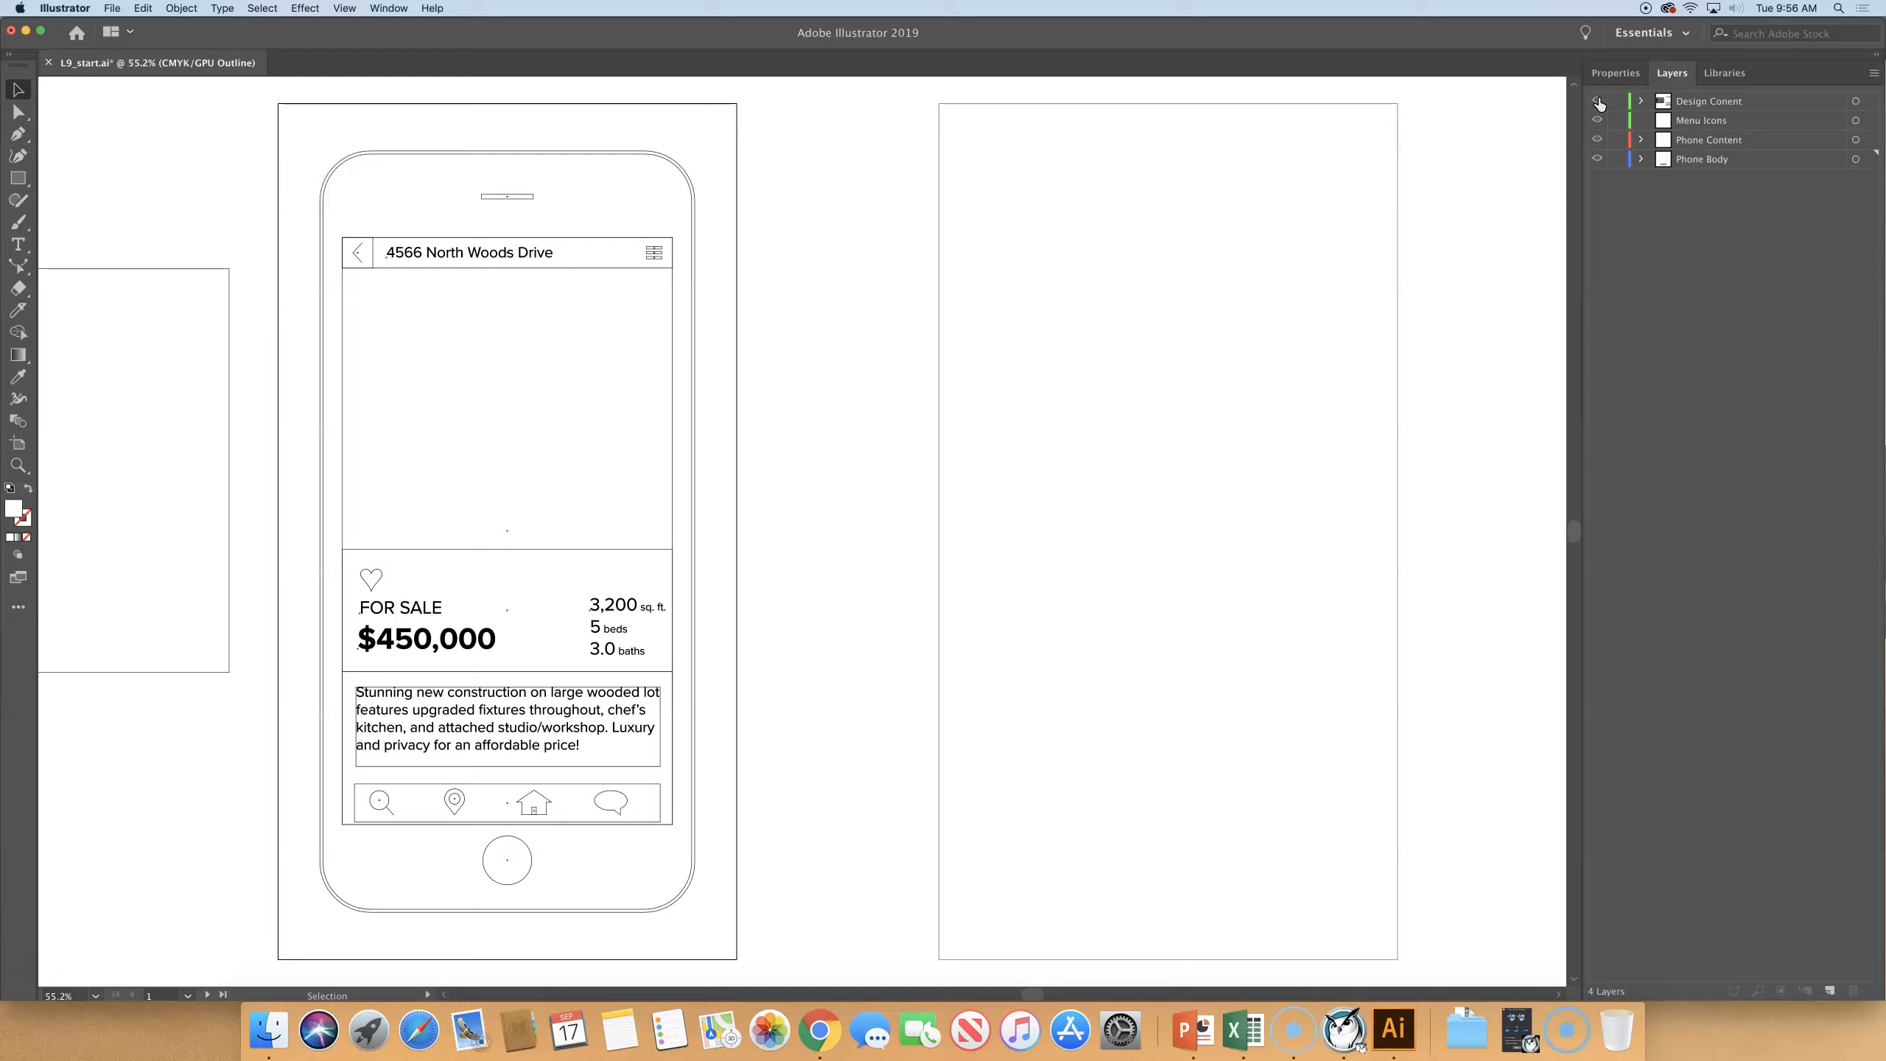
{"action": "key", "text": "super+y"}
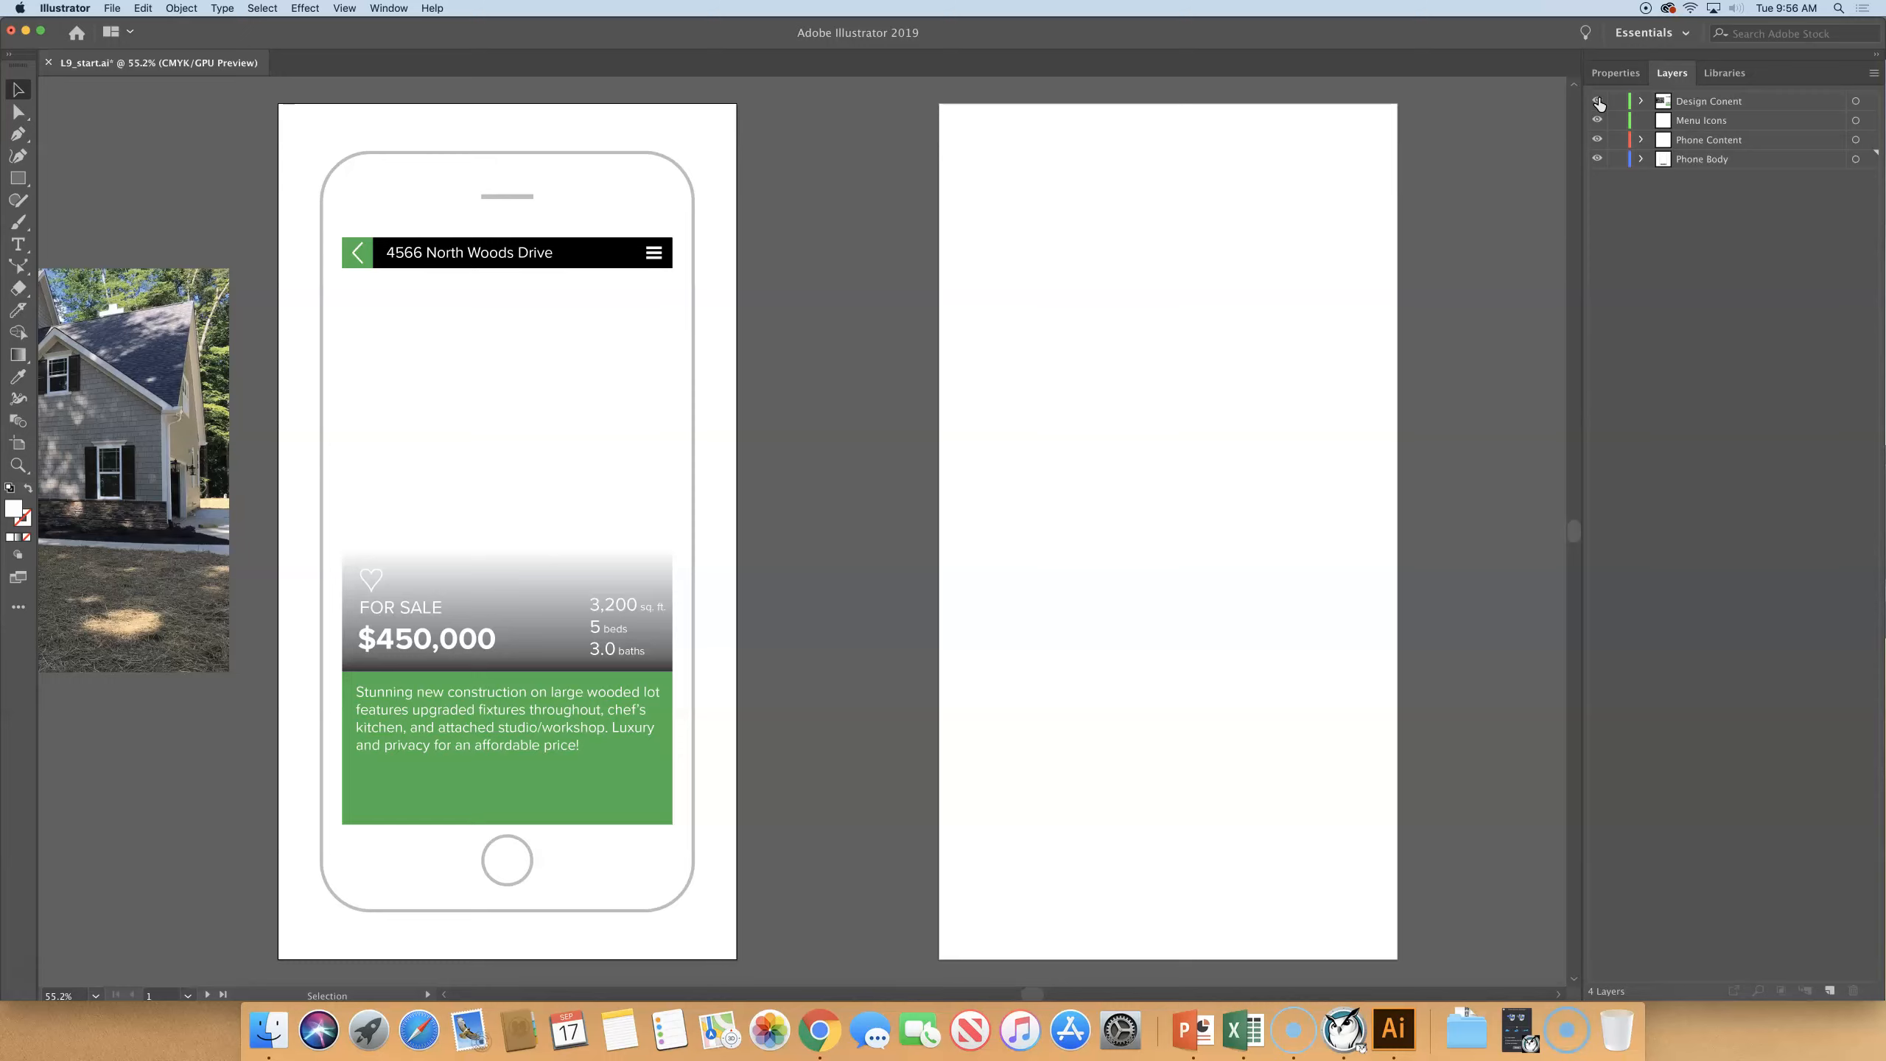
{"action": "key", "text": "super+y"}
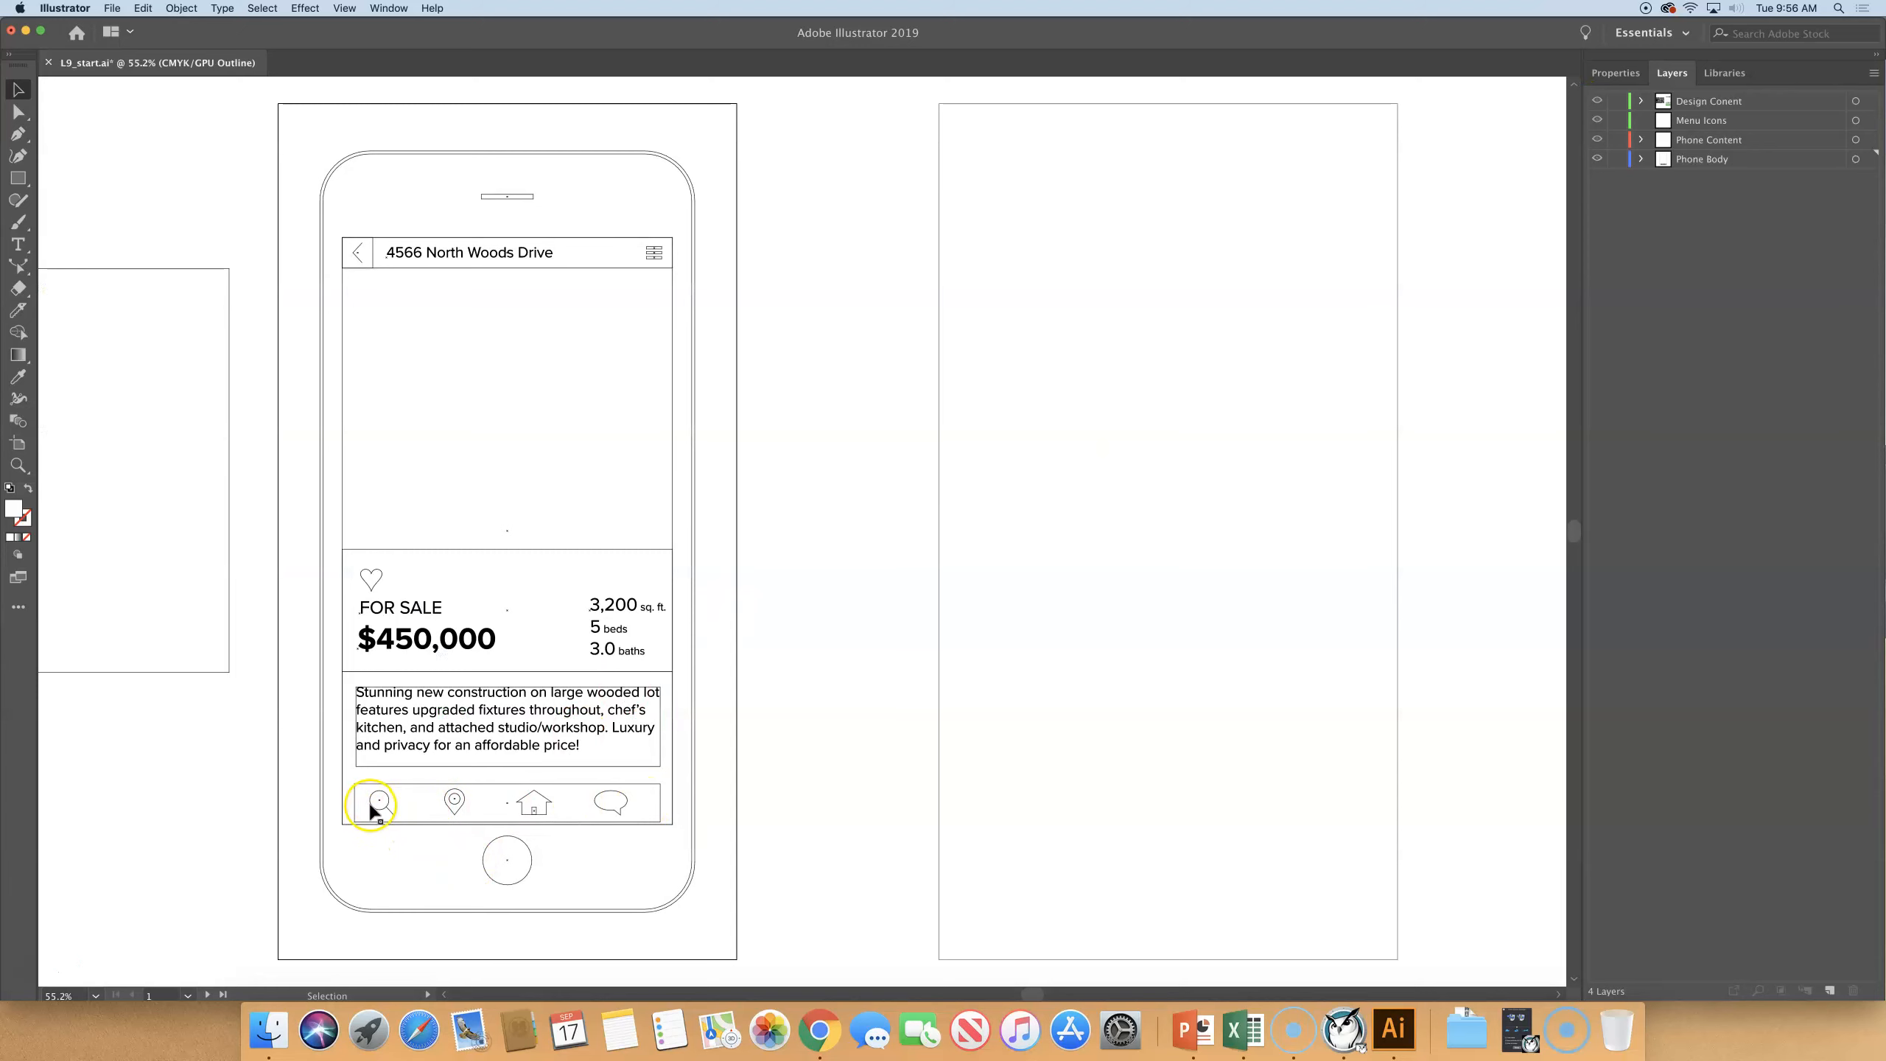
{"action": "key", "text": "super+y"}
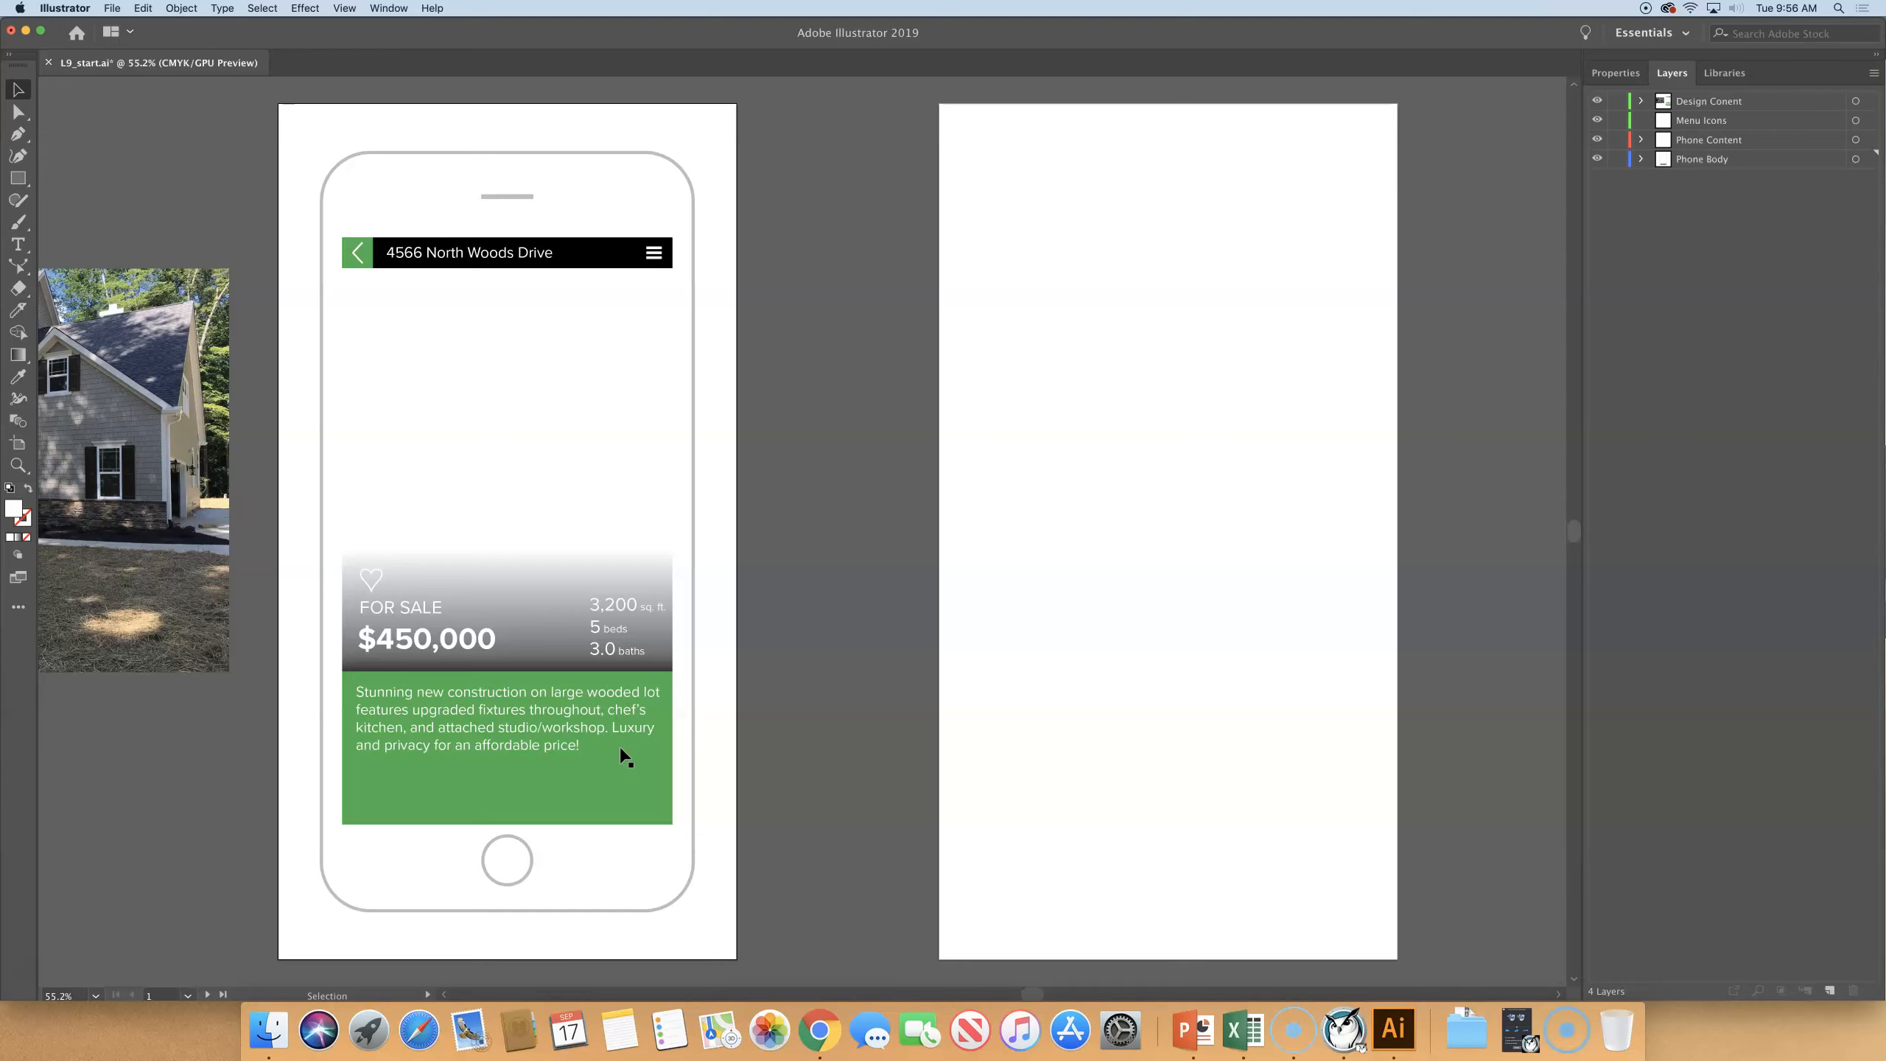
{"action": "key", "text": "ctrl+y"}
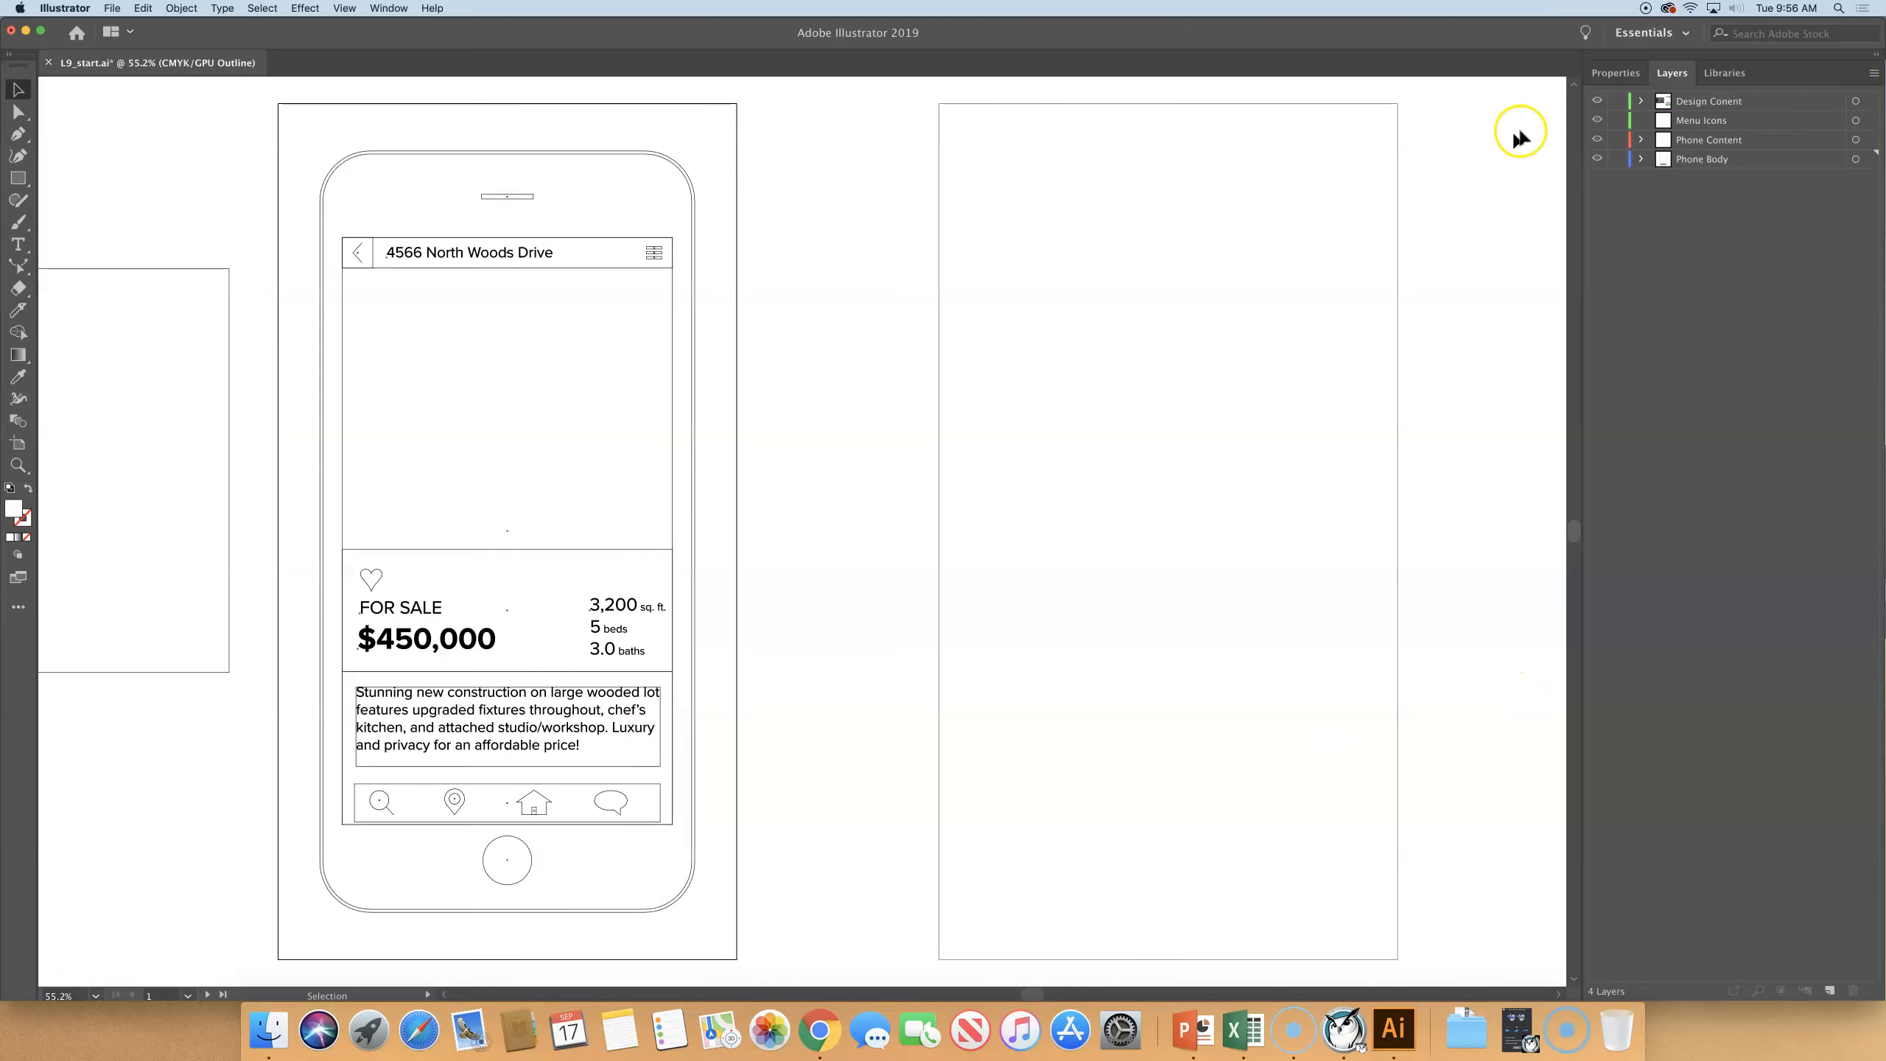
{"action": "scroll", "coordinate": [1554, 122], "scroll_direction": "left", "scroll_amount": 1}
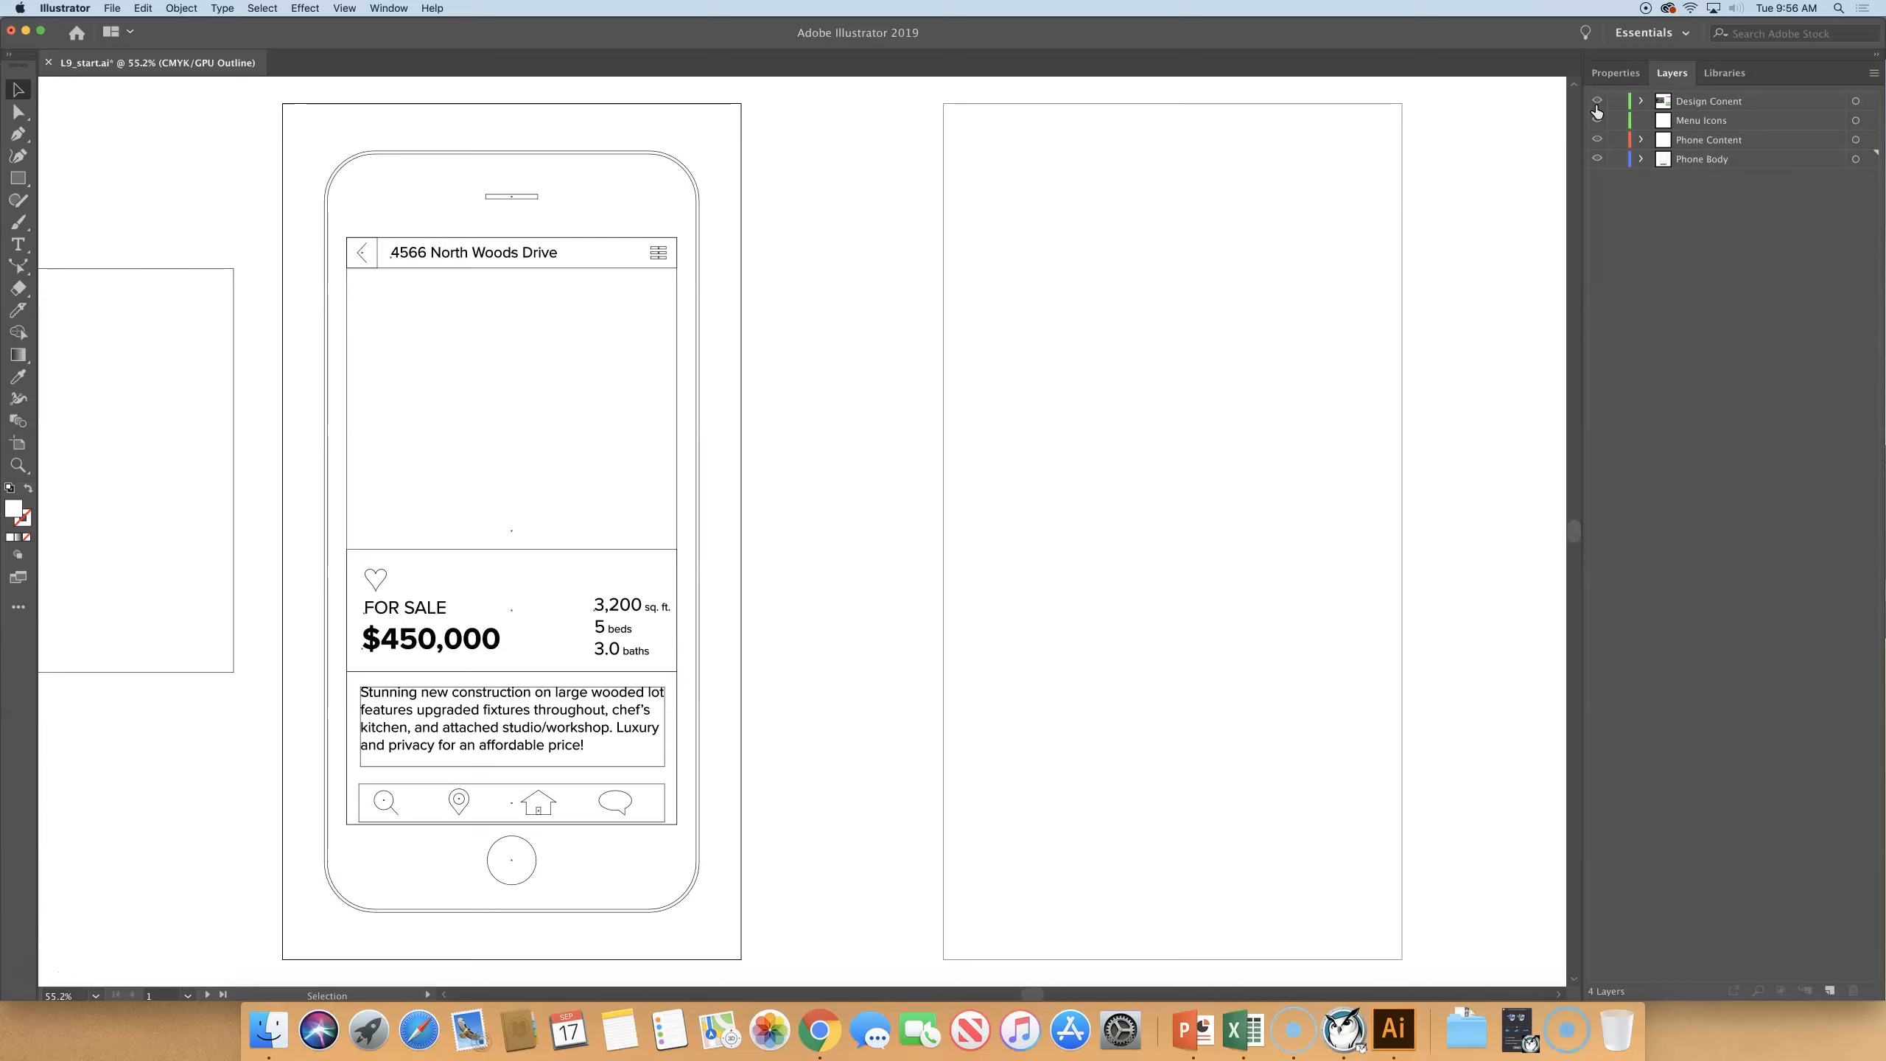
{"action": "key", "text": "super+y"}
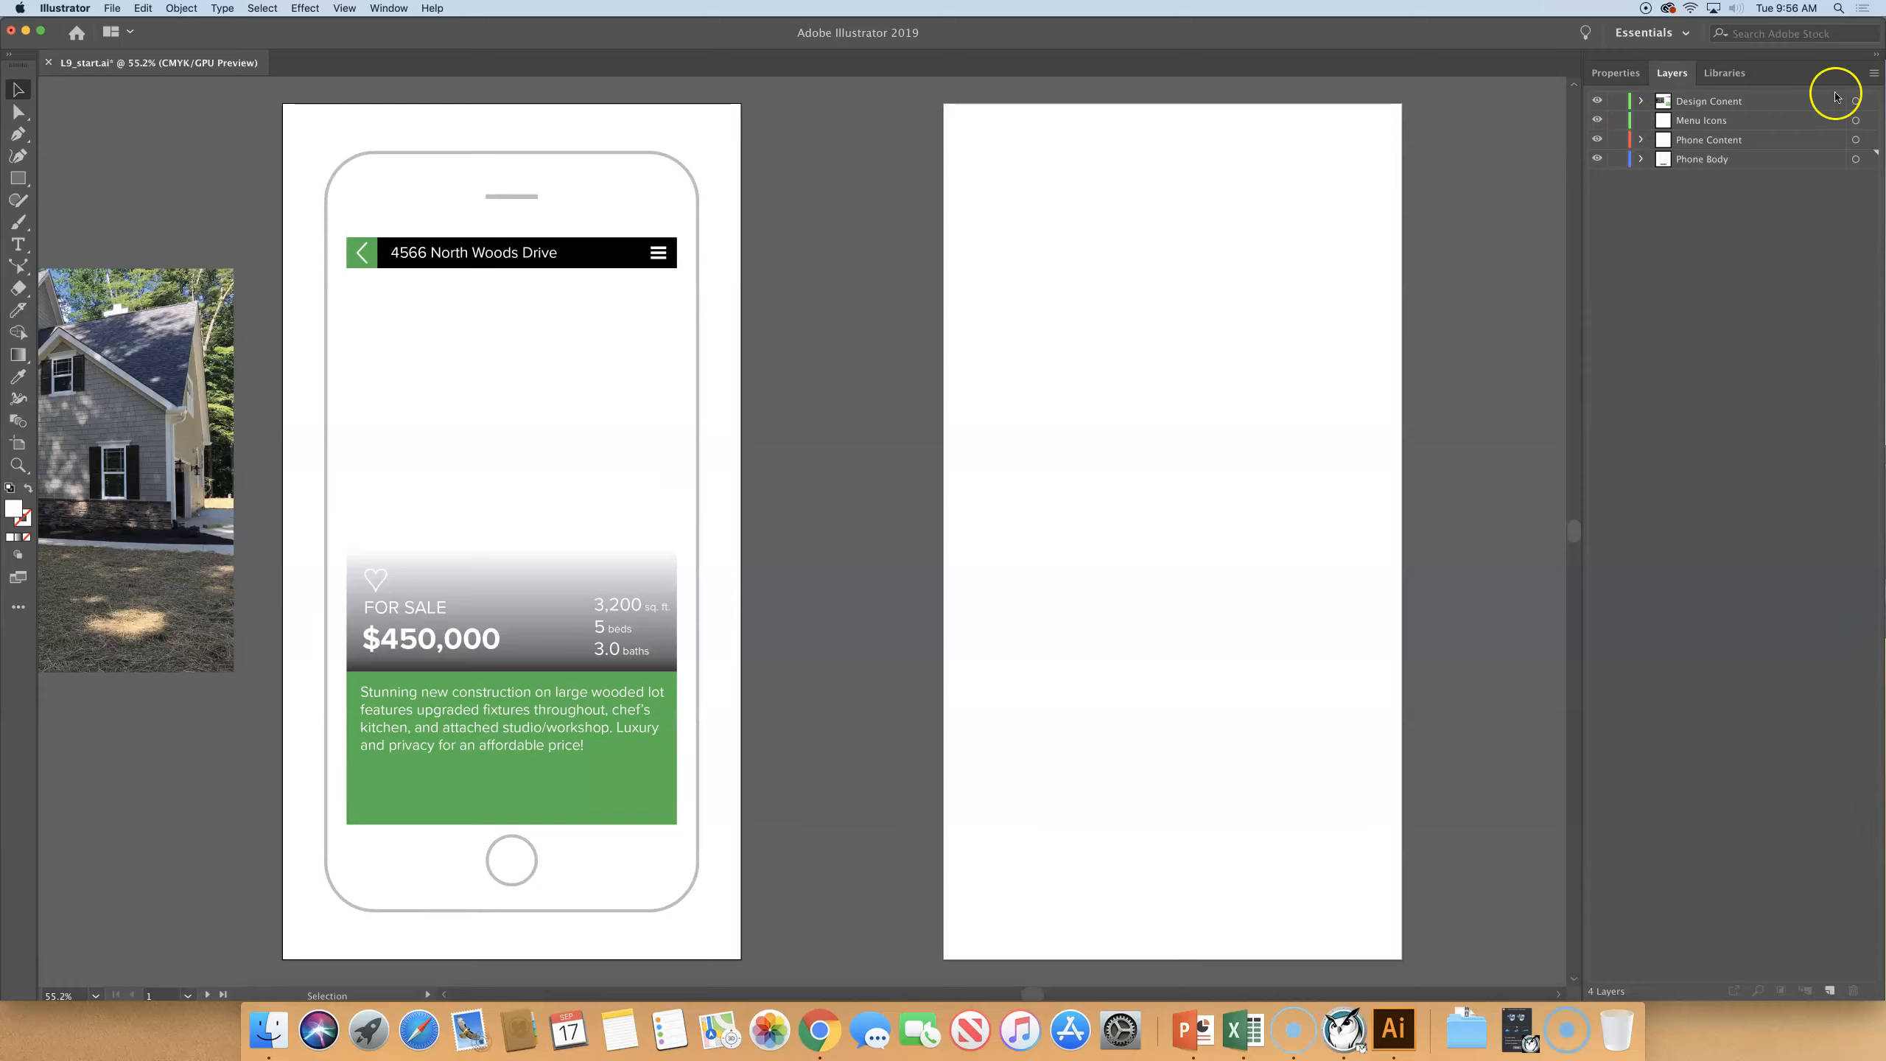
- Expand the Design Conent layer and view only that layer in Outline mode before returning it to Preview
{"action": "left_click", "coordinate": [1640, 103]}
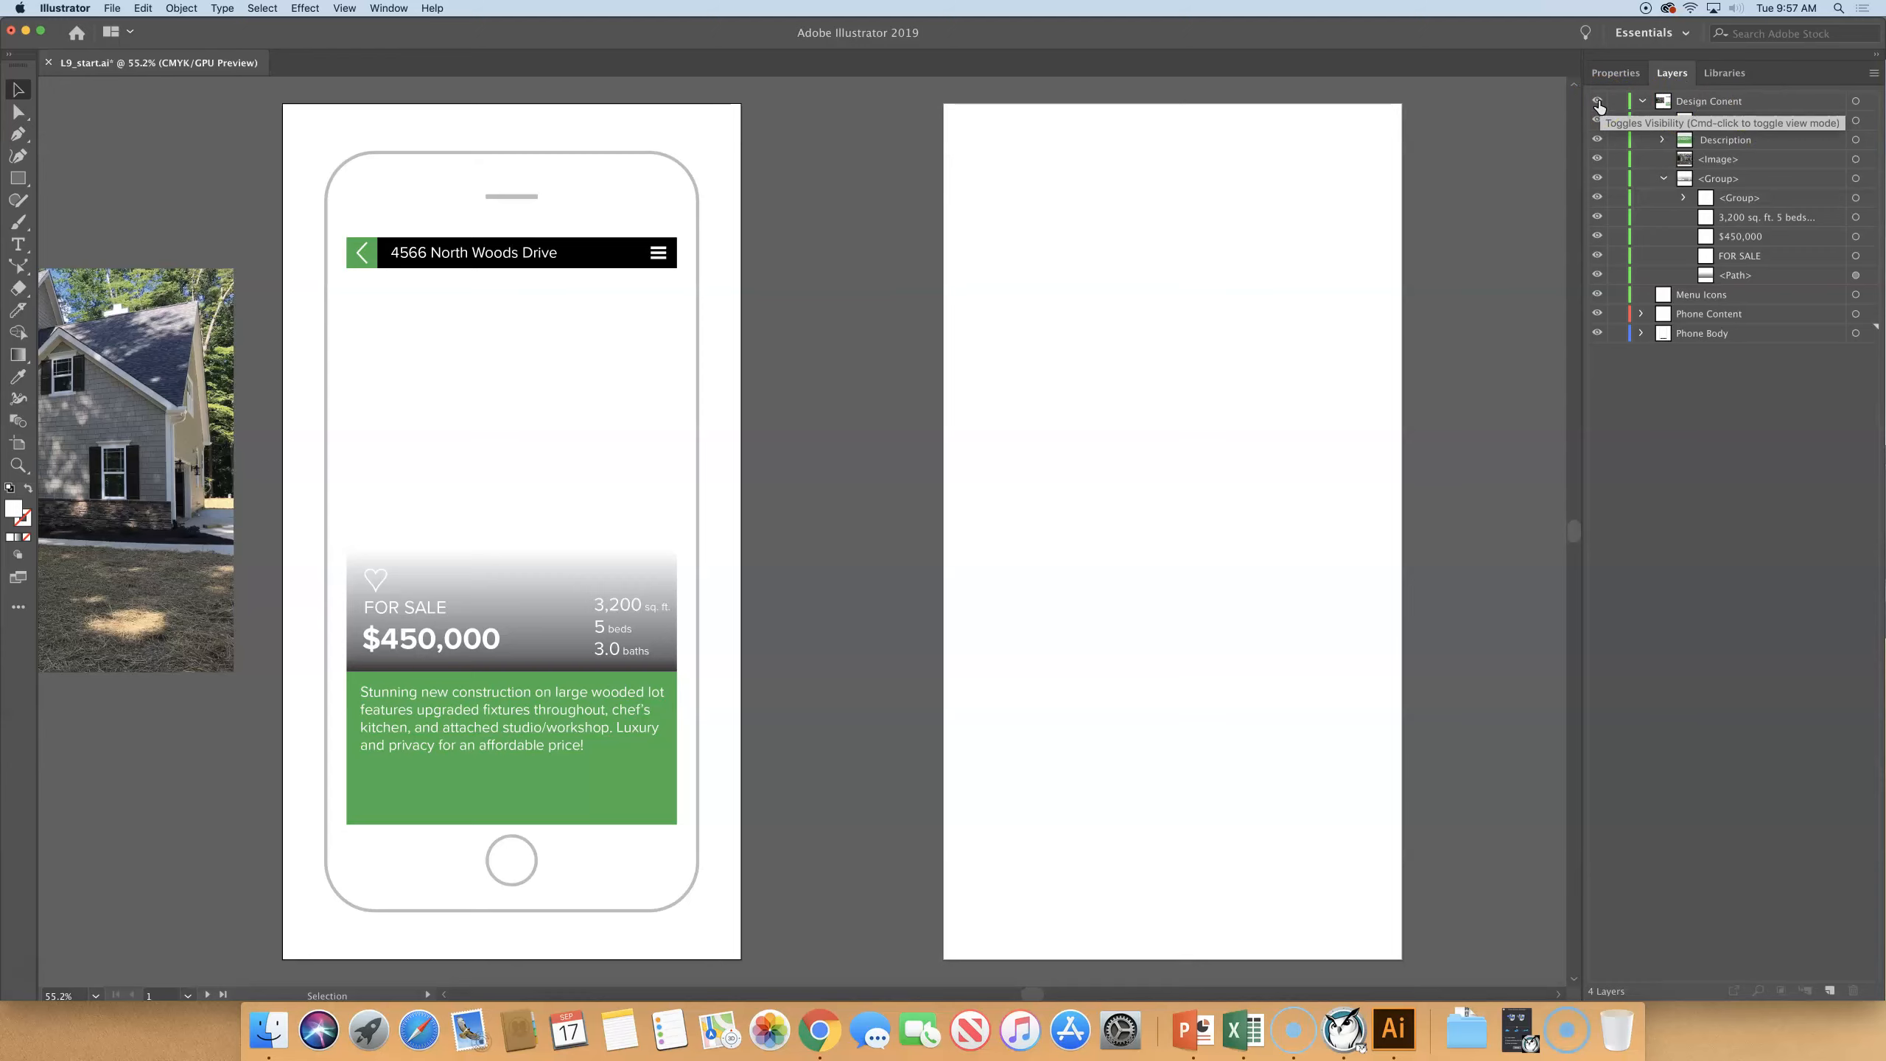
{"action": "left_click", "coordinate": [1598, 103], "text": "super"}
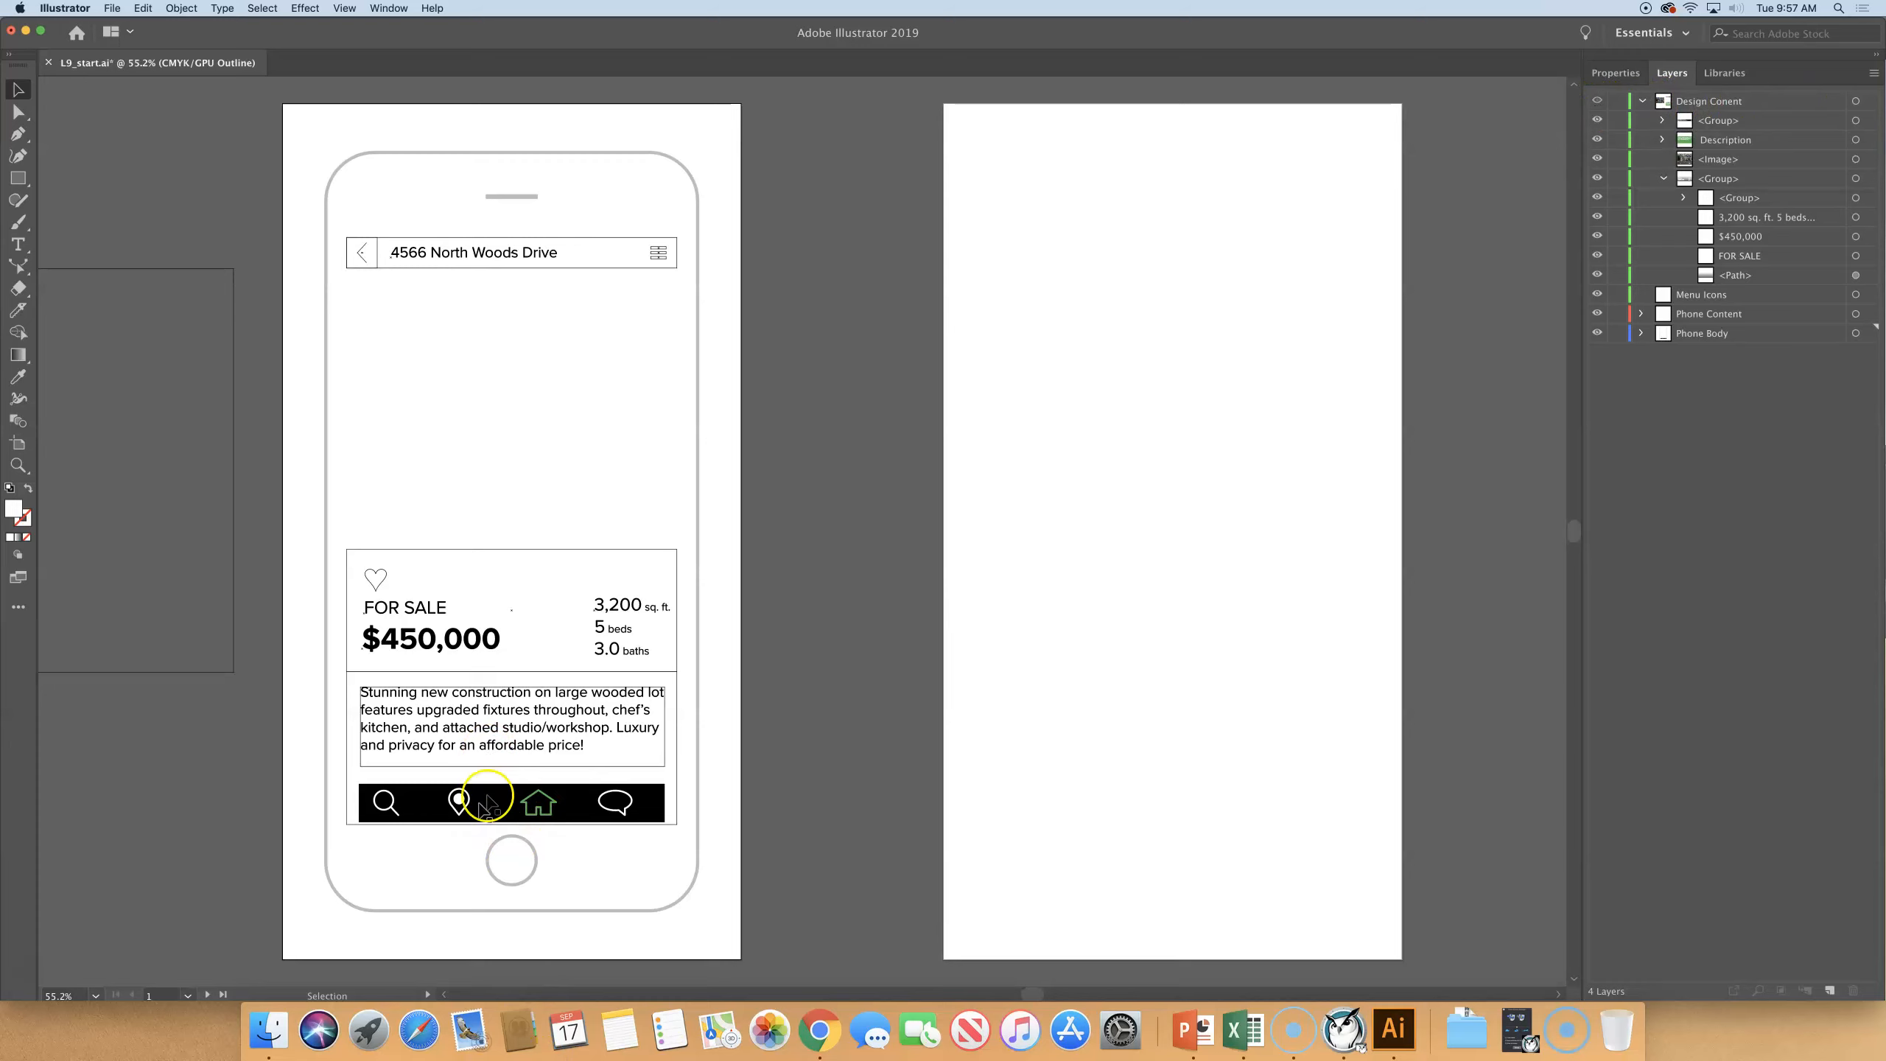
{"action": "left_click", "coordinate": [1597, 101], "text": "super"}
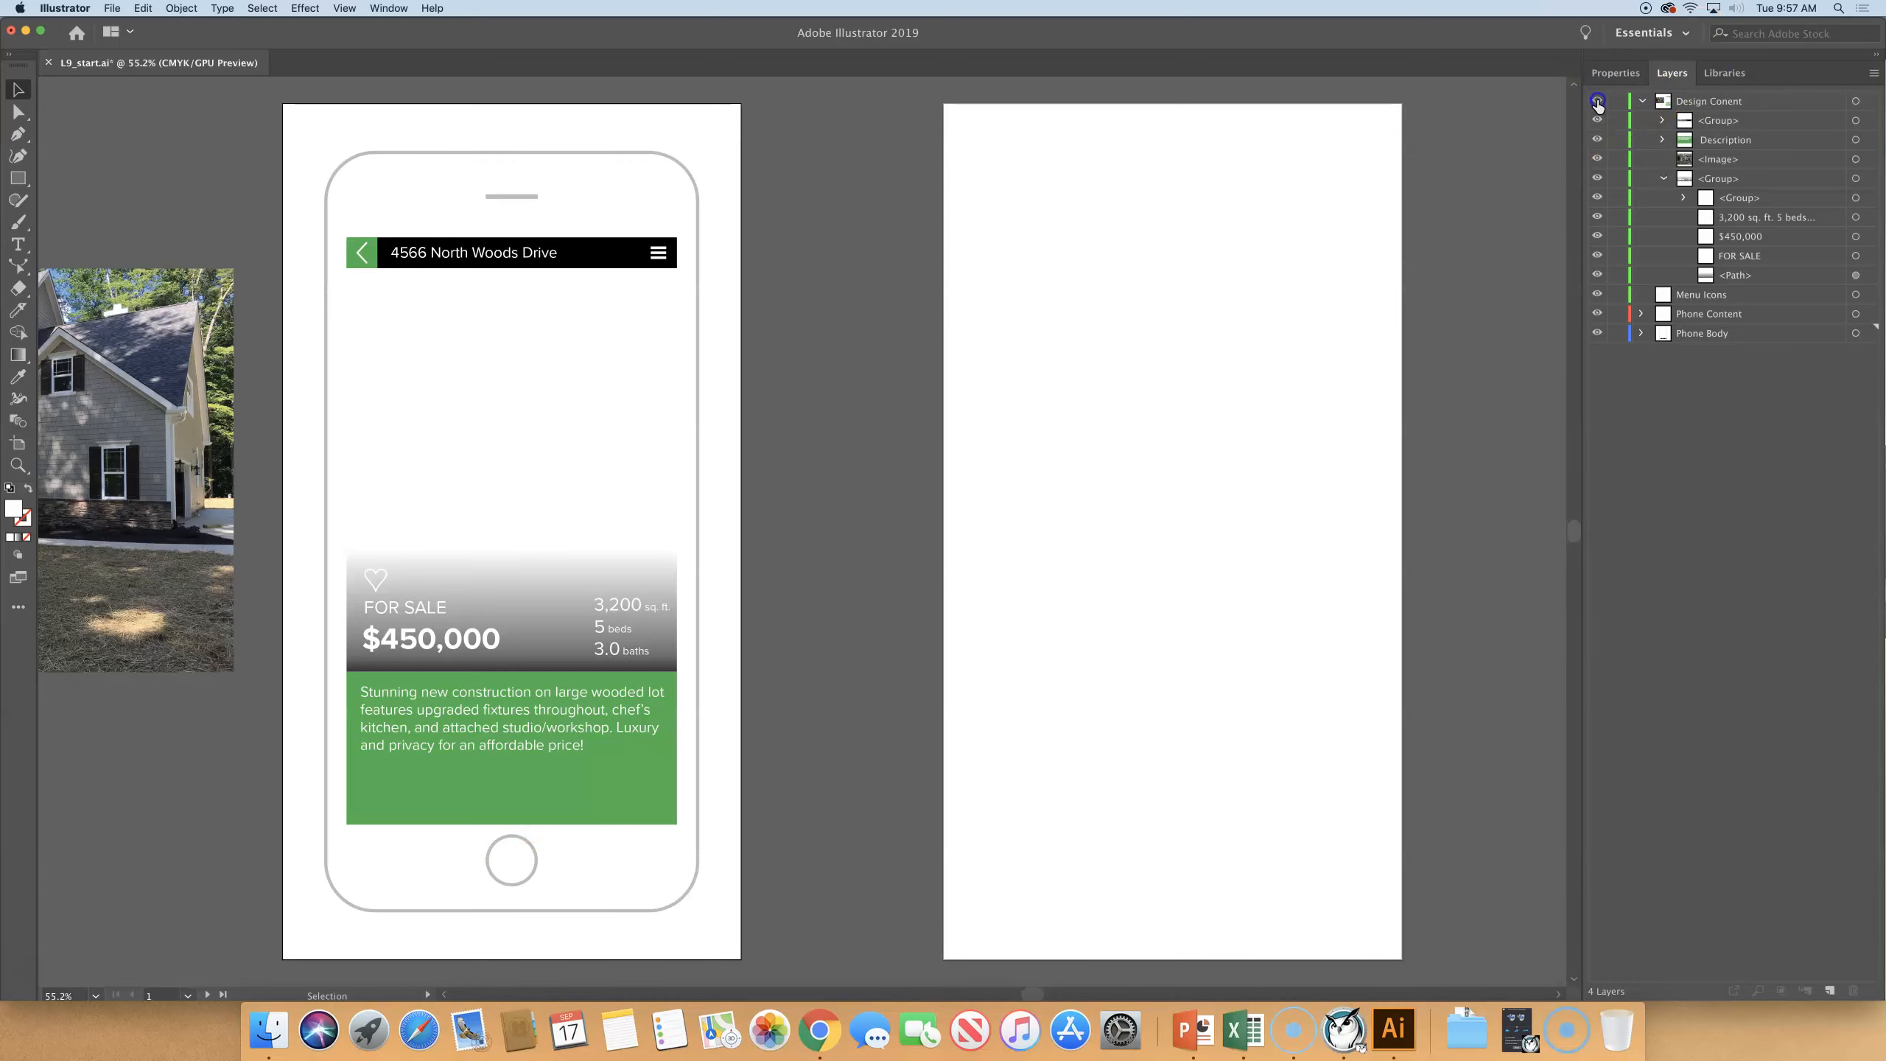
- View only the Design Conent layer in Outline mode, then locate and cut the menu icons group from Phone Body
{"action": "left_click", "coordinate": [1597, 102], "text": "super"}
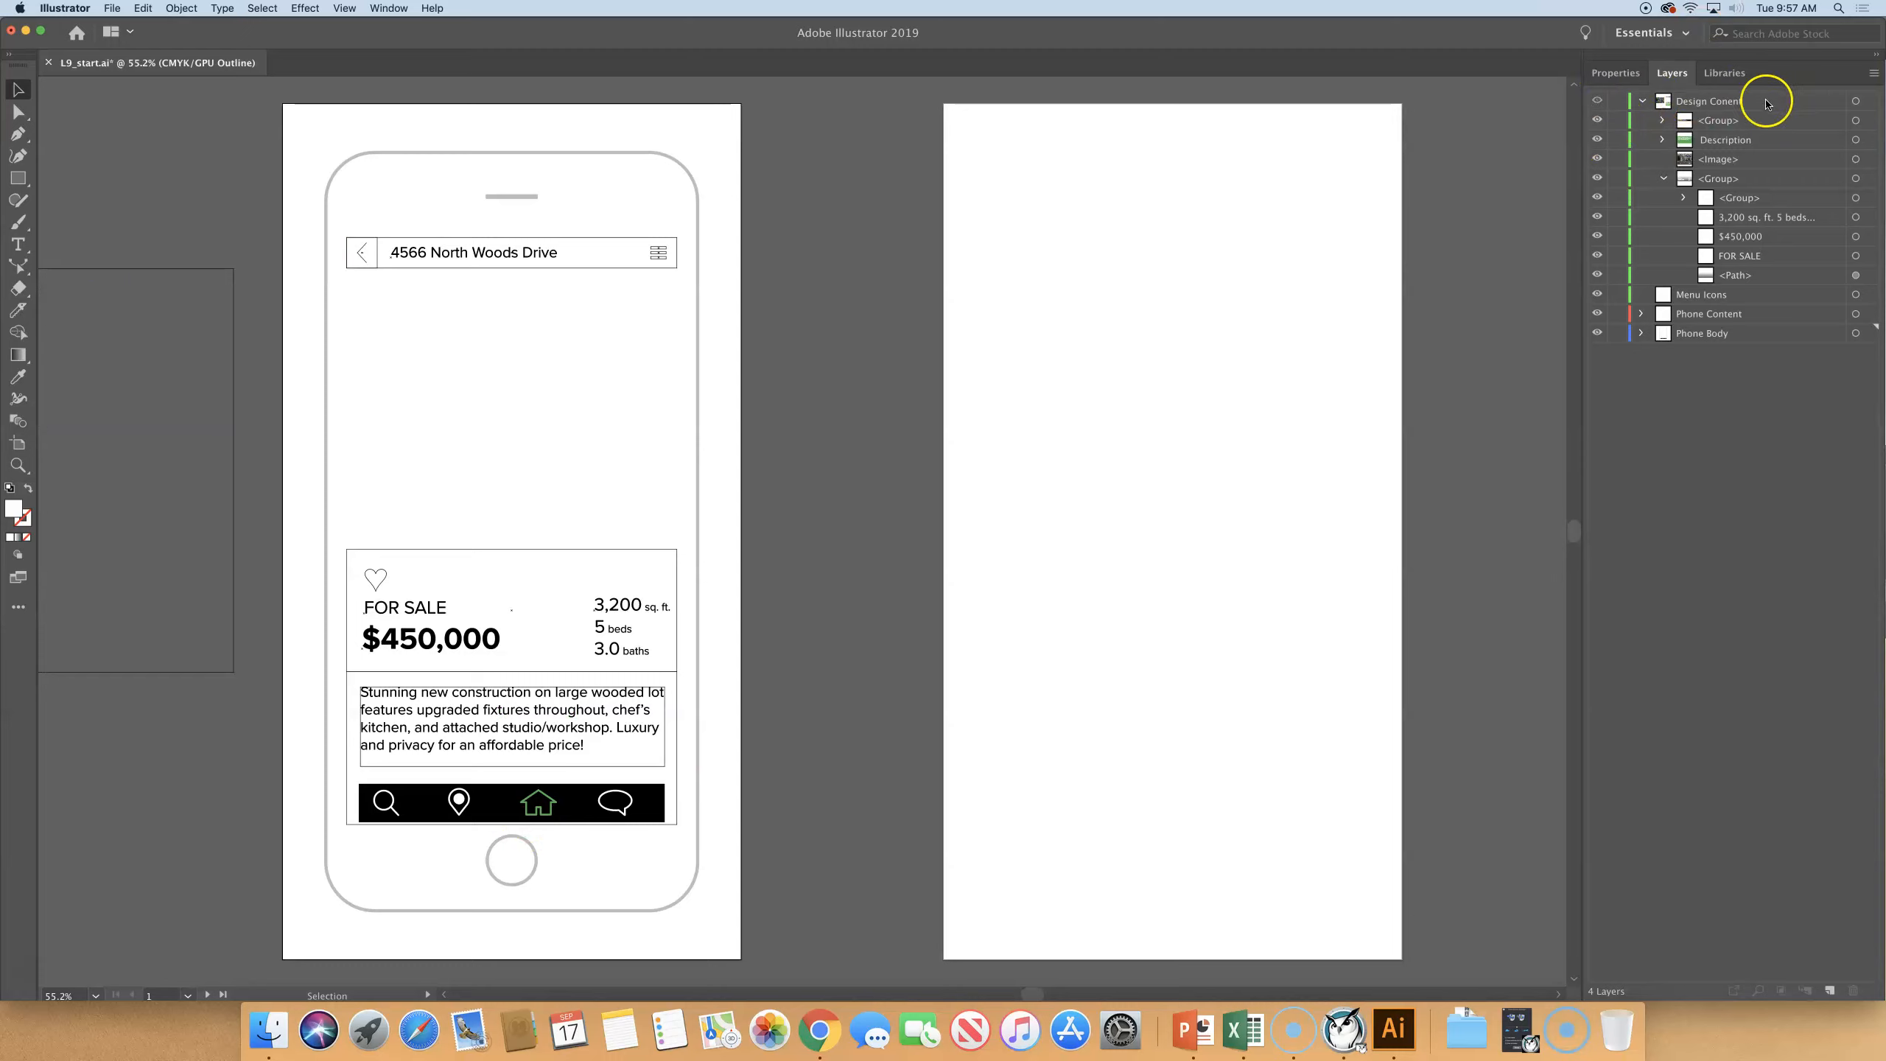
{"action": "left_click", "coordinate": [1597, 101], "text": "super"}
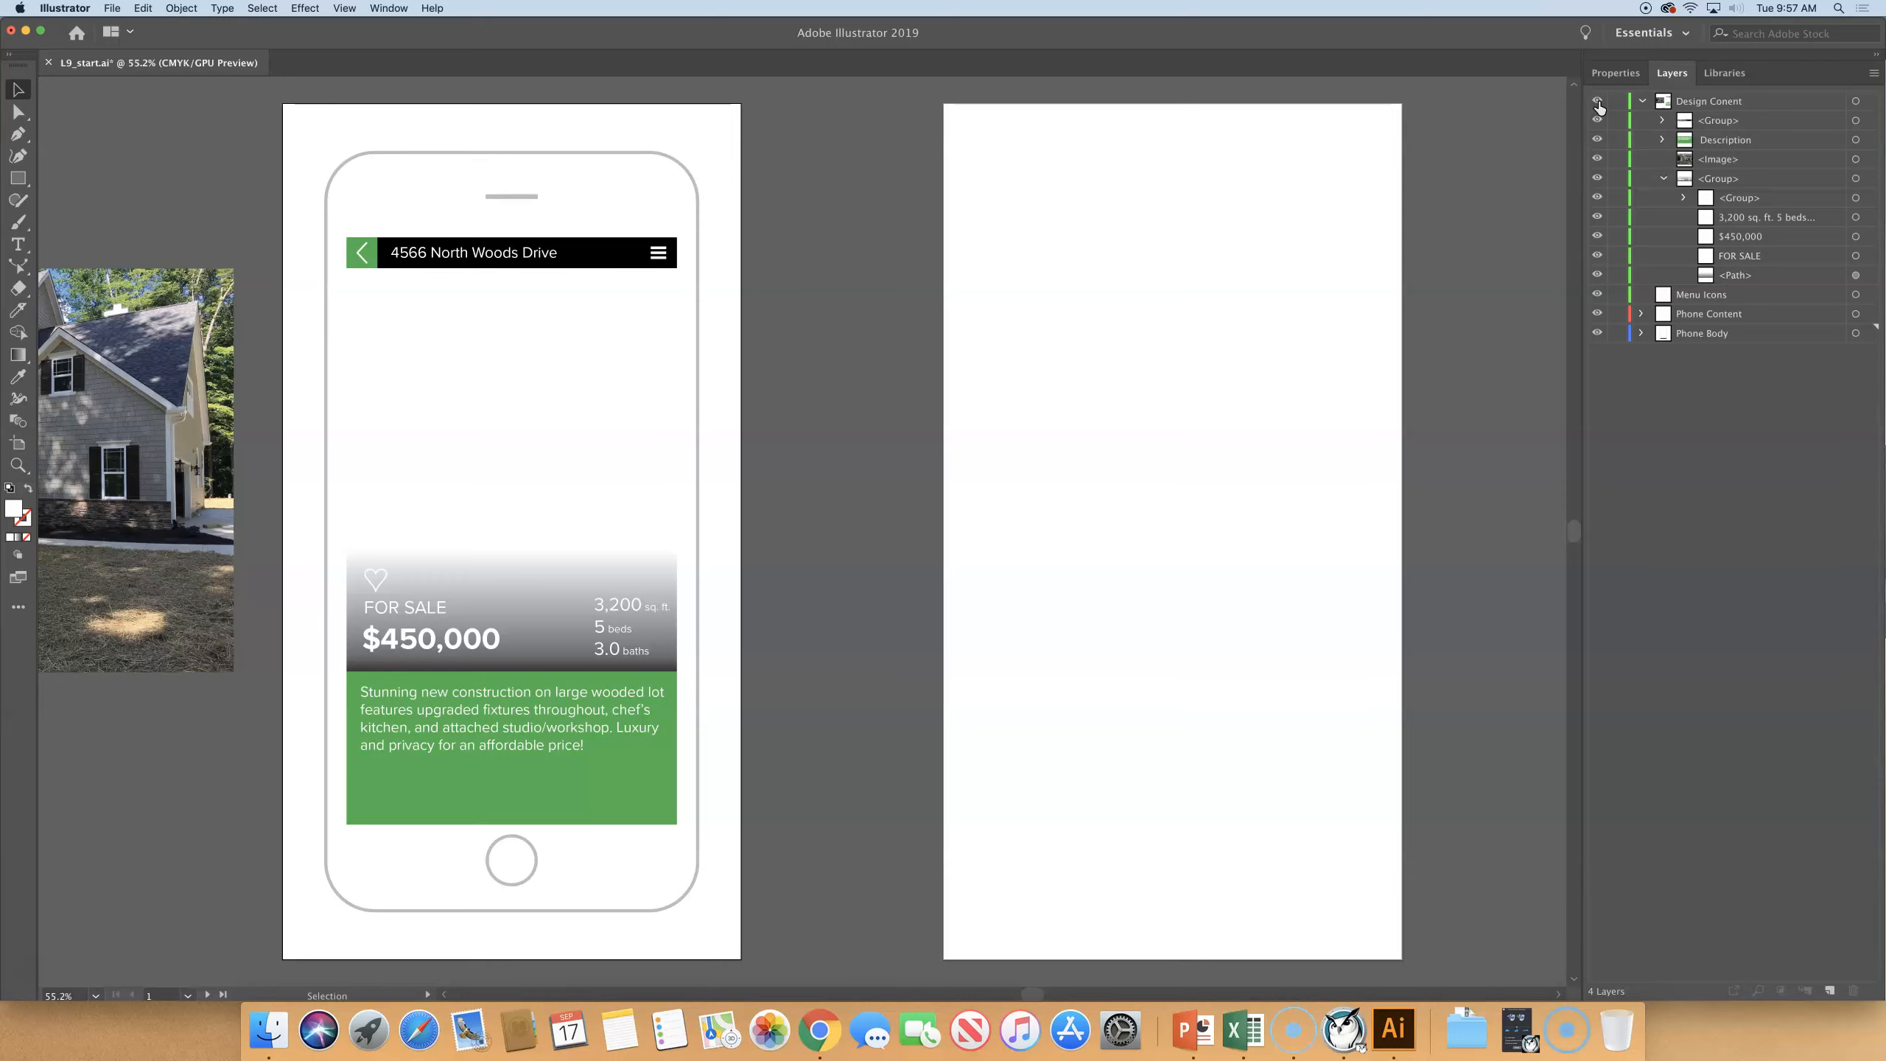
{"action": "left_click", "coordinate": [1597, 104], "text": "super"}
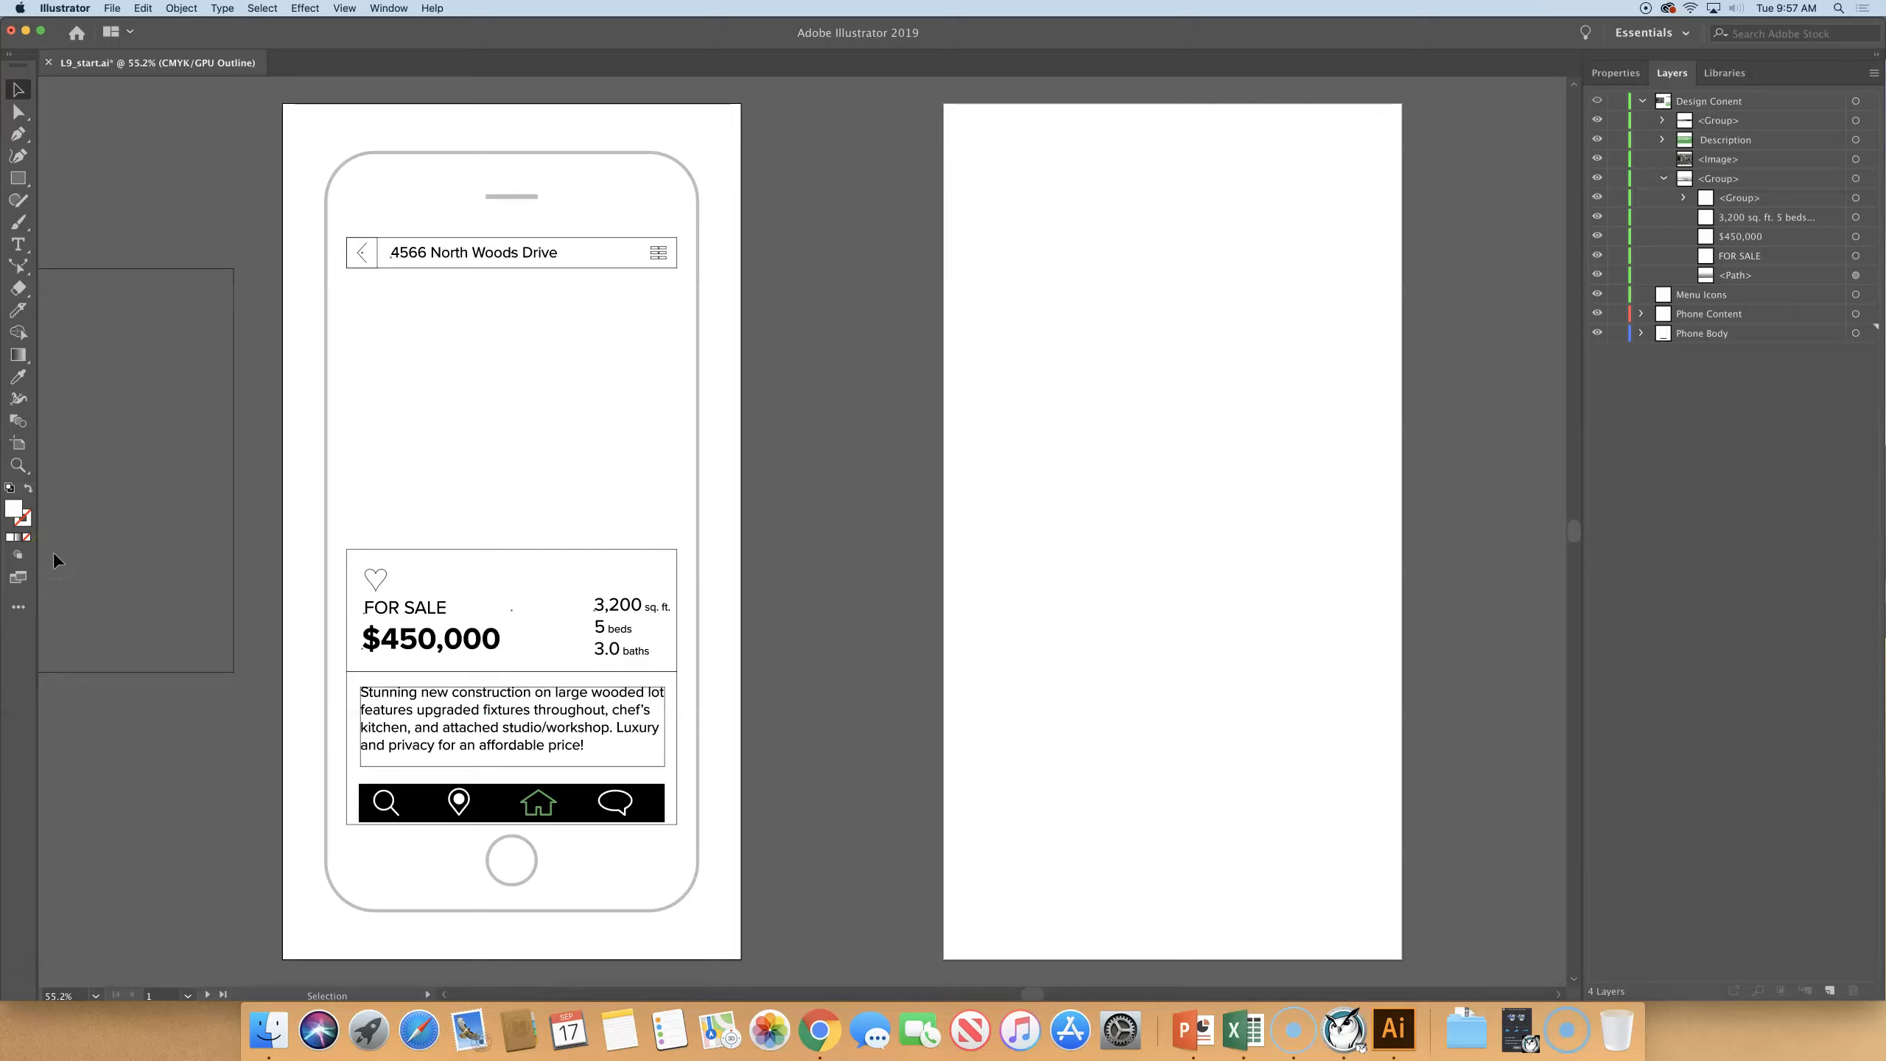
{"action": "left_click", "coordinate": [384, 810]}
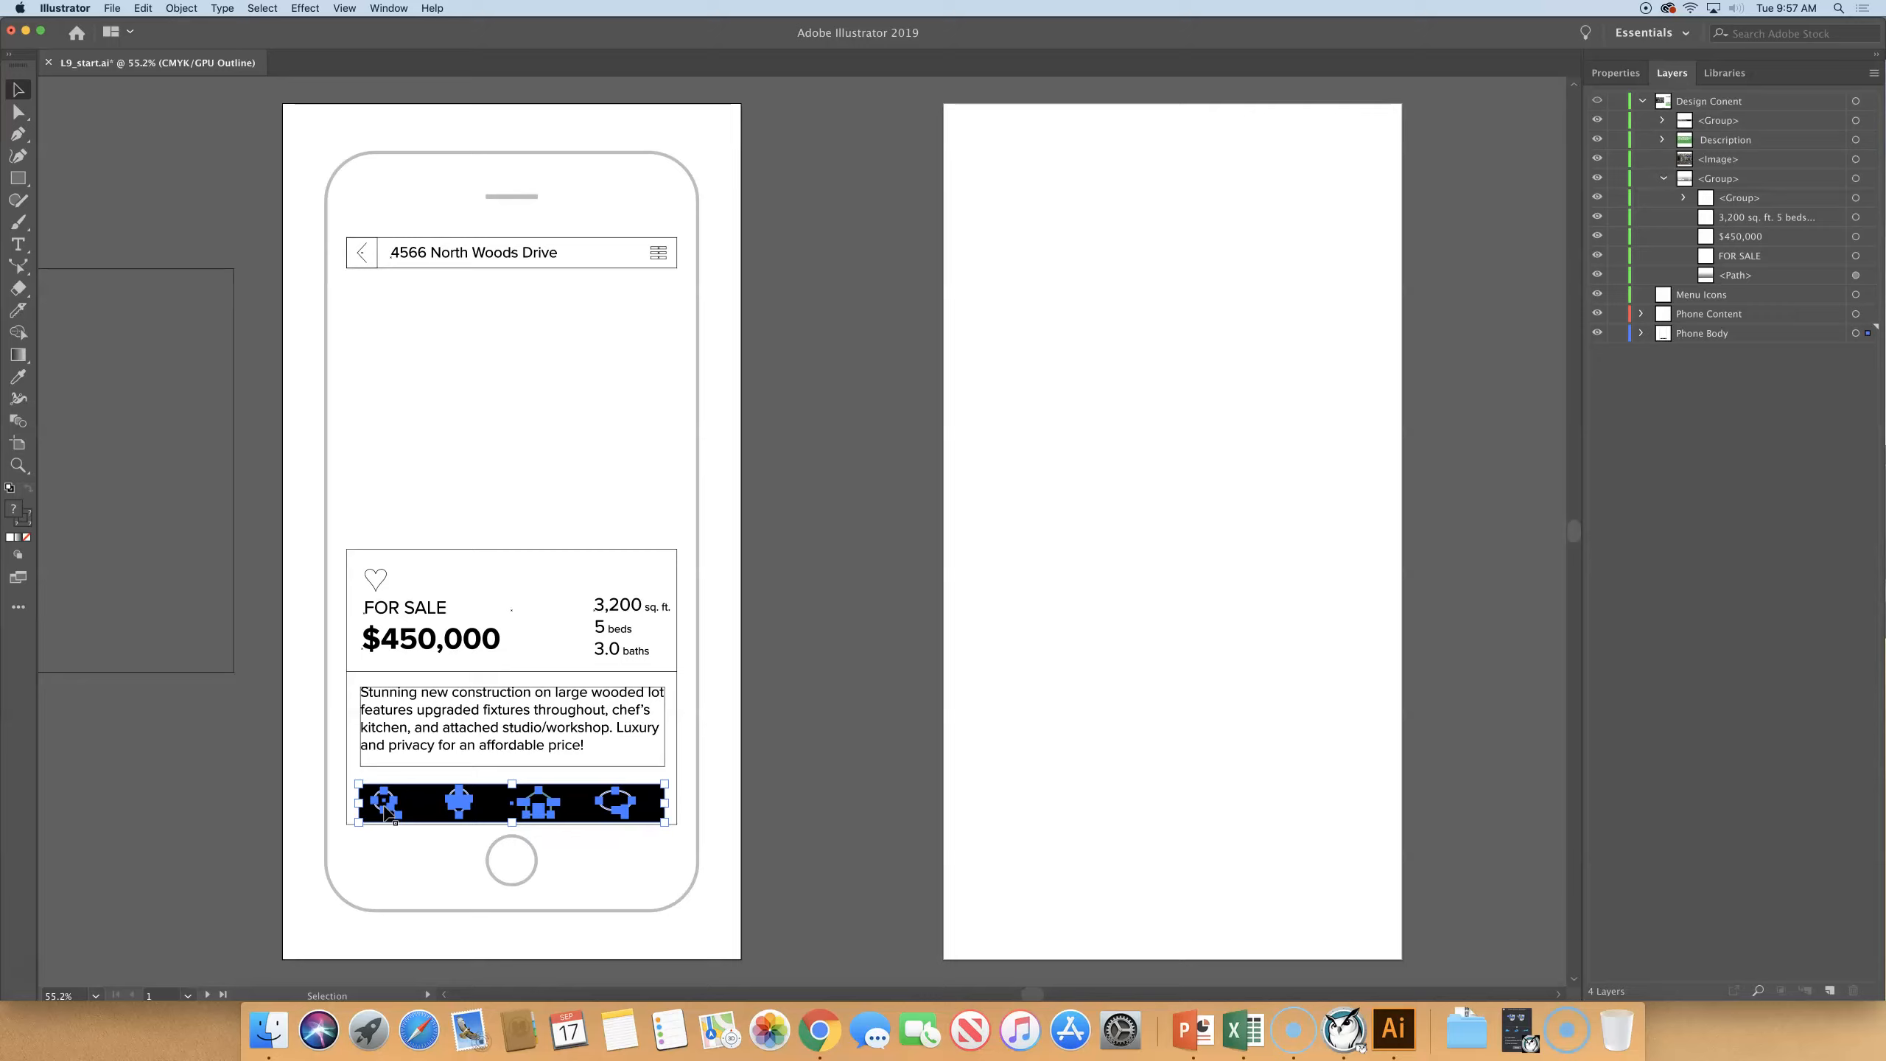
{"action": "left_click", "coordinate": [1760, 991]}
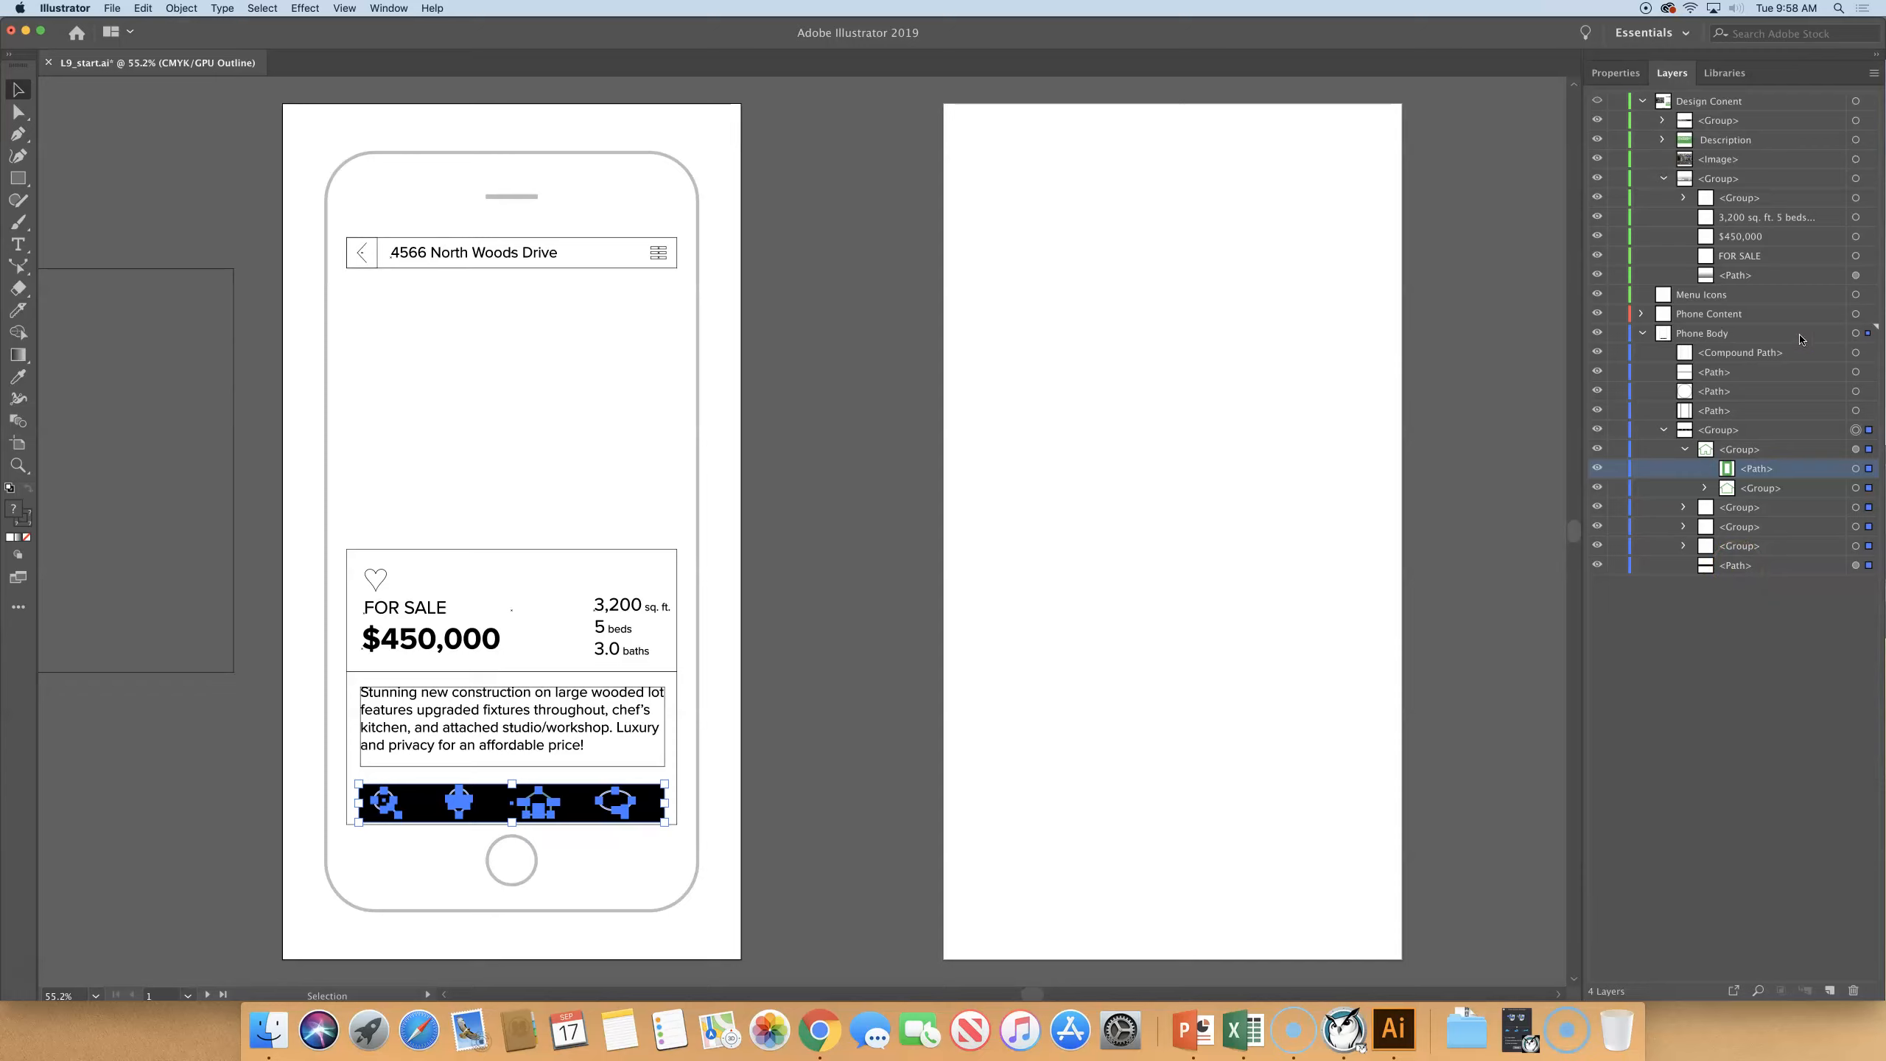
{"action": "left_click", "coordinate": [141, 9]}
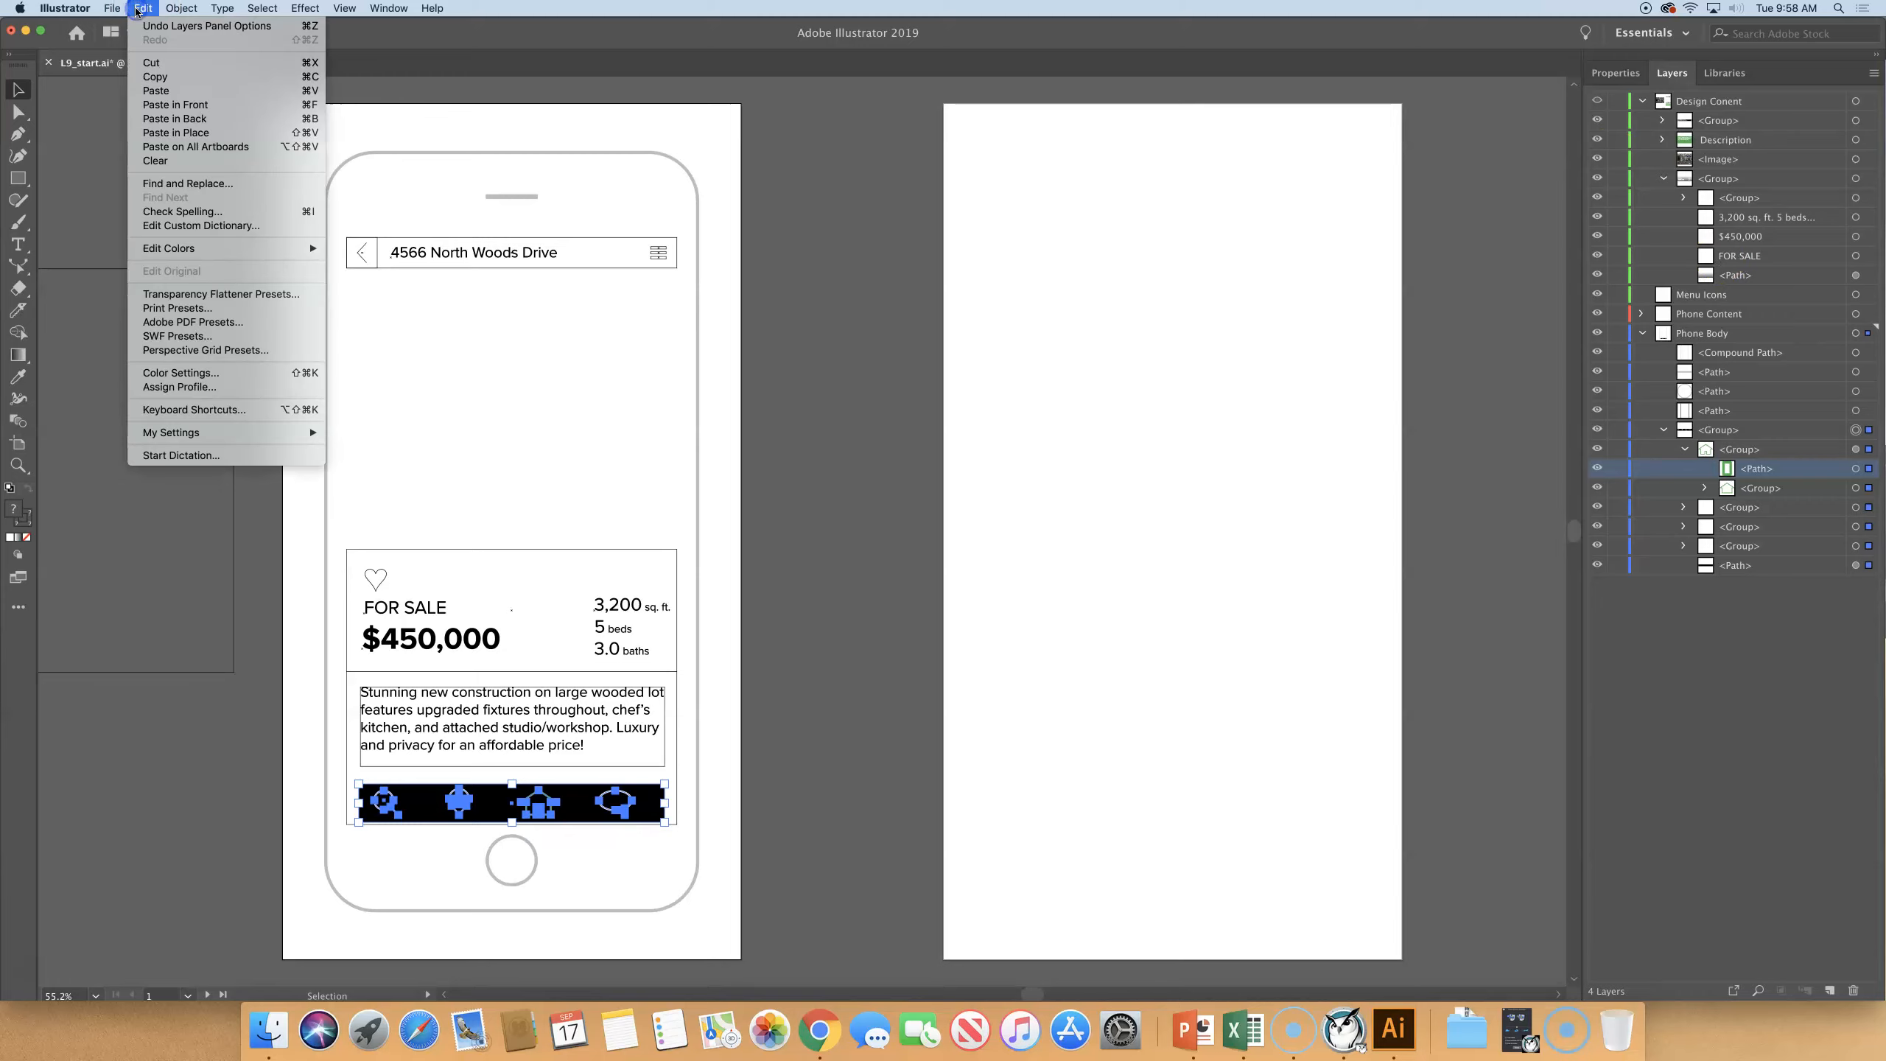
{"action": "left_click", "coordinate": [146, 63]}
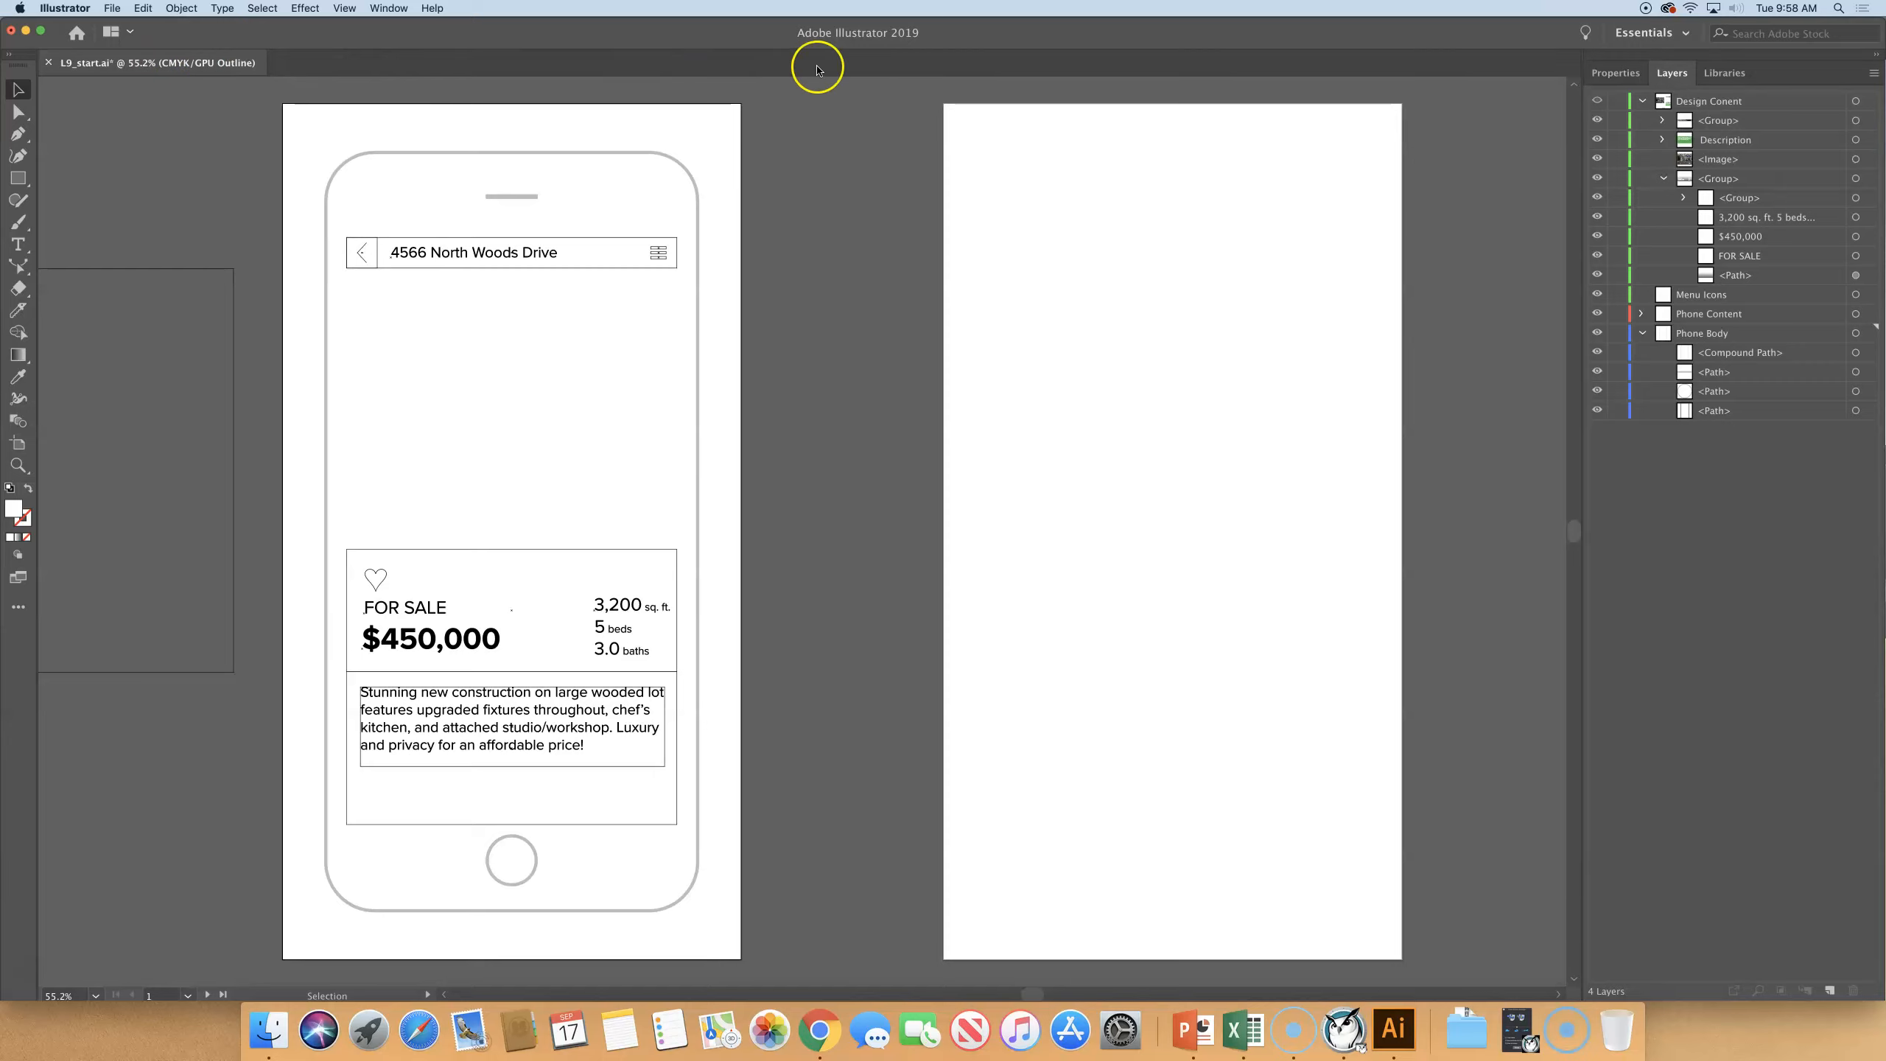
- Collapse the Design Conent and Phone Body layers and paste the cut icons in place on the Menu Icons layer
{"action": "left_click", "coordinate": [1642, 100]}
{"action": "left_click", "coordinate": [1642, 159]}
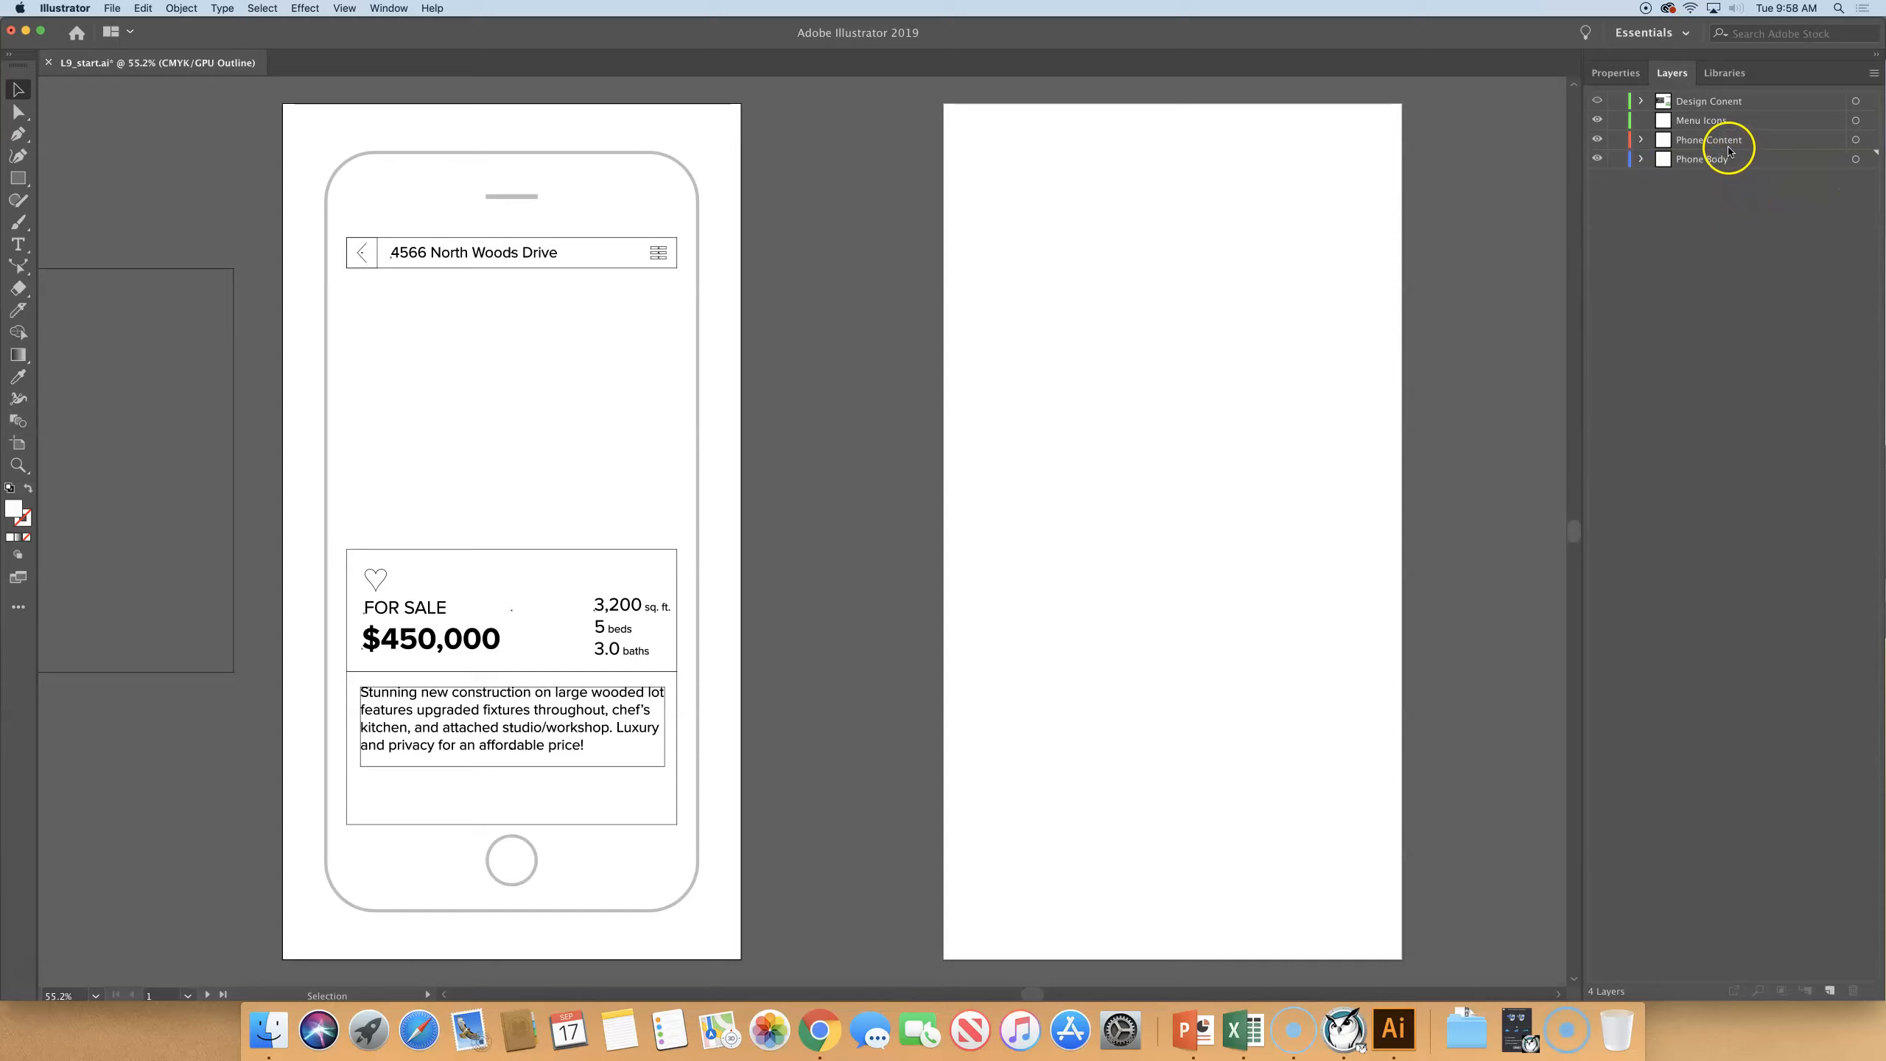
{"action": "left_click", "coordinate": [1718, 119]}
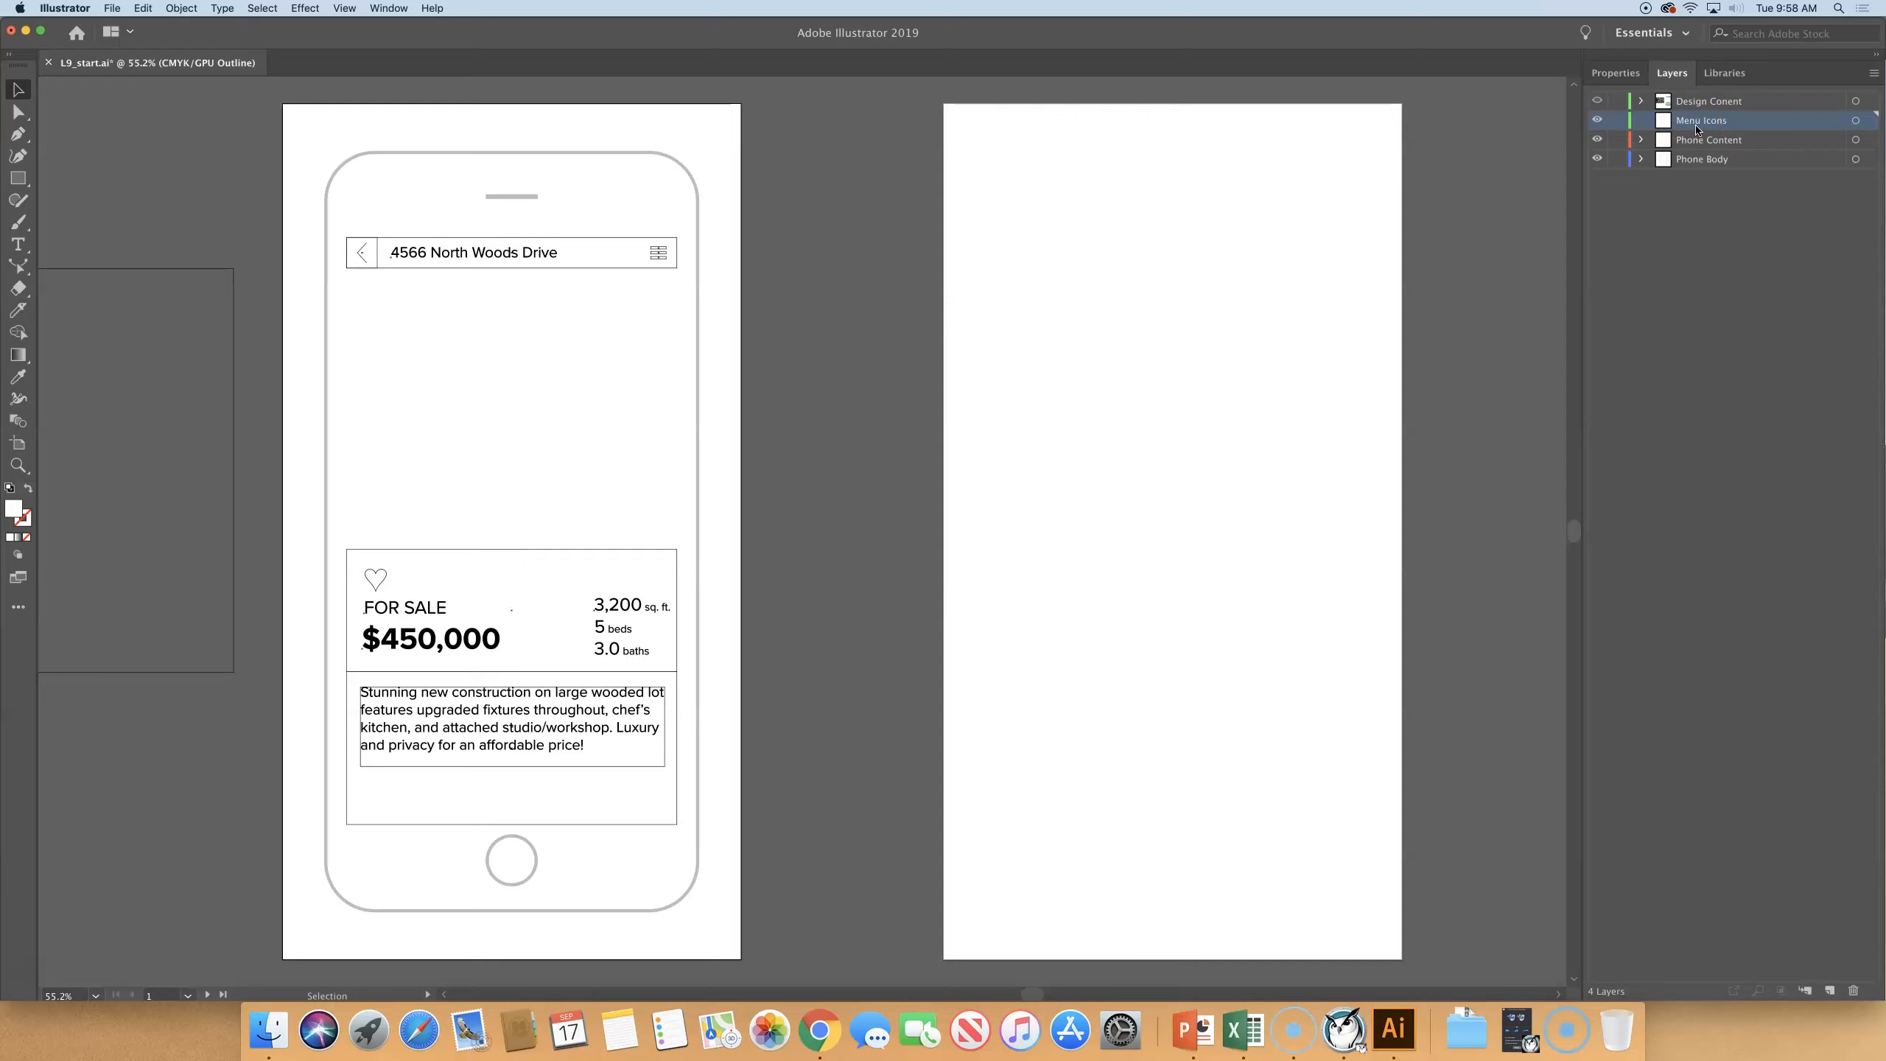
{"action": "left_click", "coordinate": [143, 8]}
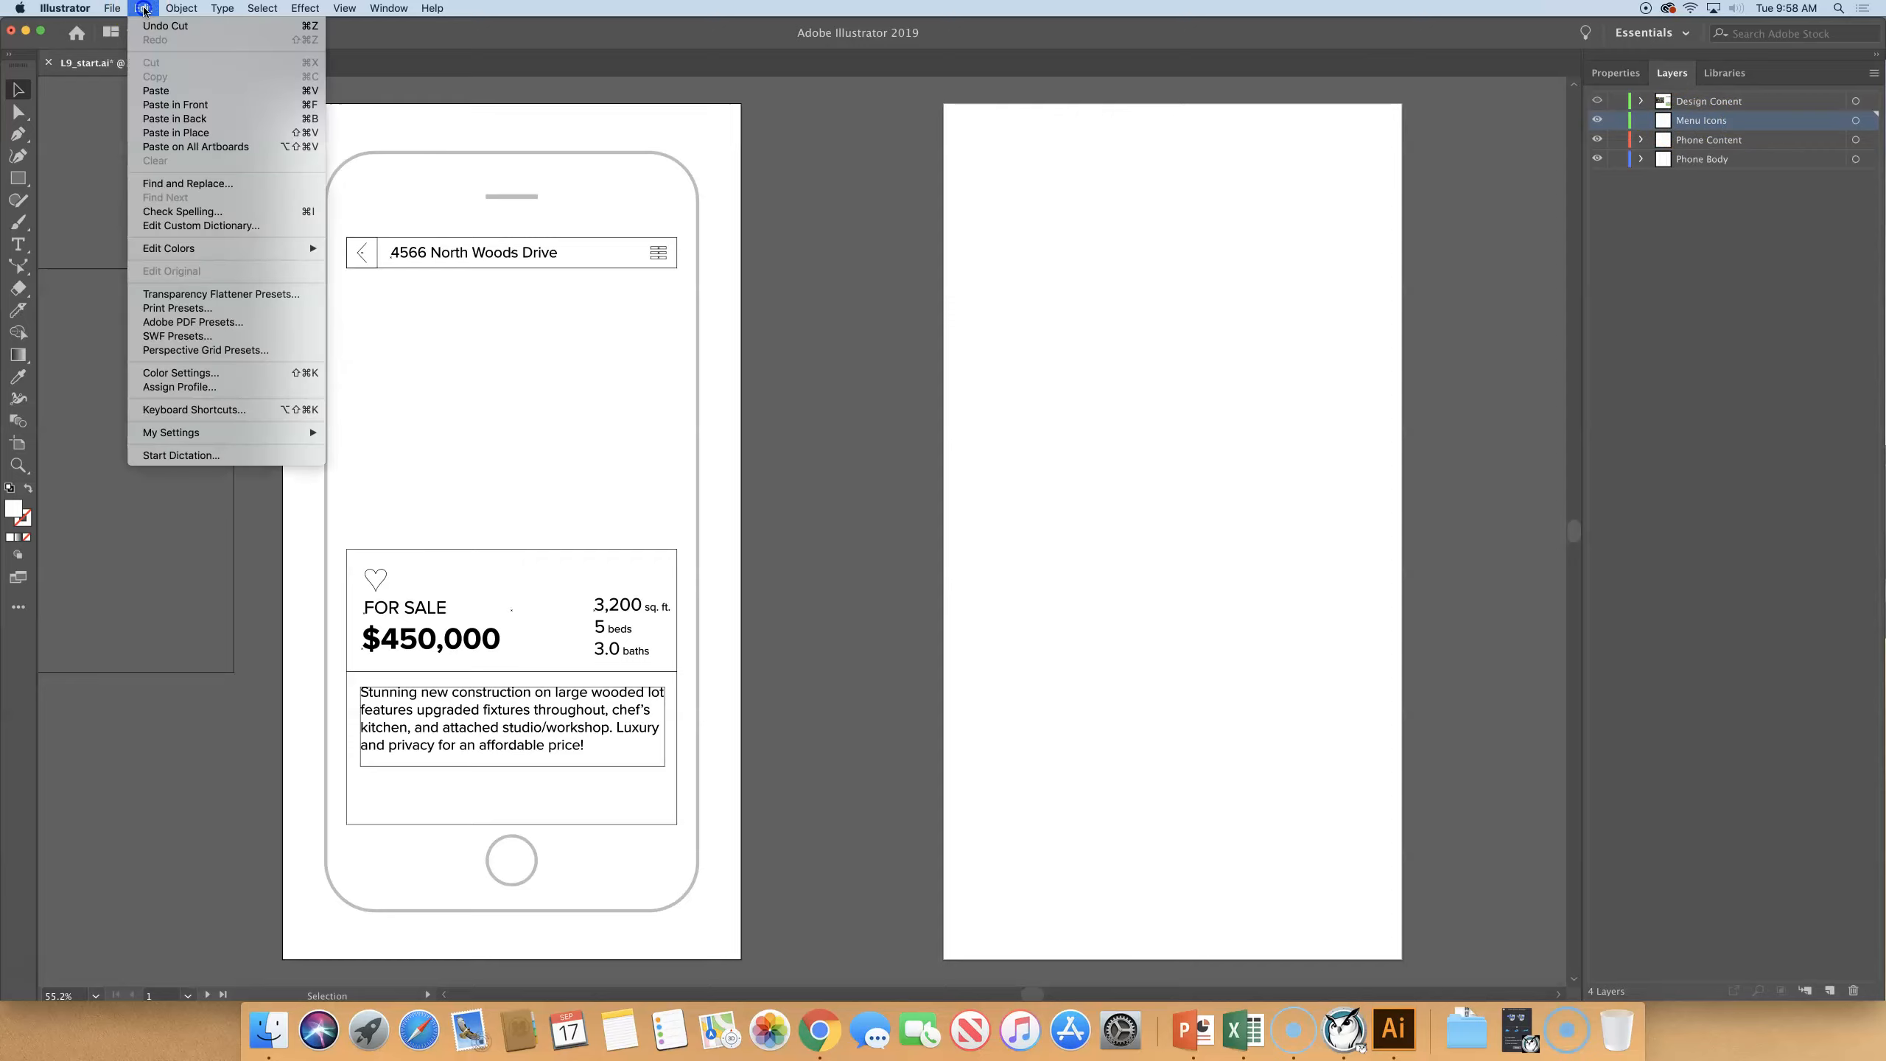
{"action": "left_click", "coordinate": [184, 133]}
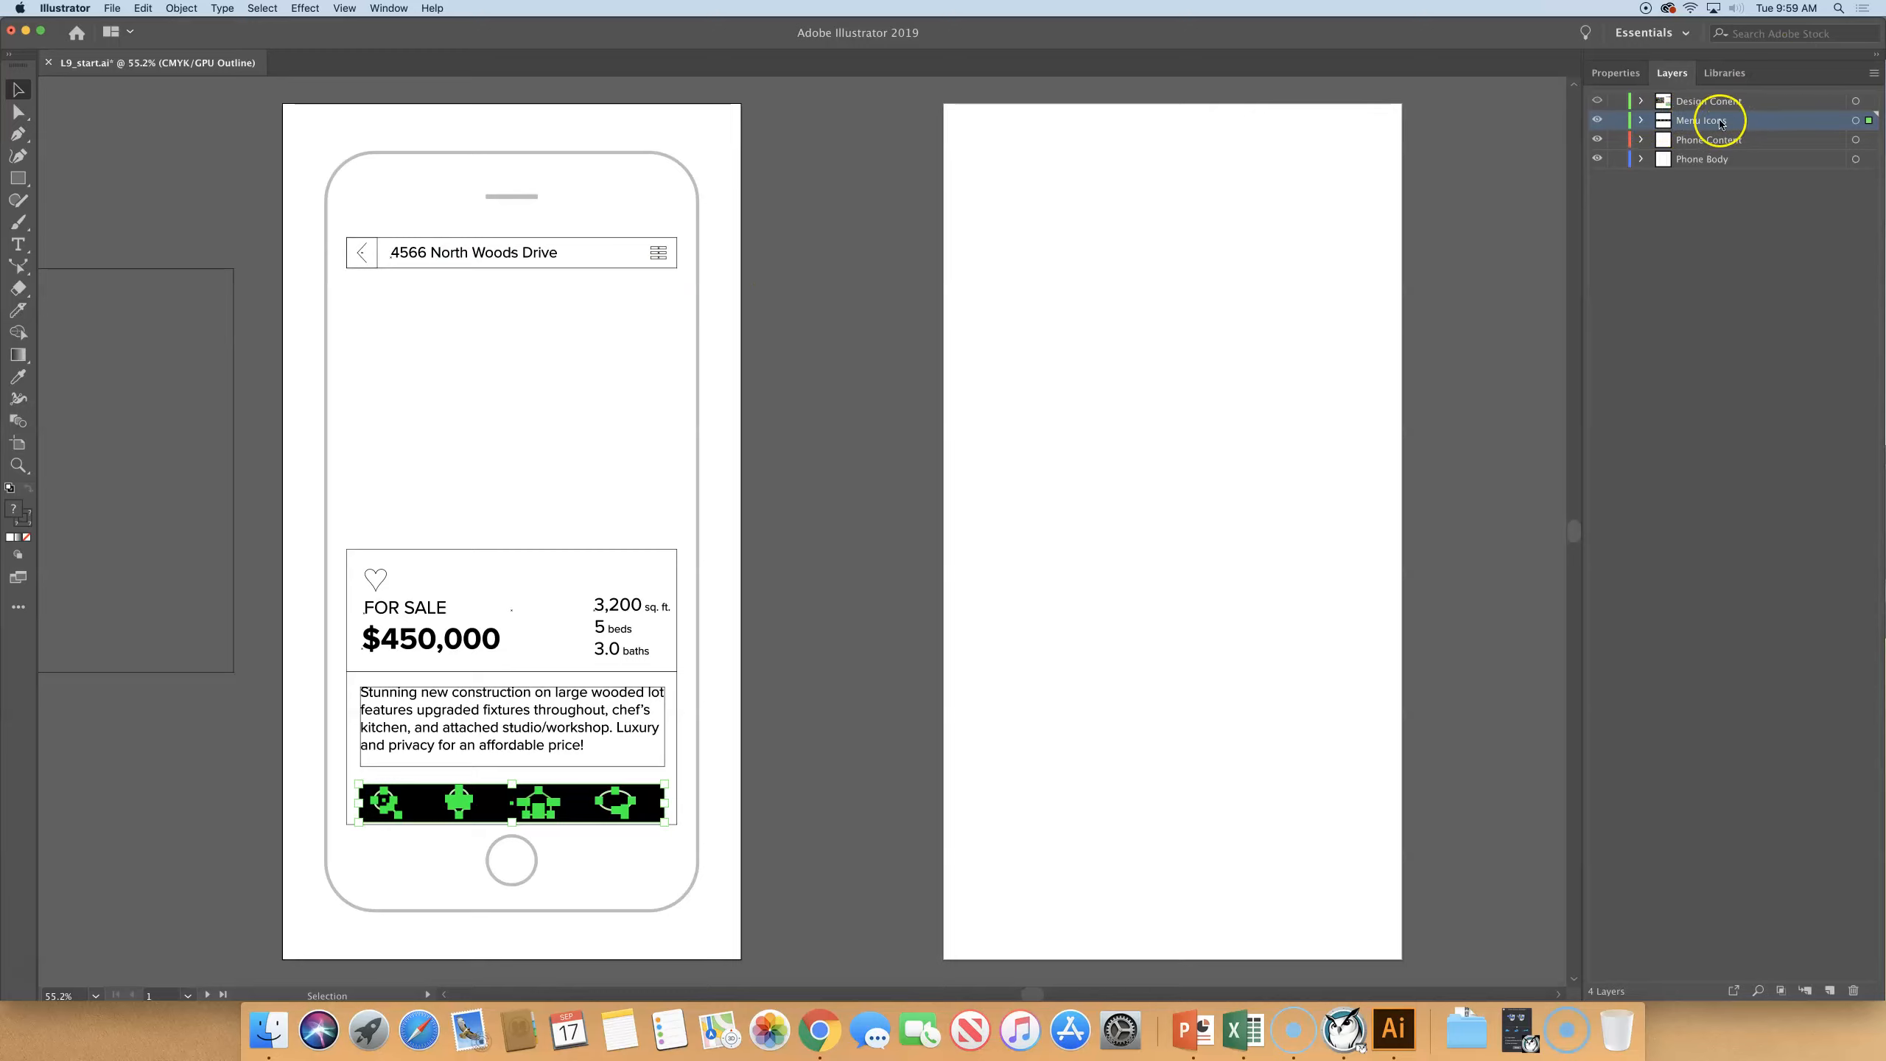
{"action": "left_click", "coordinate": [827, 389]}
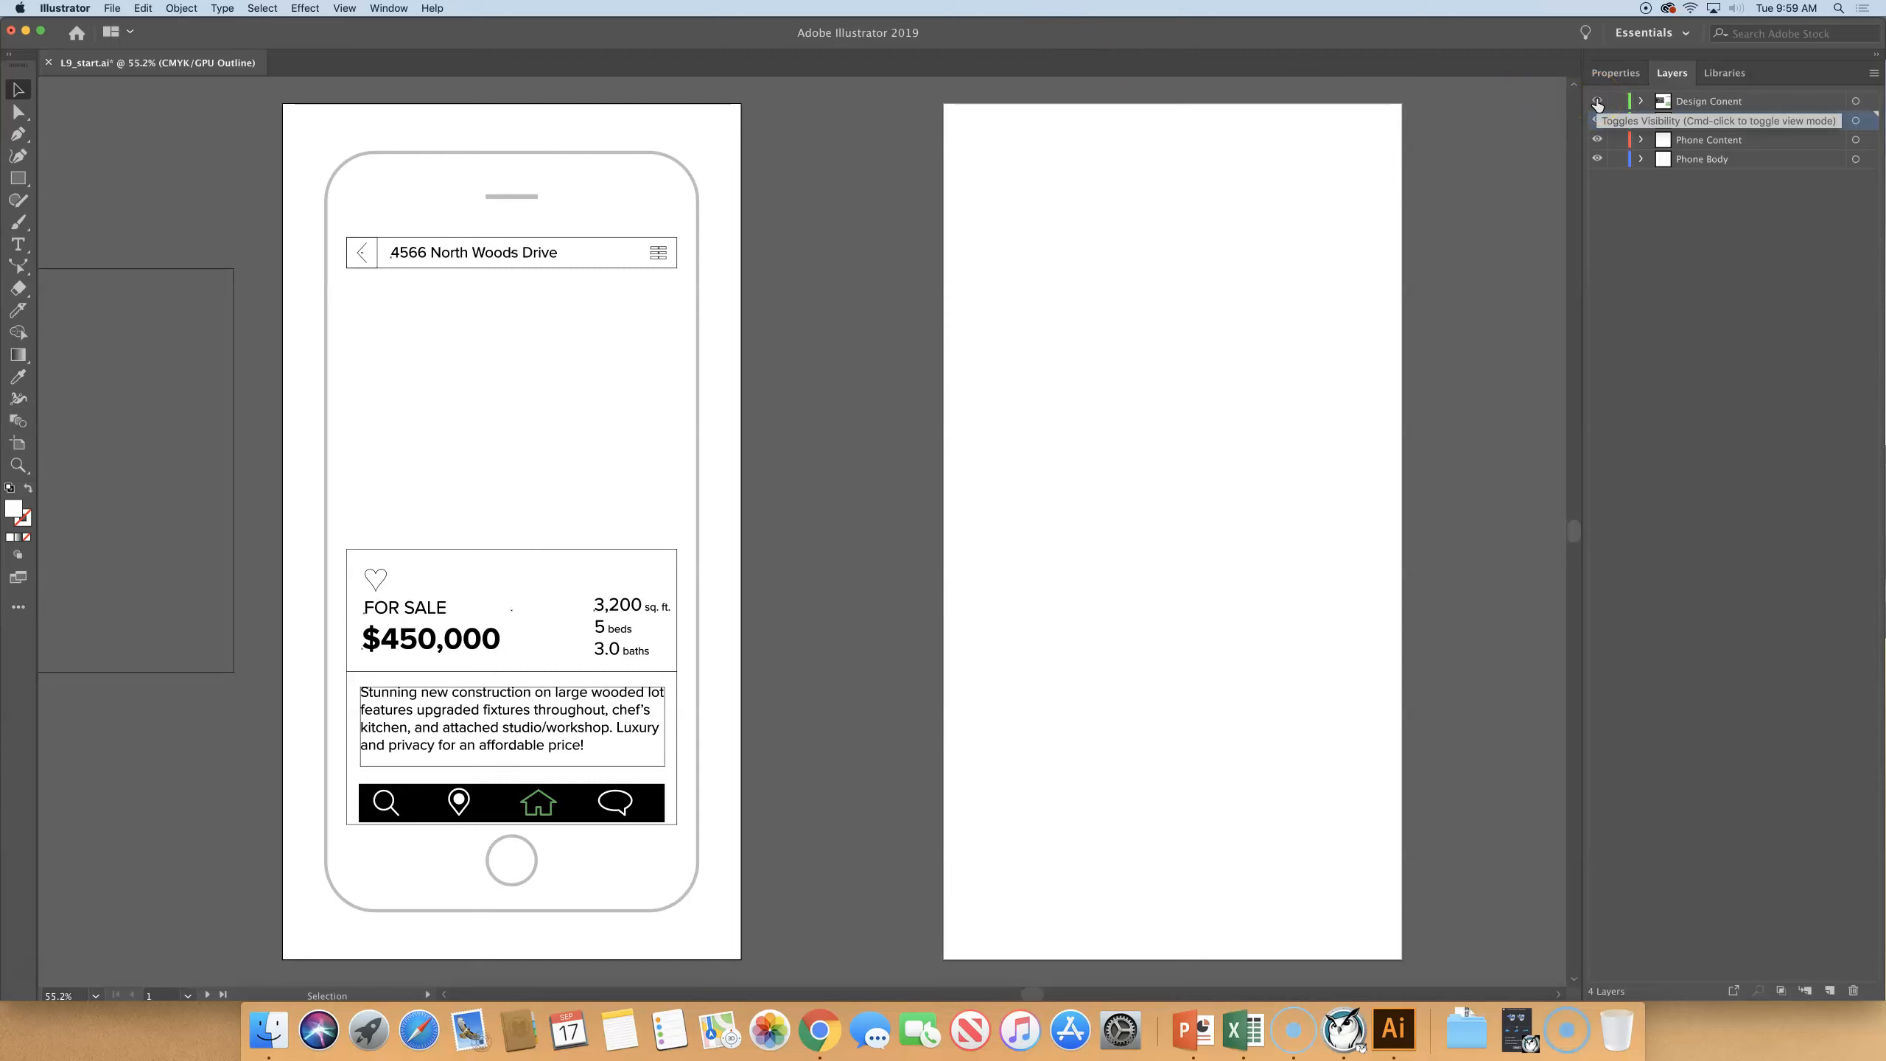
- Return the Design Conent layer to Preview mode, expand it and hide all the other layers
{"action": "key", "text": "super+y"}
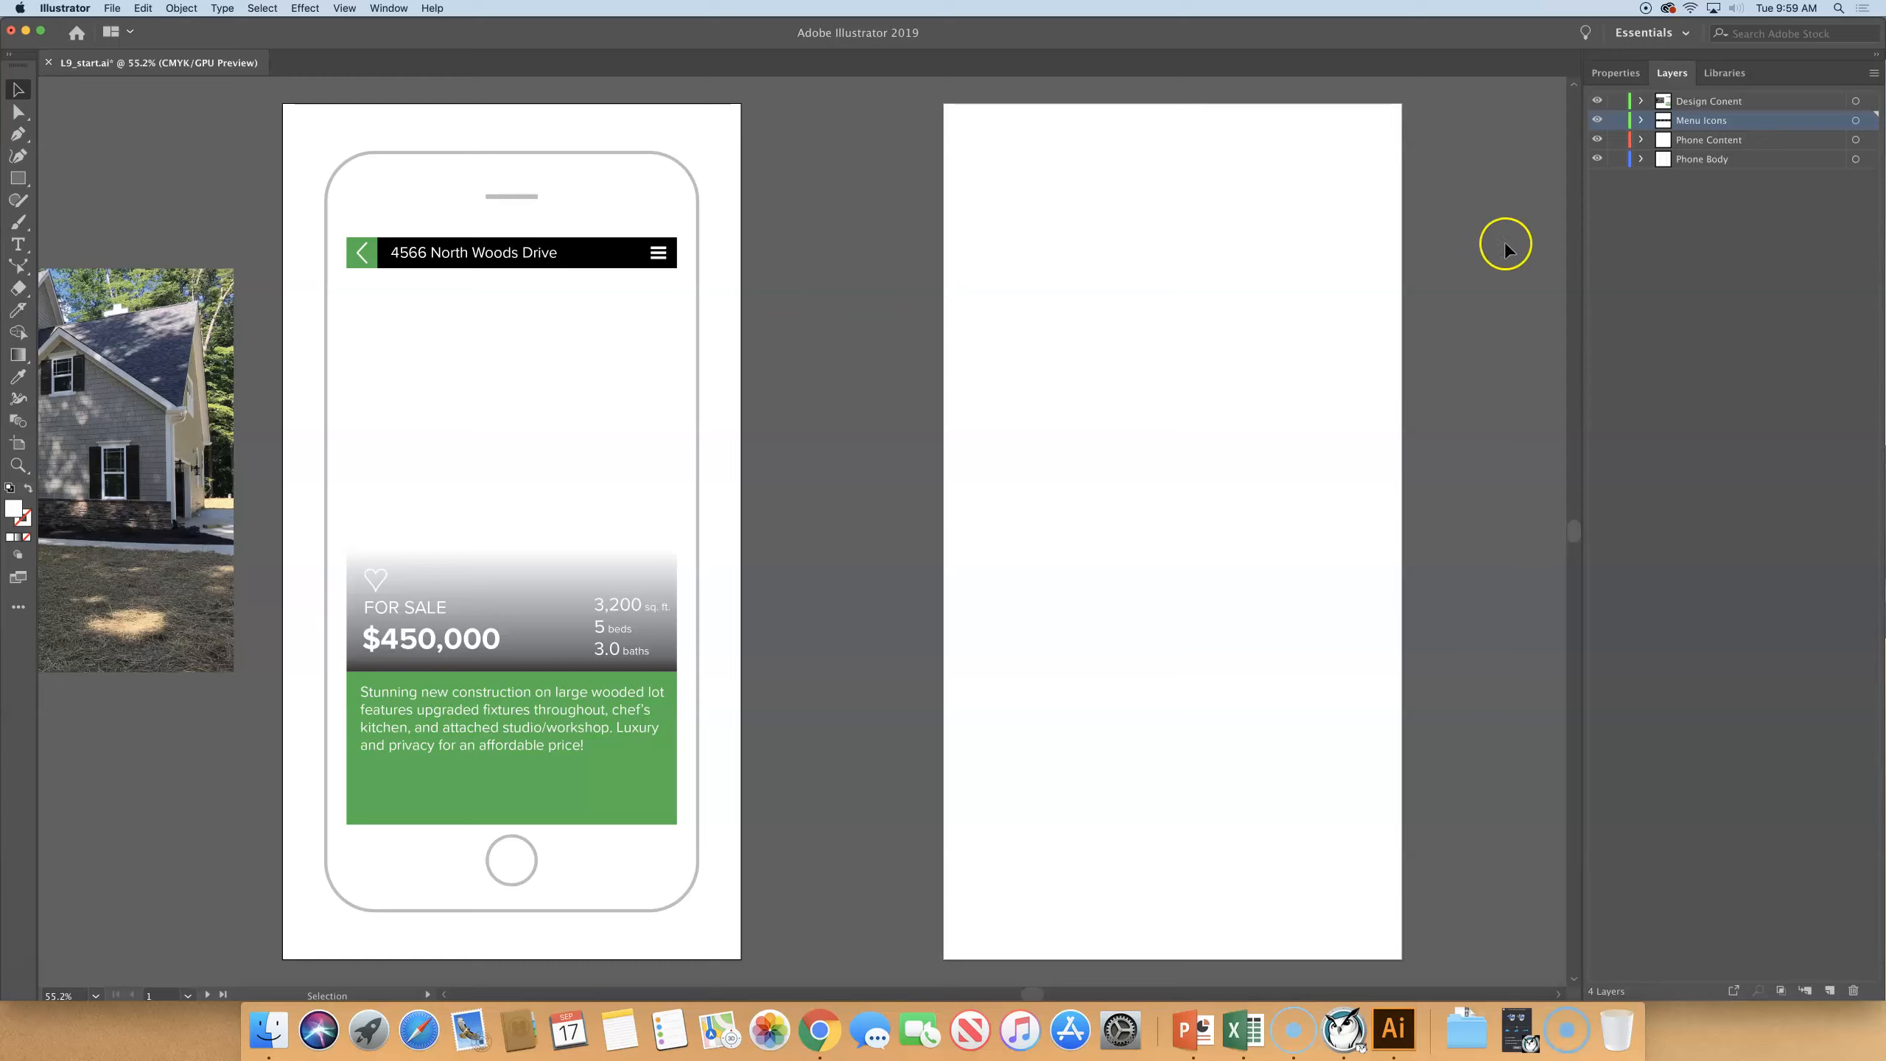
{"action": "left_click", "coordinate": [1639, 101]}
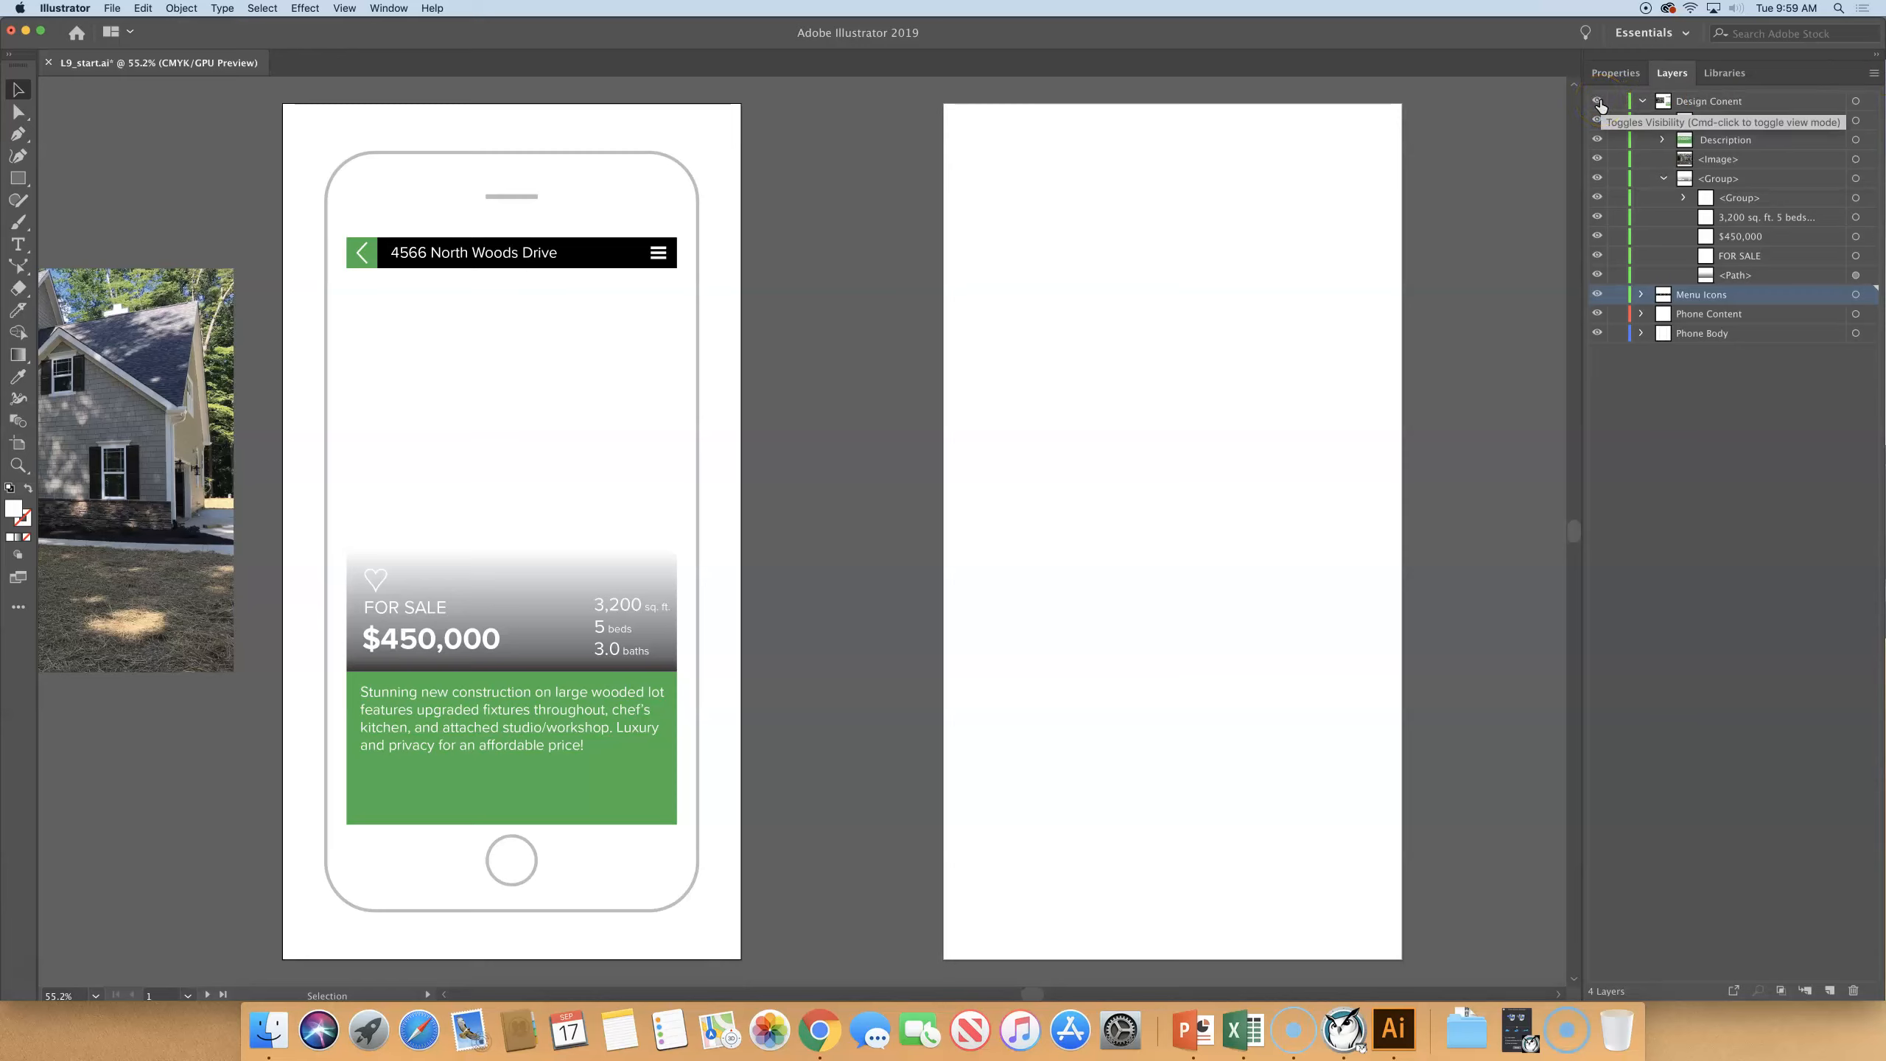
{"action": "left_click", "coordinate": [1598, 102], "text": "alt"}
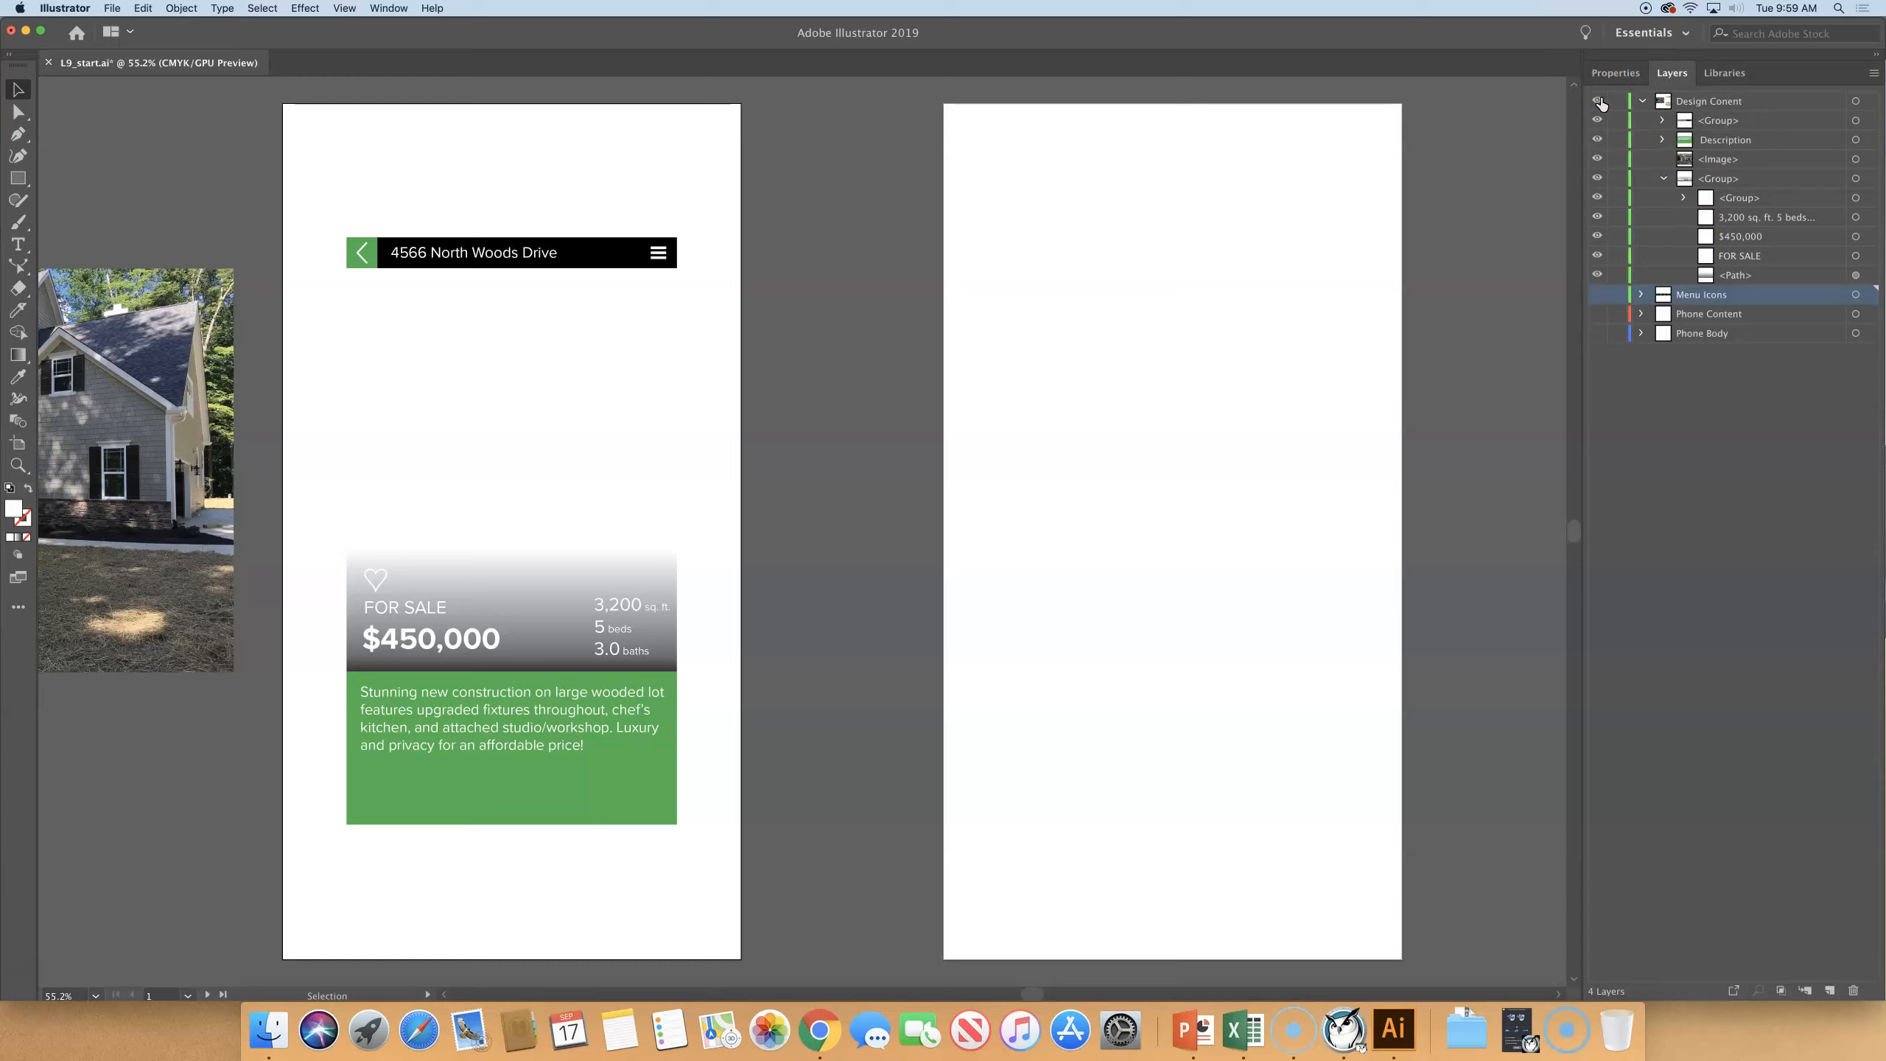
- Select the house photo lying beside the first artboard
{"action": "left_click", "coordinate": [479, 146]}
{"action": "left_click", "coordinate": [818, 360]}
{"action": "key", "text": "space"}
{"action": "left_click_drag", "start_coordinate": [488, 507], "coordinate": [653, 467]}
{"action": "left_click_drag", "start_coordinate": [534, 451], "coordinate": [554, 453]}
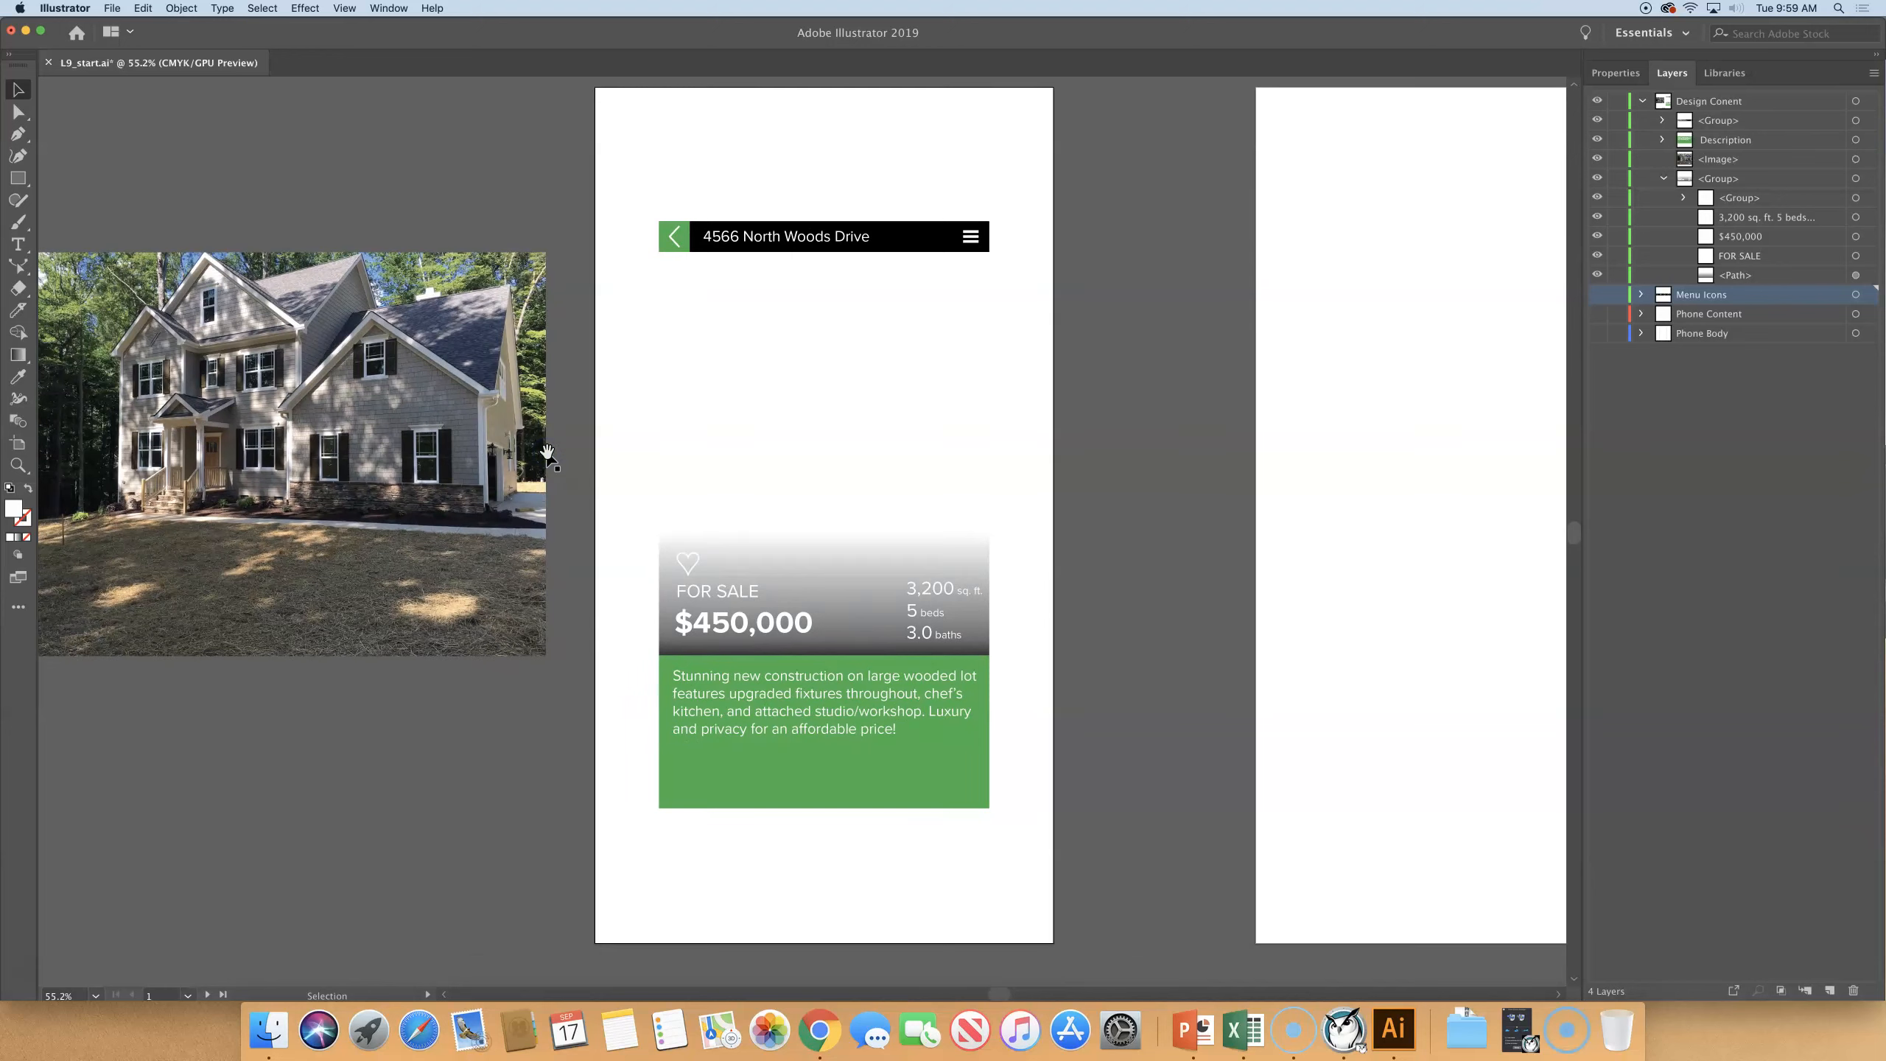
{"action": "left_click", "coordinate": [16, 90]}
{"action": "left_click", "coordinate": [232, 313]}
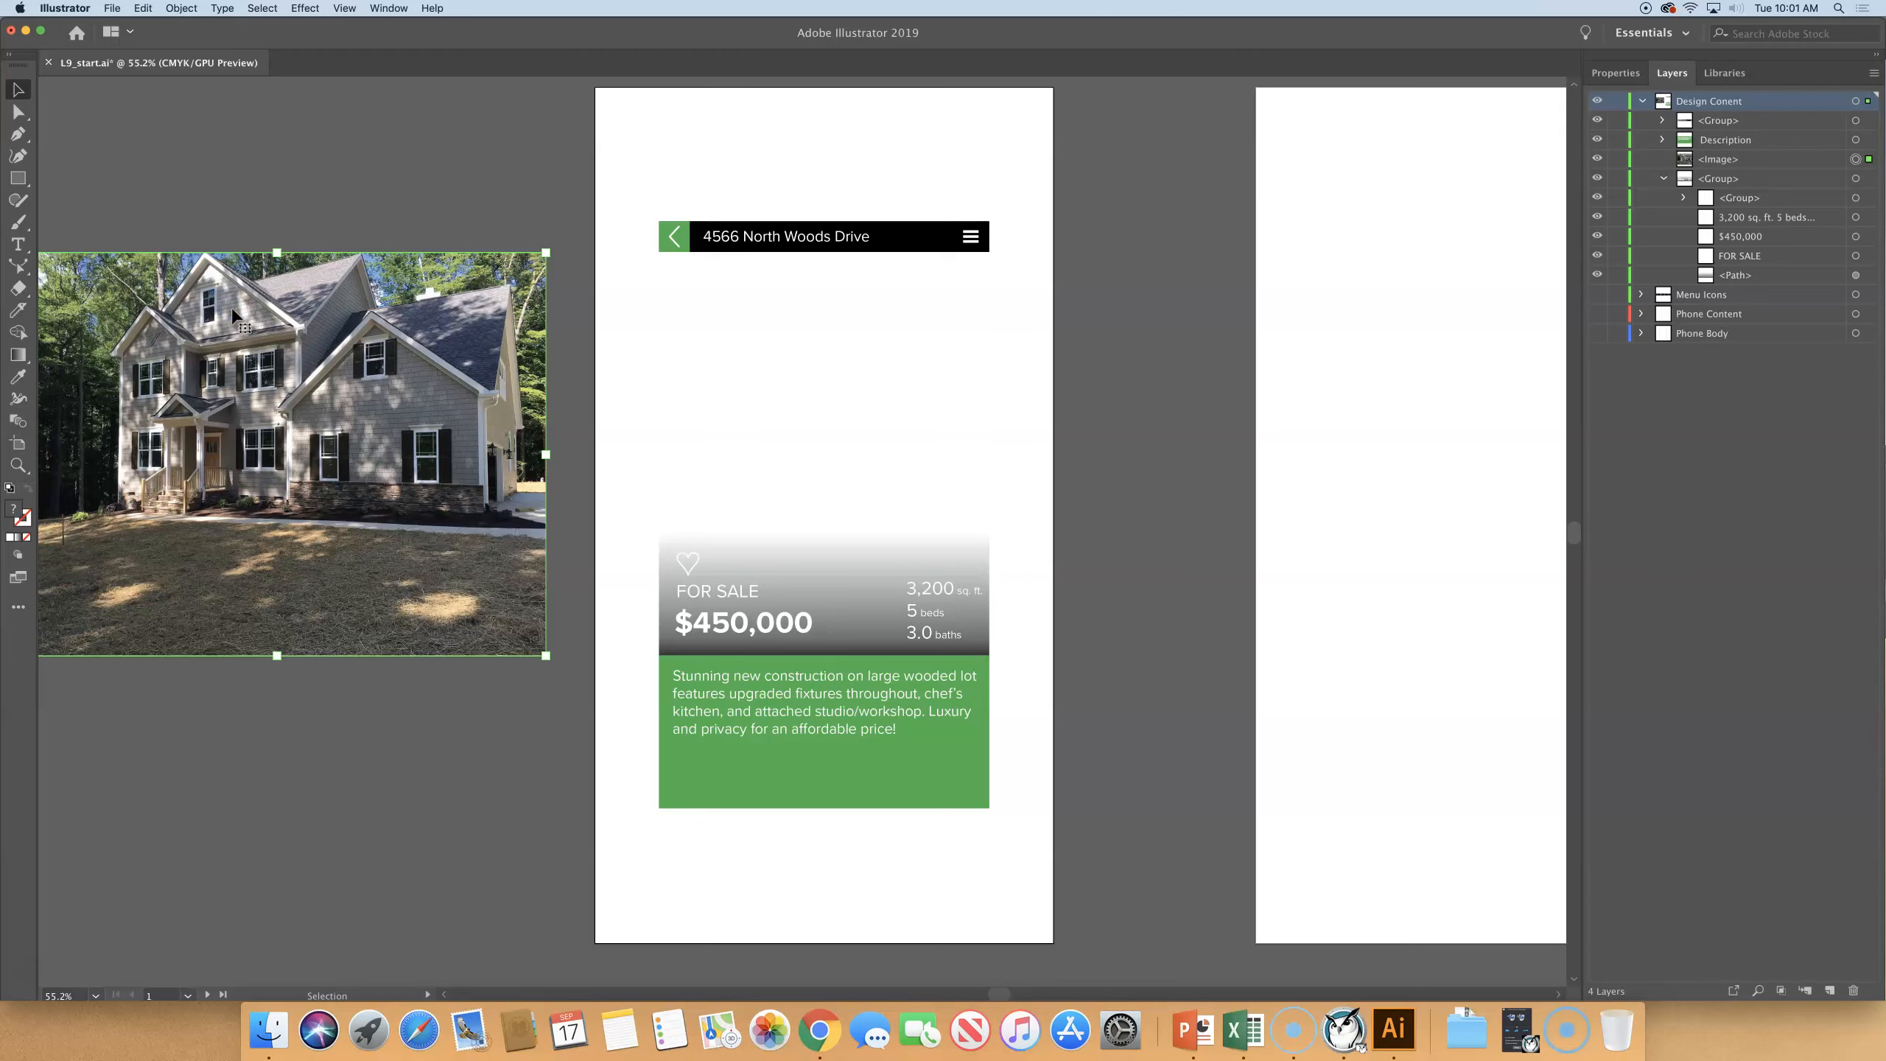
{"action": "left_click", "coordinate": [232, 310], "text": "shift"}
{"action": "left_click", "coordinate": [360, 320]}
{"action": "left_click_drag", "start_coordinate": [358, 364], "coordinate": [511, 348]}
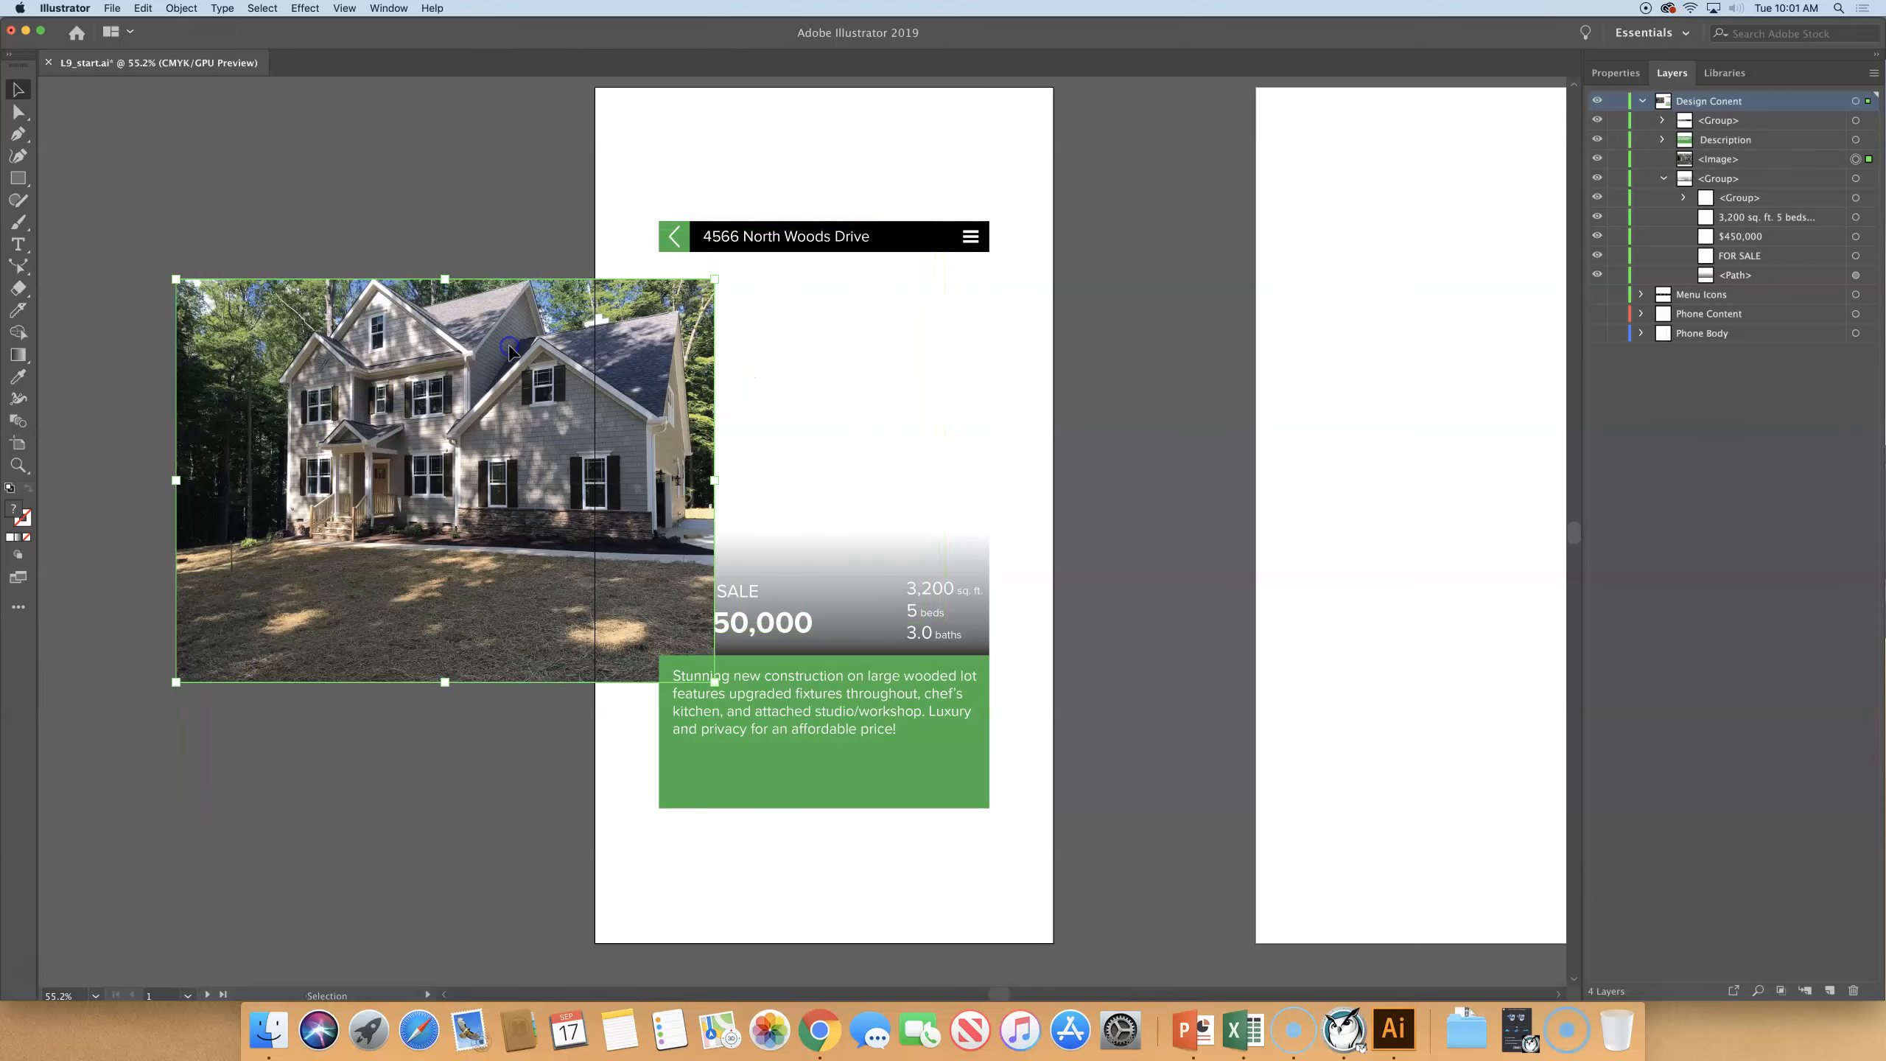
{"action": "key", "text": "super+z"}
{"action": "left_click", "coordinate": [475, 344]}
{"action": "left_click", "coordinate": [686, 351]}
{"action": "left_click_drag", "start_coordinate": [393, 417], "coordinate": [914, 490]}
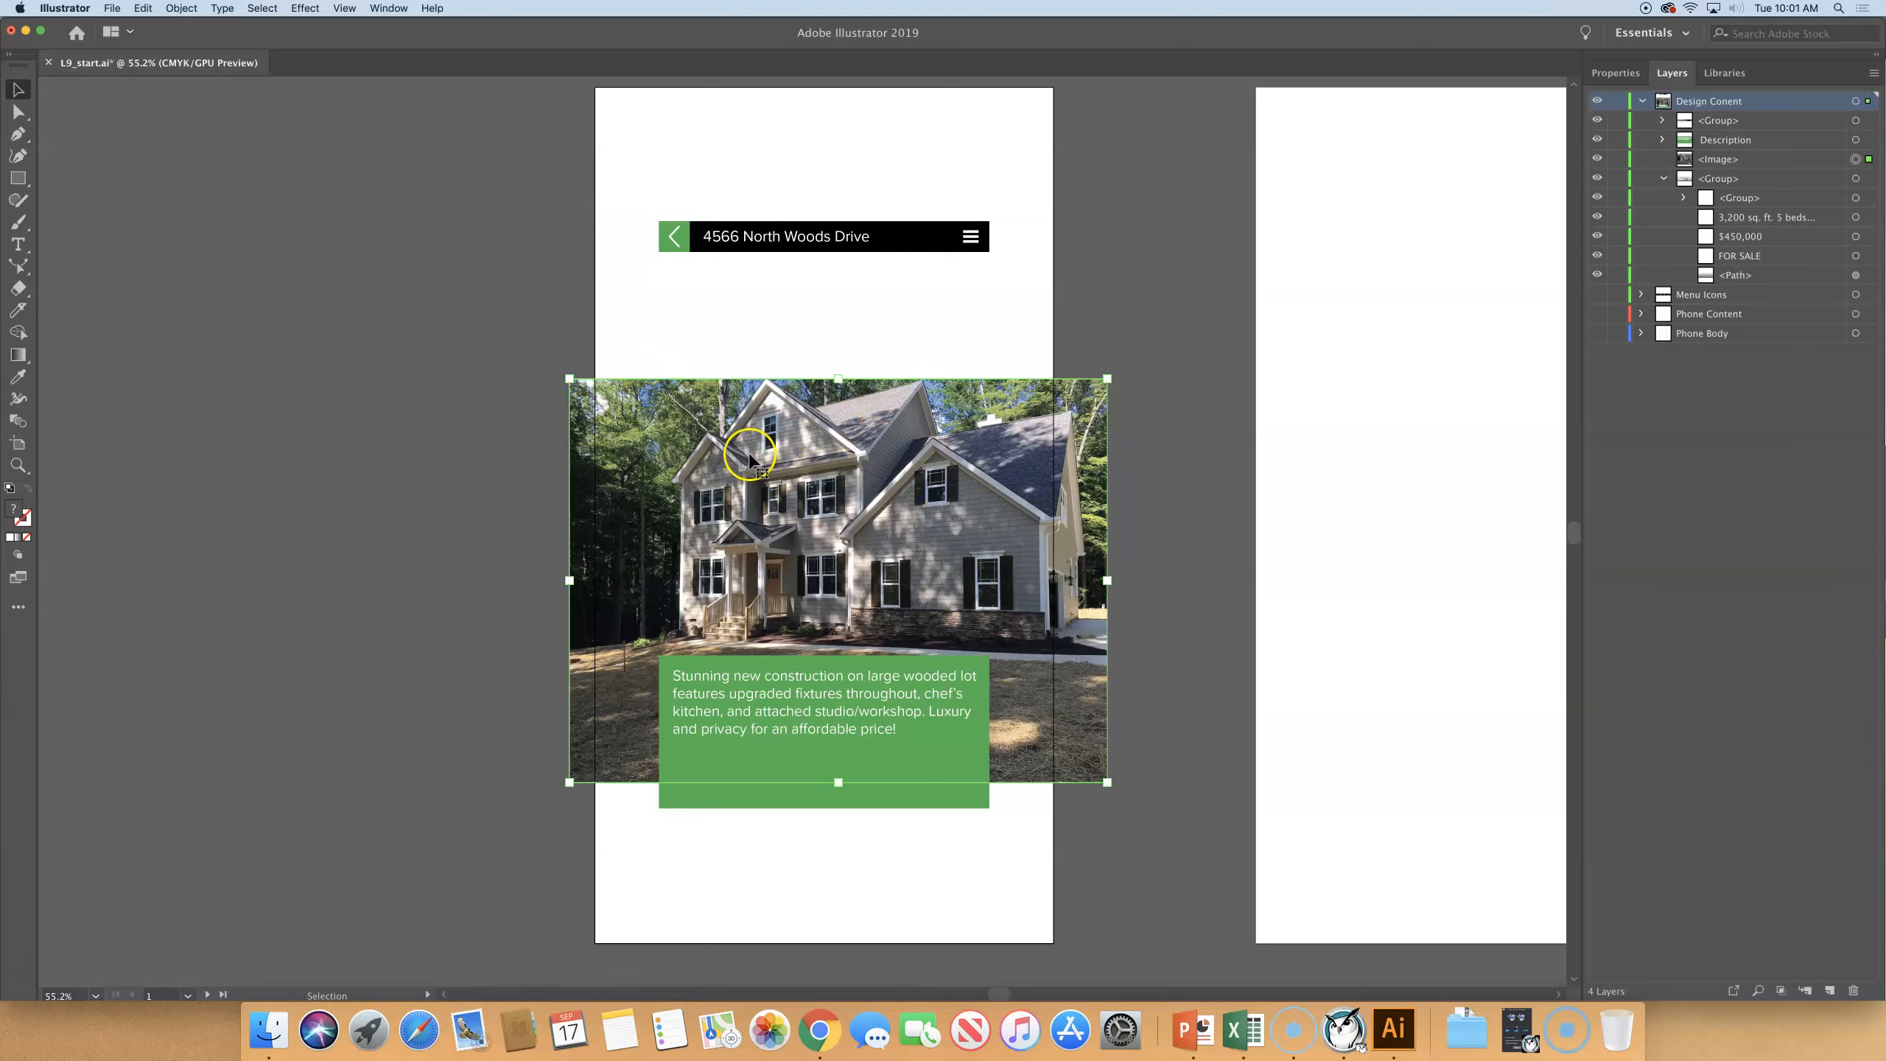
{"action": "key", "text": "super+z"}
- Move the house photo between the address header and the green description box, and send it to the back of its layer
{"action": "left_click_drag", "start_coordinate": [420, 375], "coordinate": [959, 377]}
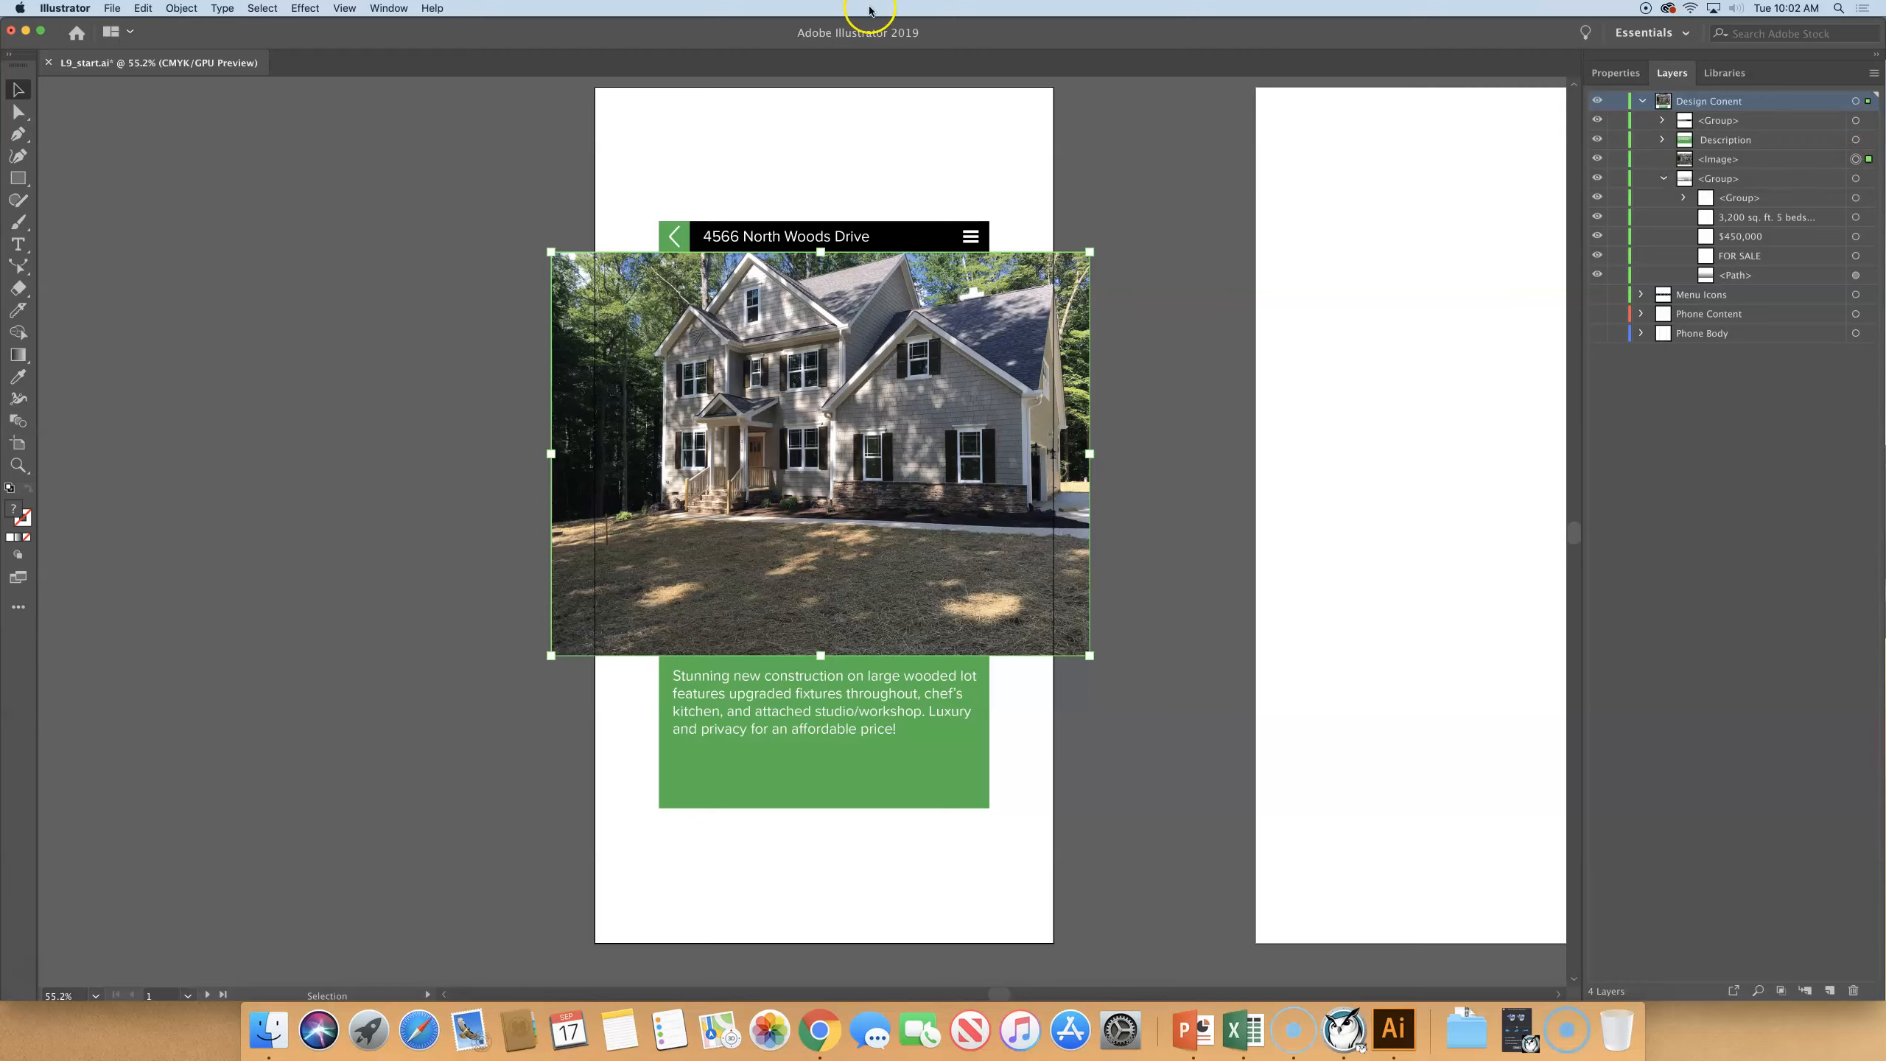
{"action": "left_click", "coordinate": [181, 8]}
{"action": "mouse_move", "coordinate": [186, 40]}
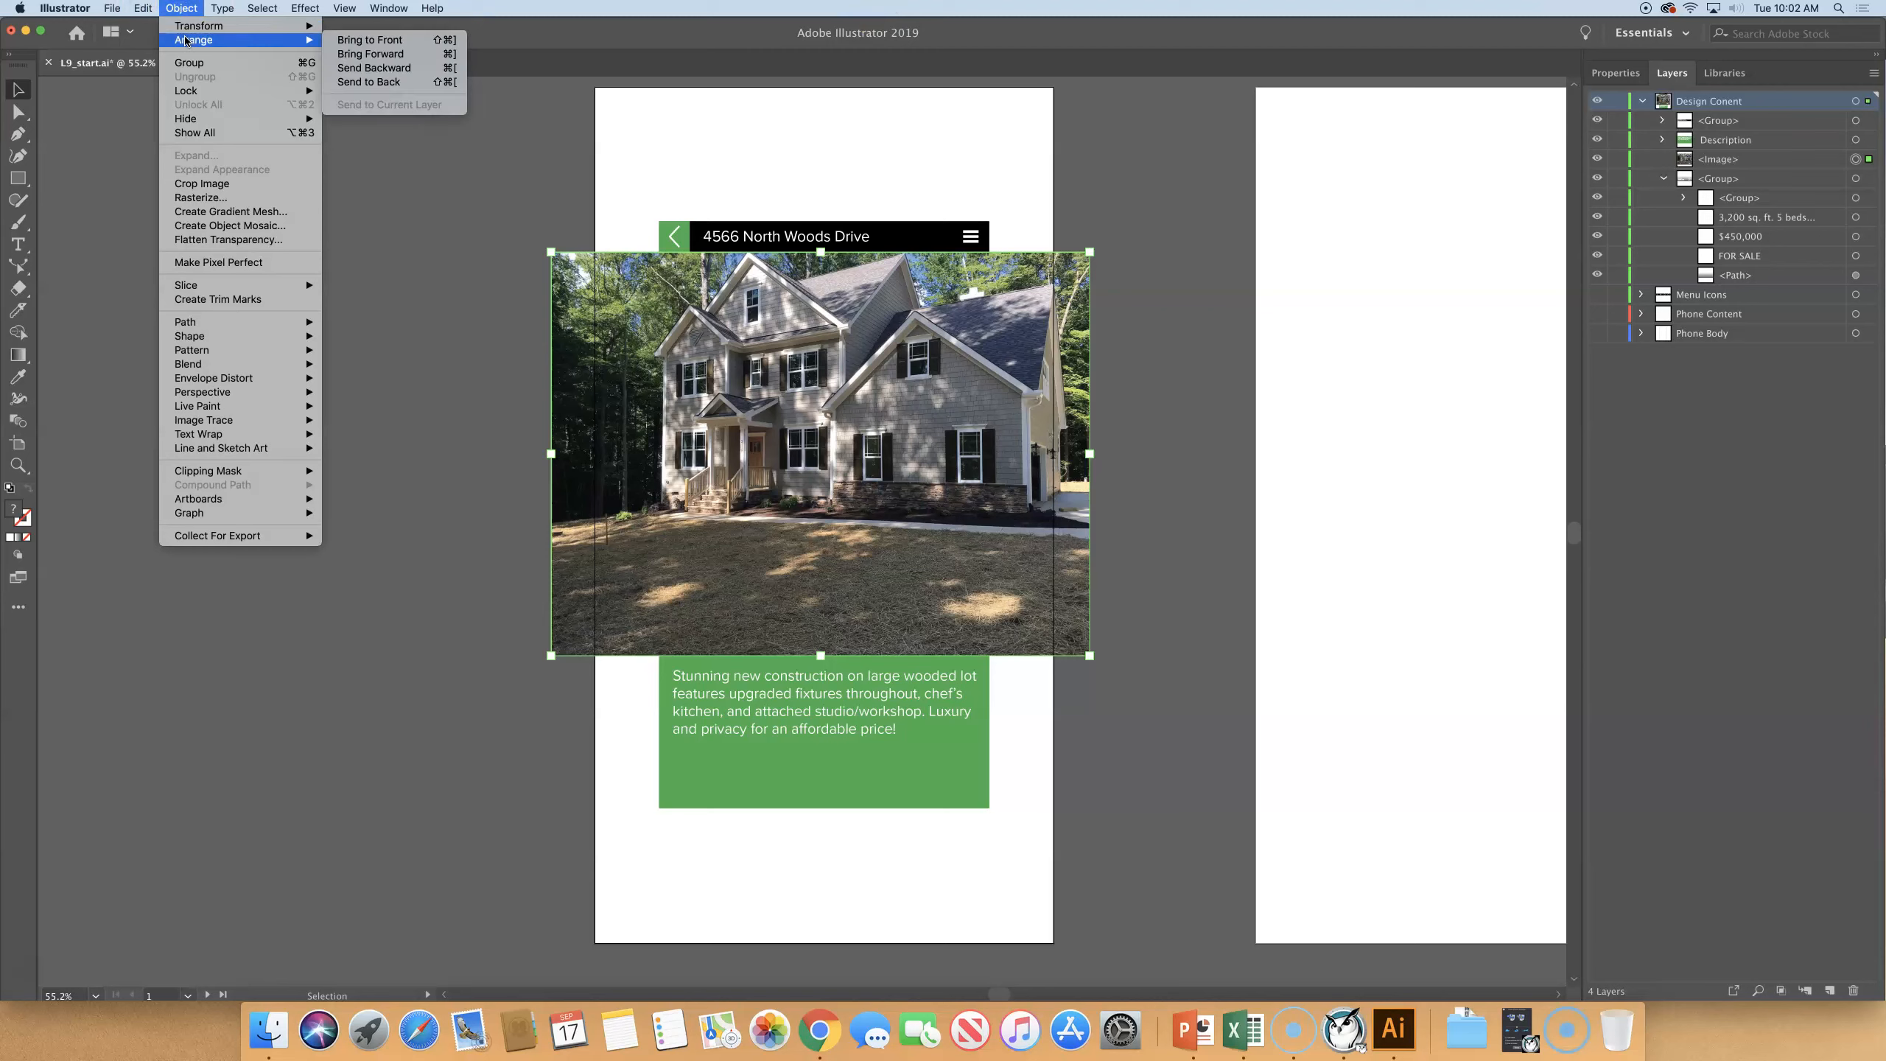
{"action": "left_click", "coordinate": [341, 82]}
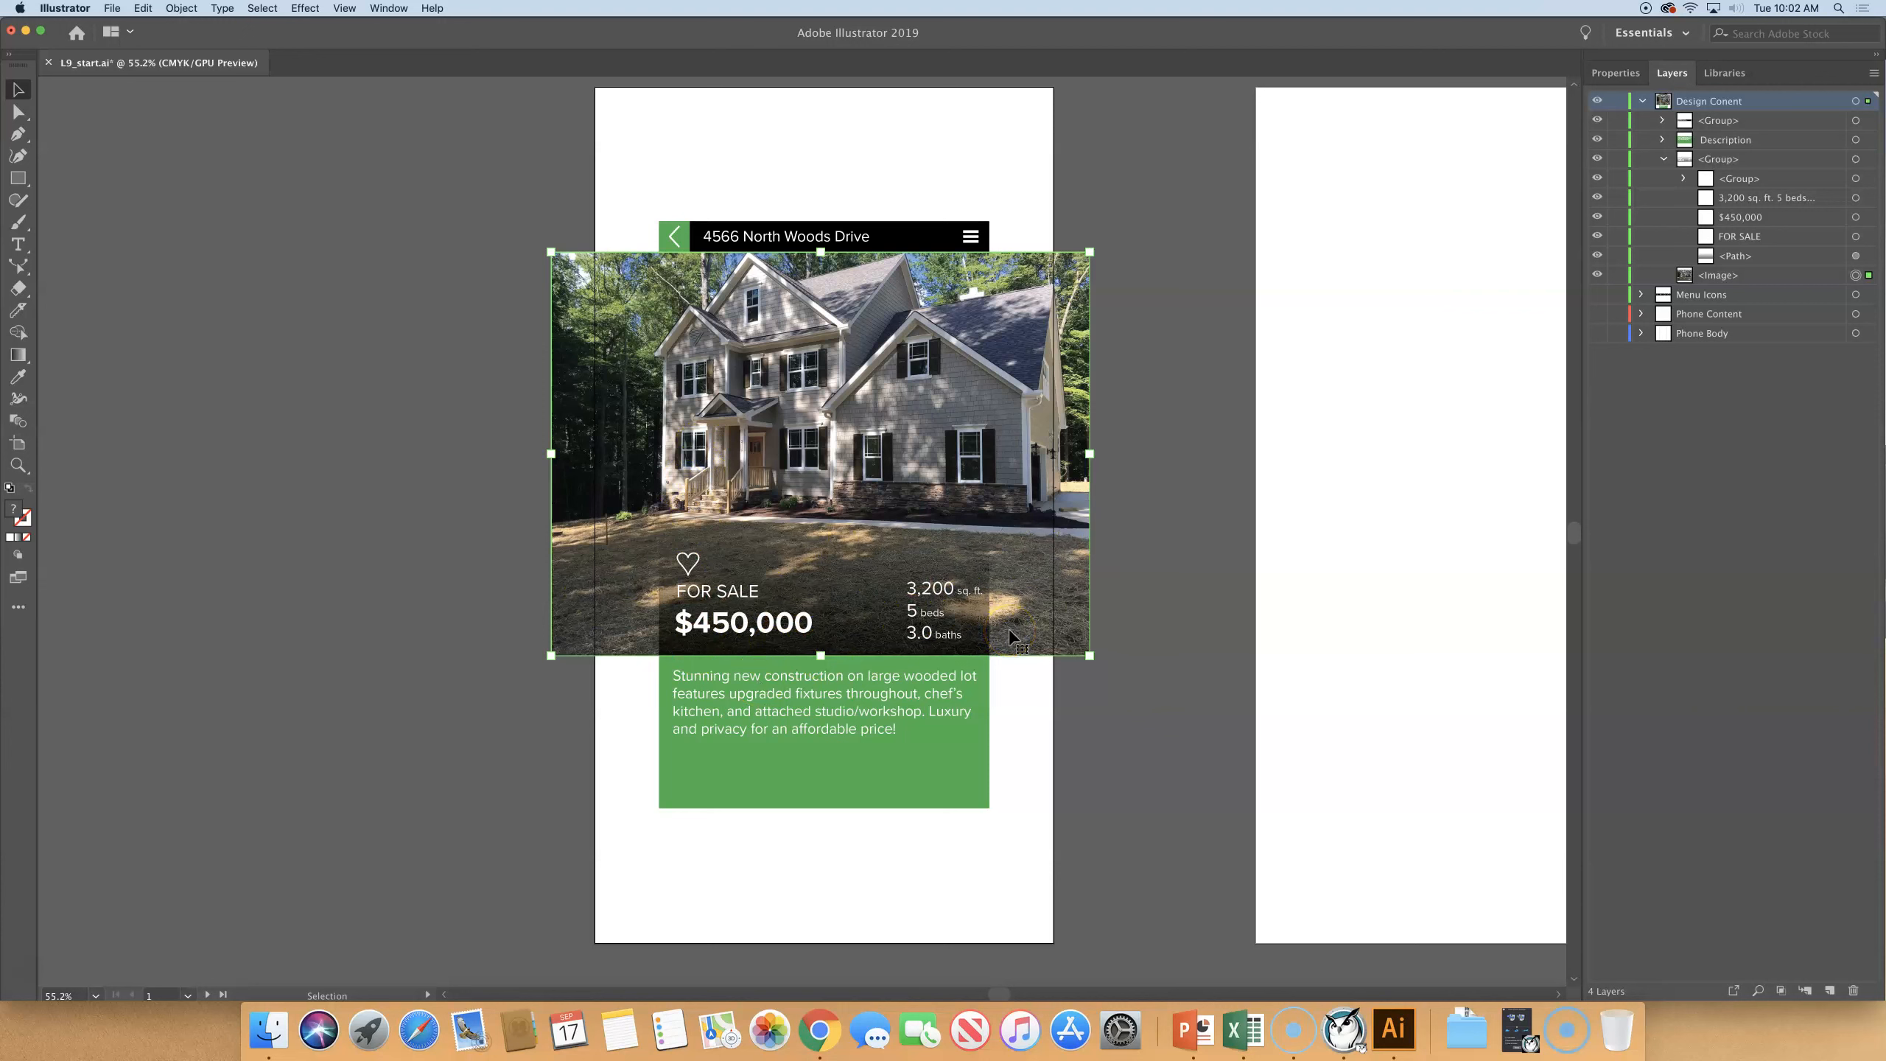
{"action": "left_click", "coordinate": [508, 745]}
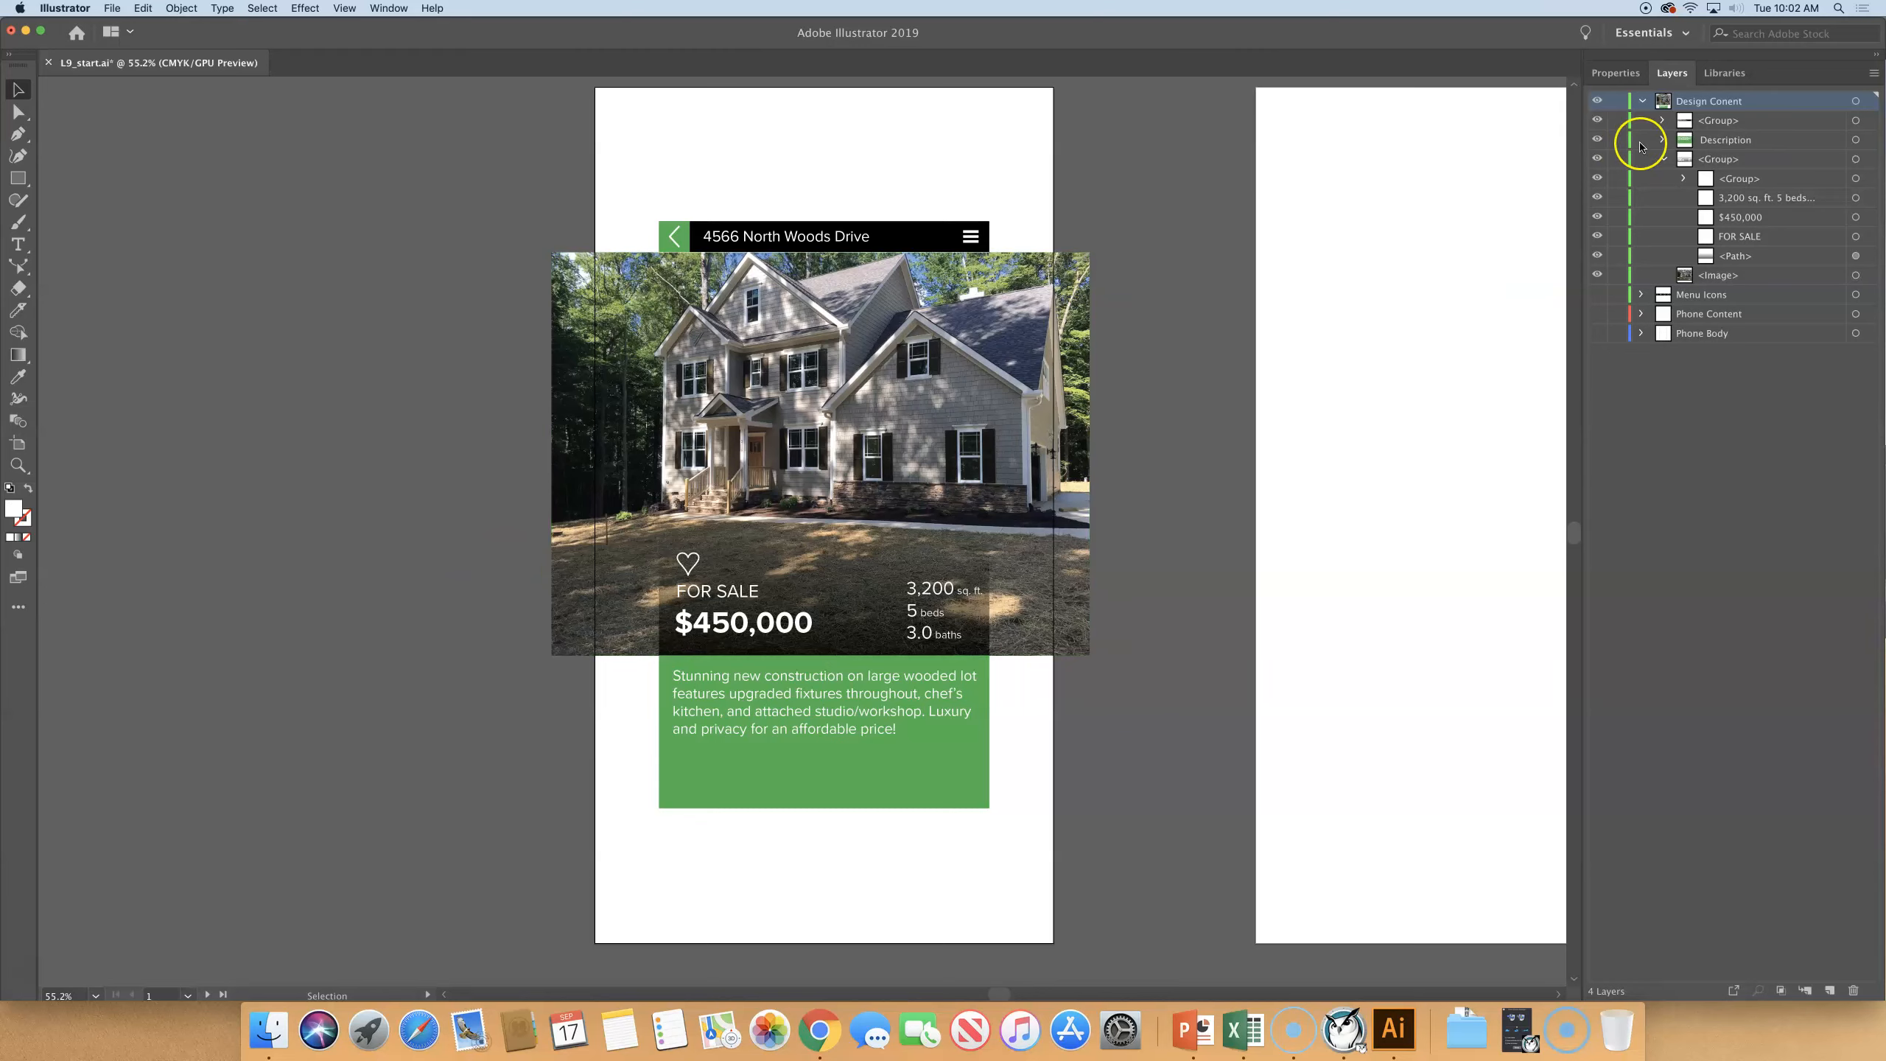
- Collapse the Design Conent layer and show all the hidden layers again
{"action": "left_click", "coordinate": [1643, 102]}
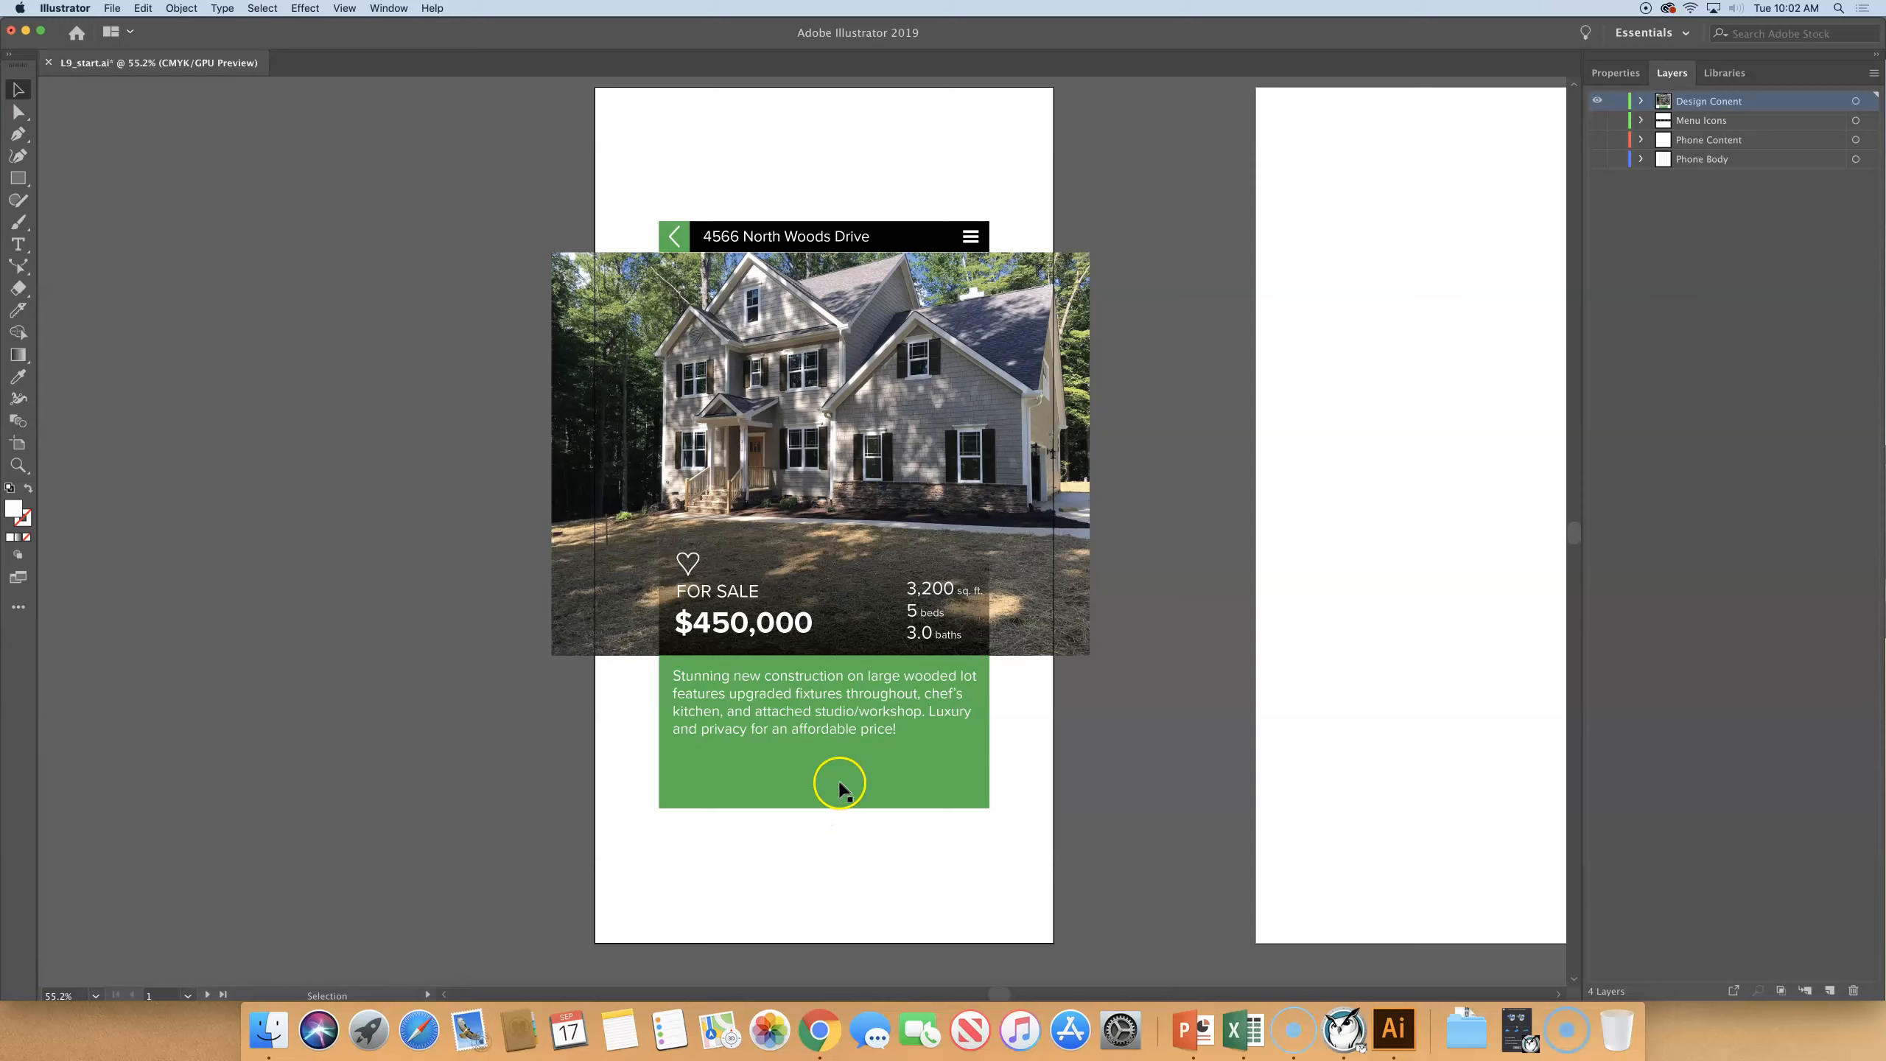
{"action": "left_click", "coordinate": [1874, 76]}
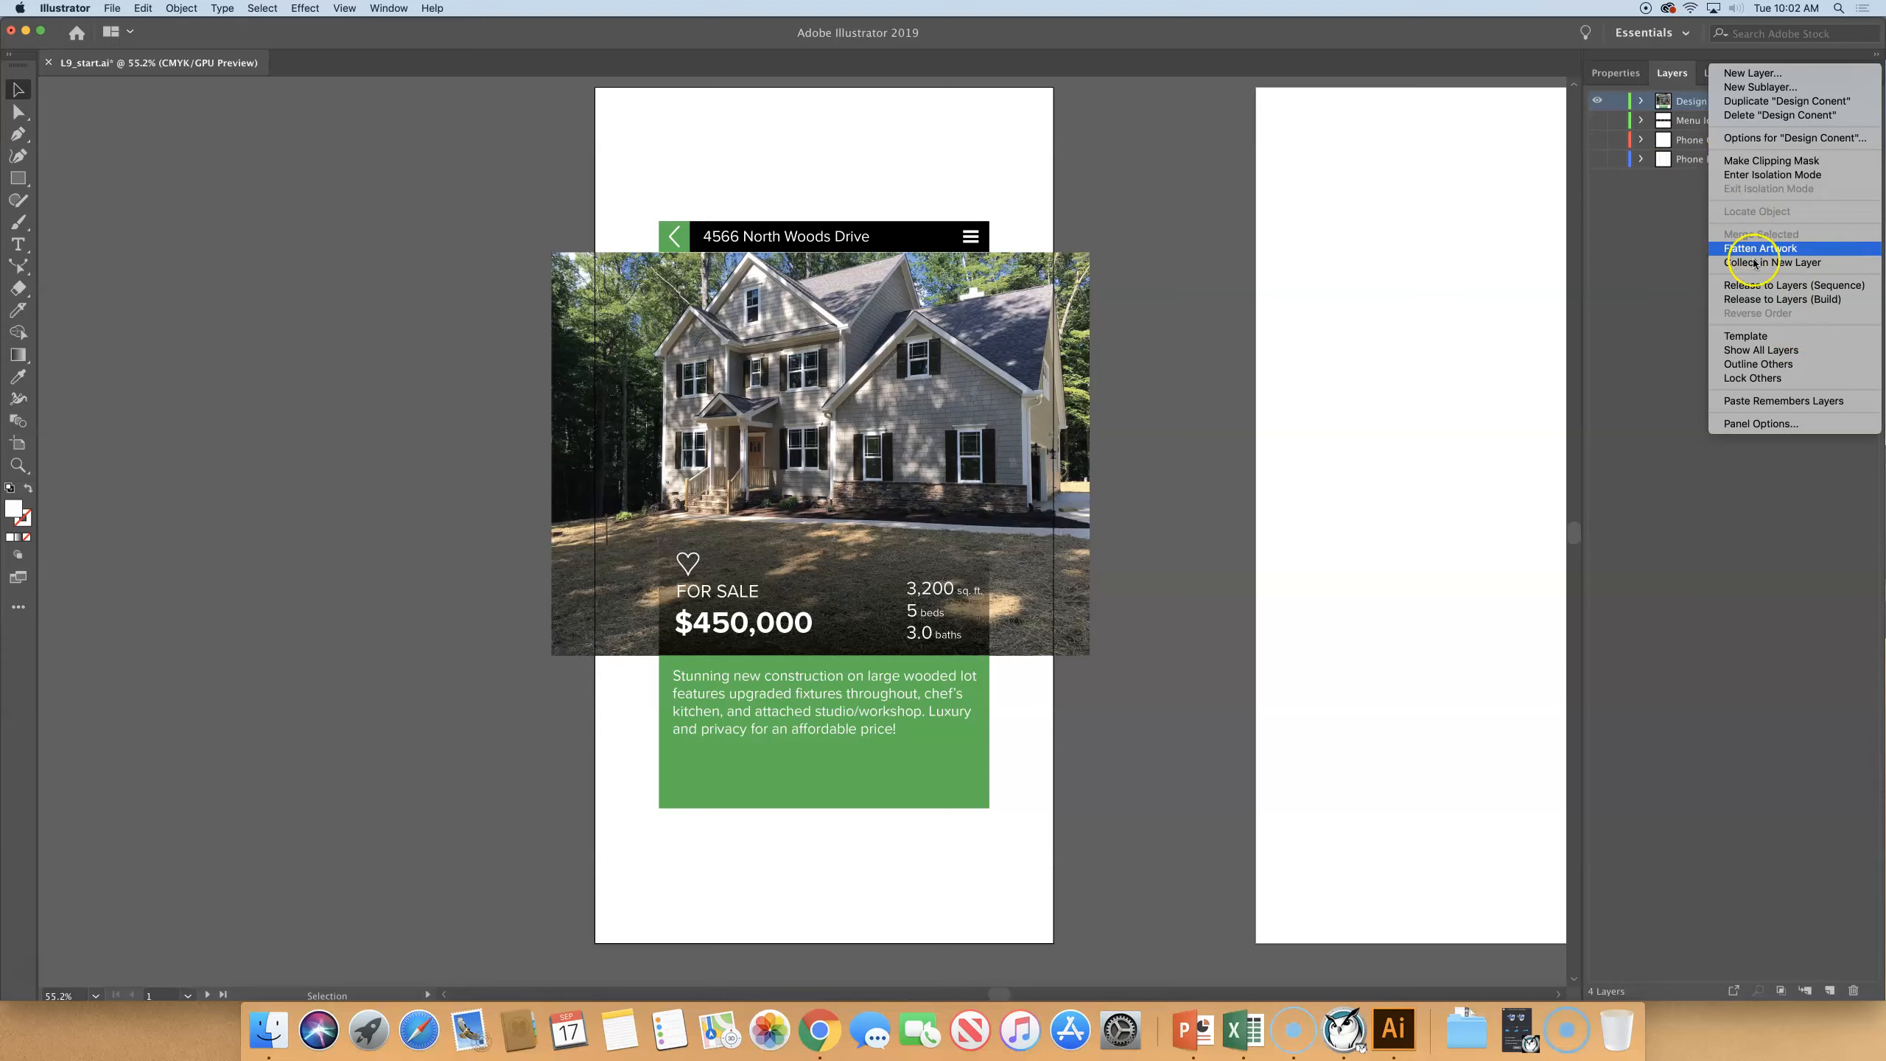
{"action": "left_click", "coordinate": [1759, 364]}
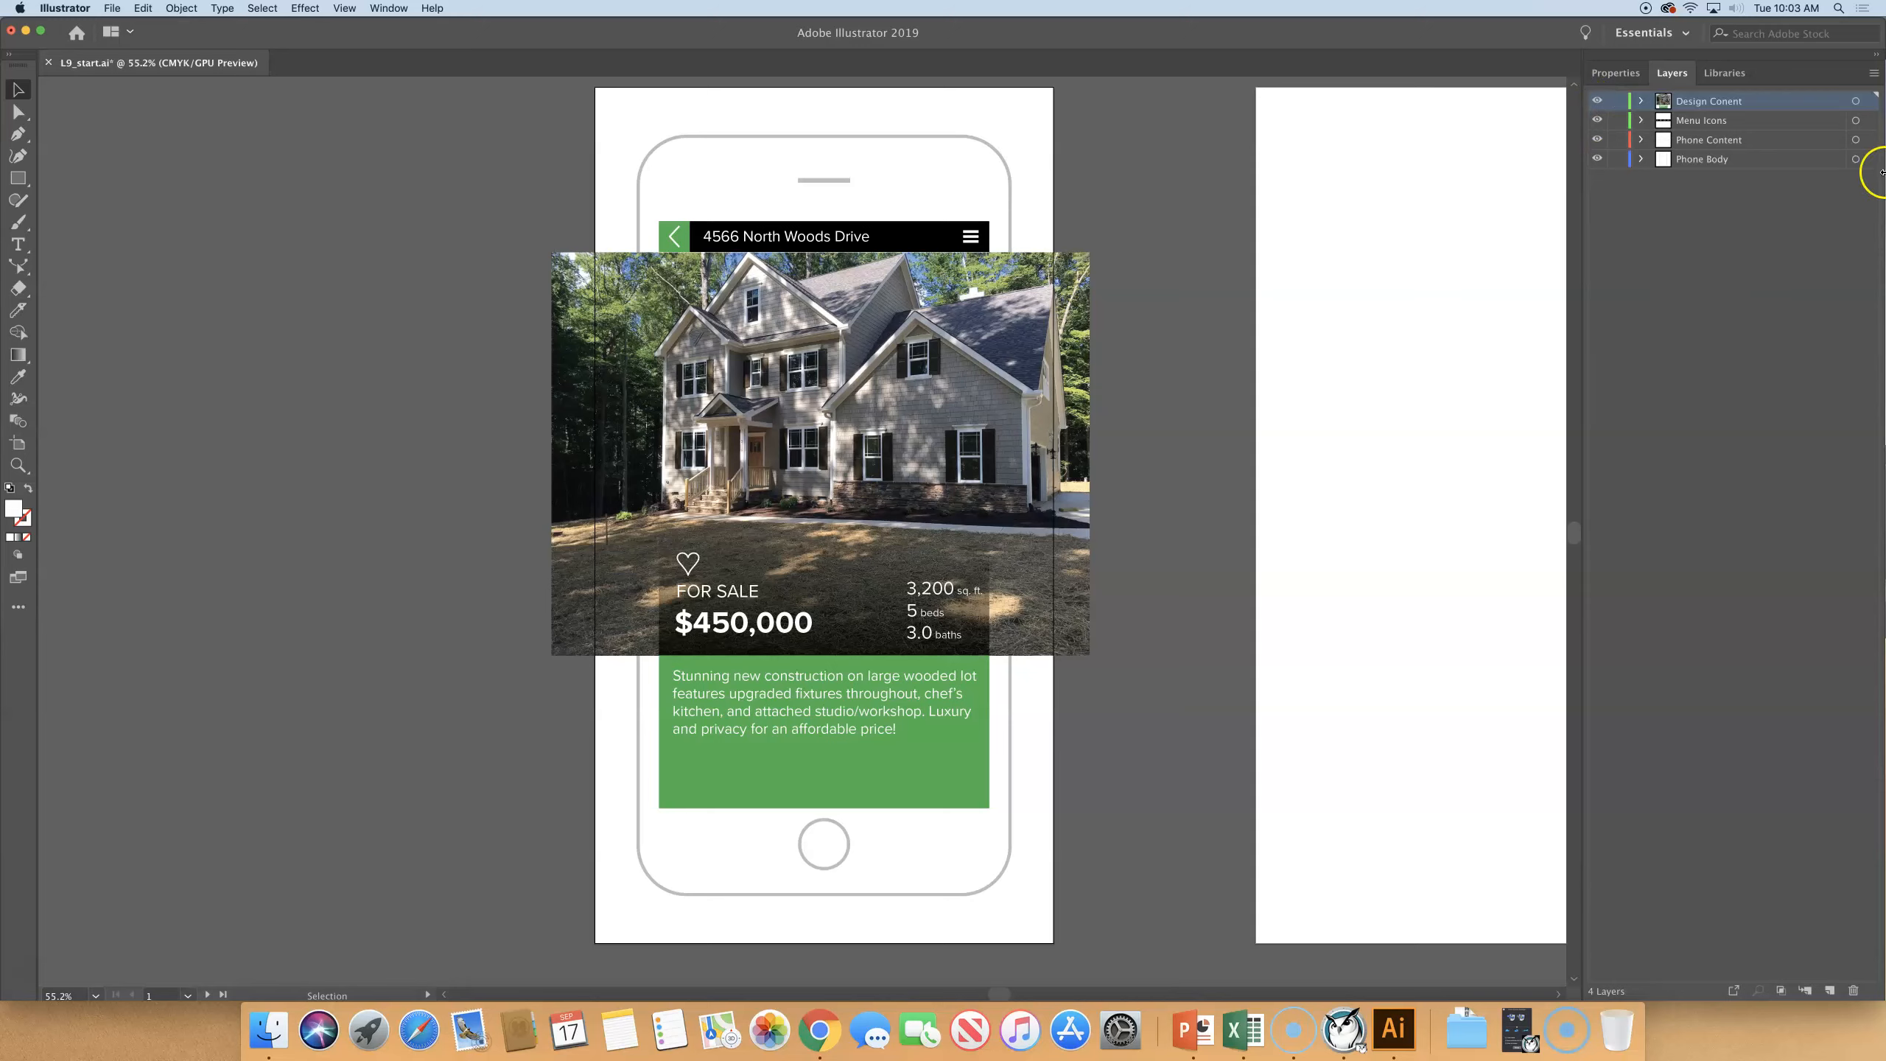
- Nest the Design Conent and Menu Icons layers inside the Phone Content layer, above Main Menu, and collapse Phone Content
{"action": "left_click", "coordinate": [1768, 103]}
{"action": "left_click", "coordinate": [1767, 121], "text": "shift"}
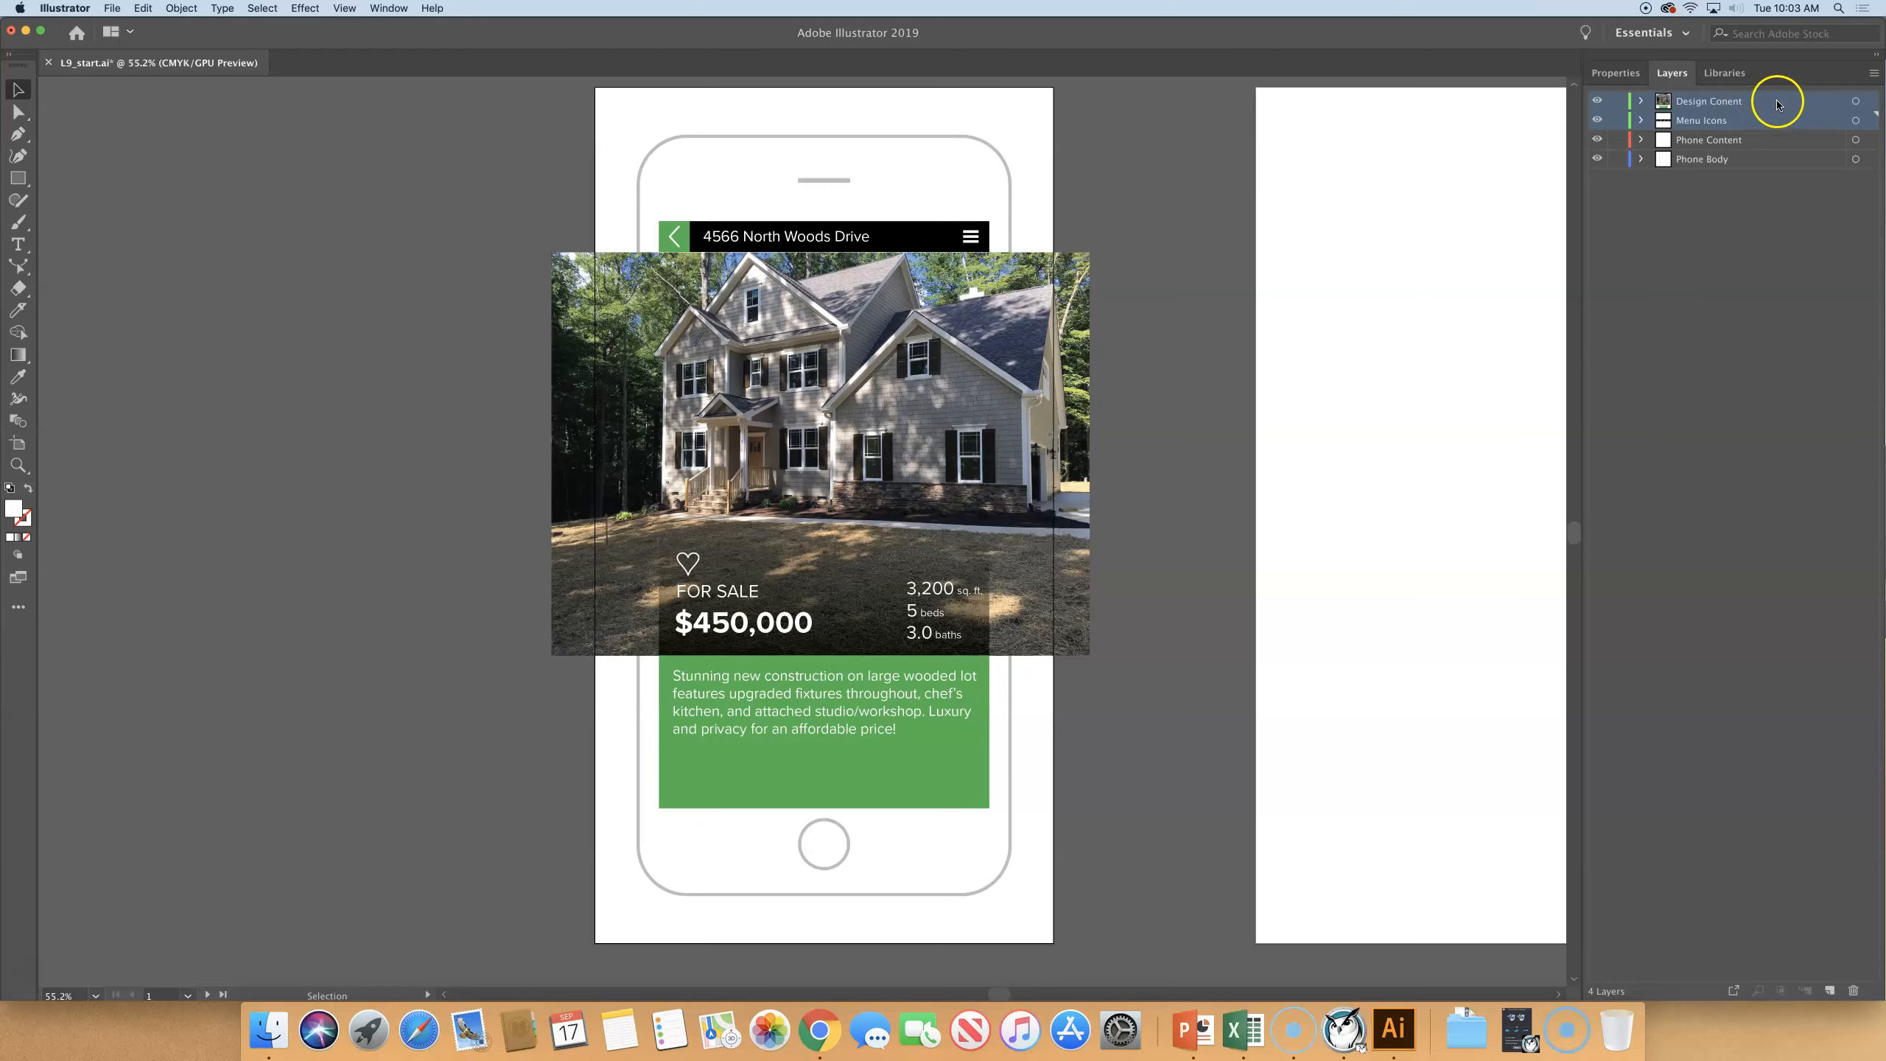
{"action": "left_click_drag", "start_coordinate": [1775, 105], "coordinate": [1764, 147]}
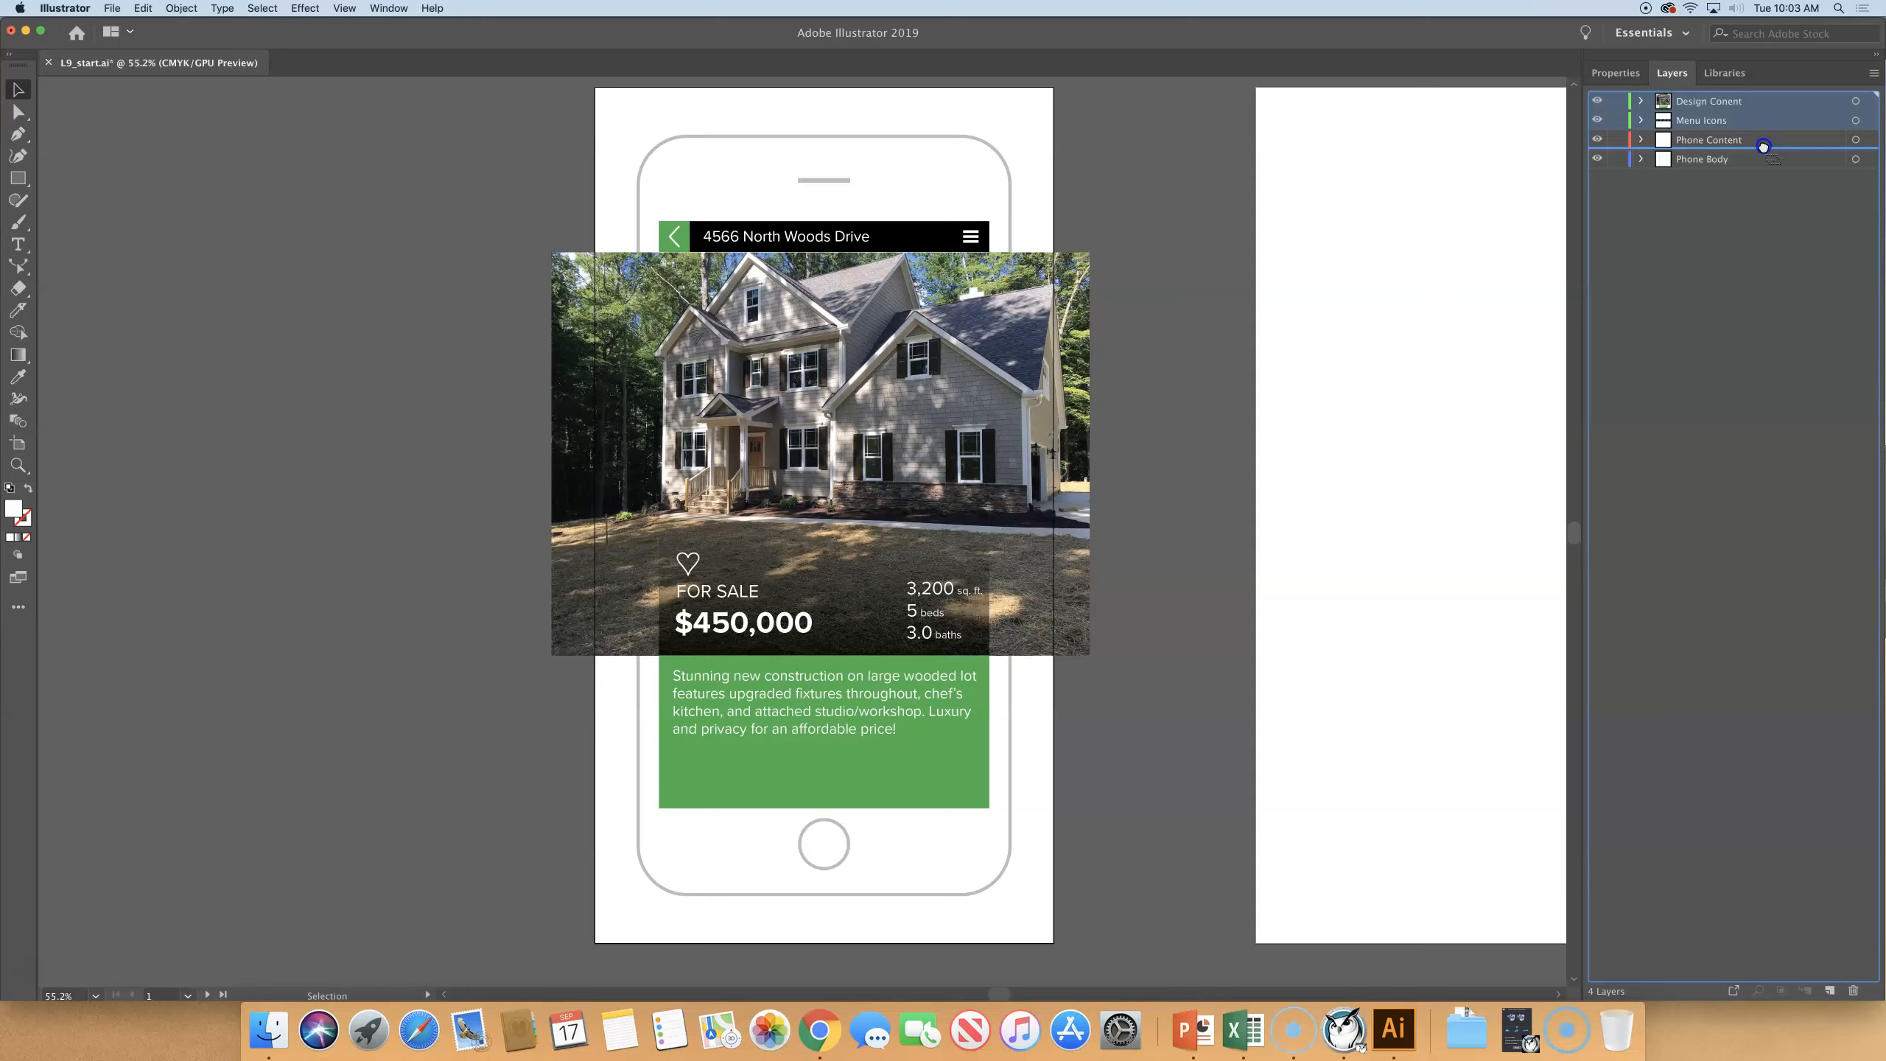
{"action": "left_click_drag", "start_coordinate": [1763, 148], "coordinate": [1762, 140]}
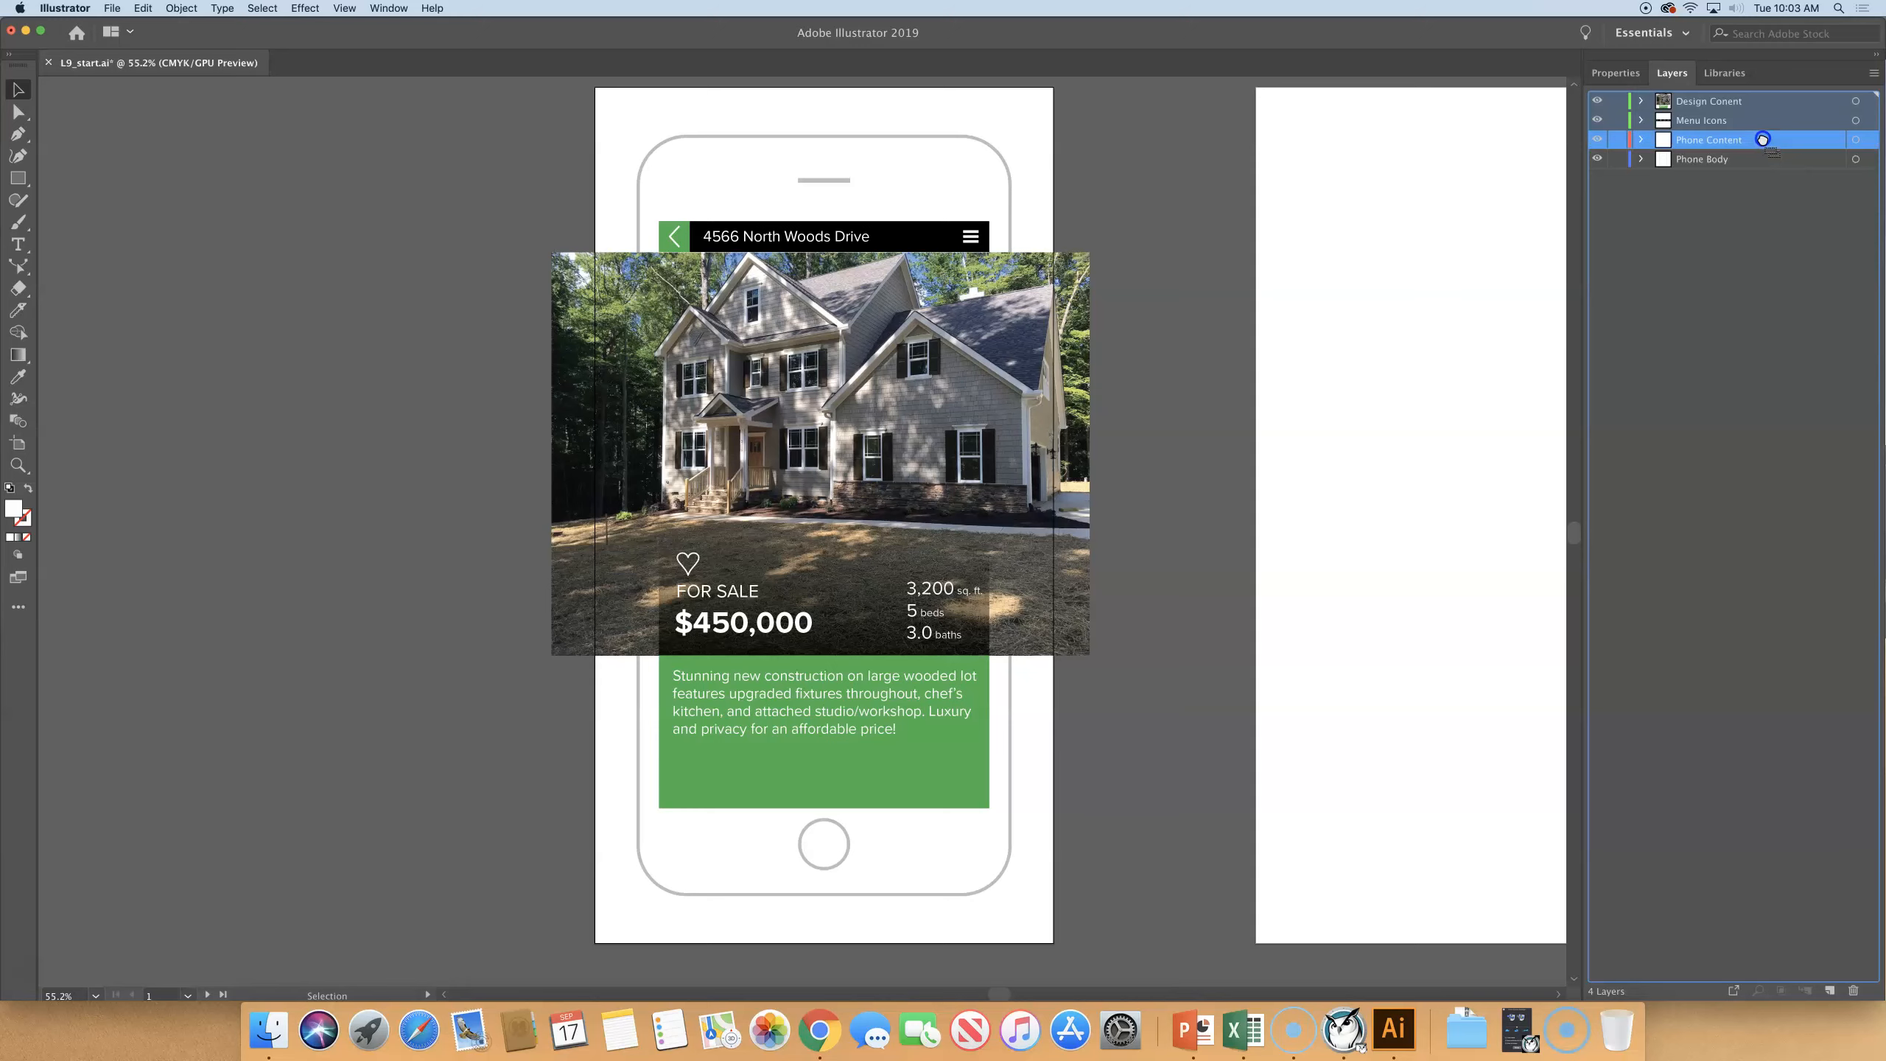
{"action": "left_click_drag", "start_coordinate": [1762, 140], "coordinate": [1765, 142]}
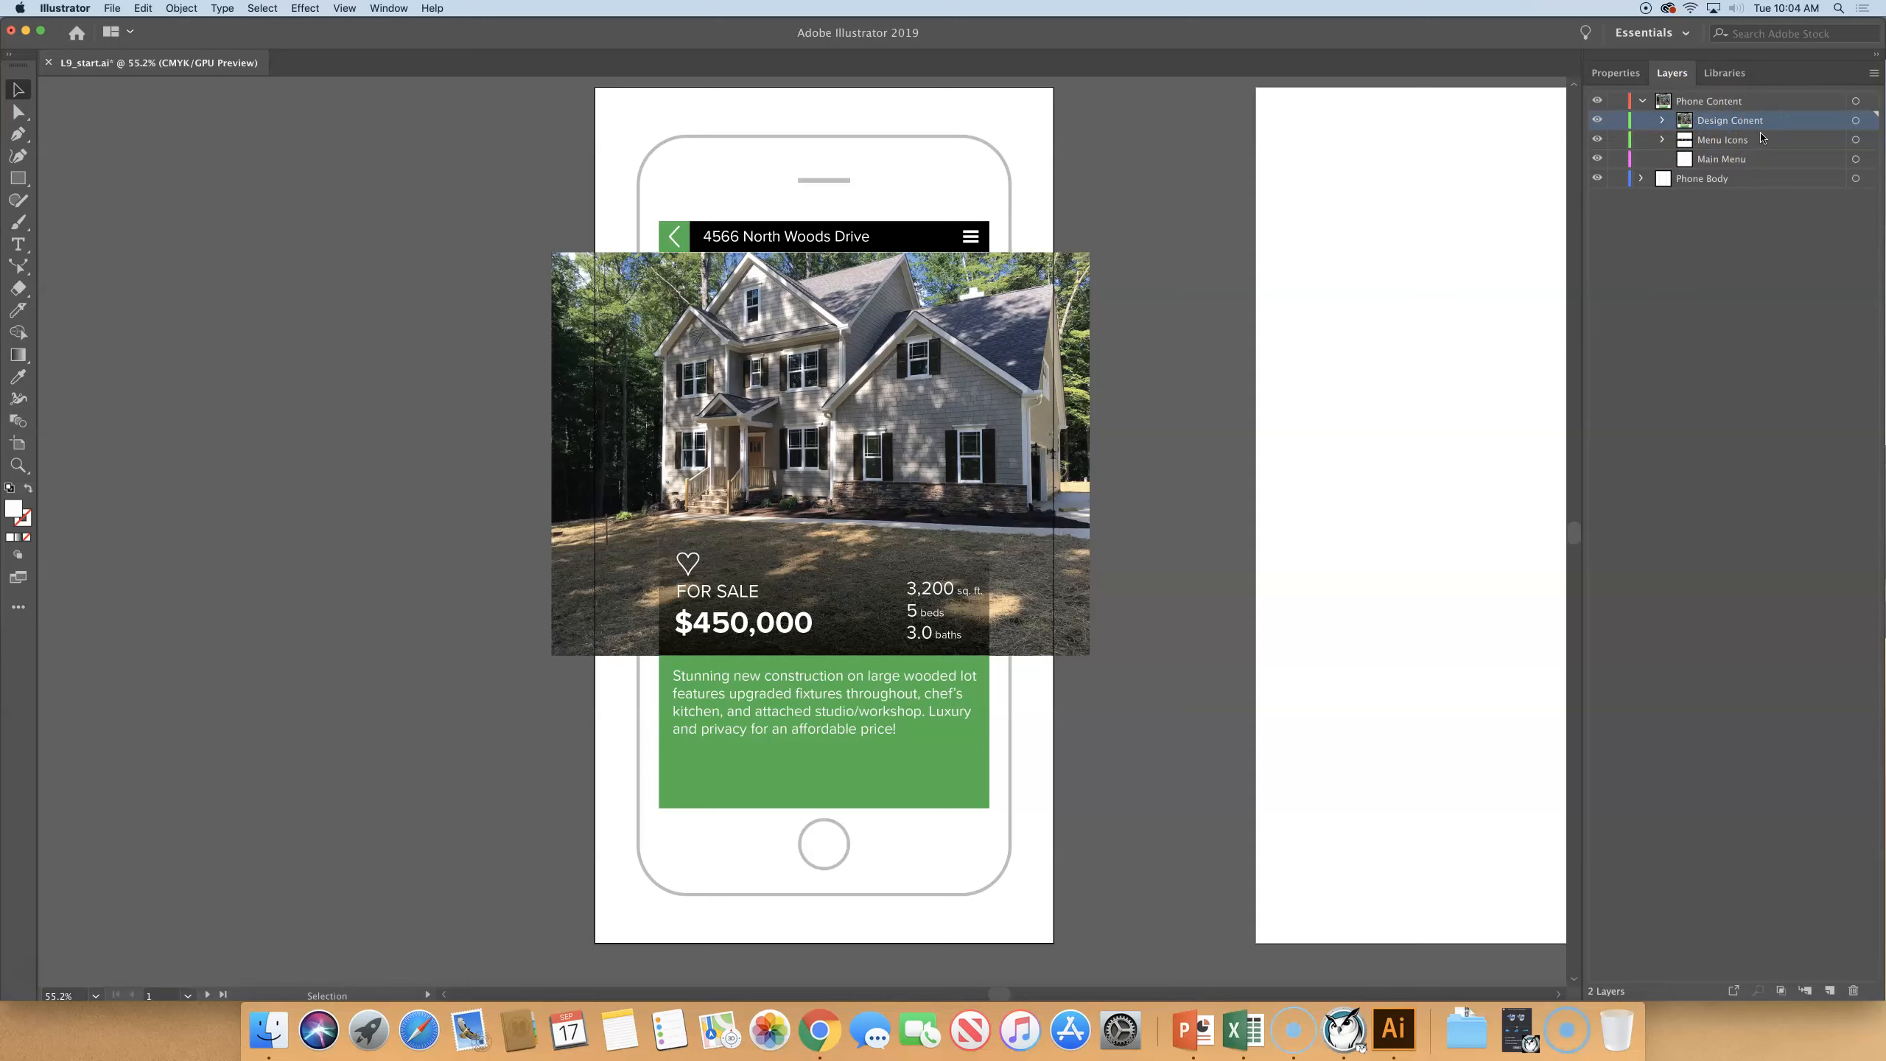
{"action": "left_click", "coordinate": [1734, 282]}
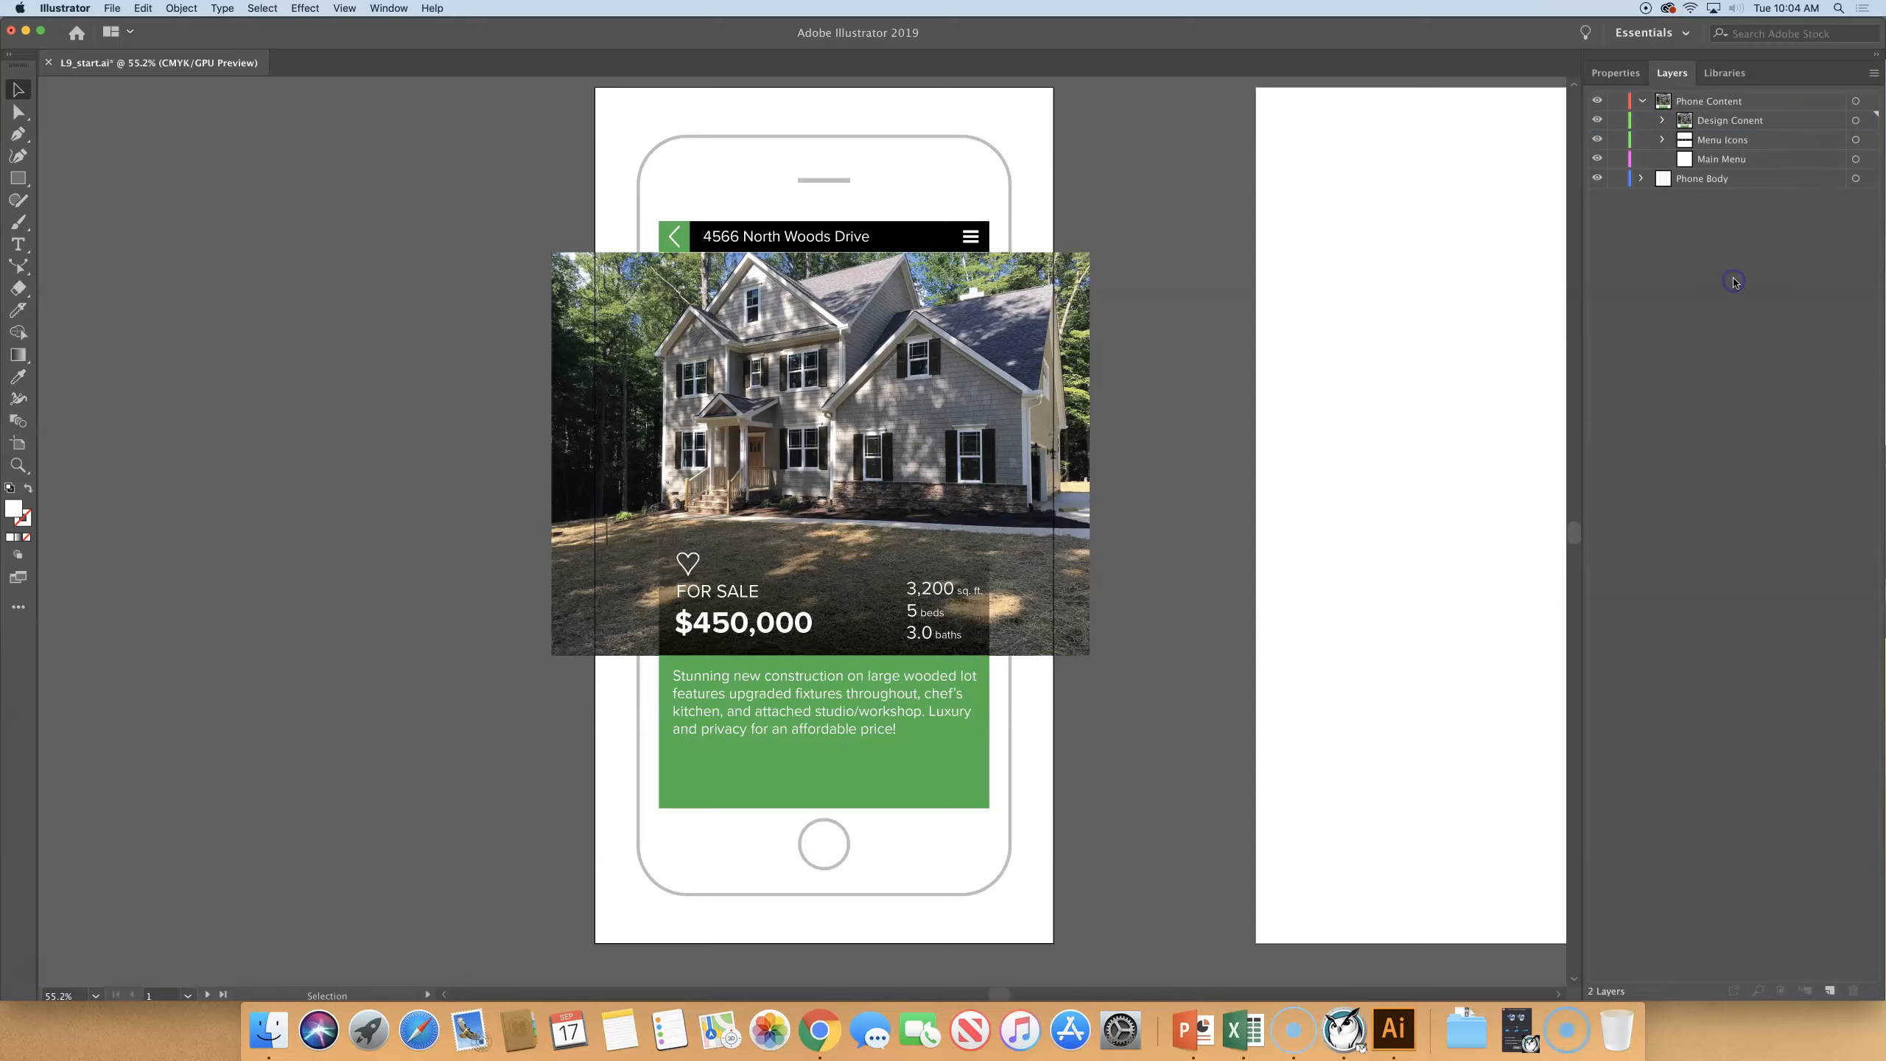
{"action": "left_click", "coordinate": [1752, 272]}
{"action": "left_click", "coordinate": [1705, 101]}
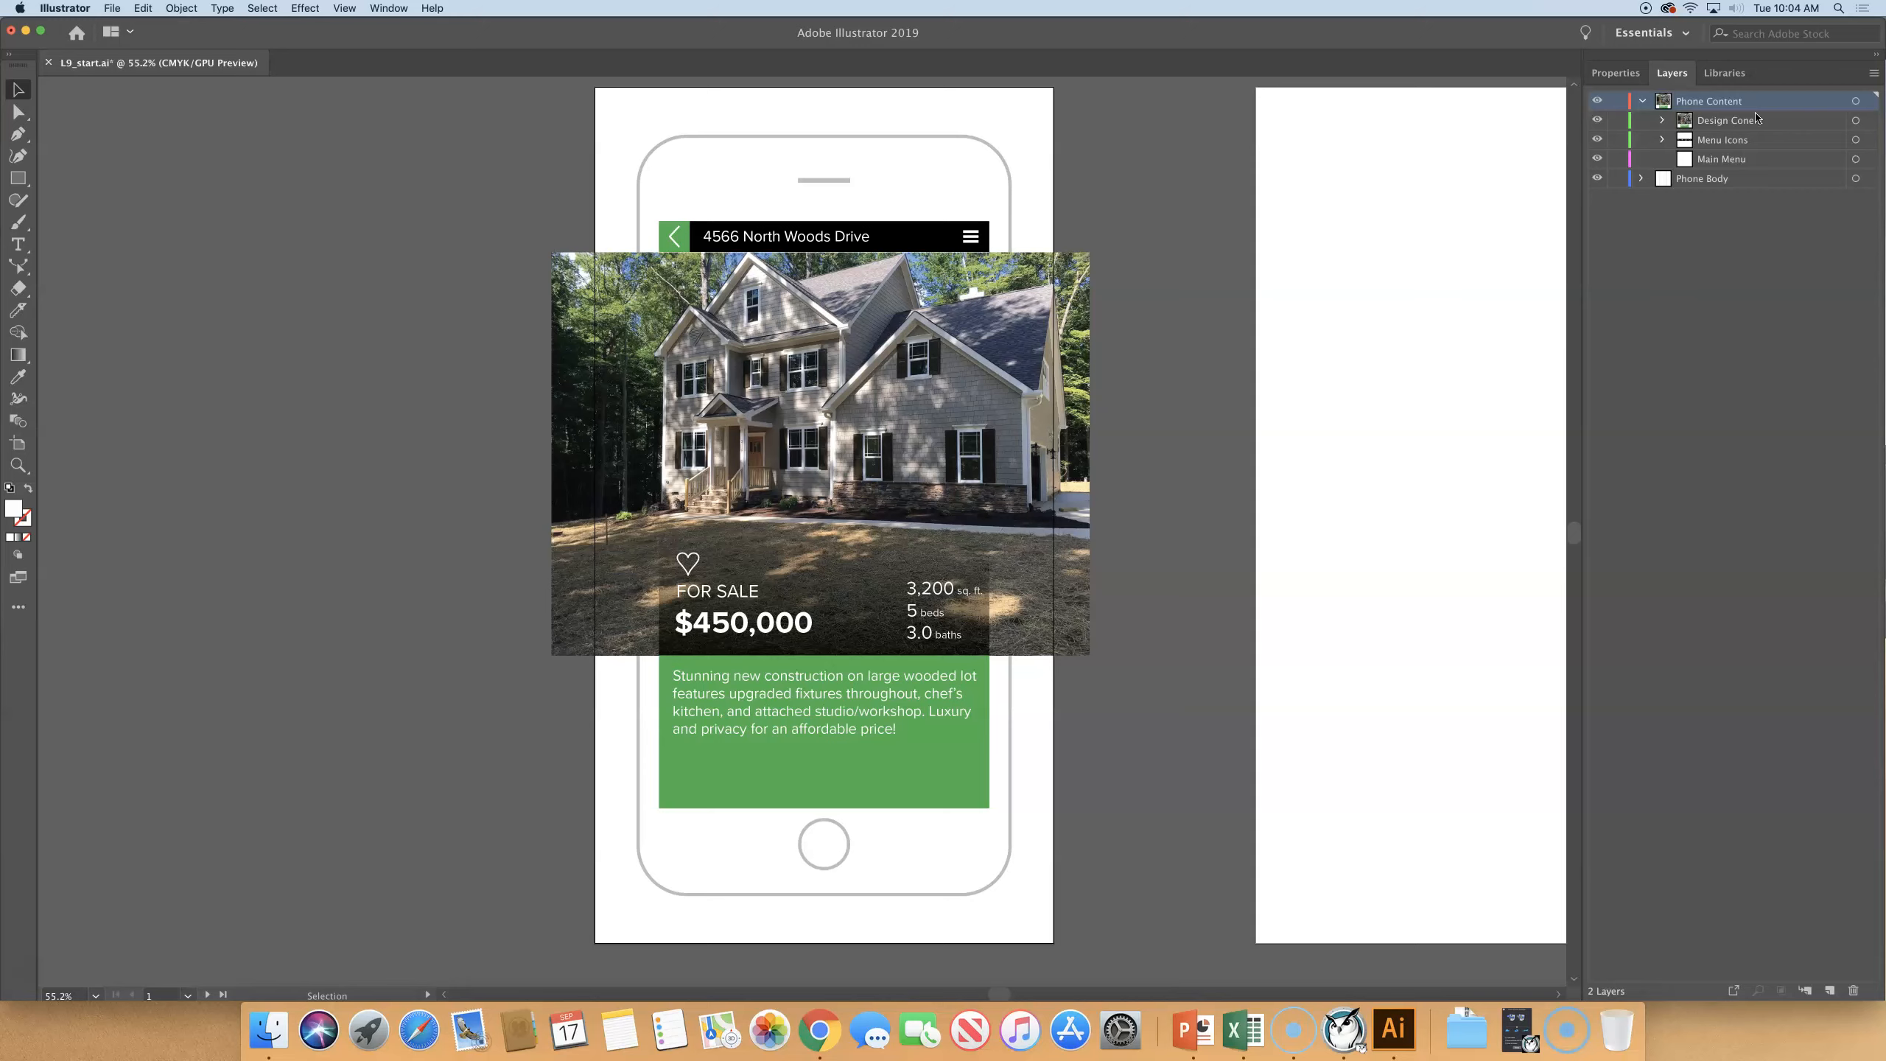
{"action": "left_click", "coordinate": [1642, 101]}
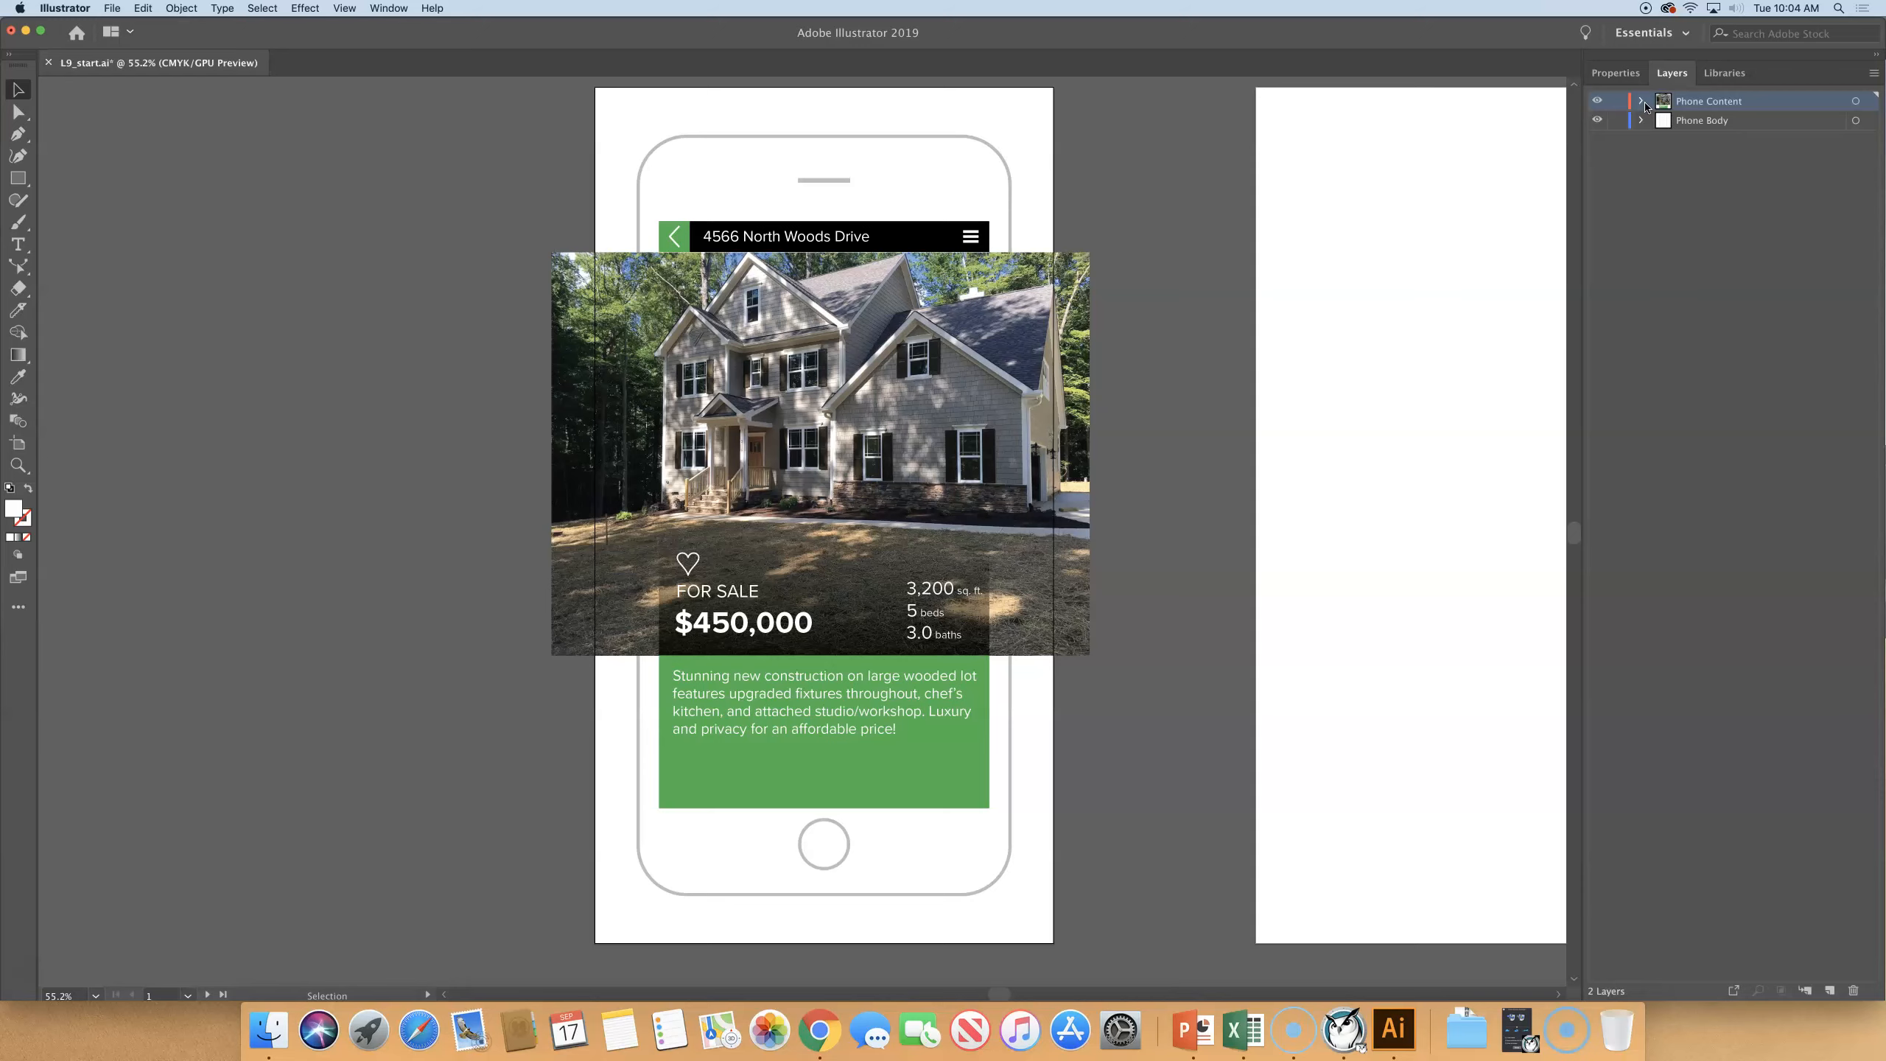
- Expand the Phone Body layer and collect the home button and speaker paths in a new sublayer
{"action": "left_click", "coordinate": [1643, 123]}
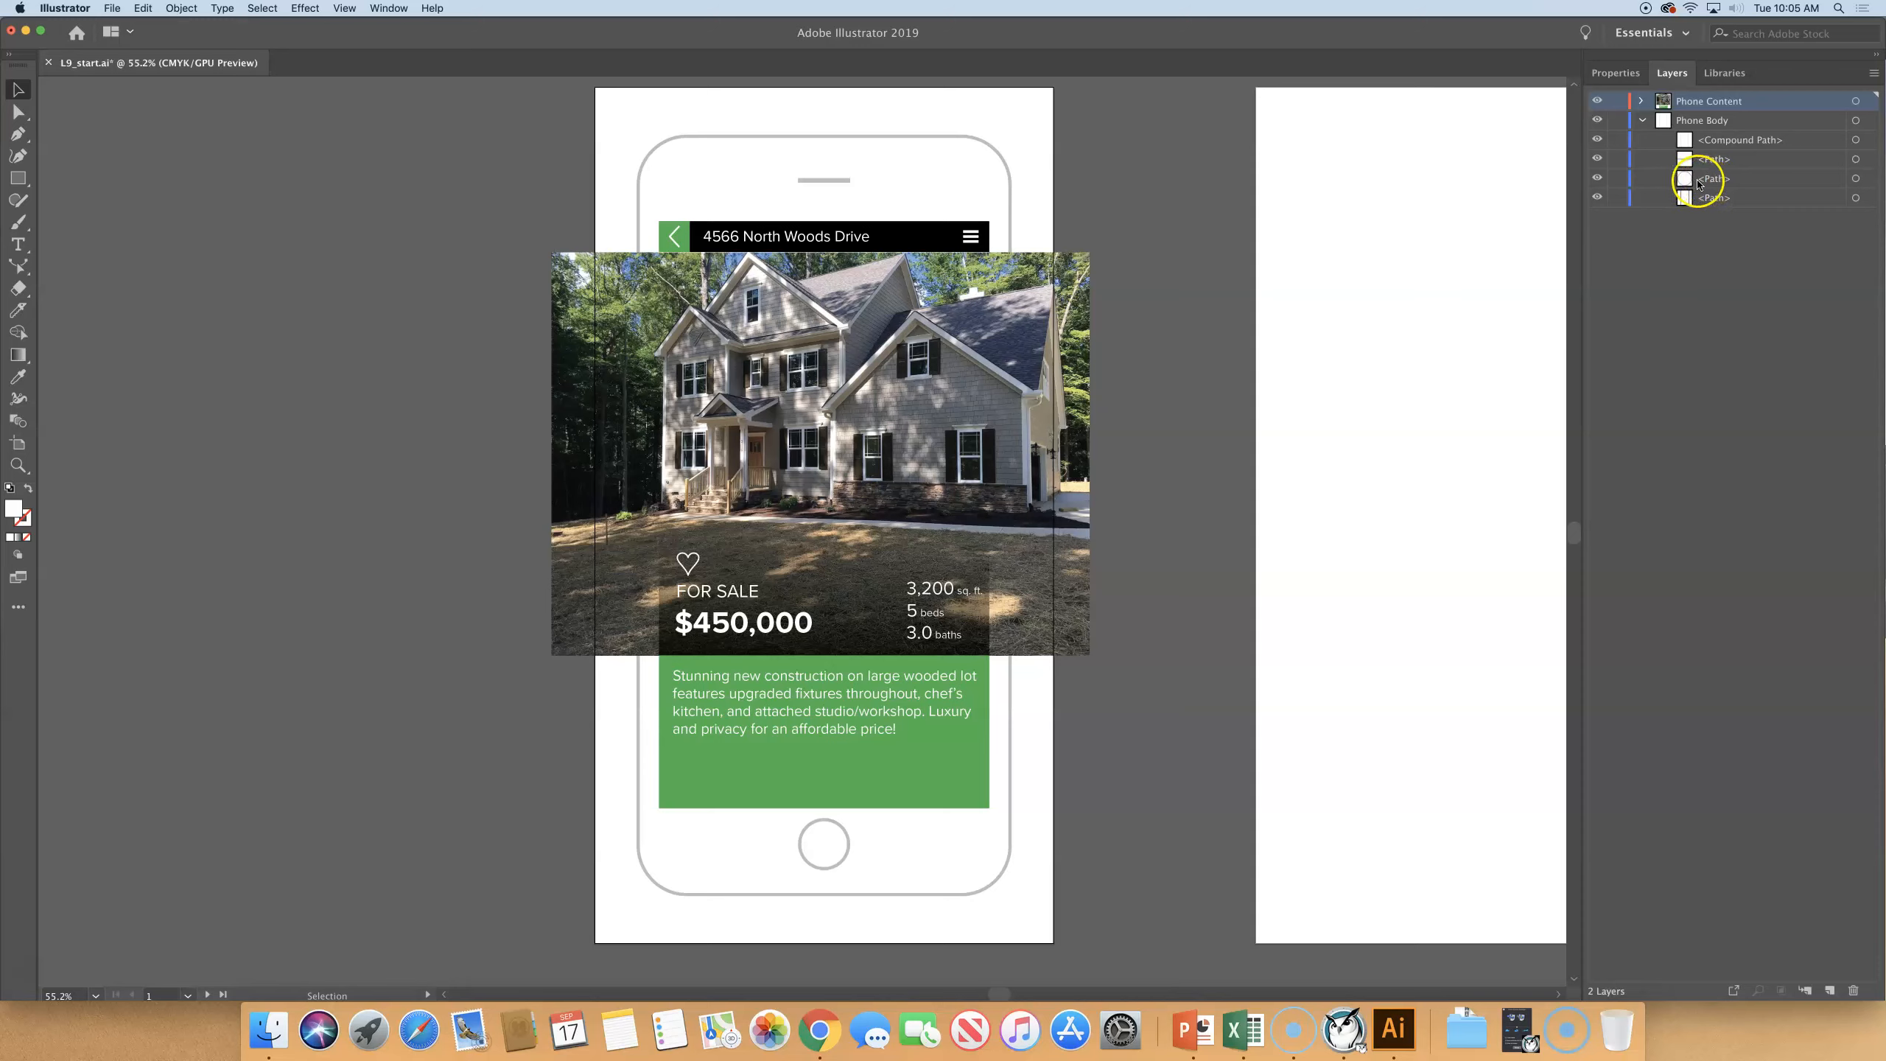
{"action": "left_click", "coordinate": [1700, 183]}
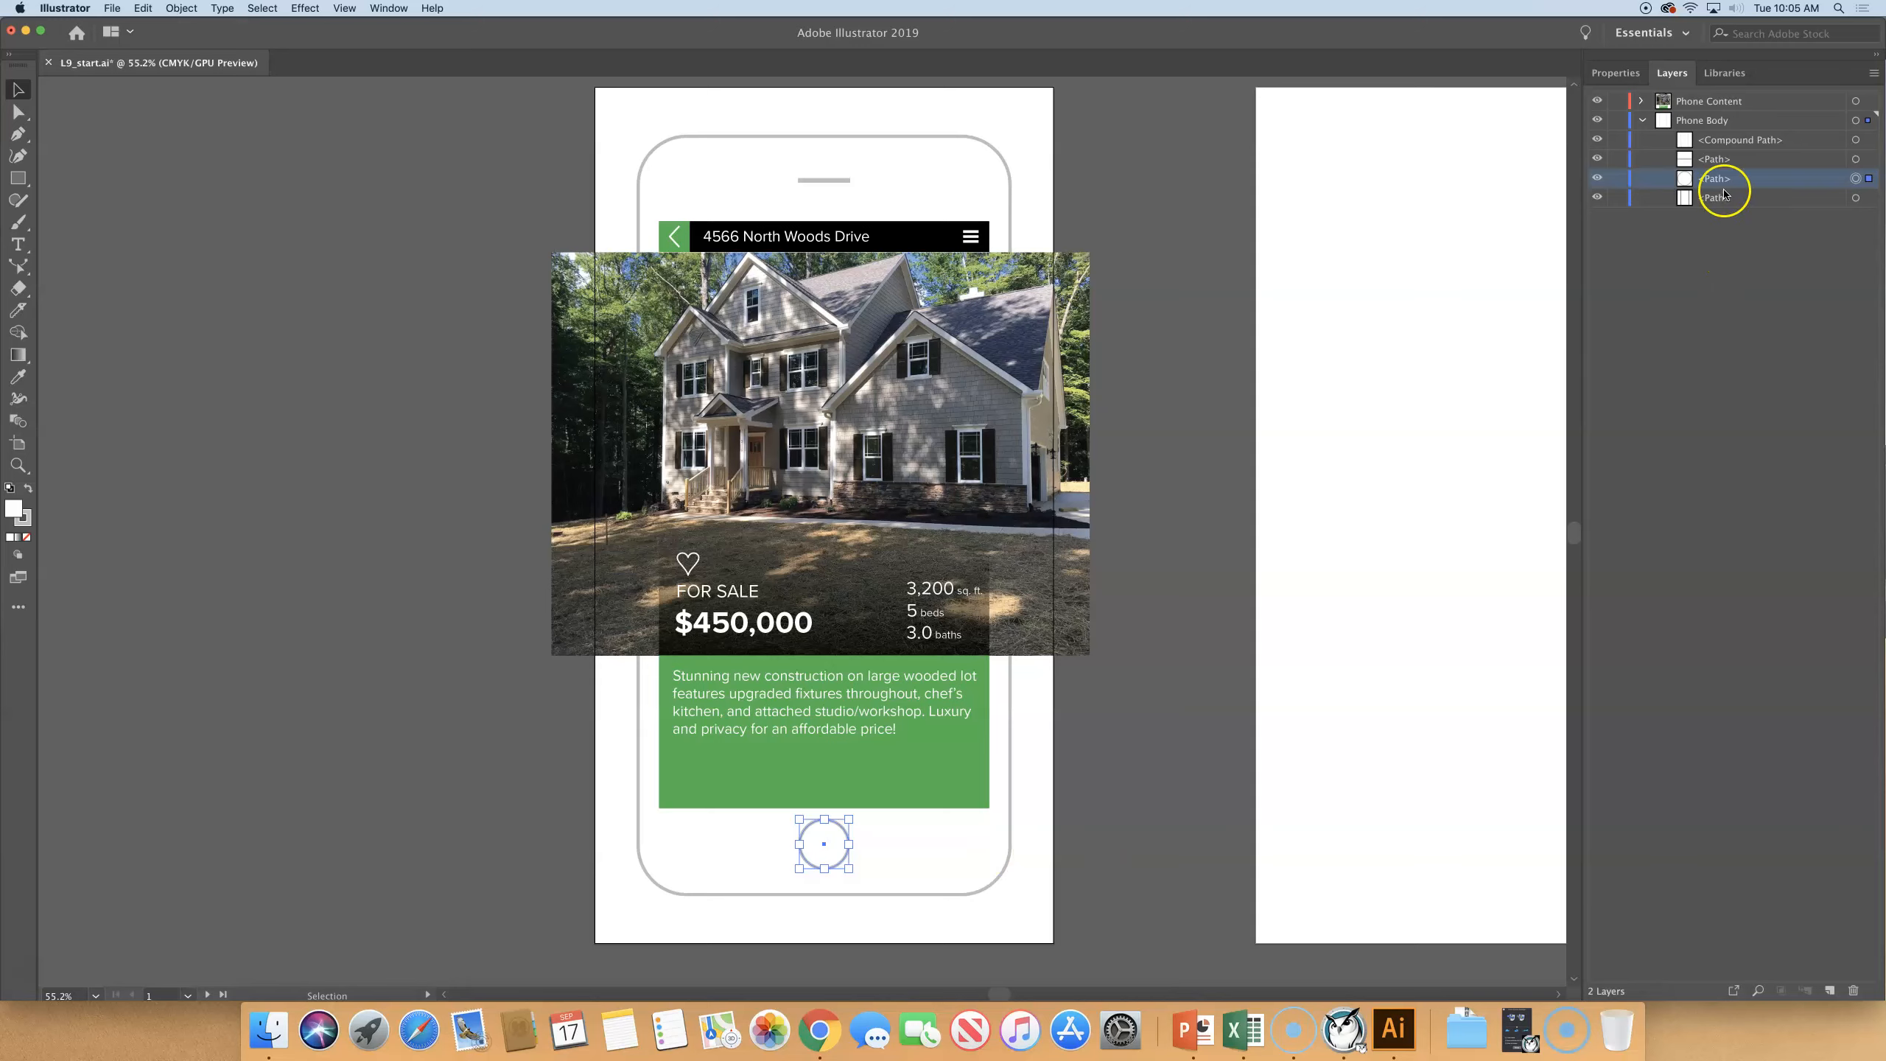
{"action": "left_click", "coordinate": [1767, 123]}
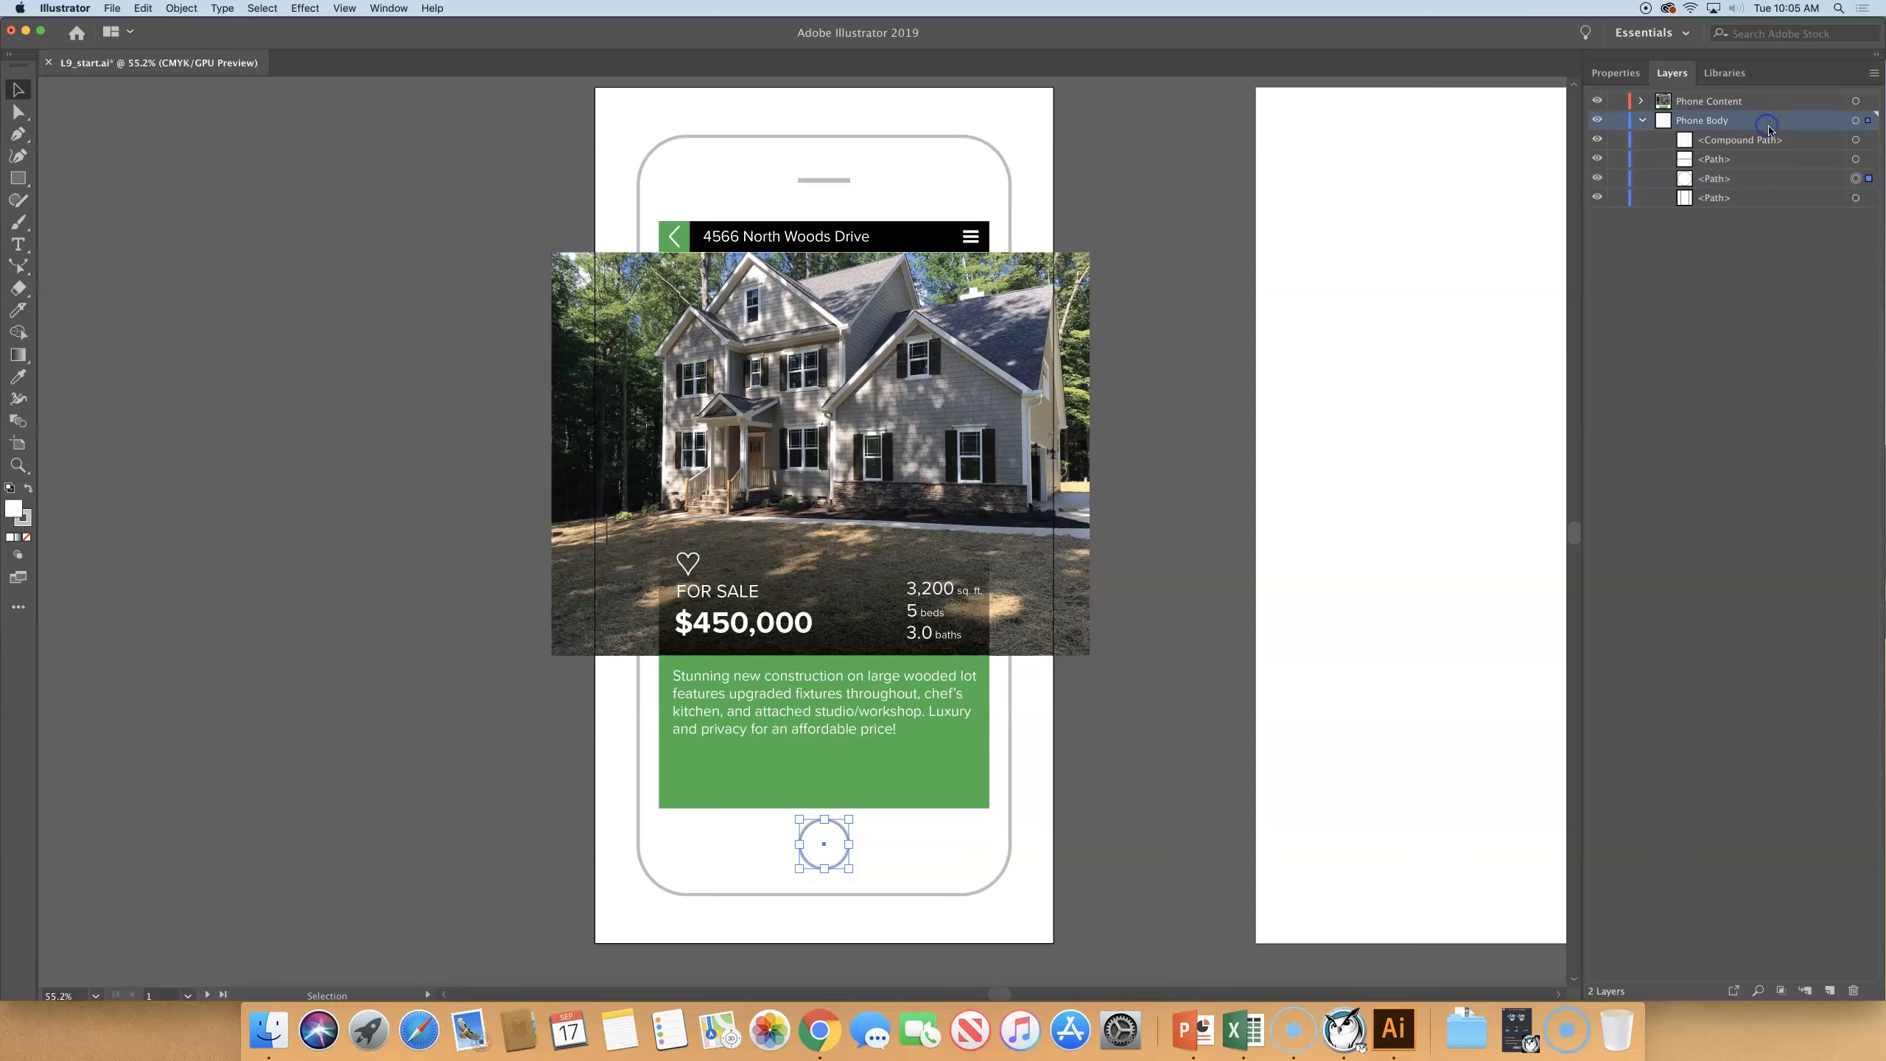
{"action": "left_click", "coordinate": [1771, 180]}
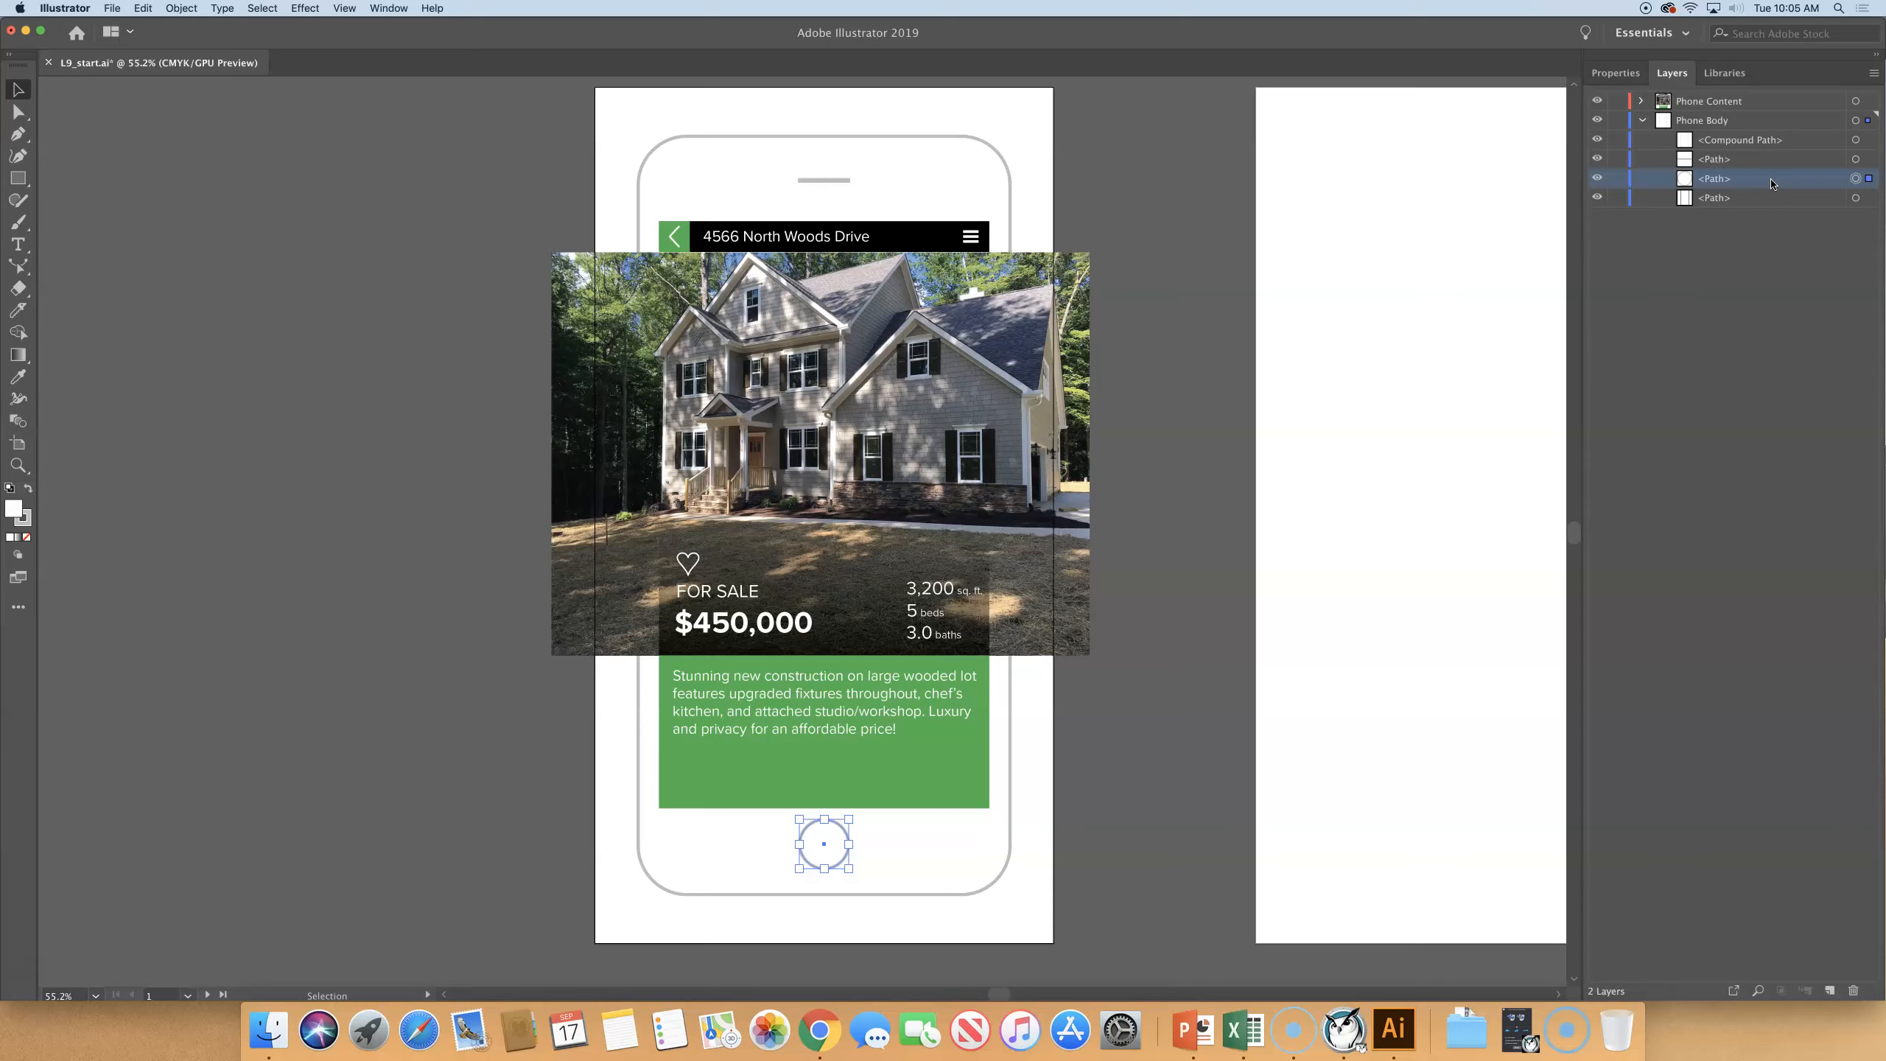
{"action": "left_click", "coordinate": [1682, 167], "text": "shift"}
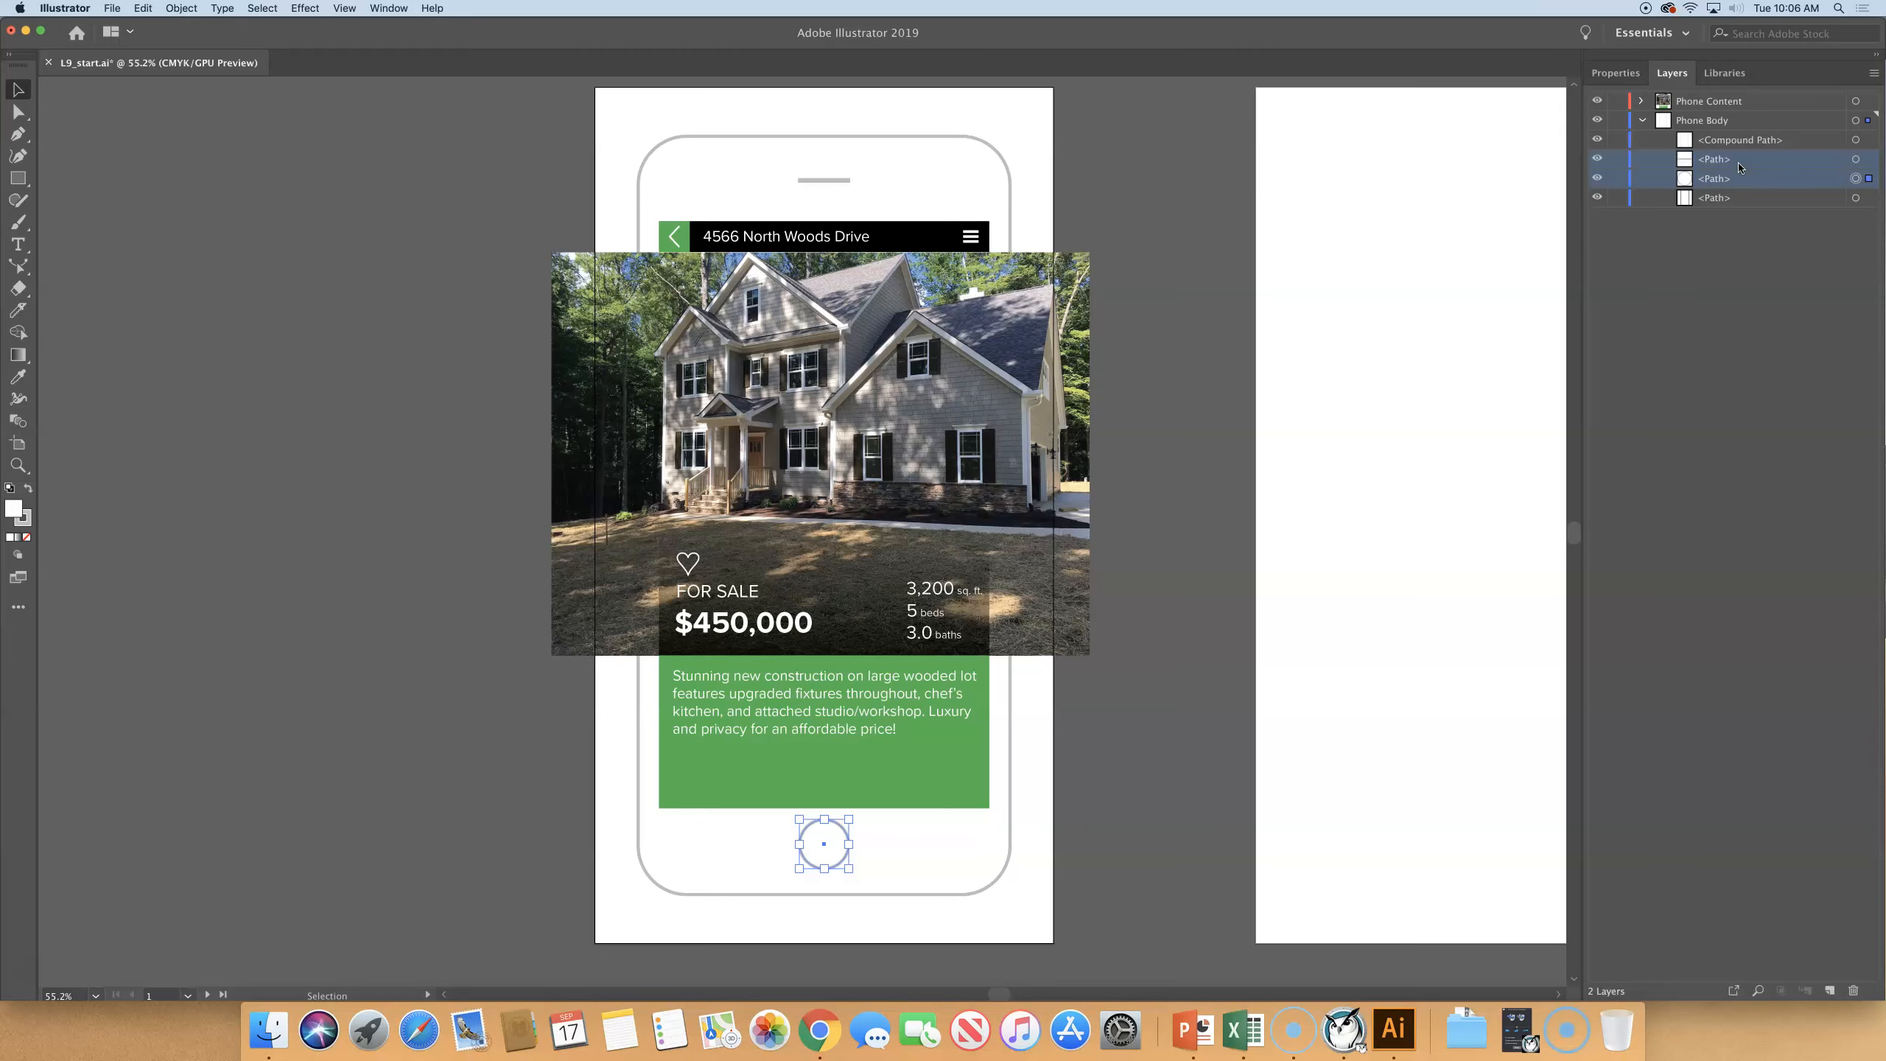
{"action": "left_click", "coordinate": [1873, 73]}
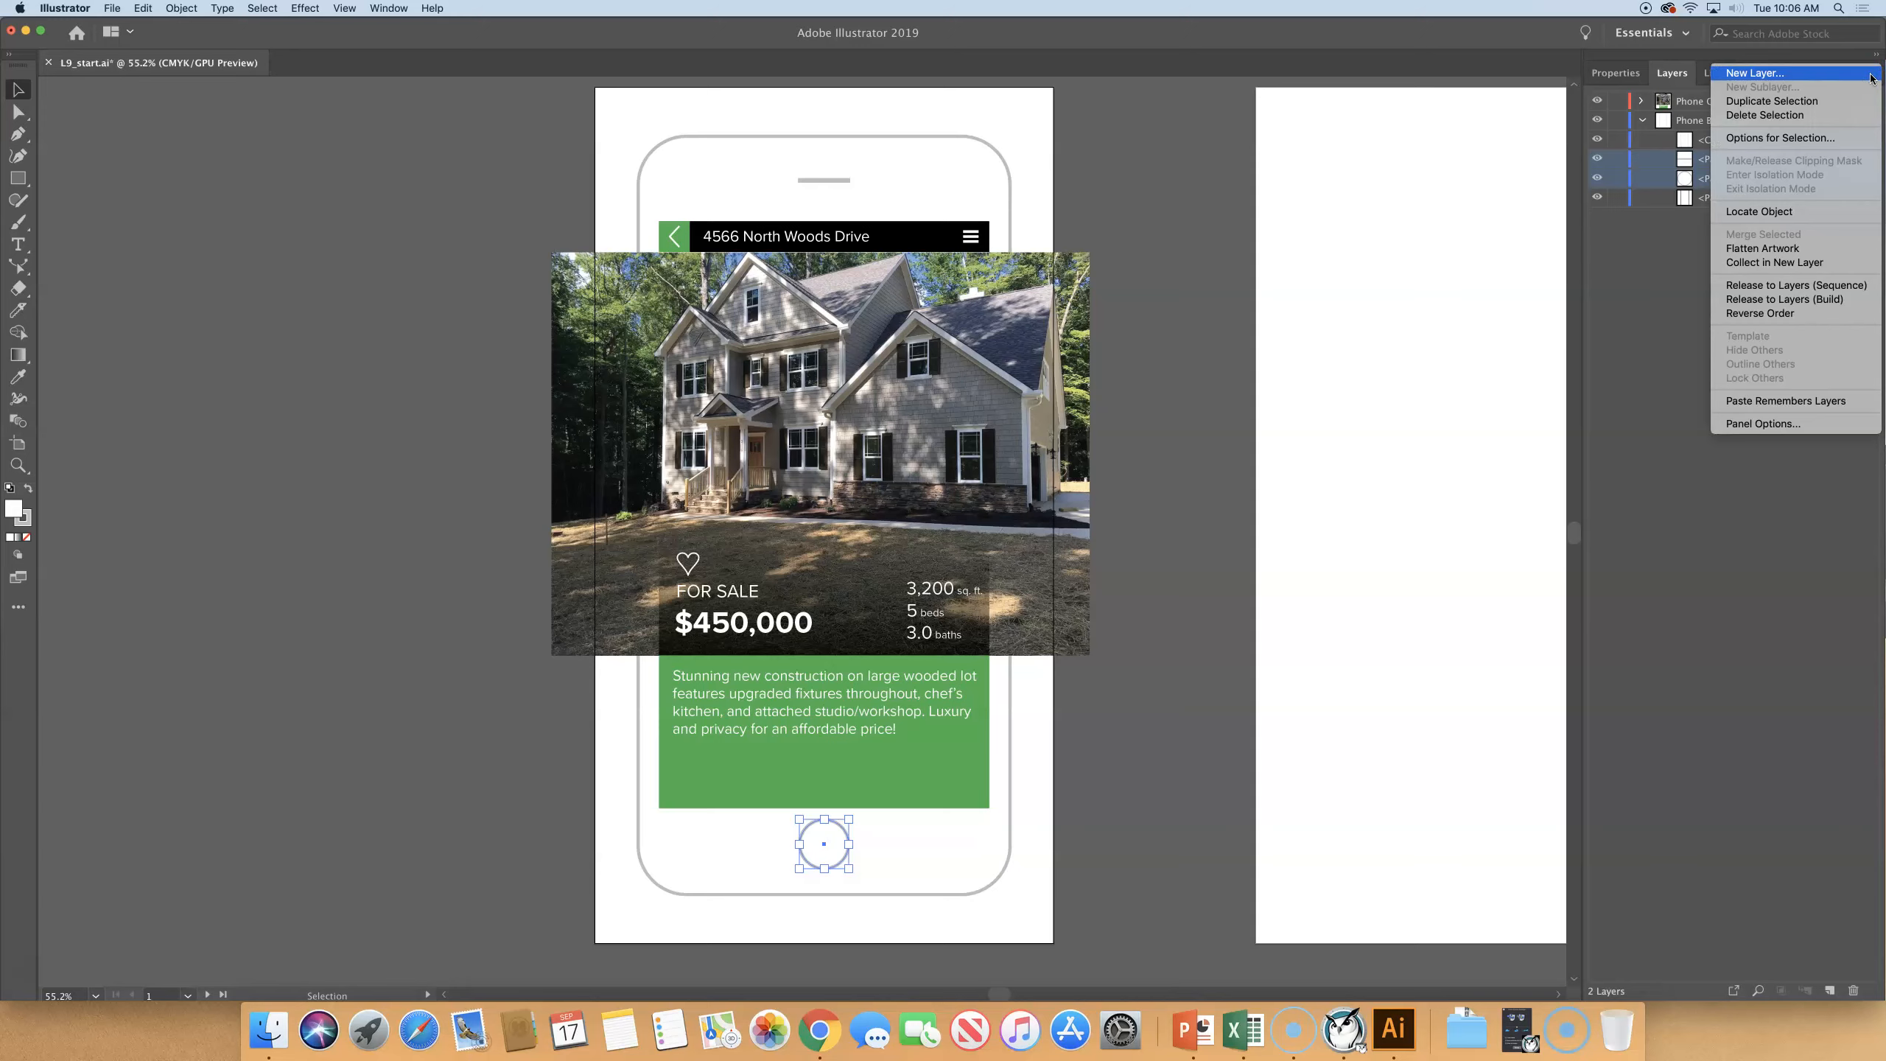
{"action": "left_click", "coordinate": [1795, 262]}
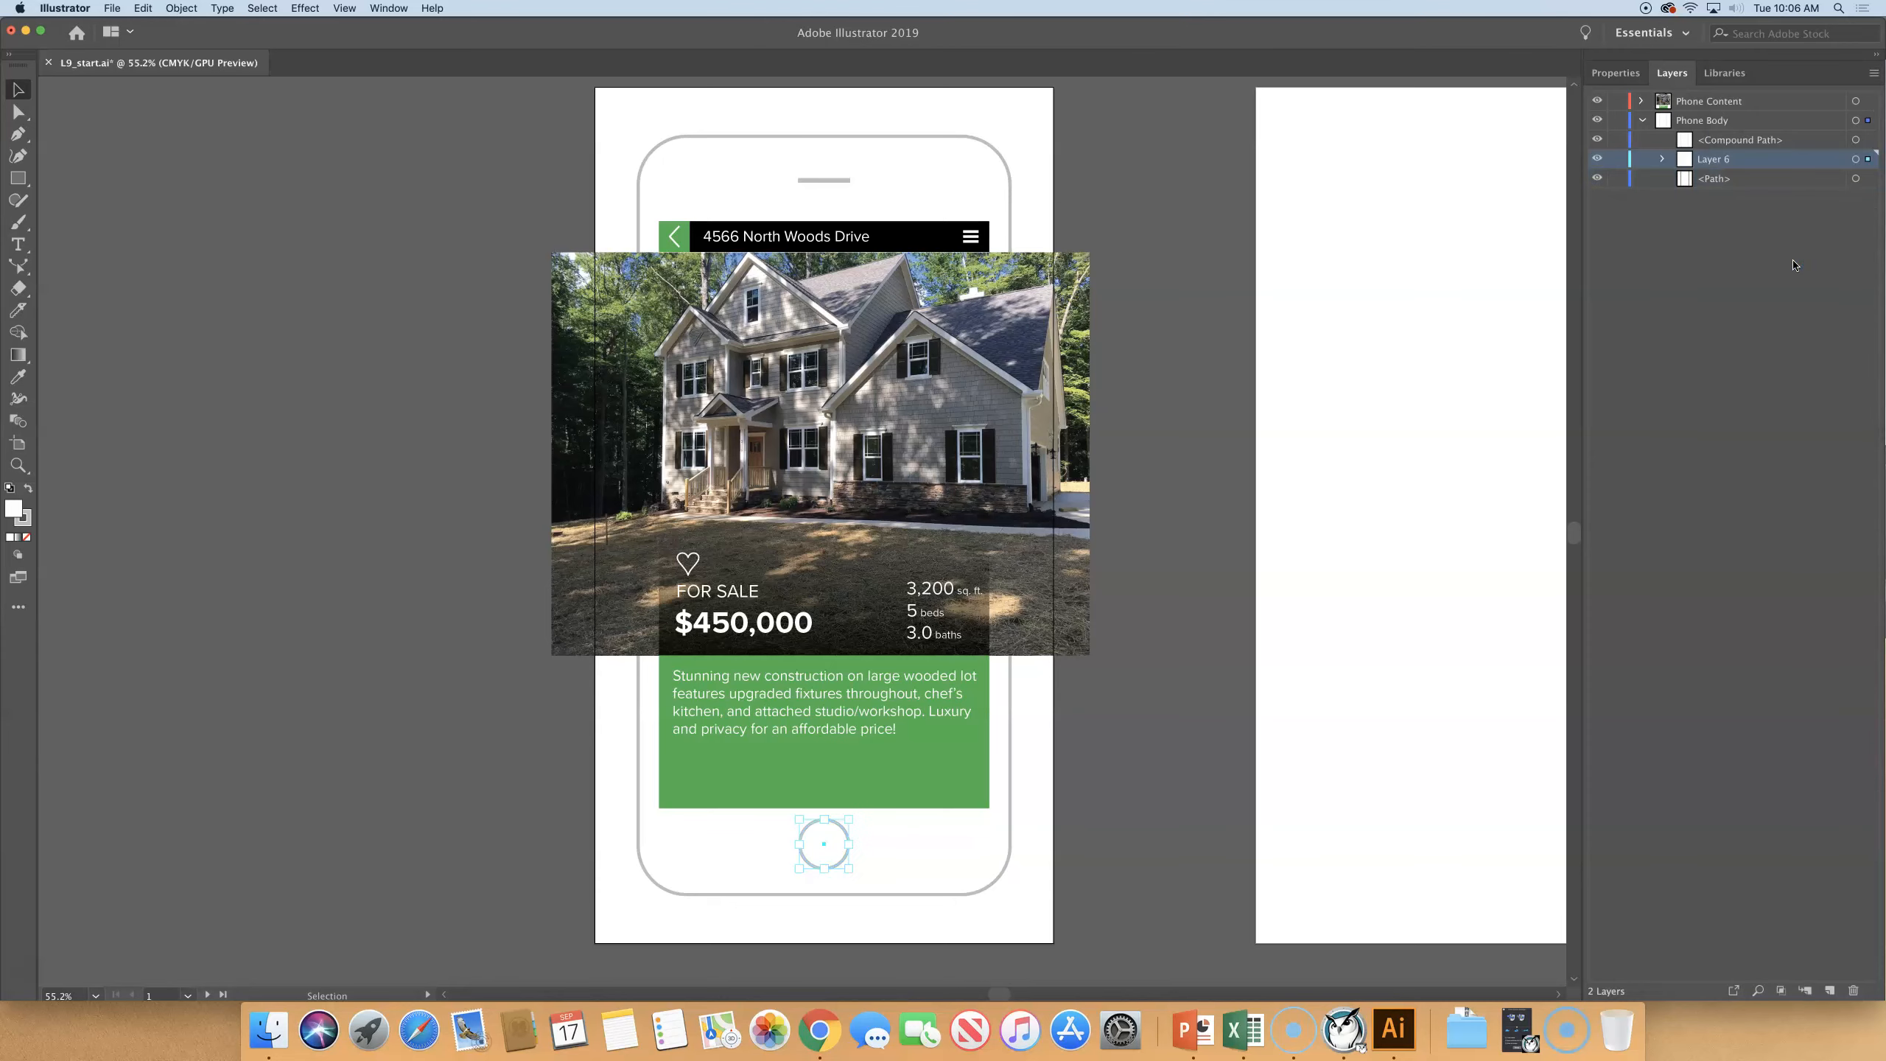
- Rename the new sublayer in Phone Body as Front and deselect the artwork
{"action": "double_click", "coordinate": [1709, 160]}
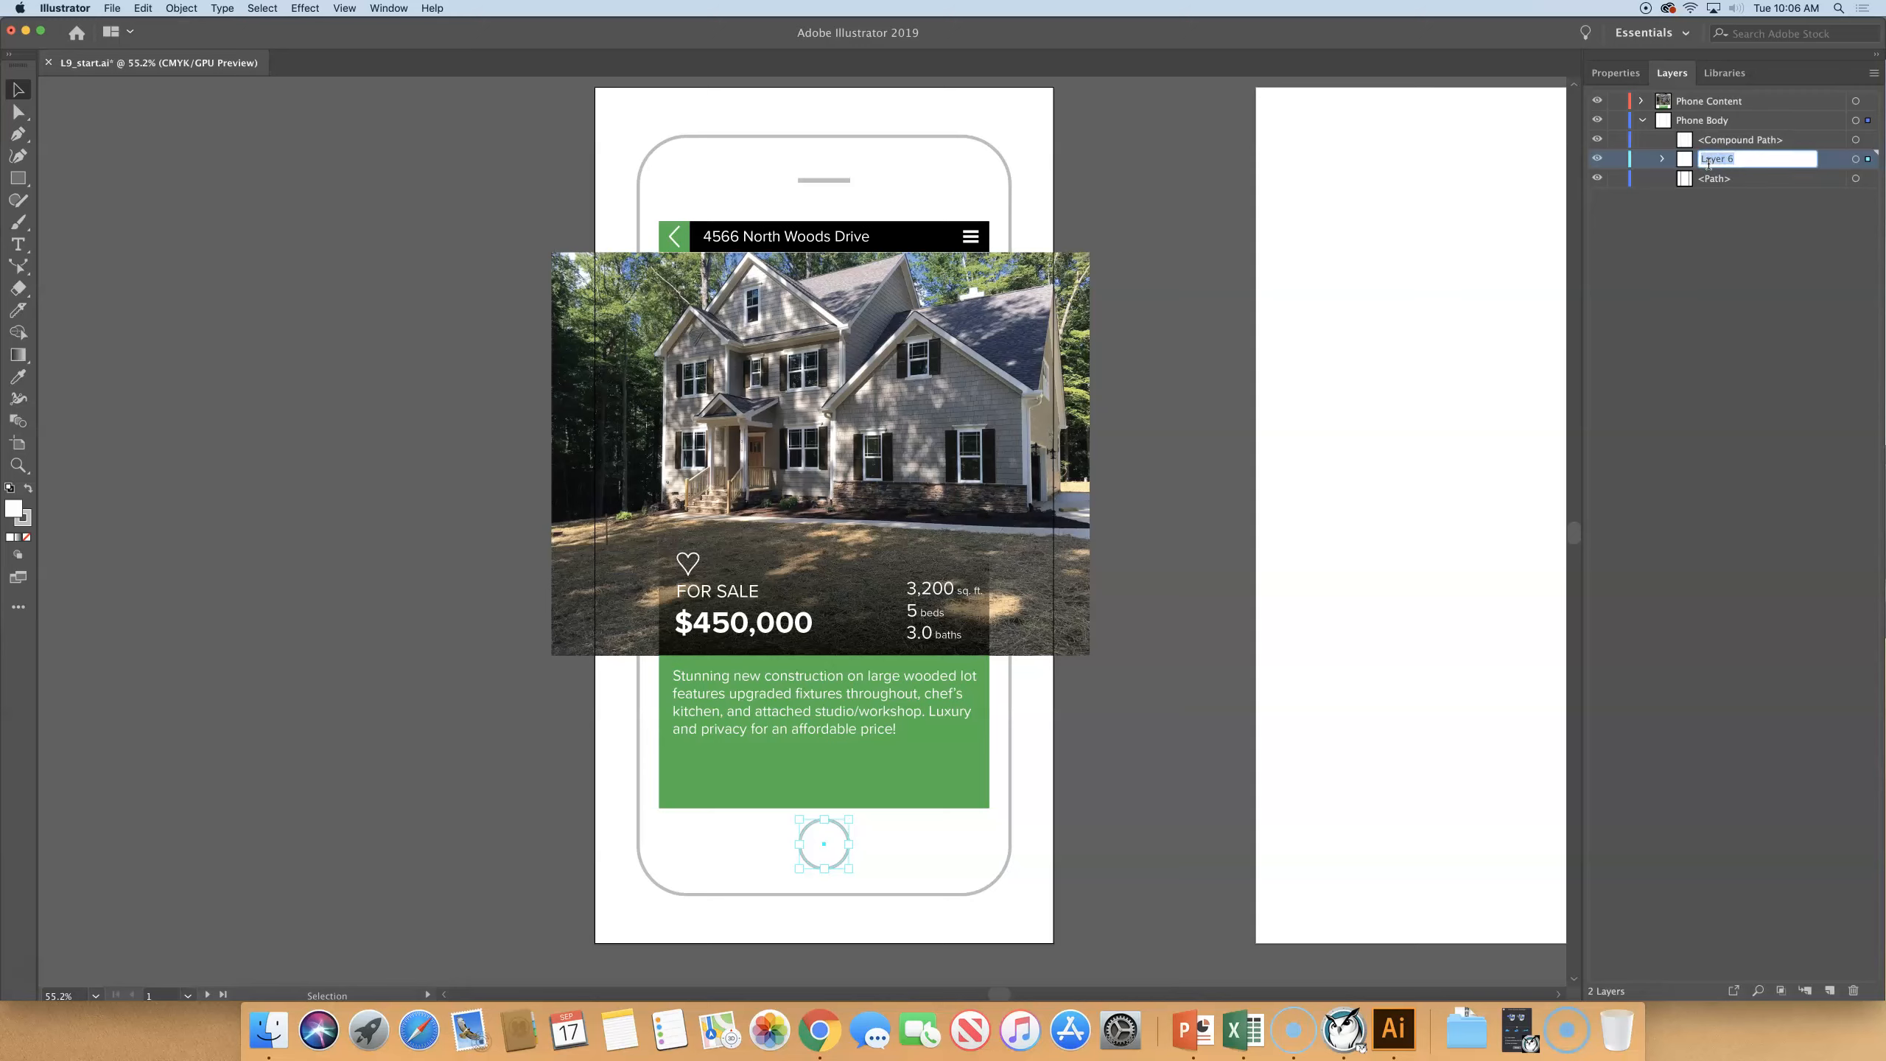
{"action": "type", "text": "Front"}
{"action": "key", "text": "Return"}
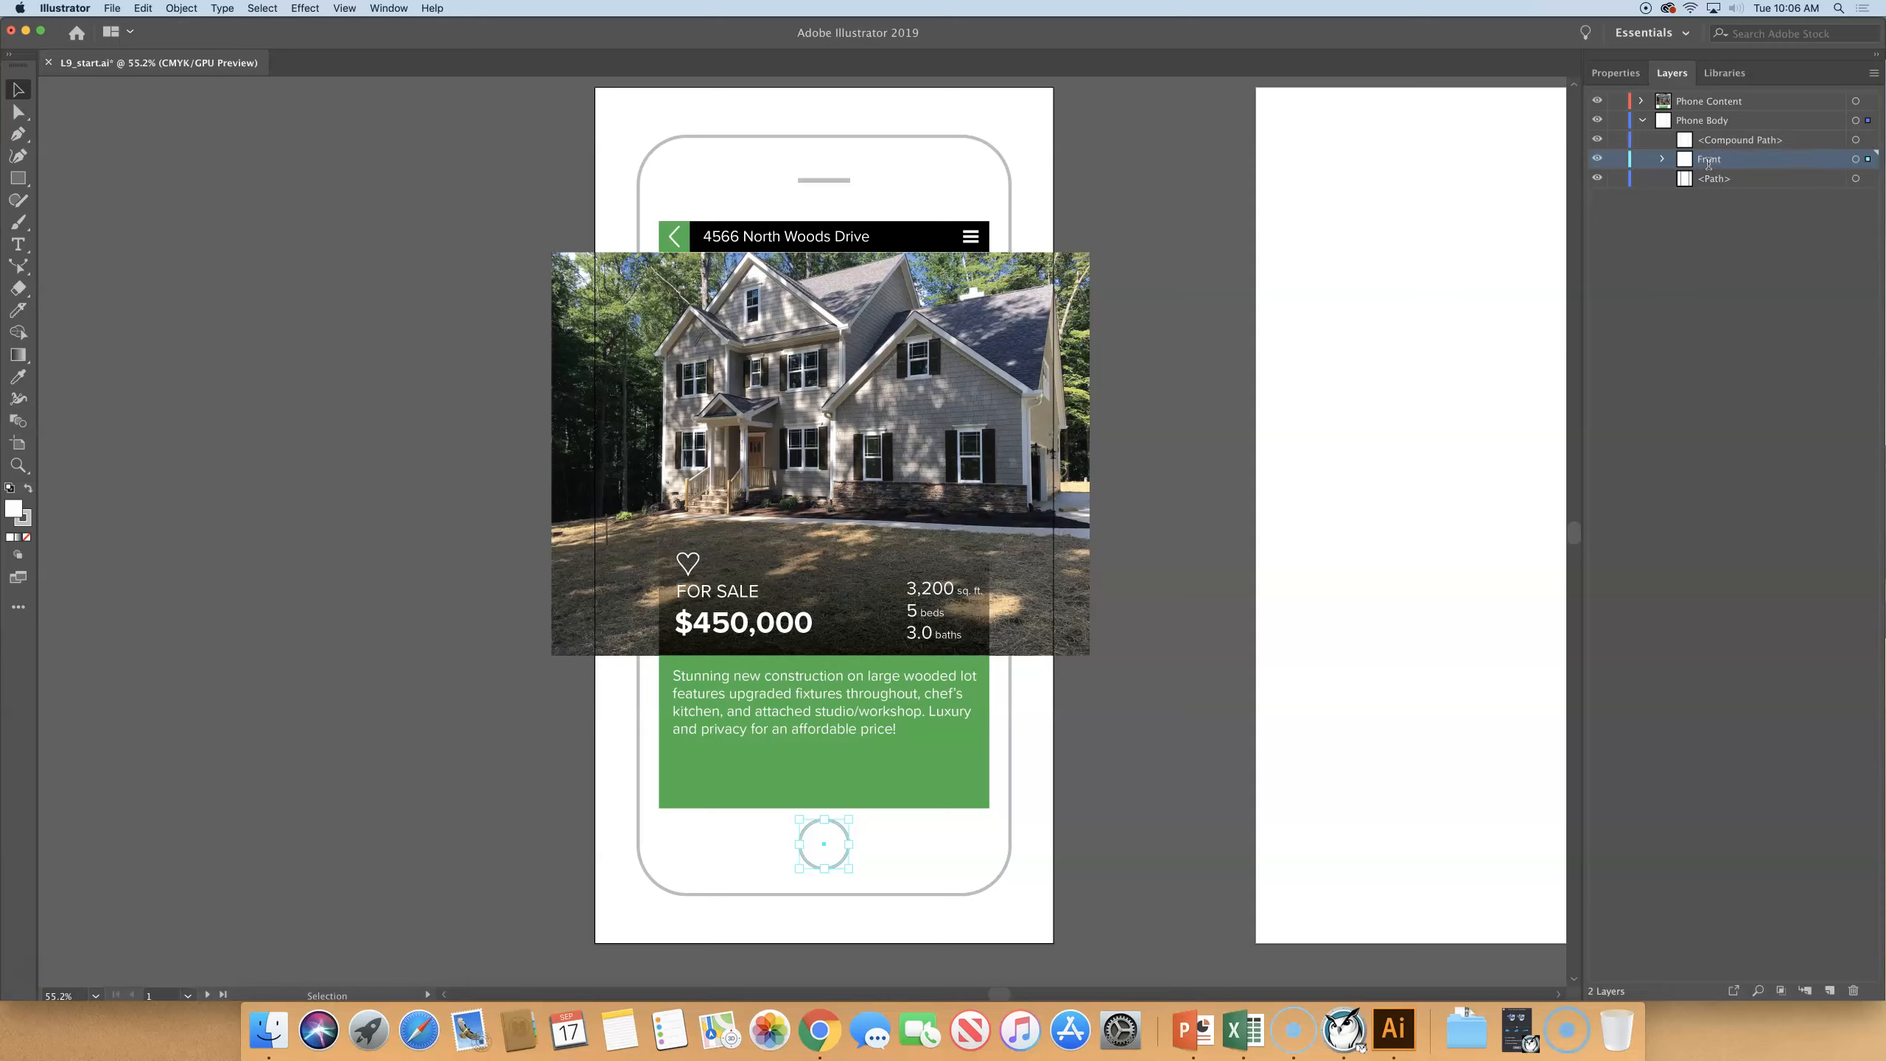
{"action": "left_click", "coordinate": [1183, 152]}
{"action": "left_click", "coordinate": [1293, 162]}
- Save a new copy of the document in the Illustrator CC version, named with the author's first name followed by RealEstate
{"action": "left_click", "coordinate": [113, 8]}
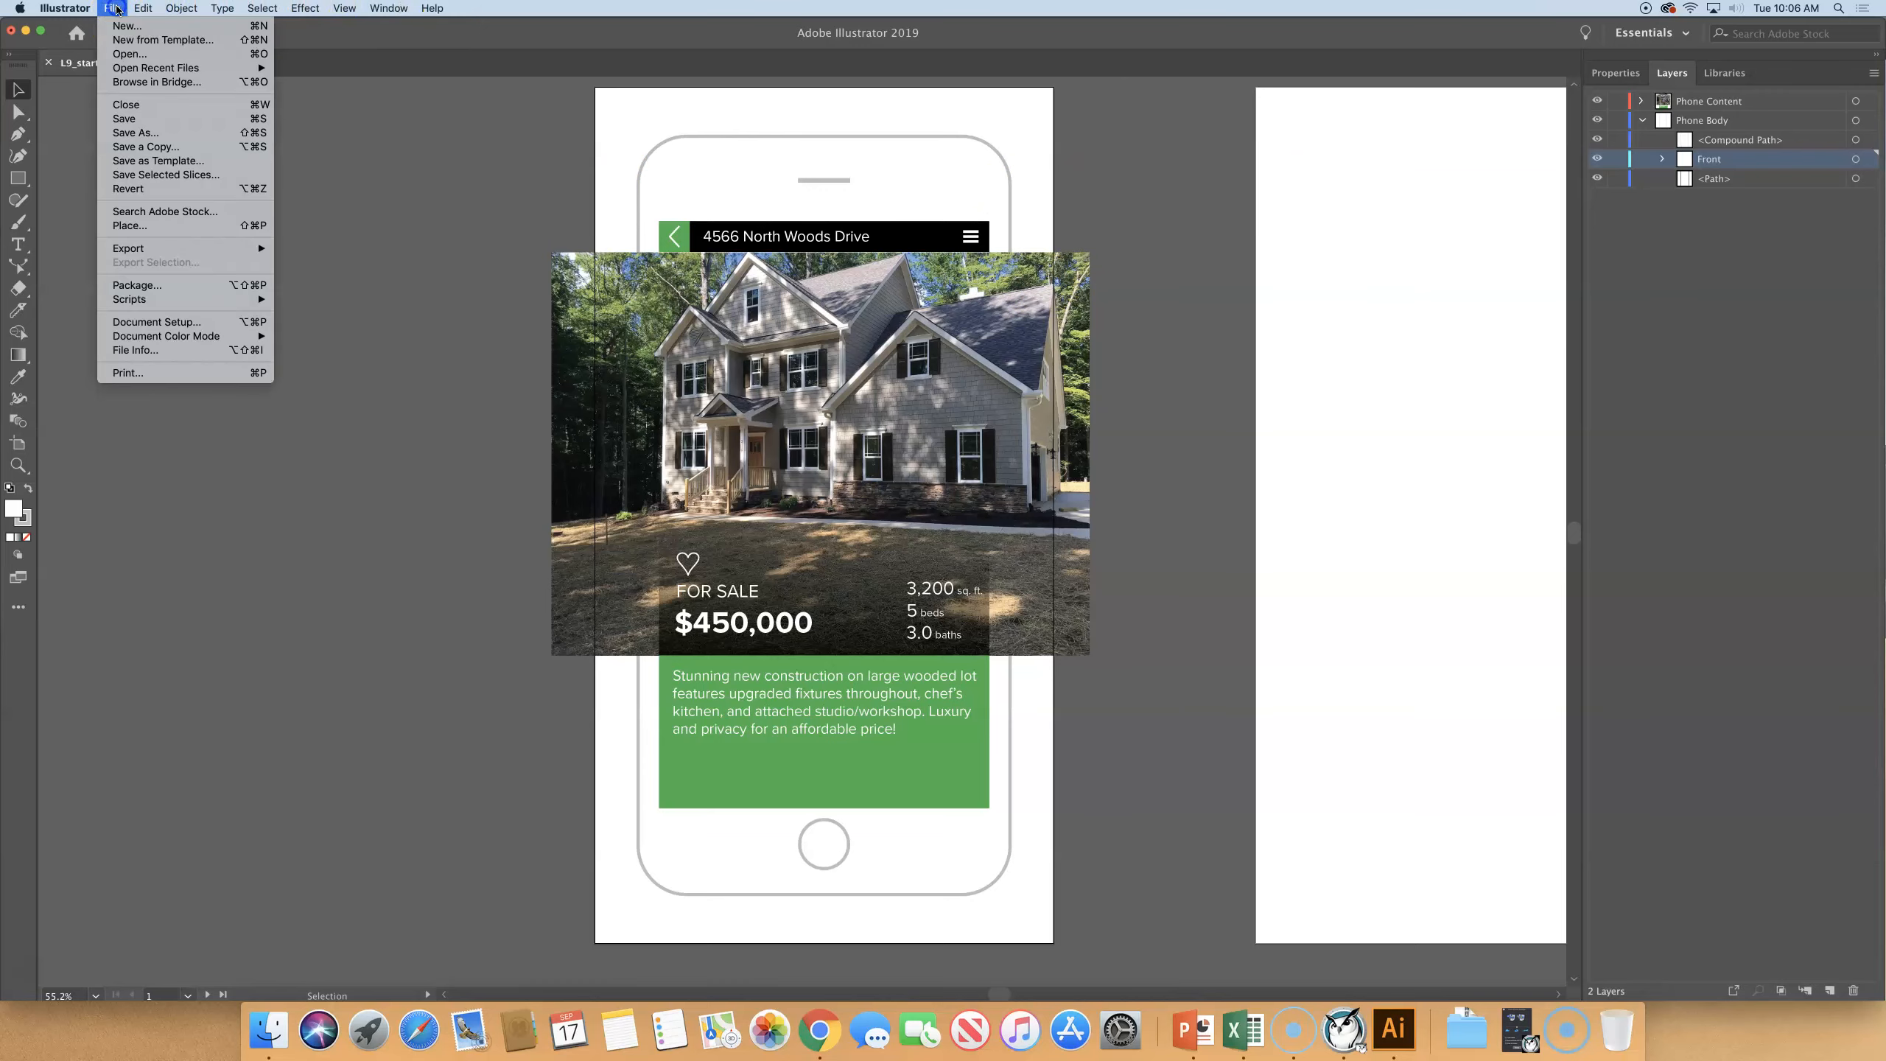
{"action": "left_click", "coordinate": [136, 134]}
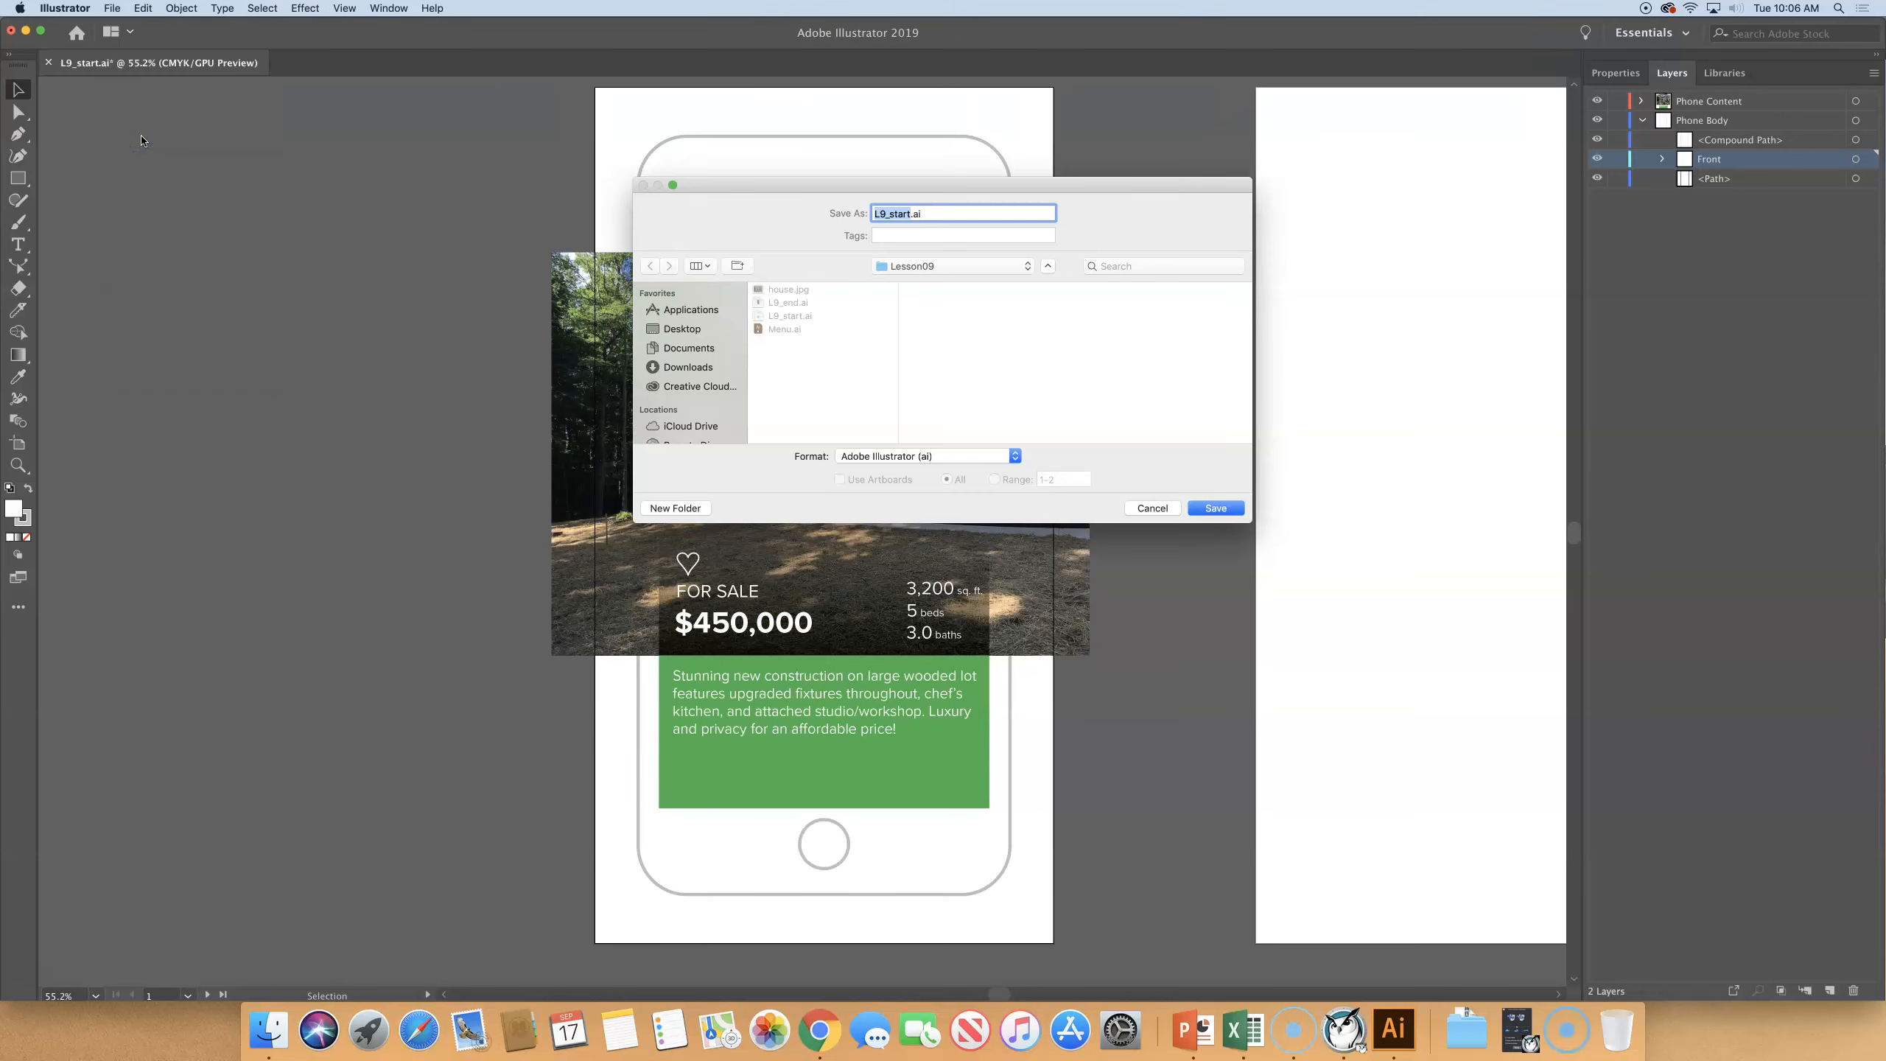
{"action": "type", "text": "BrendaRealEstate"}
{"action": "key", "text": "Return"}
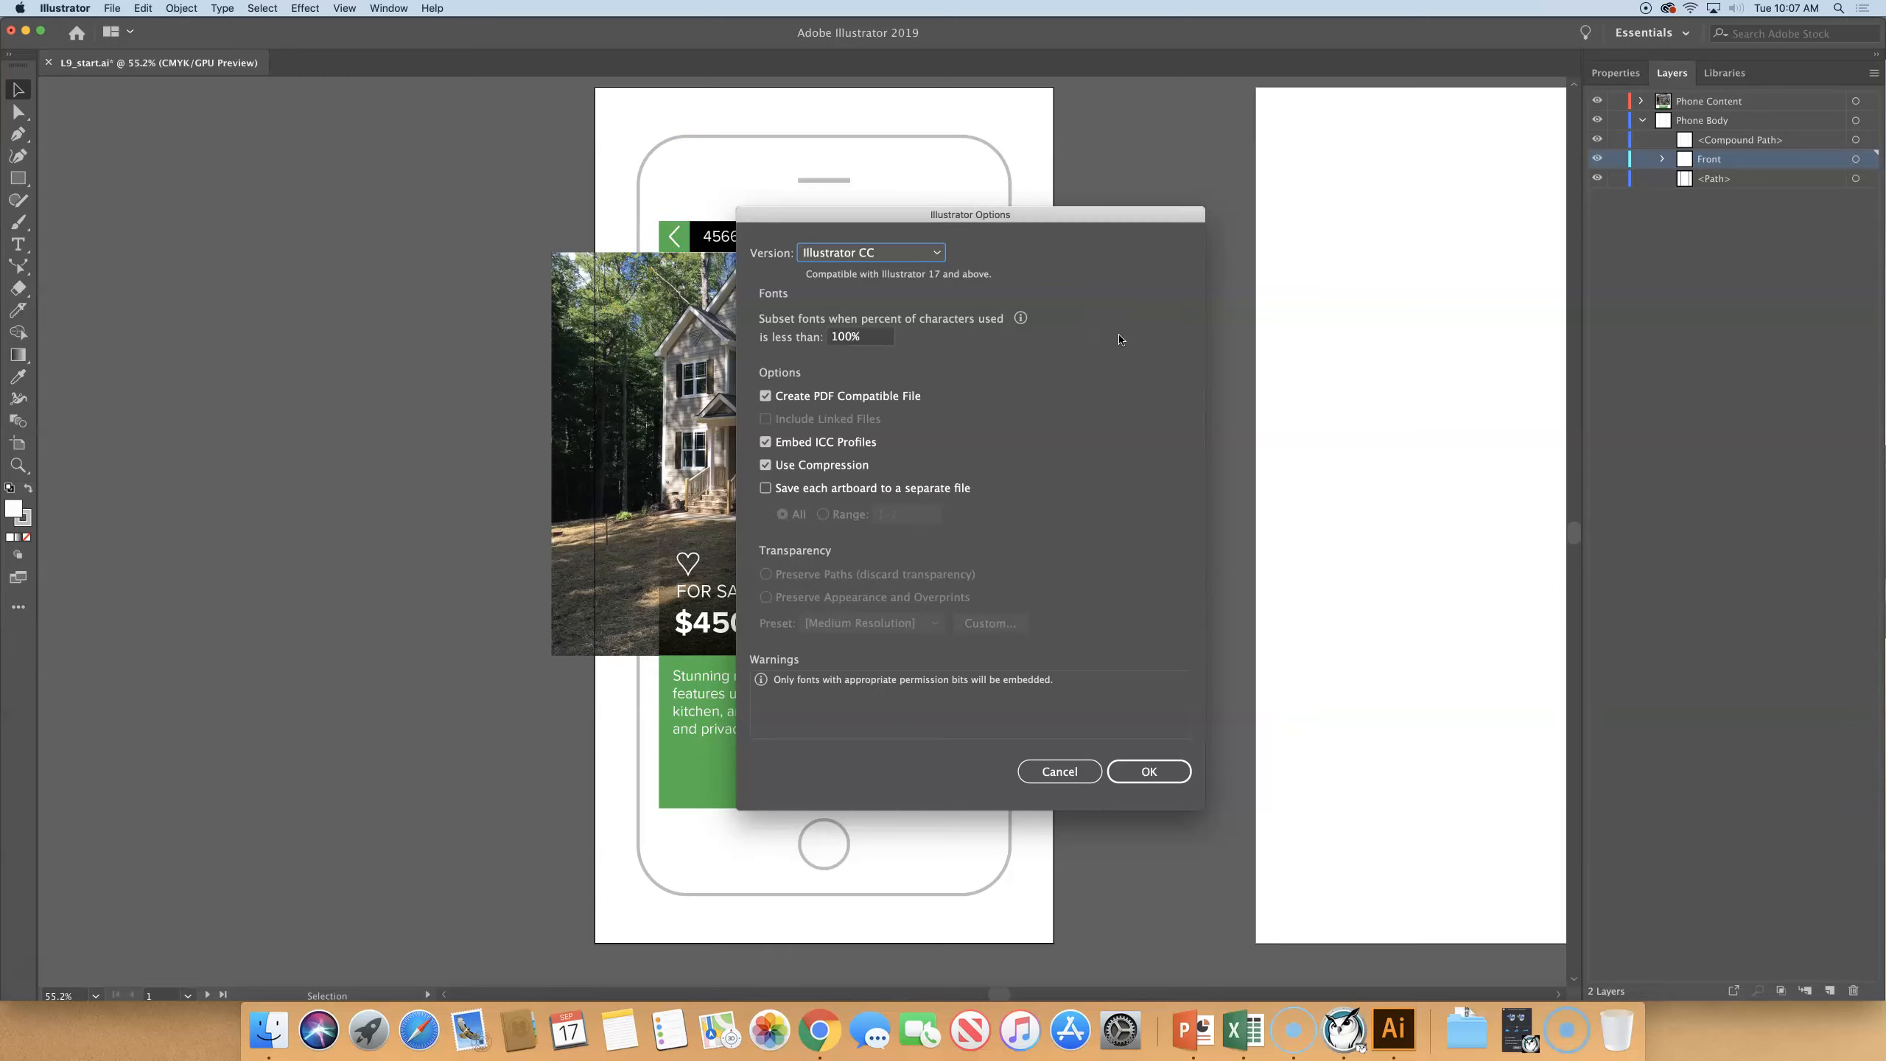
{"action": "left_click", "coordinate": [876, 255]}
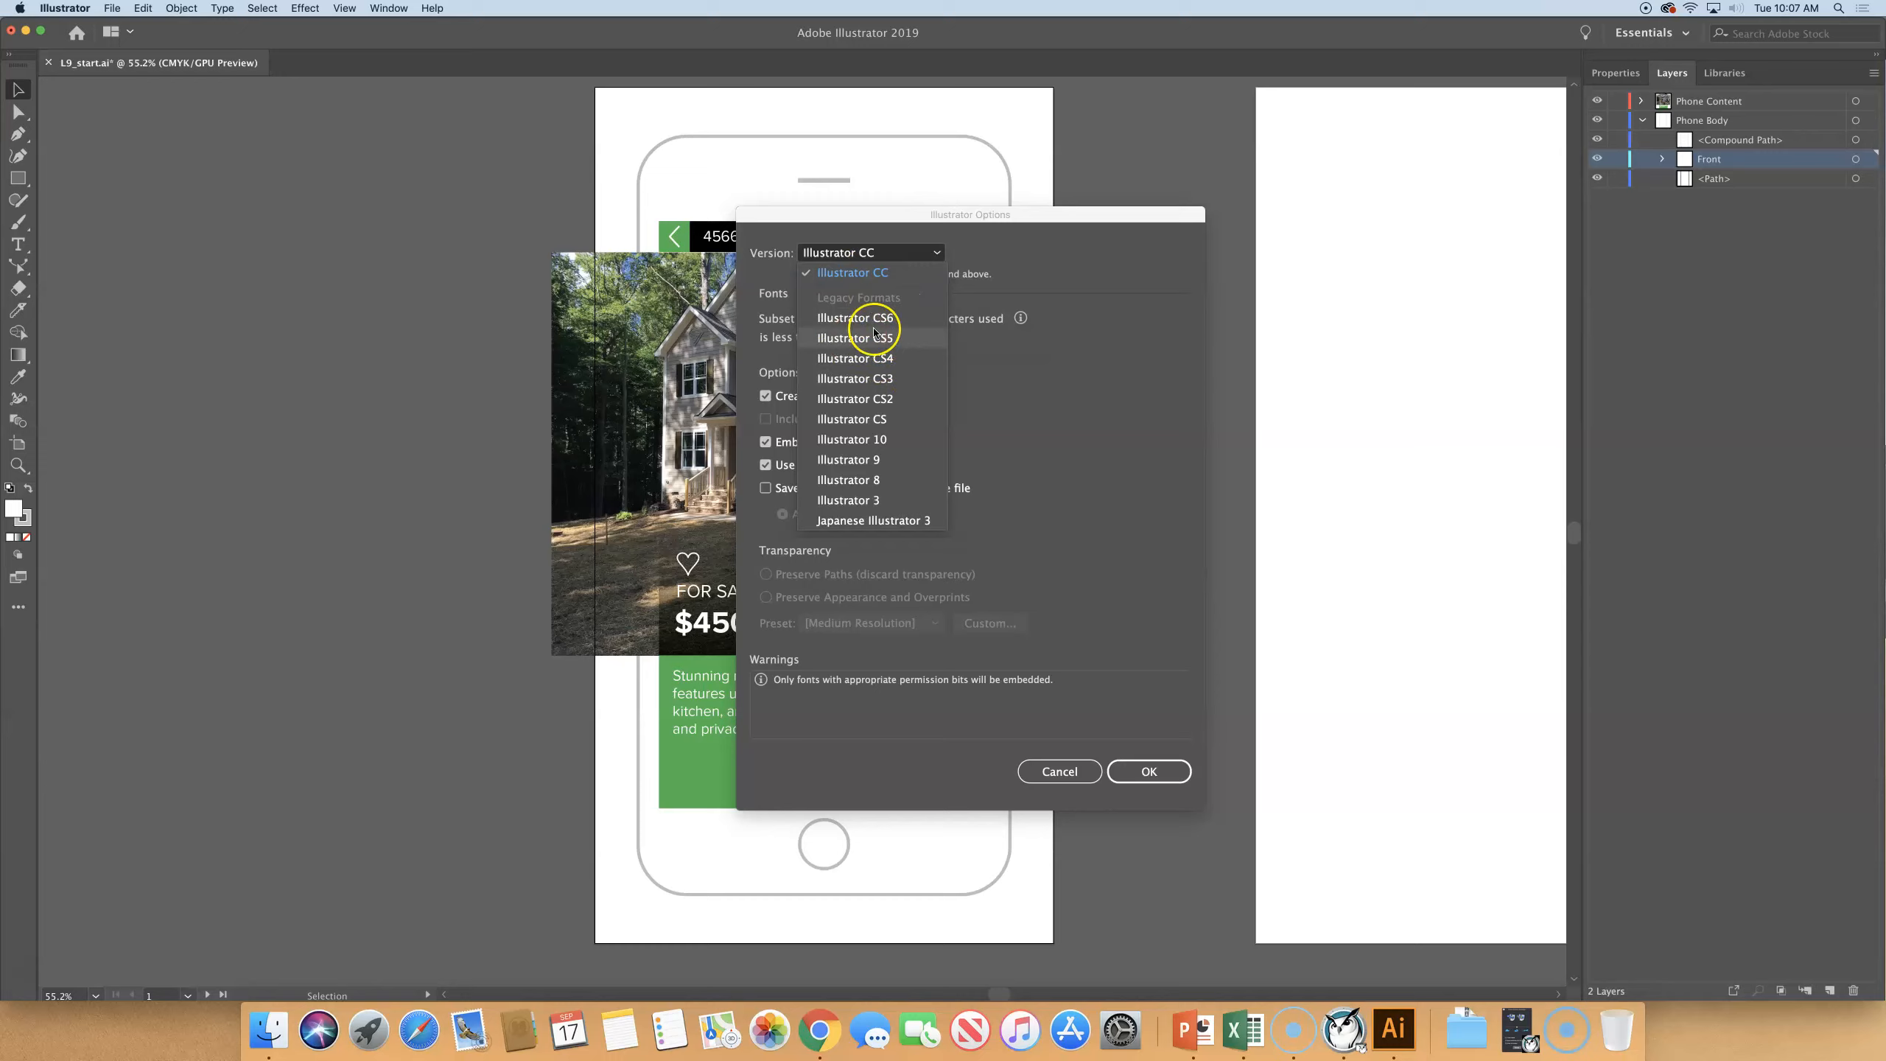
{"action": "left_click", "coordinate": [1102, 255]}
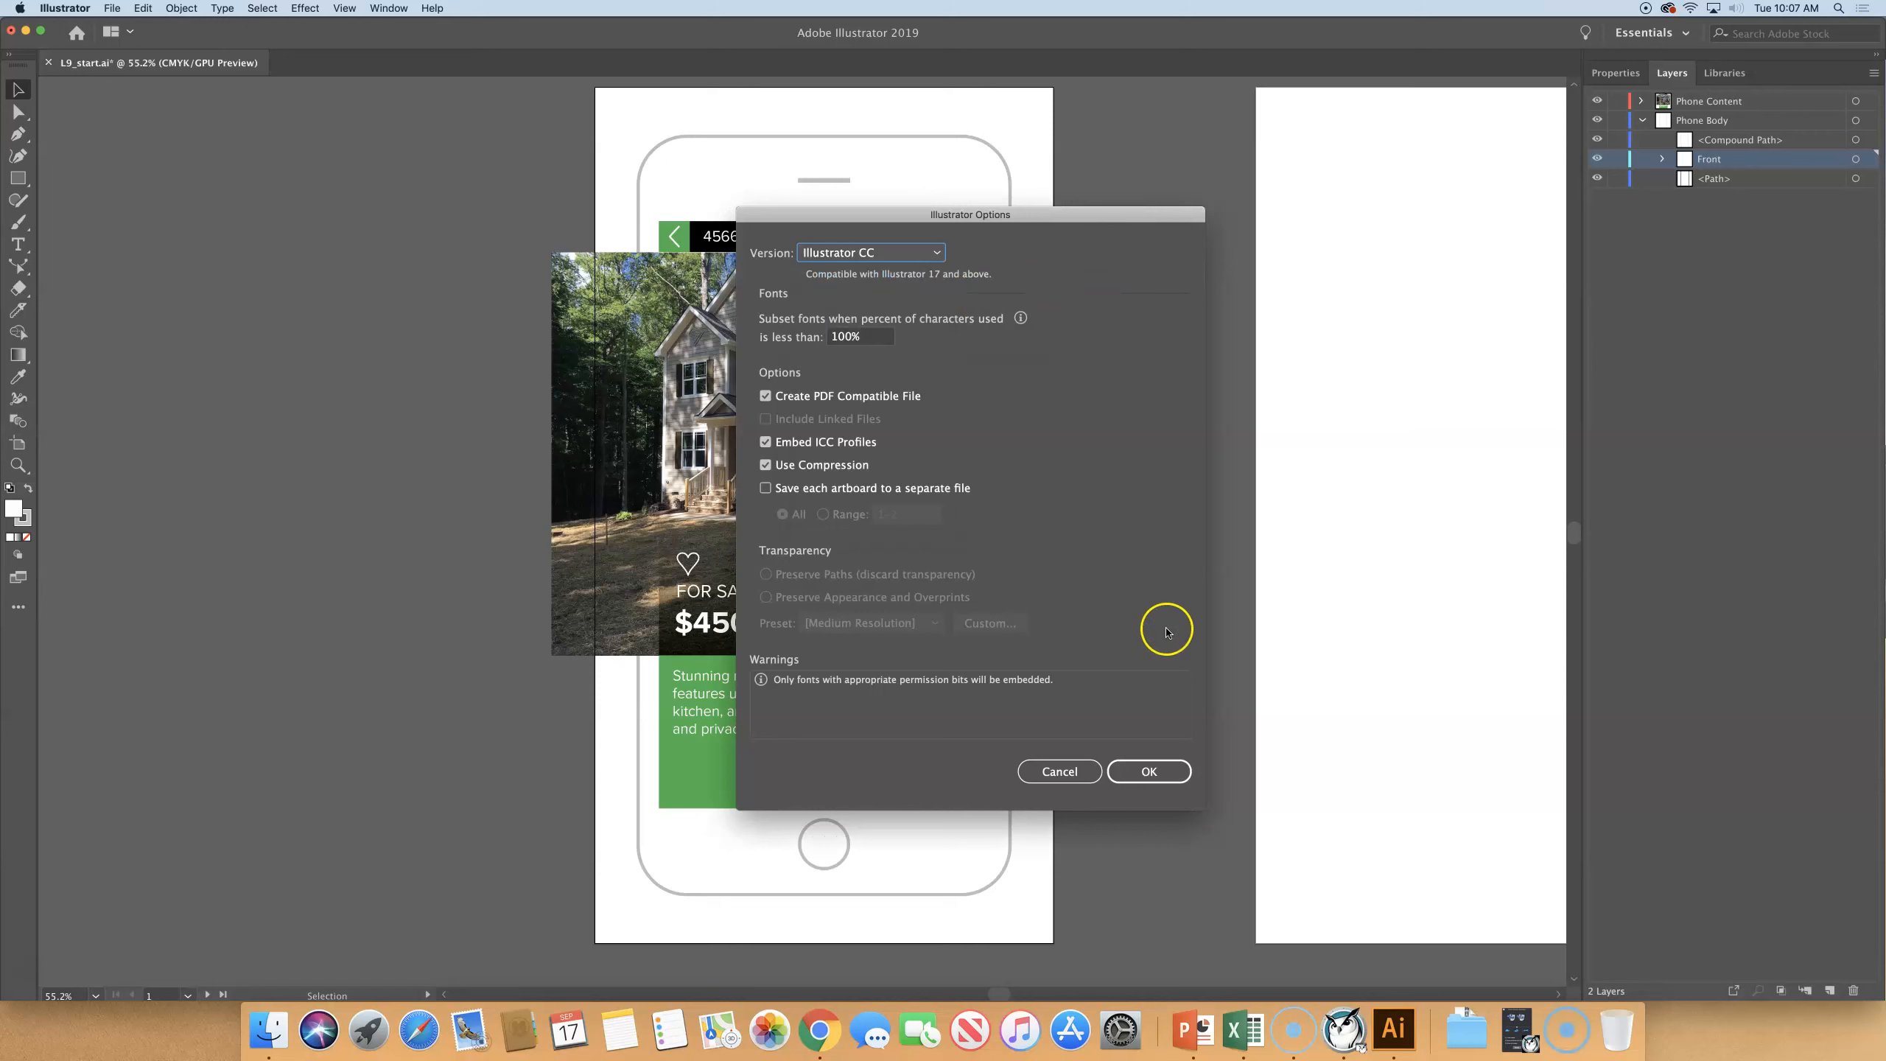
{"action": "left_click", "coordinate": [1152, 769]}
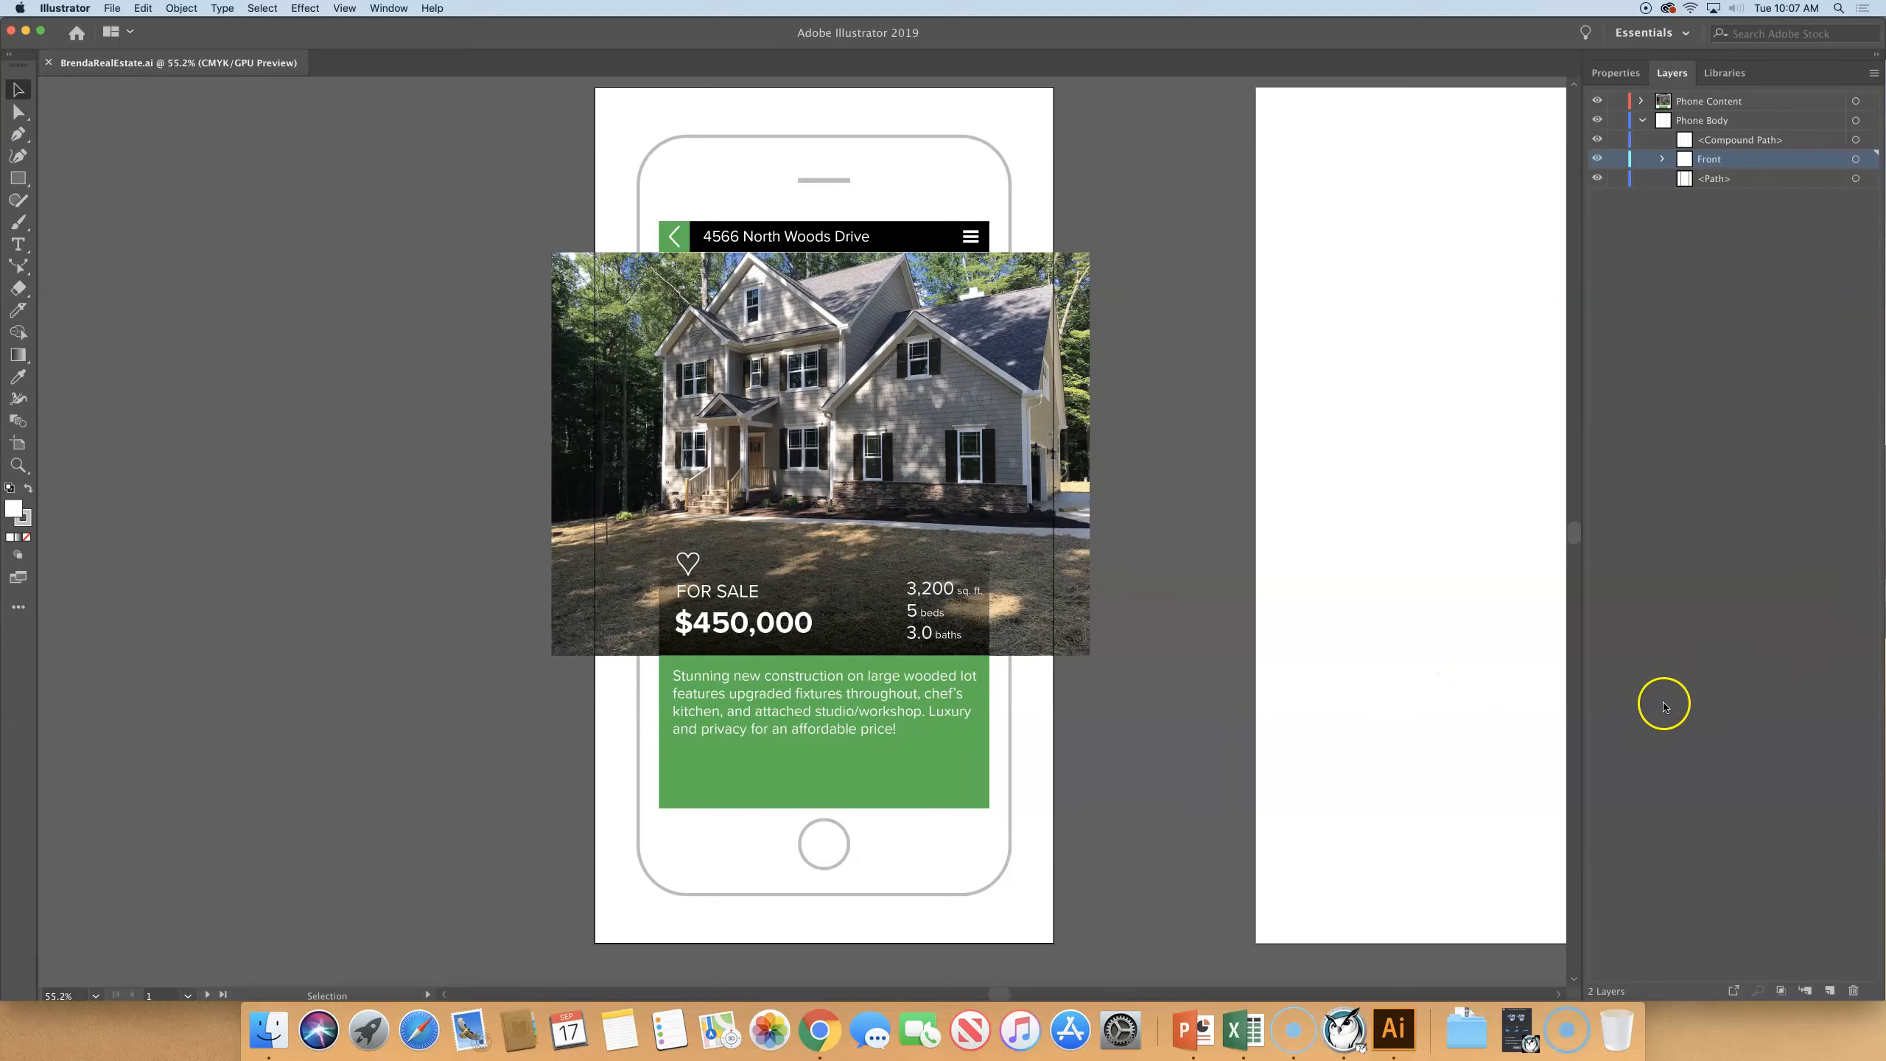
- Hide the Phone Content layer and the other Phone Body artwork, leaving only the Front sublayer visible, and expand Front
{"action": "left_click", "coordinate": [1596, 179]}
{"action": "left_click", "coordinate": [1596, 139]}
{"action": "left_click", "coordinate": [1596, 121]}
{"action": "left_click", "coordinate": [1596, 100]}
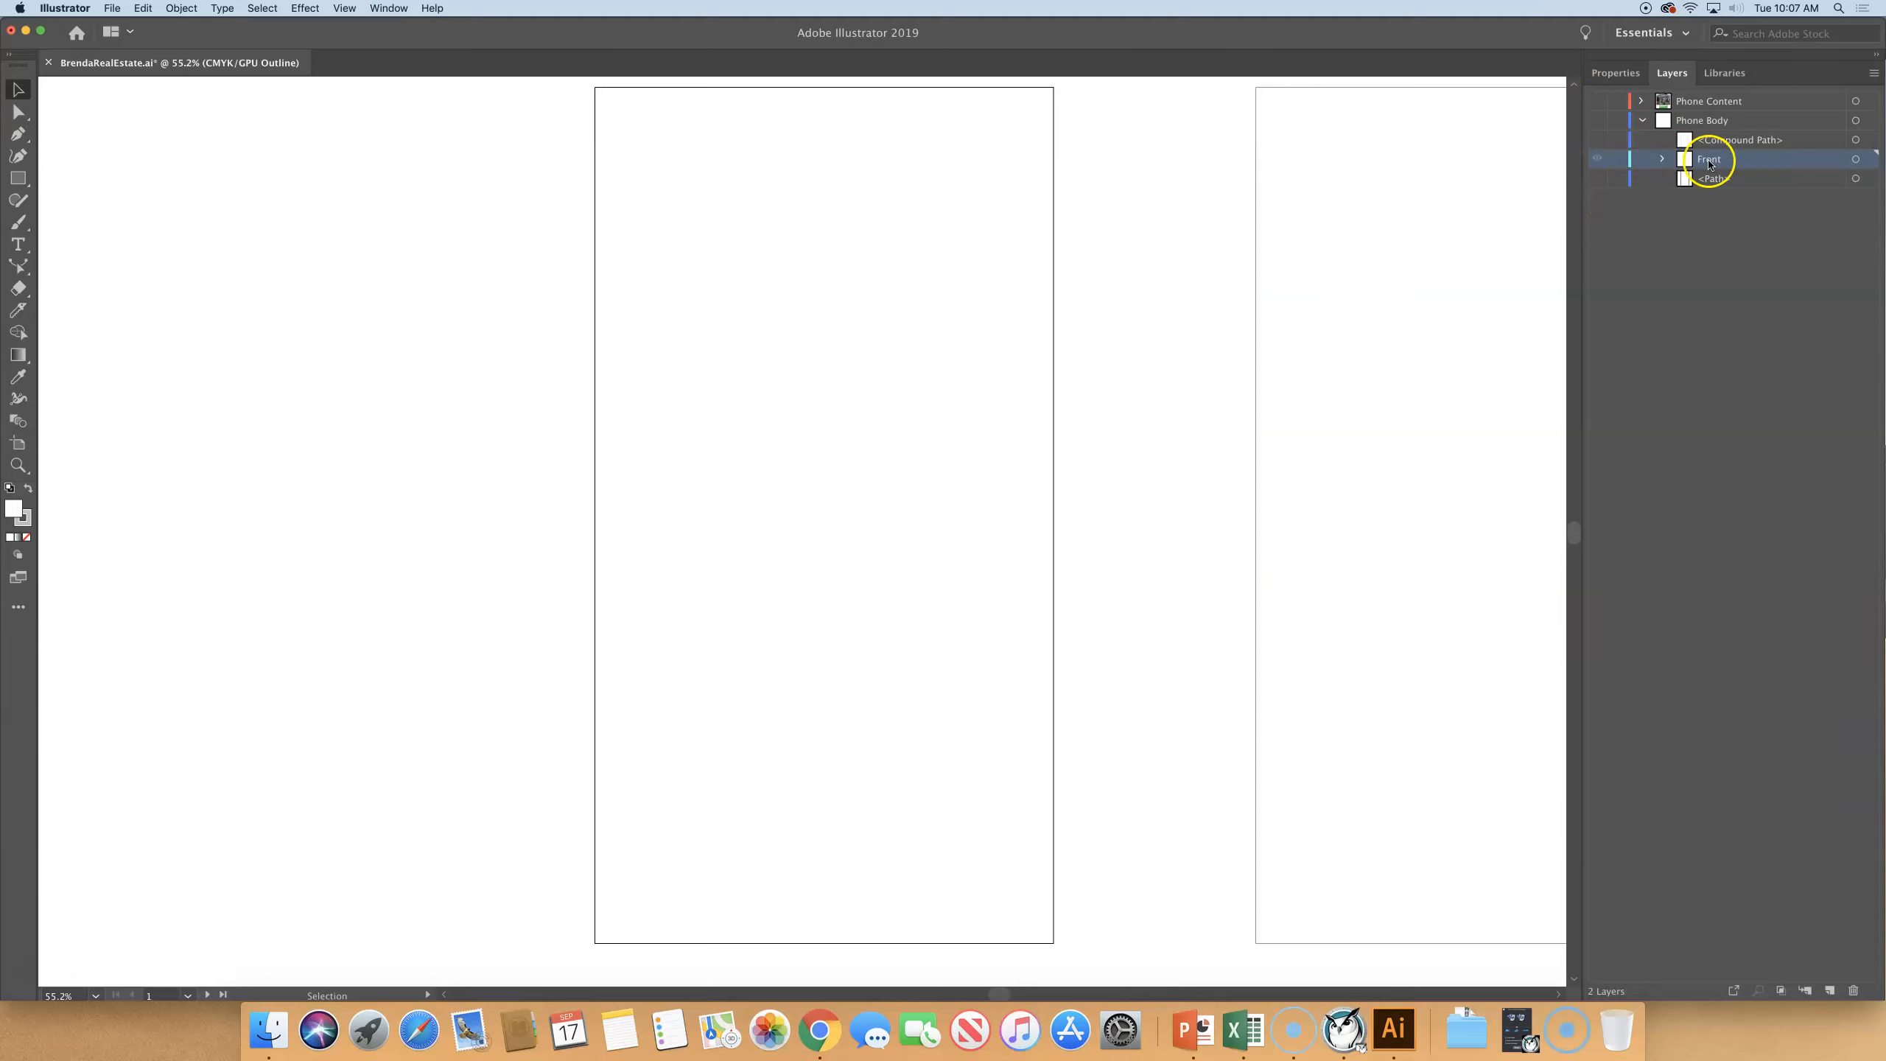
{"action": "left_click", "coordinate": [1663, 160]}
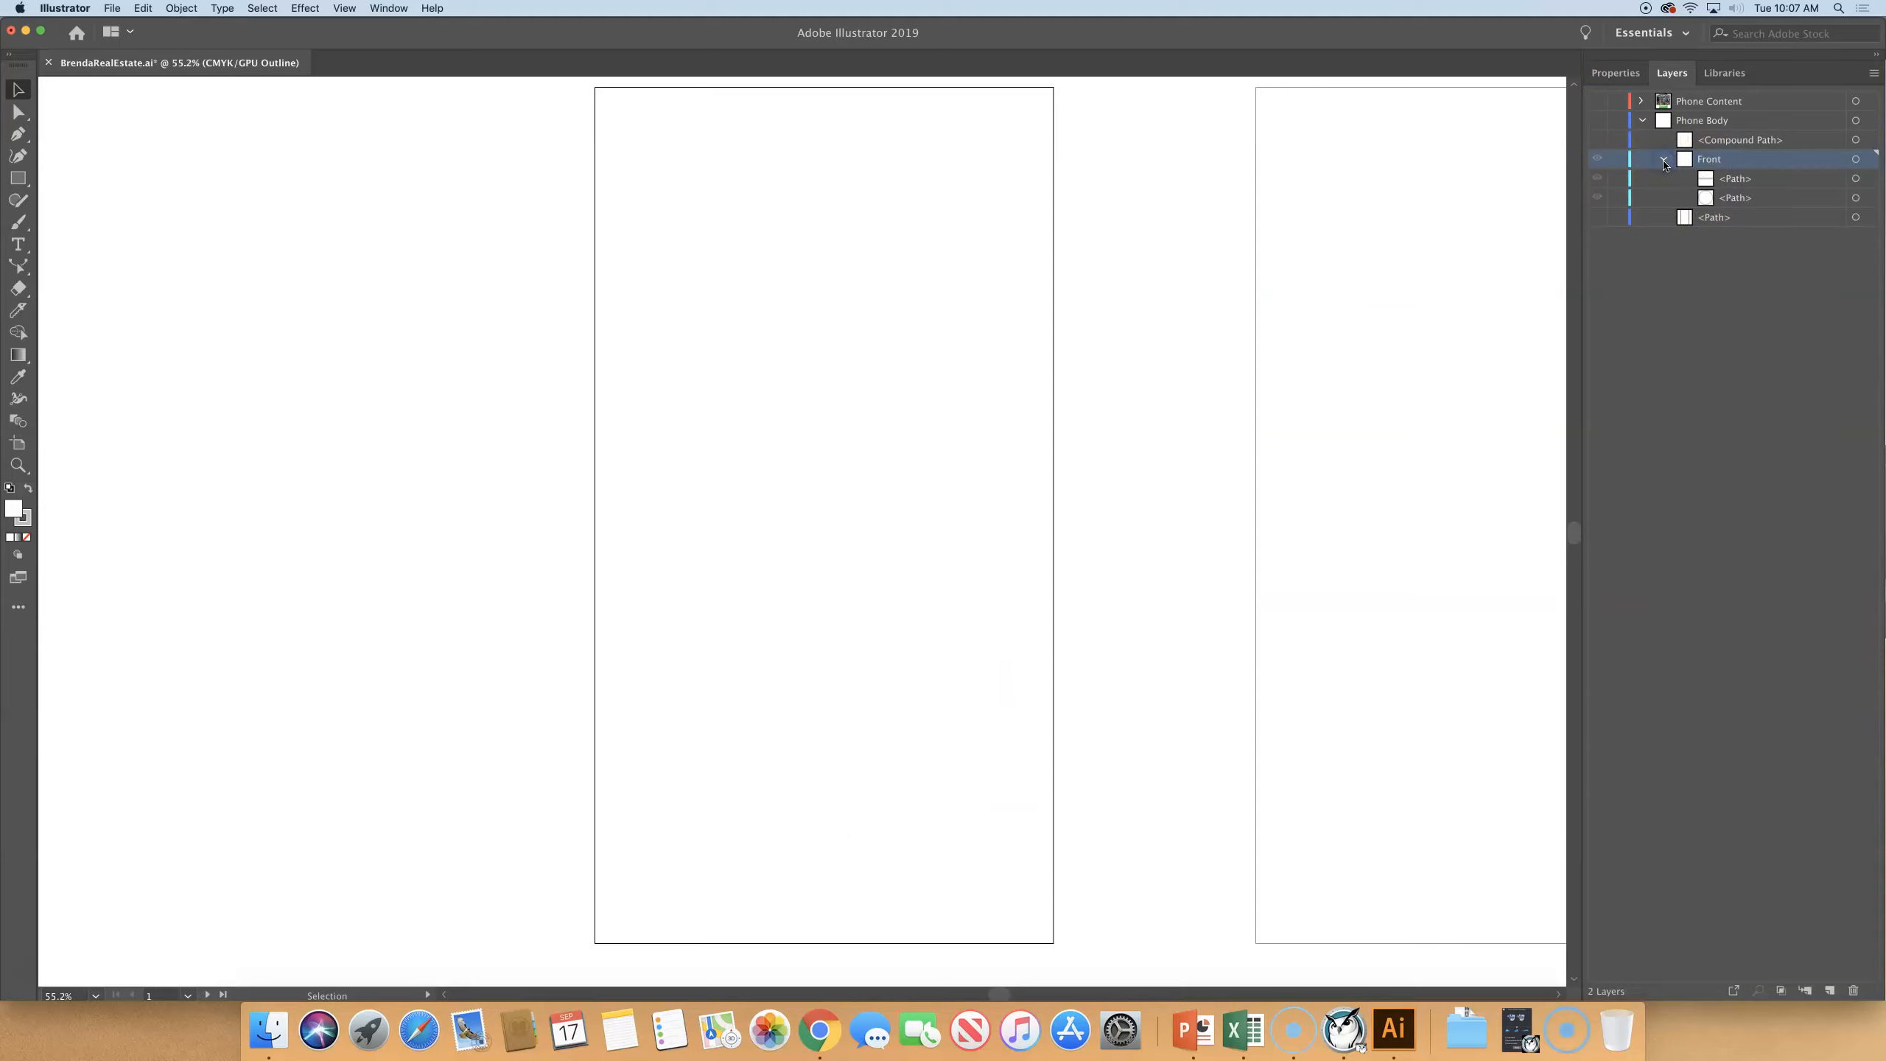
{"action": "left_click", "coordinate": [1597, 159]}
{"action": "left_click", "coordinate": [1597, 120]}
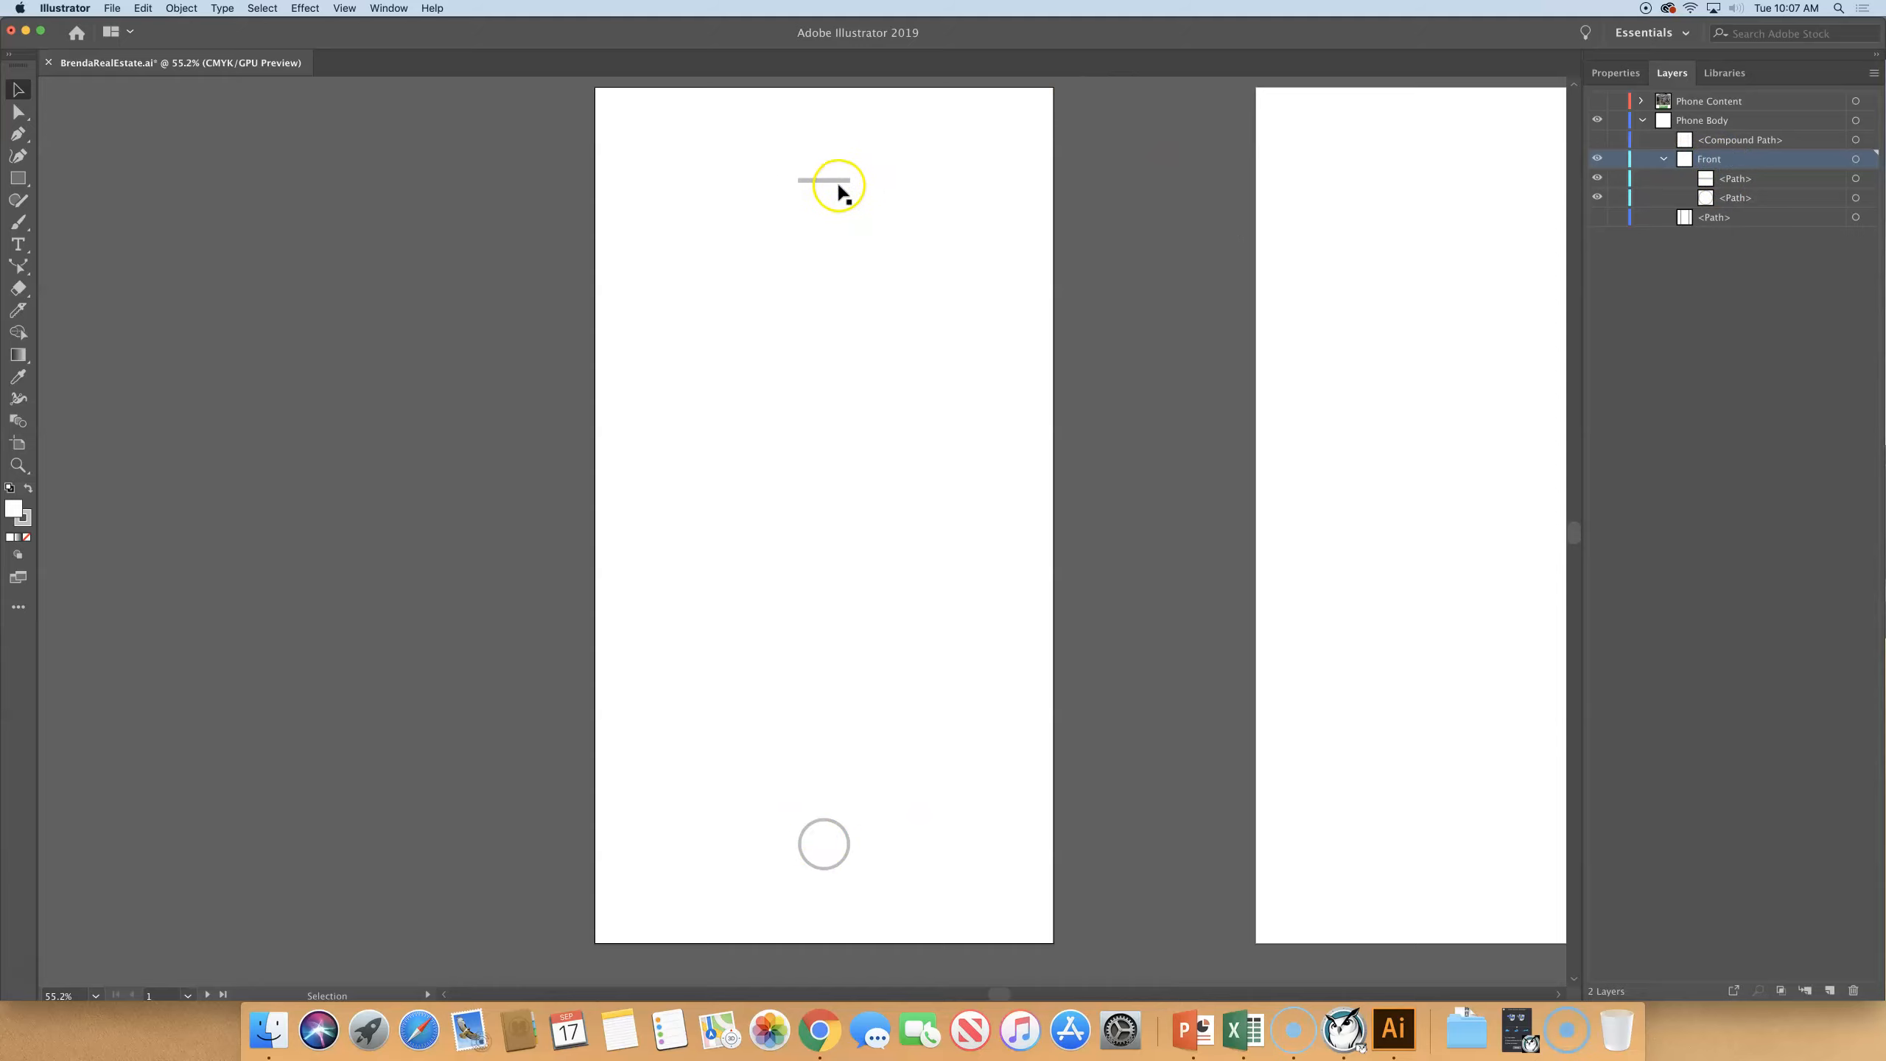
- Show the Phone Content layer again, along with the compound path and the lowest path in Phone Body
{"action": "left_click", "coordinate": [1599, 101]}
{"action": "left_click", "coordinate": [1597, 139]}
{"action": "left_click", "coordinate": [1597, 216]}
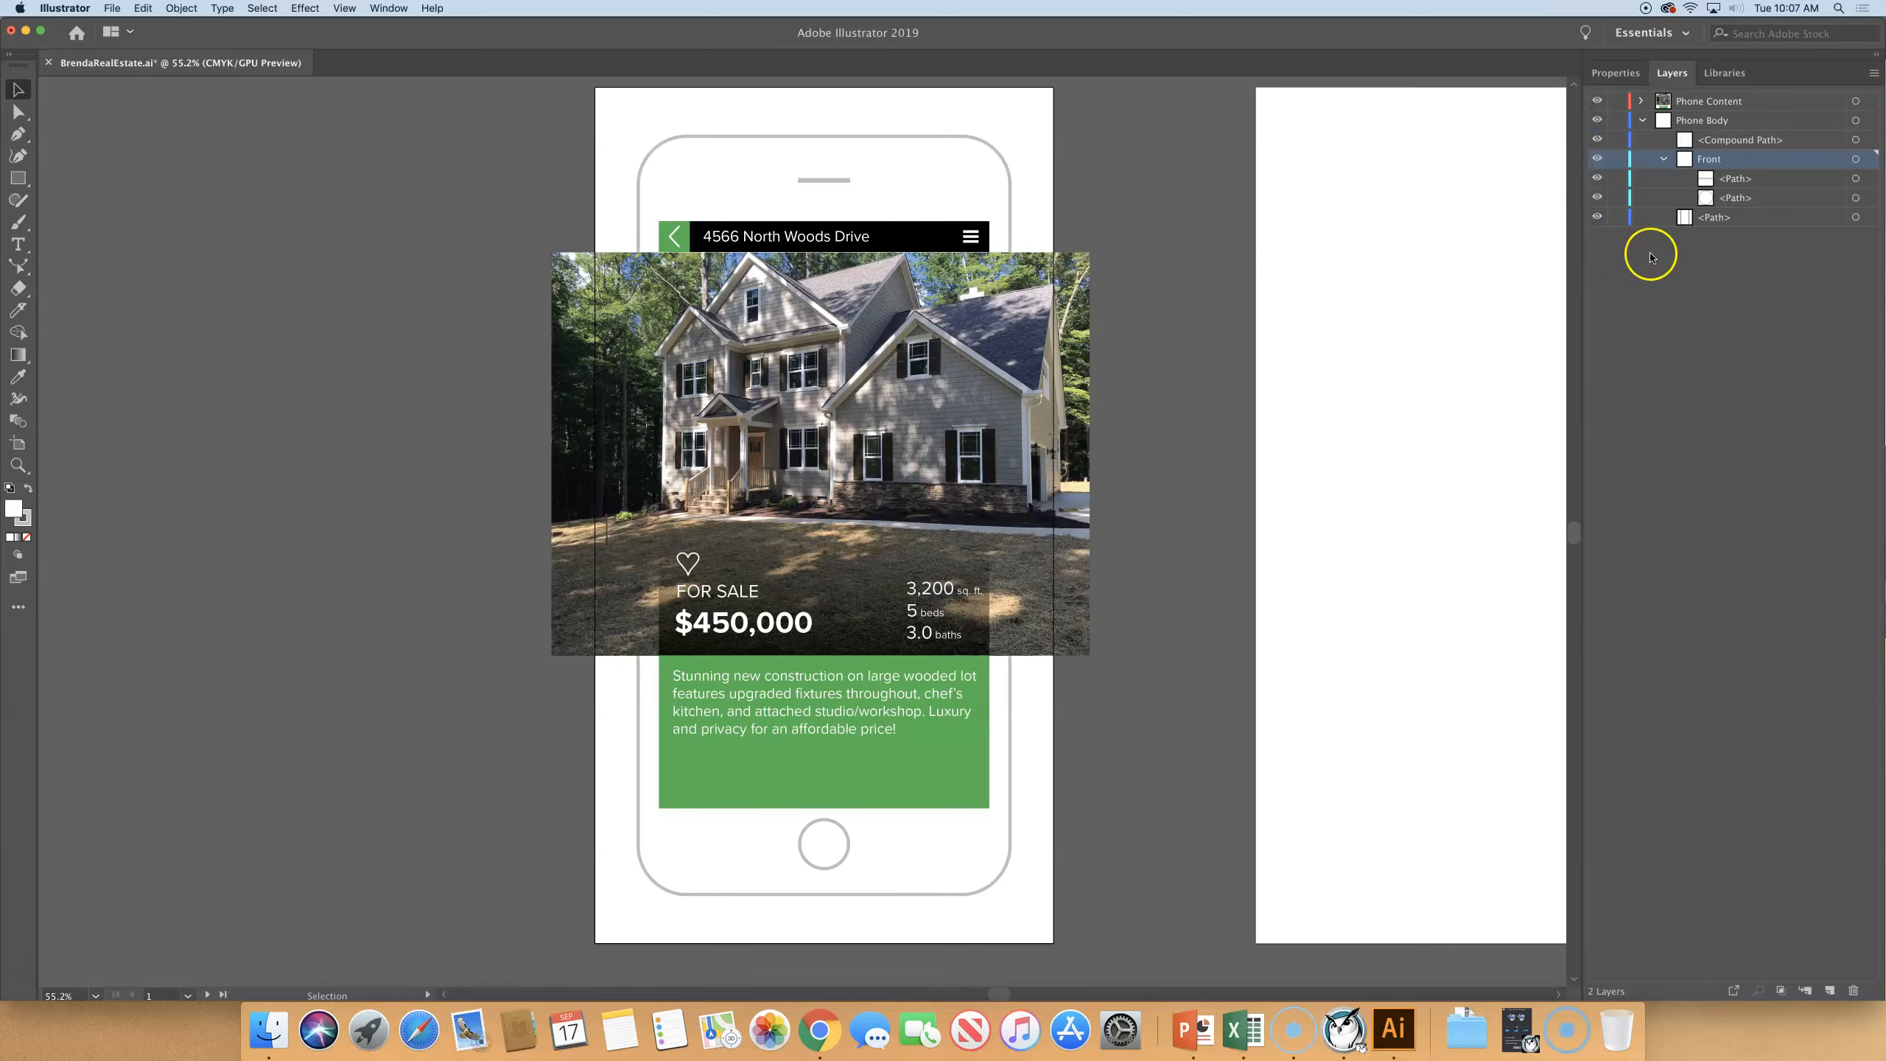
- Collapse the Front sublayer and duplicate it inside the Phone Body layer
{"action": "left_click", "coordinate": [1642, 120]}
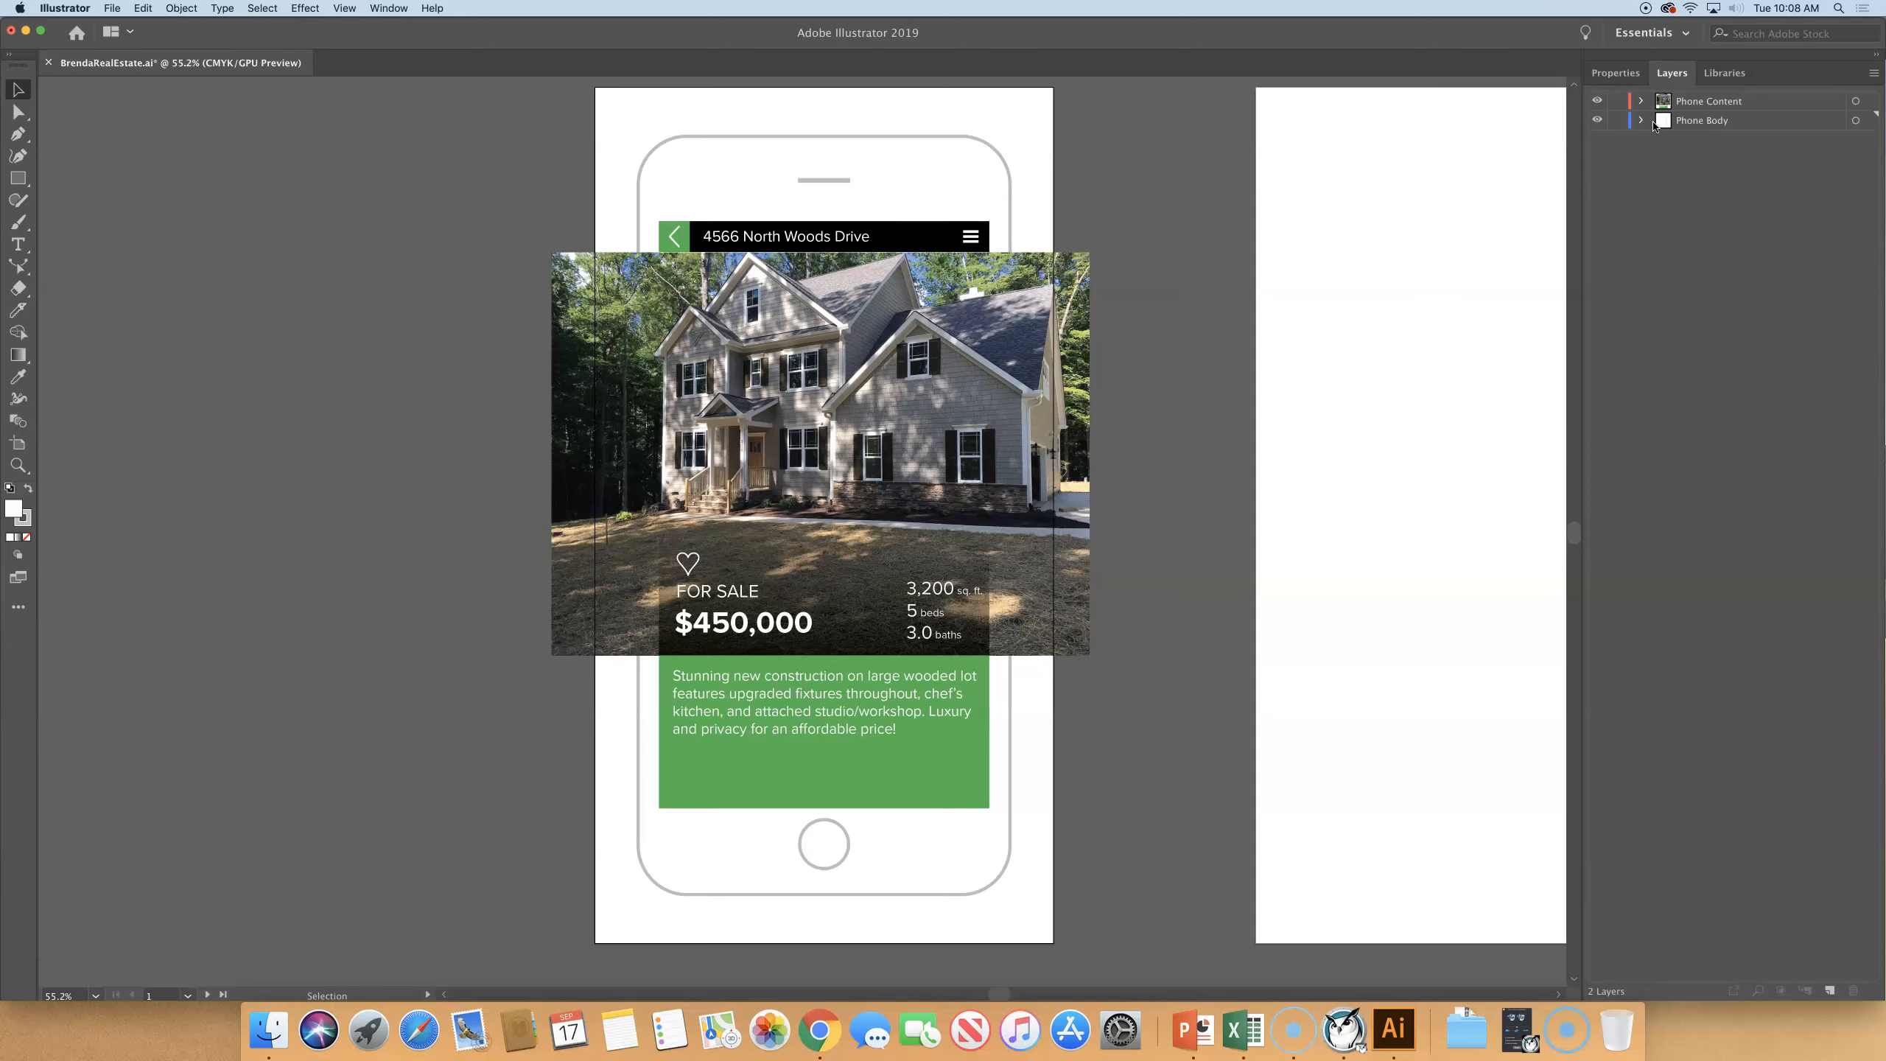
{"action": "left_click", "coordinate": [1641, 120]}
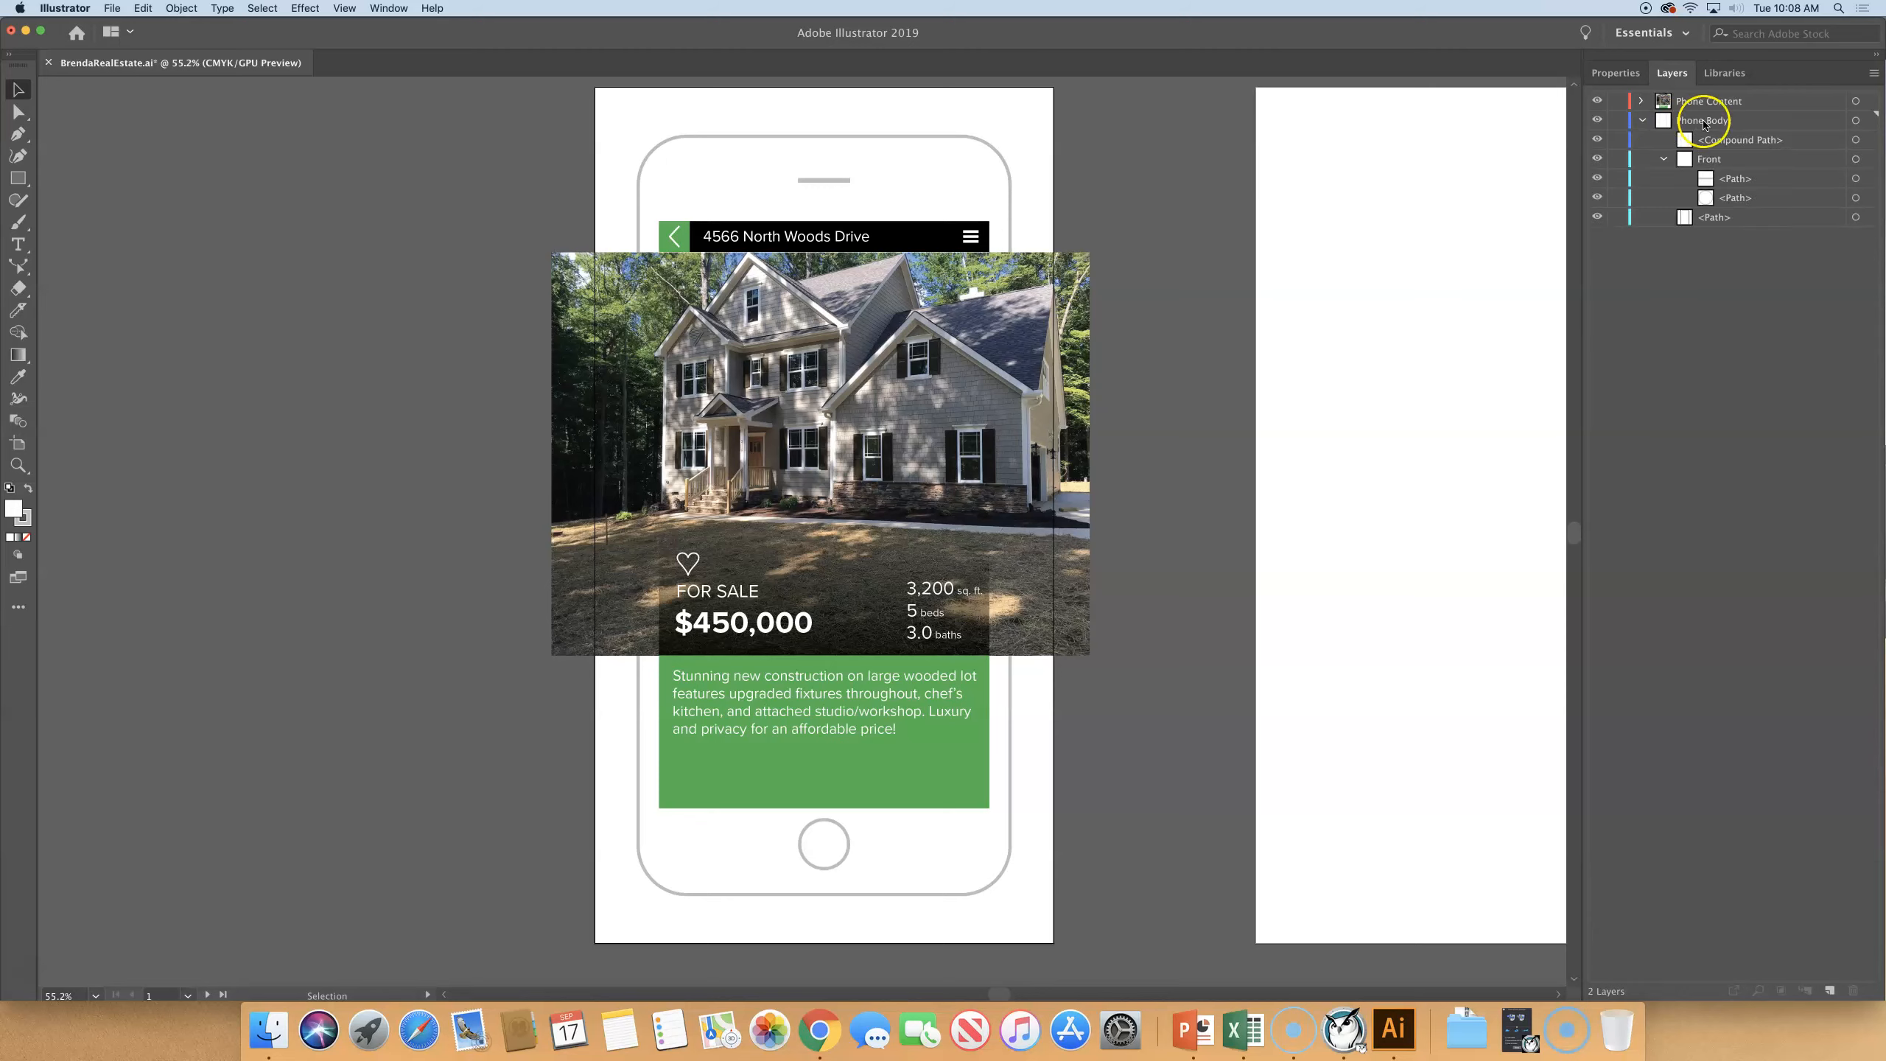
{"action": "left_click", "coordinate": [1709, 159]}
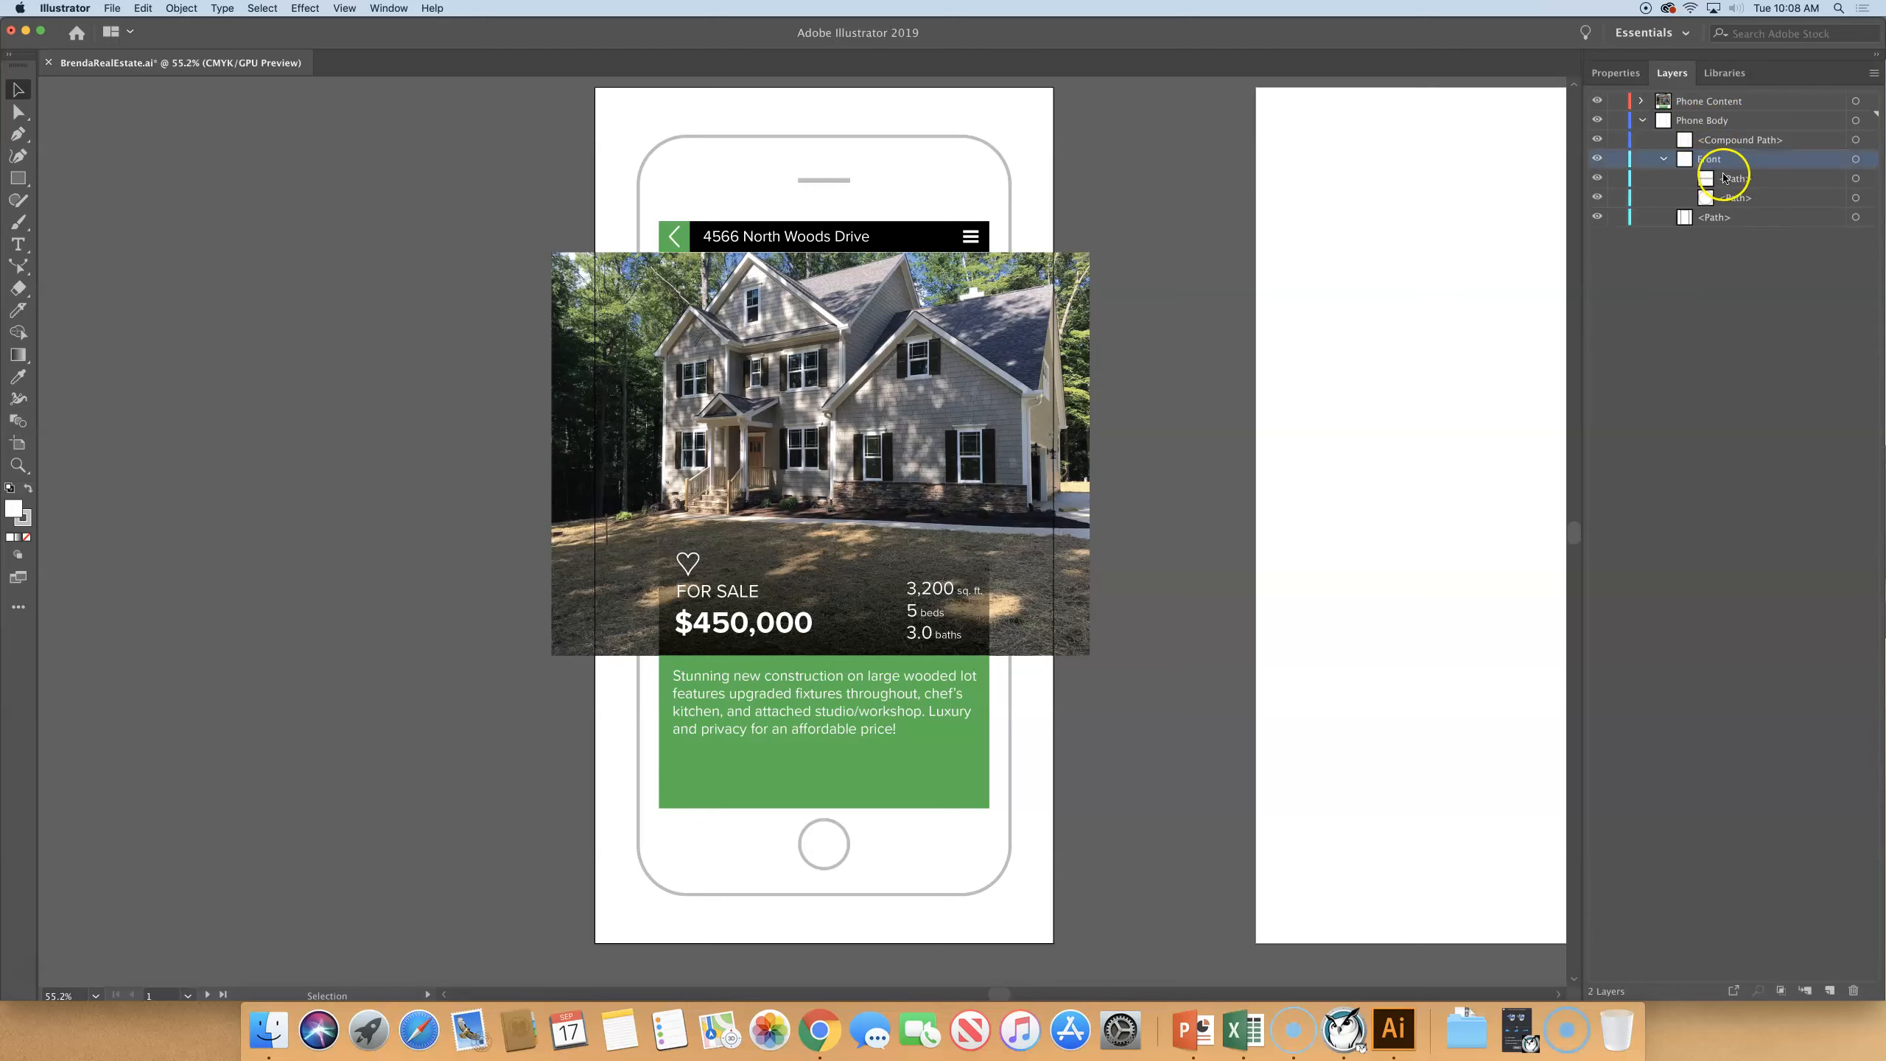
{"action": "left_click", "coordinate": [1664, 159]}
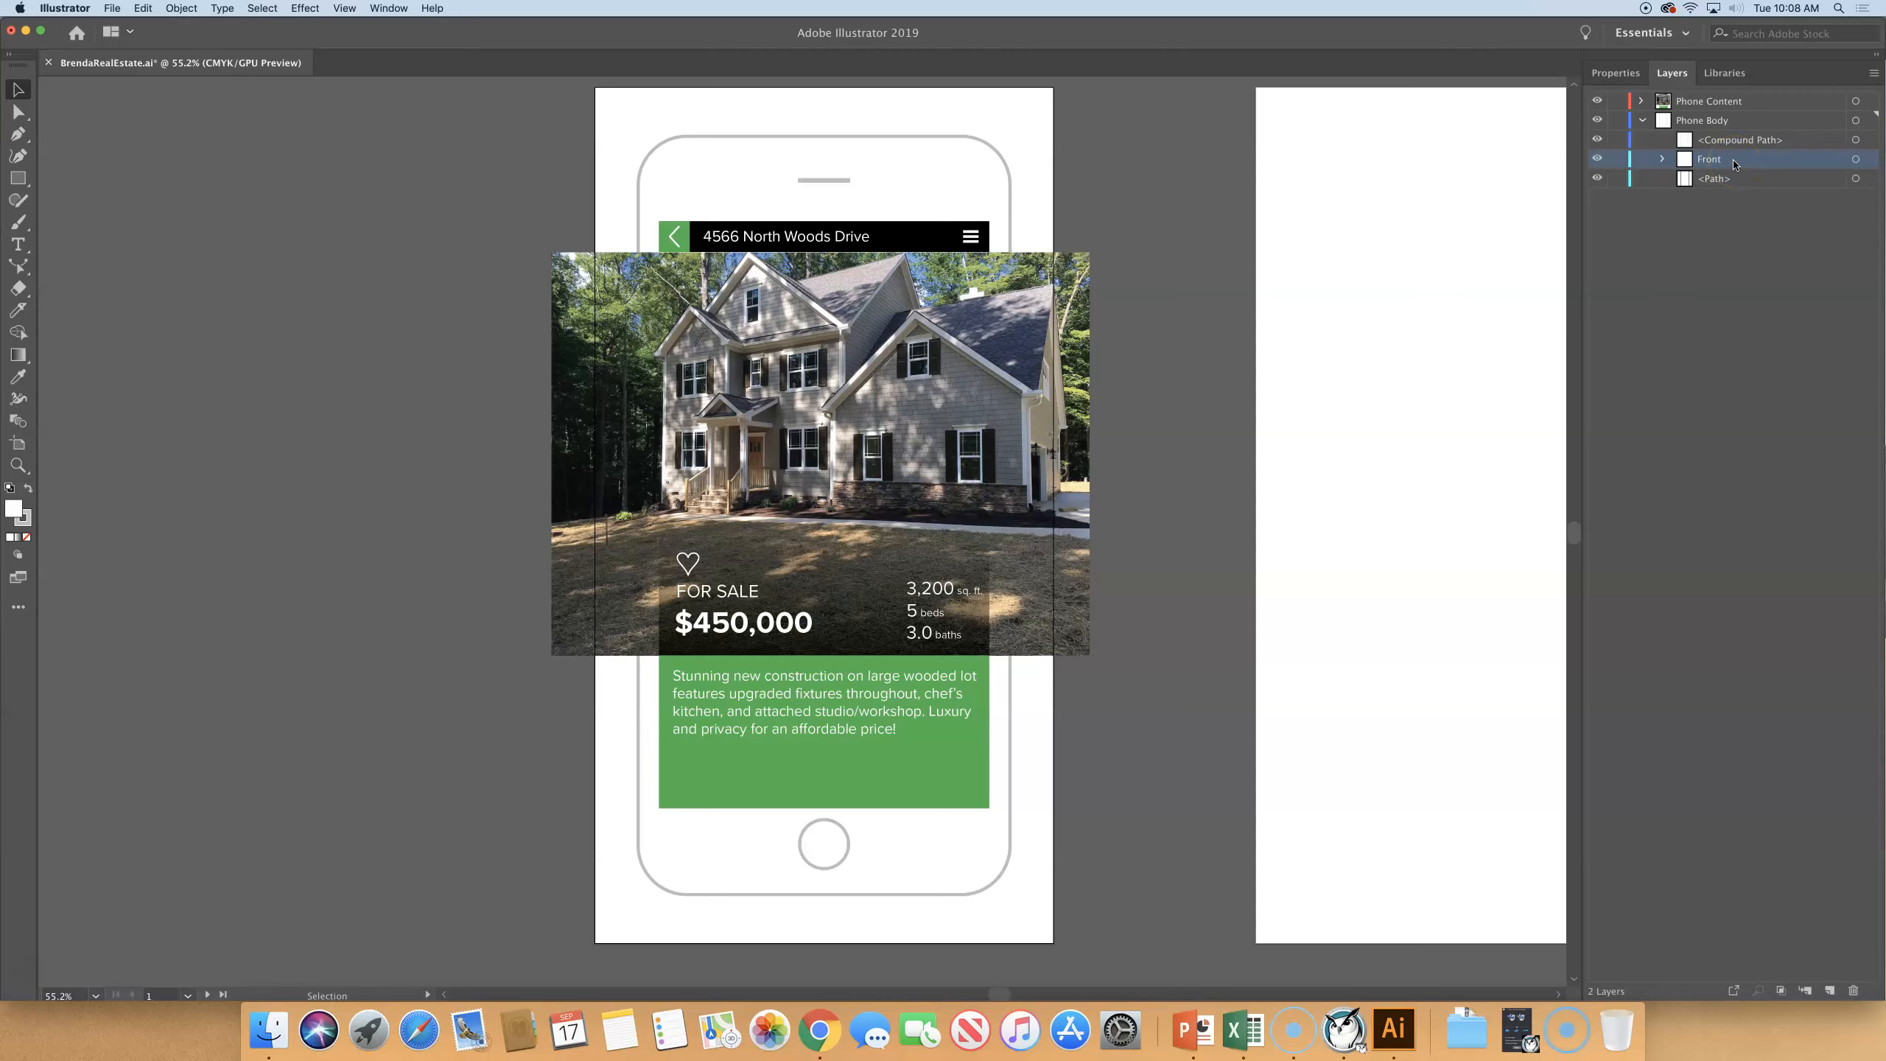
{"action": "left_click_drag", "start_coordinate": [1733, 162], "coordinate": [1822, 993]}
- Rename the copy of the Front sublayer as Back
{"action": "left_click", "coordinate": [1710, 163]}
{"action": "double_click", "coordinate": [1740, 160]}
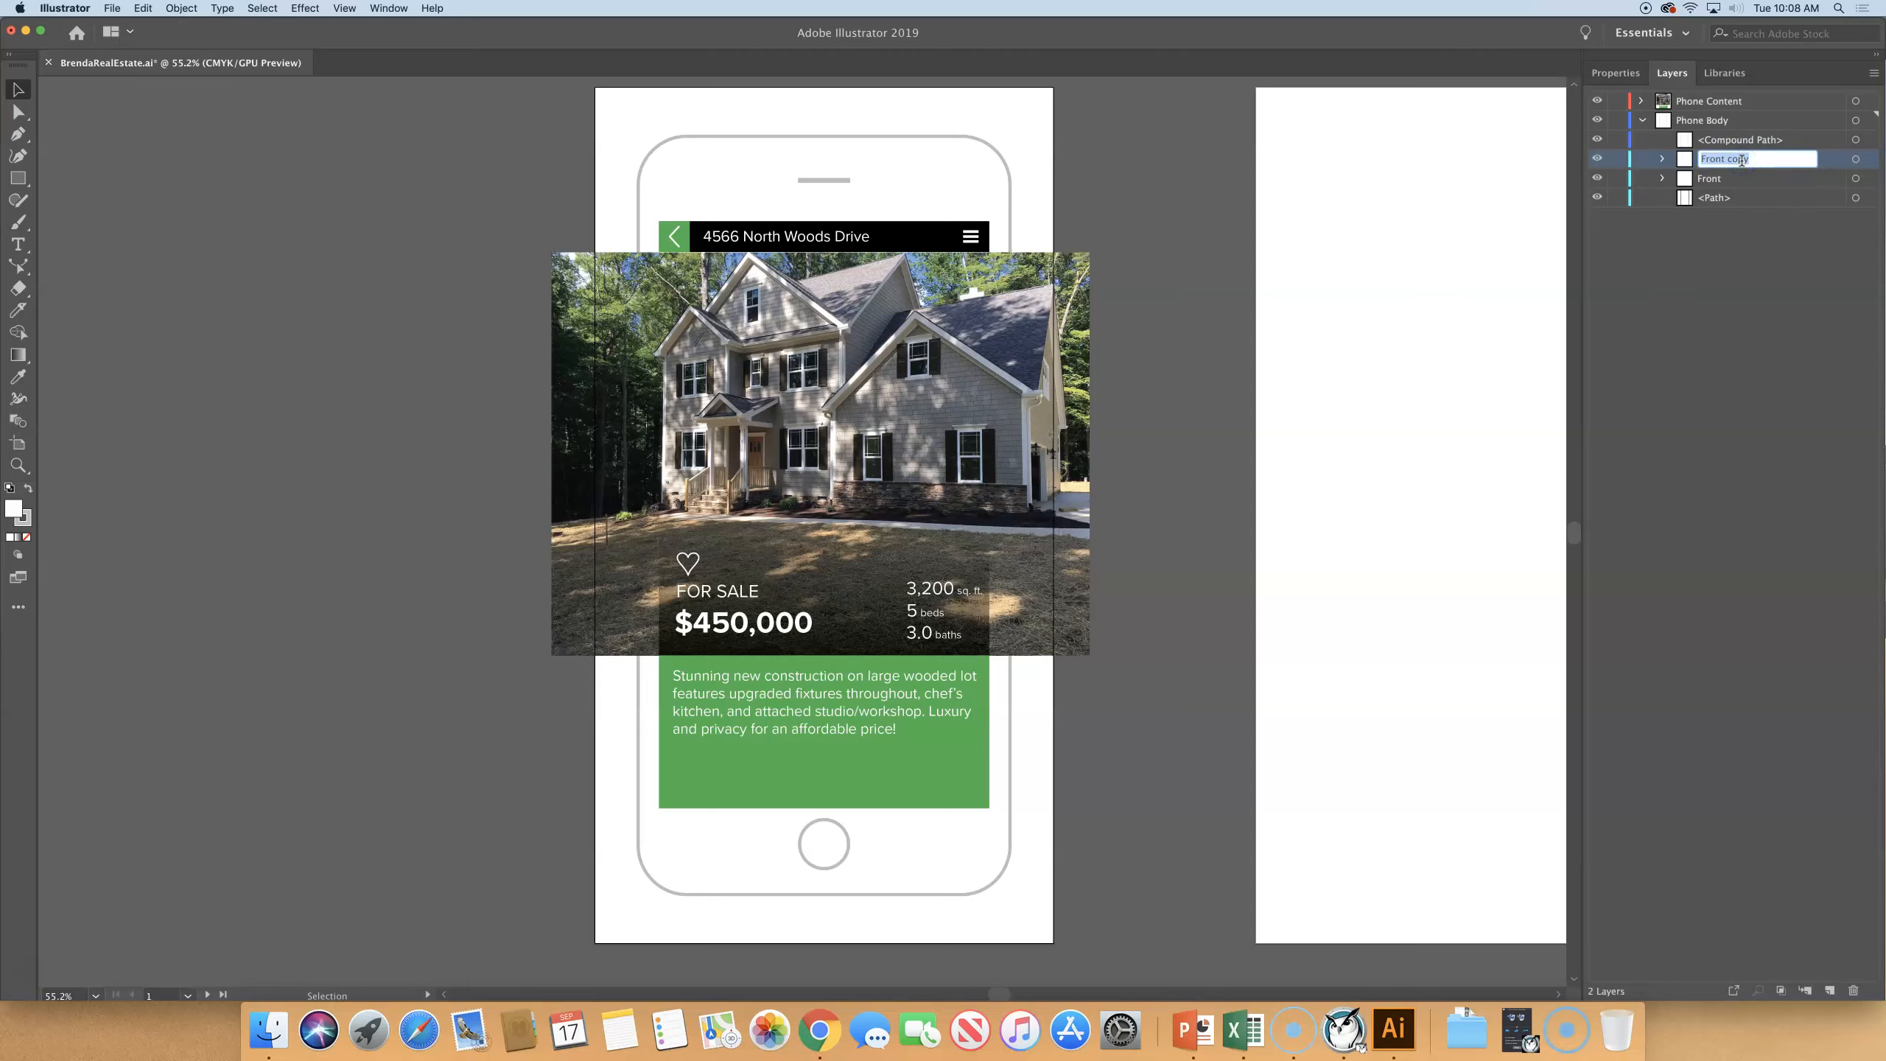
{"action": "type", "text": "Bsvk"}
{"action": "key", "text": "Return"}
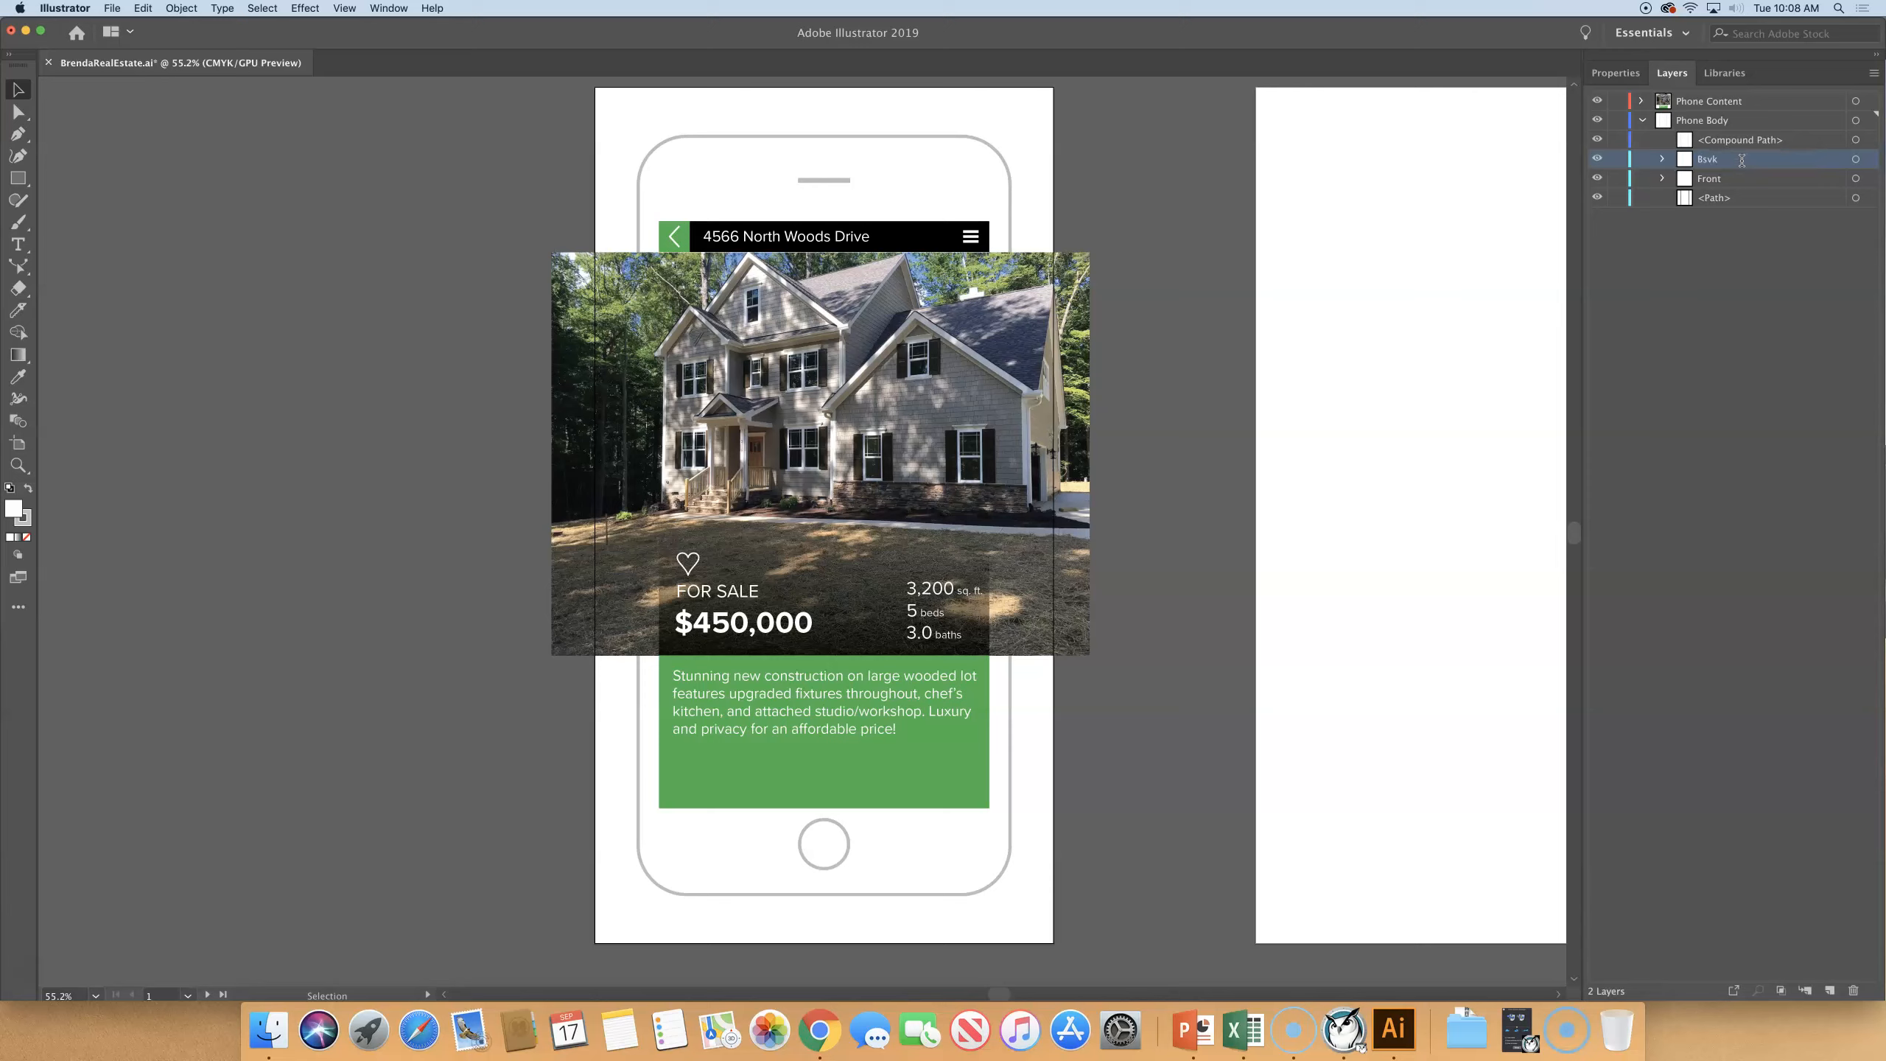
{"action": "double_click", "coordinate": [1700, 160]}
{"action": "type", "text": "B"}
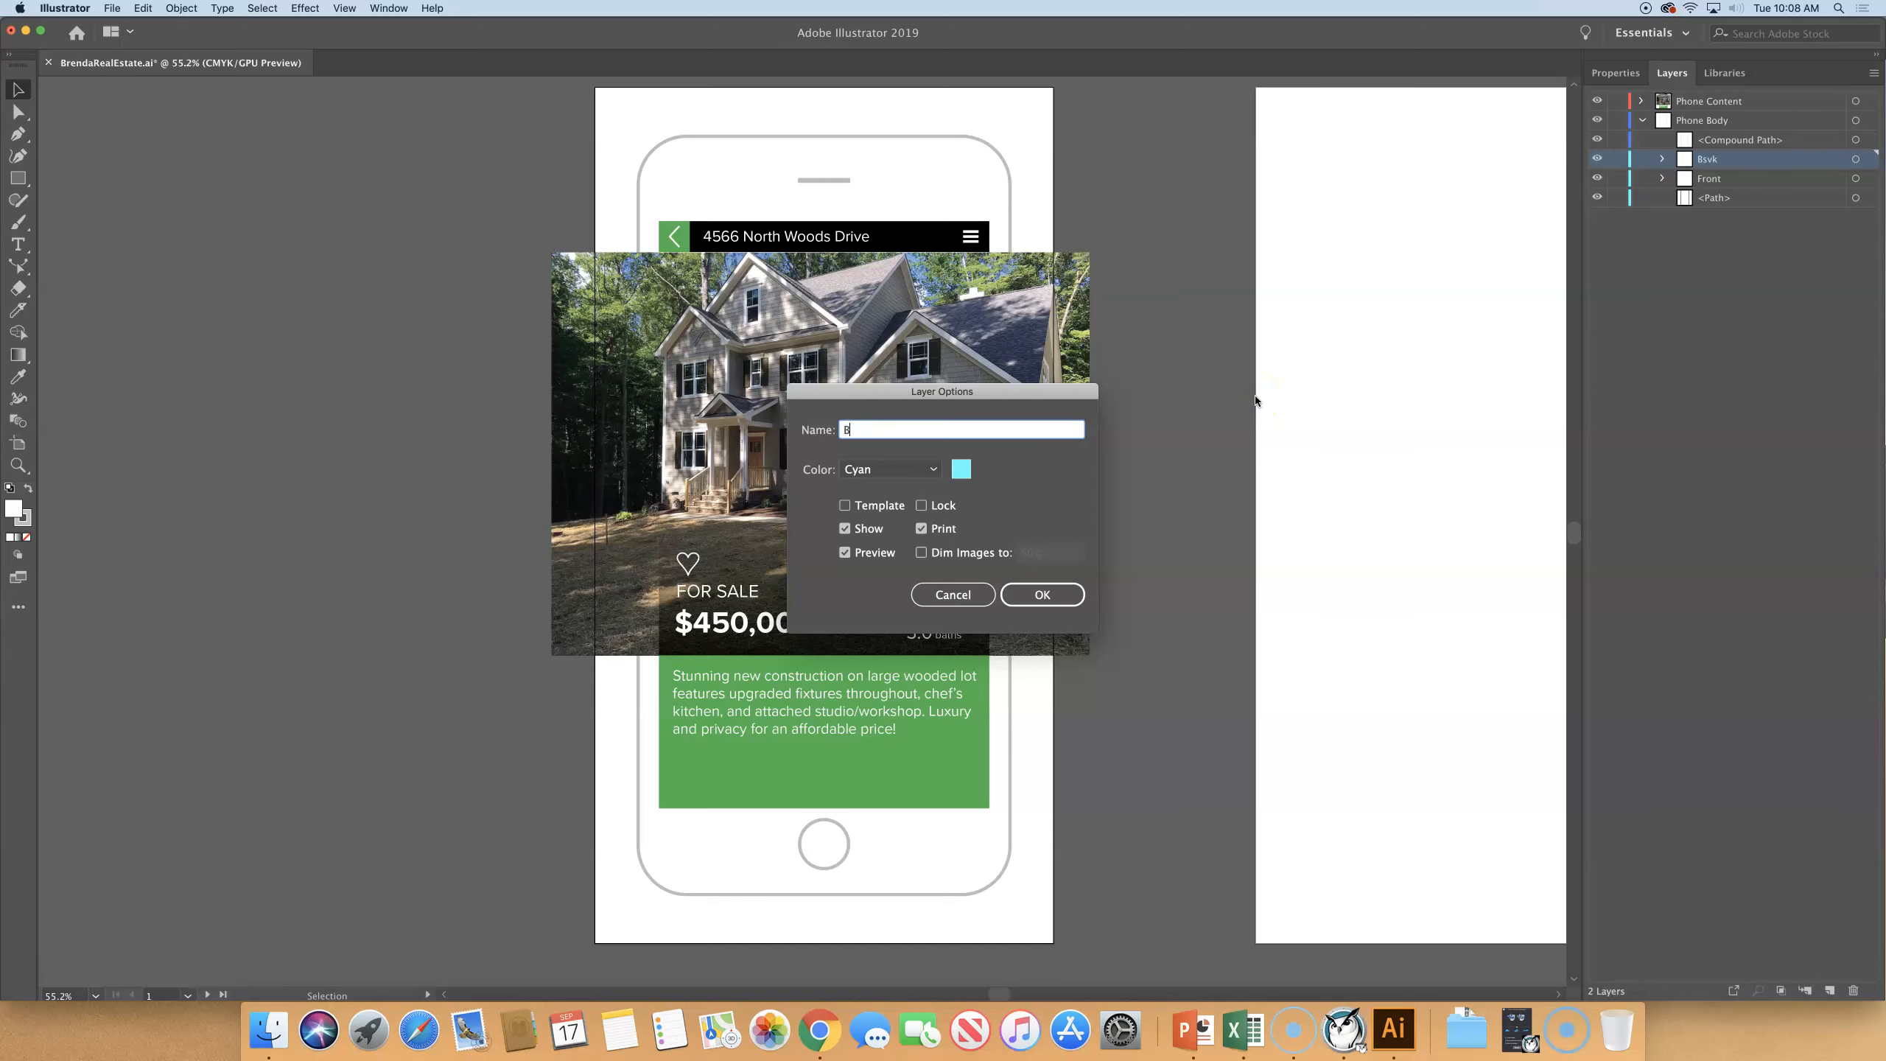
{"action": "type", "text": "svkk"}
{"action": "key", "text": "Return"}
- Select the compound path in the Phone Body layer
{"action": "scroll", "coordinate": [1254, 401], "scroll_direction": "left", "scroll_amount": 1}
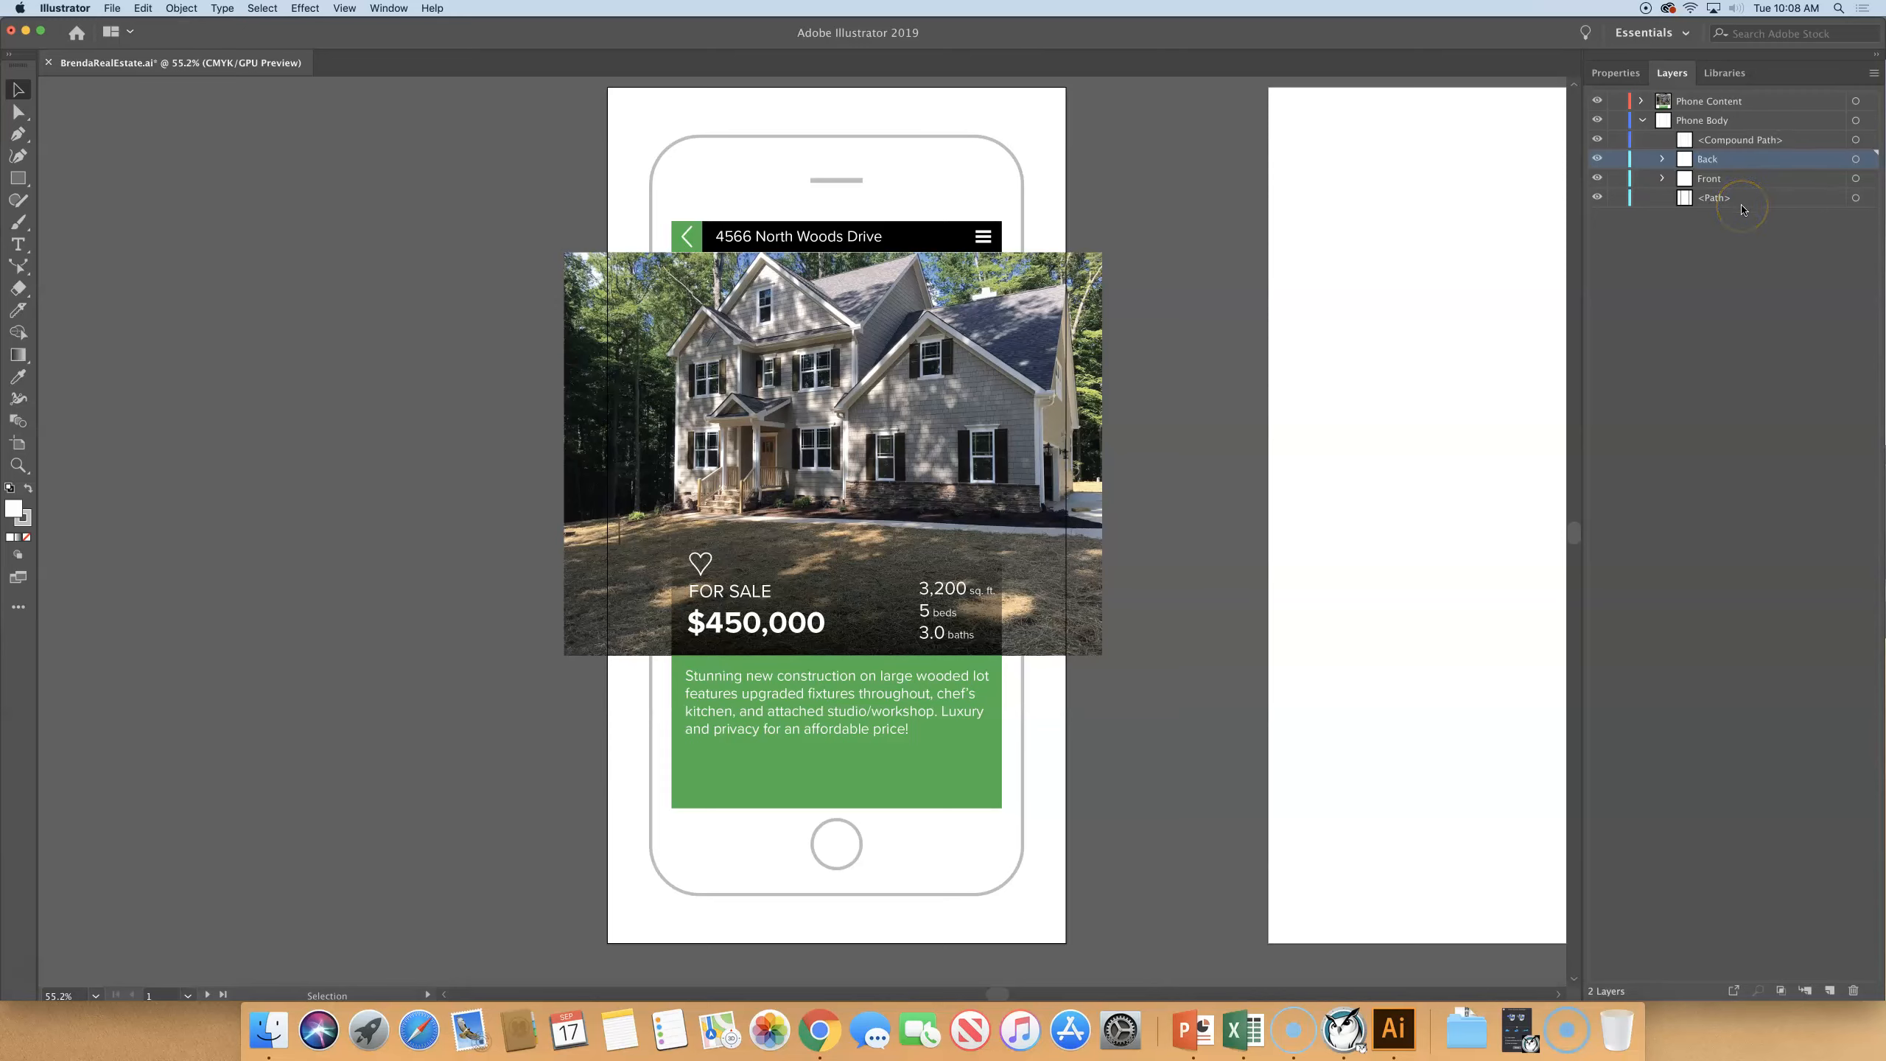
{"action": "left_click", "coordinate": [1741, 143]}
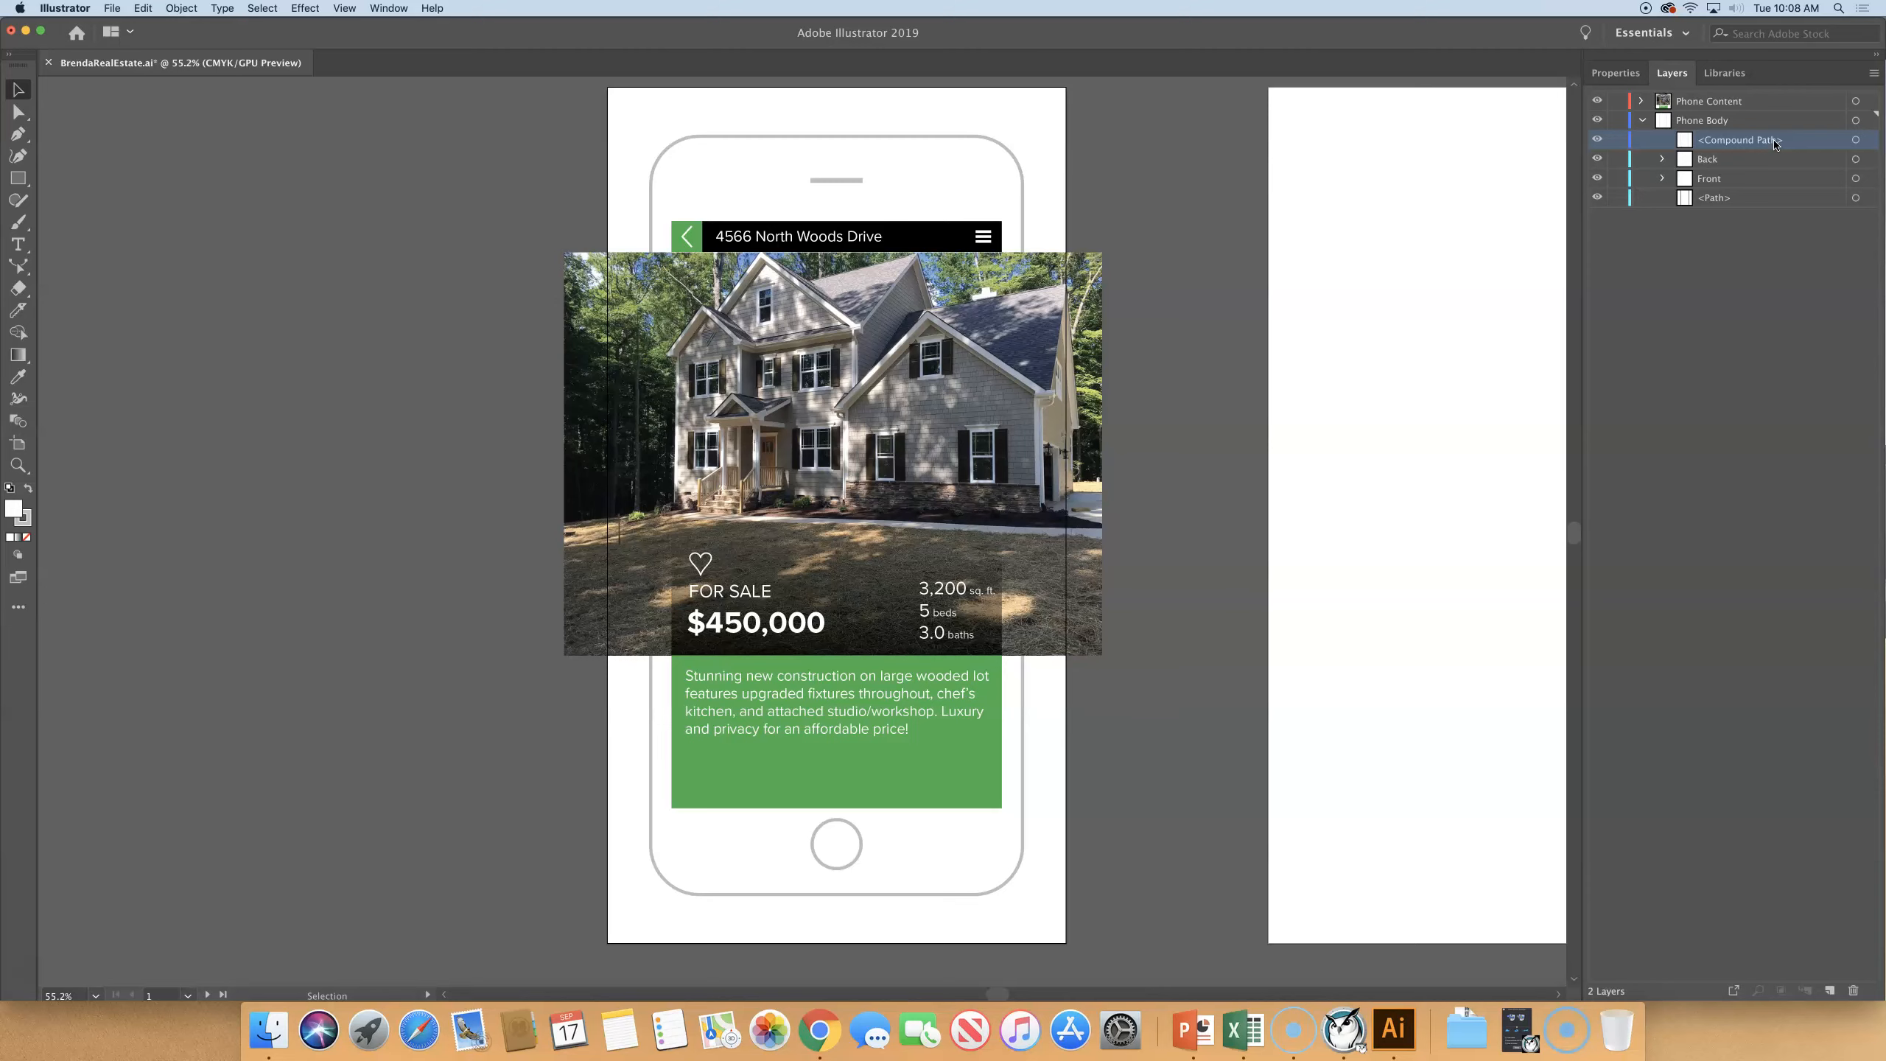
- Copy the loose compound path in Phone Body into the Back sublayer and check Back's contents
{"action": "left_click_drag", "start_coordinate": [1718, 142], "coordinate": [1715, 158]}
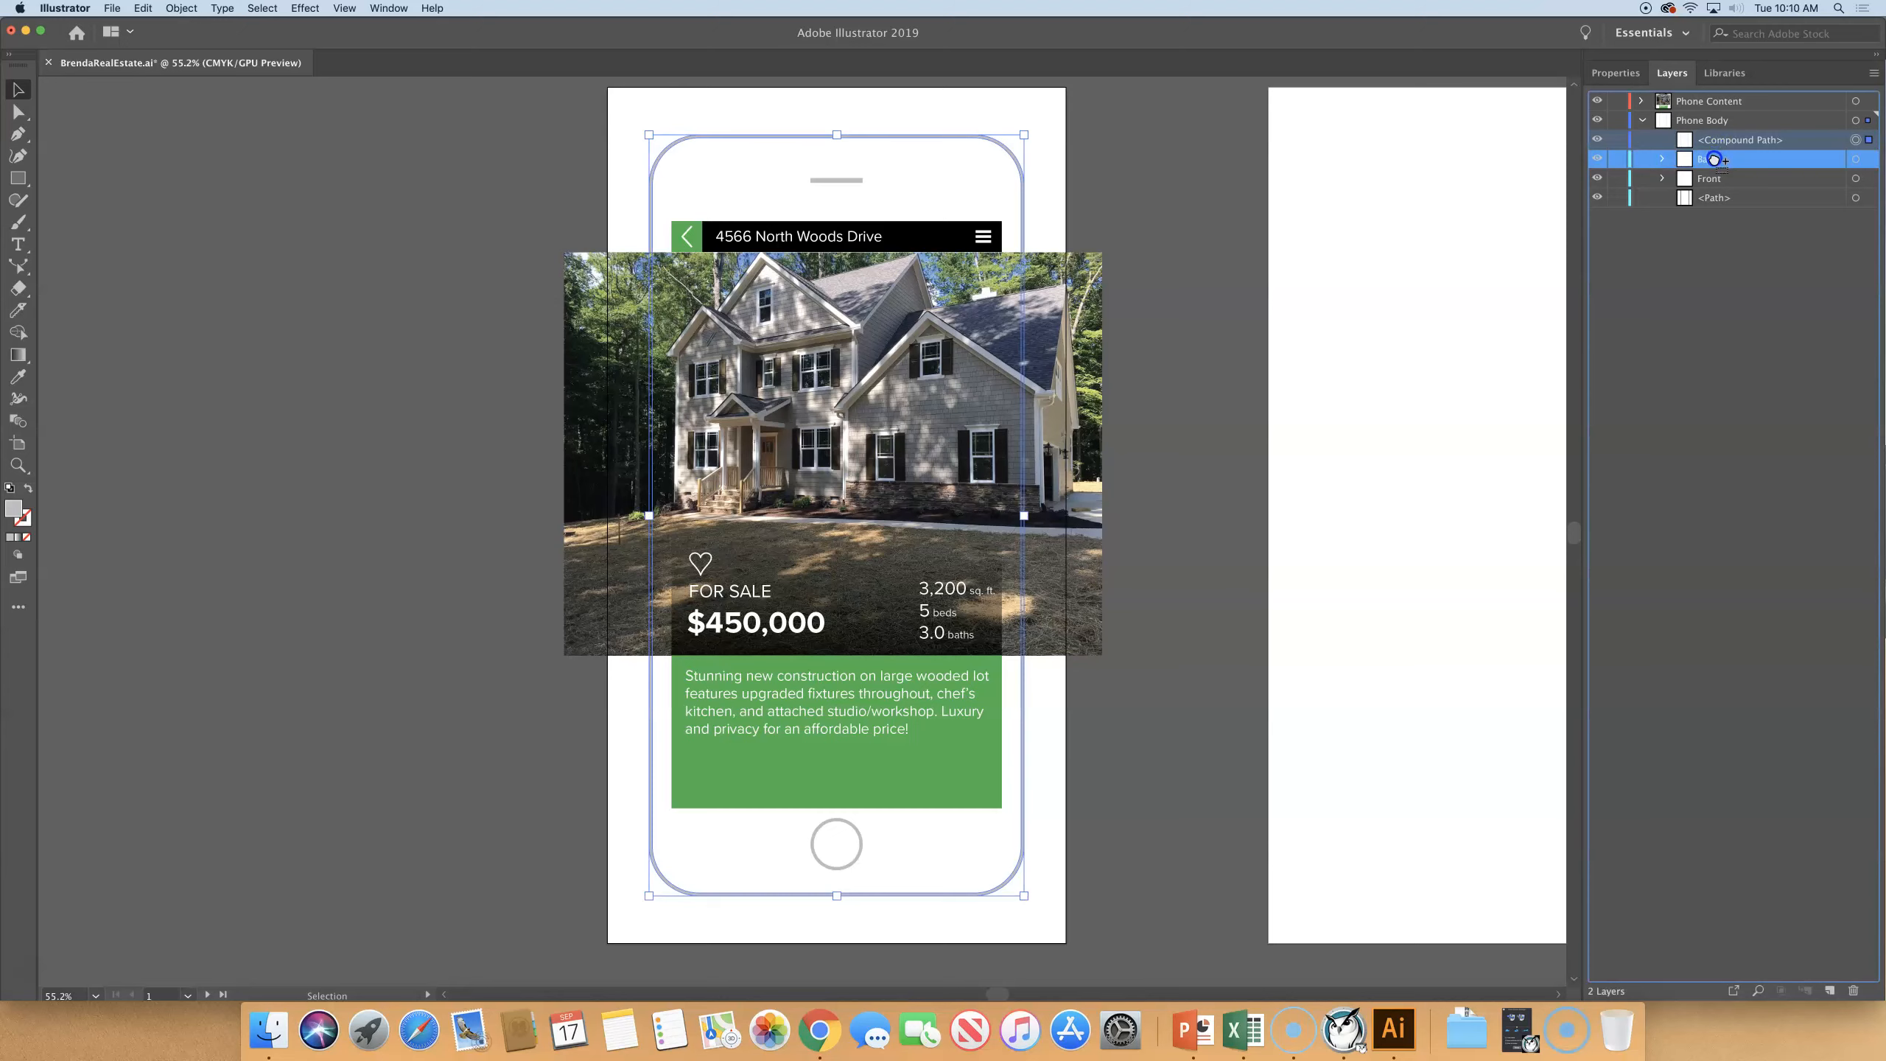
{"action": "left_click_drag", "start_coordinate": [1714, 158], "coordinate": [1714, 159]}
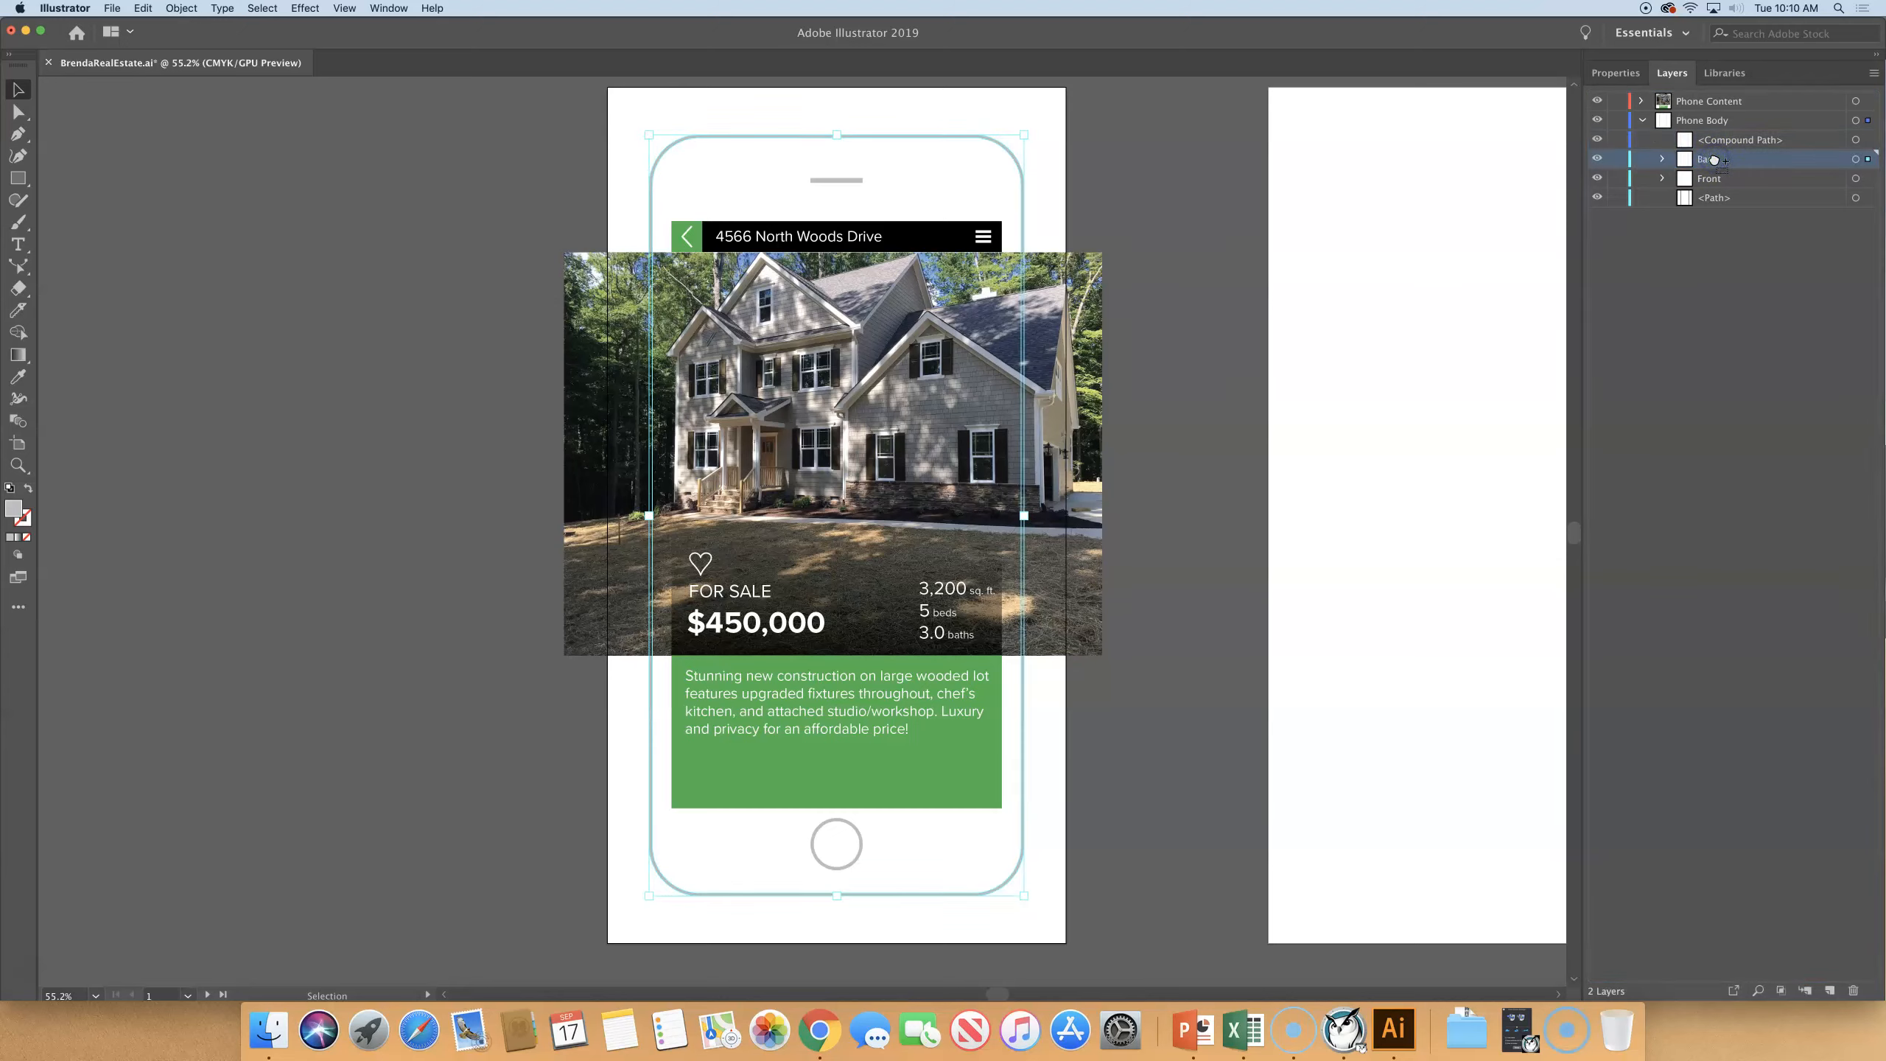
{"action": "left_click", "coordinate": [1662, 161]}
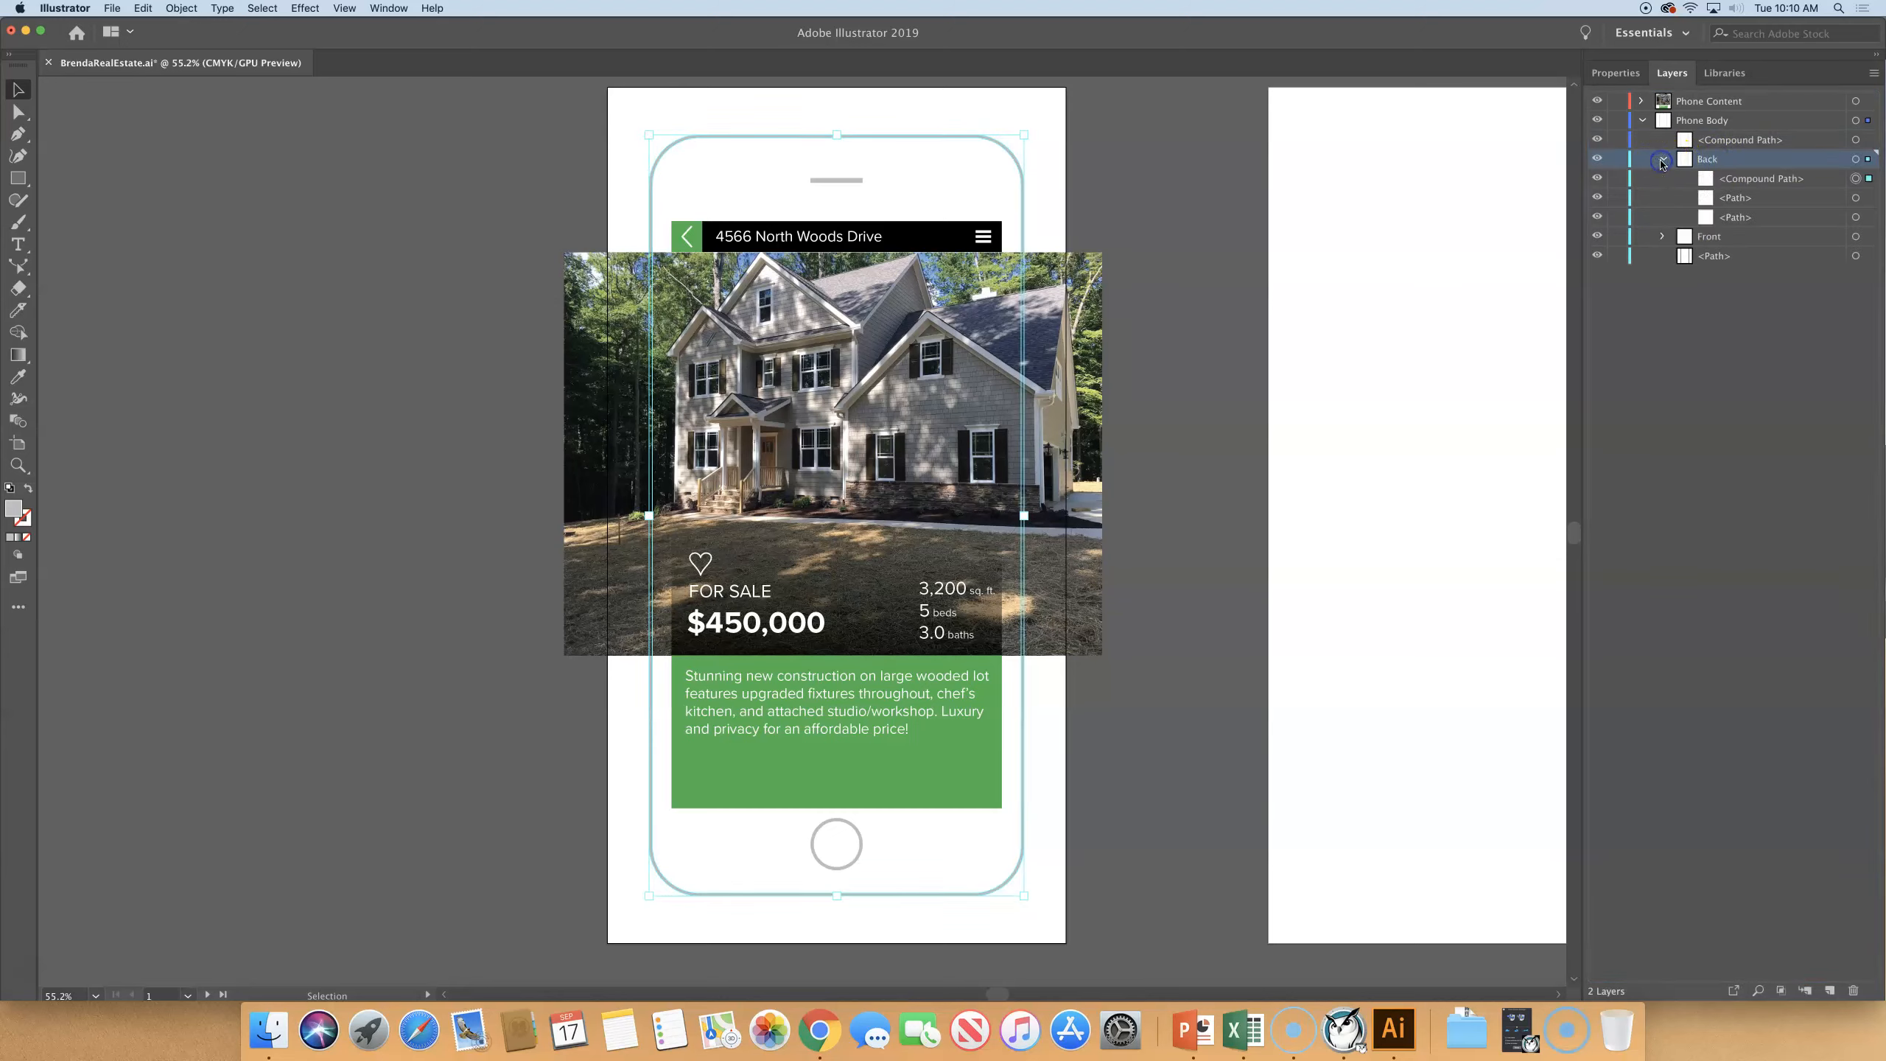
{"action": "left_click", "coordinate": [1781, 183]}
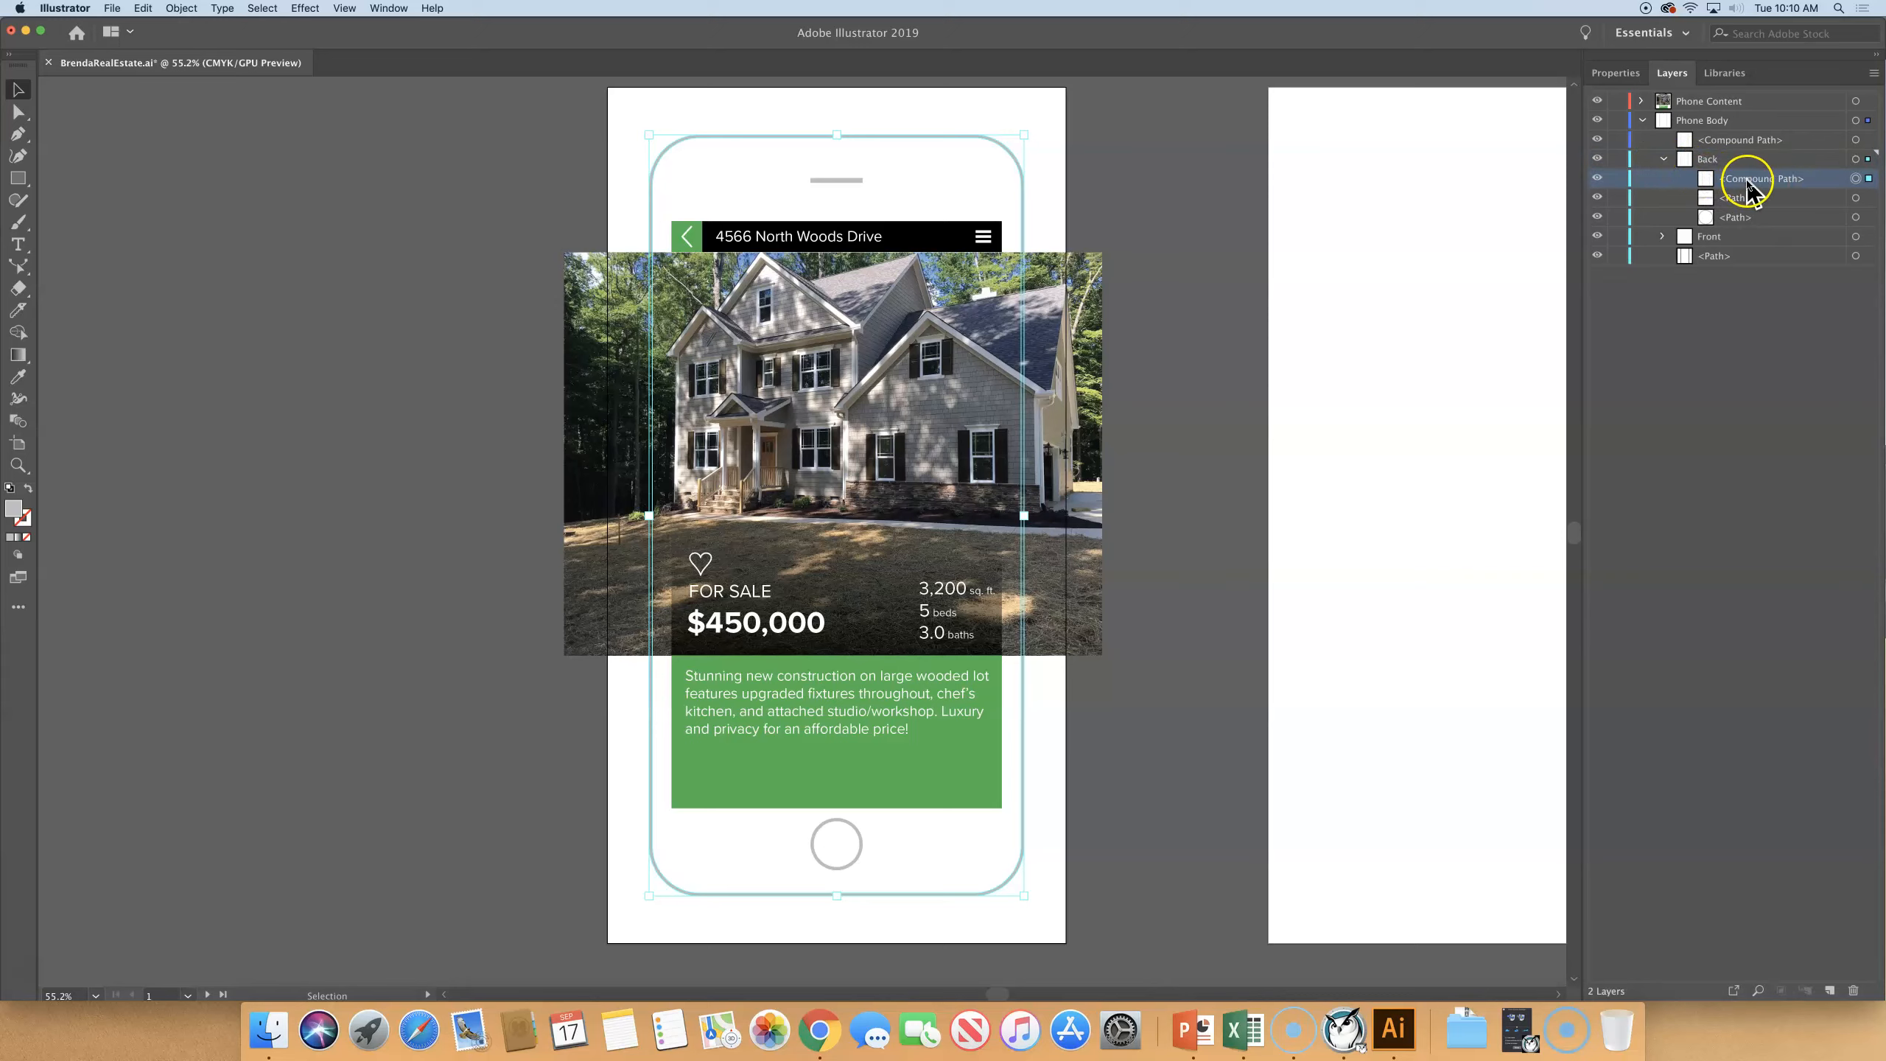
{"action": "left_click", "coordinate": [1662, 159]}
{"action": "left_click", "coordinate": [1751, 141]}
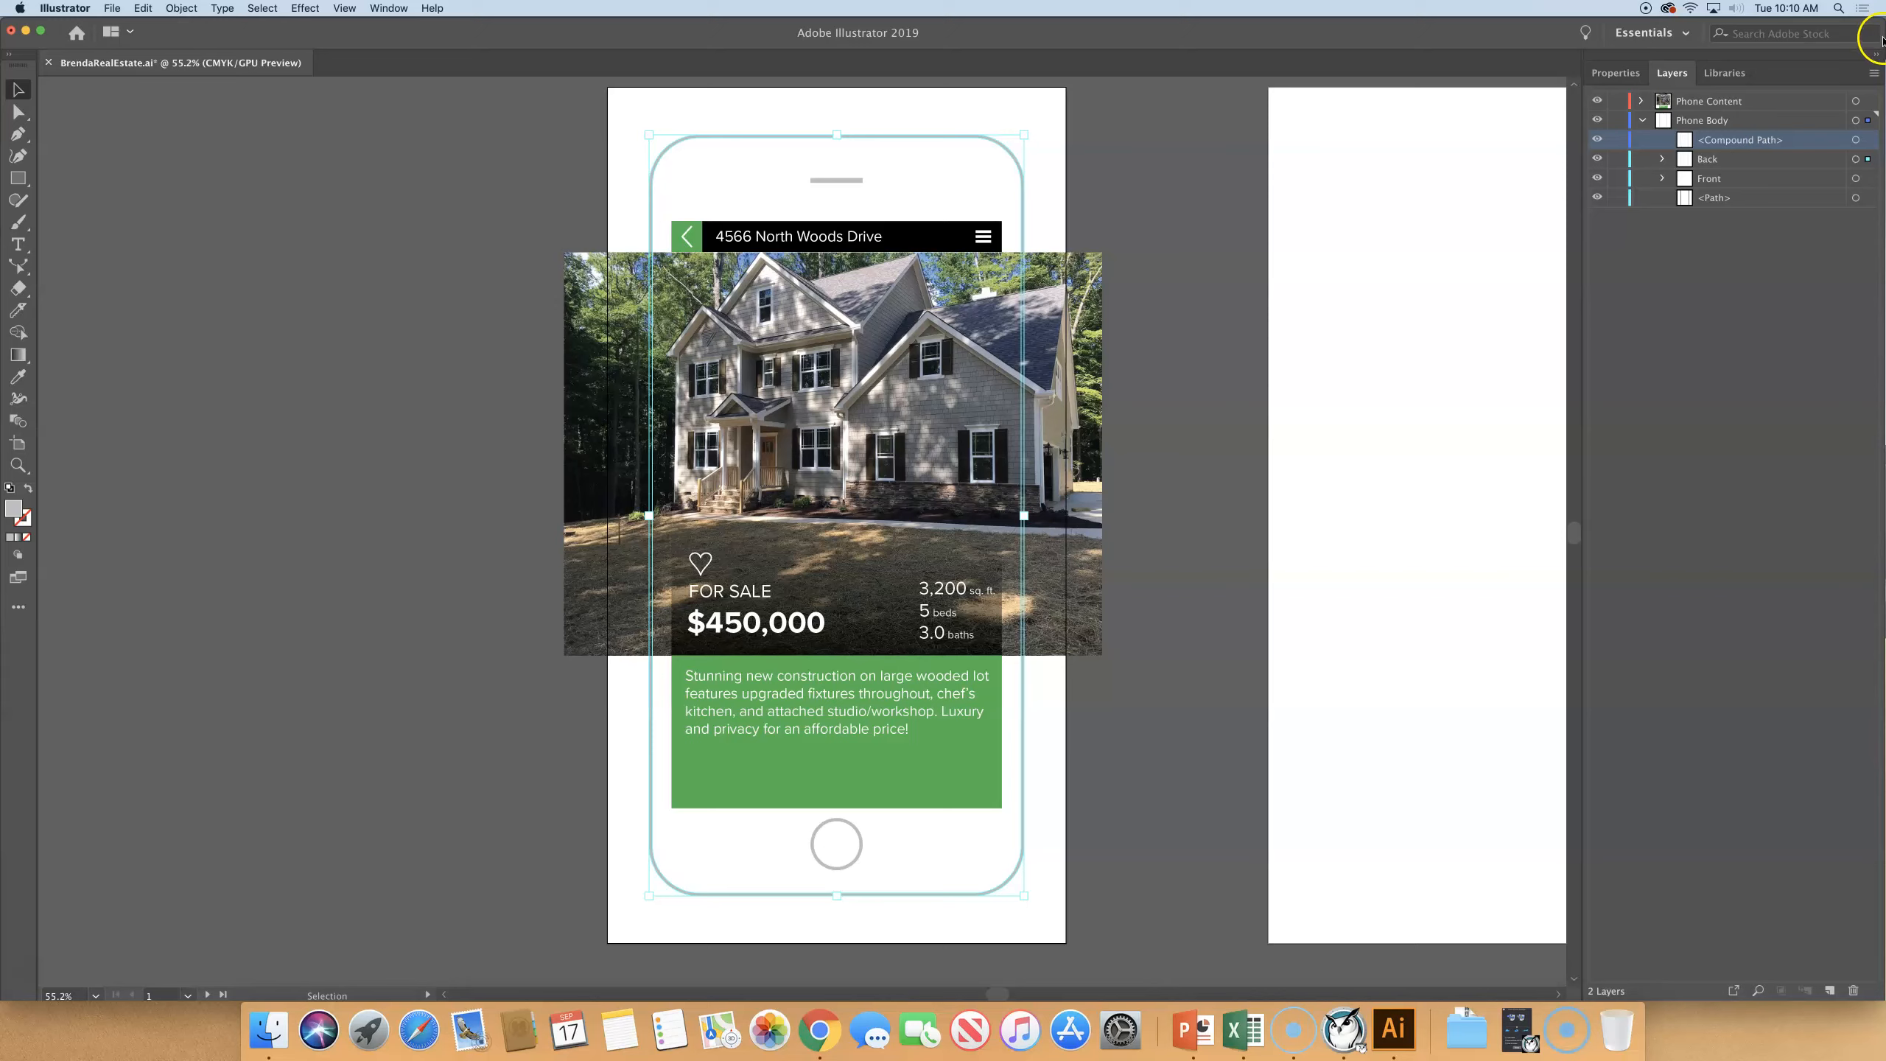
- Select all artwork in the Back sublayer and expand the sublayer to show its objects
{"action": "left_click", "coordinate": [1715, 162]}
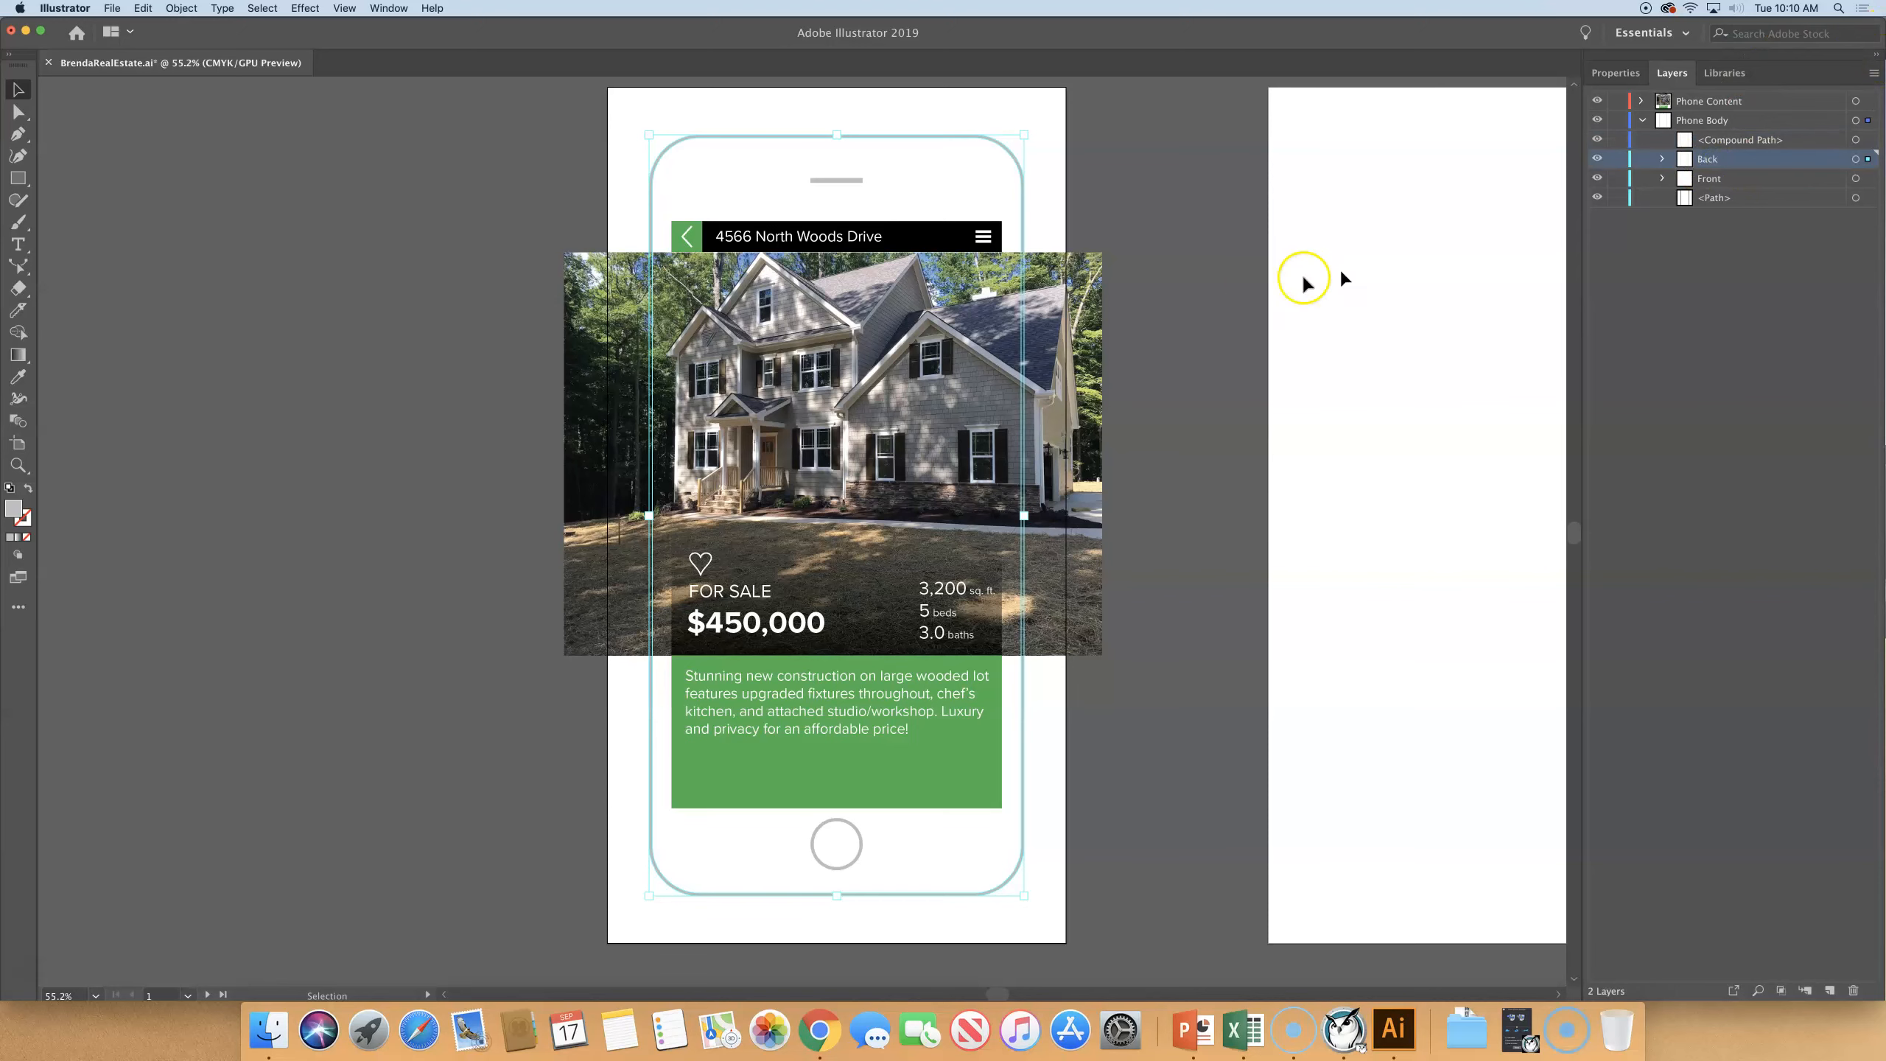
{"action": "key", "text": "a"}
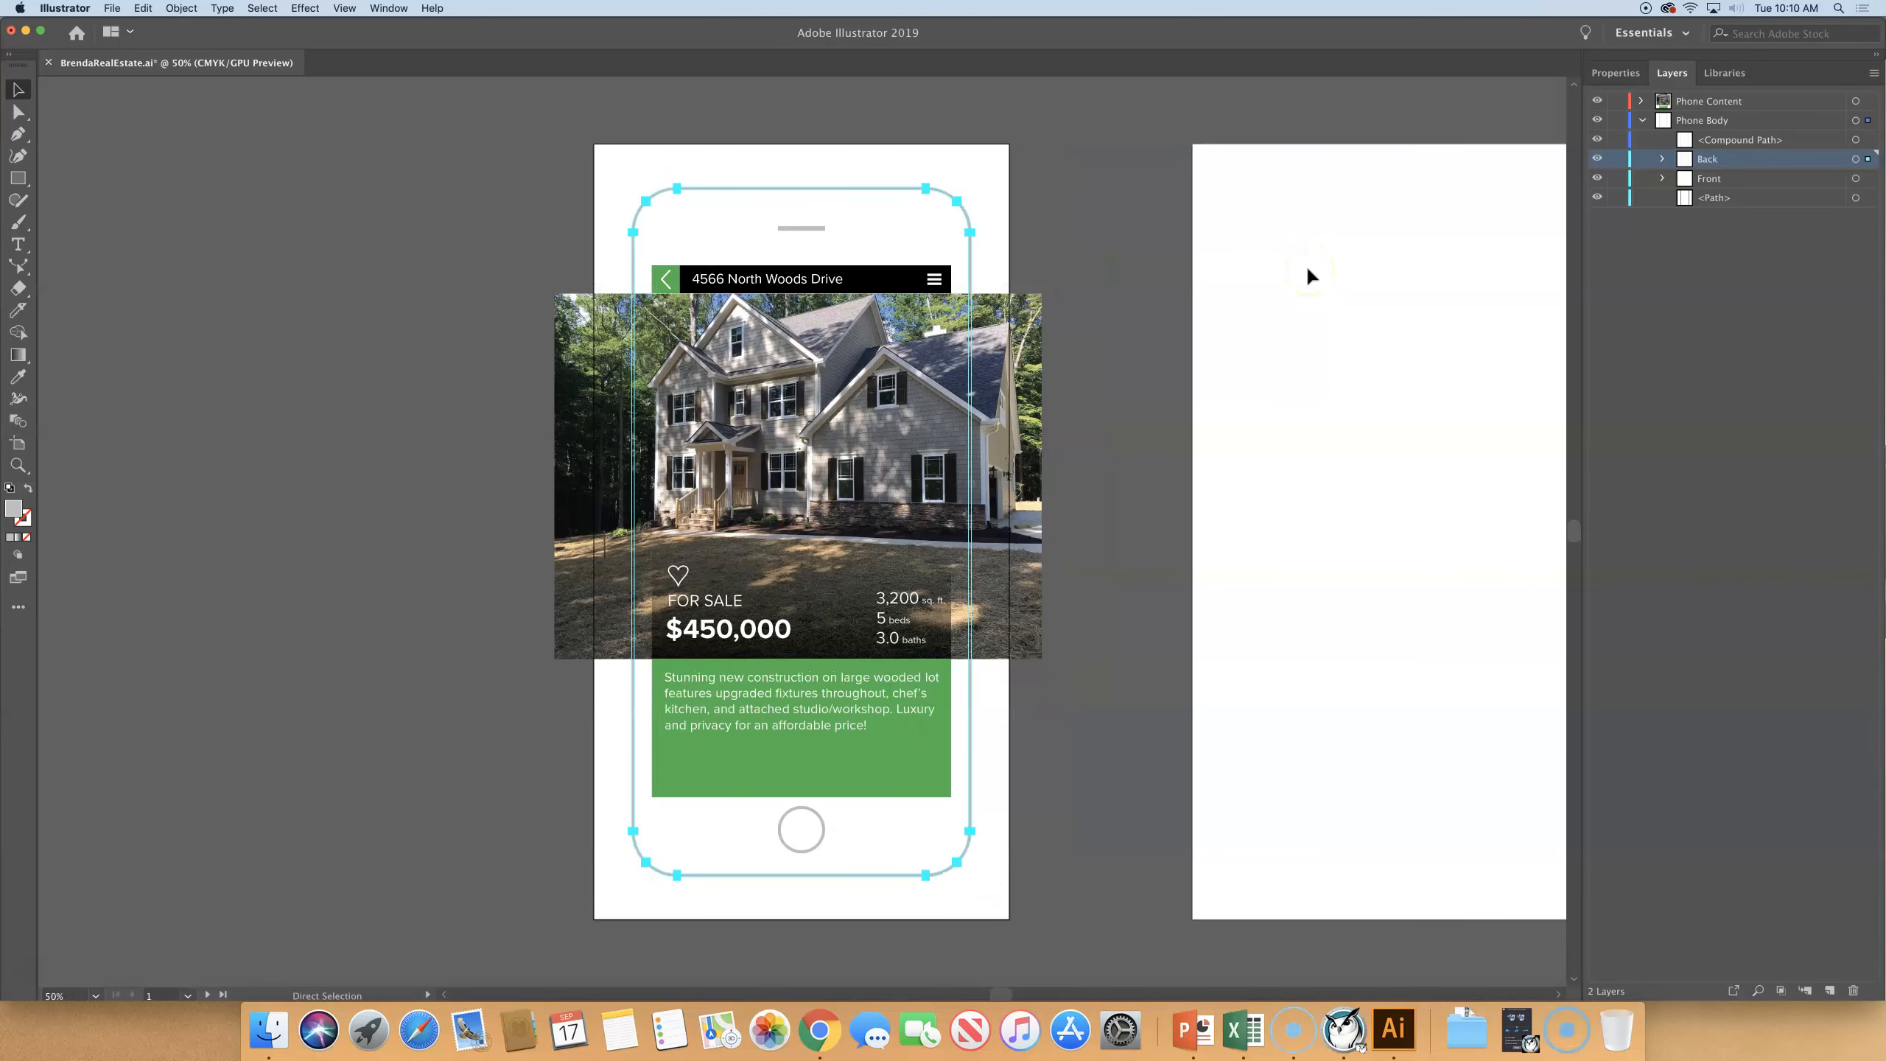
{"action": "key", "text": "super+minus"}
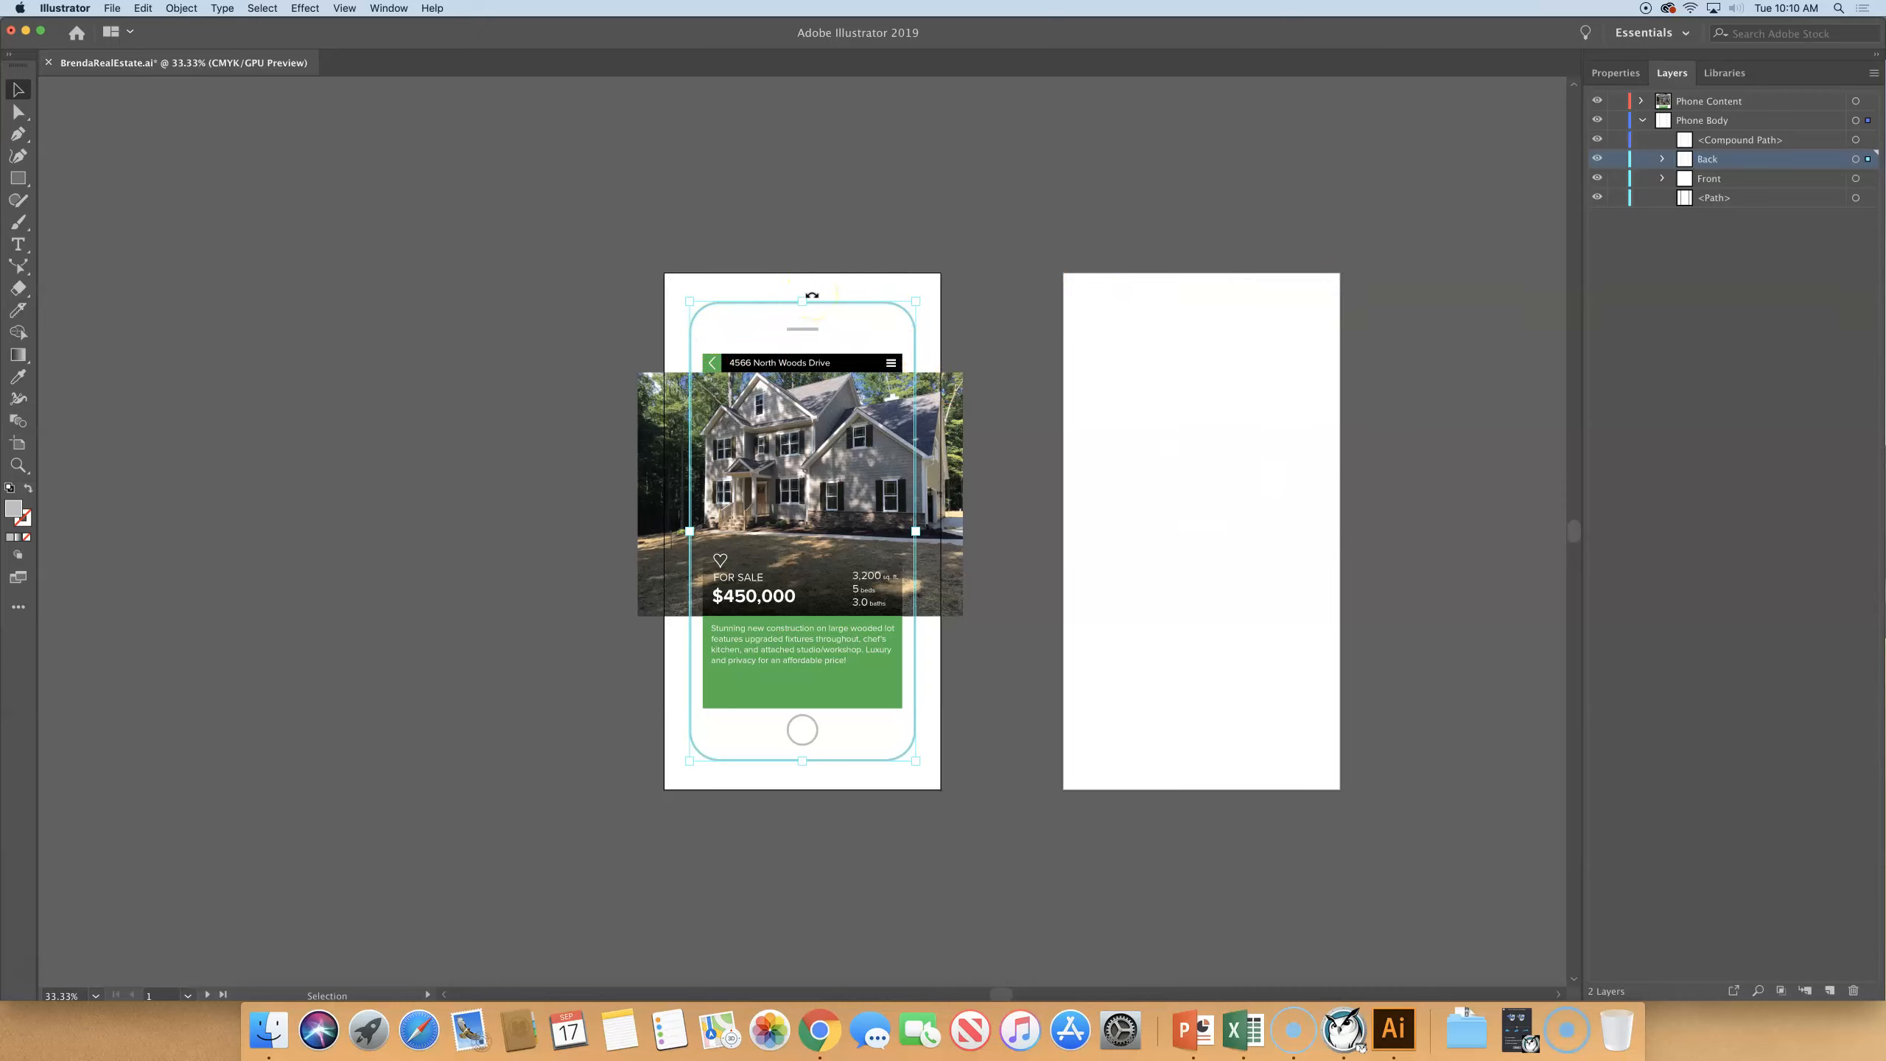
{"action": "left_click", "coordinate": [1868, 161]}
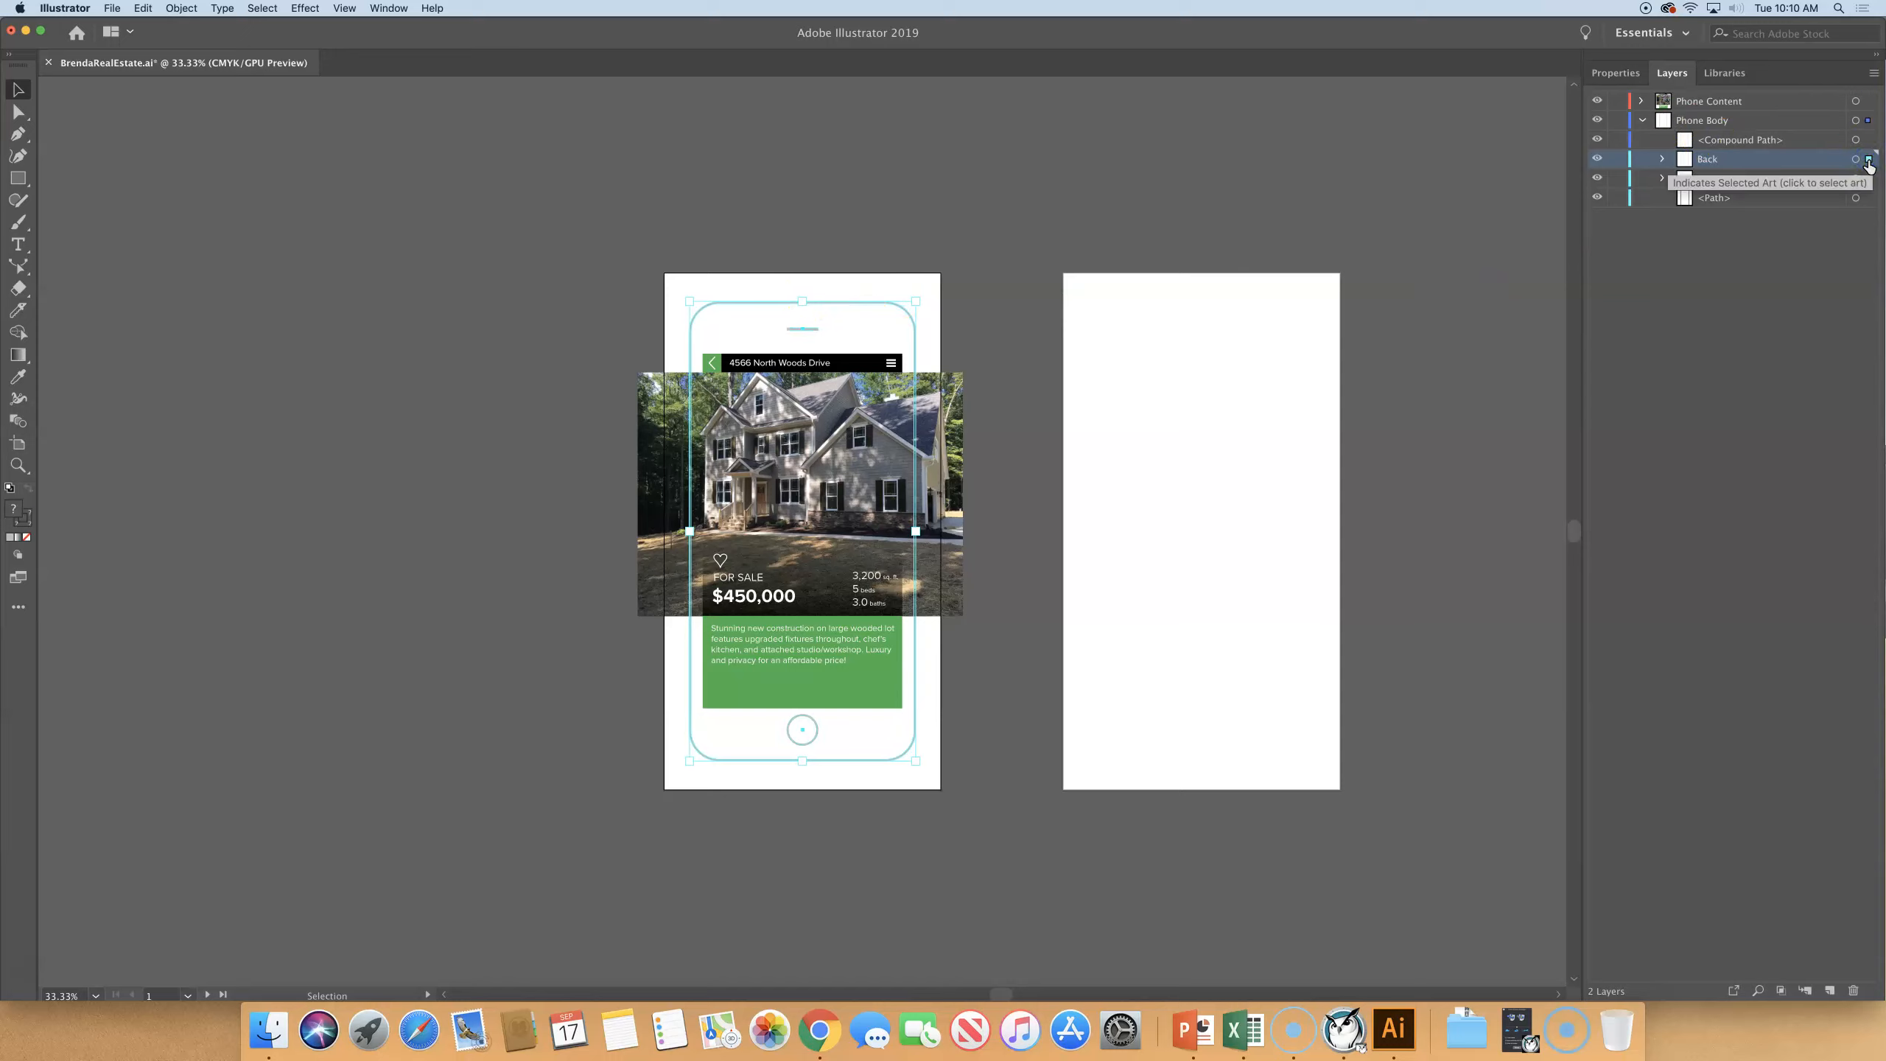
{"action": "left_click", "coordinate": [1869, 161]}
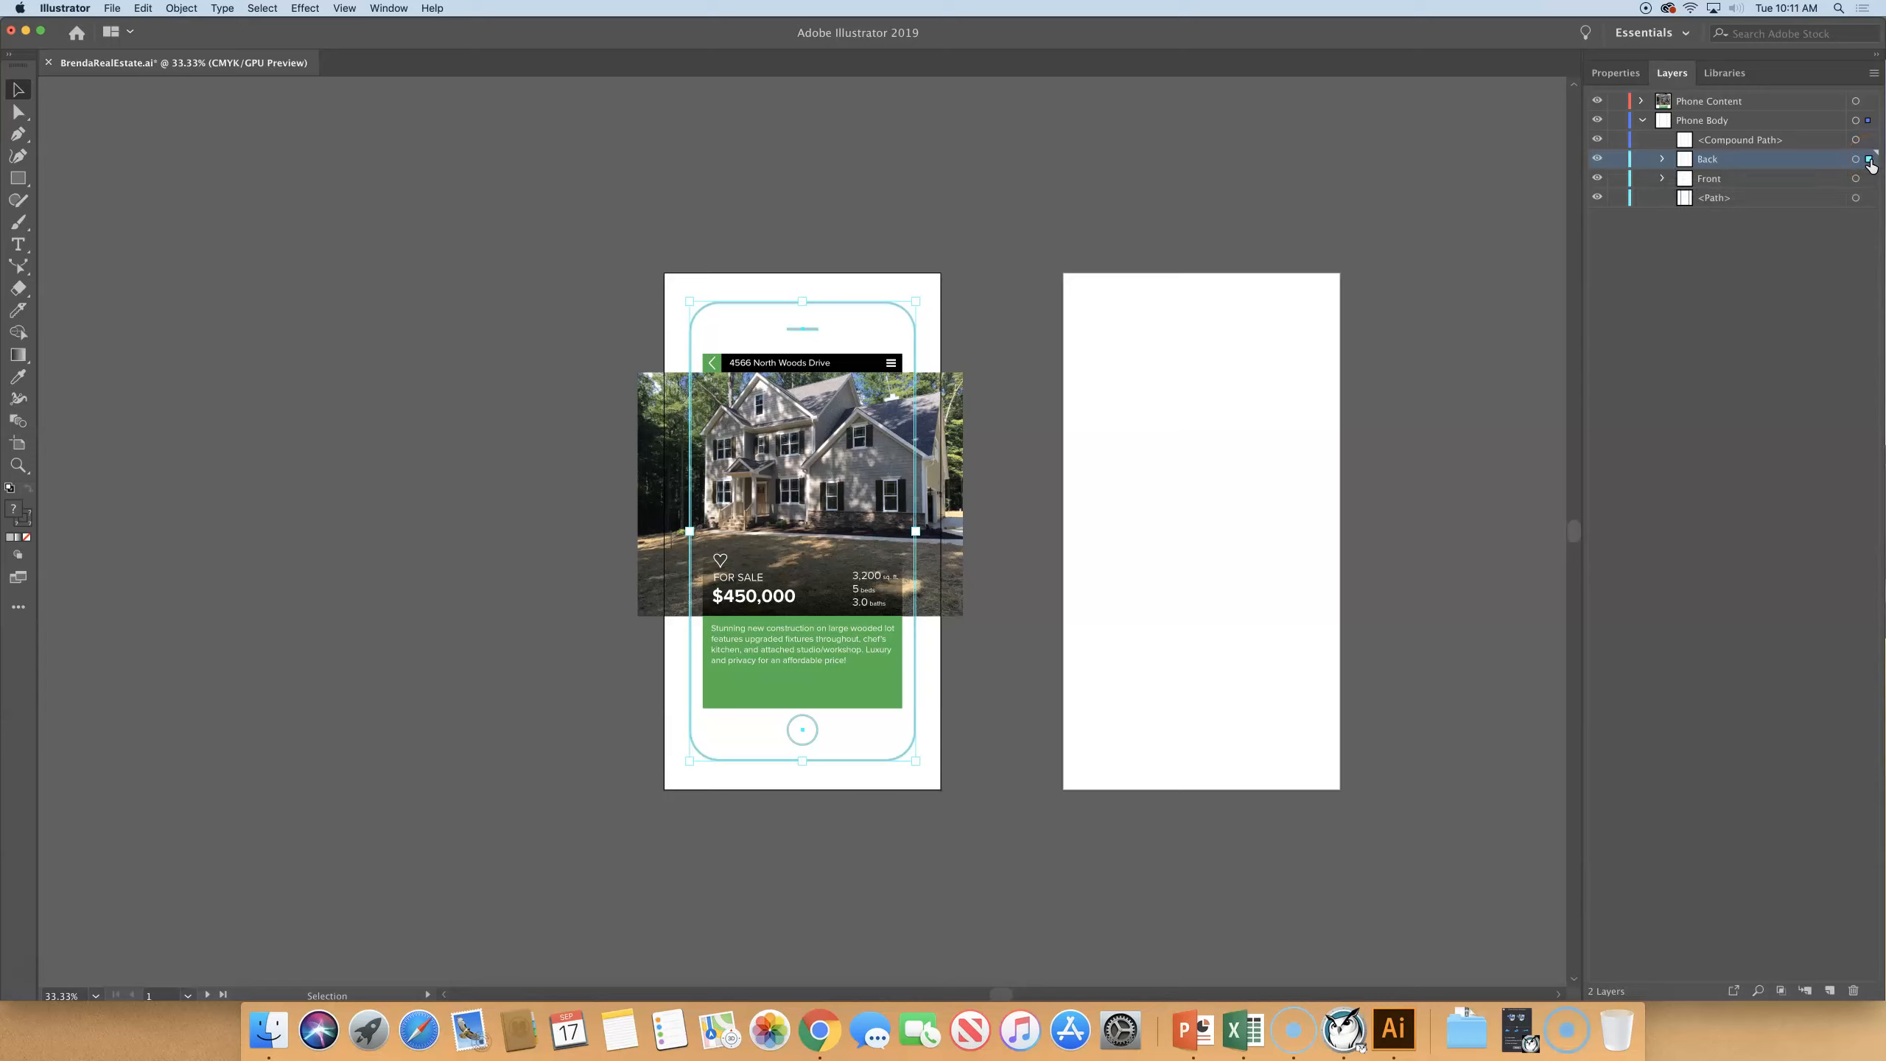
{"action": "left_click", "coordinate": [1661, 158]}
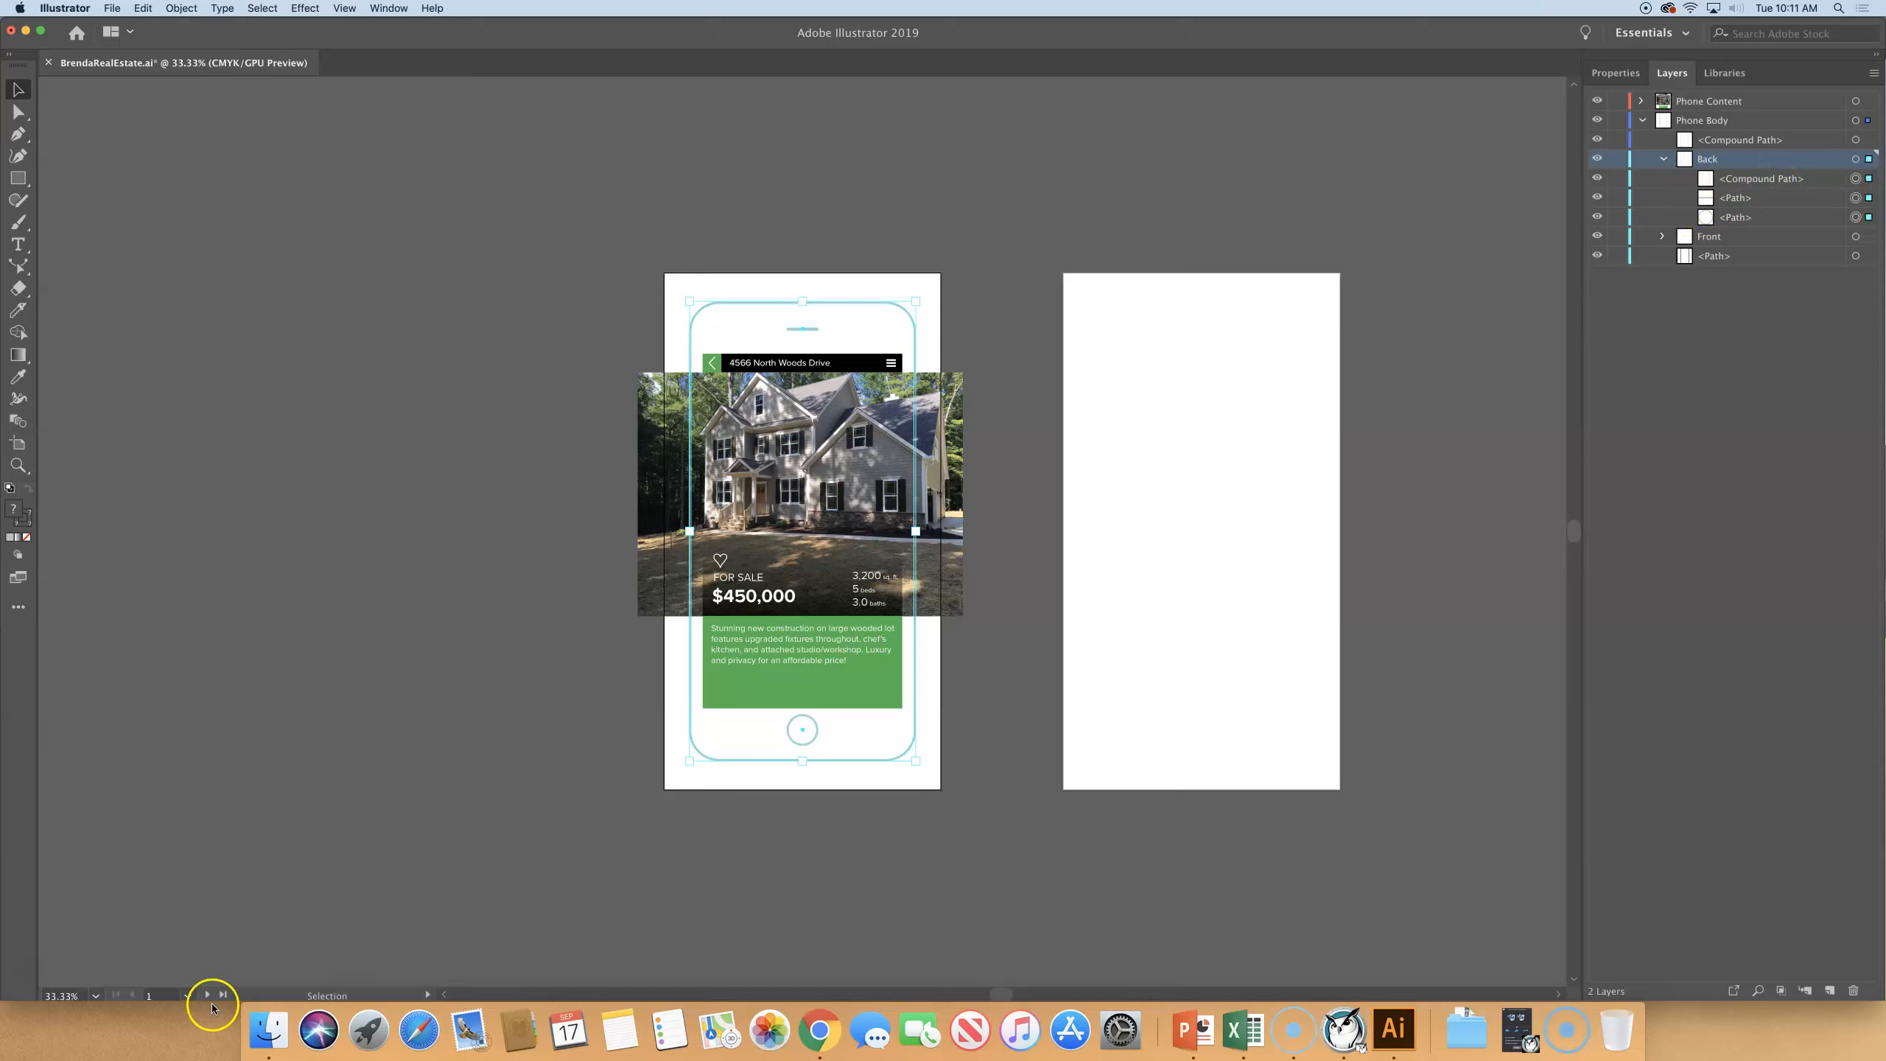
- Make Phone Back the active artboard and center the selected Back artwork horizontally on it, using Align to Artboard
{"action": "left_click", "coordinate": [187, 998]}
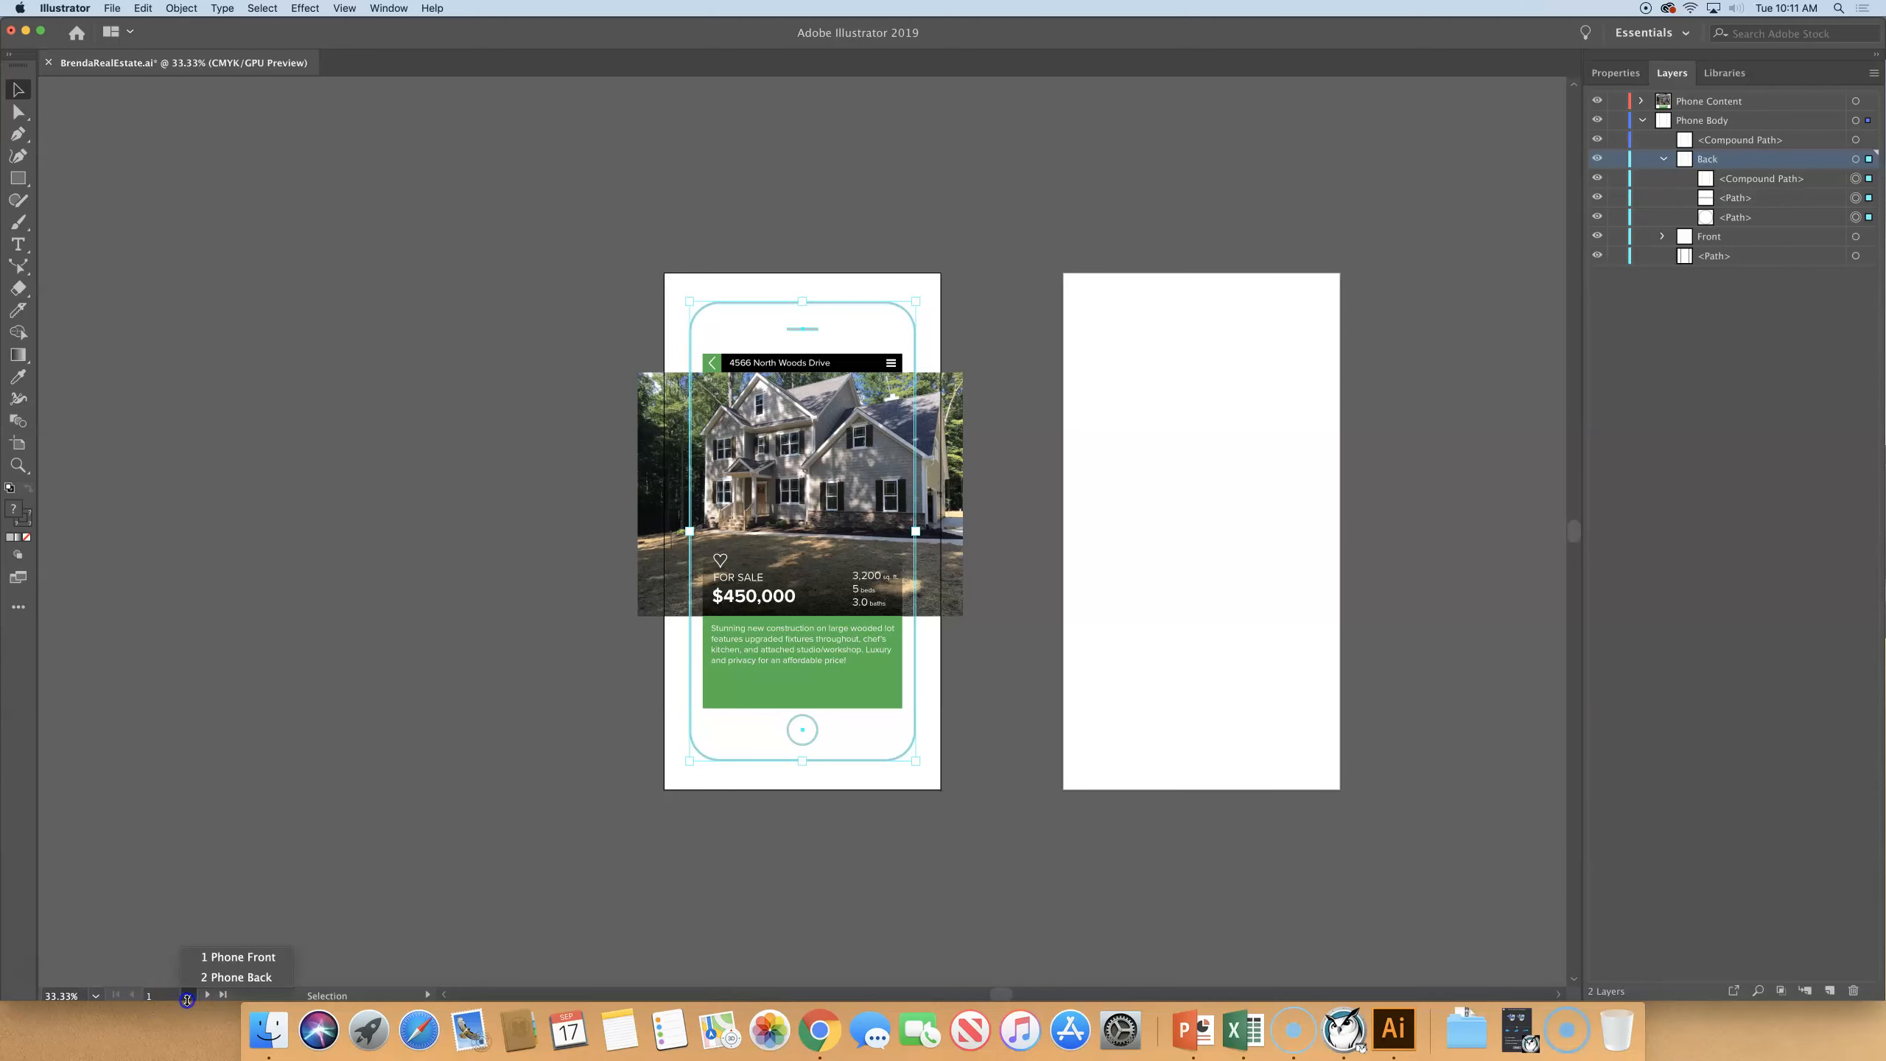
{"action": "left_click", "coordinate": [236, 977]}
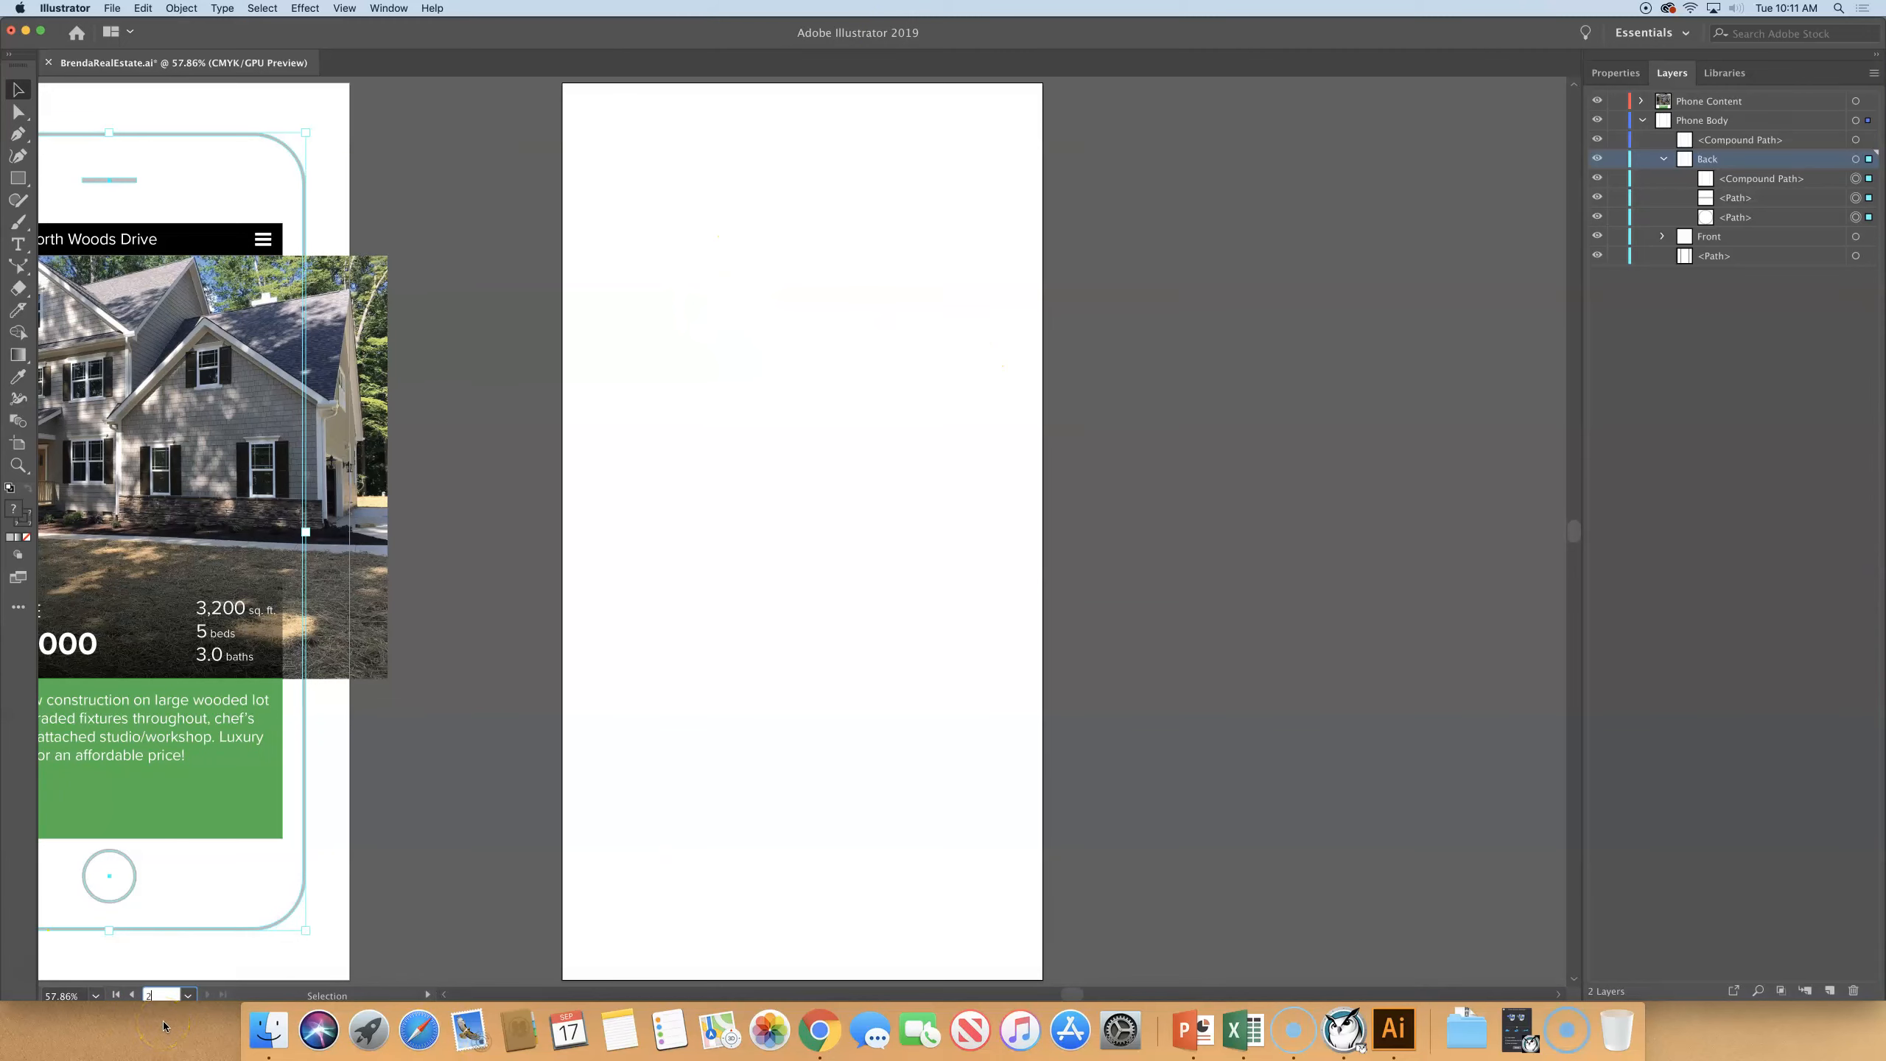
{"action": "left_click", "coordinate": [1607, 73]}
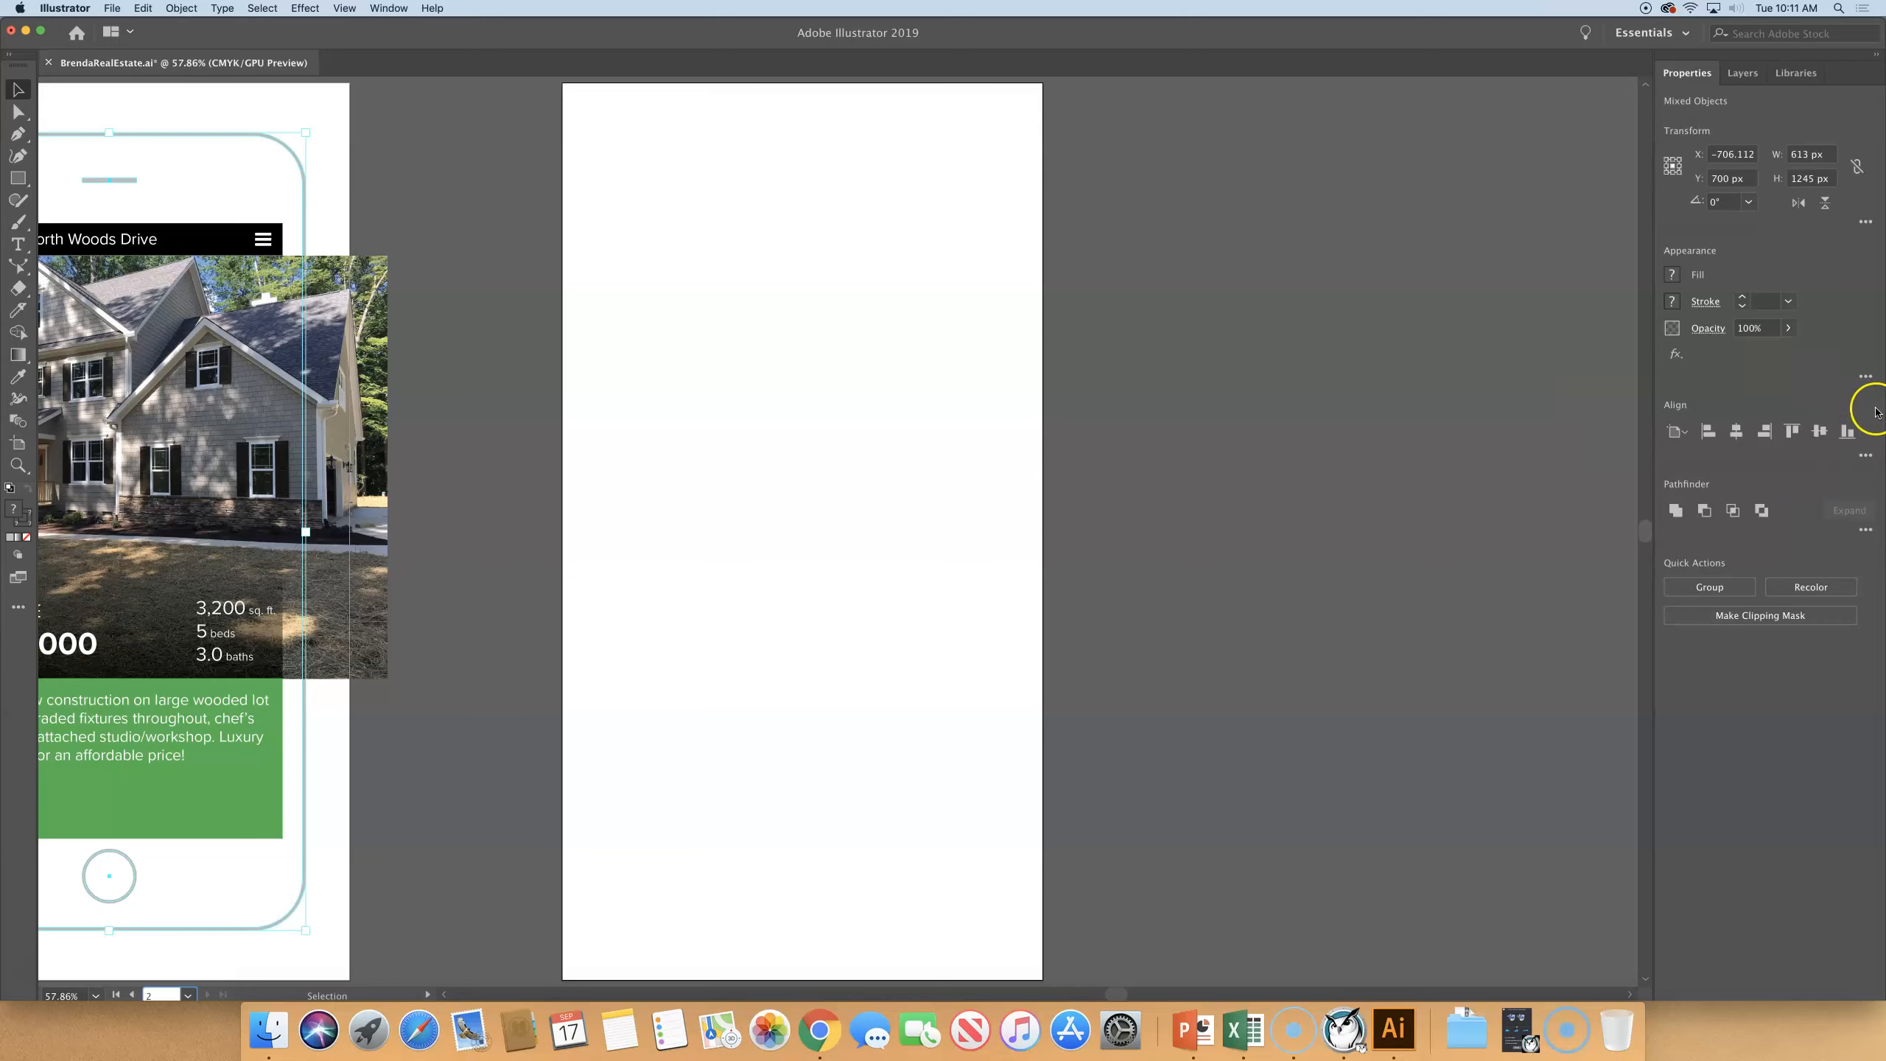
{"action": "left_click", "coordinate": [1680, 434]}
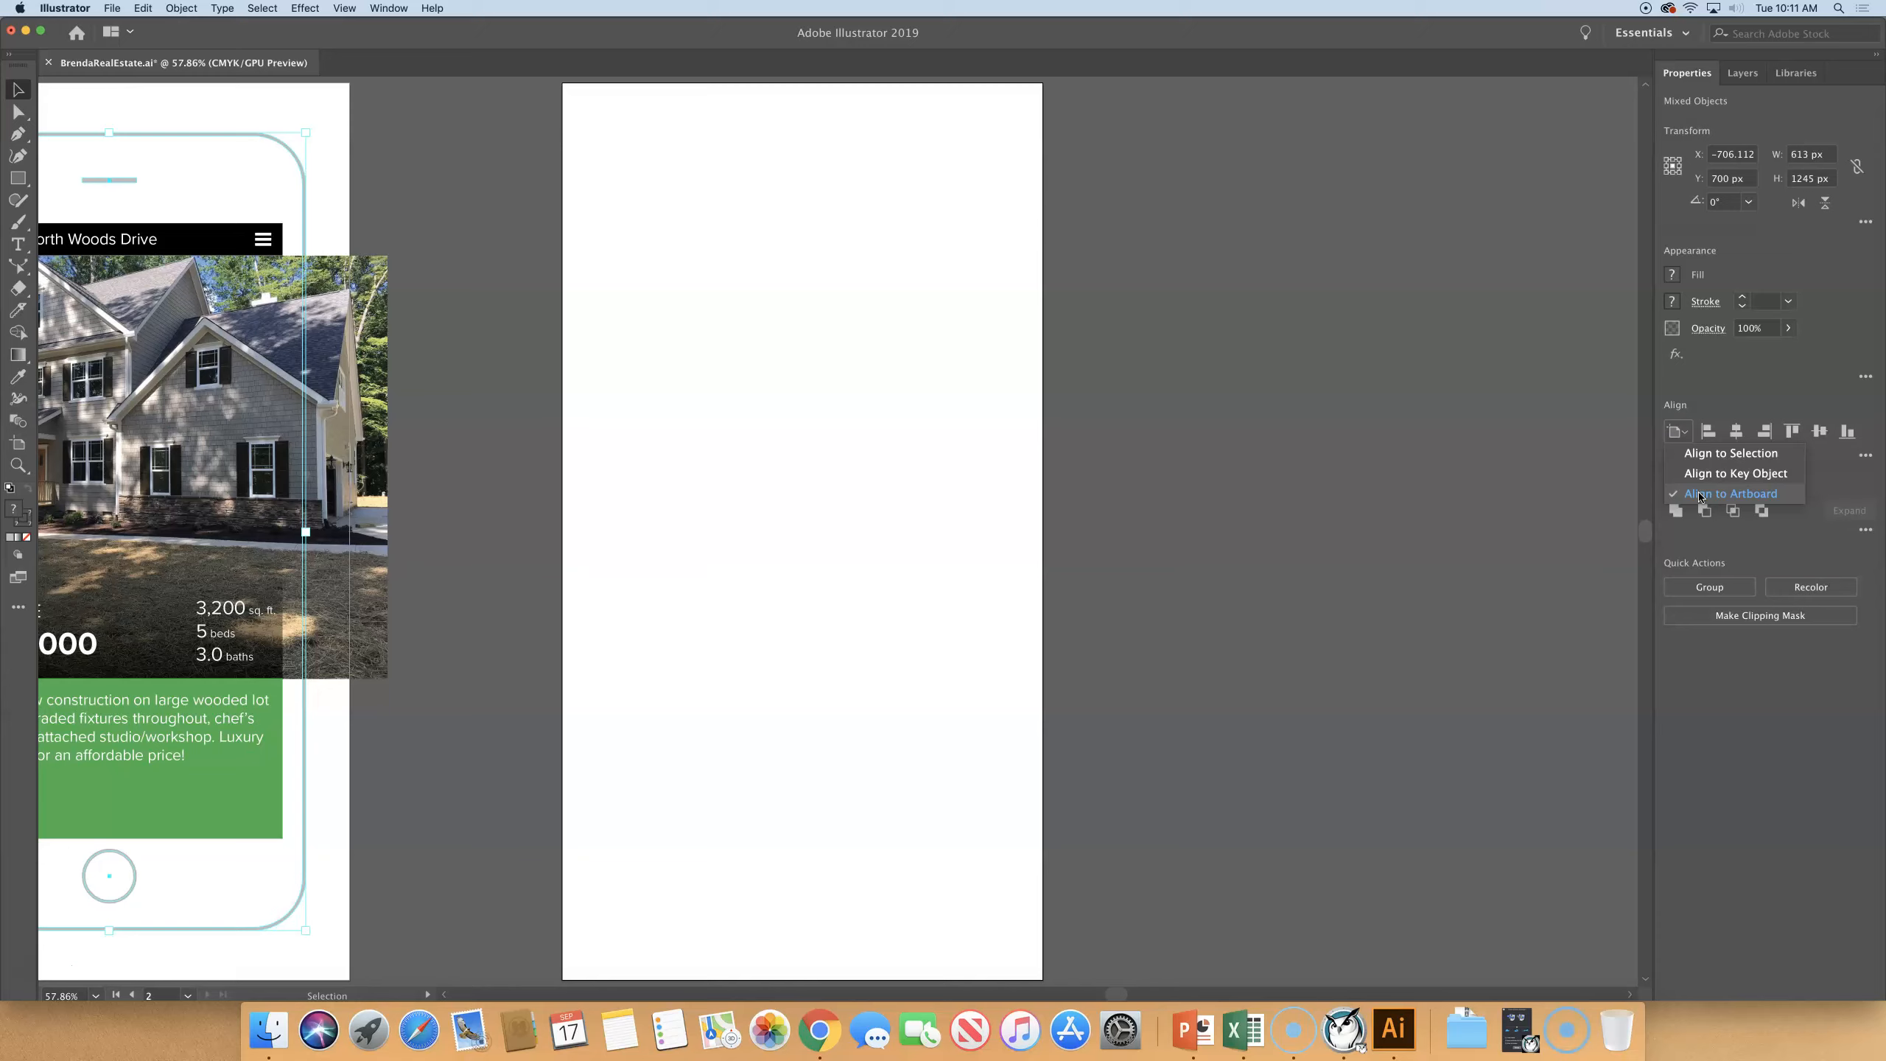
{"action": "left_click", "coordinate": [1705, 452]}
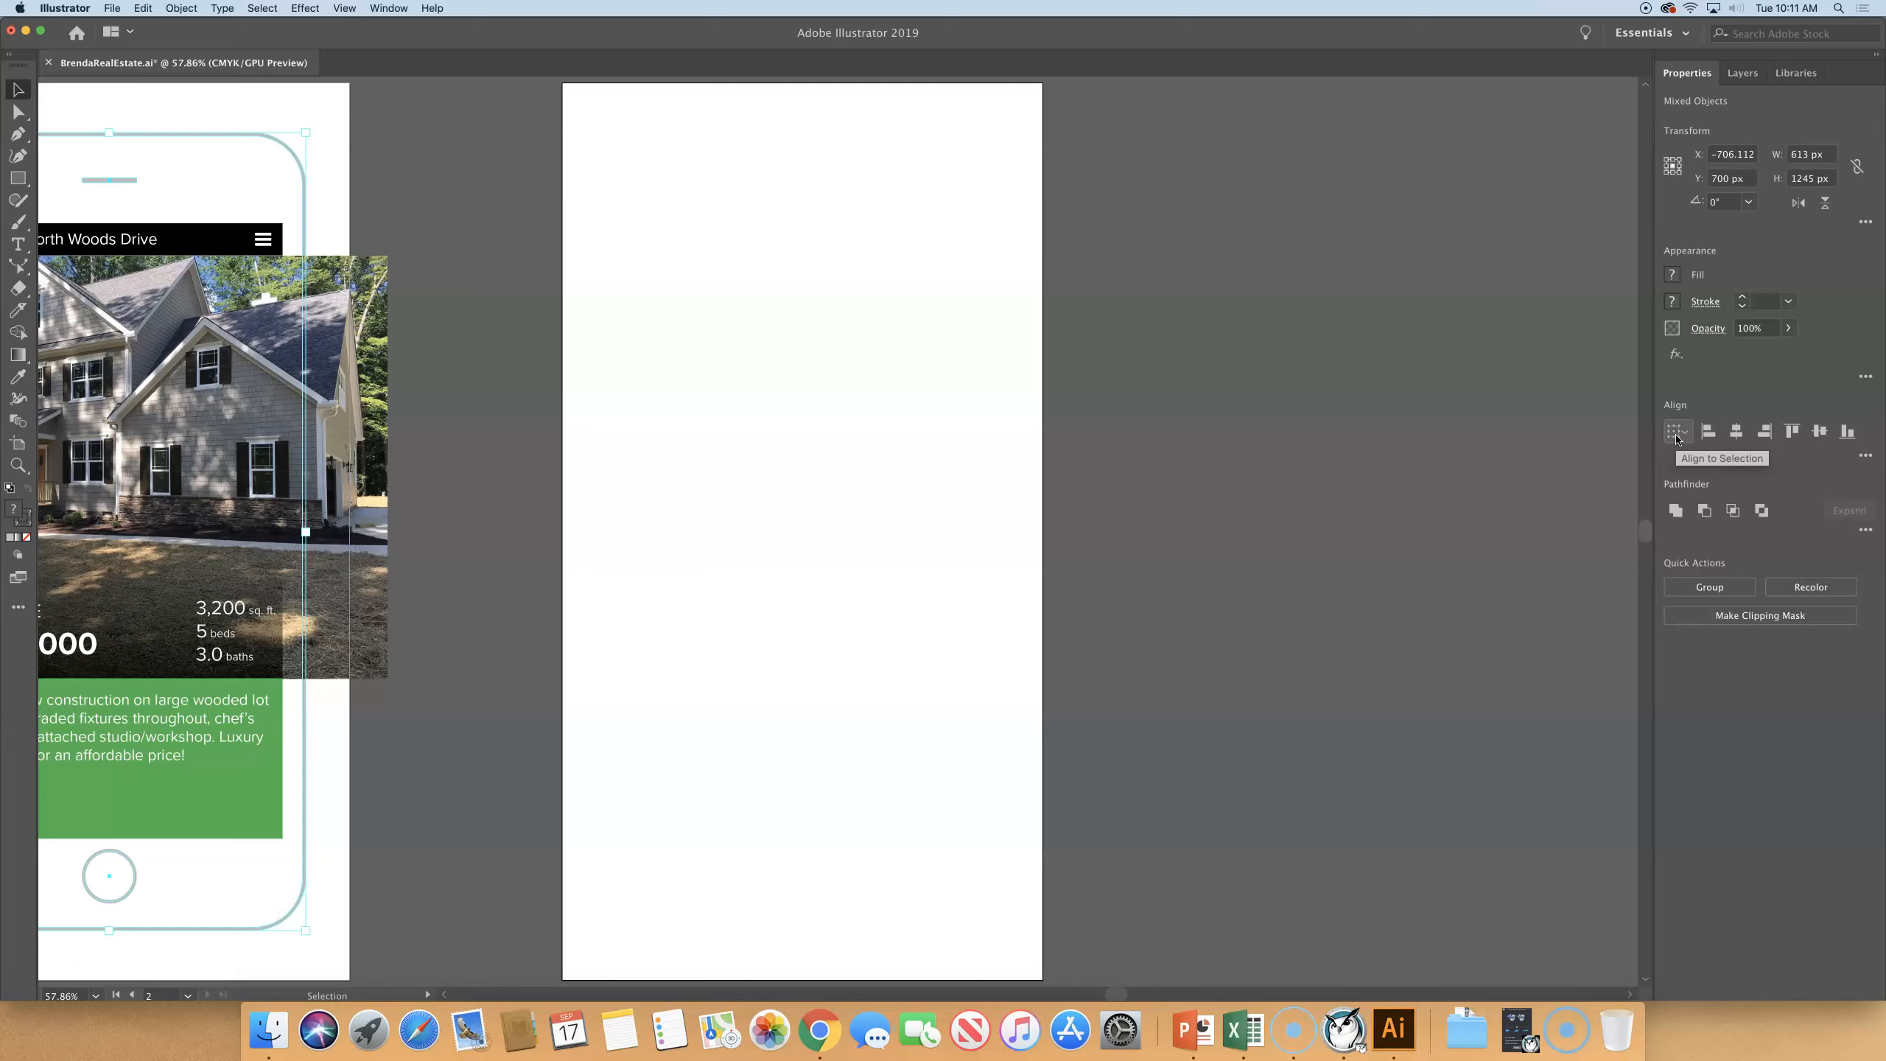
{"action": "left_click", "coordinate": [1676, 438]}
{"action": "left_click", "coordinate": [1741, 496]}
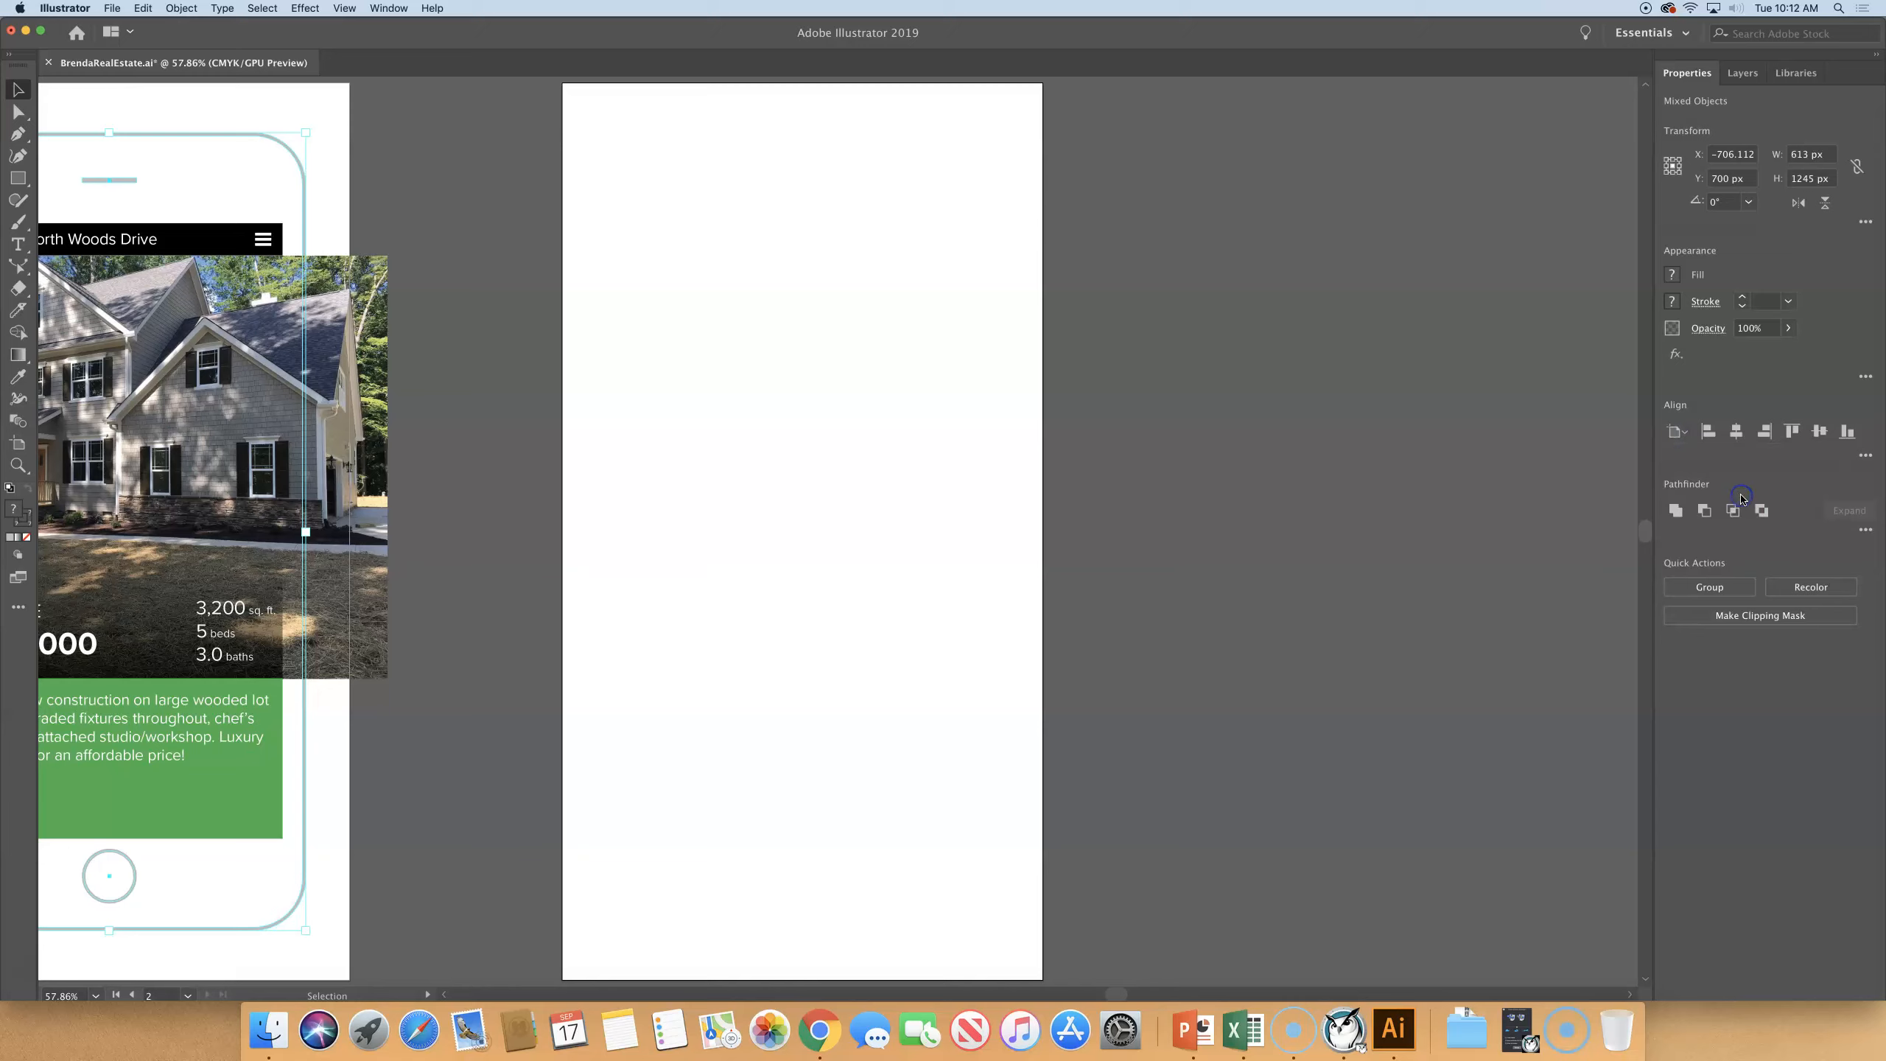
{"action": "left_click", "coordinate": [1682, 434]}
{"action": "left_click", "coordinate": [1686, 492]}
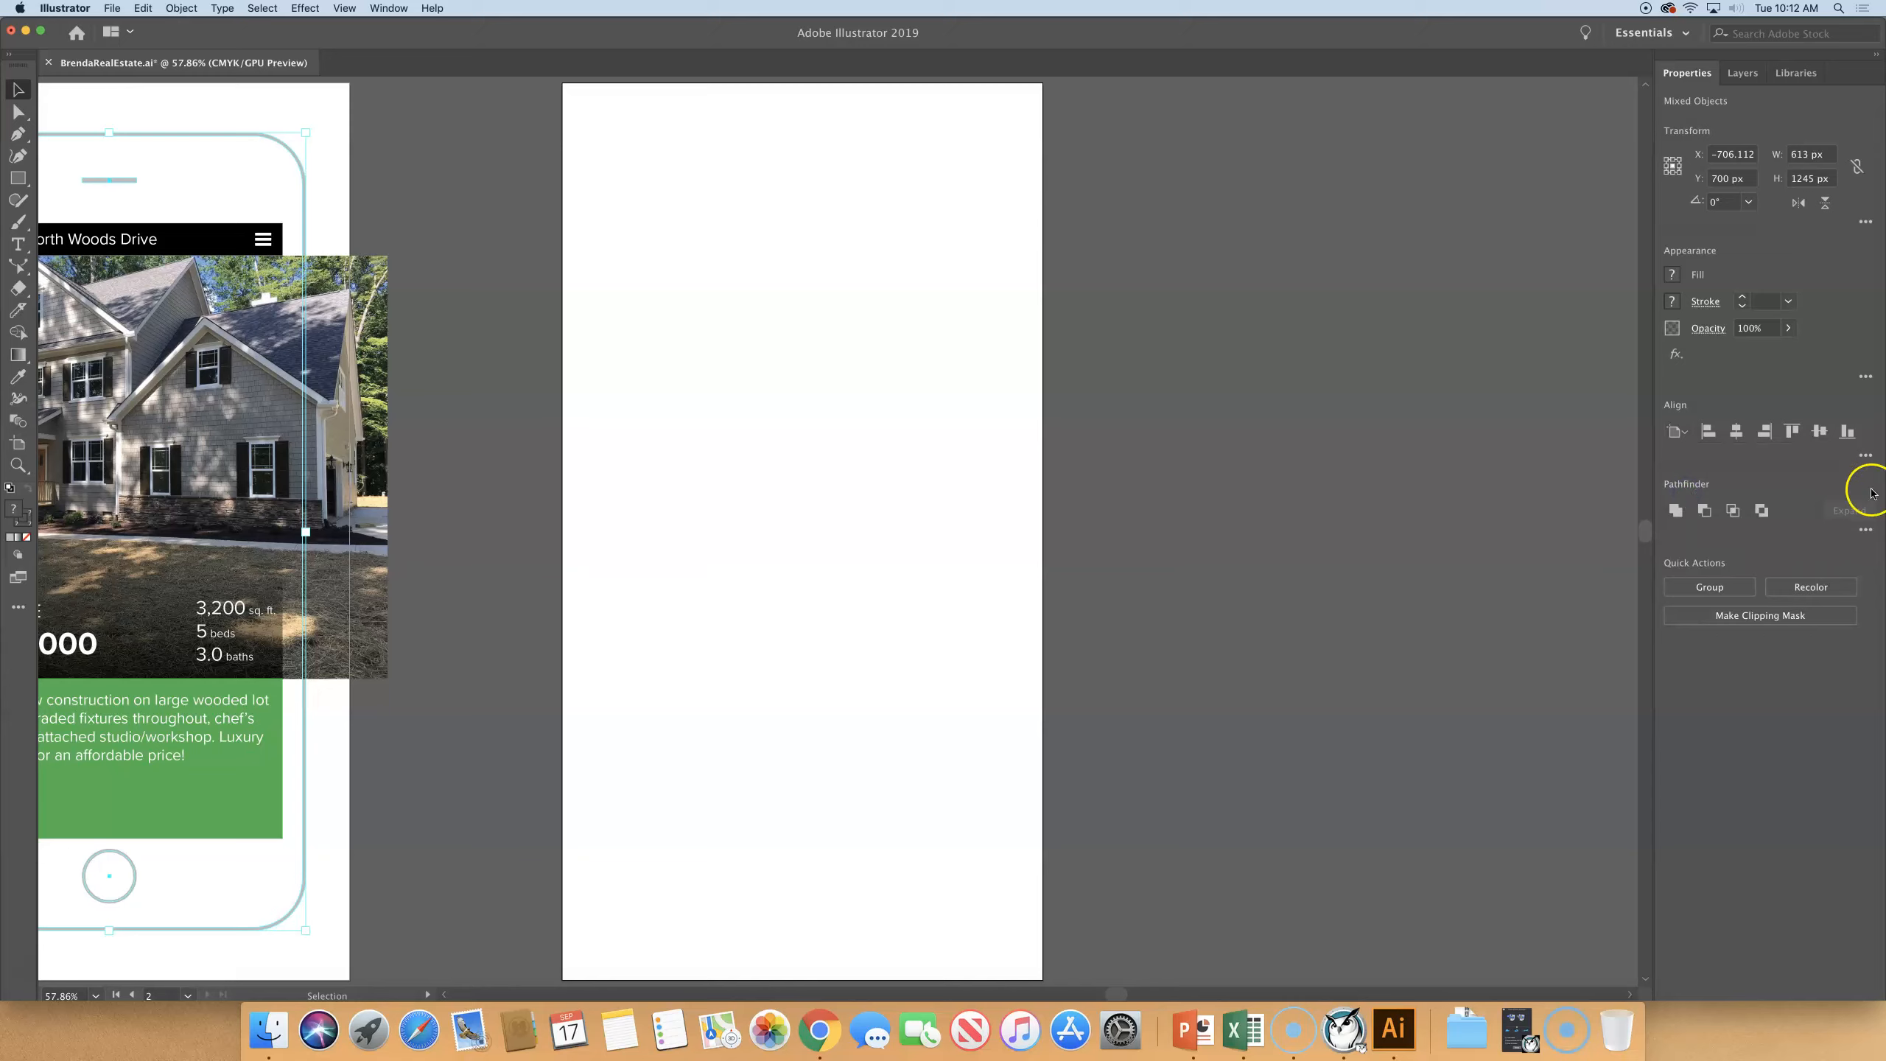
{"action": "left_click", "coordinate": [1735, 434]}
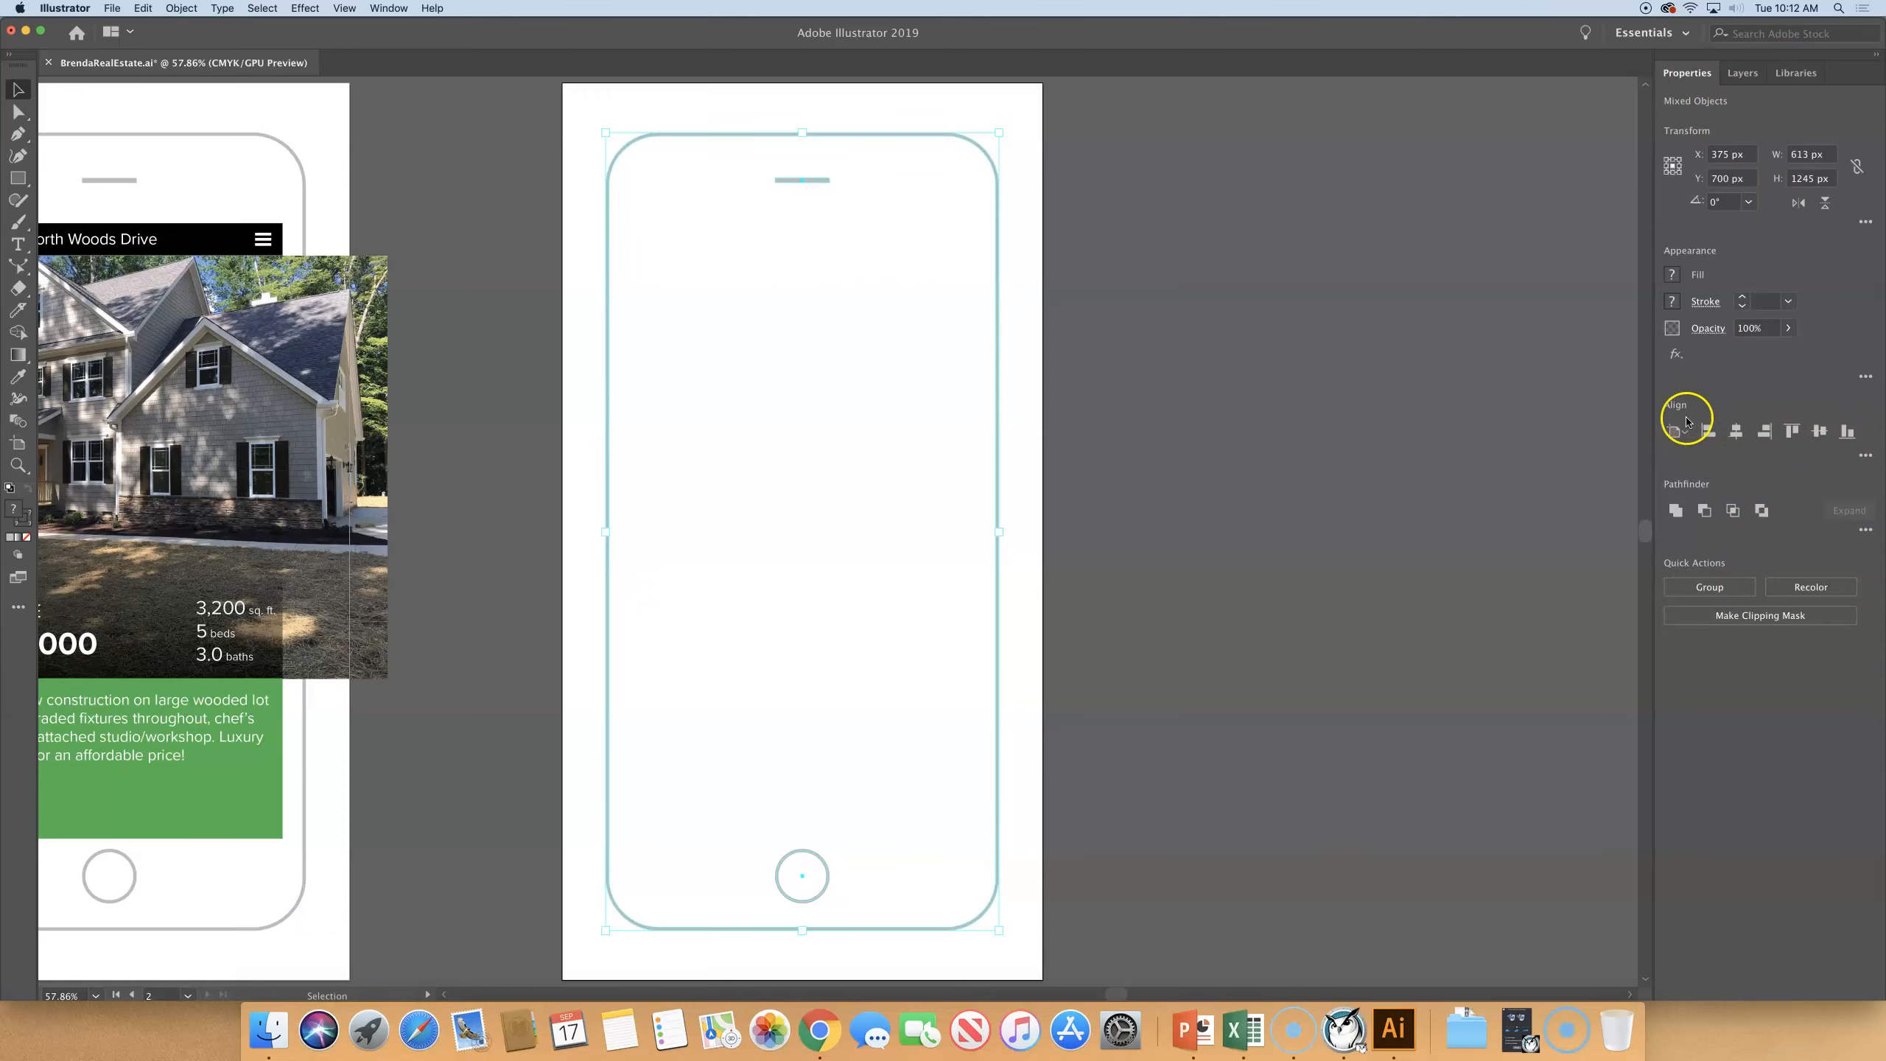
{"action": "left_click", "coordinate": [401, 8]}
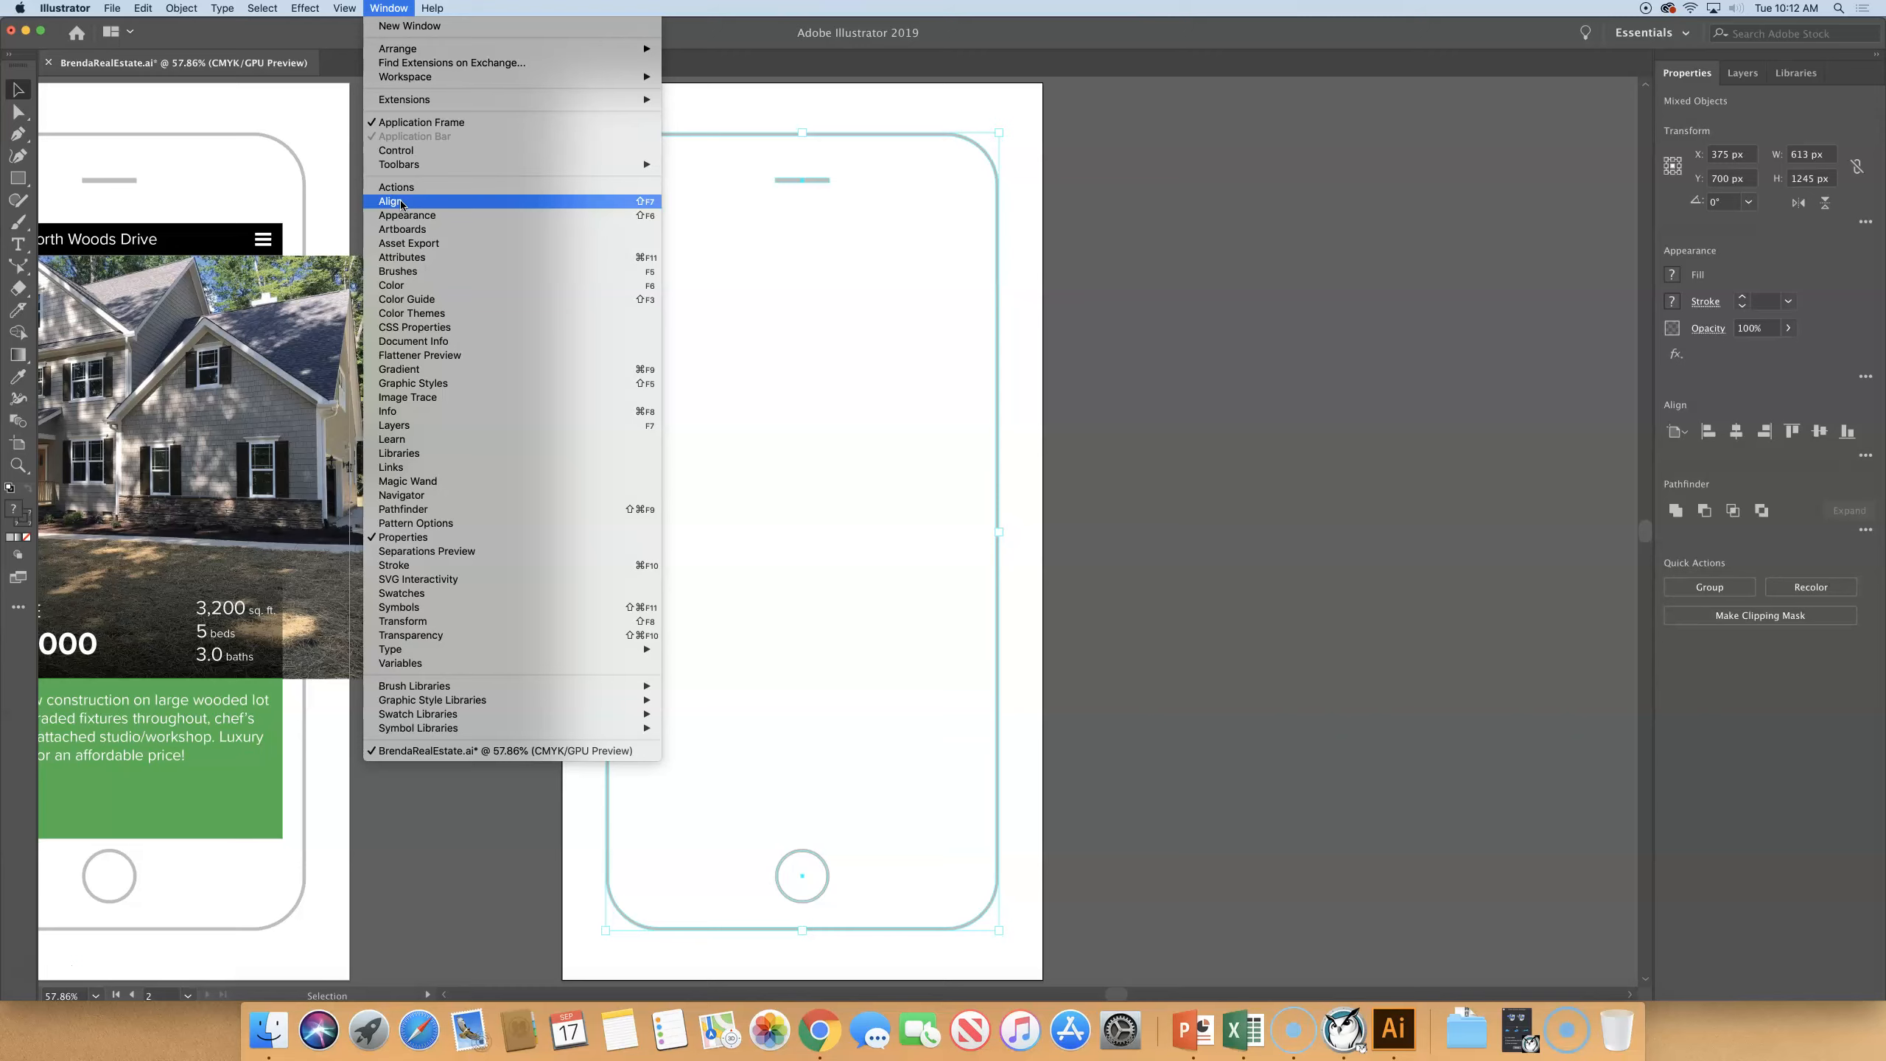
{"action": "left_click", "coordinate": [1158, 487]}
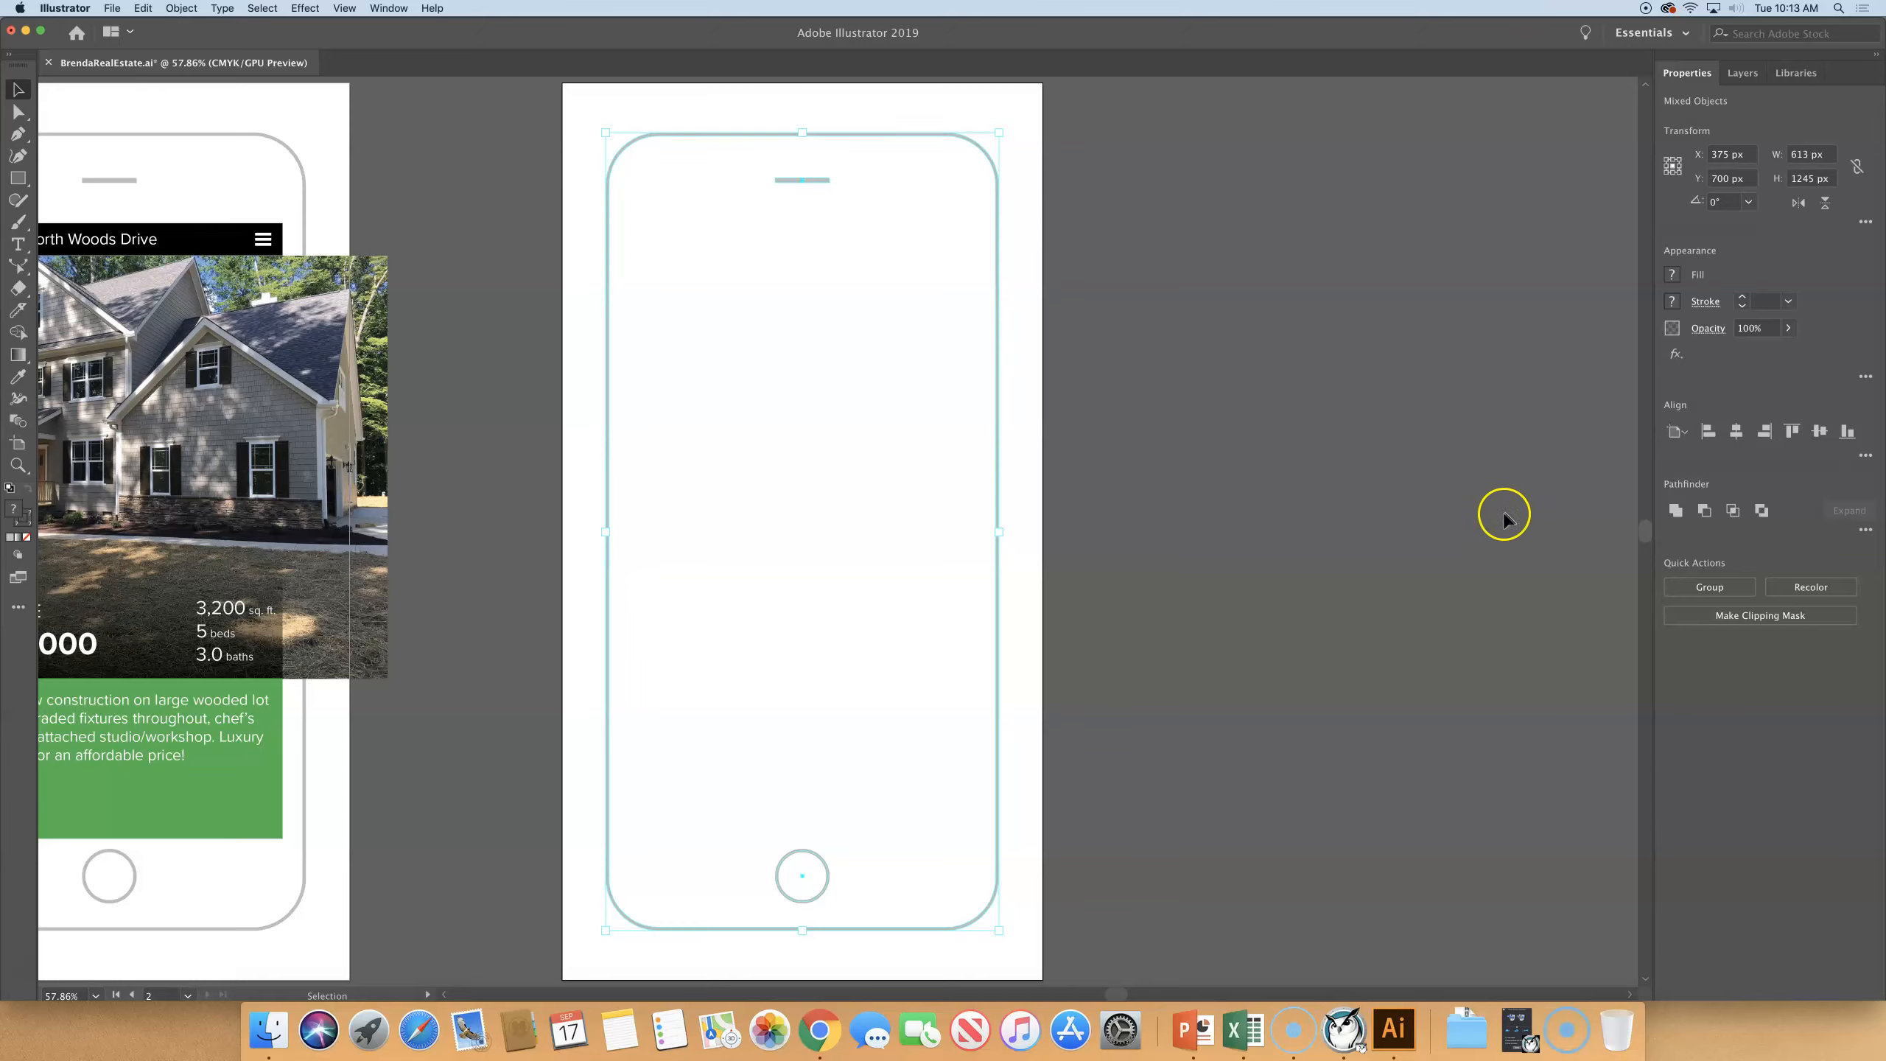
- Collapse the Back sublayer and move the loose compound path in Phone Body into the Front sublayer
{"action": "left_click", "coordinate": [1751, 75]}
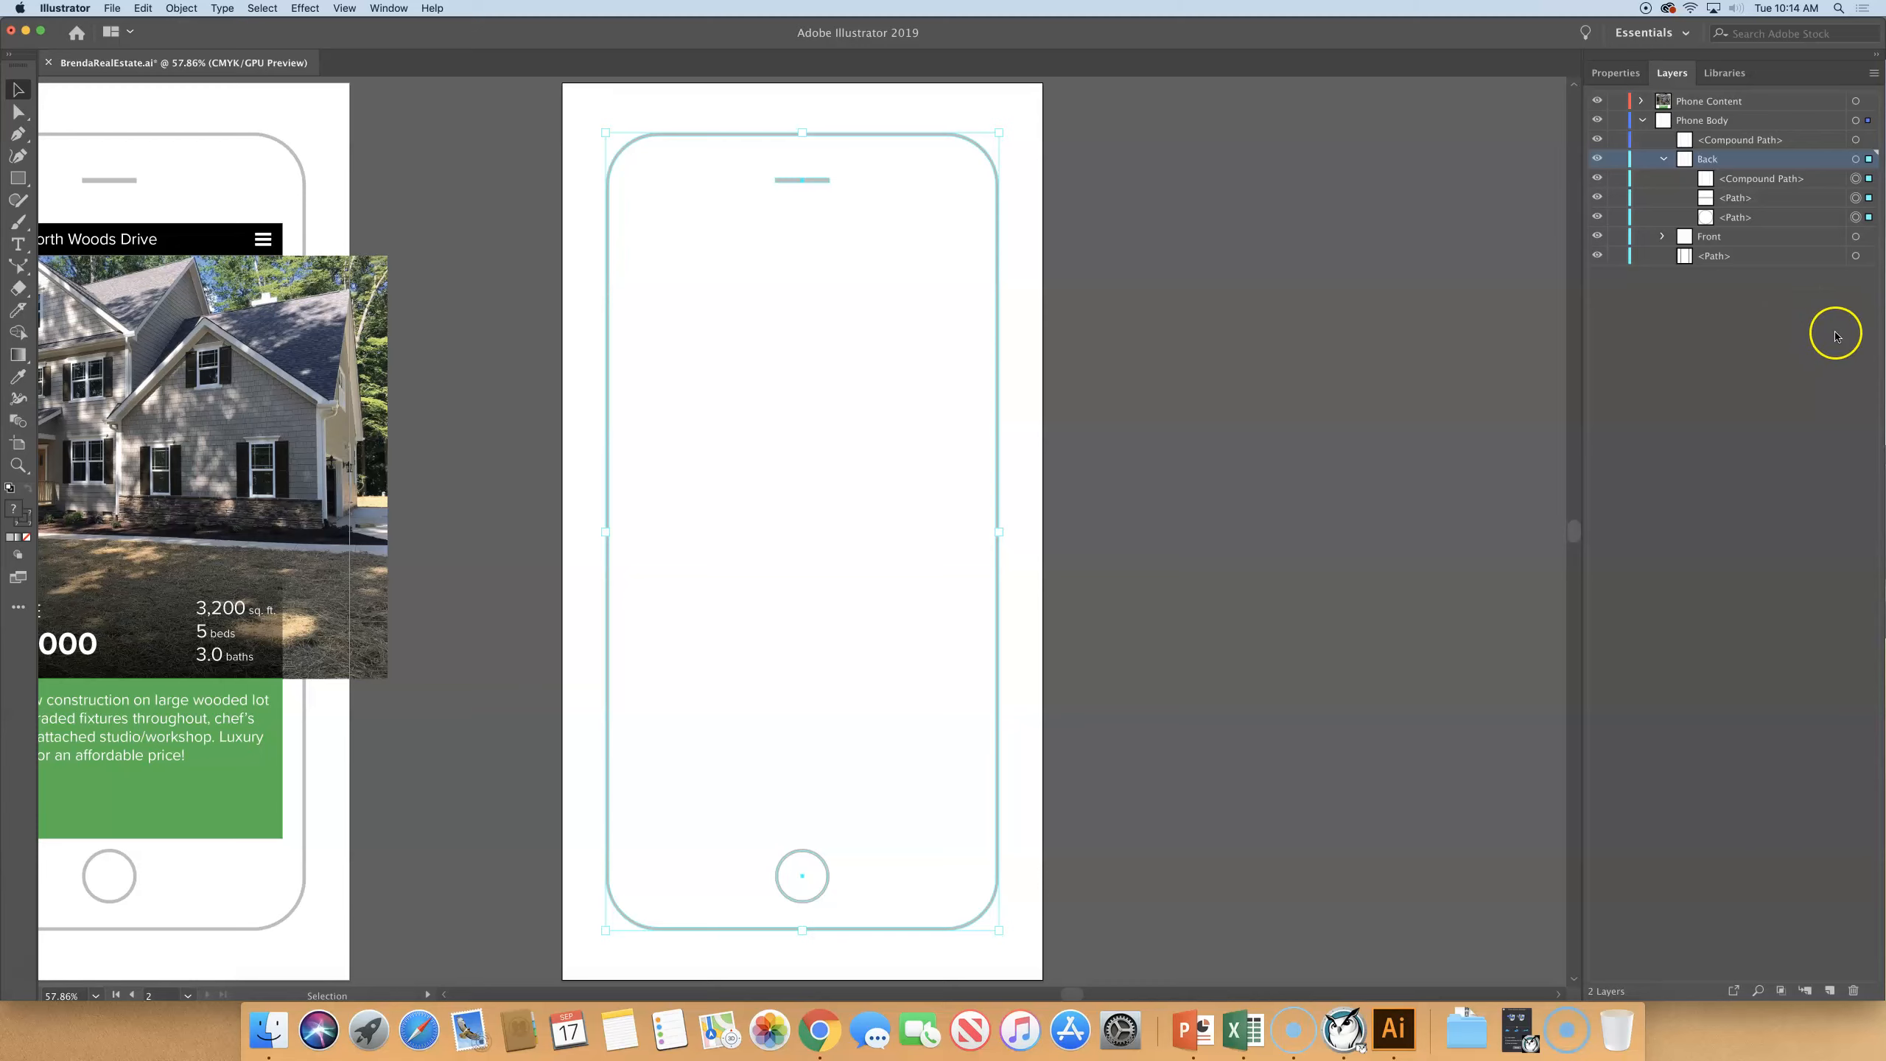
{"action": "left_click", "coordinate": [1687, 140]}
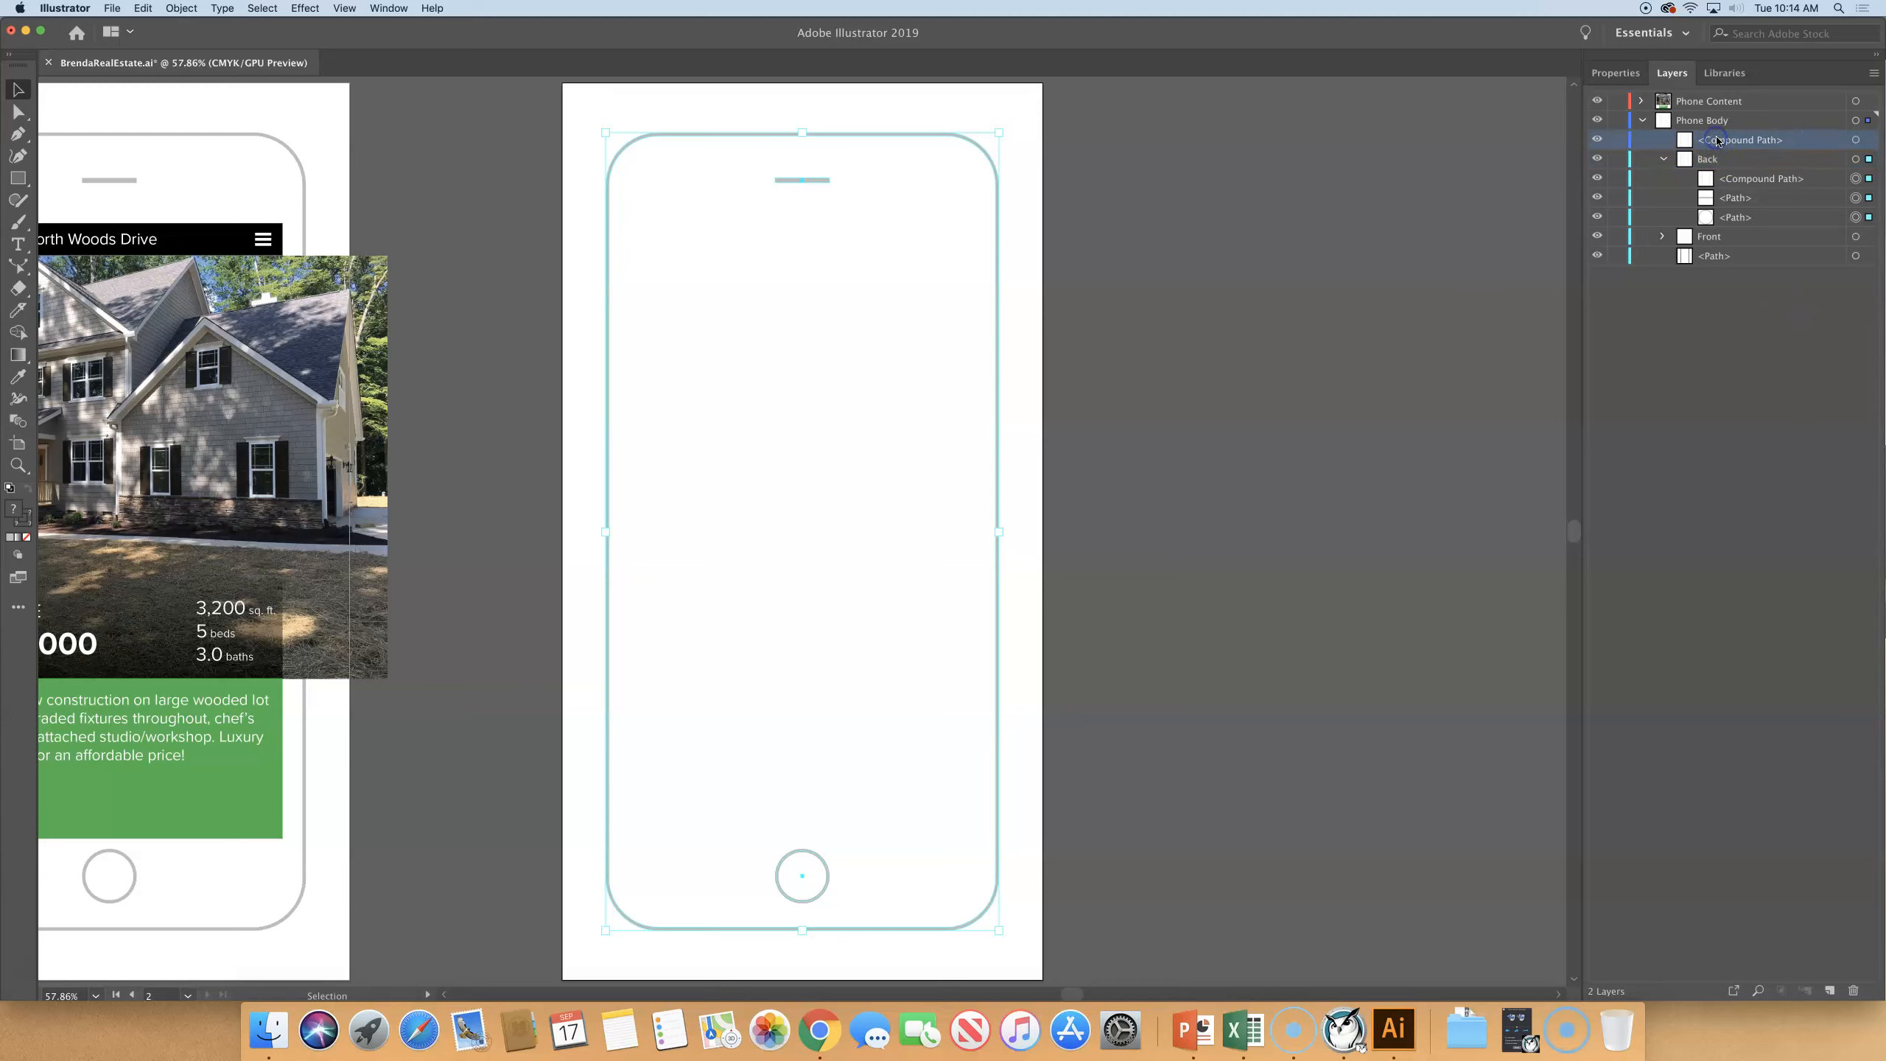
{"action": "left_click", "coordinate": [1663, 159]}
{"action": "left_click", "coordinate": [1677, 162]}
{"action": "left_click", "coordinate": [1758, 139]}
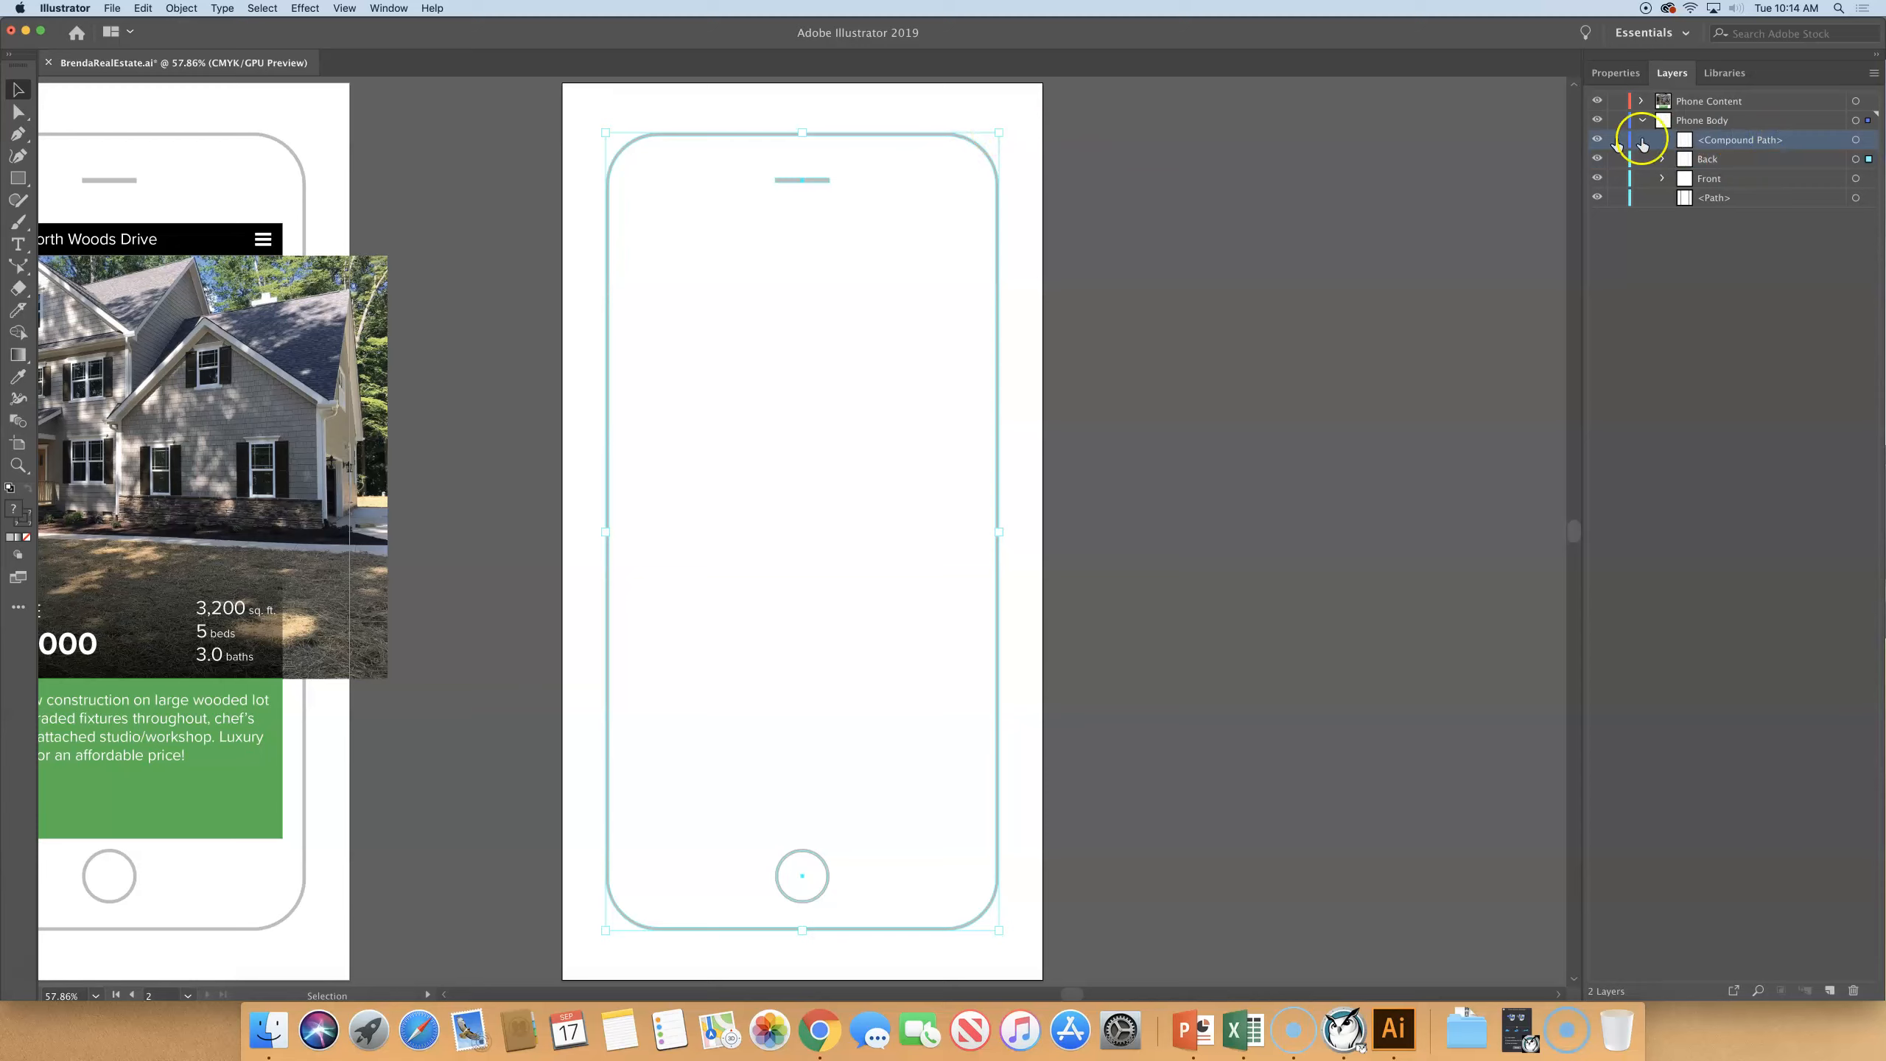
{"action": "left_click", "coordinate": [1770, 141]}
{"action": "left_click_drag", "start_coordinate": [1741, 140], "coordinate": [1724, 181]}
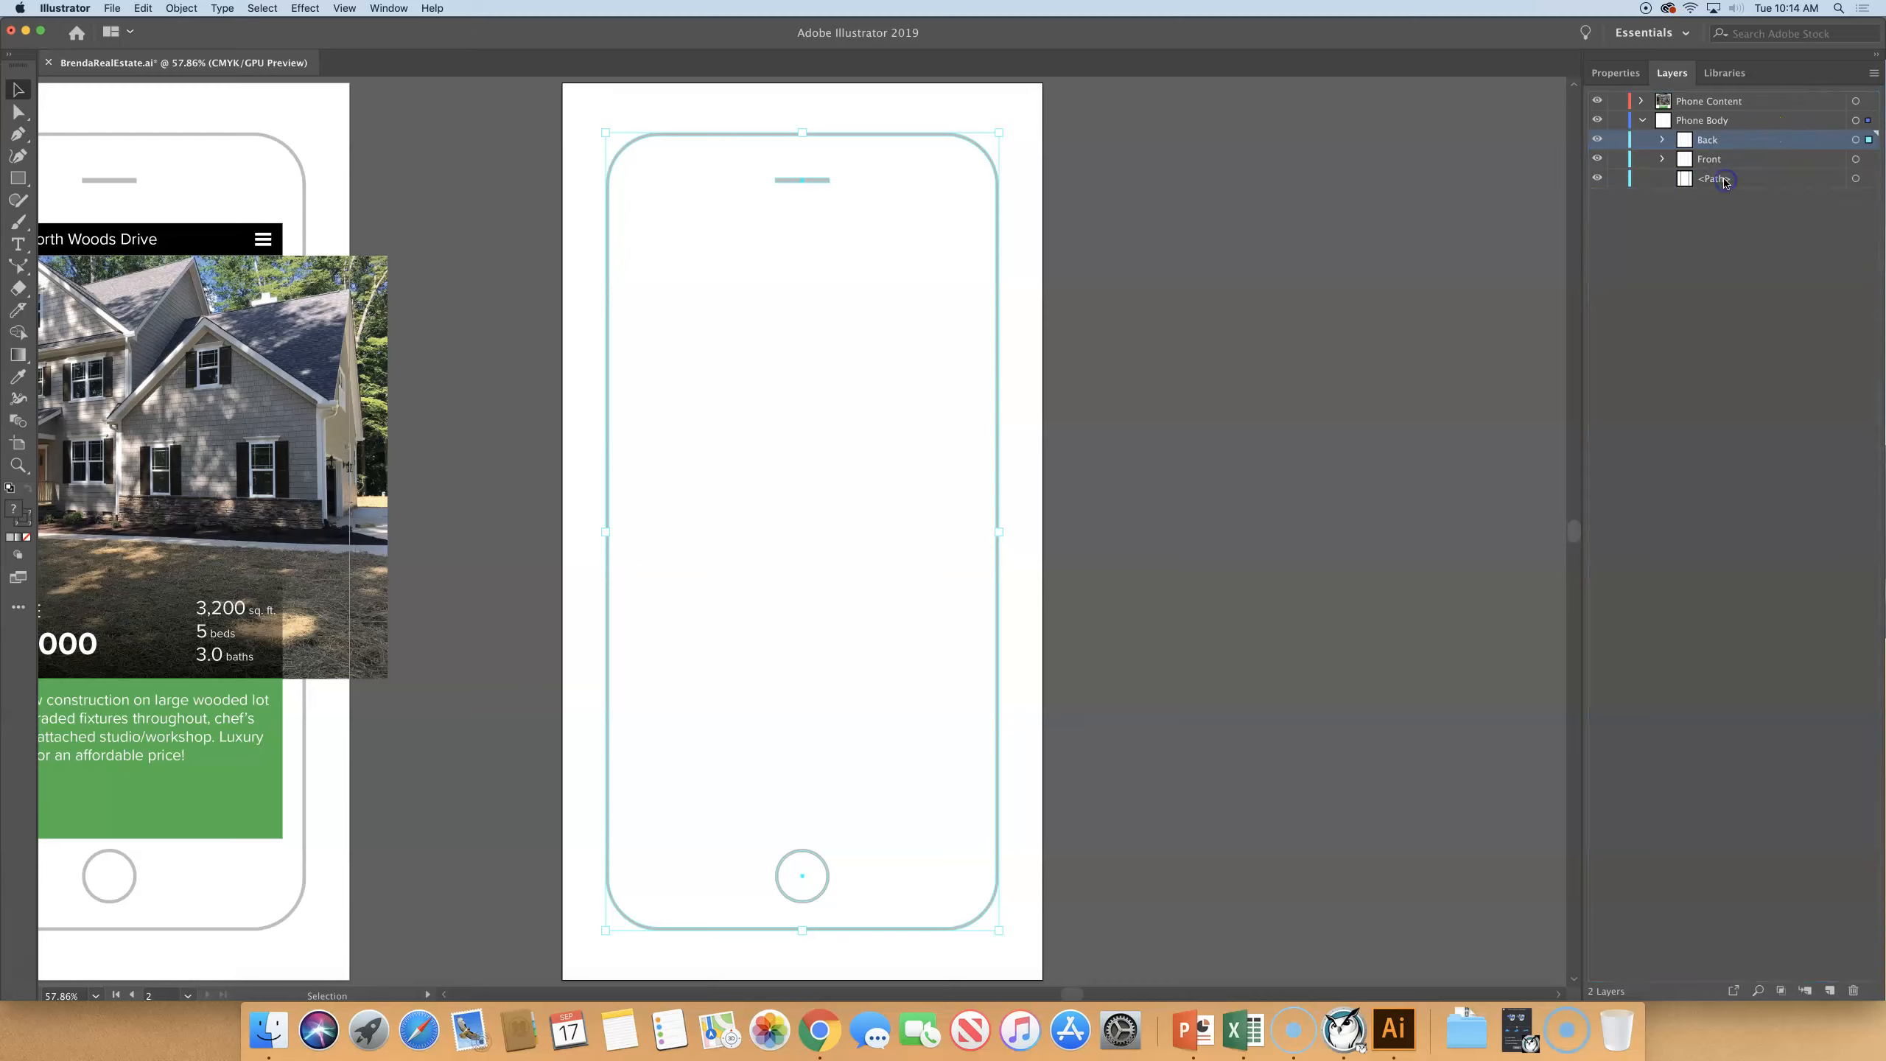
- Examine the contents of the Back and Front sublayers, collapsing each one again
{"action": "left_click", "coordinate": [1662, 141]}
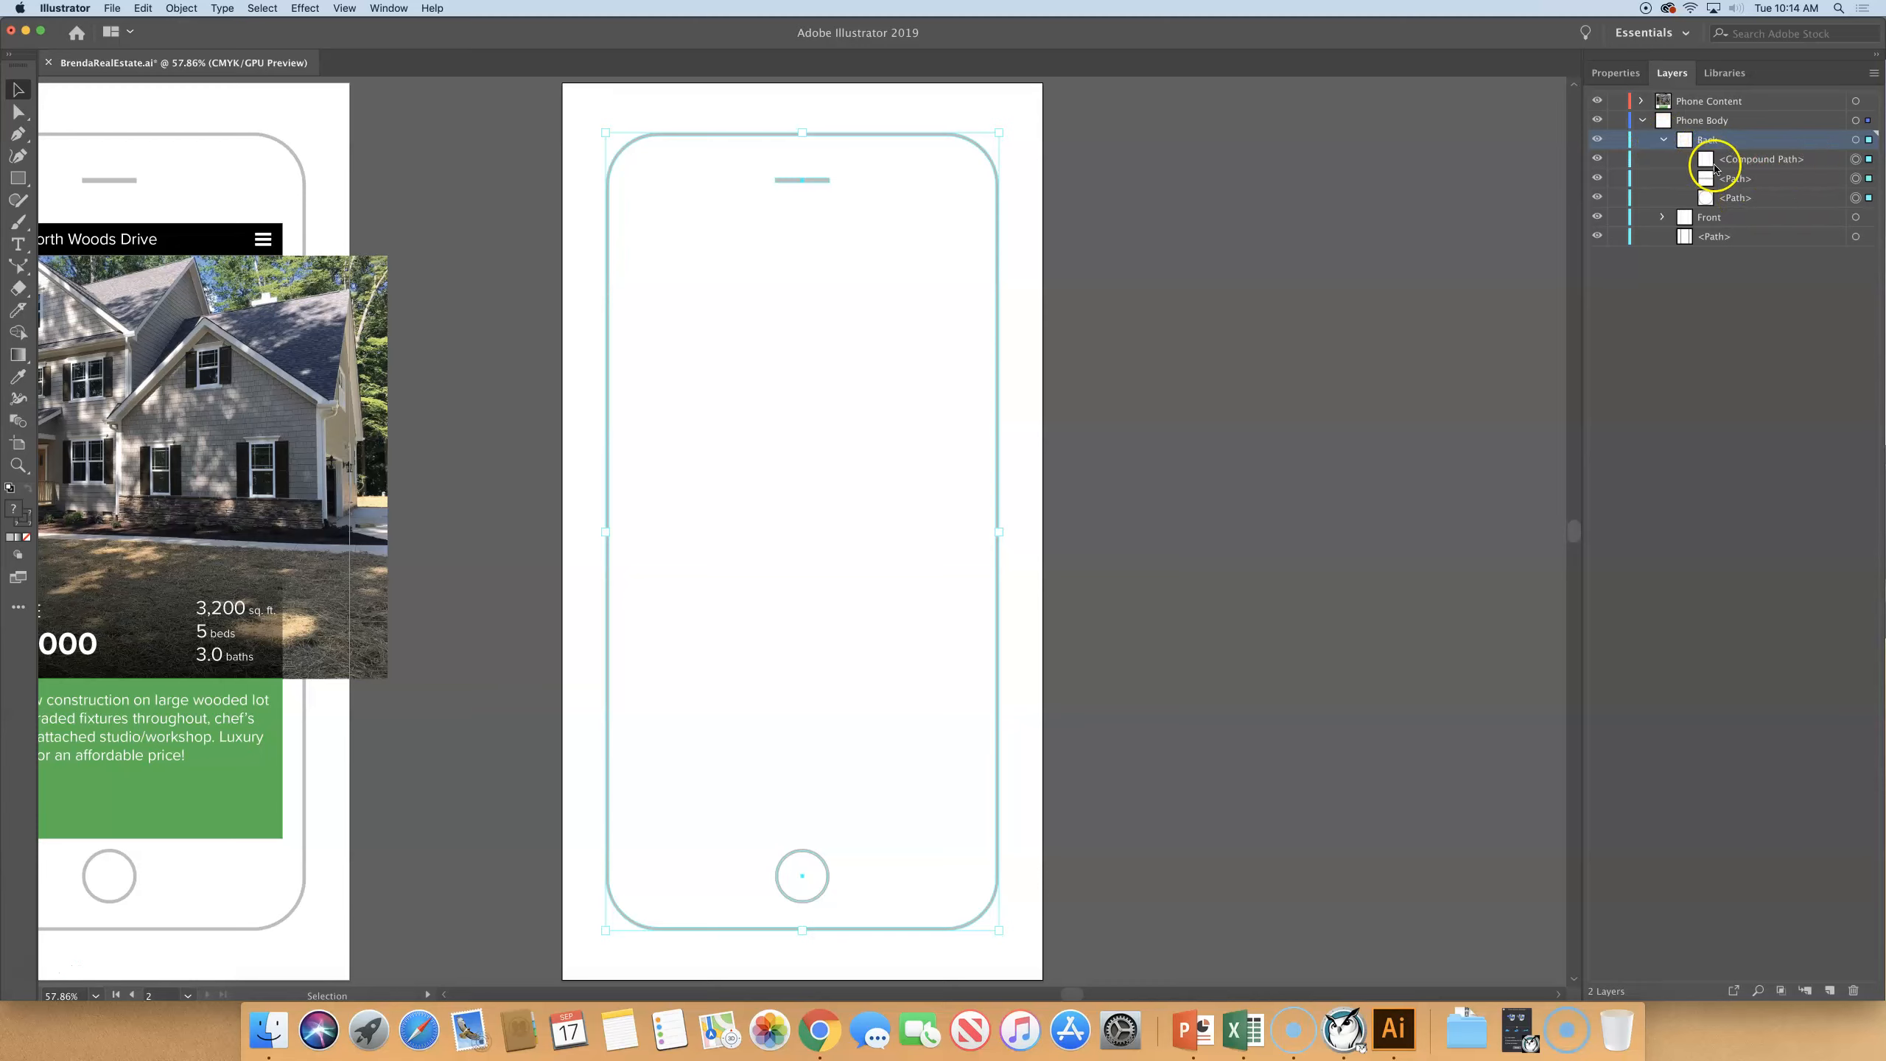
{"action": "left_click", "coordinate": [1662, 140]}
{"action": "left_click", "coordinate": [1661, 160]}
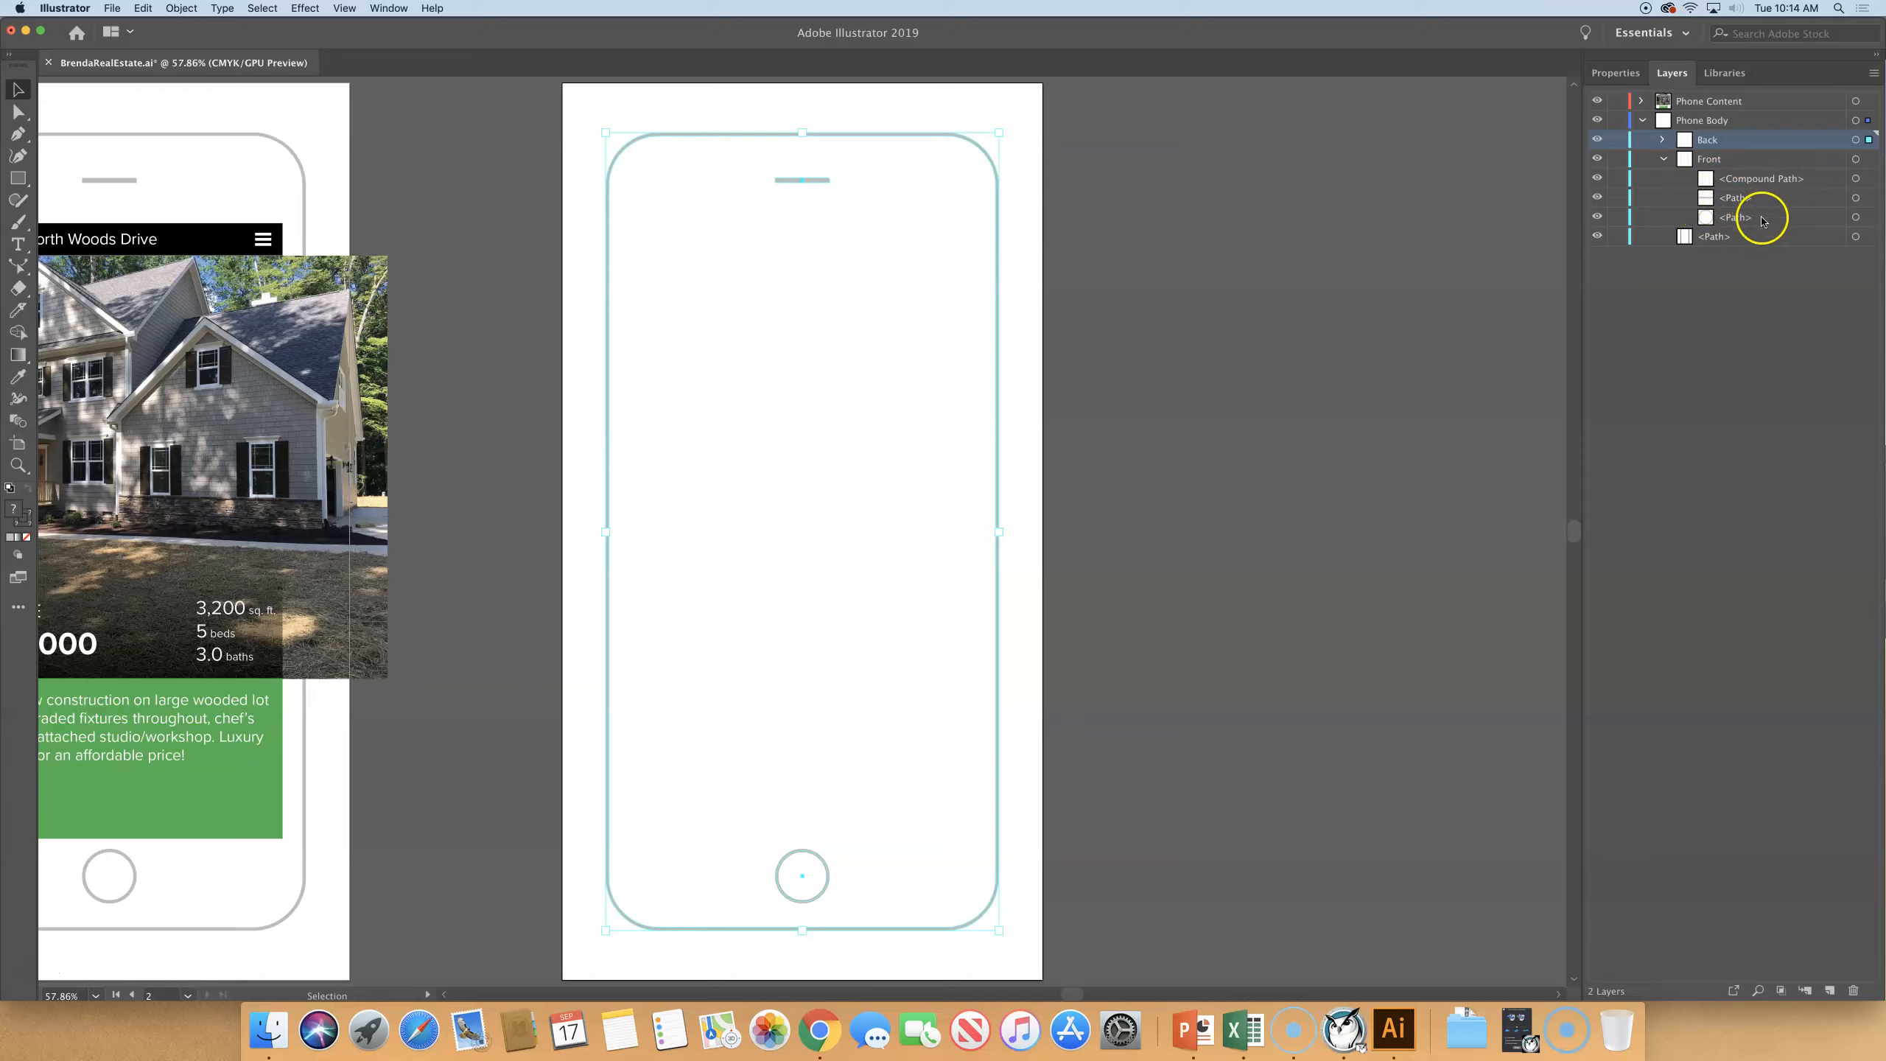
{"action": "left_click", "coordinate": [1663, 160]}
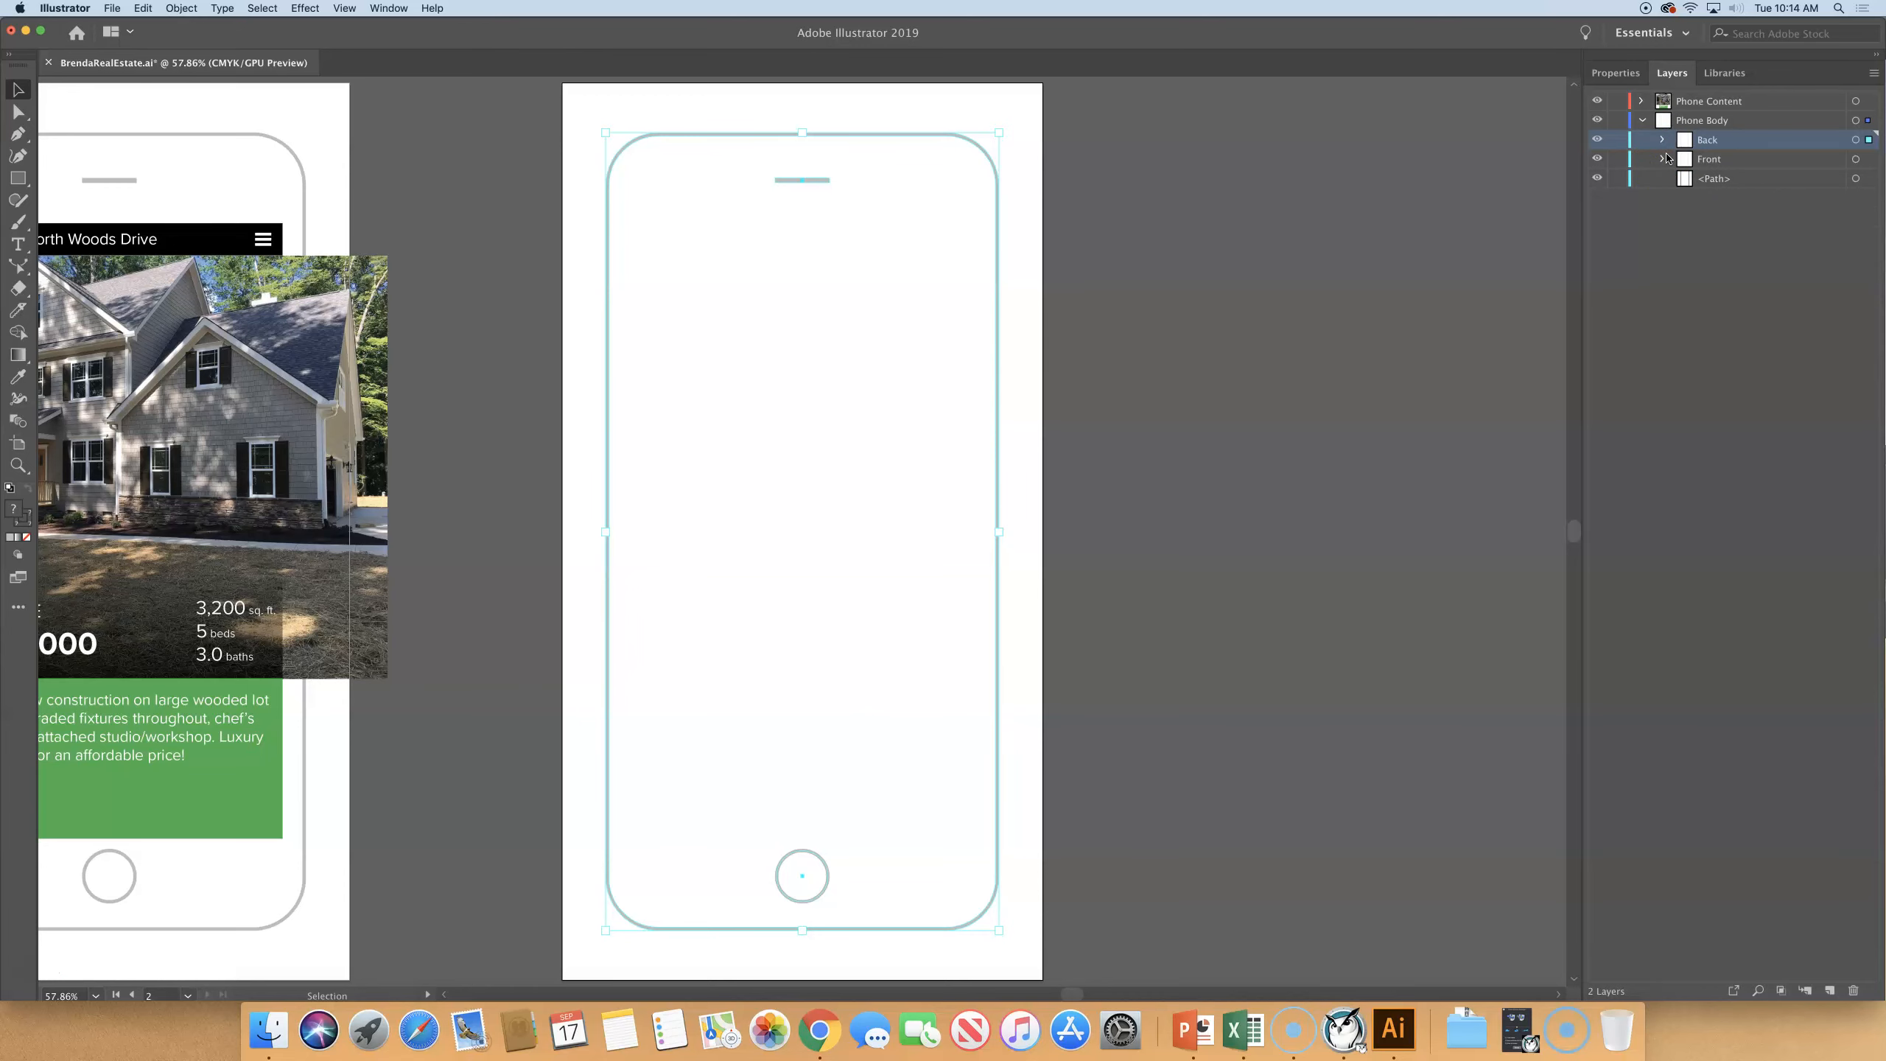
- Deselect all artwork and save the document
{"action": "key", "text": "super+alt+0"}
{"action": "left_click", "coordinate": [787, 167]}
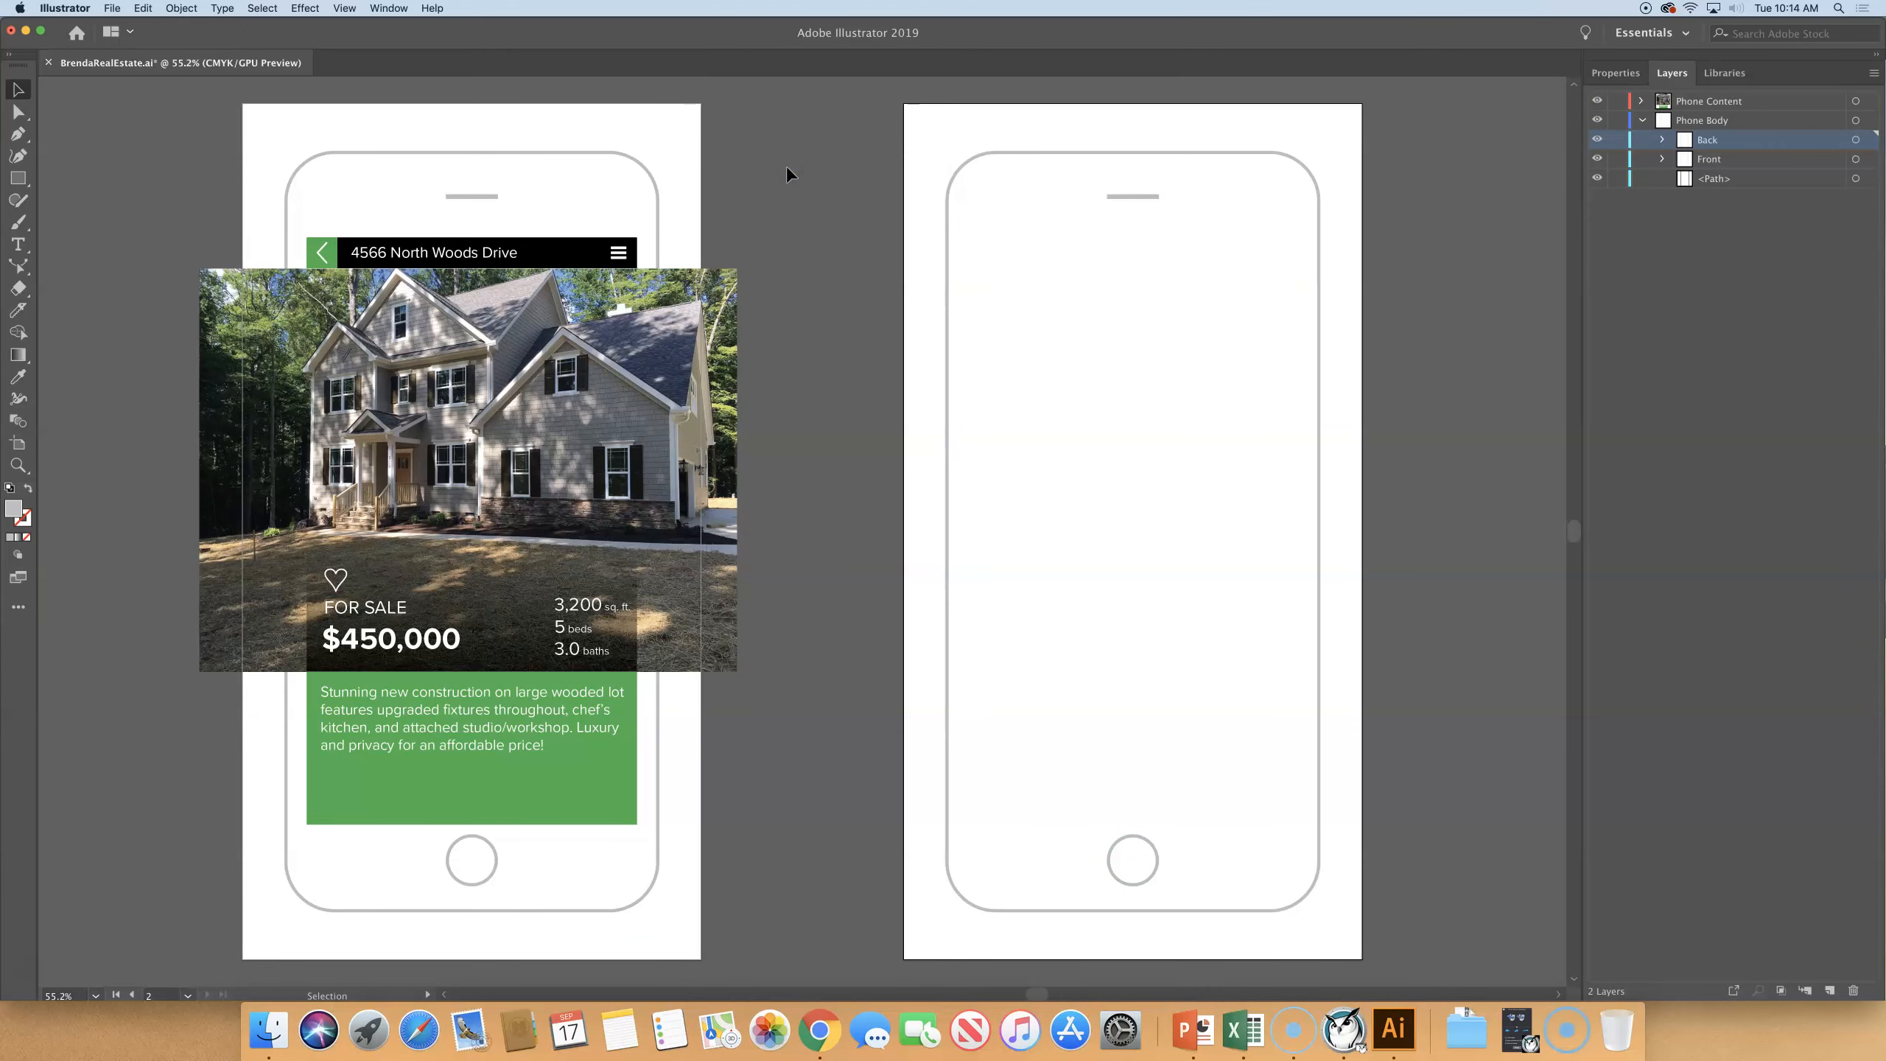
{"action": "left_click", "coordinate": [112, 8]}
{"action": "left_click", "coordinate": [146, 120]}
- Open Menu.ai from the Lesson09 folder
{"action": "left_click", "coordinate": [110, 9]}
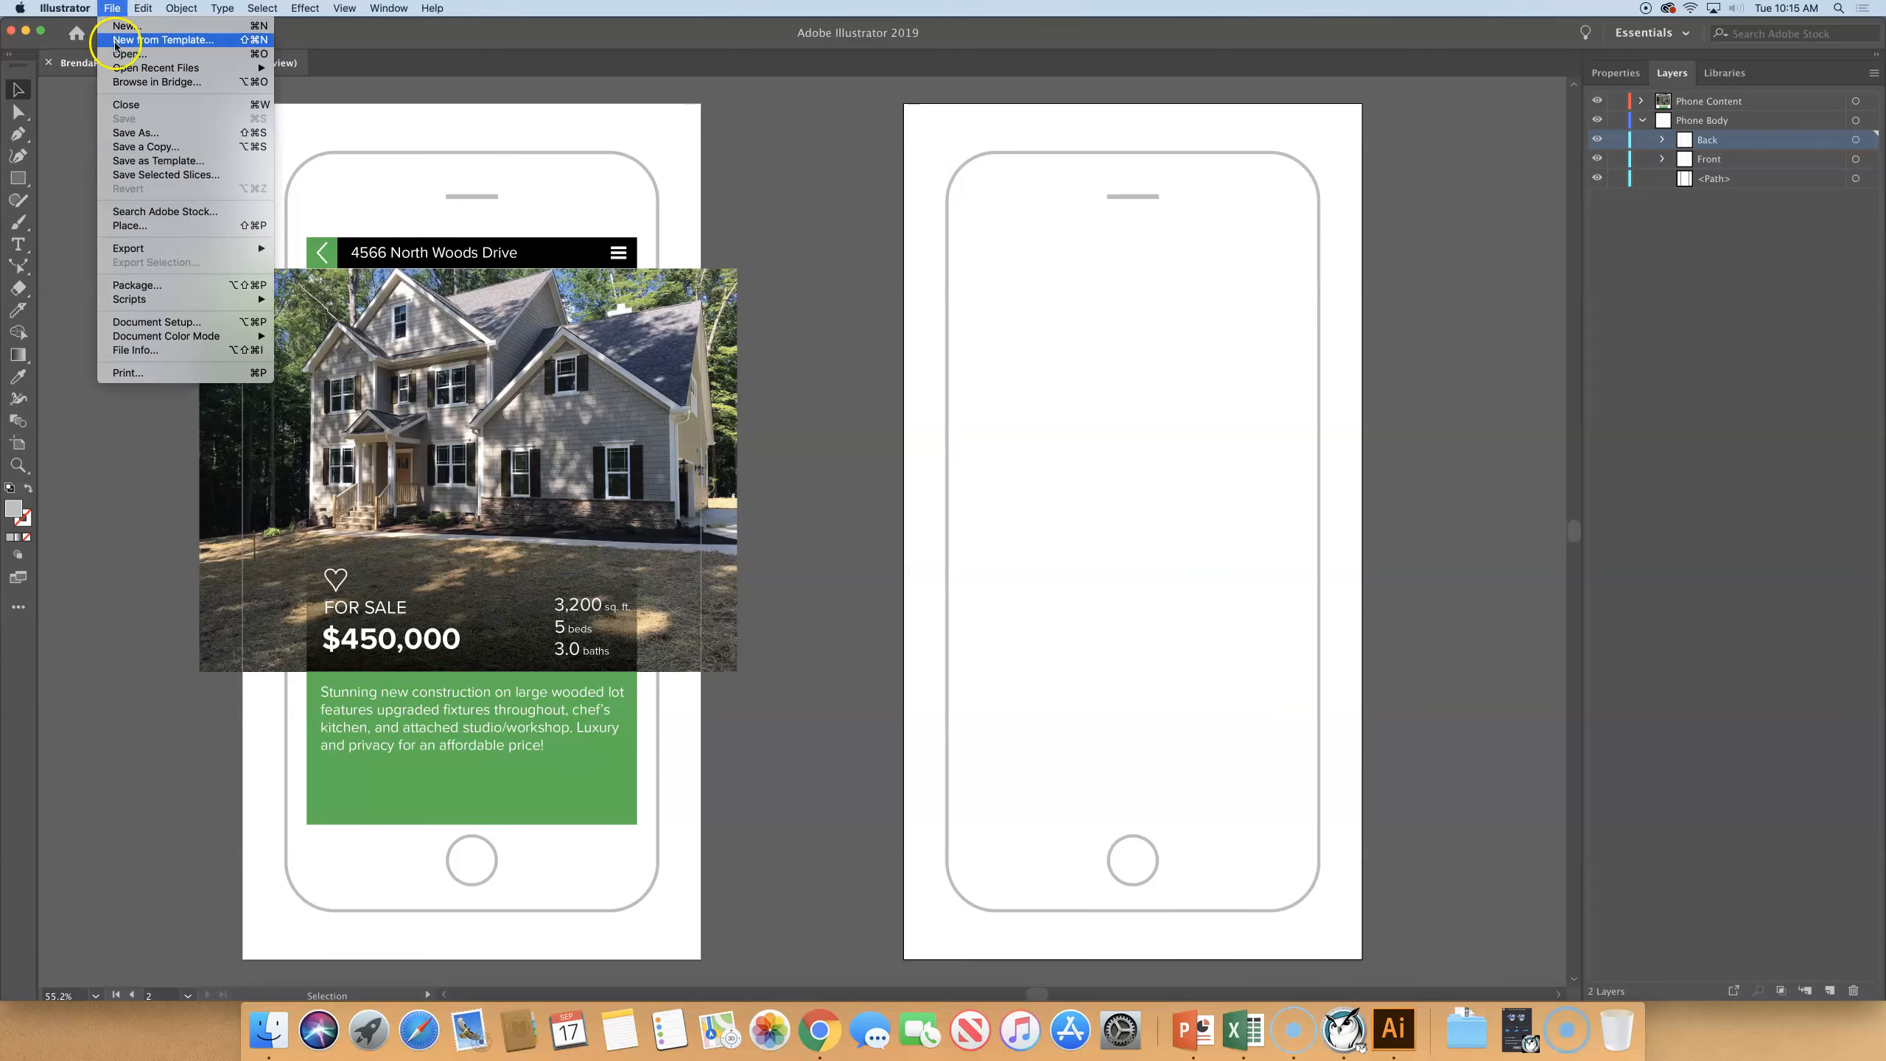
{"action": "left_click", "coordinate": [134, 56]}
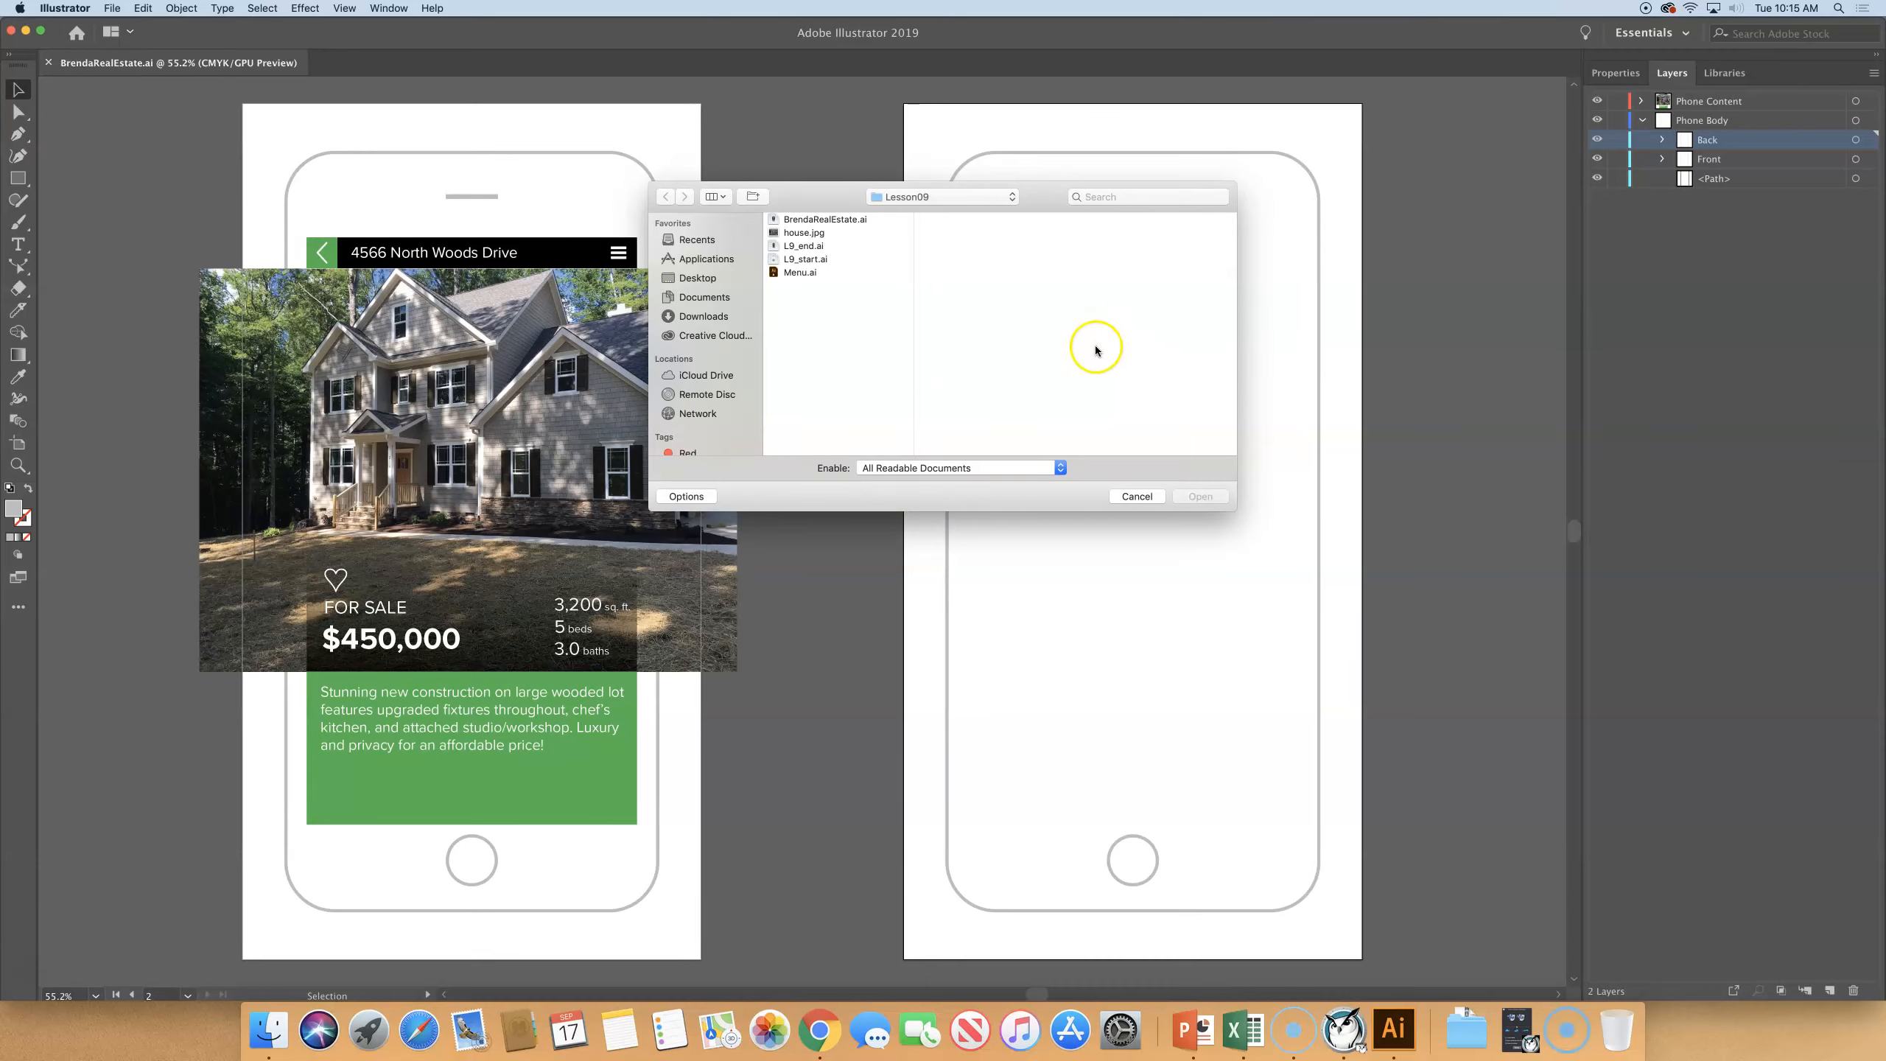
{"action": "left_click", "coordinate": [799, 271]}
{"action": "left_click", "coordinate": [1192, 497]}
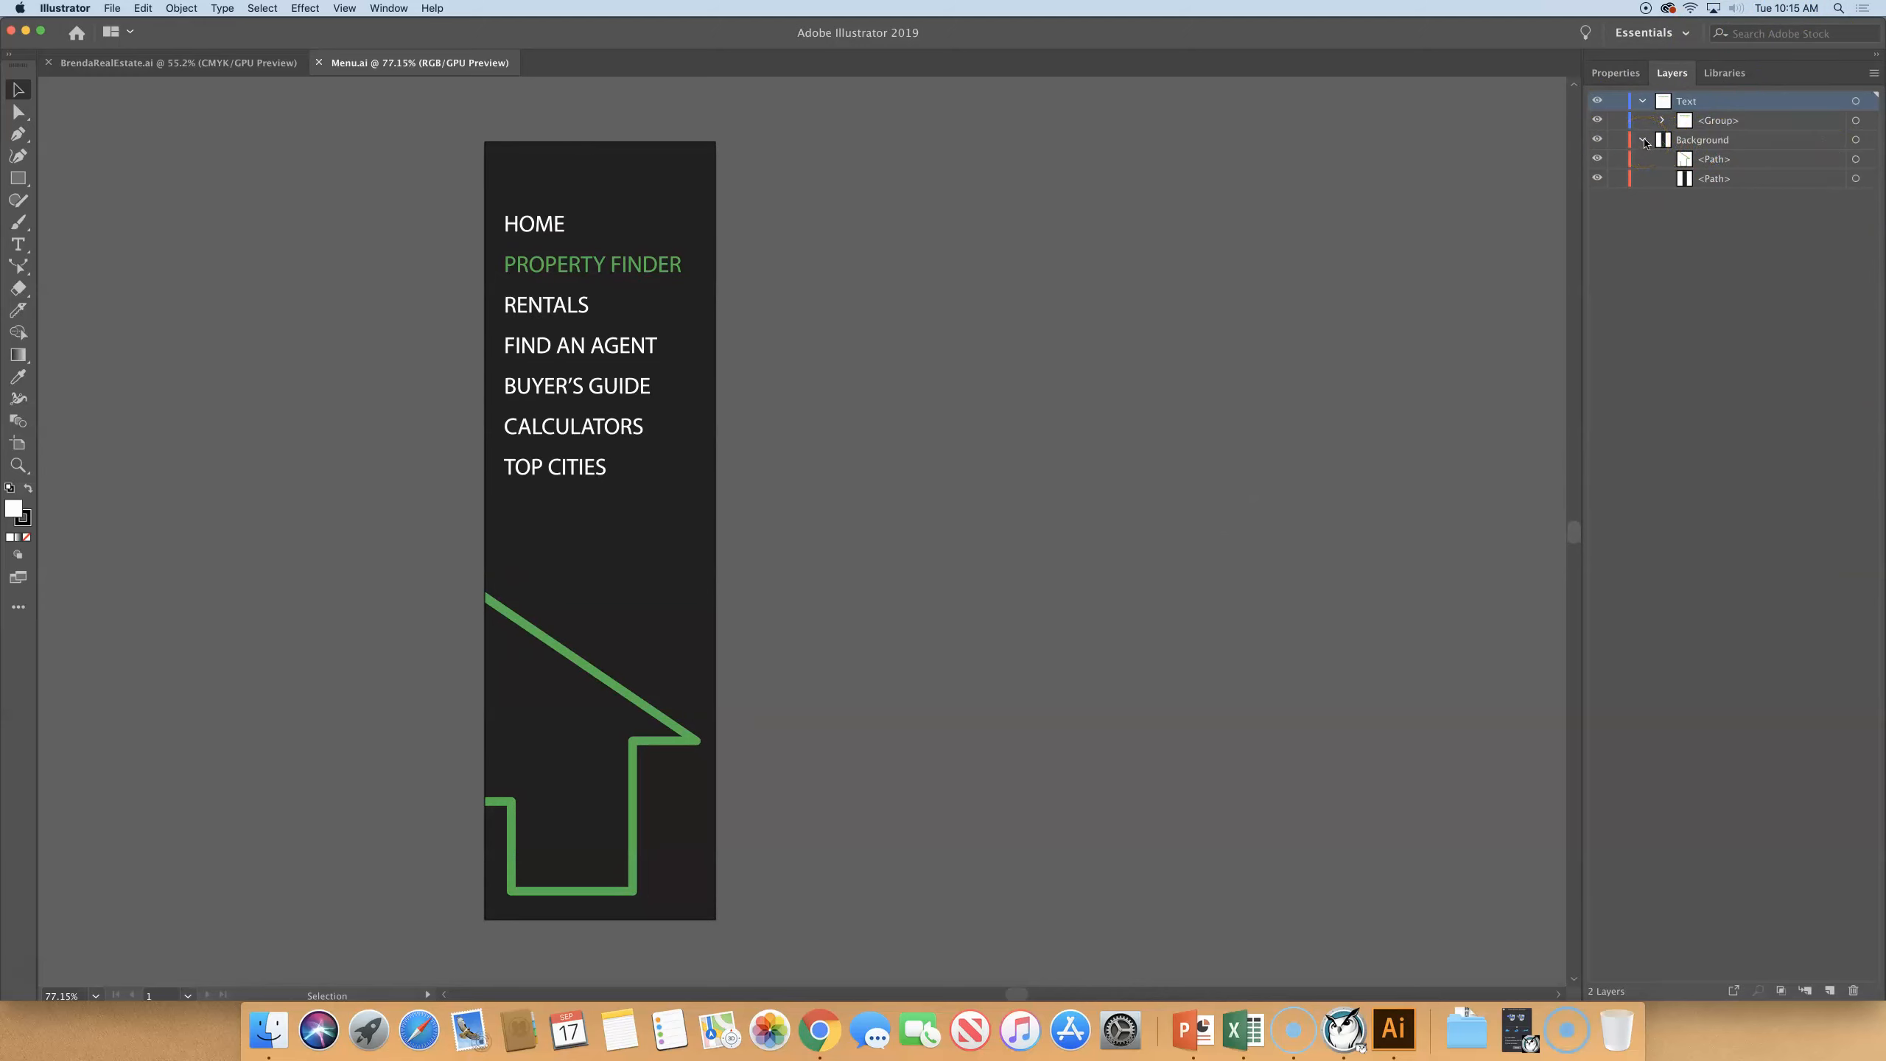
- Expand the group in the Text layer and look through the objects it contains
{"action": "left_click", "coordinate": [1662, 121]}
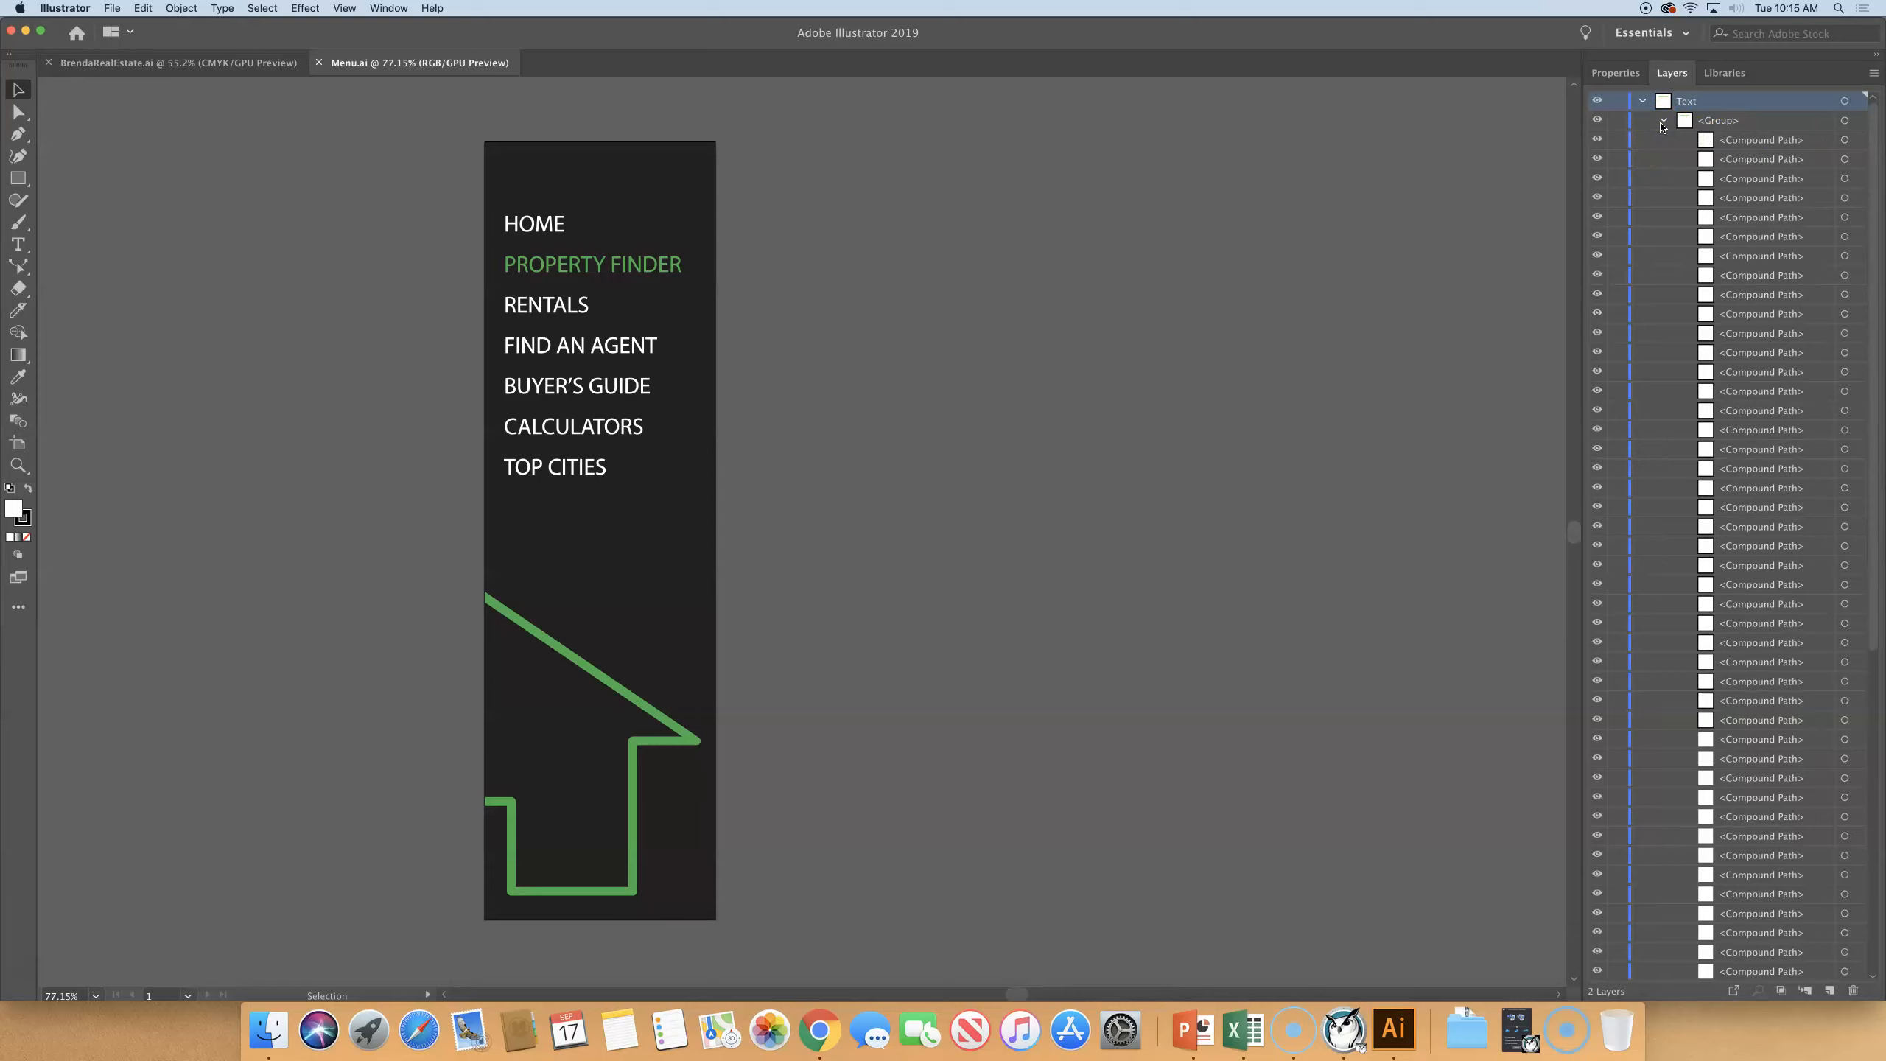
{"action": "left_click", "coordinate": [1663, 121]}
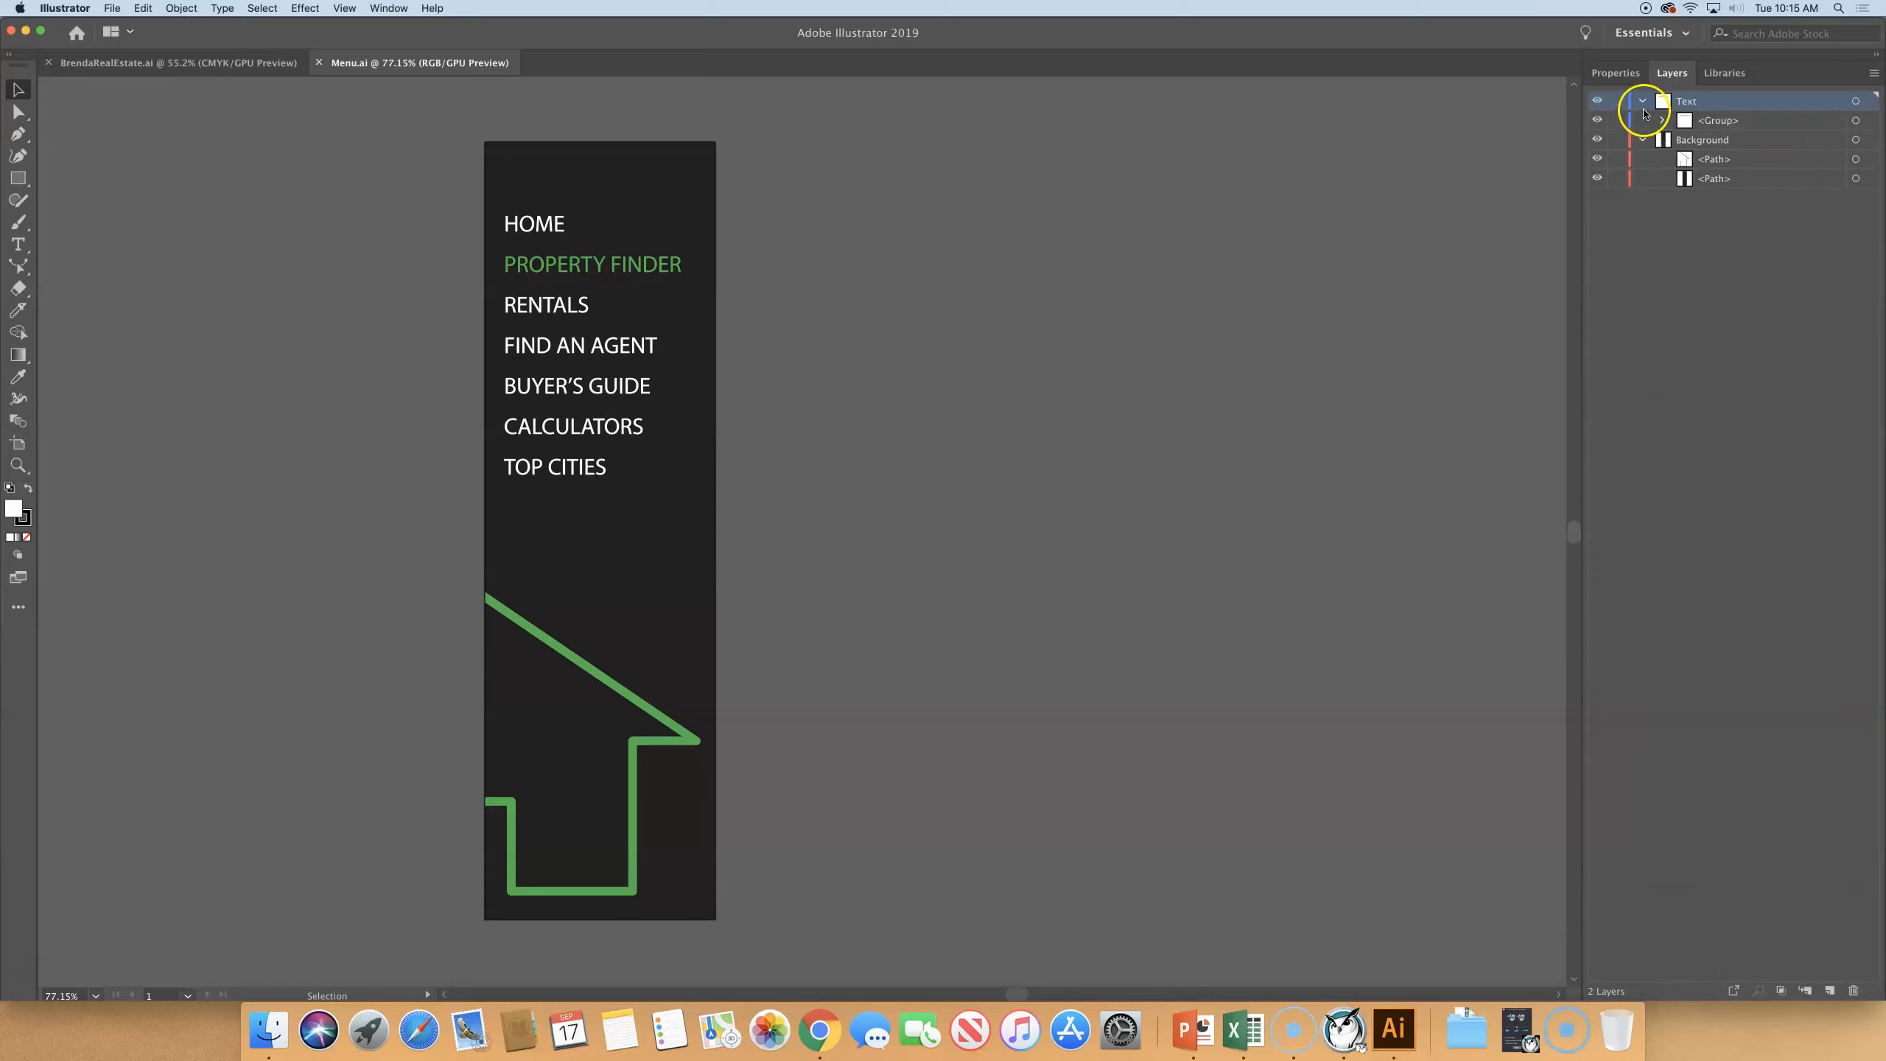
{"action": "left_click", "coordinate": [1663, 121]}
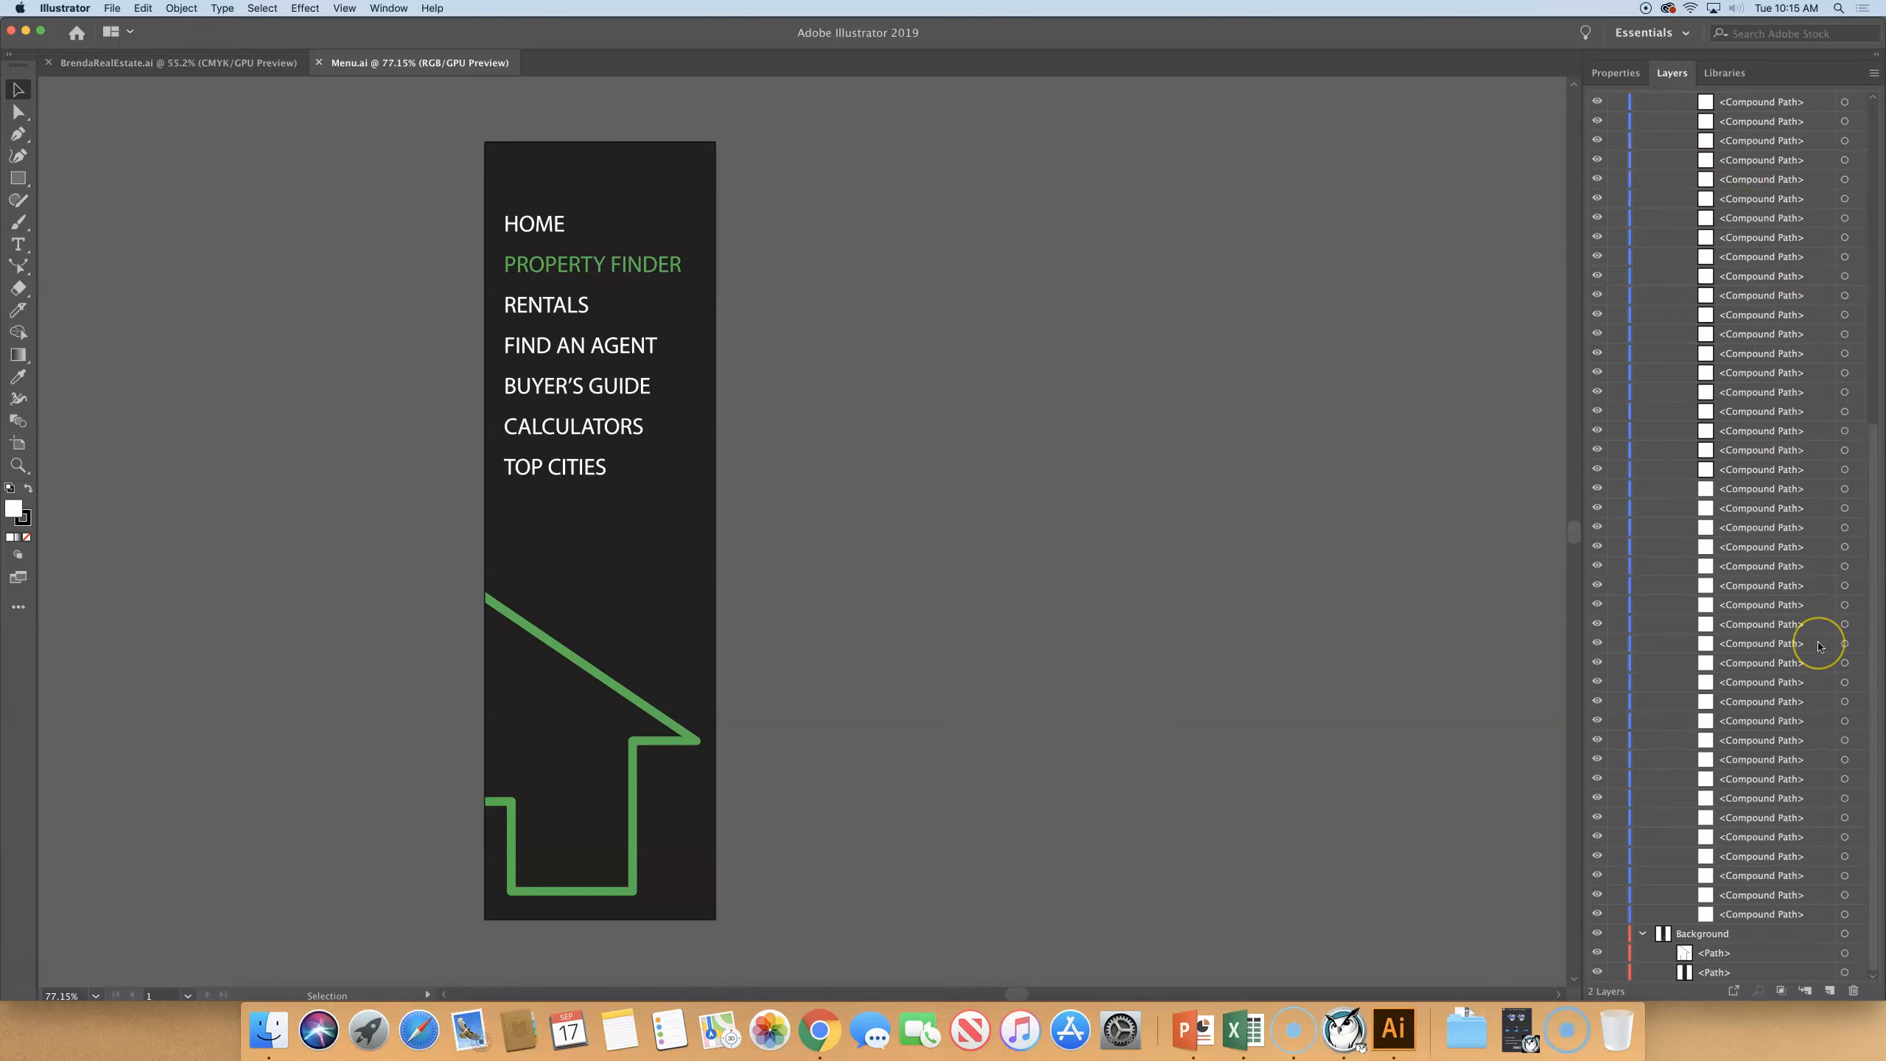
- Look through the compound paths in the Text layer's group and examine the menu artwork in outline view
{"action": "scroll", "coordinate": [1818, 645], "scroll_direction": "down", "scroll_amount": 5}
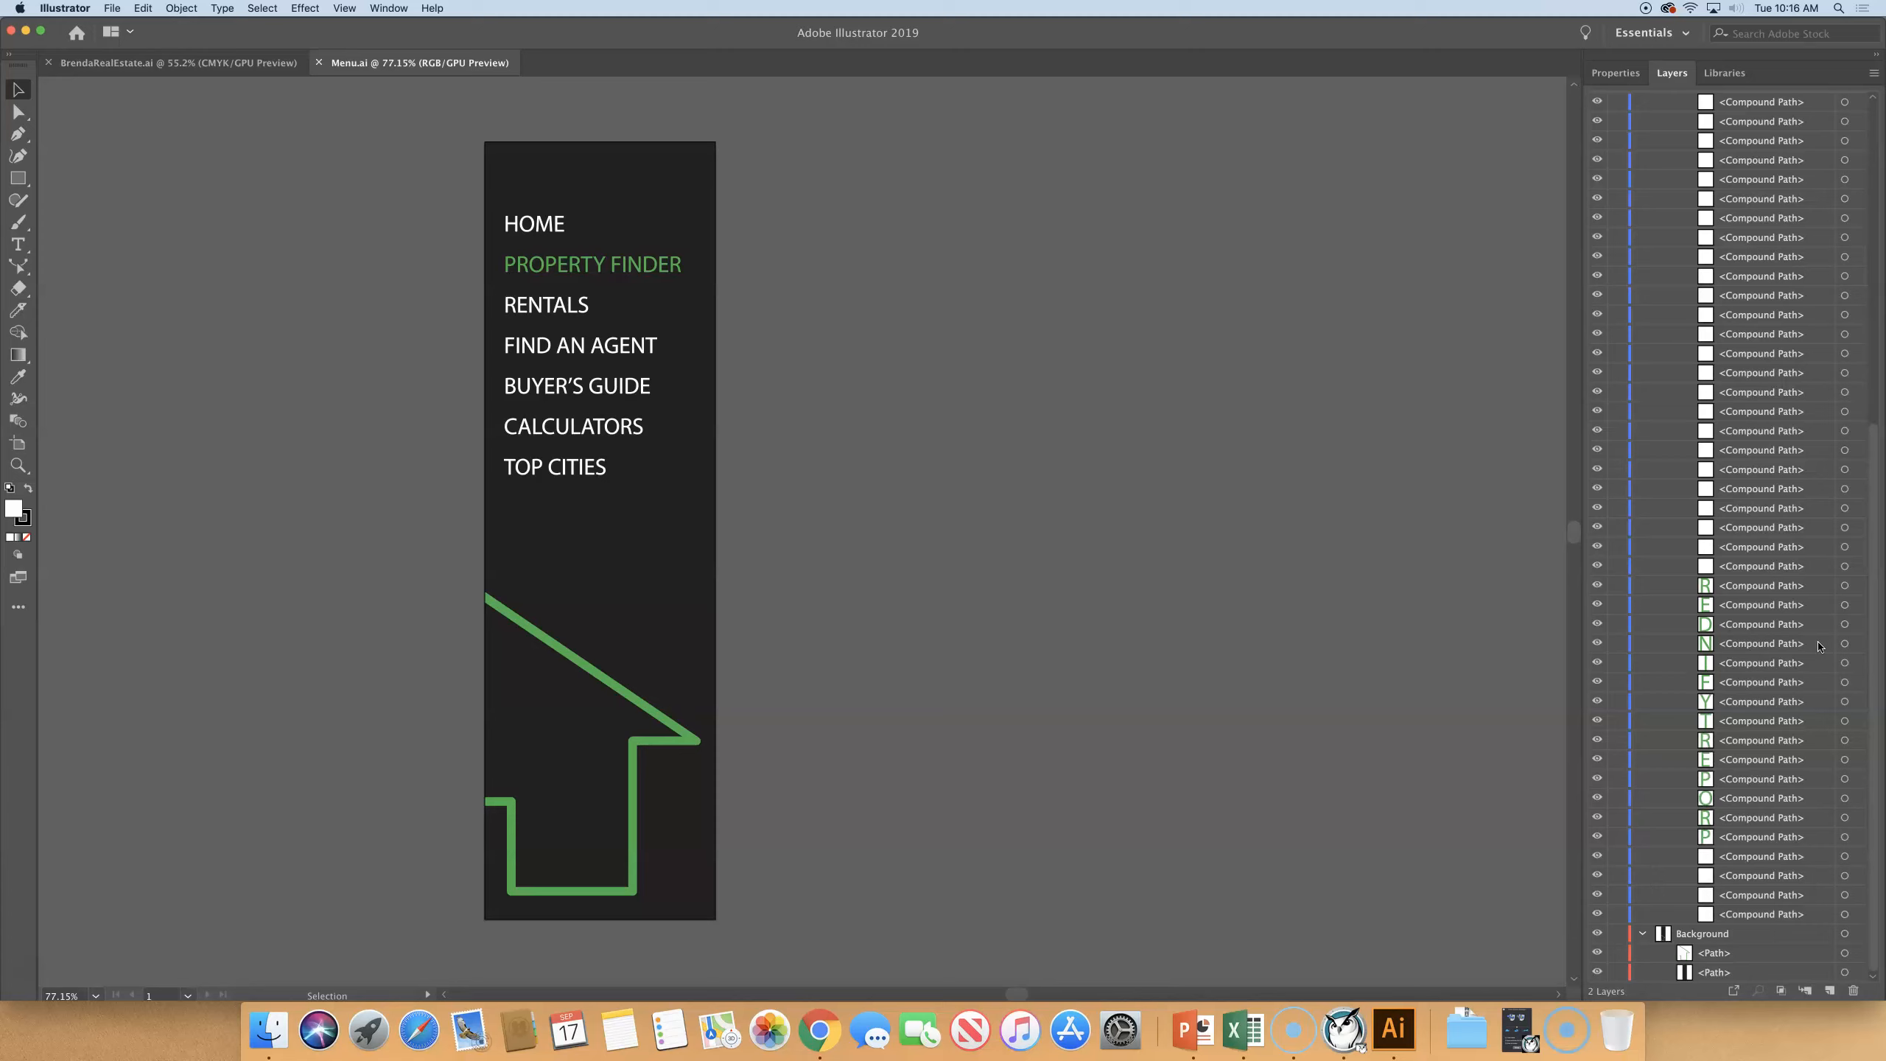
{"action": "scroll", "coordinate": [1818, 646], "scroll_direction": "up", "scroll_amount": 10}
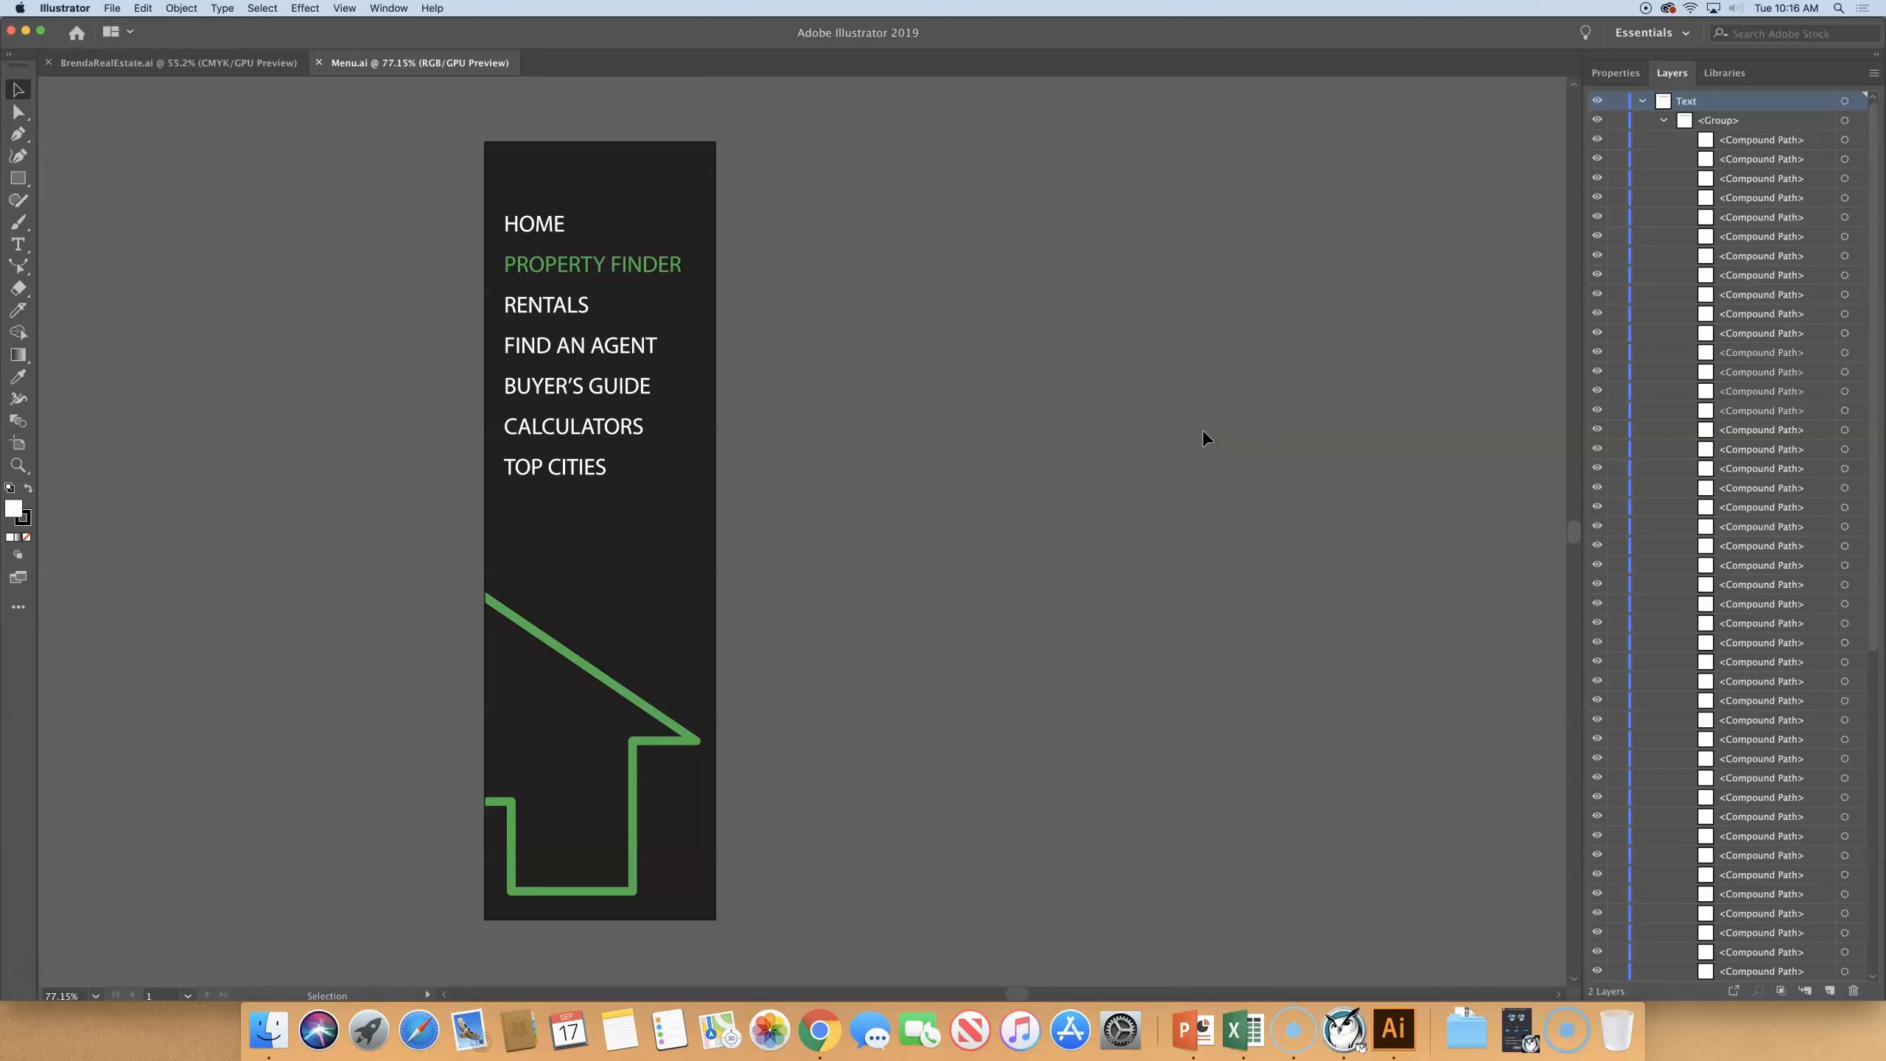
{"action": "key", "text": "super+y"}
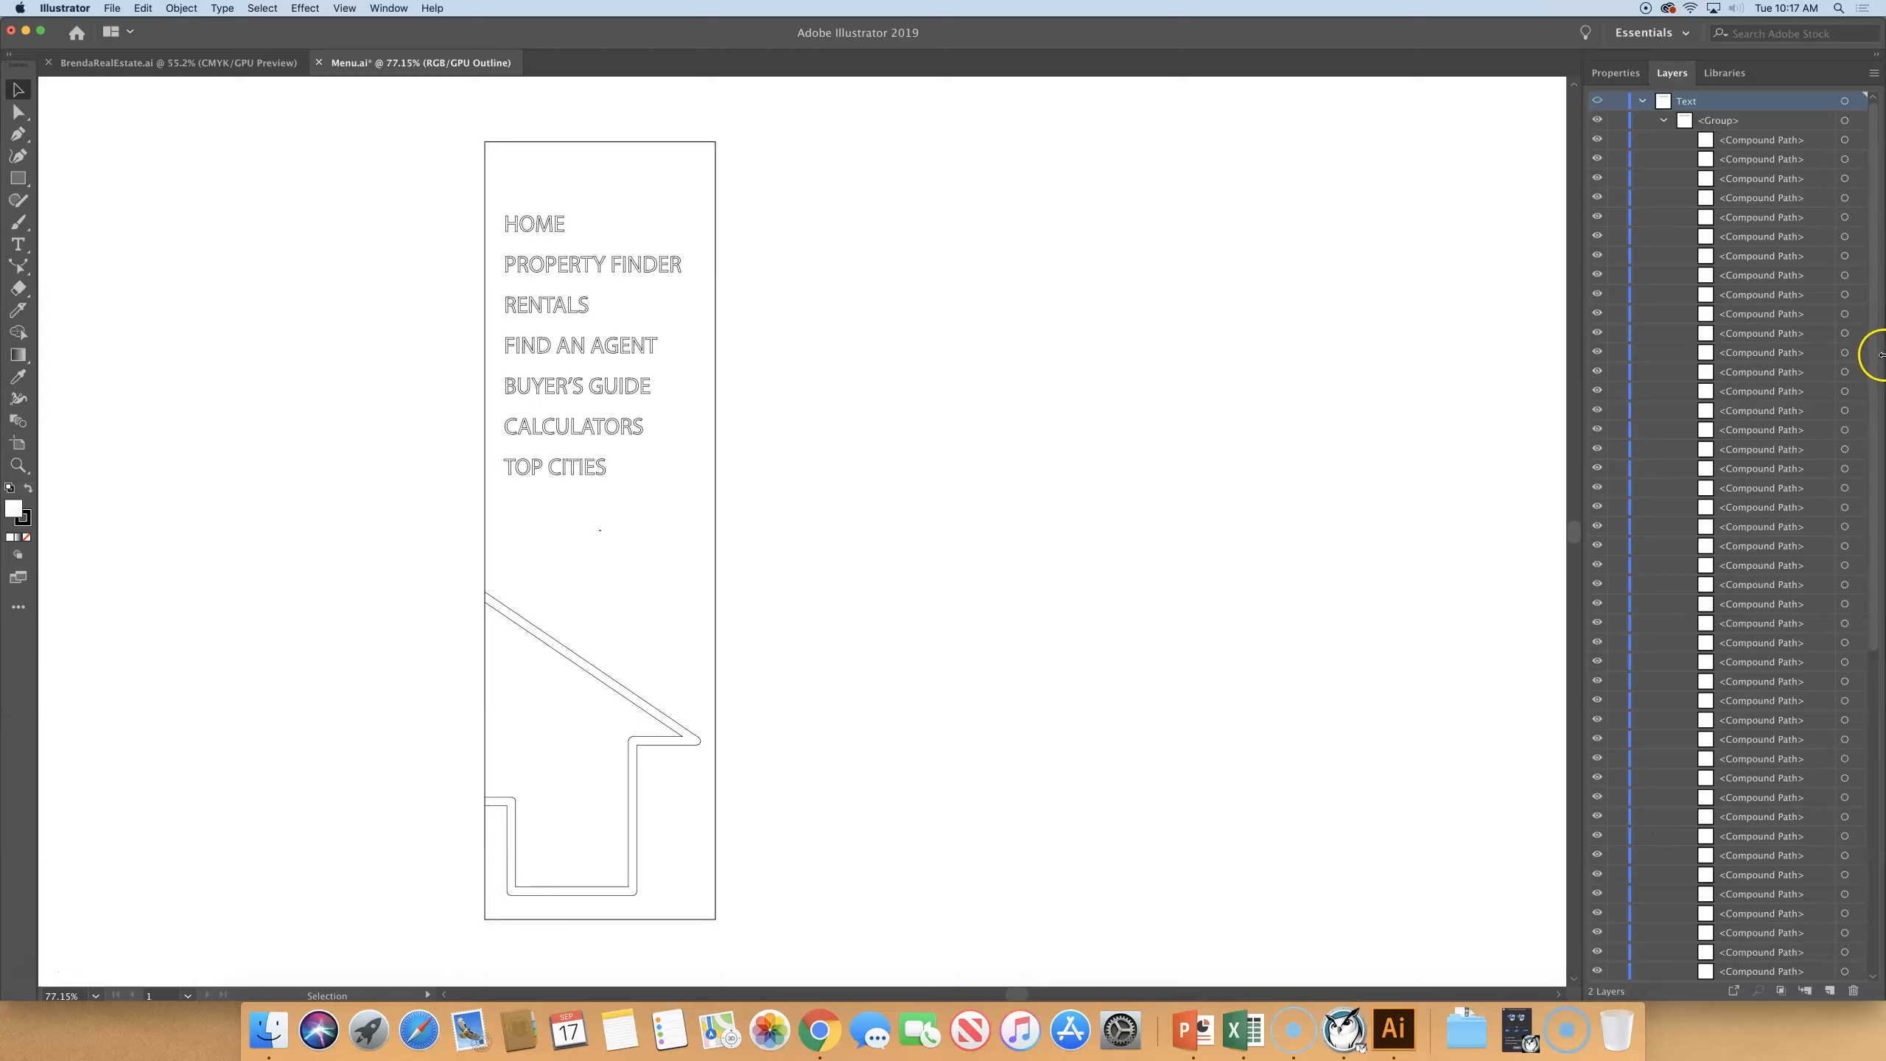
- Collapse the Text and Background layers and return the artwork to preview display
{"action": "left_click", "coordinate": [1663, 122]}
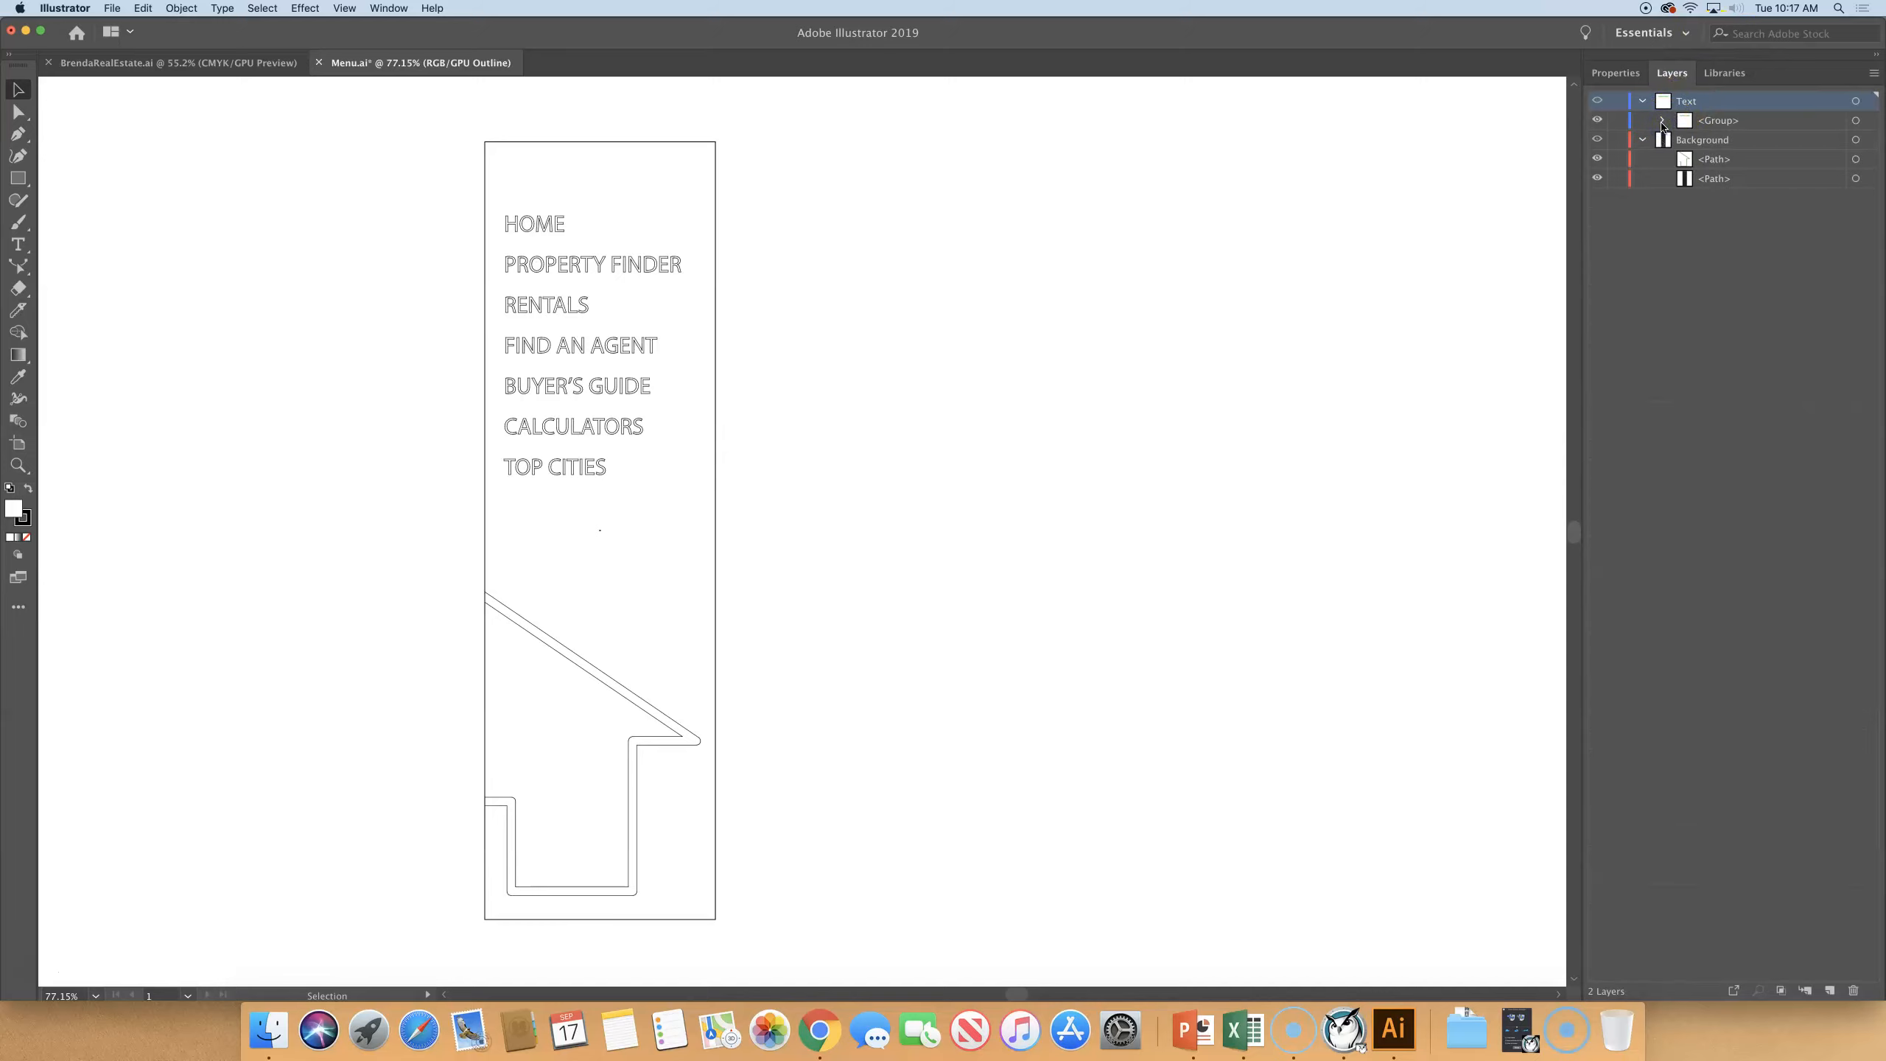
{"action": "left_click", "coordinate": [1643, 101]}
{"action": "key", "text": "super+y"}
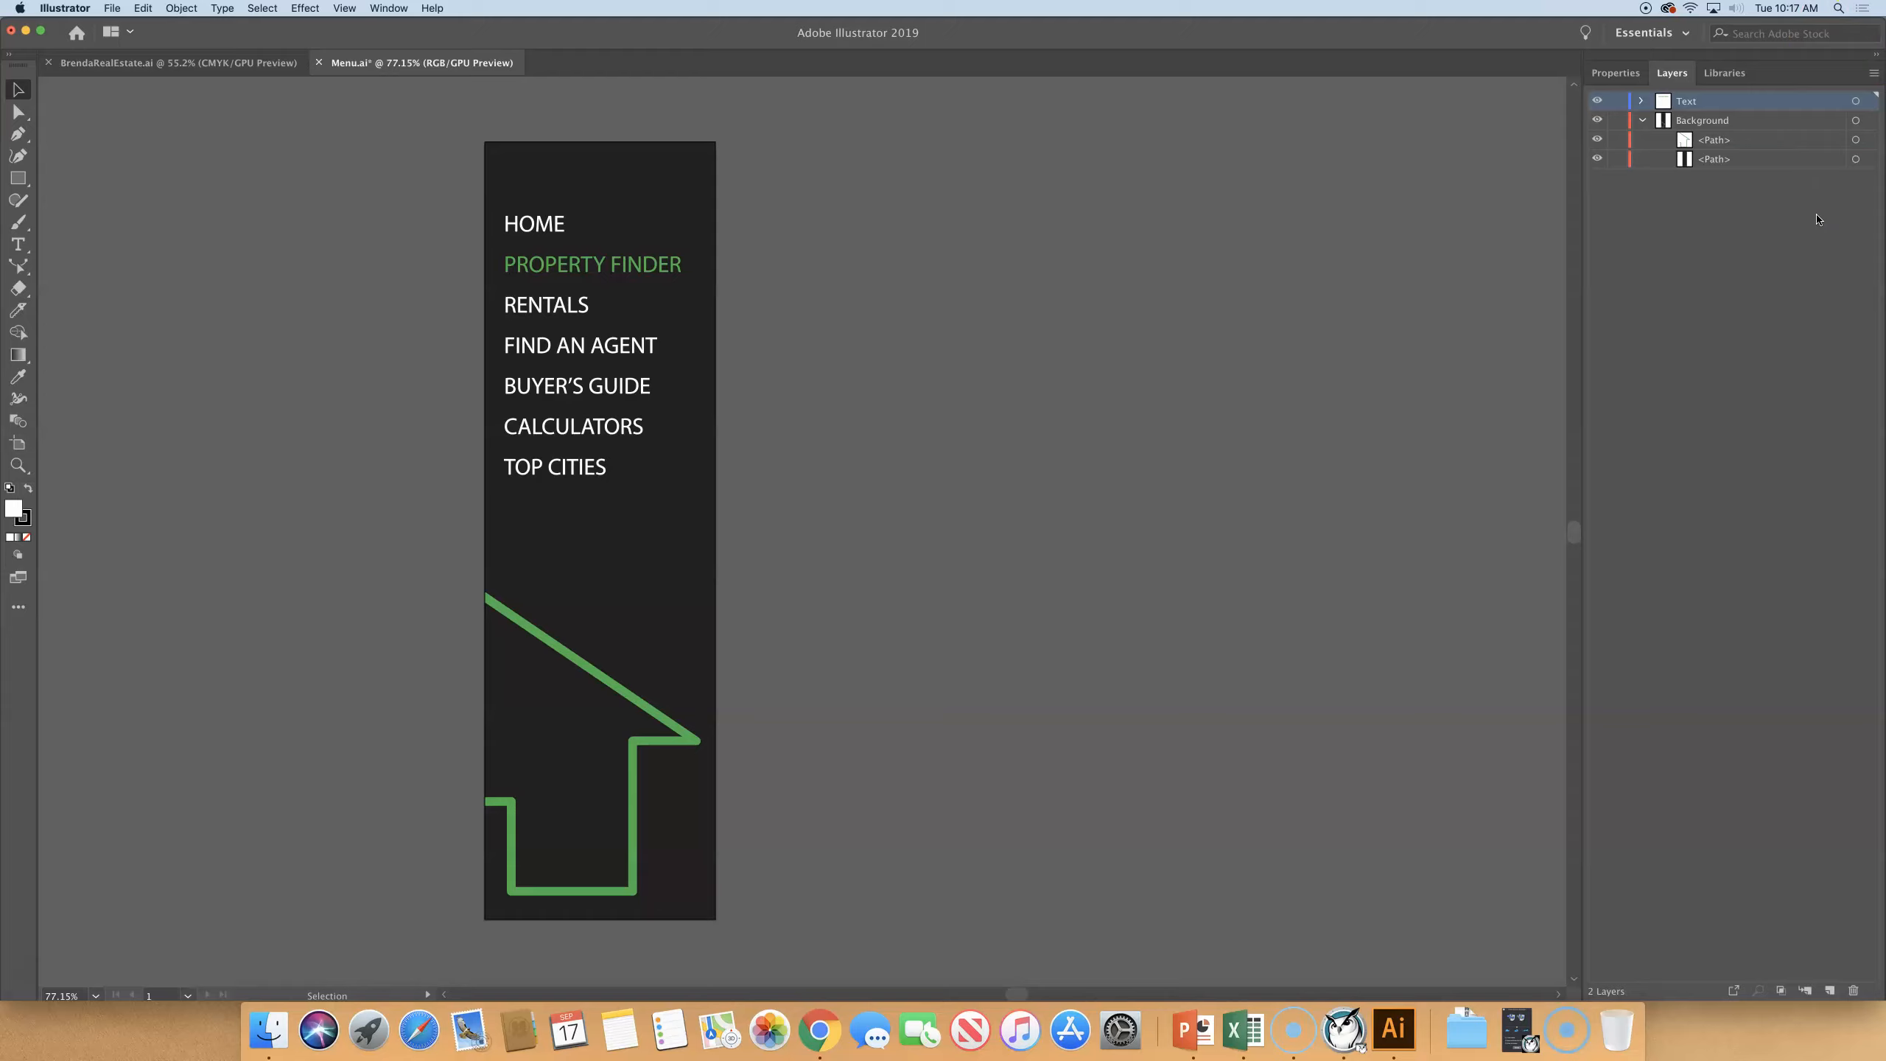
{"action": "left_click", "coordinate": [1641, 120]}
- Copy all of the Menu.ai artwork and close that file without saving its changes
{"action": "left_click", "coordinate": [252, 9]}
{"action": "left_click", "coordinate": [254, 26]}
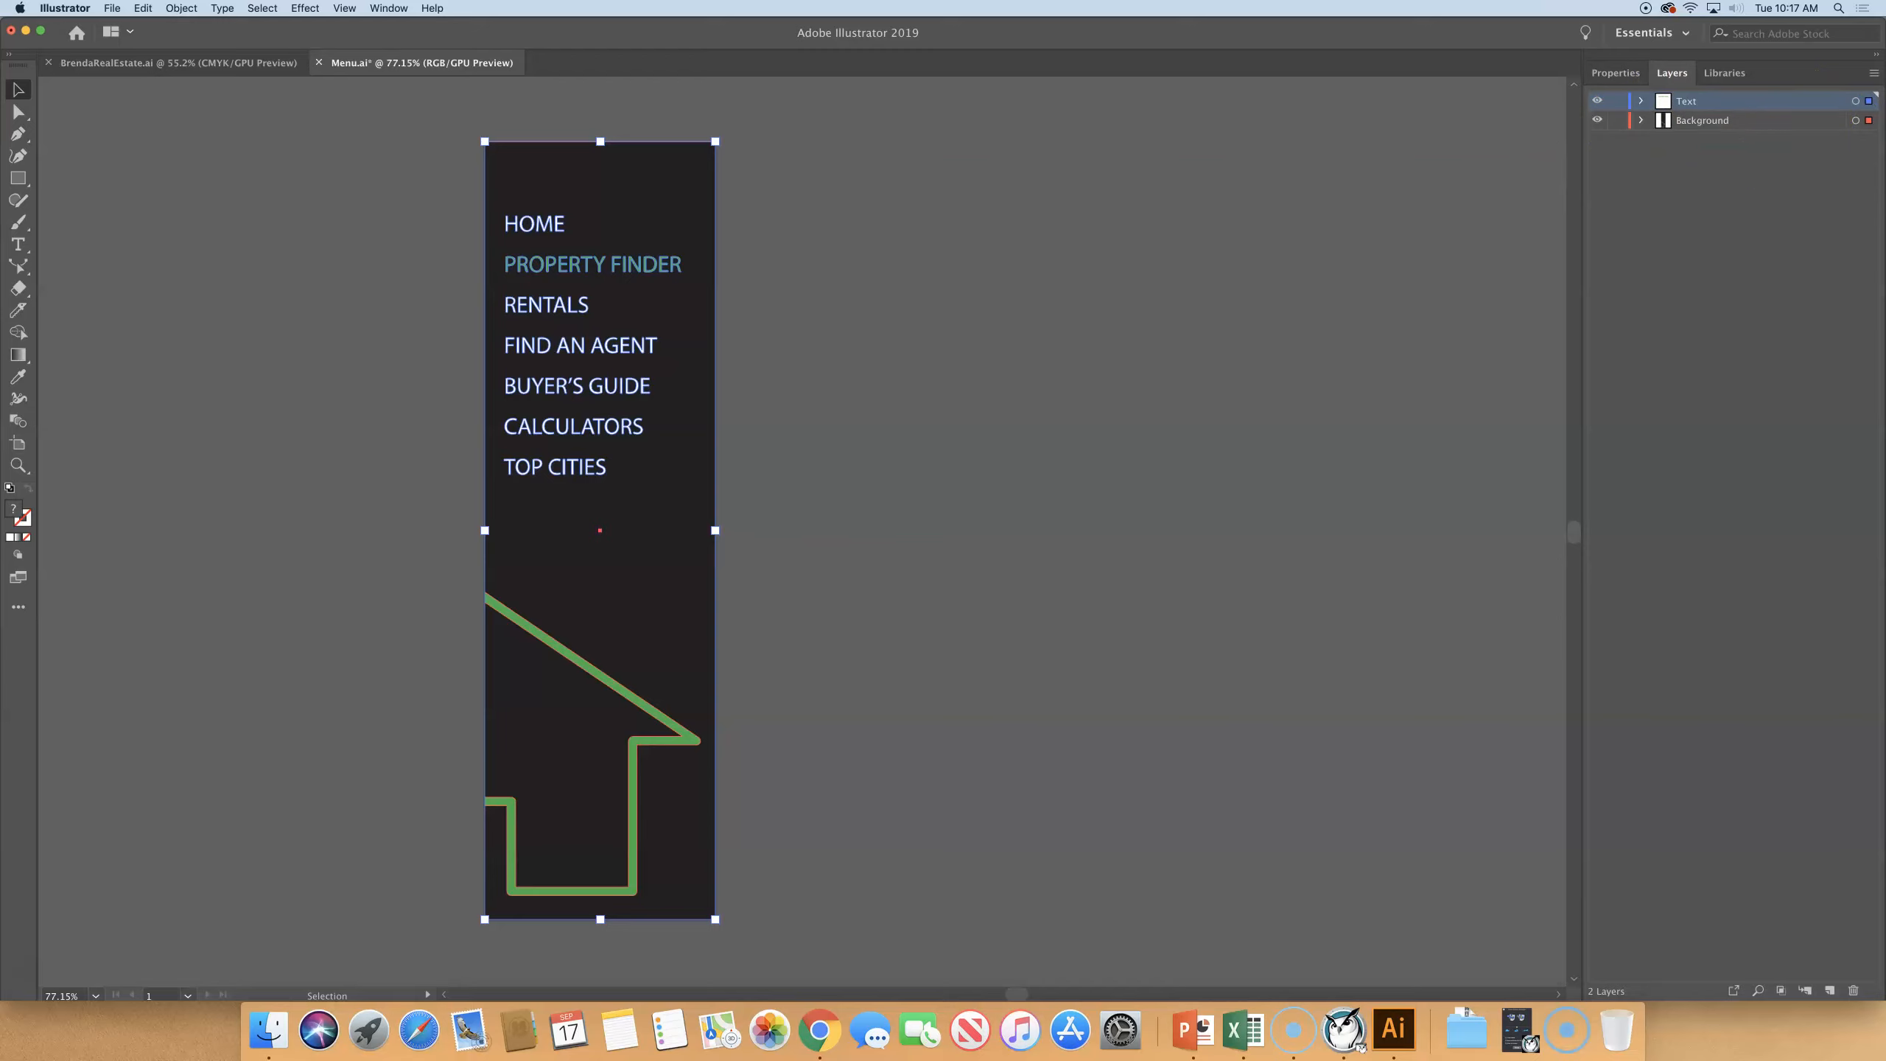
{"action": "left_click", "coordinate": [143, 8]}
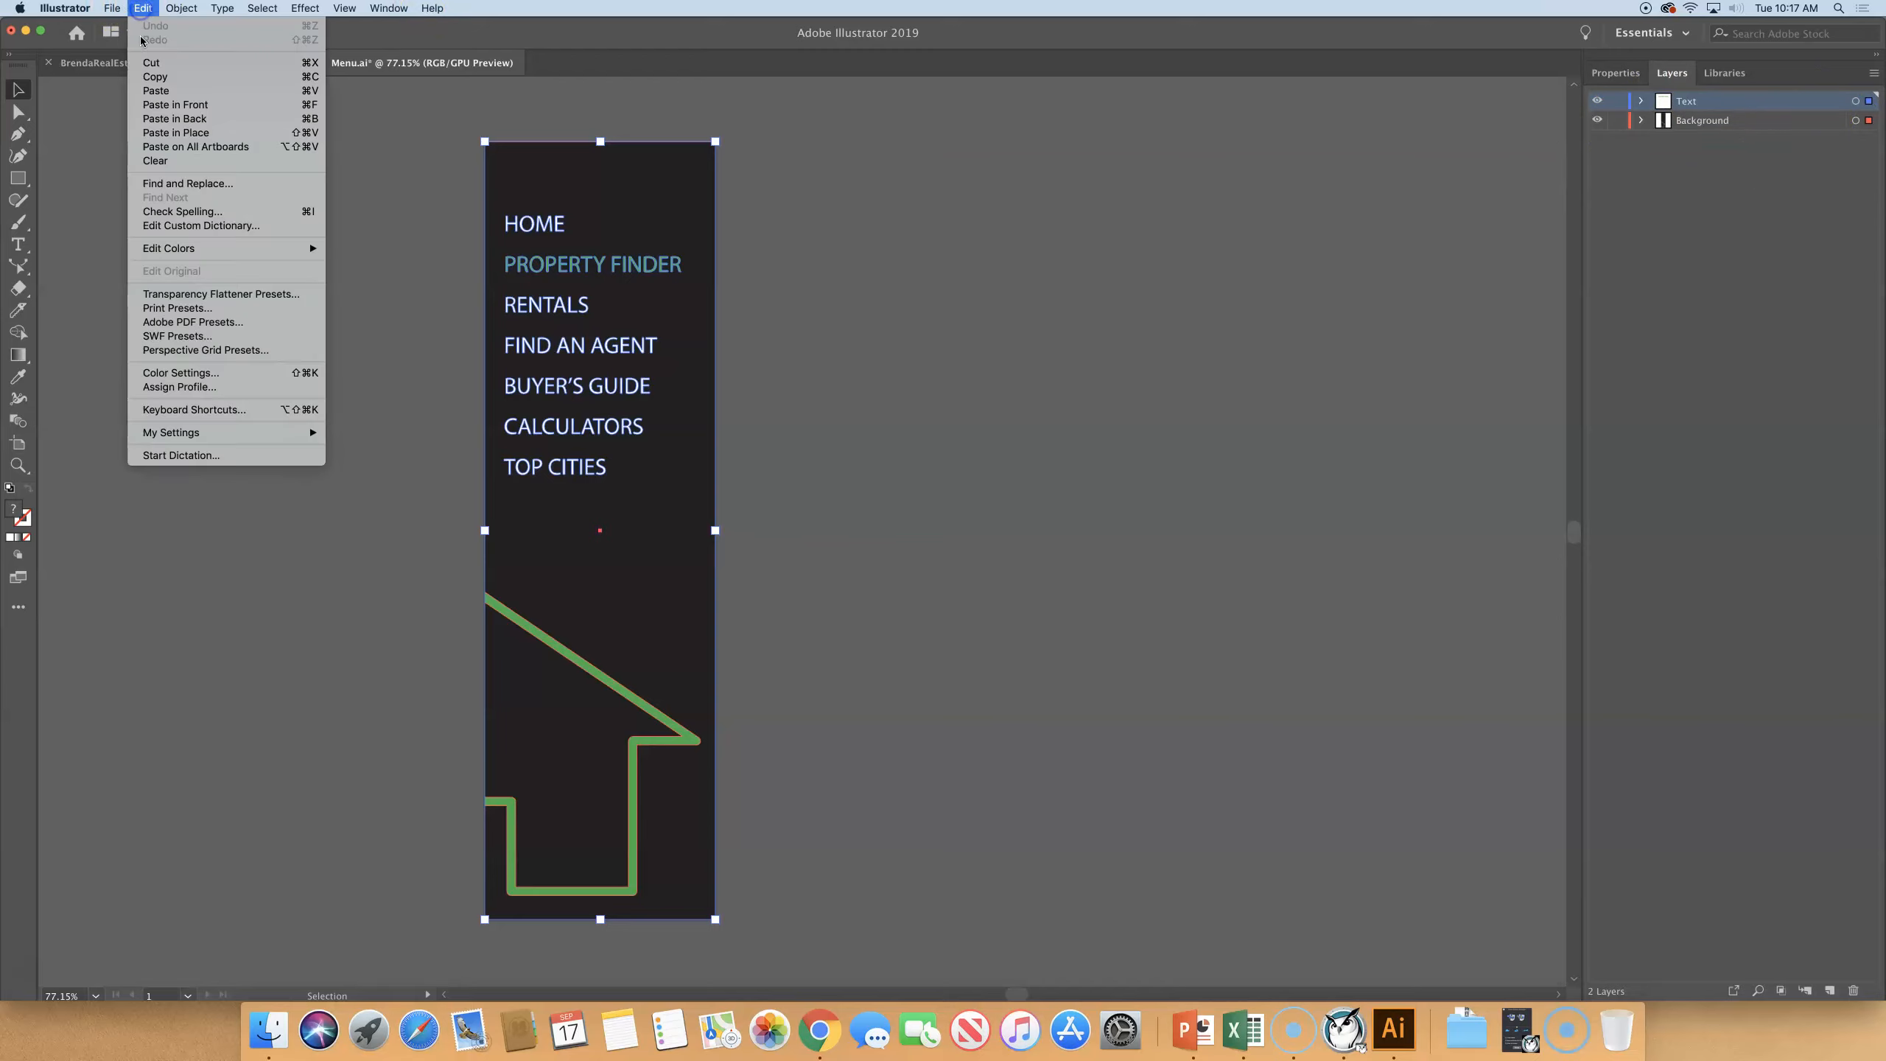
{"action": "left_click", "coordinate": [152, 76]}
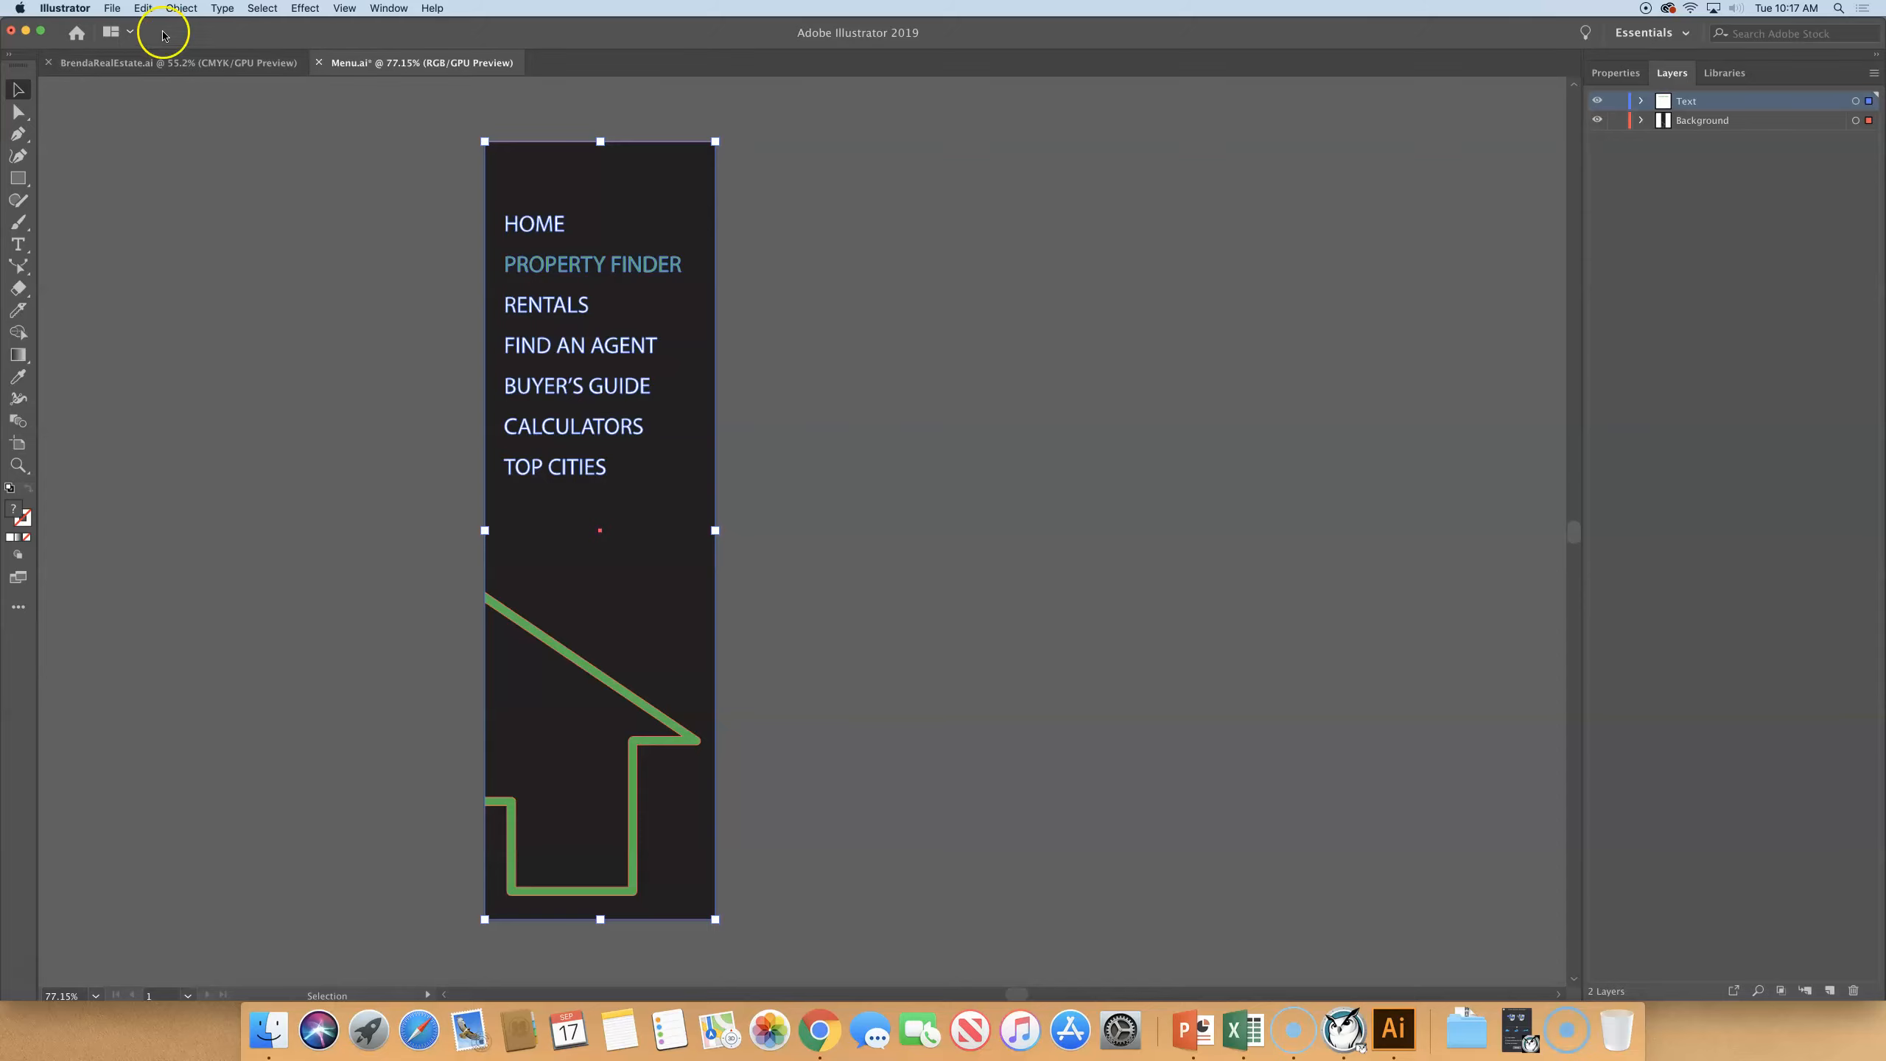
{"action": "left_click", "coordinate": [319, 63]}
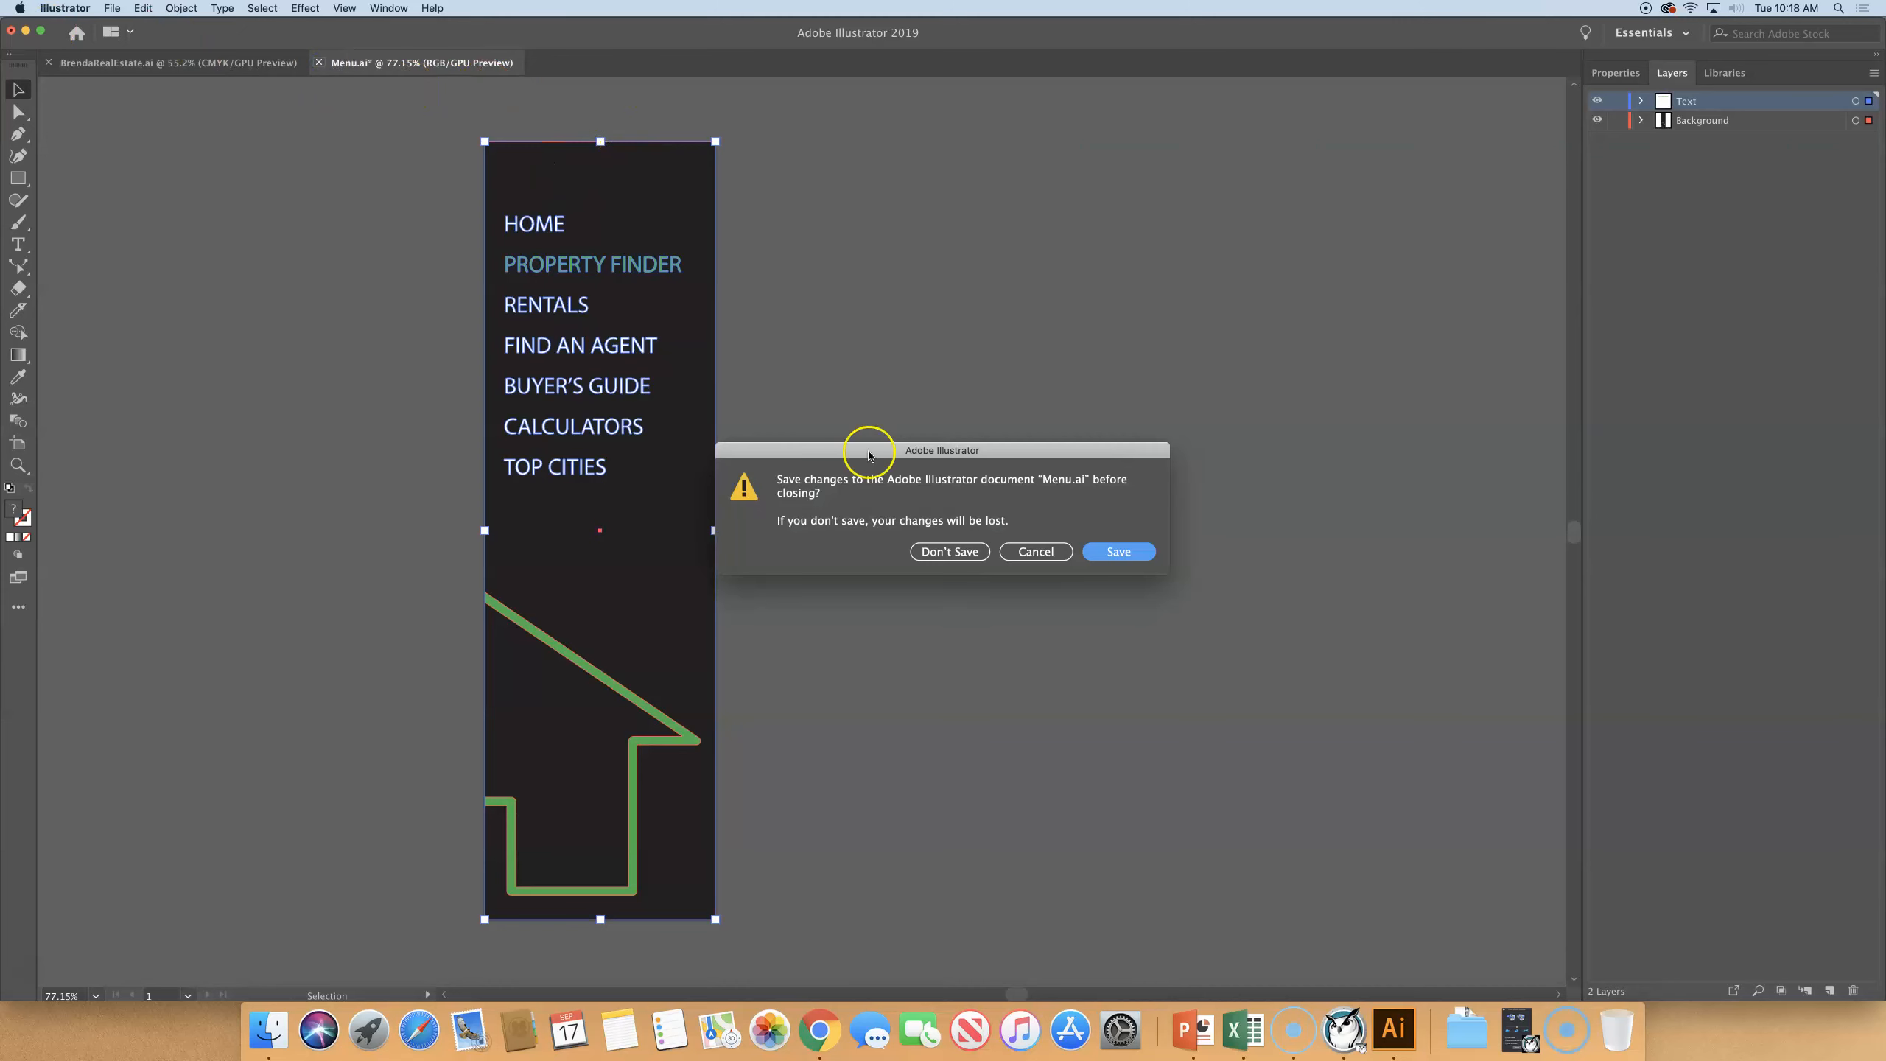
{"action": "left_click", "coordinate": [937, 551]}
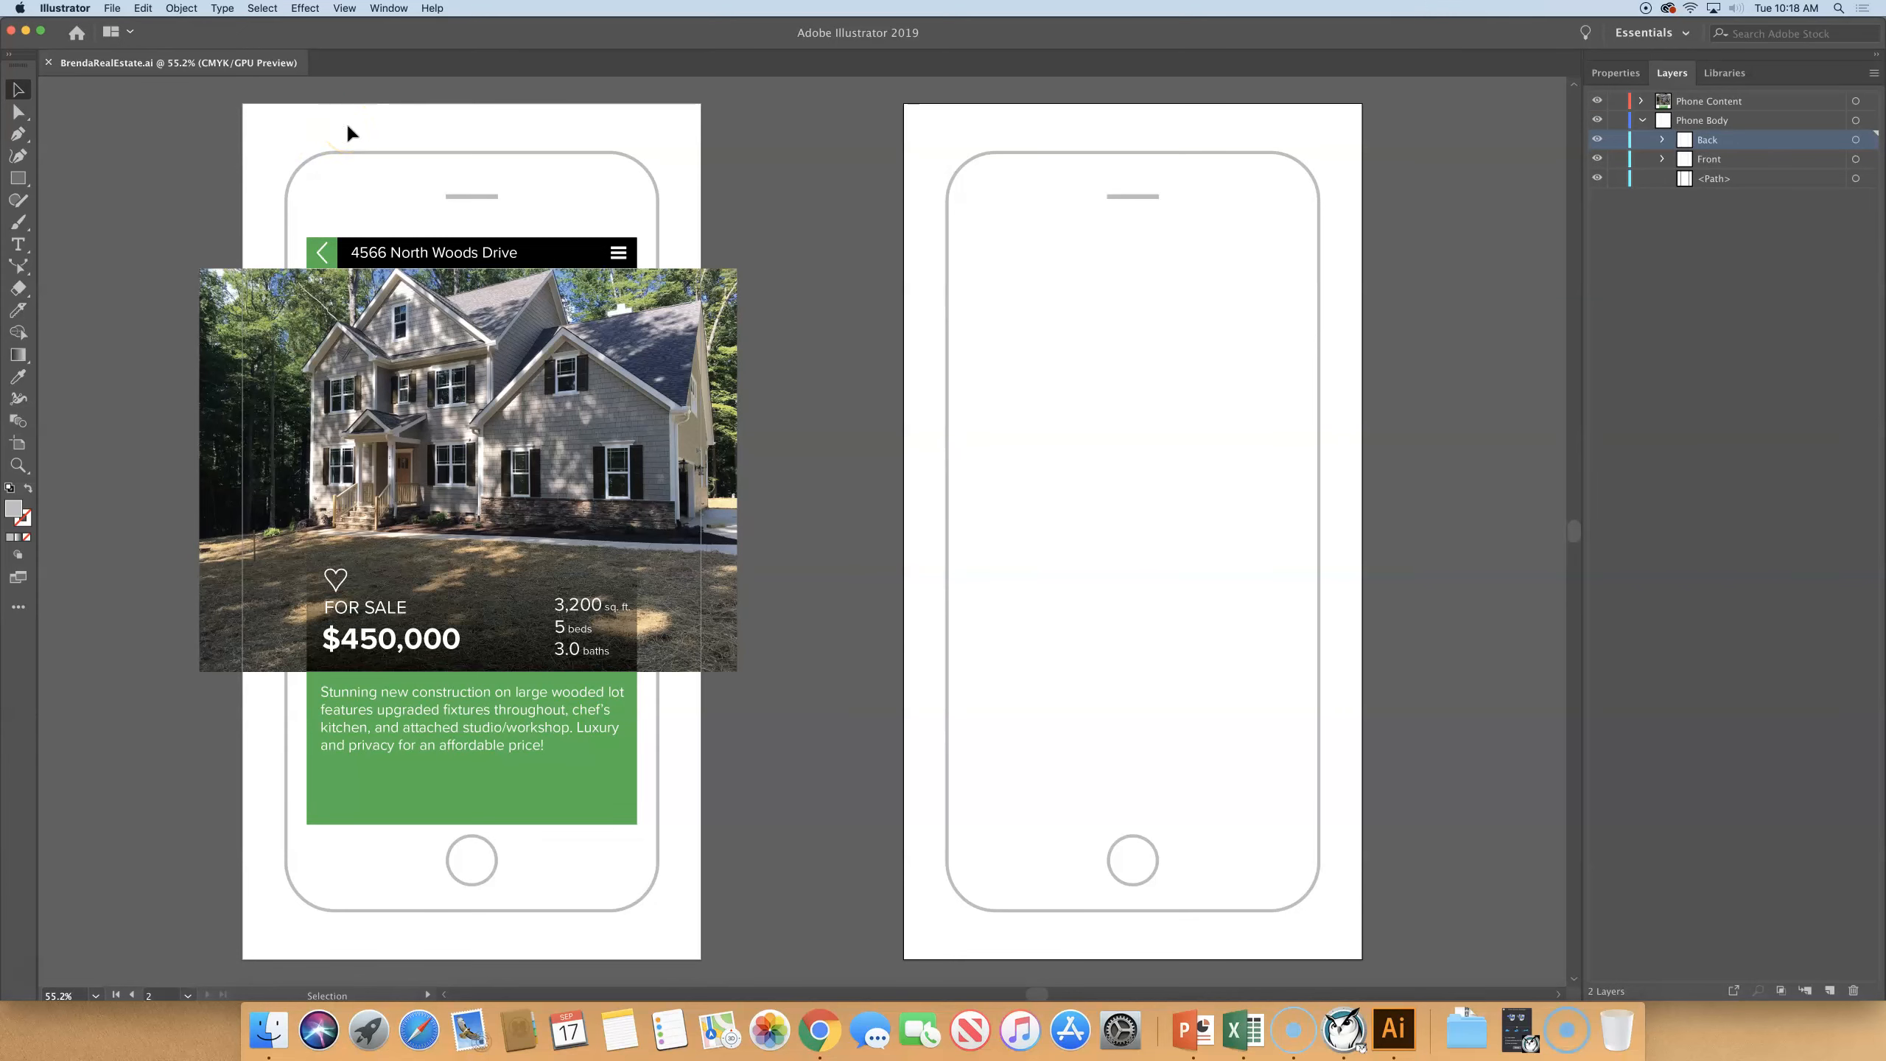
- Turn on Paste Remembers Layers and paste the copied menu artwork into BrendaRealEstate.ai
{"action": "left_click", "coordinate": [1873, 72]}
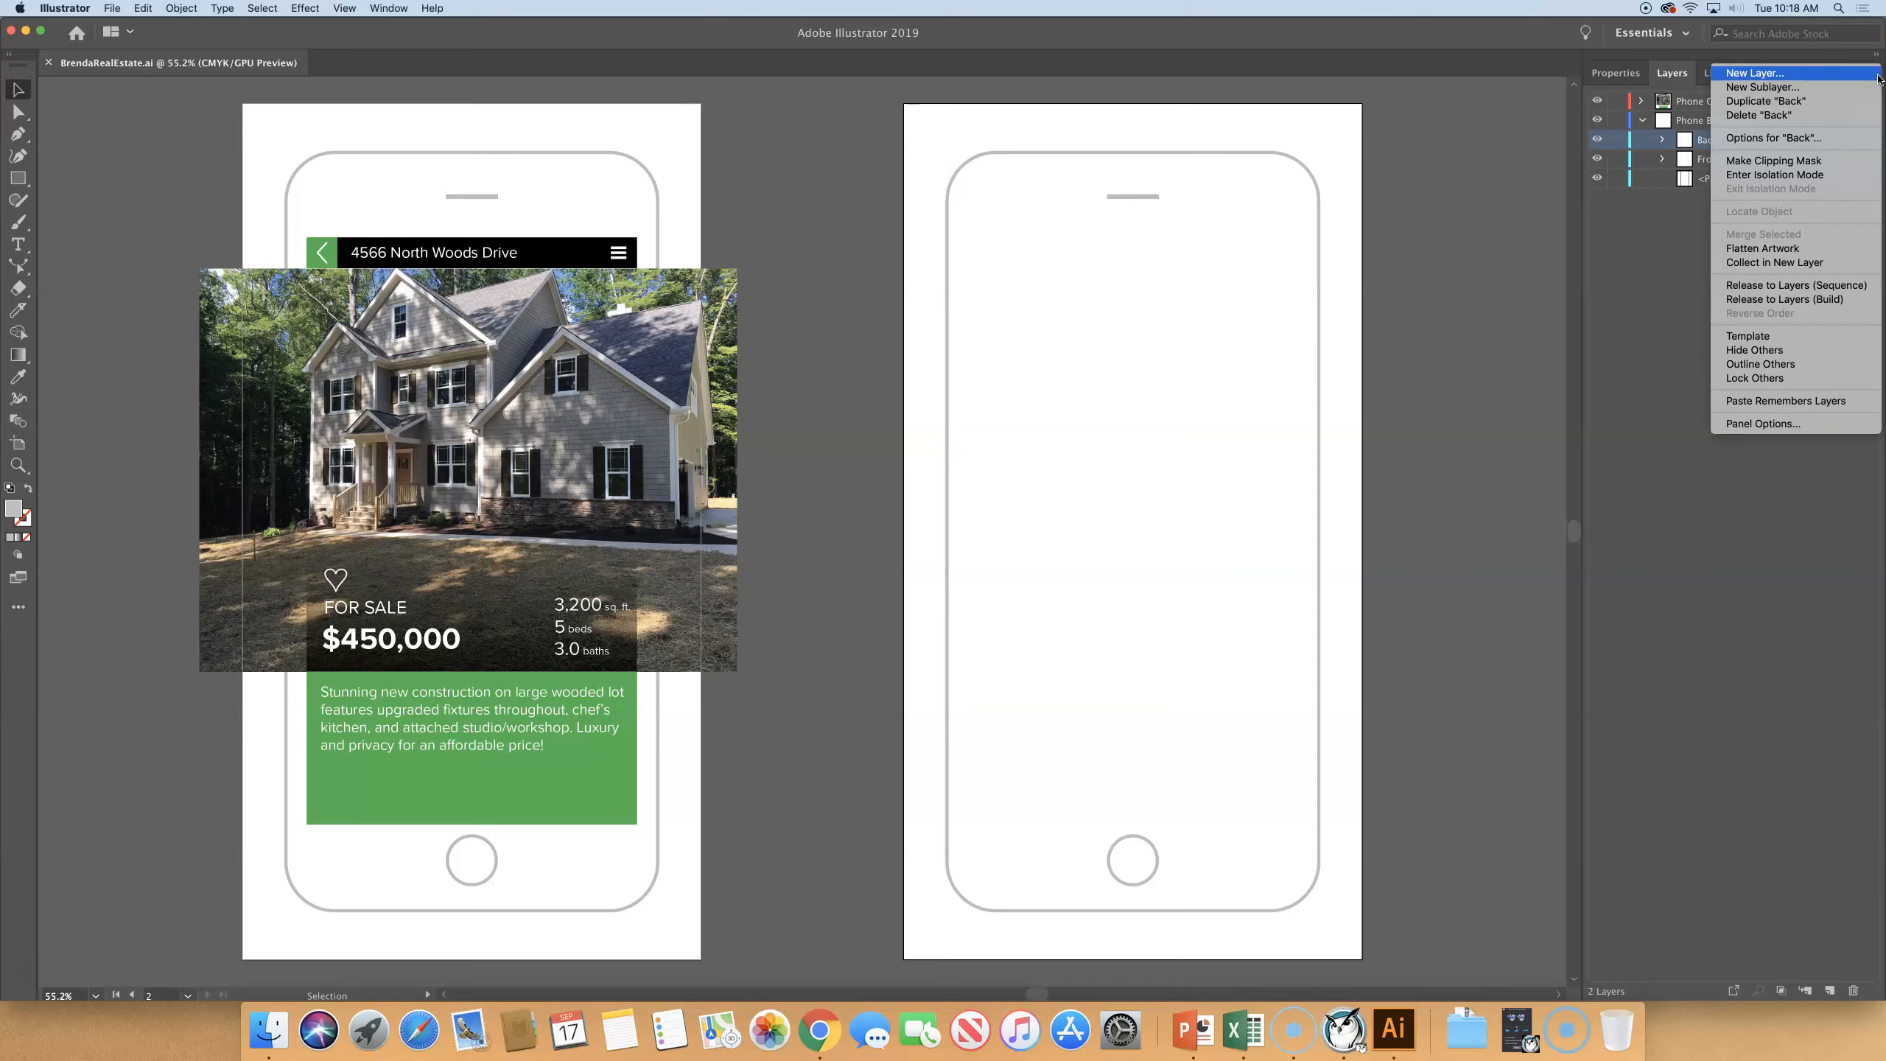
{"action": "left_click", "coordinate": [1814, 405]}
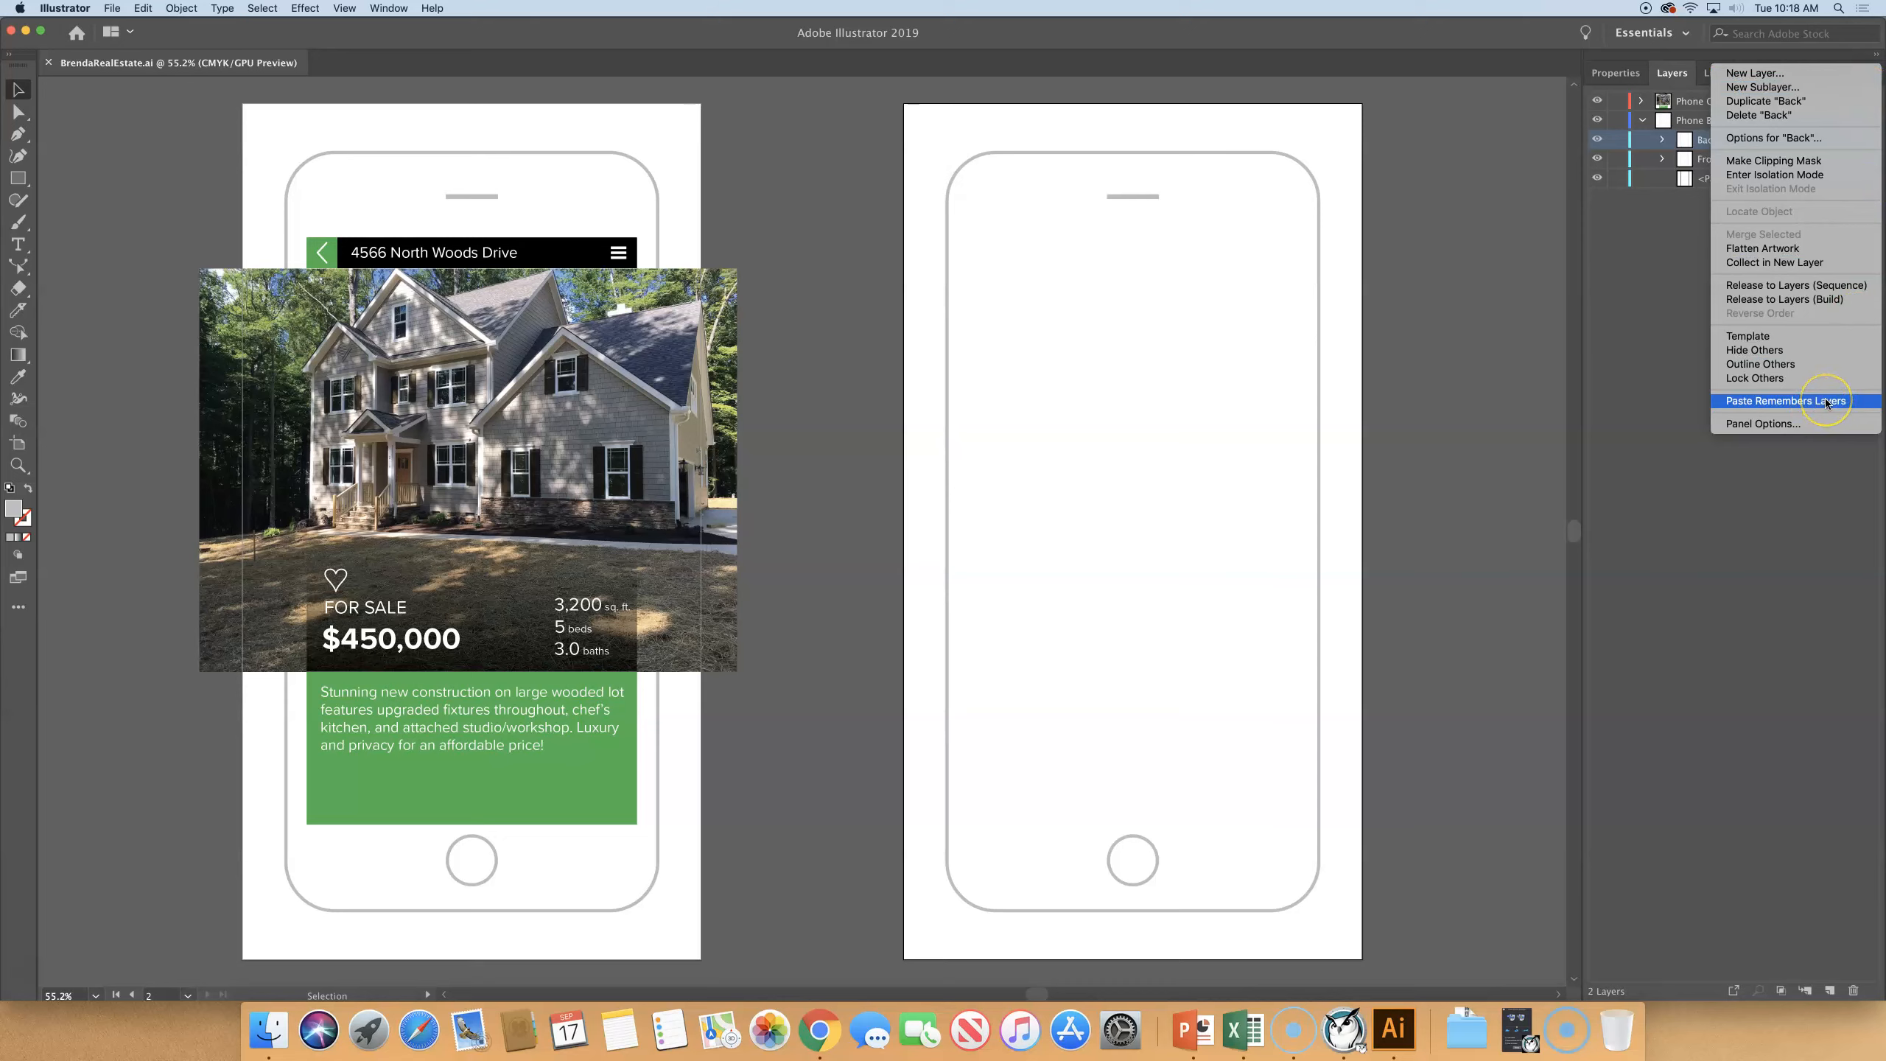
{"action": "left_click", "coordinate": [1826, 402]}
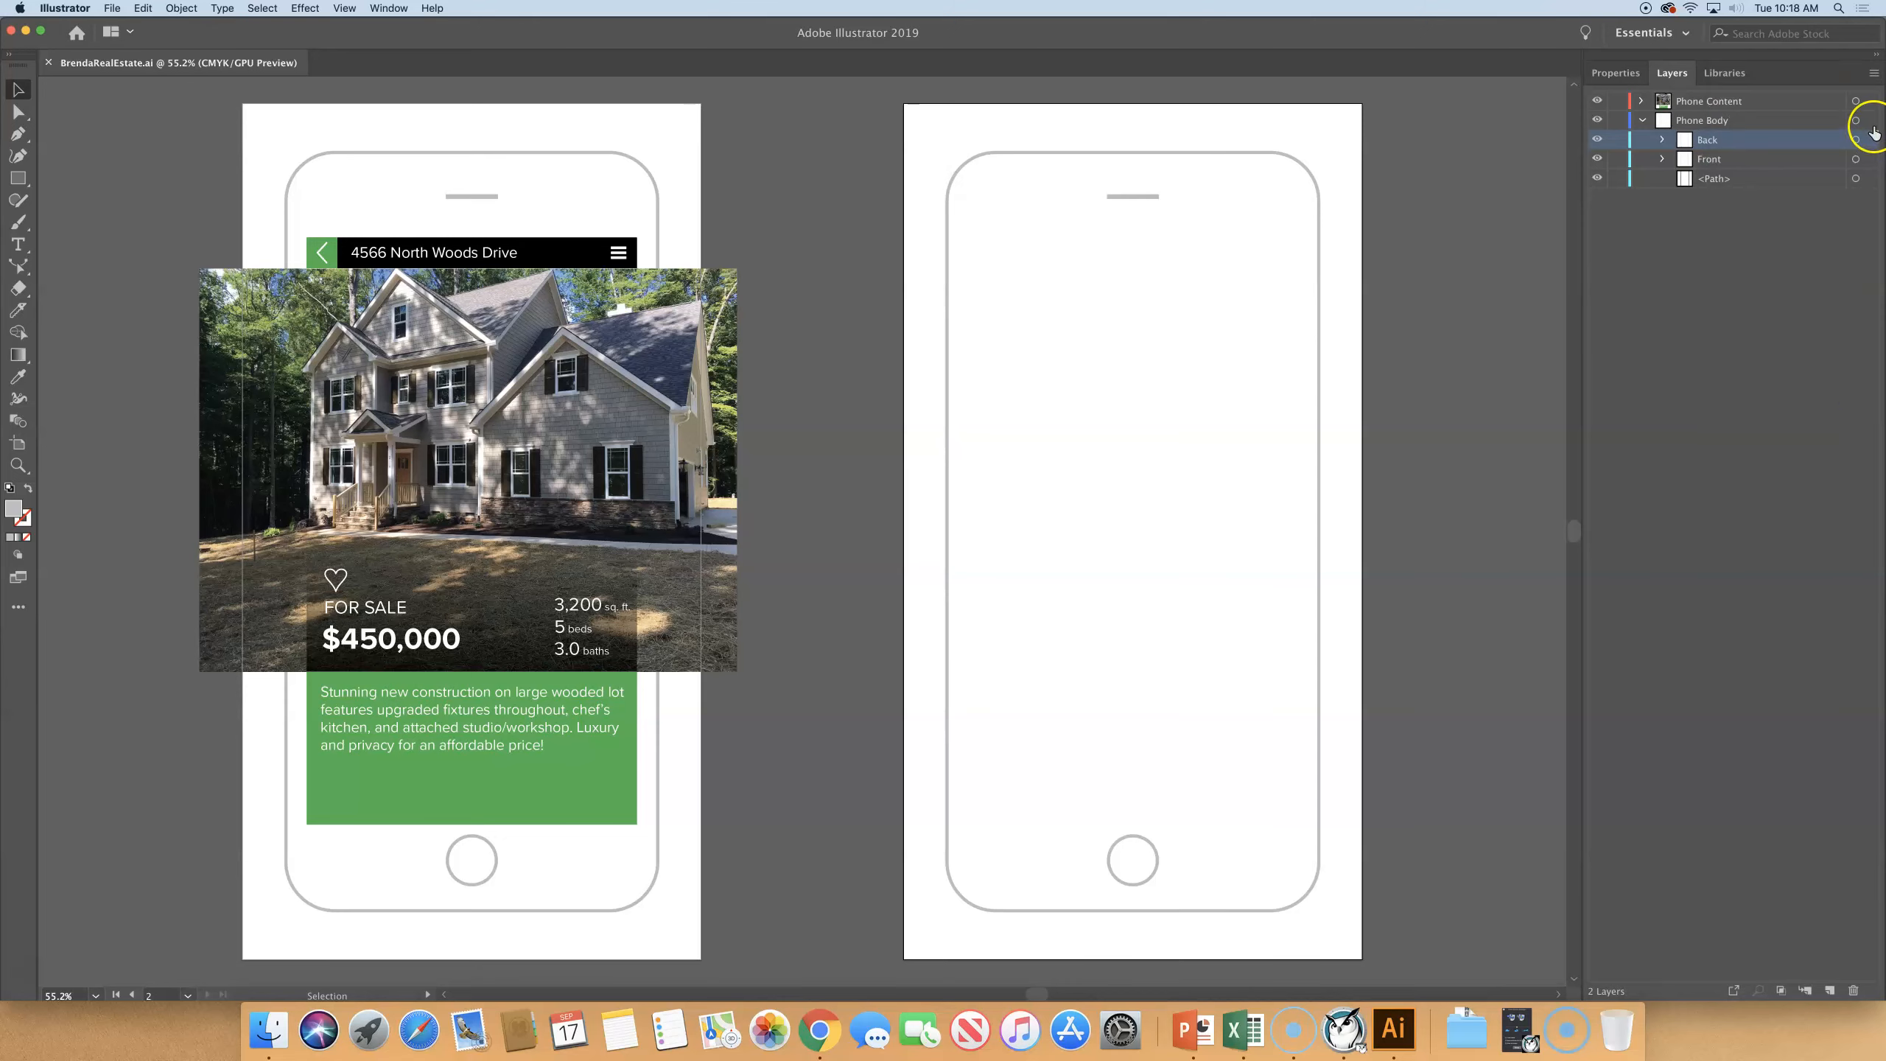
{"action": "left_click", "coordinate": [1874, 73]}
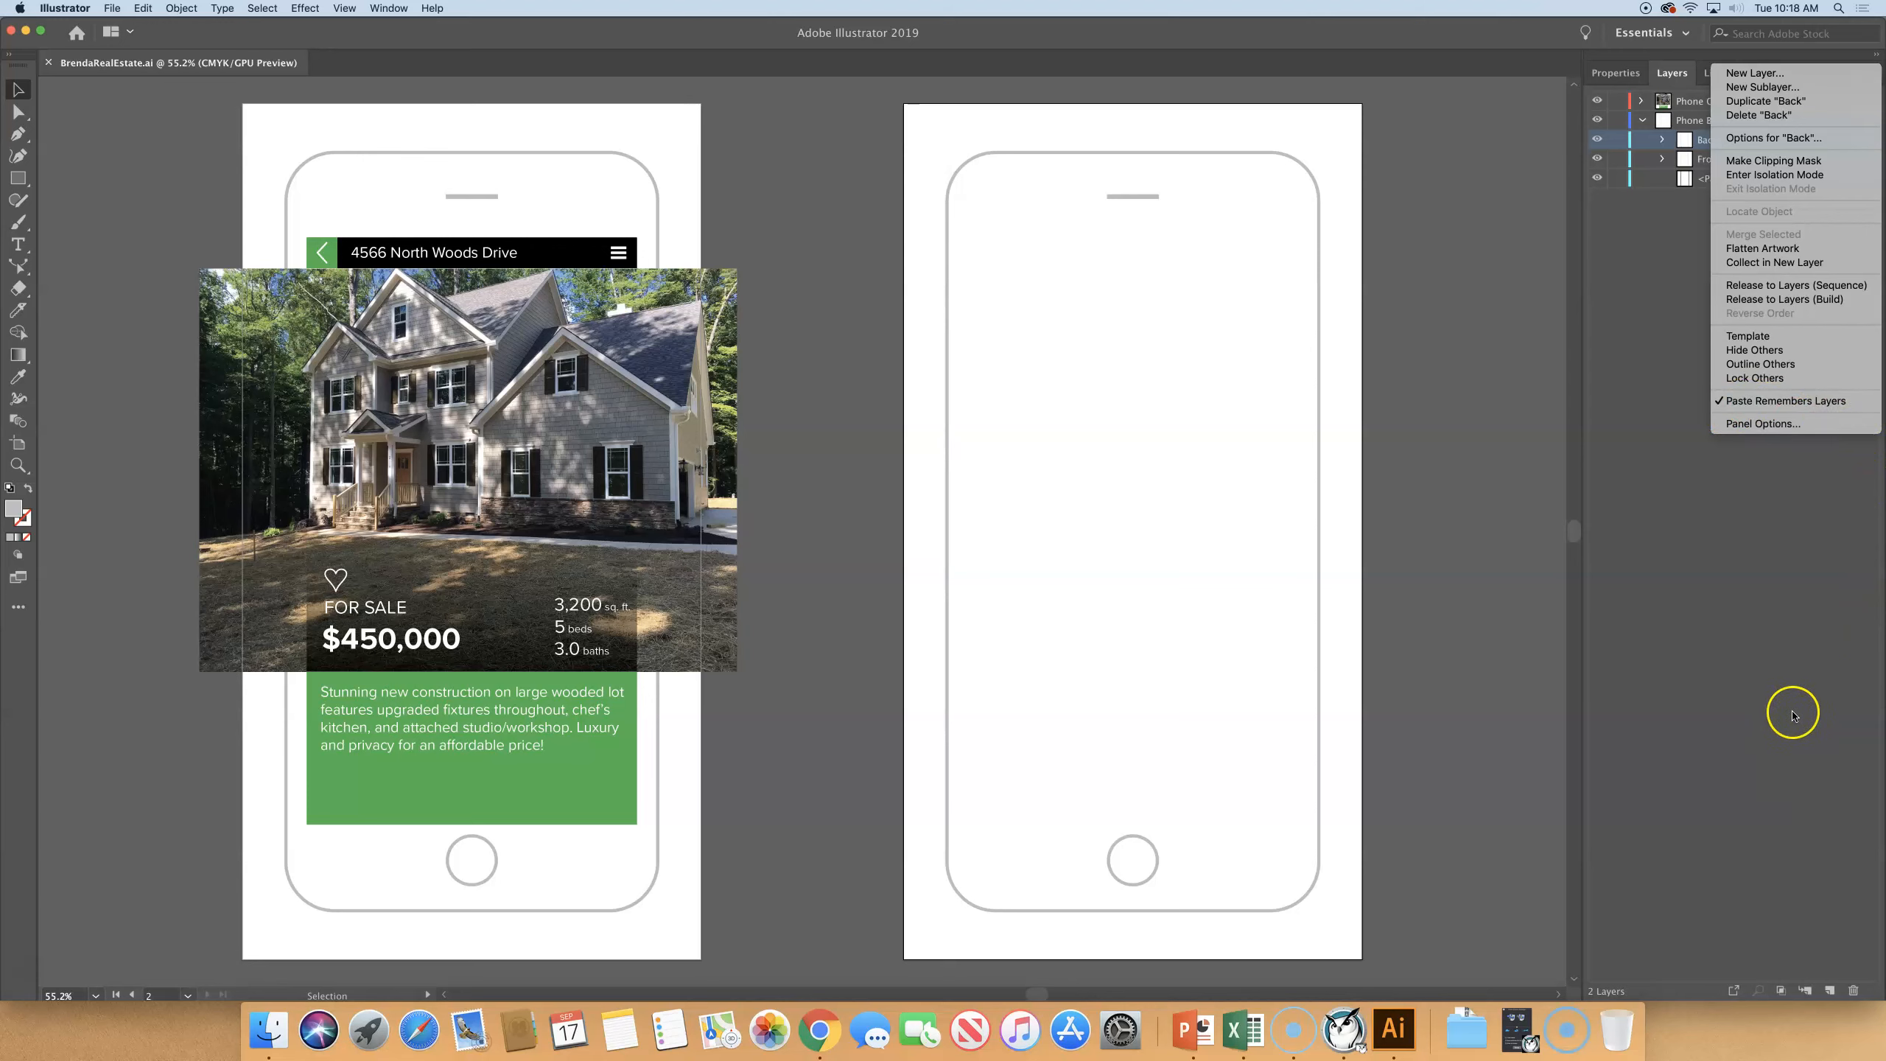
{"action": "left_click", "coordinate": [1750, 703]}
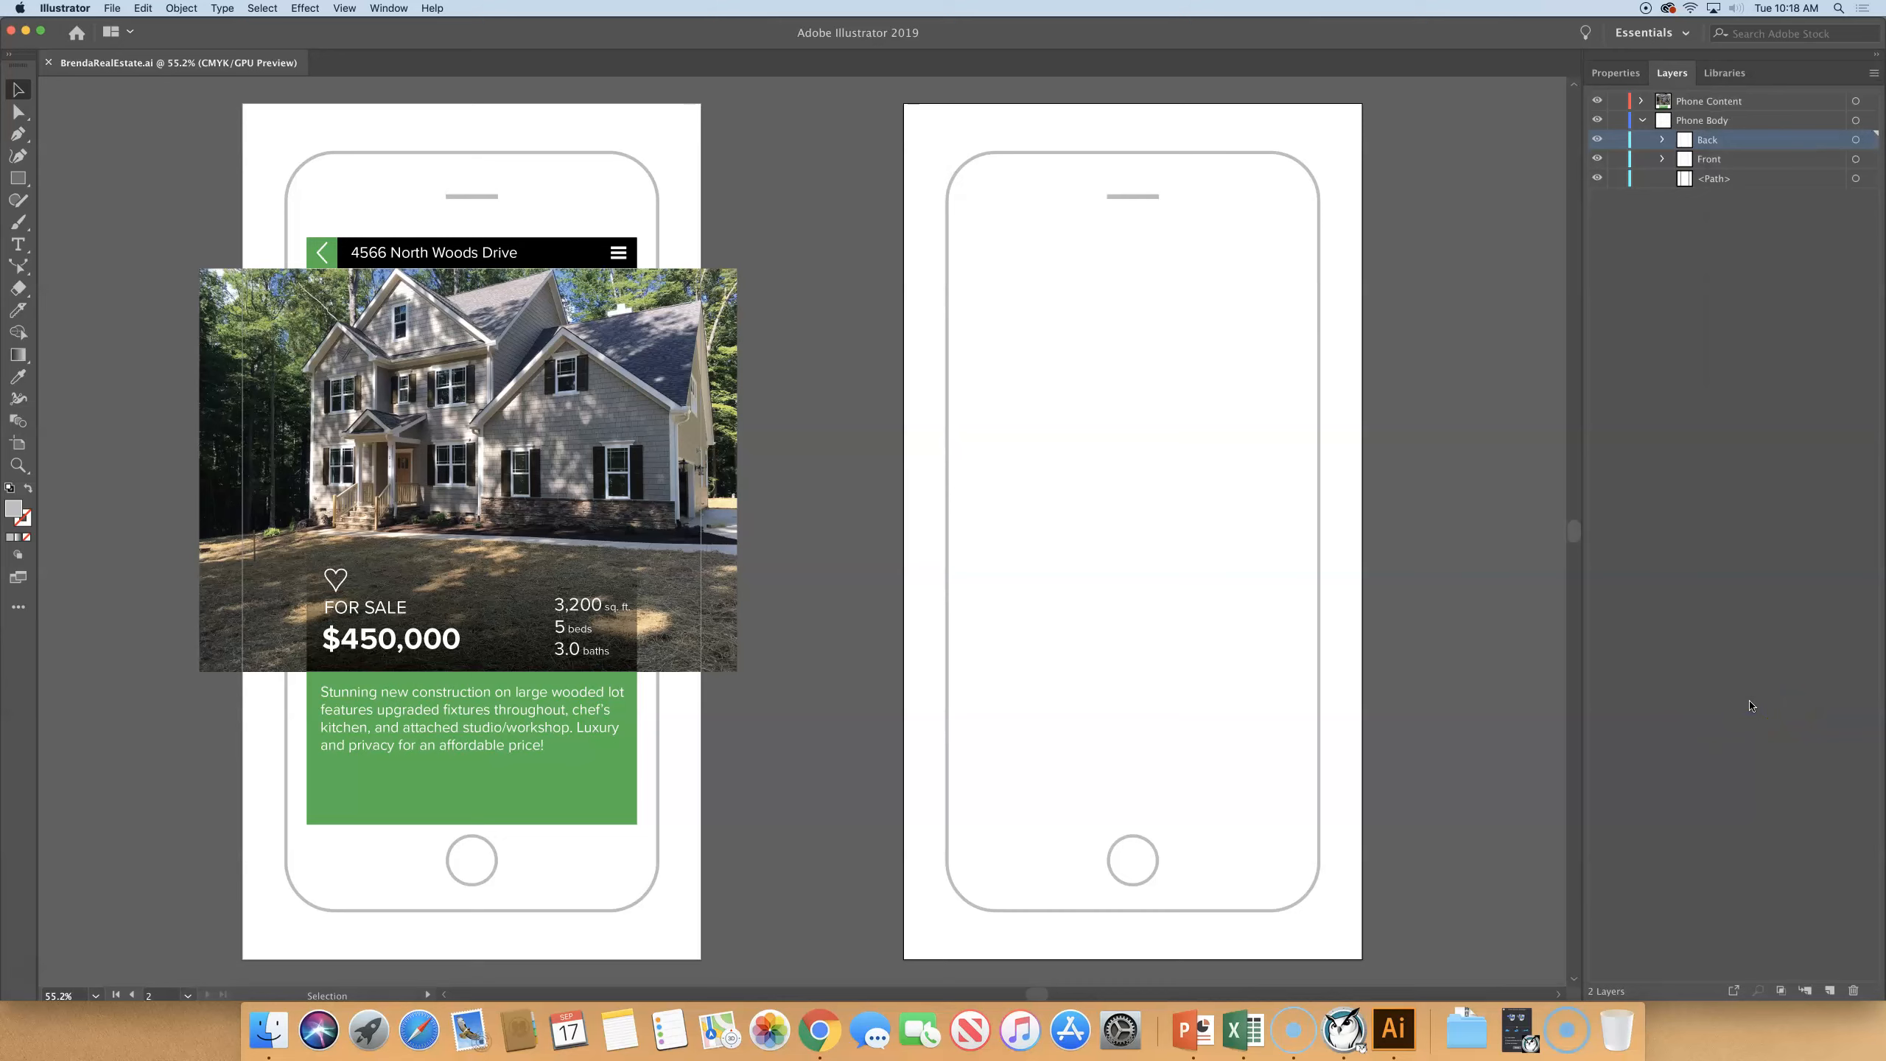
{"action": "left_click", "coordinate": [141, 8]}
{"action": "left_click", "coordinate": [169, 90]}
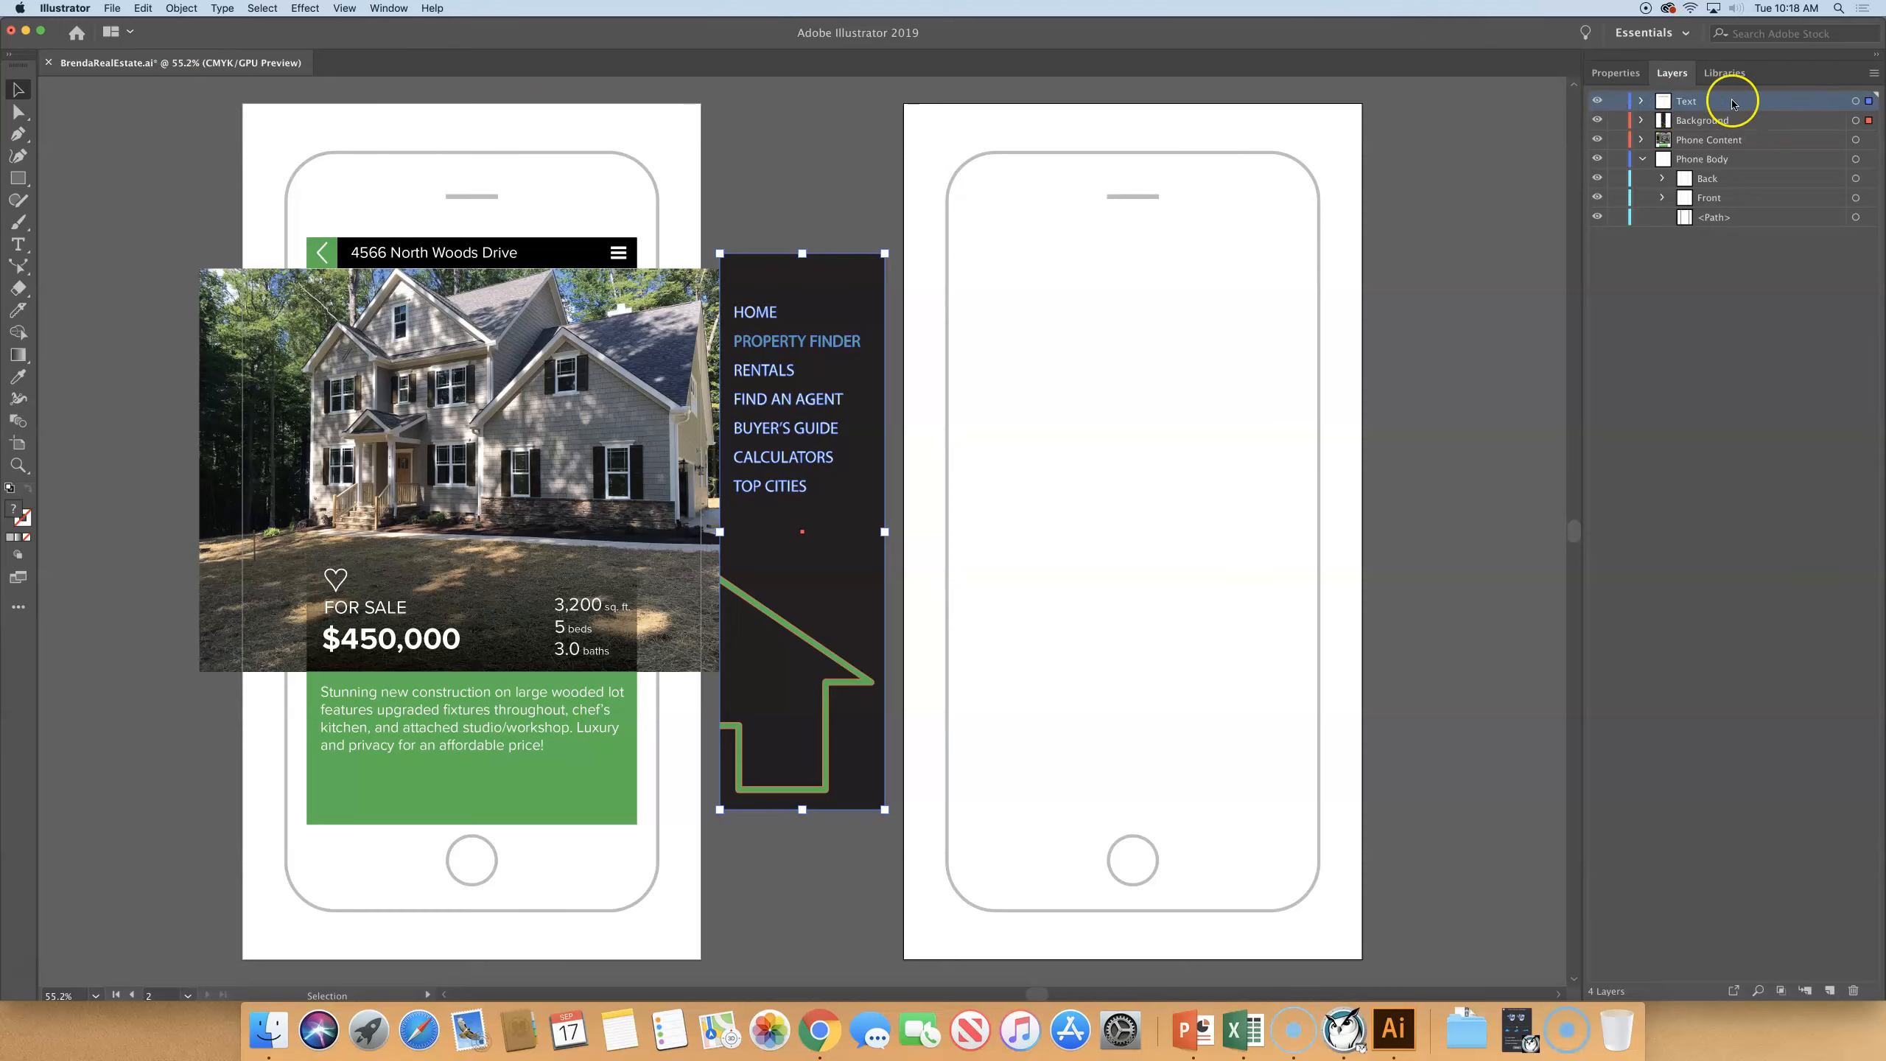
- Move the pasted Text and Background layers together into the Main Menu sublayer of Phone Content and deselect the artwork
{"action": "left_click", "coordinate": [1763, 121], "text": "shift"}
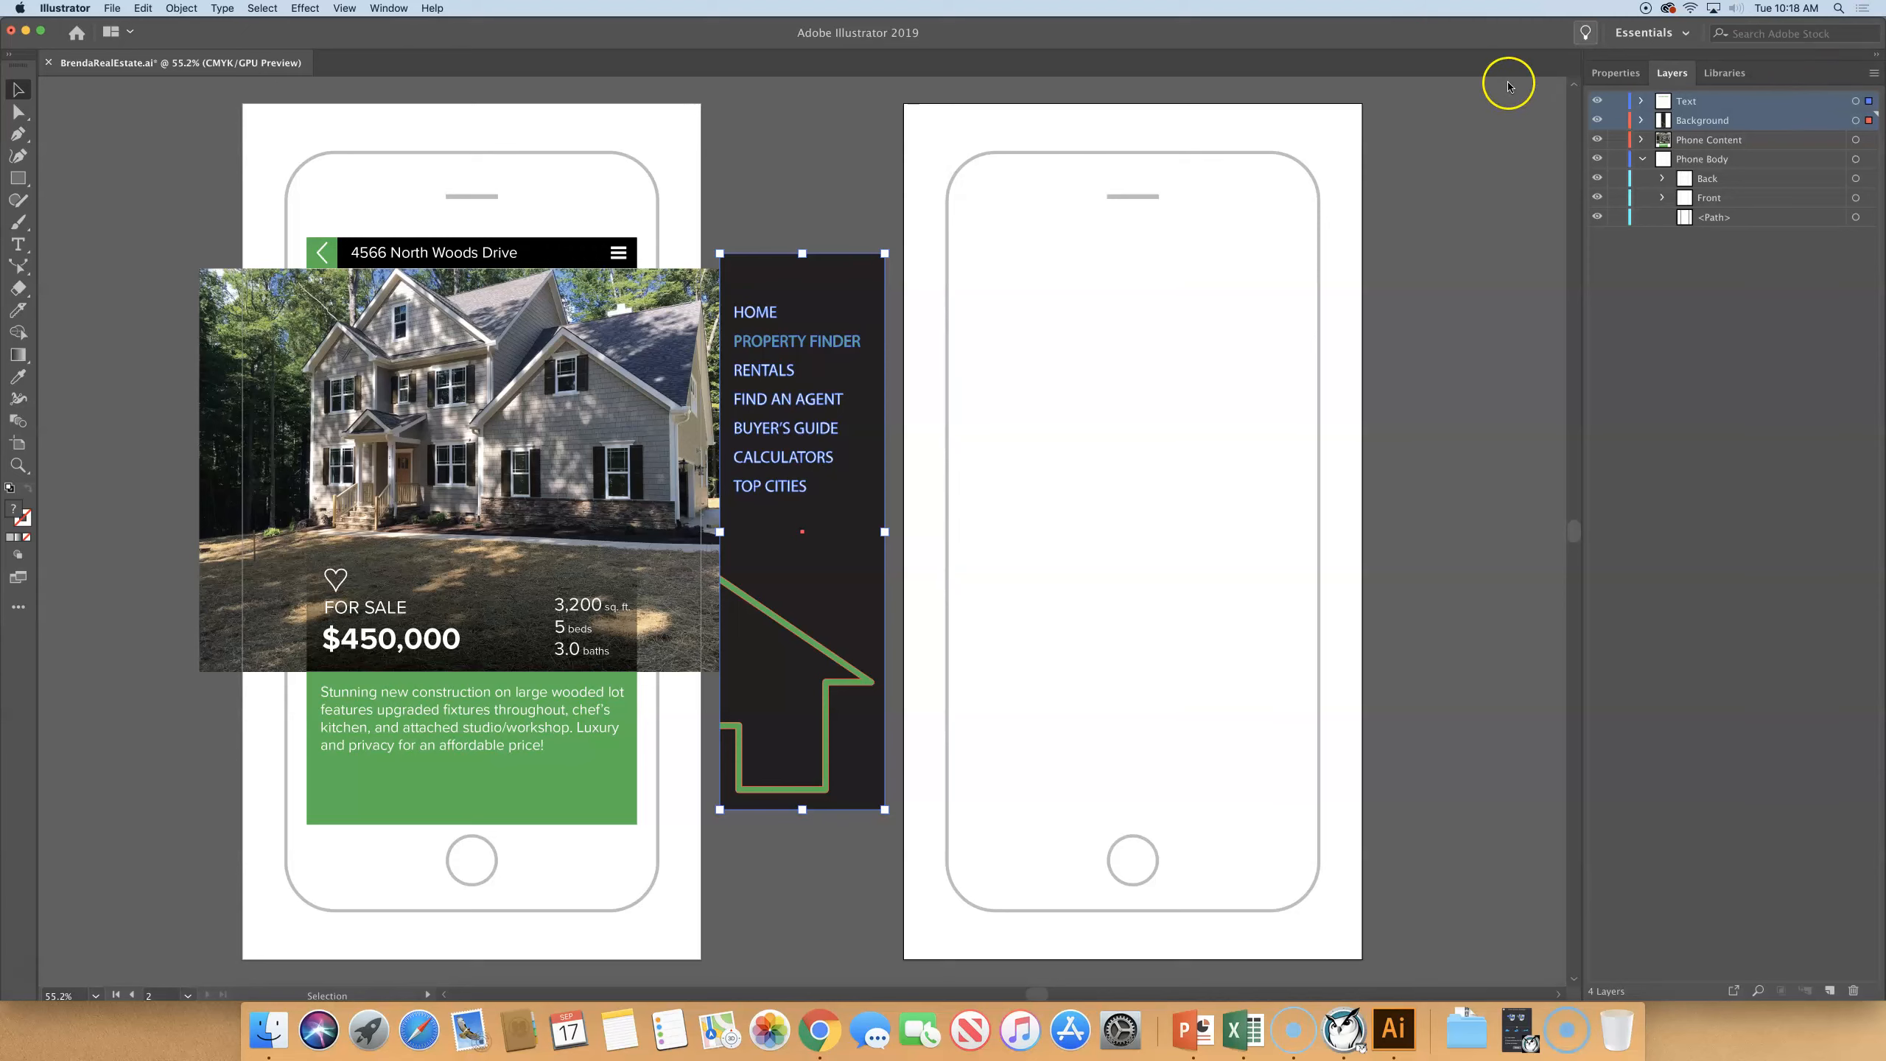
{"action": "left_click", "coordinate": [1642, 140]}
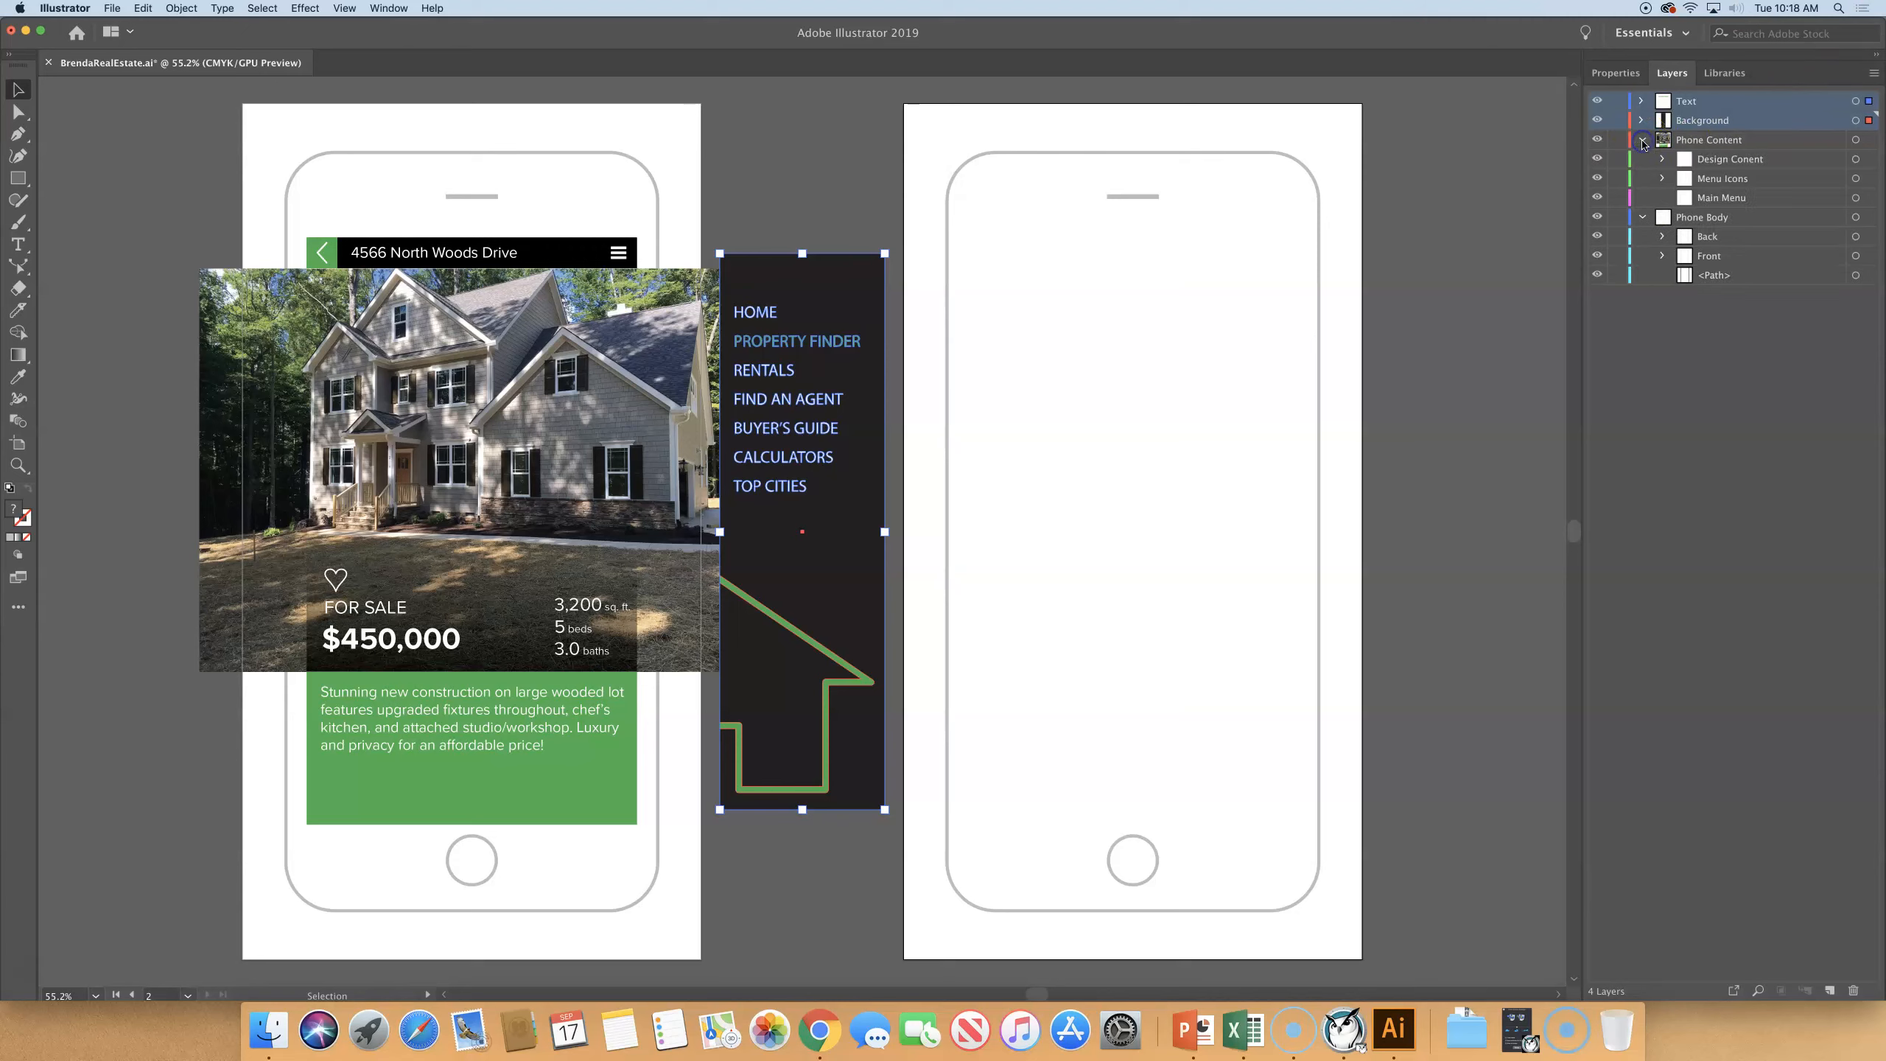
{"action": "left_click", "coordinate": [1642, 217]}
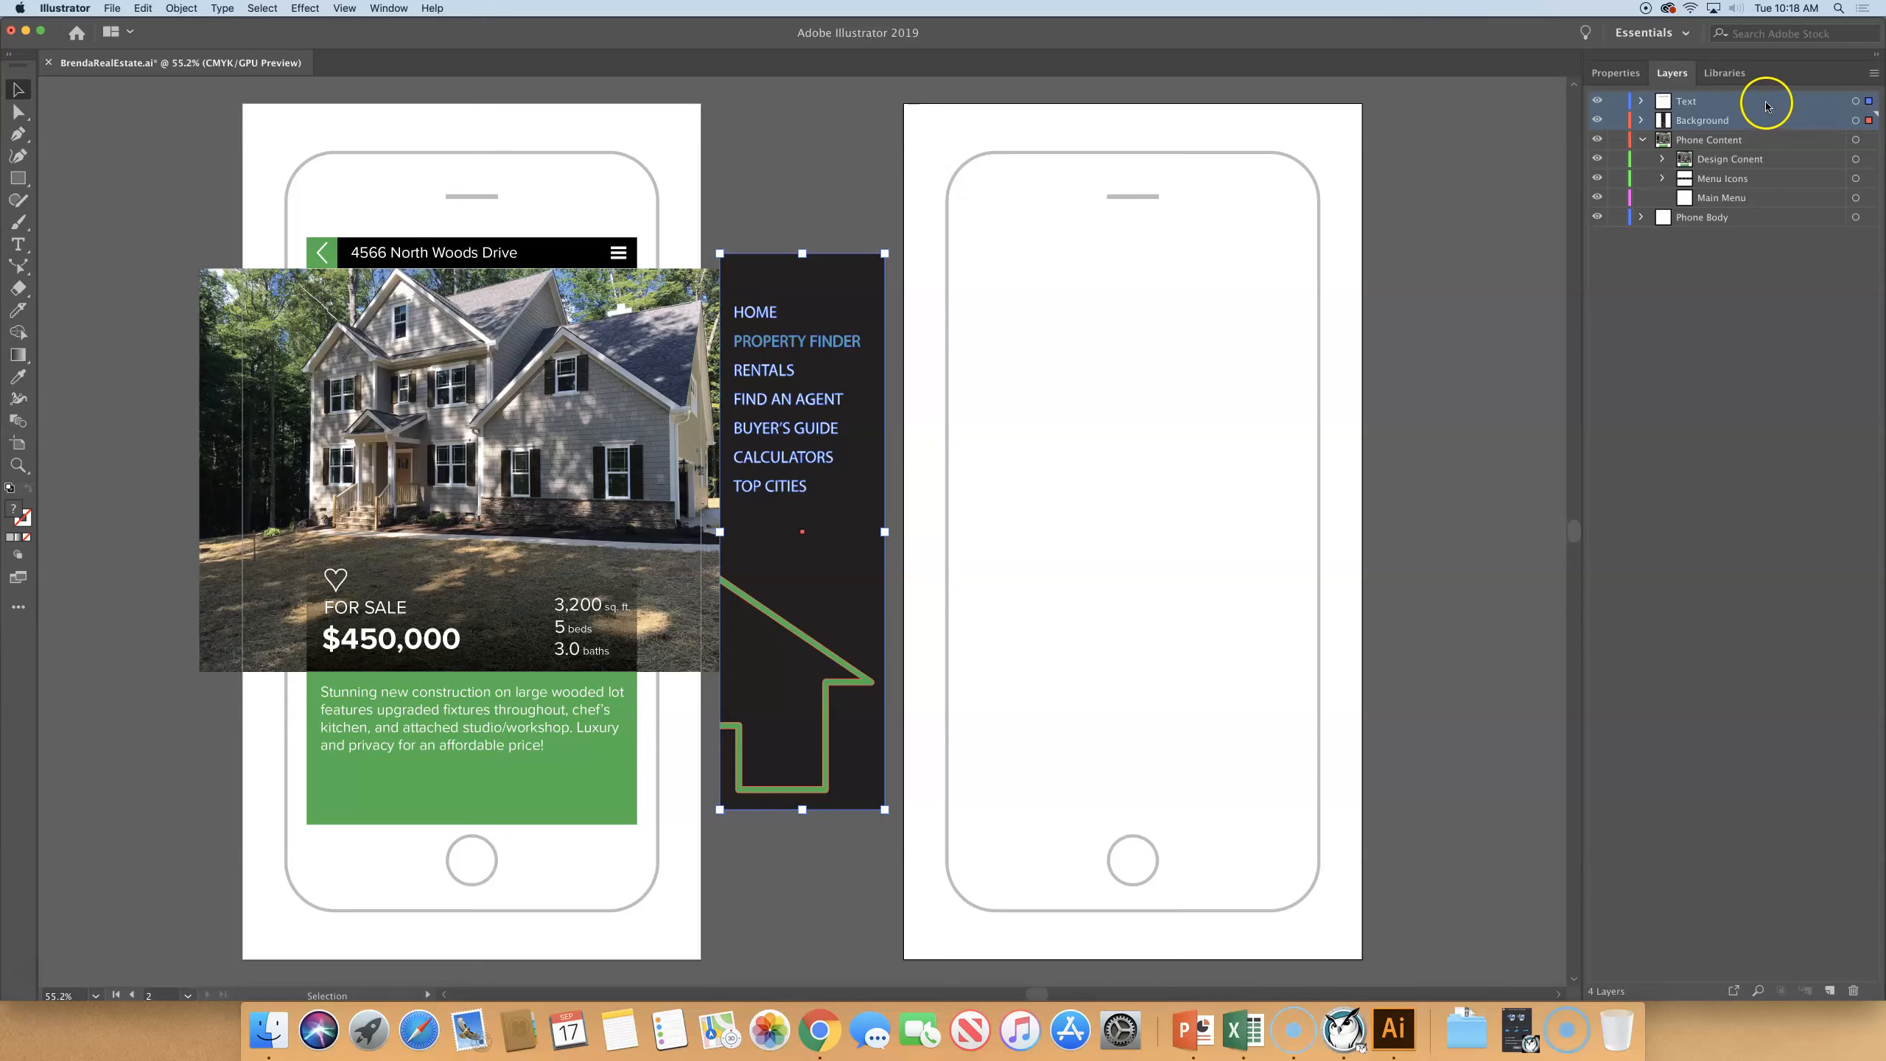
{"action": "left_click_drag", "start_coordinate": [1766, 105], "coordinate": [1745, 197]}
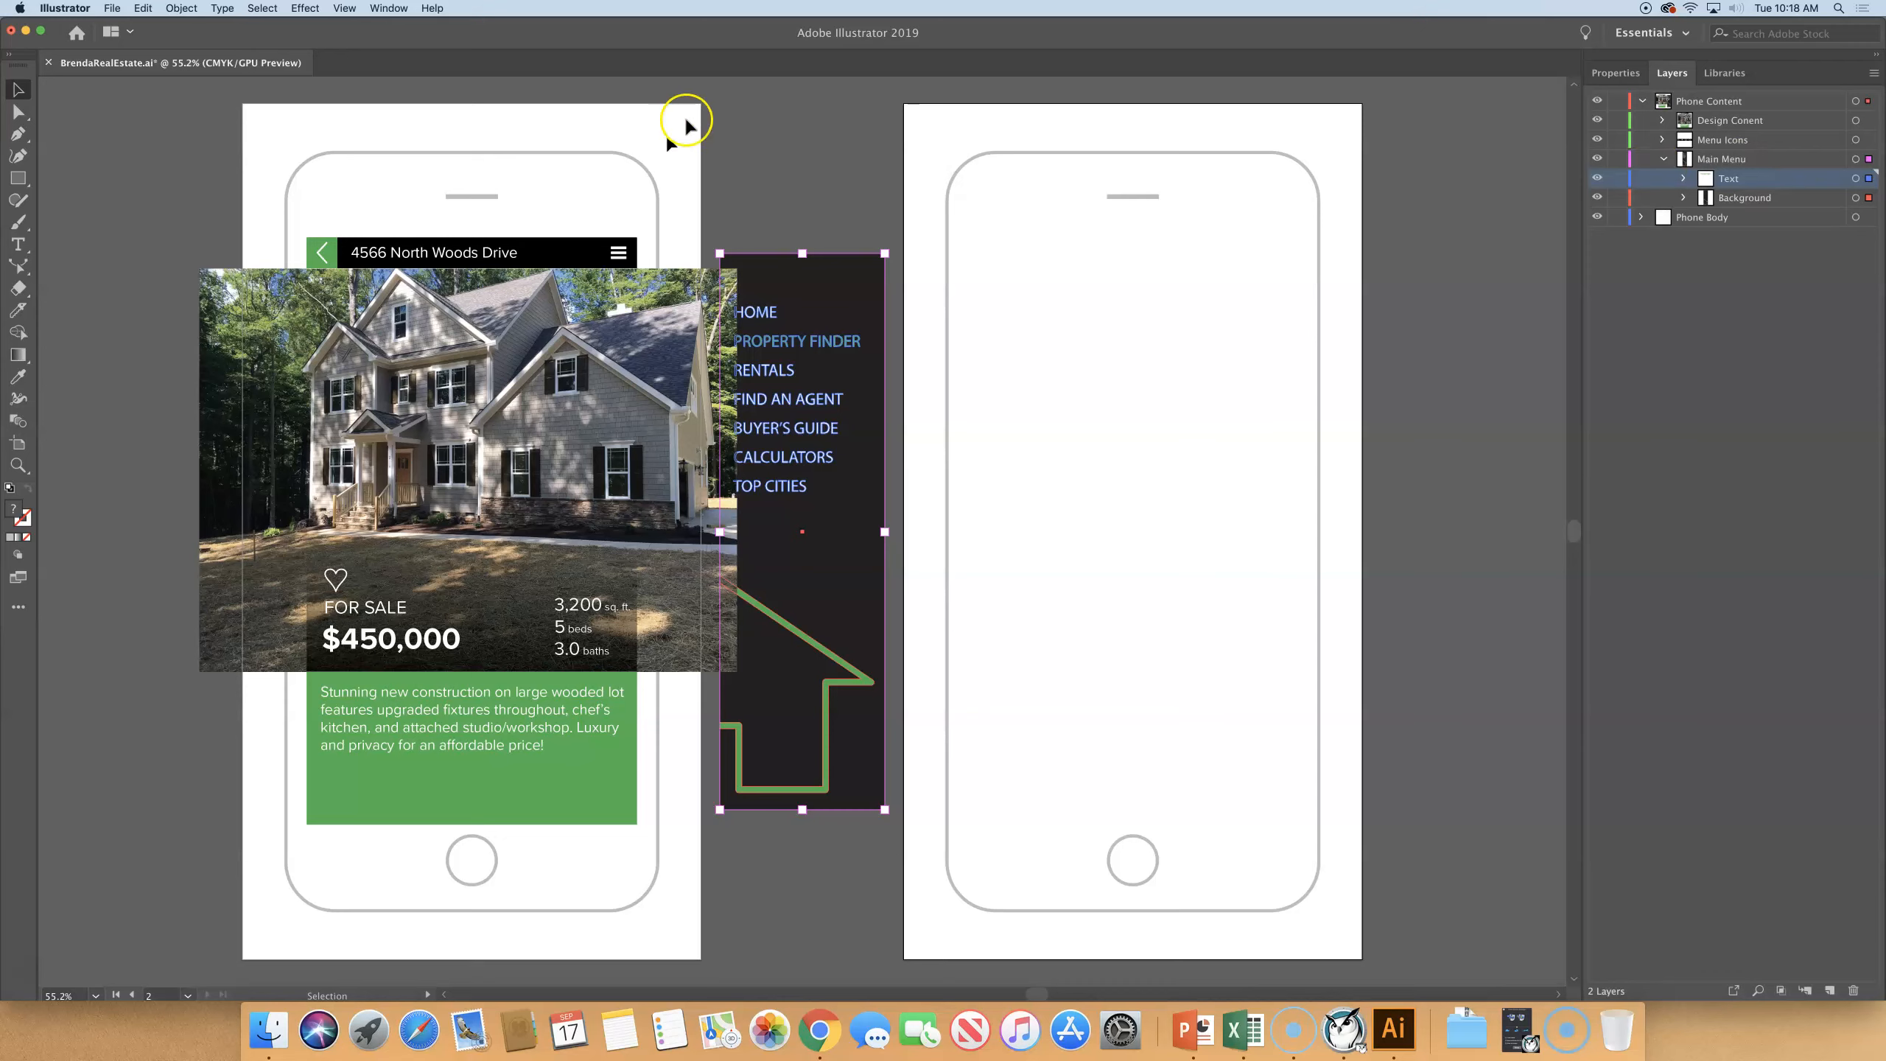
{"action": "left_click", "coordinate": [825, 141]}
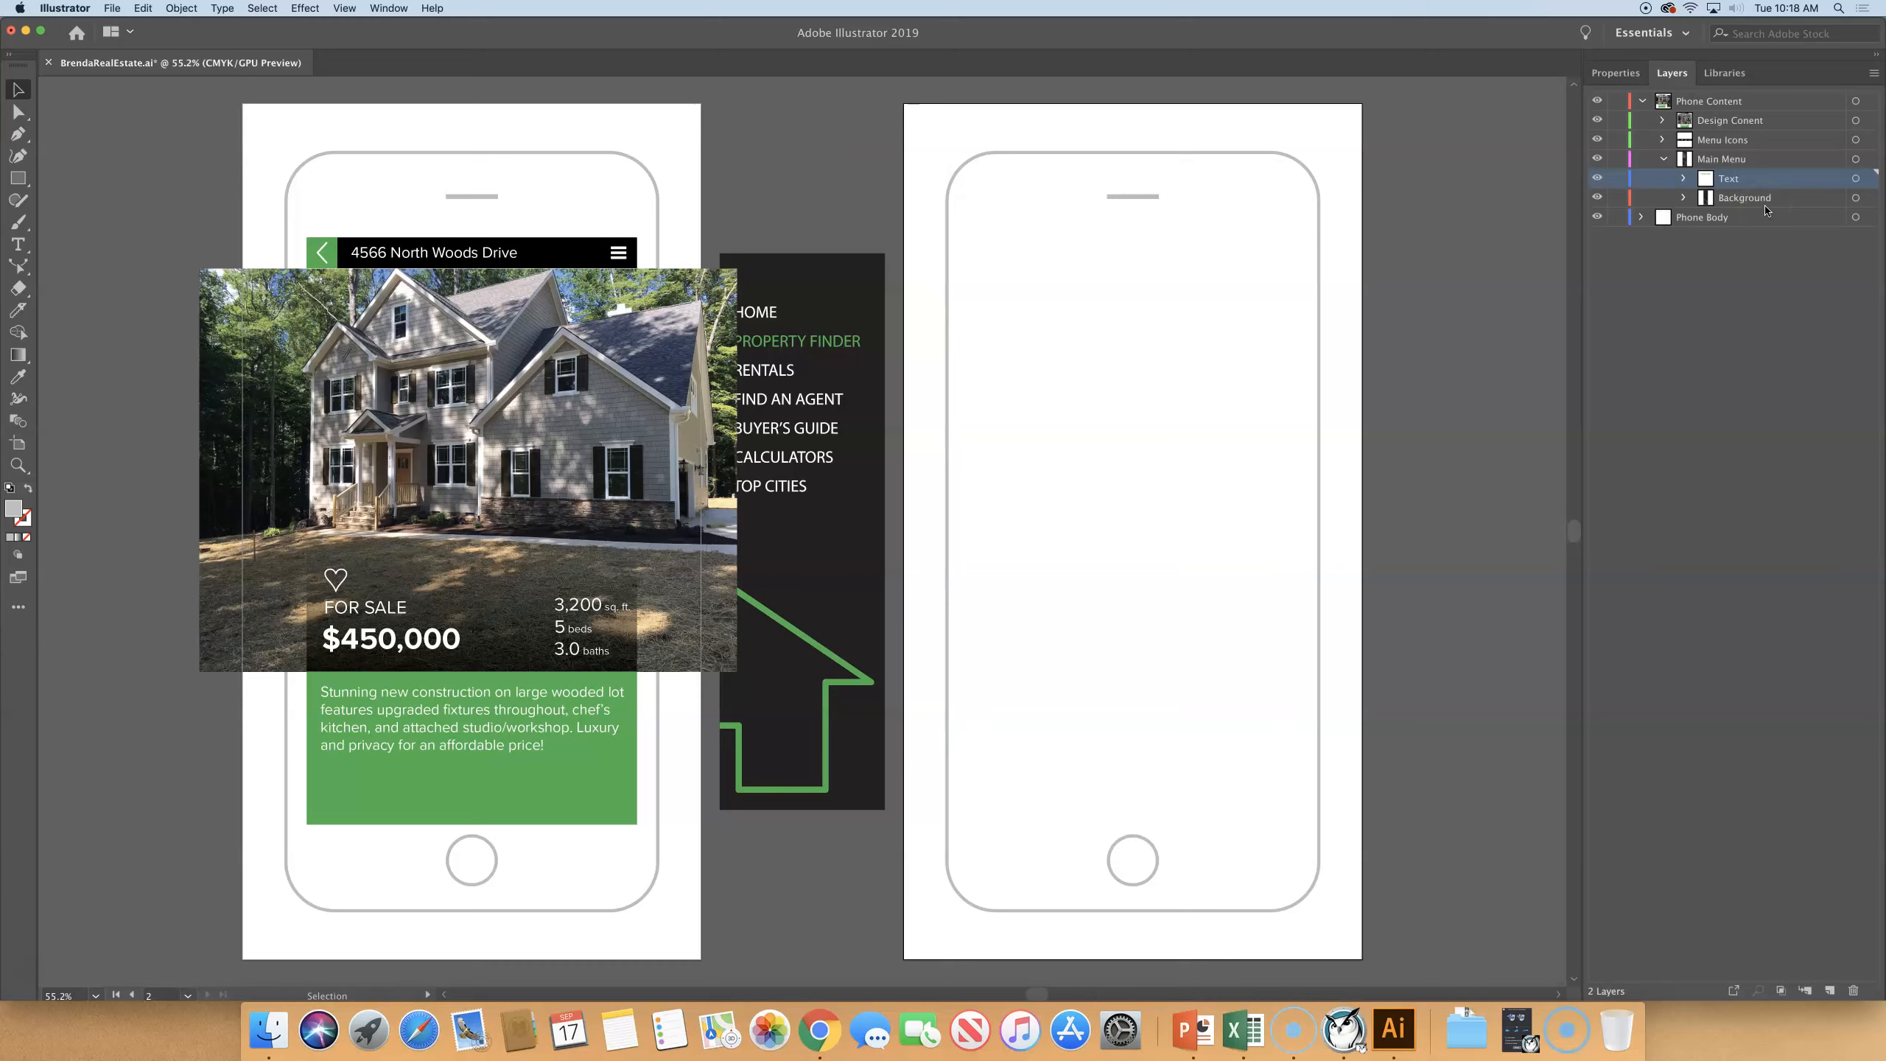
{"action": "left_click", "coordinate": [1760, 269]}
- Reverse the stacking order of the Design Conent, Menu Icons and Main Menu sublayers, with Main Menu collapsed
{"action": "left_click", "coordinate": [1663, 160]}
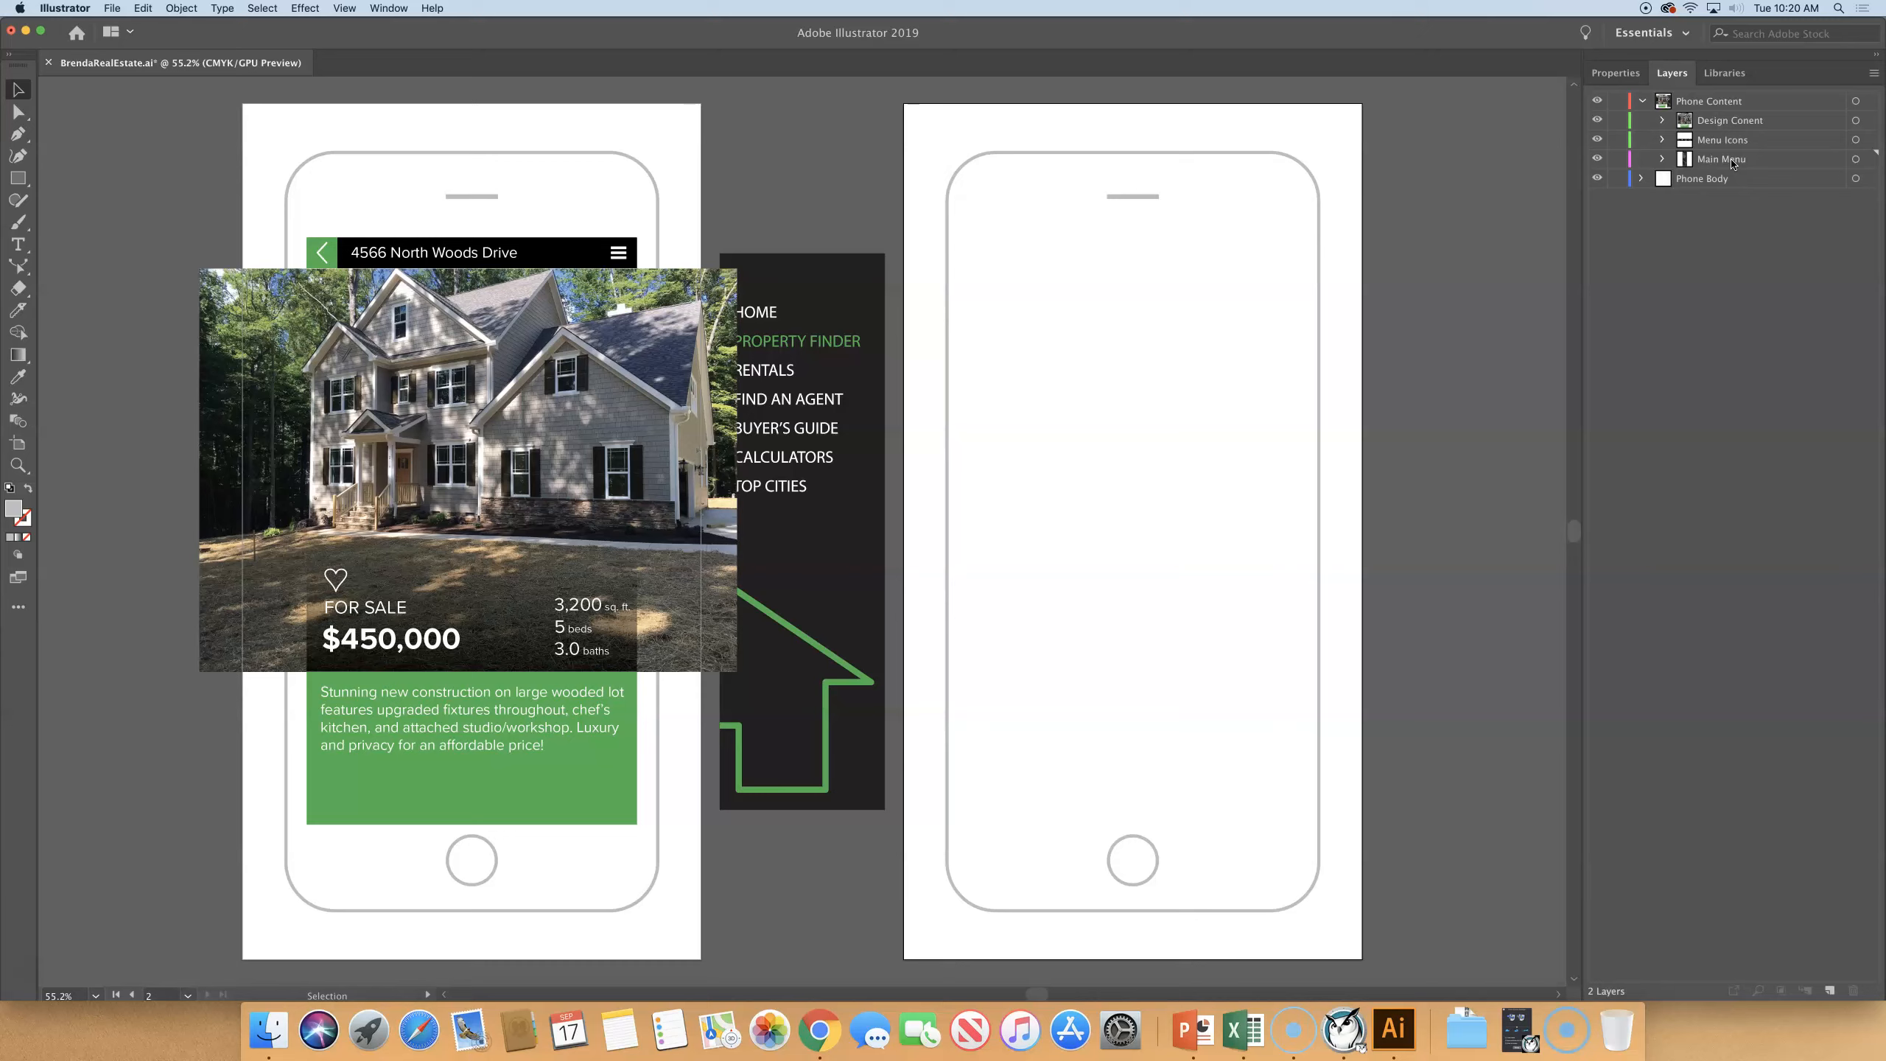
{"action": "left_click", "coordinate": [1764, 120]}
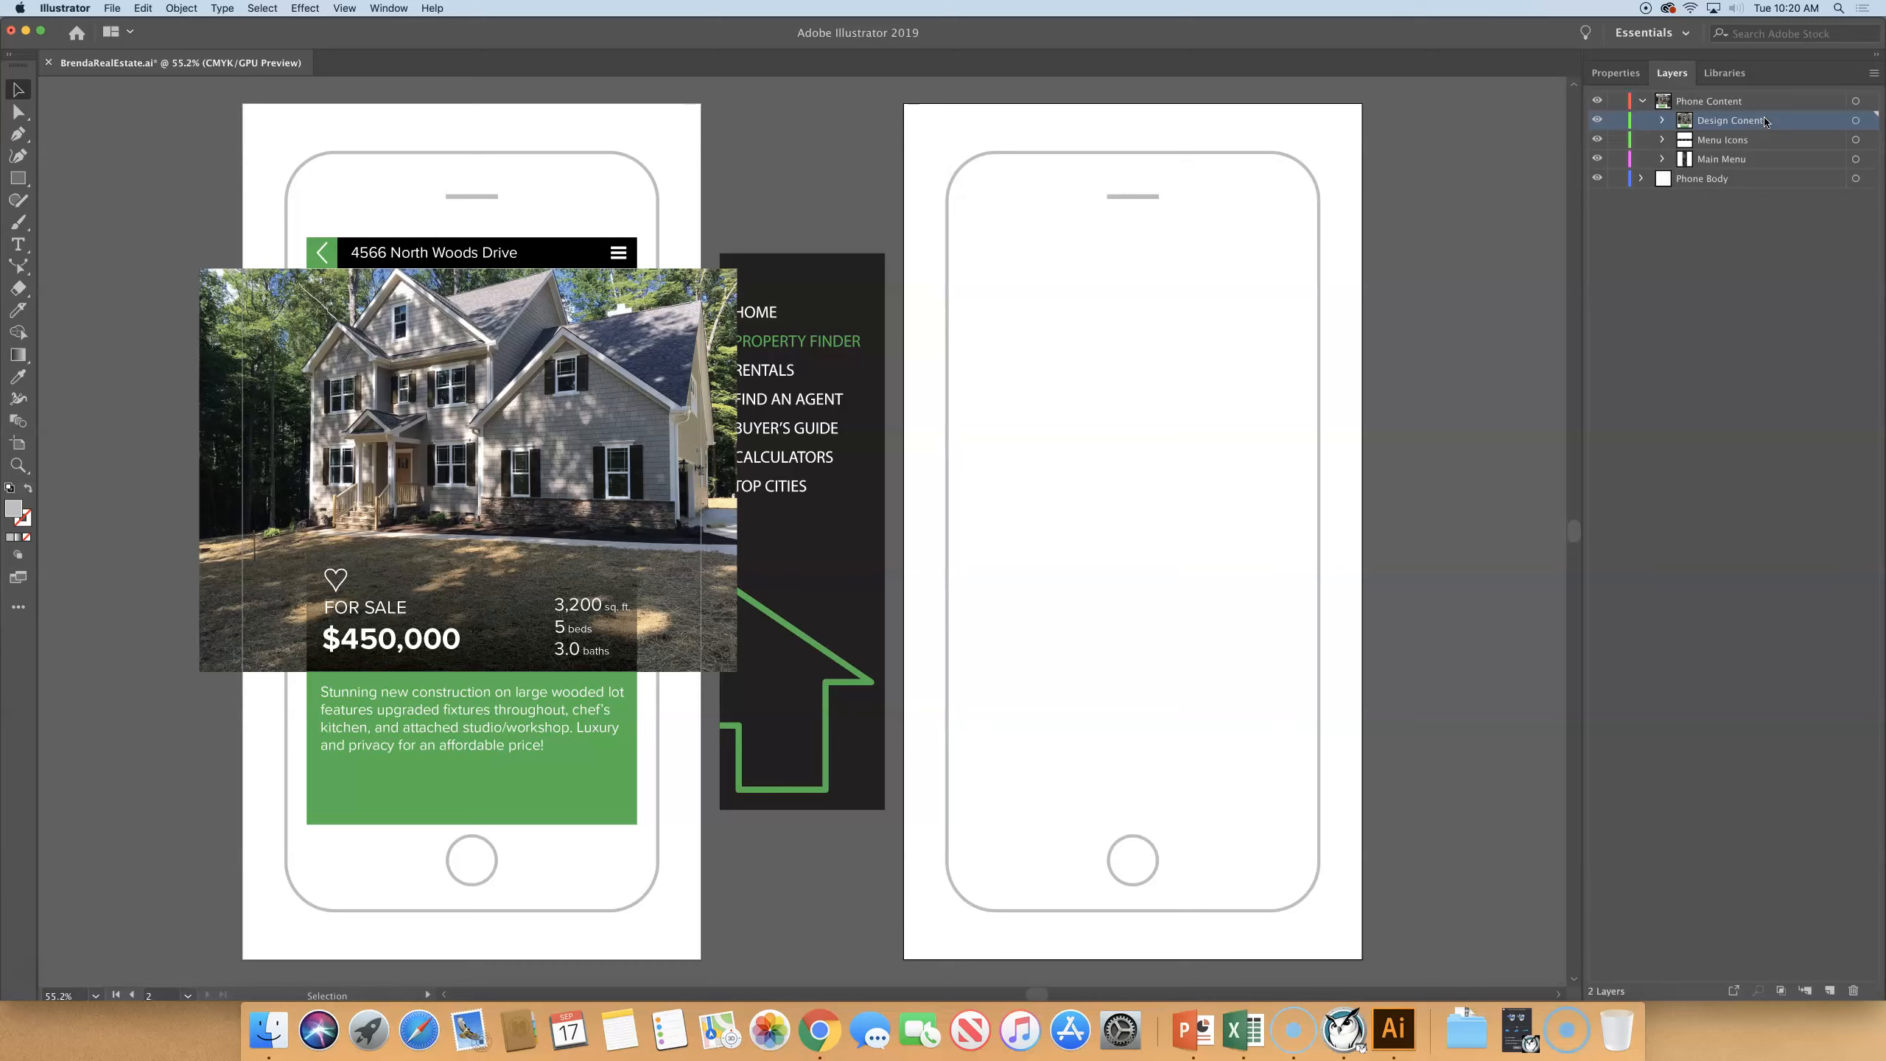
{"action": "left_click", "coordinate": [1754, 160], "text": "shift"}
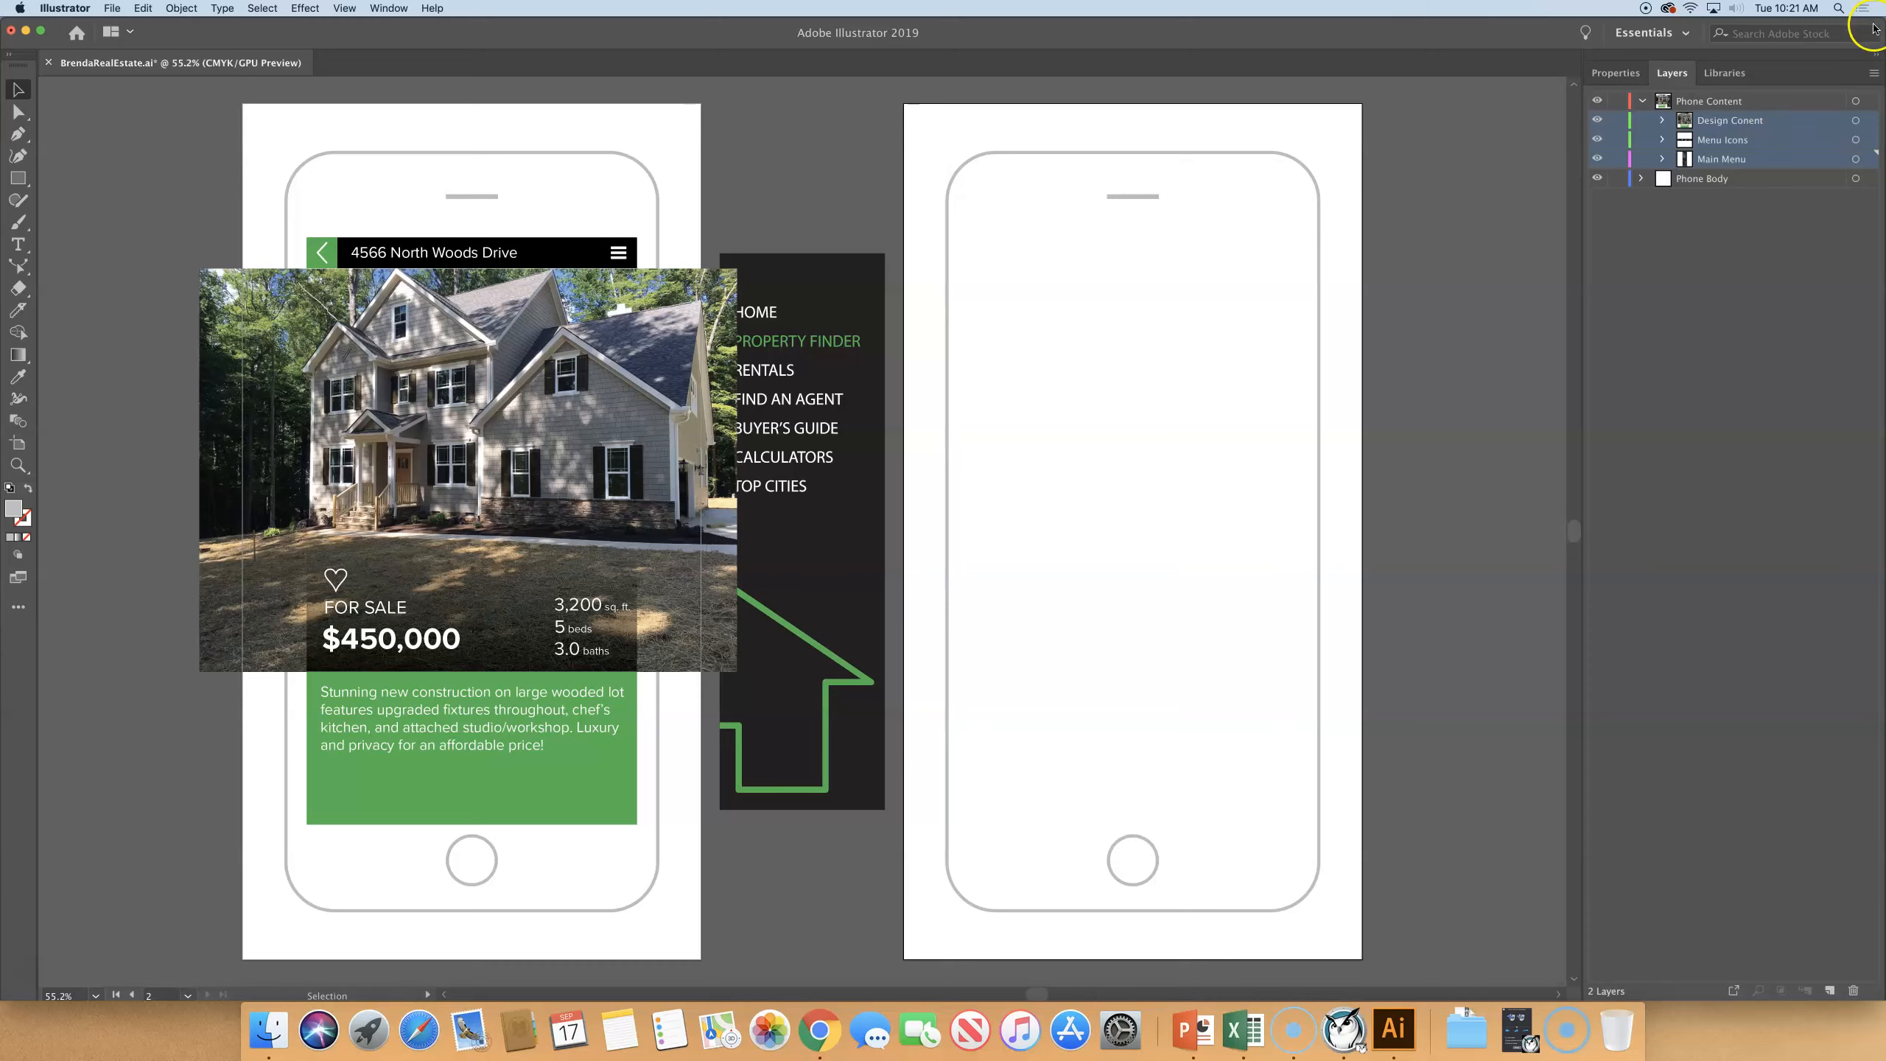
{"action": "left_click", "coordinate": [1874, 73]}
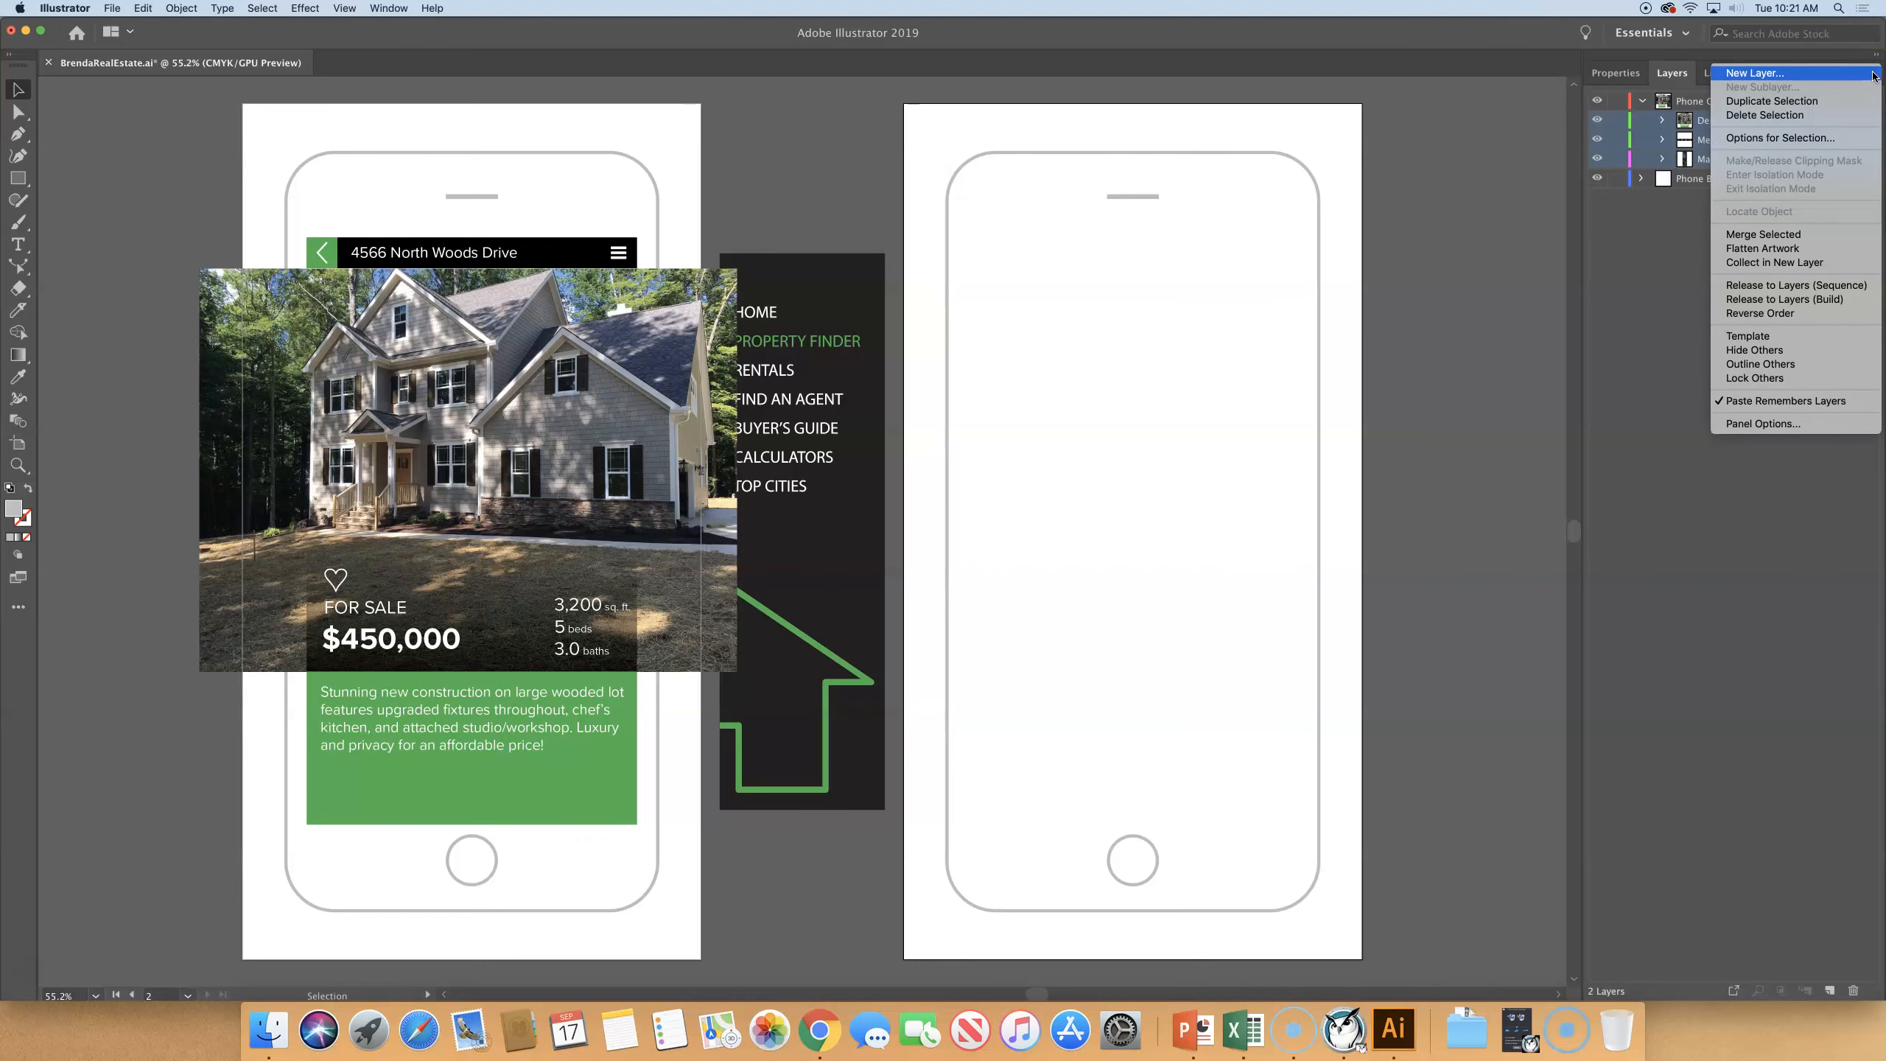
{"action": "left_click", "coordinate": [1751, 314]}
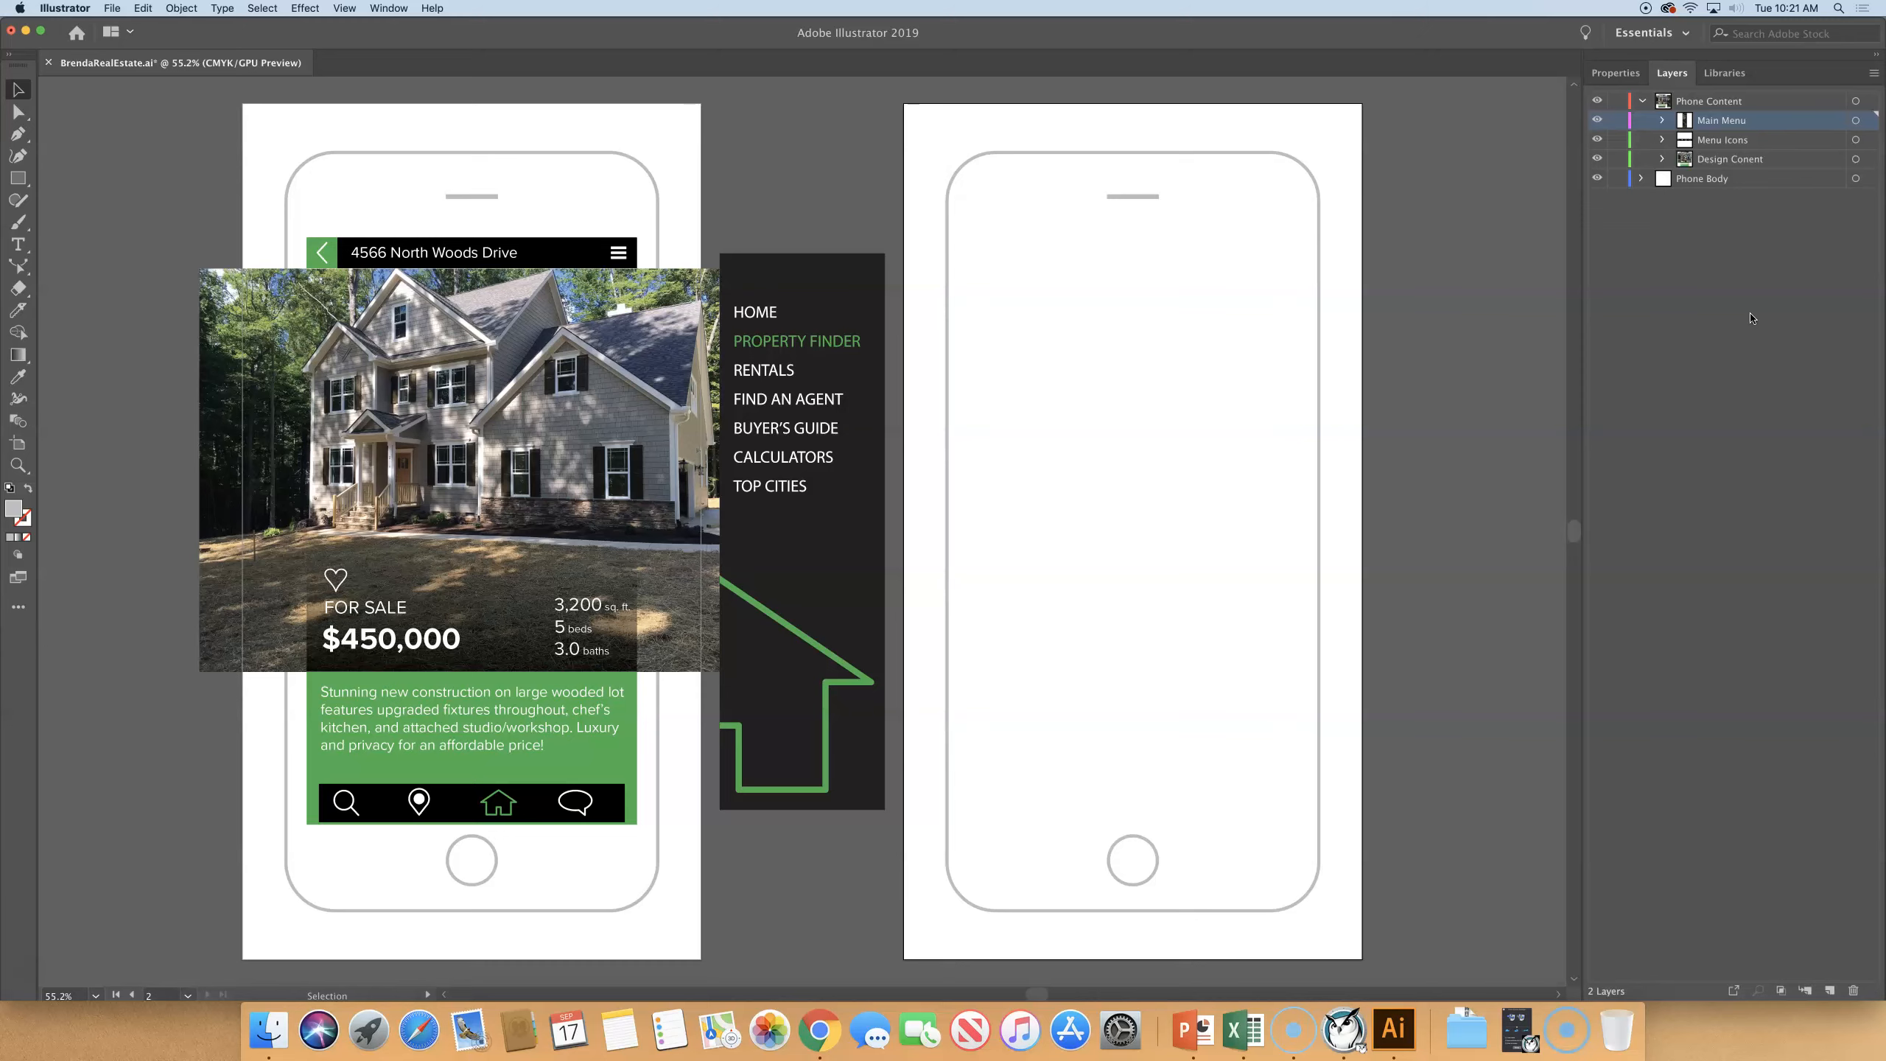
{"action": "left_click", "coordinate": [1758, 313]}
- Move all Main Menu artwork onto the first phone's screen, below the address bar and flush with the screen's right edge, and deselect it
{"action": "left_click", "coordinate": [1869, 120]}
{"action": "left_click", "coordinate": [1856, 120]}
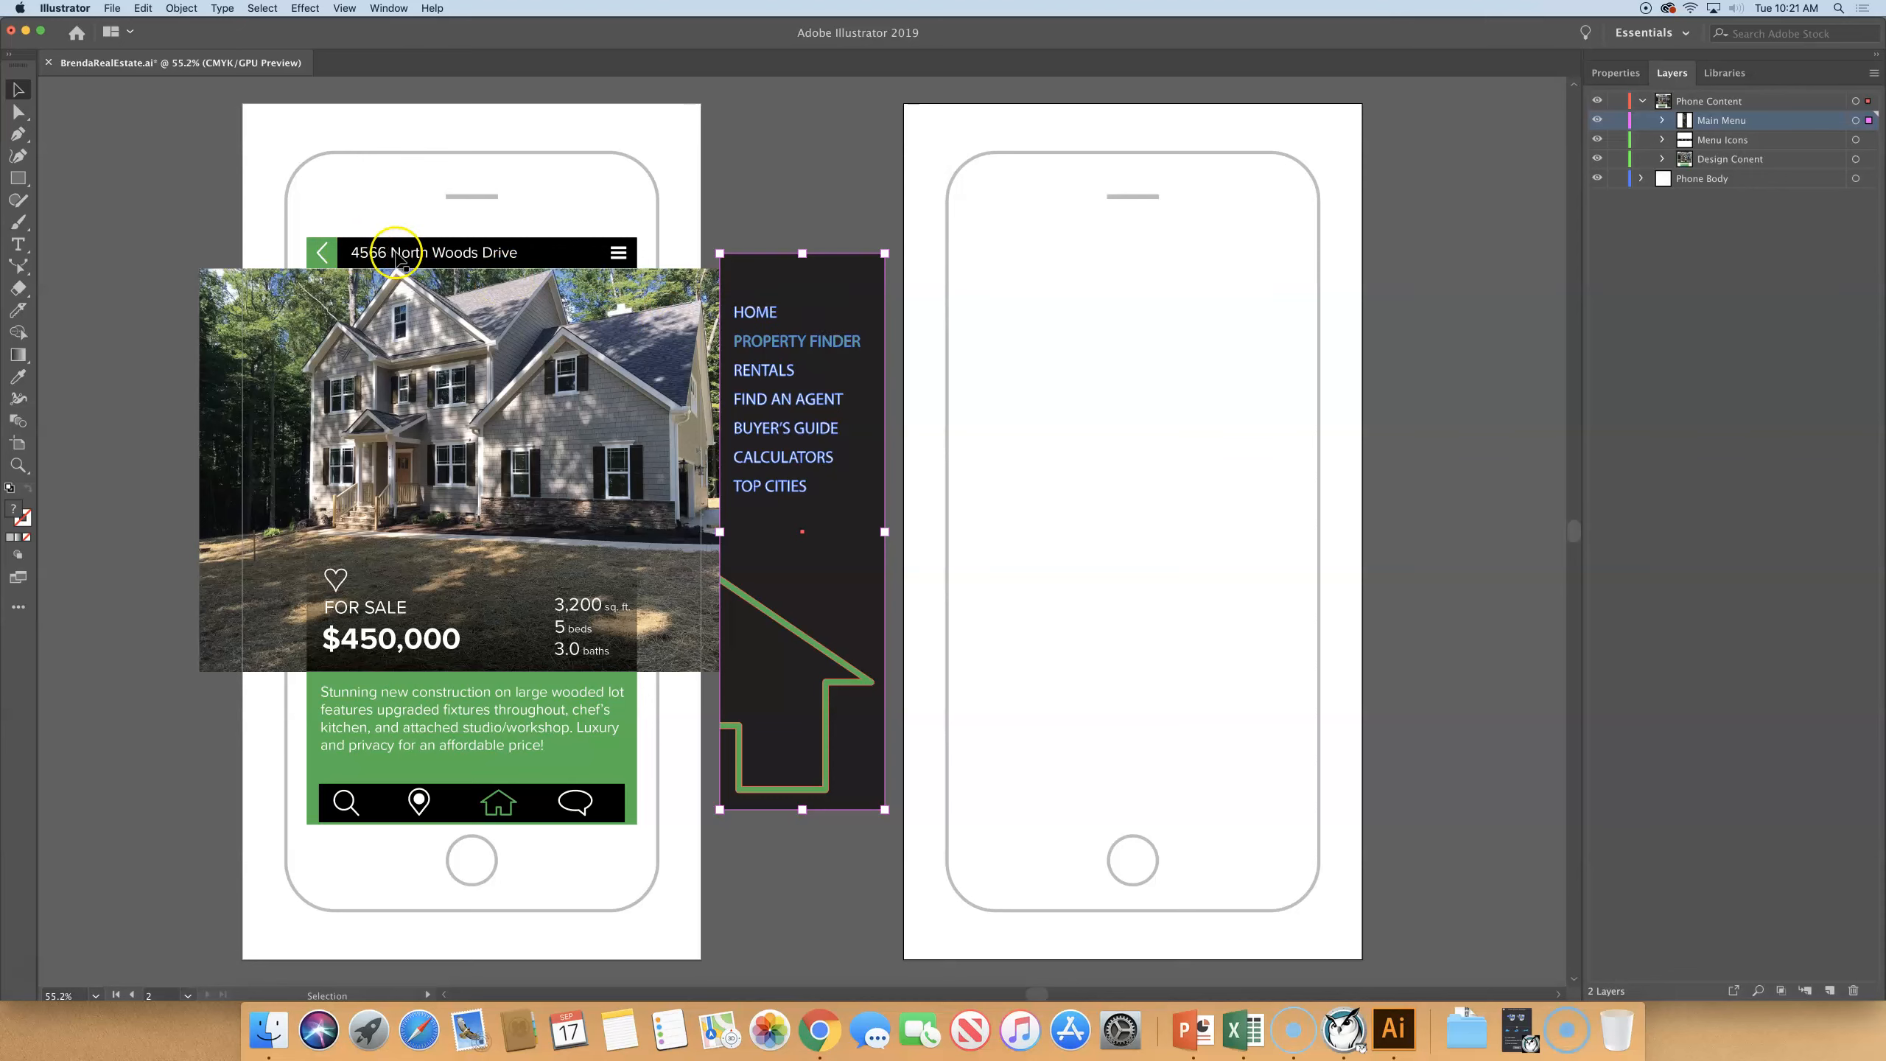
{"action": "left_click_drag", "start_coordinate": [814, 289], "coordinate": [572, 304]}
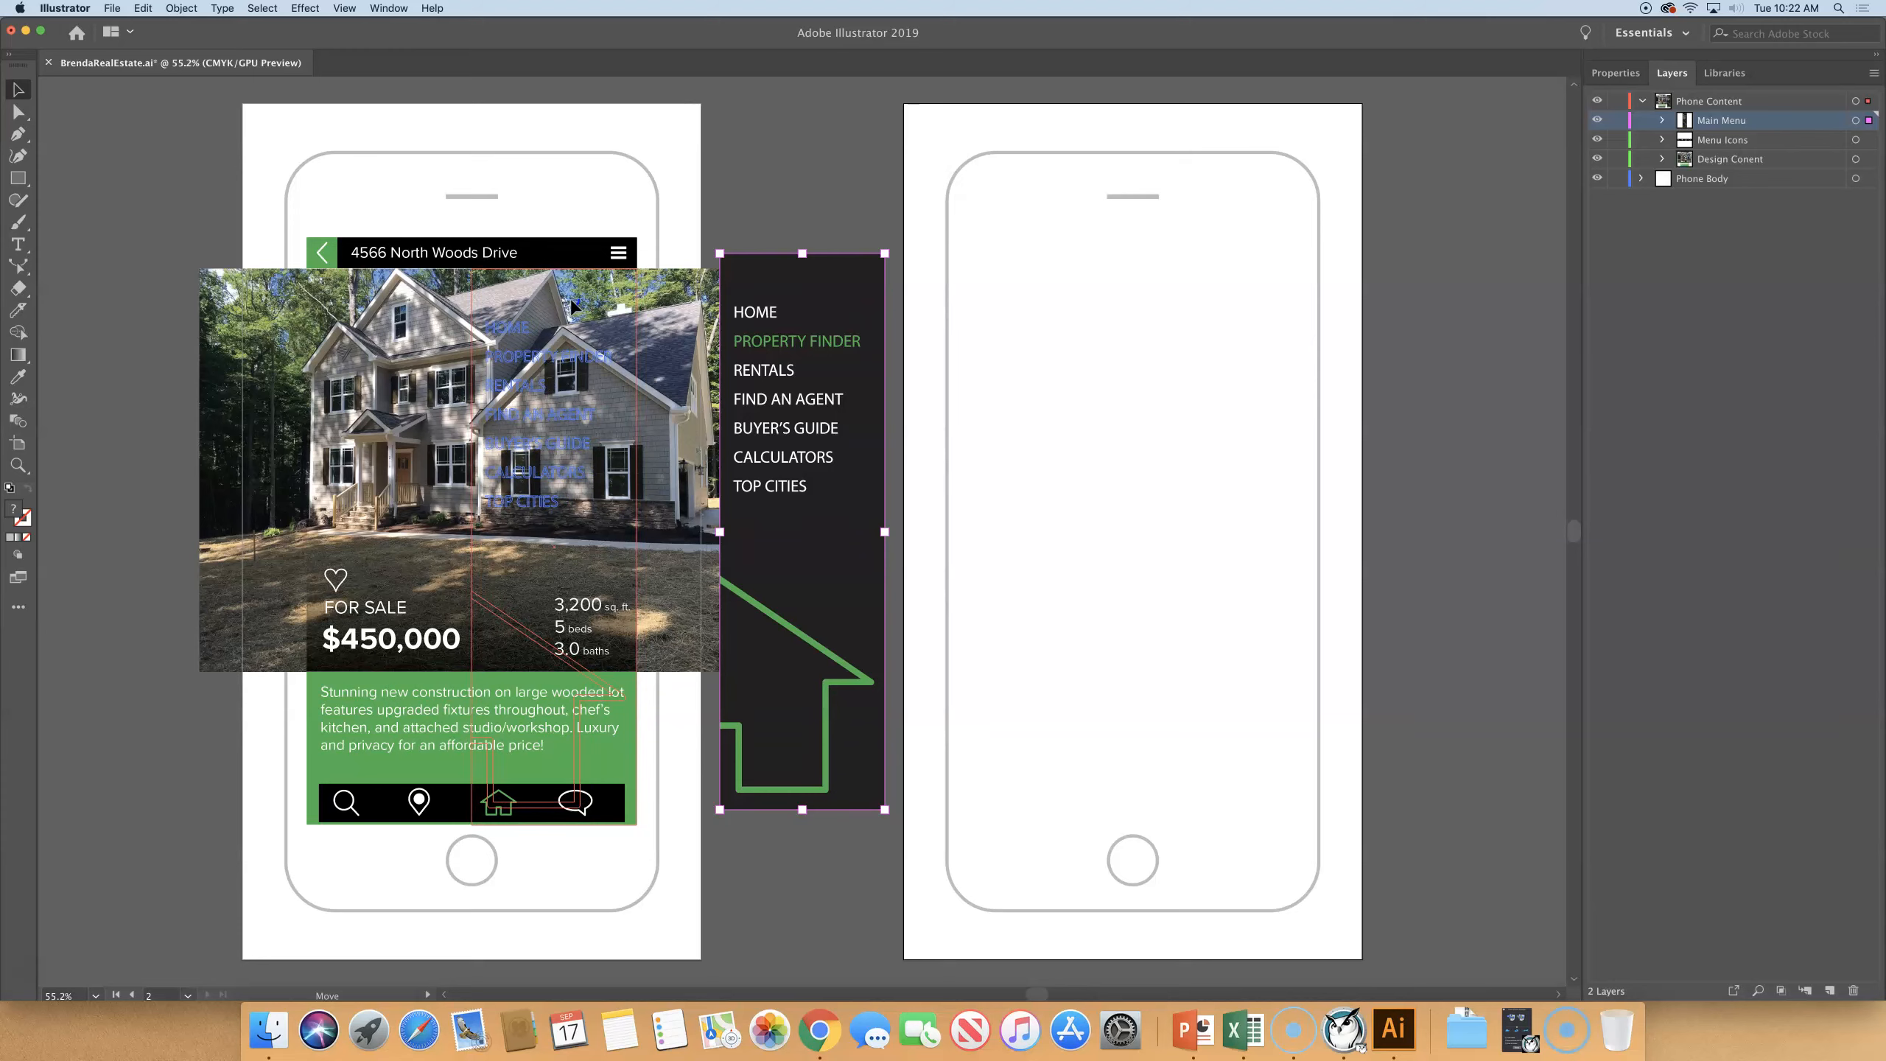
{"action": "left_click_drag", "start_coordinate": [572, 304], "coordinate": [572, 305]}
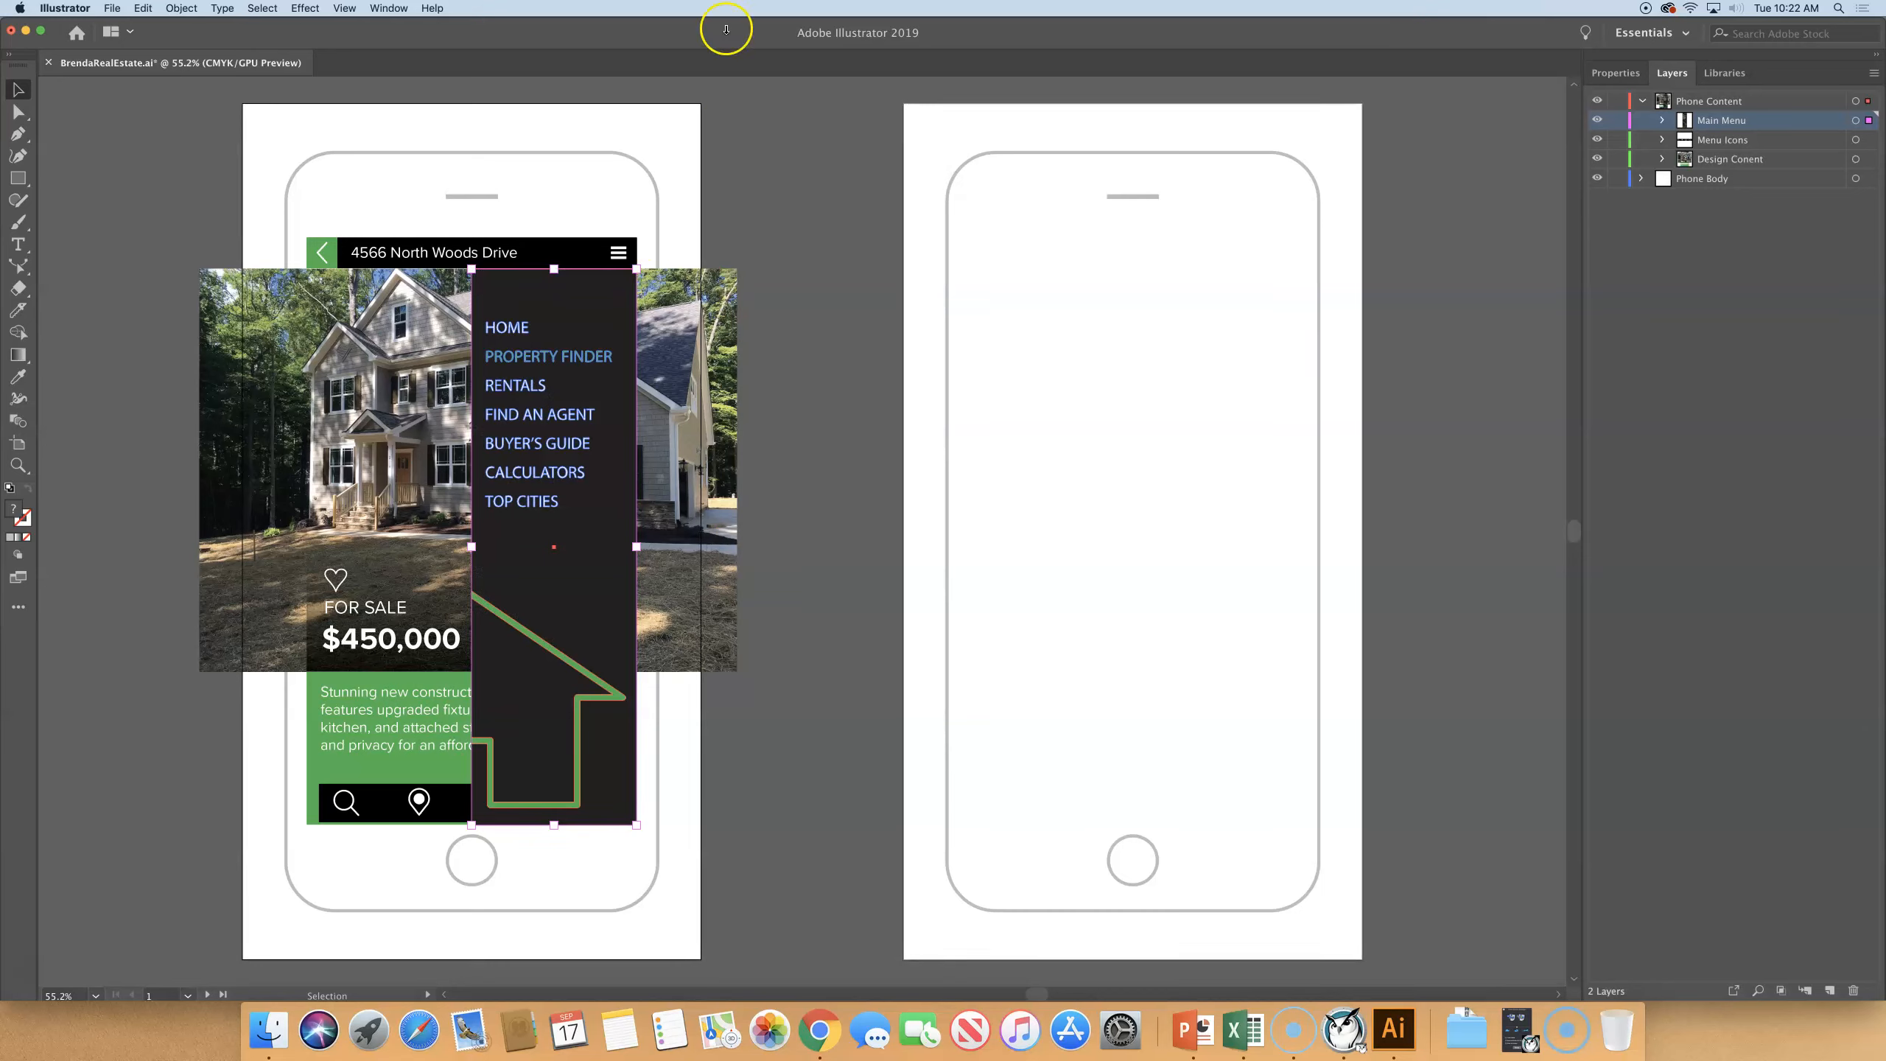
{"action": "left_click", "coordinate": [813, 152]}
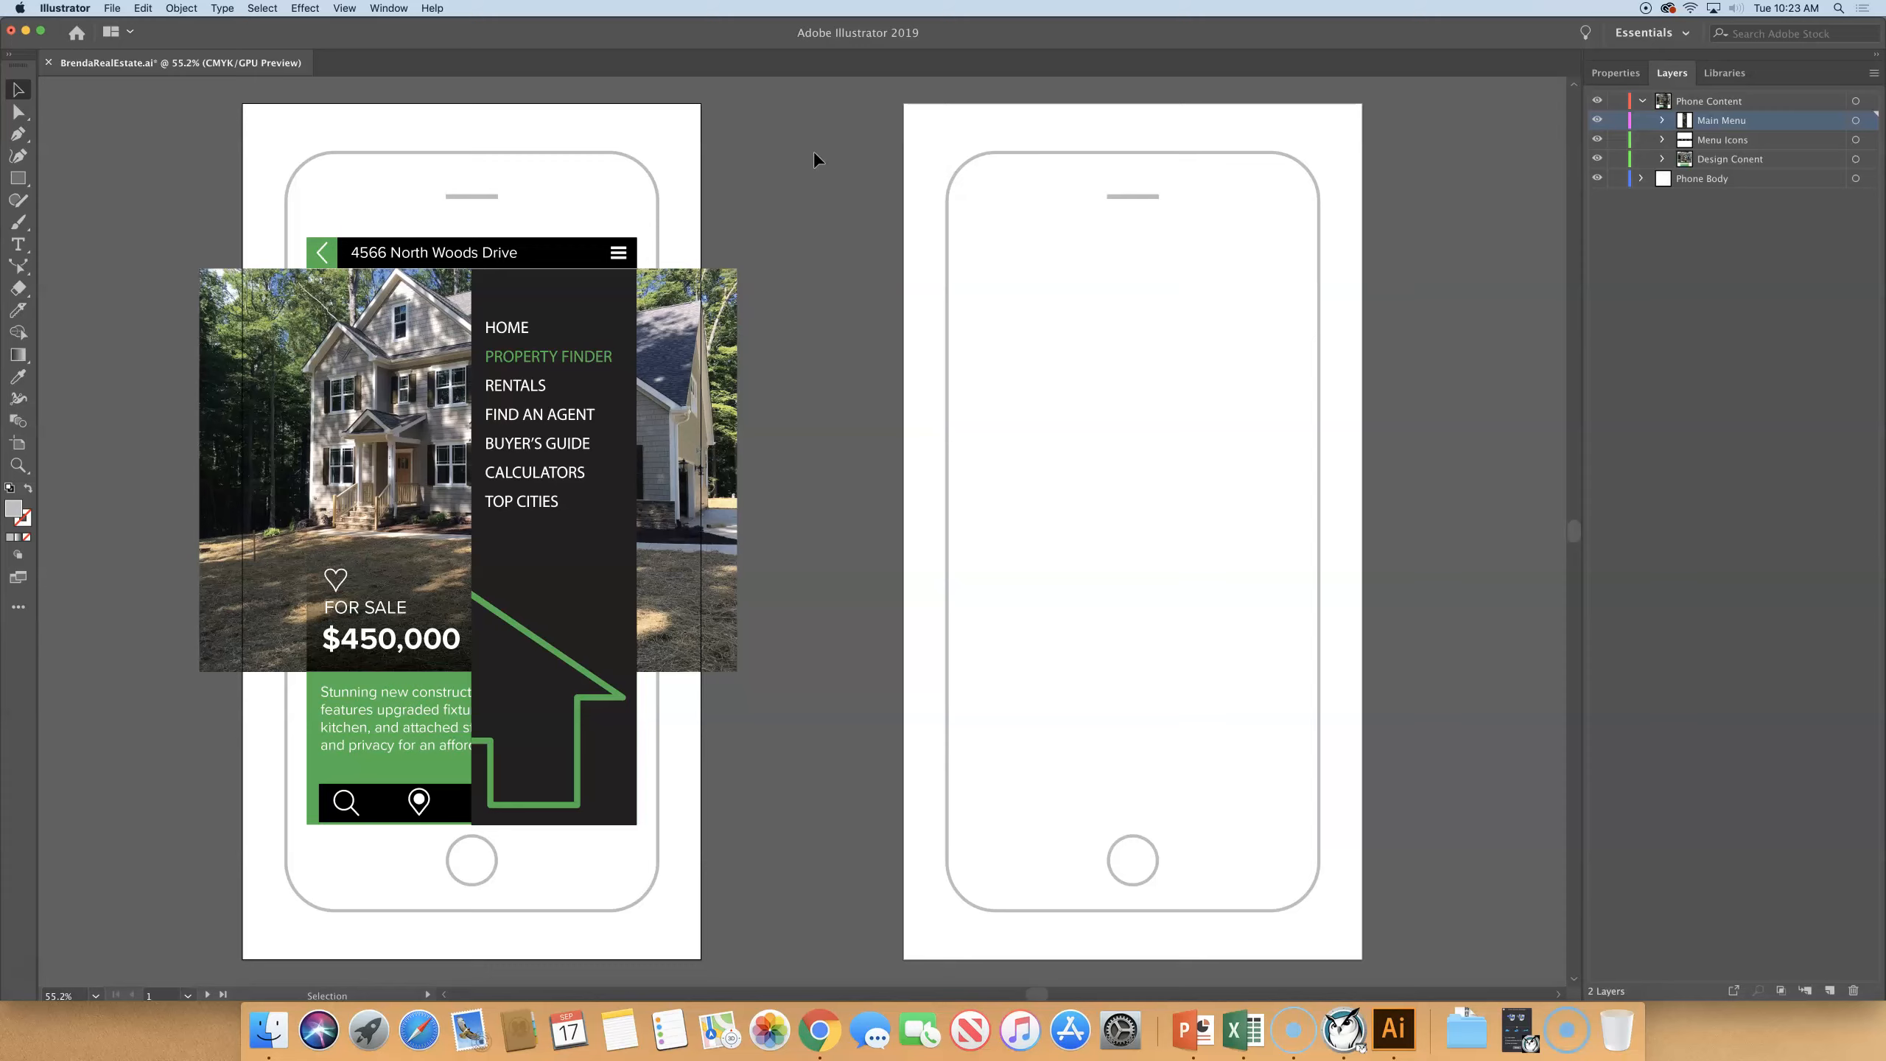
{"action": "left_click", "coordinate": [826, 146]}
- Target the Background sublayer inside Main Menu and set its opacity to 75%
{"action": "left_click", "coordinate": [1662, 121]}
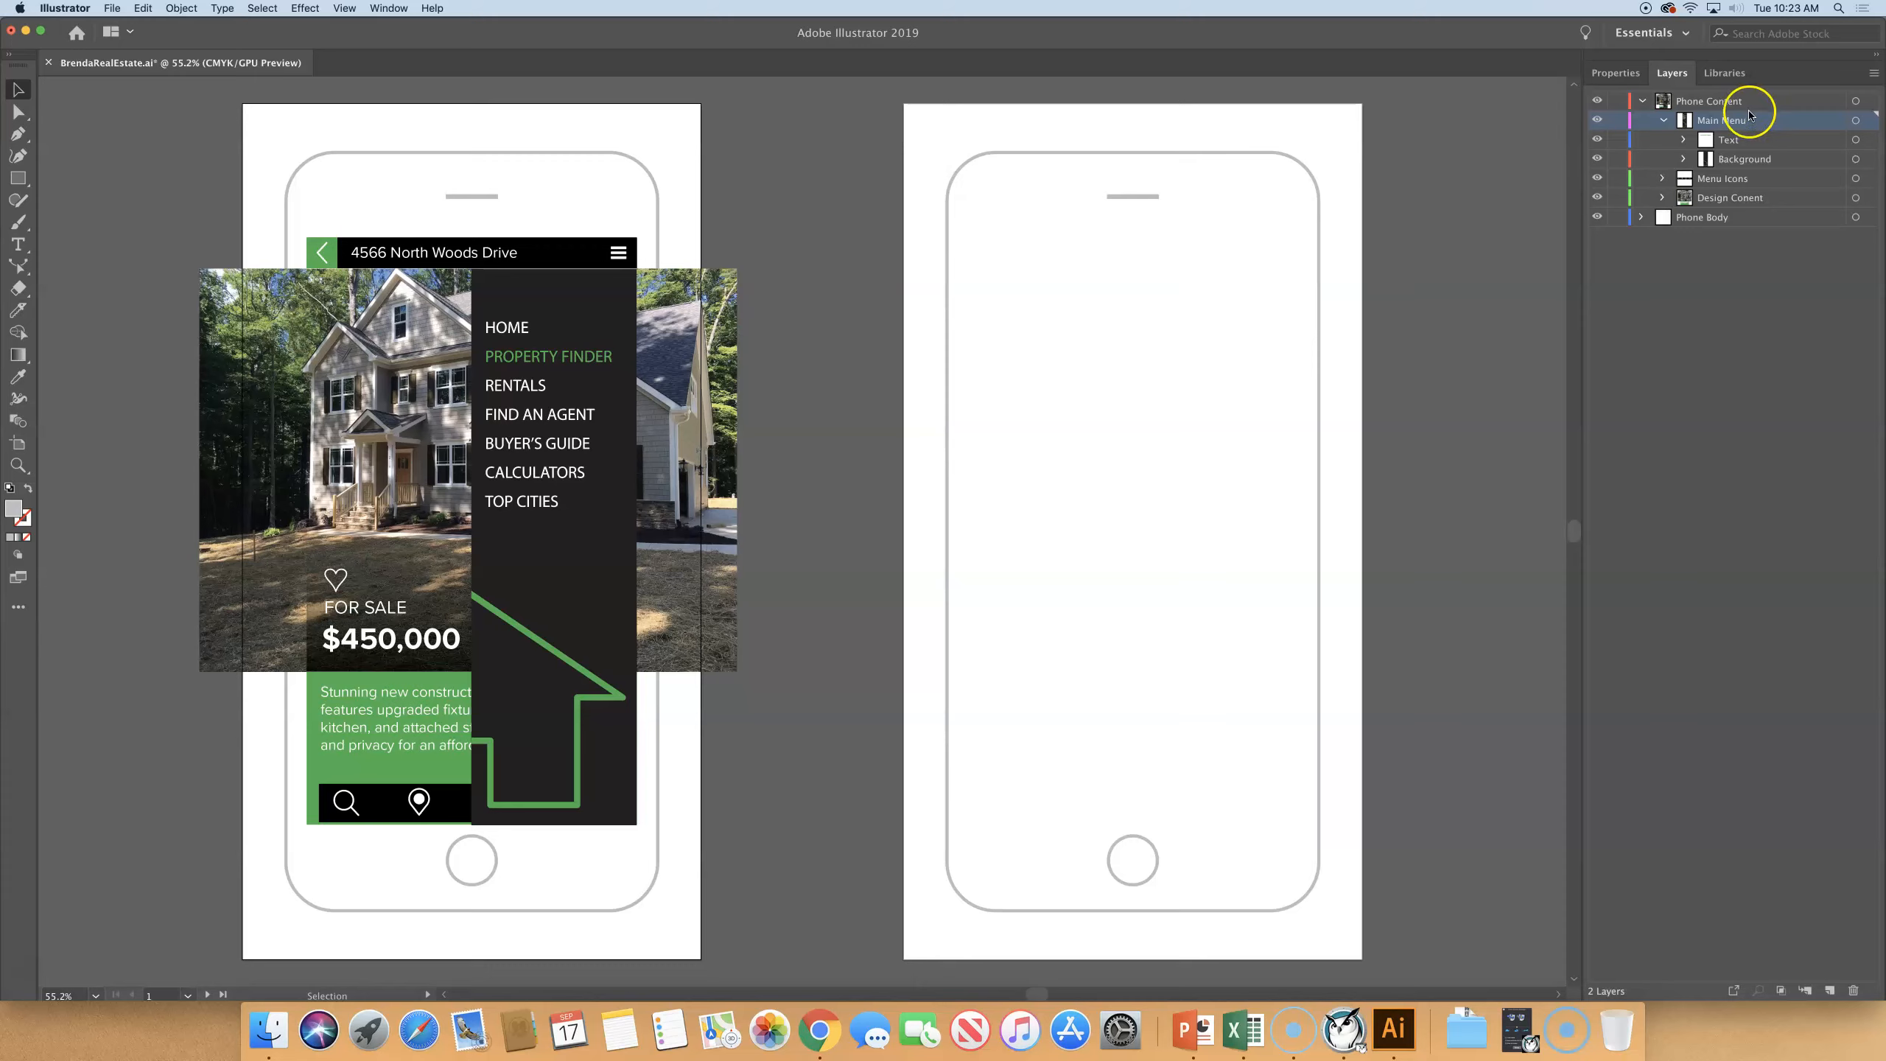
{"action": "left_click", "coordinate": [1855, 160]}
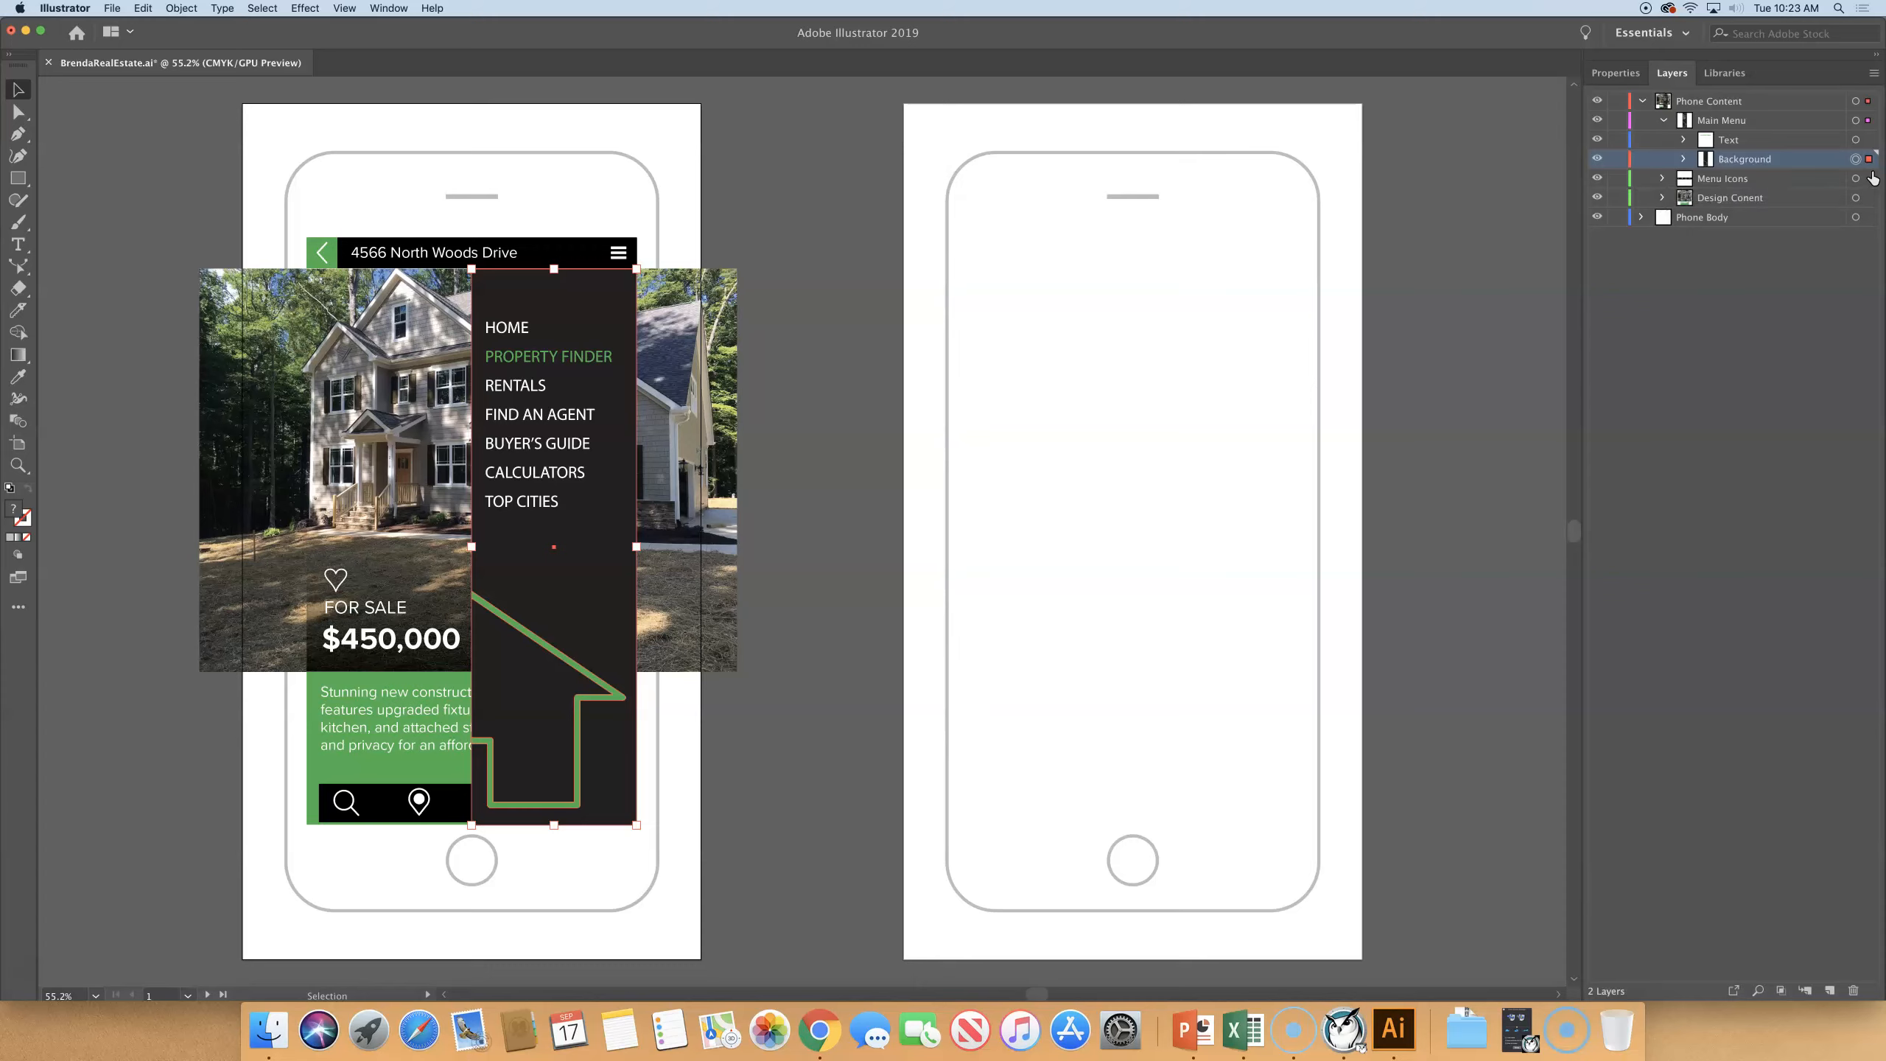
{"action": "left_click", "coordinate": [1855, 160]}
{"action": "left_click", "coordinate": [1617, 73]}
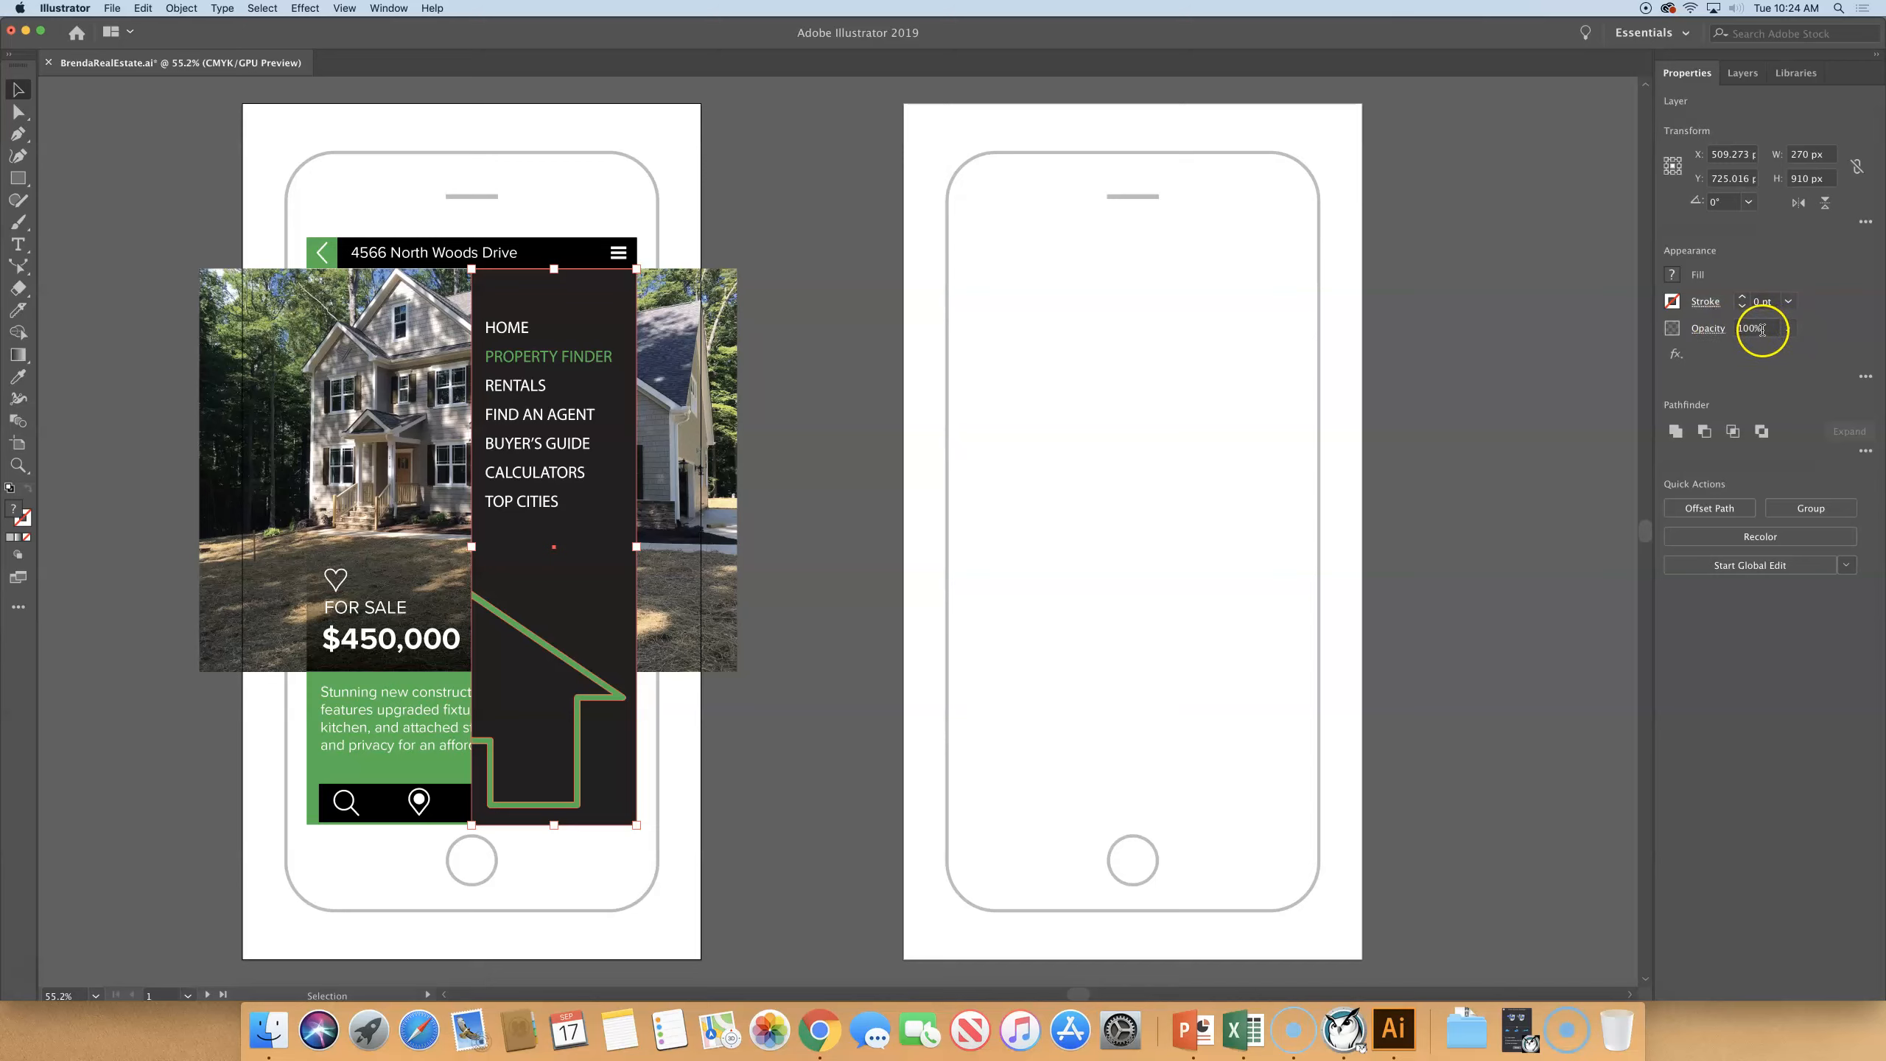
{"action": "left_click", "coordinate": [1788, 328]}
{"action": "left_click_drag", "start_coordinate": [1786, 351], "coordinate": [1769, 352]}
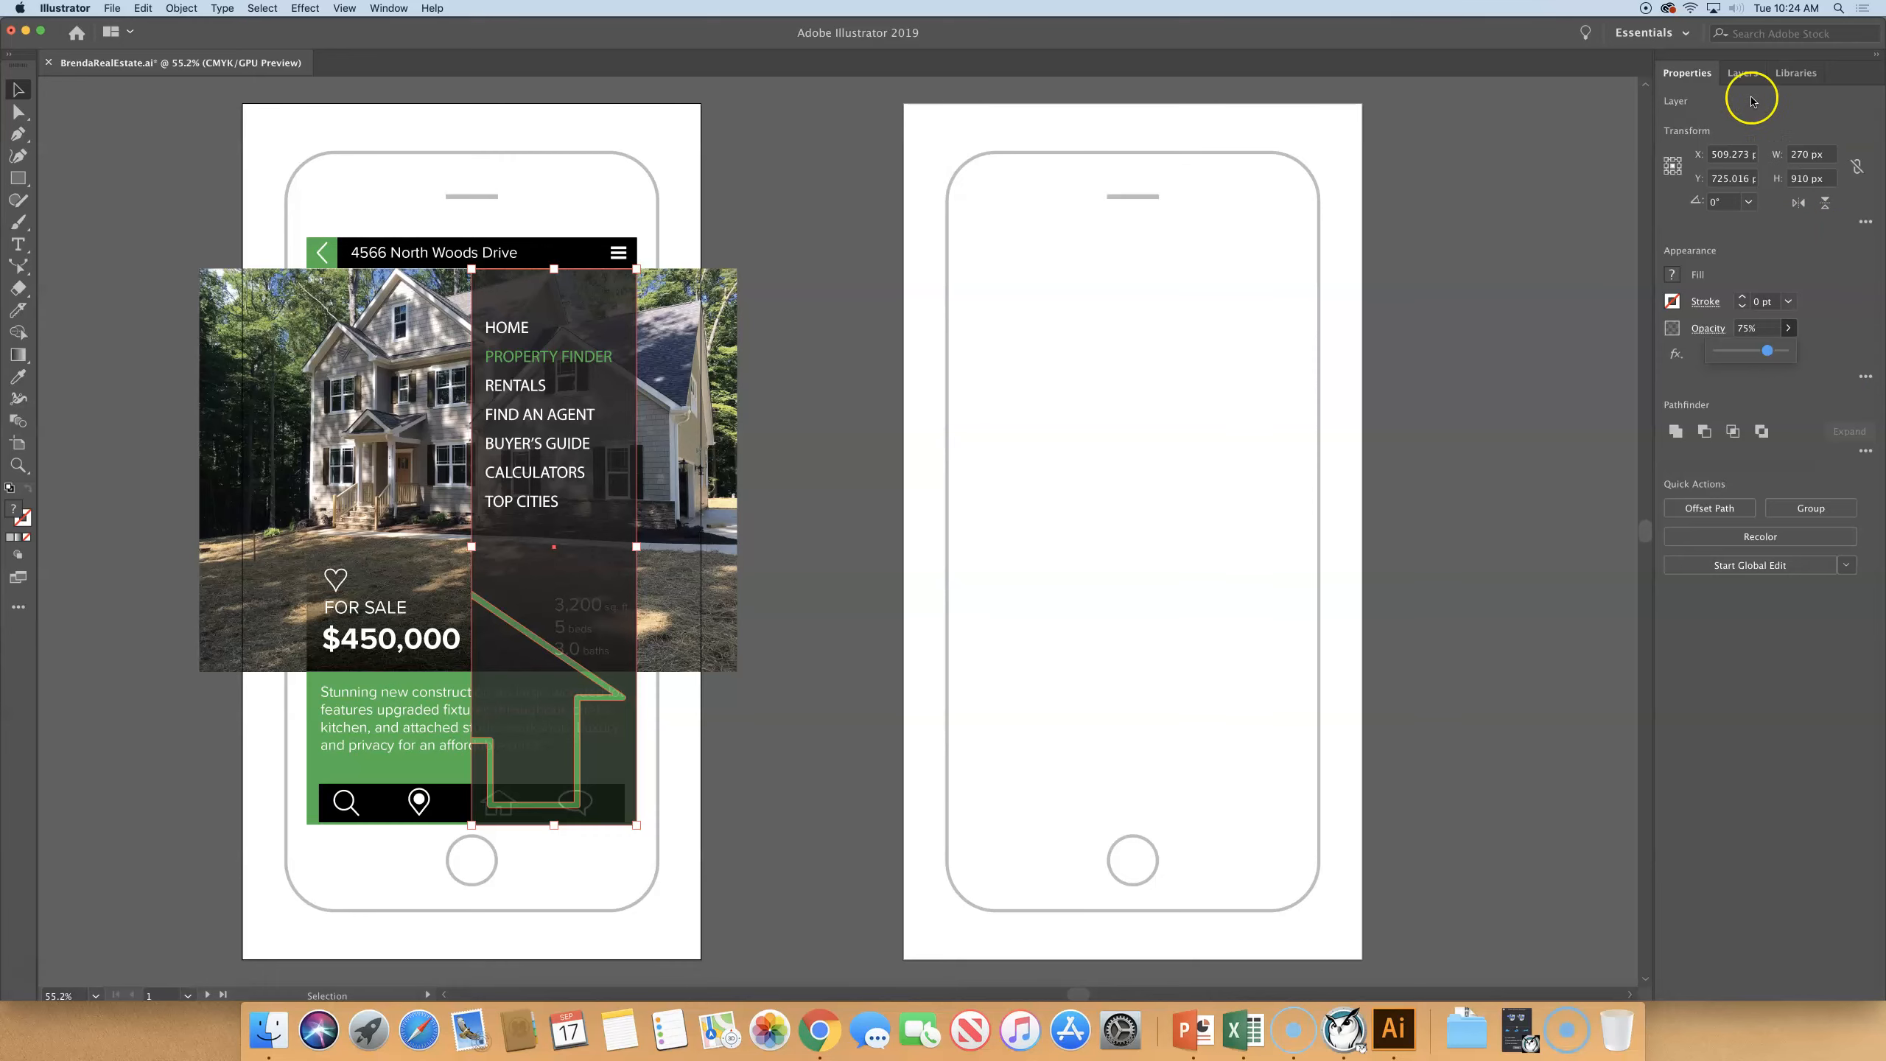
{"action": "left_click", "coordinate": [1741, 73]}
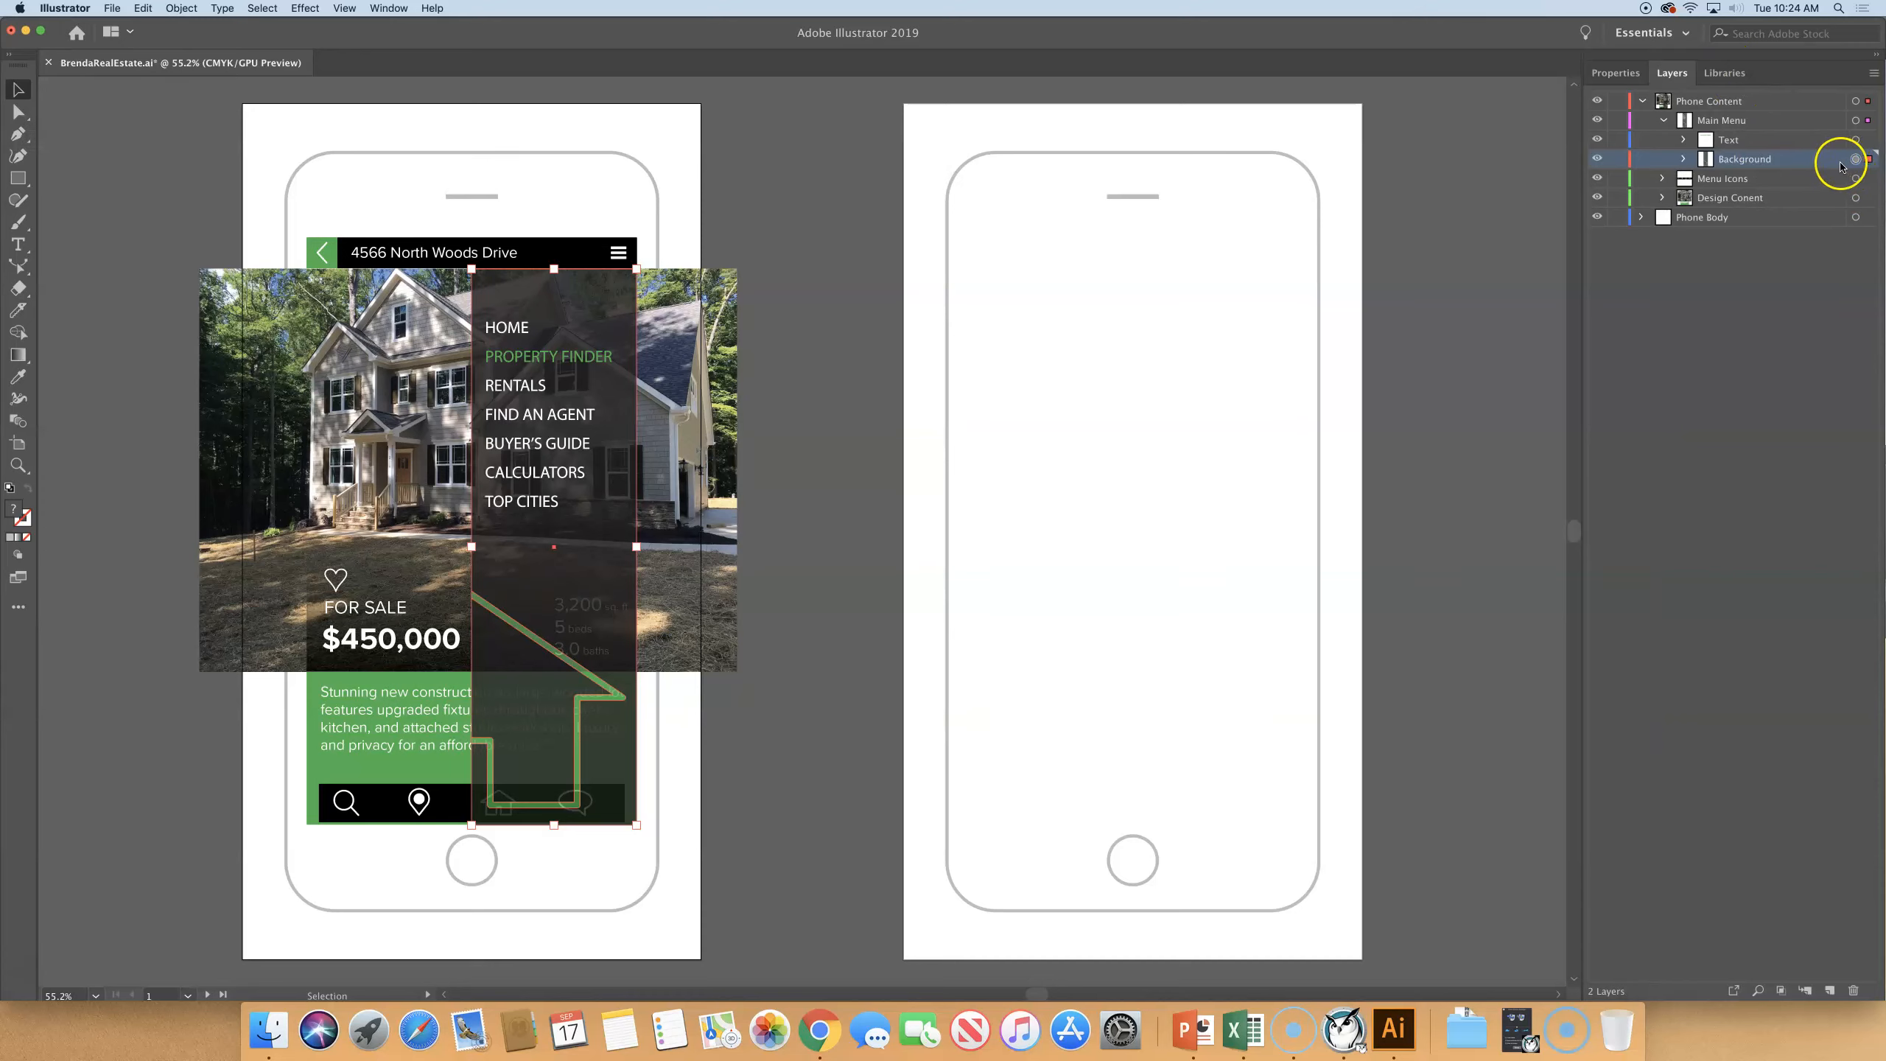
- Deselect the artwork, collapse Phone Content, and highlight the loose path inside the expanded Phone Body layer
{"action": "left_click", "coordinate": [1856, 160]}
{"action": "left_click", "coordinate": [775, 154]}
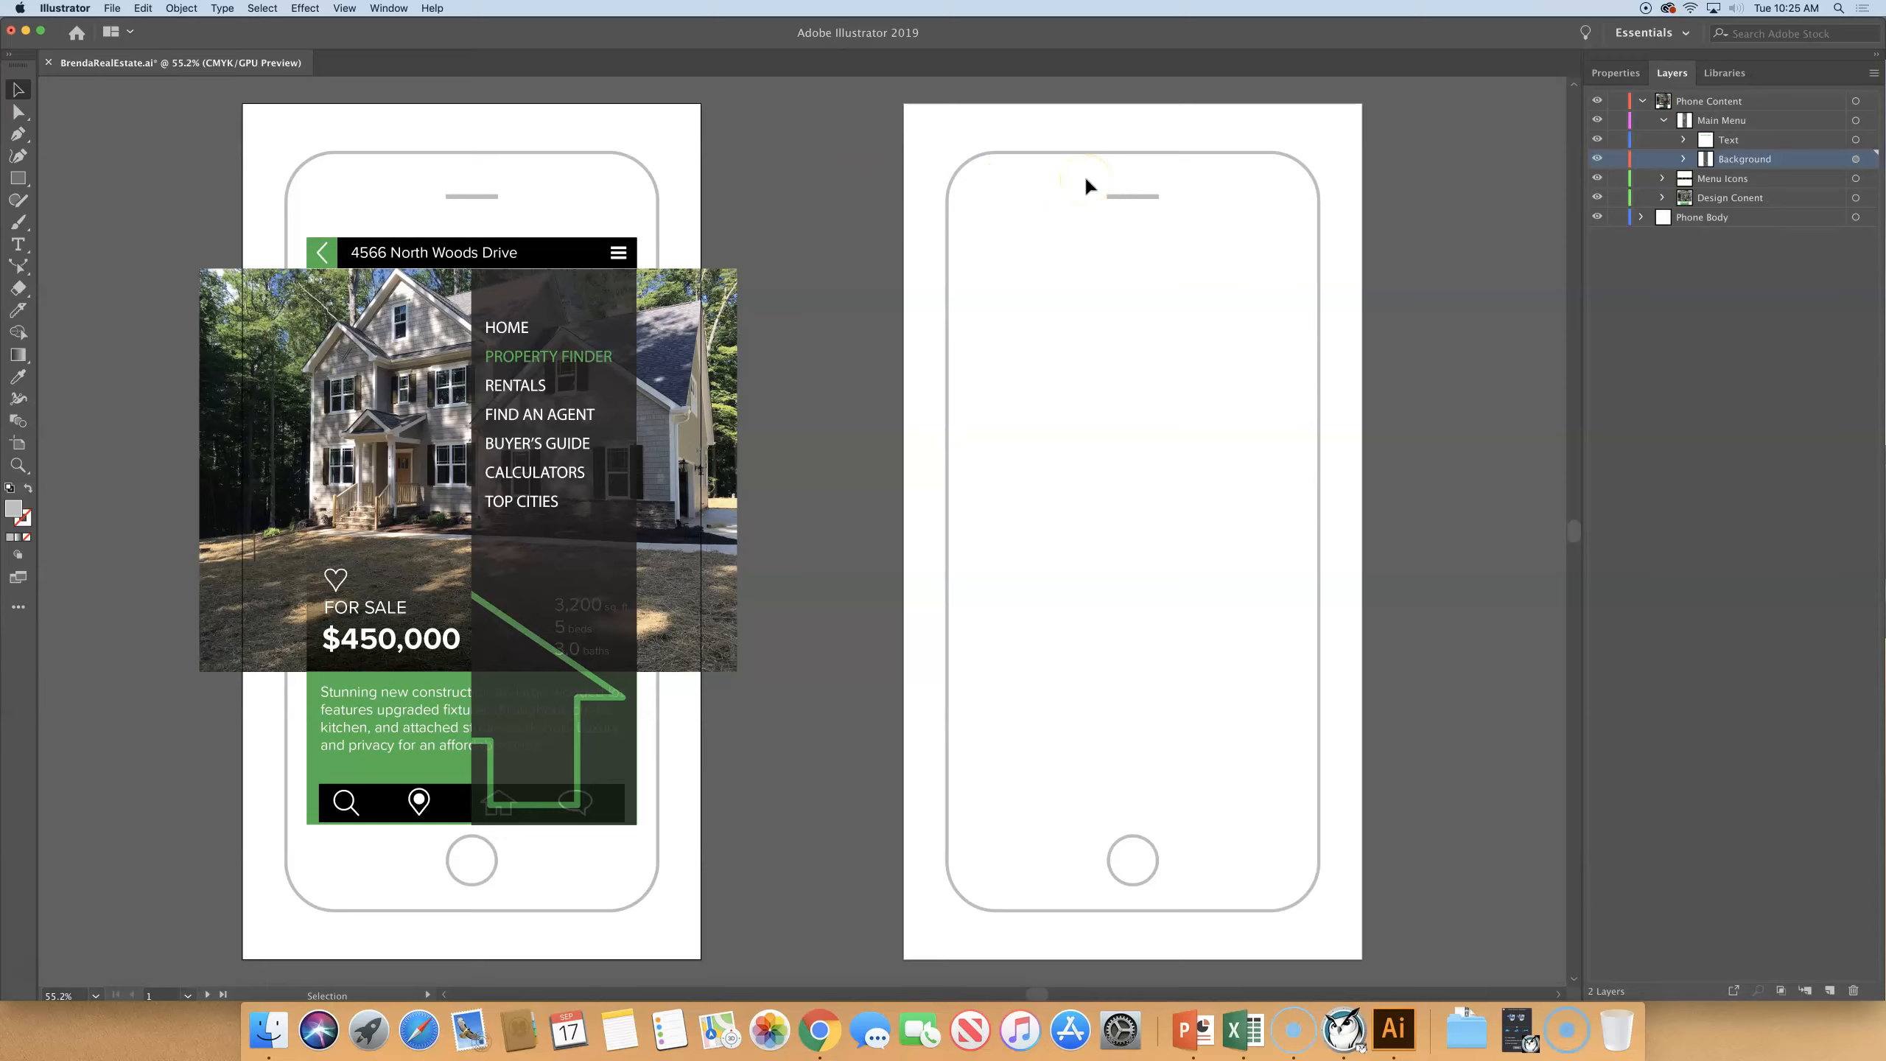
{"action": "scroll", "coordinate": [1085, 179], "scroll_direction": "left", "scroll_amount": 1}
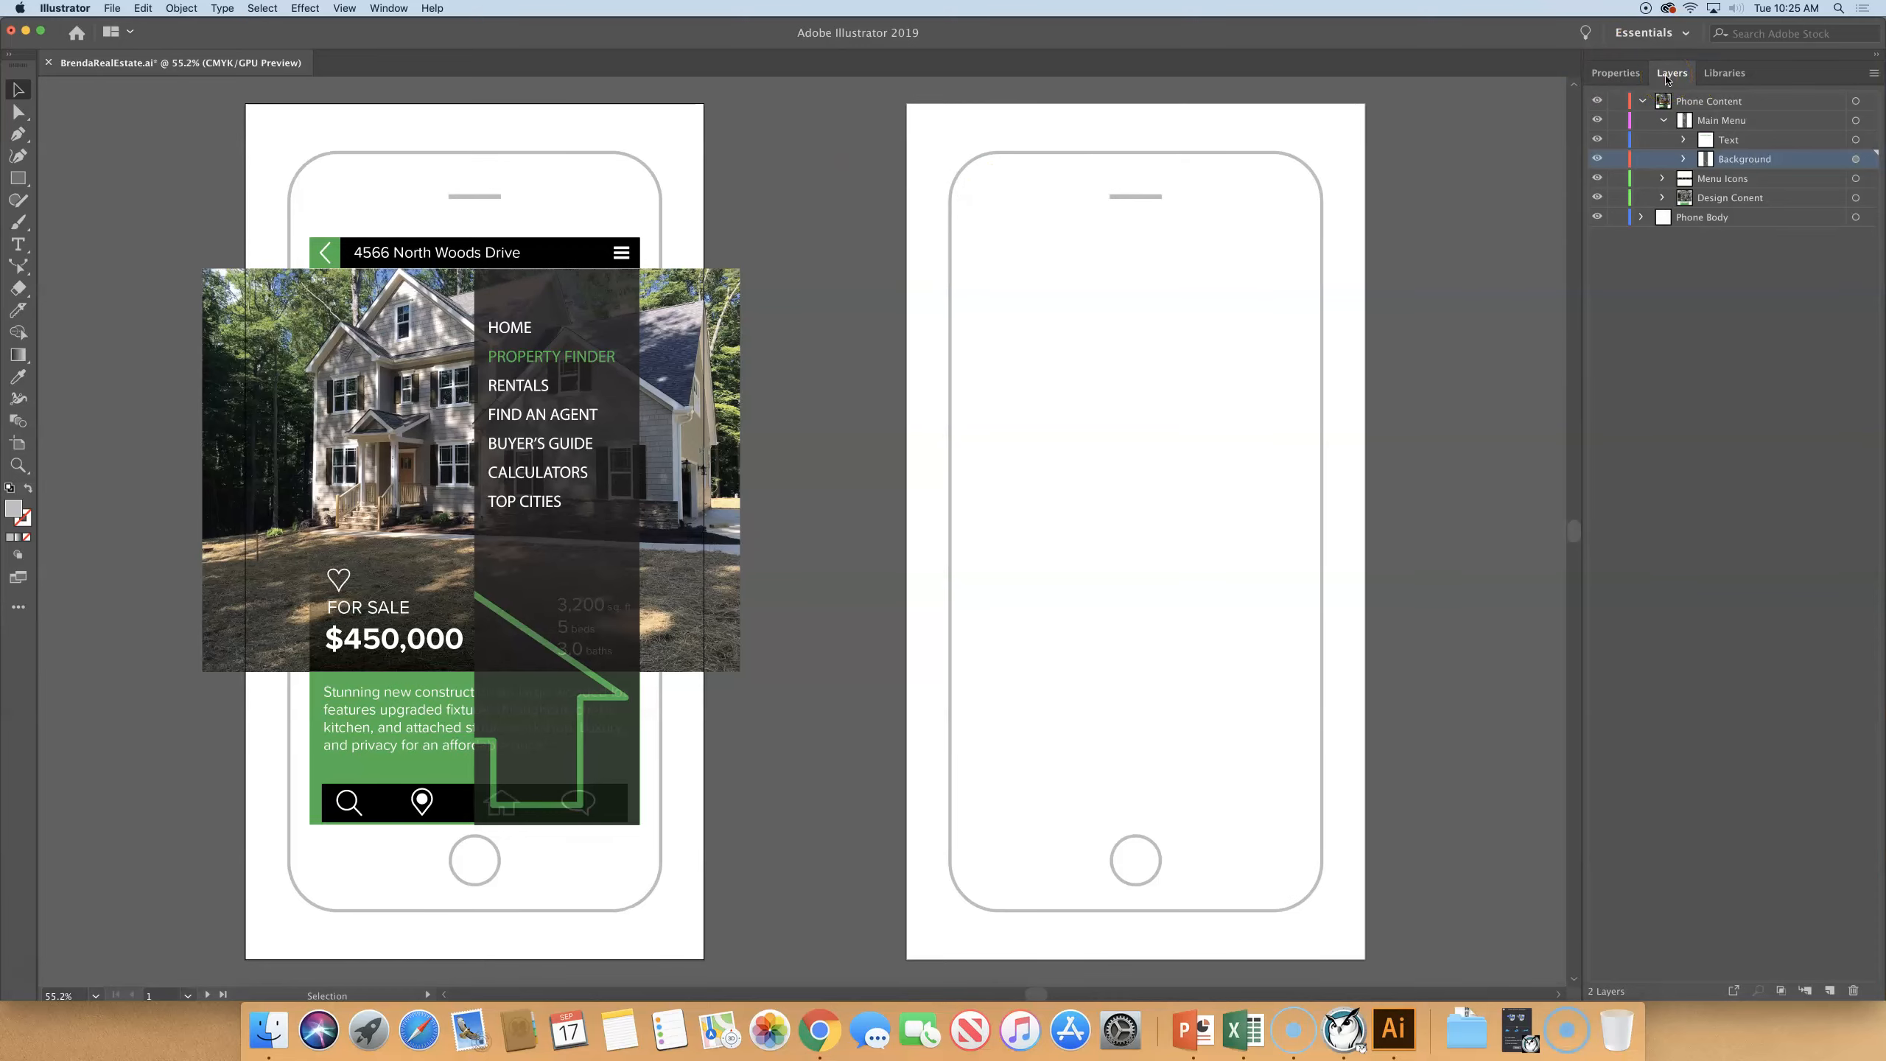
{"action": "left_click", "coordinate": [1641, 218]}
{"action": "left_click", "coordinate": [1642, 101]}
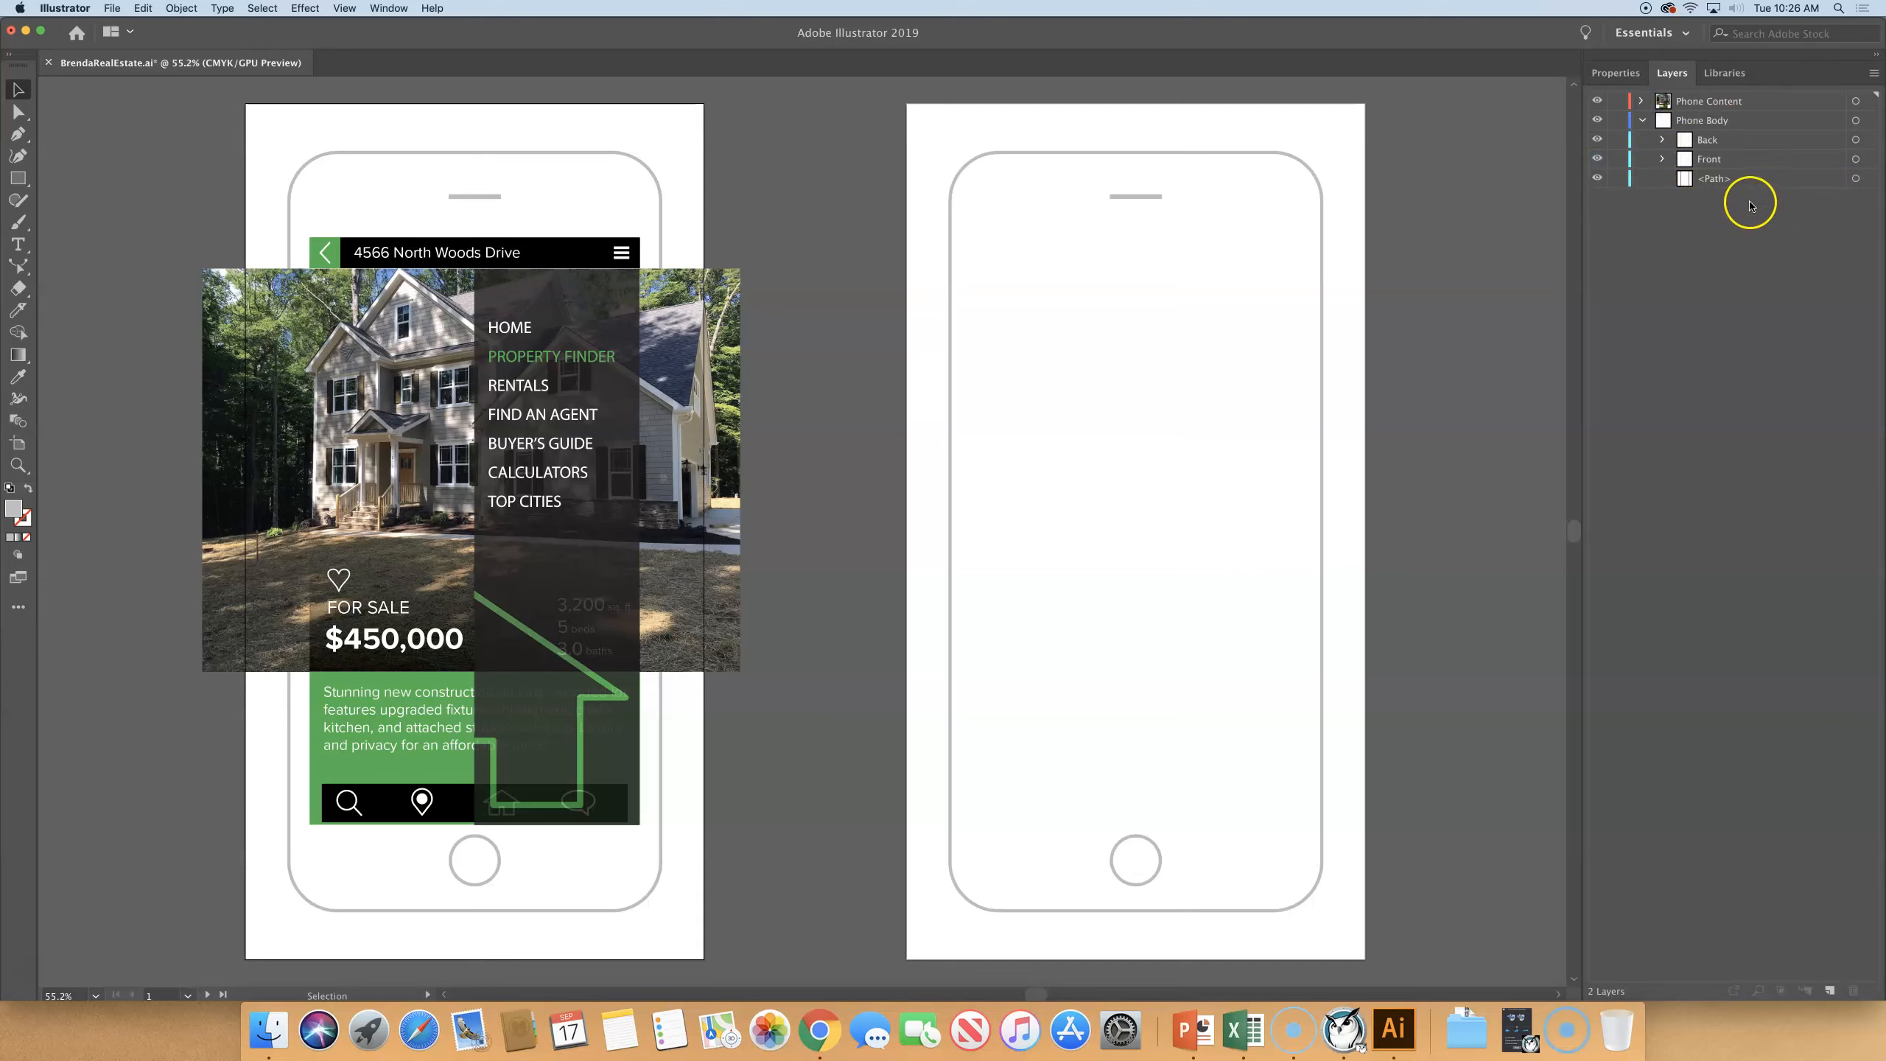
{"action": "left_click", "coordinate": [1733, 180]}
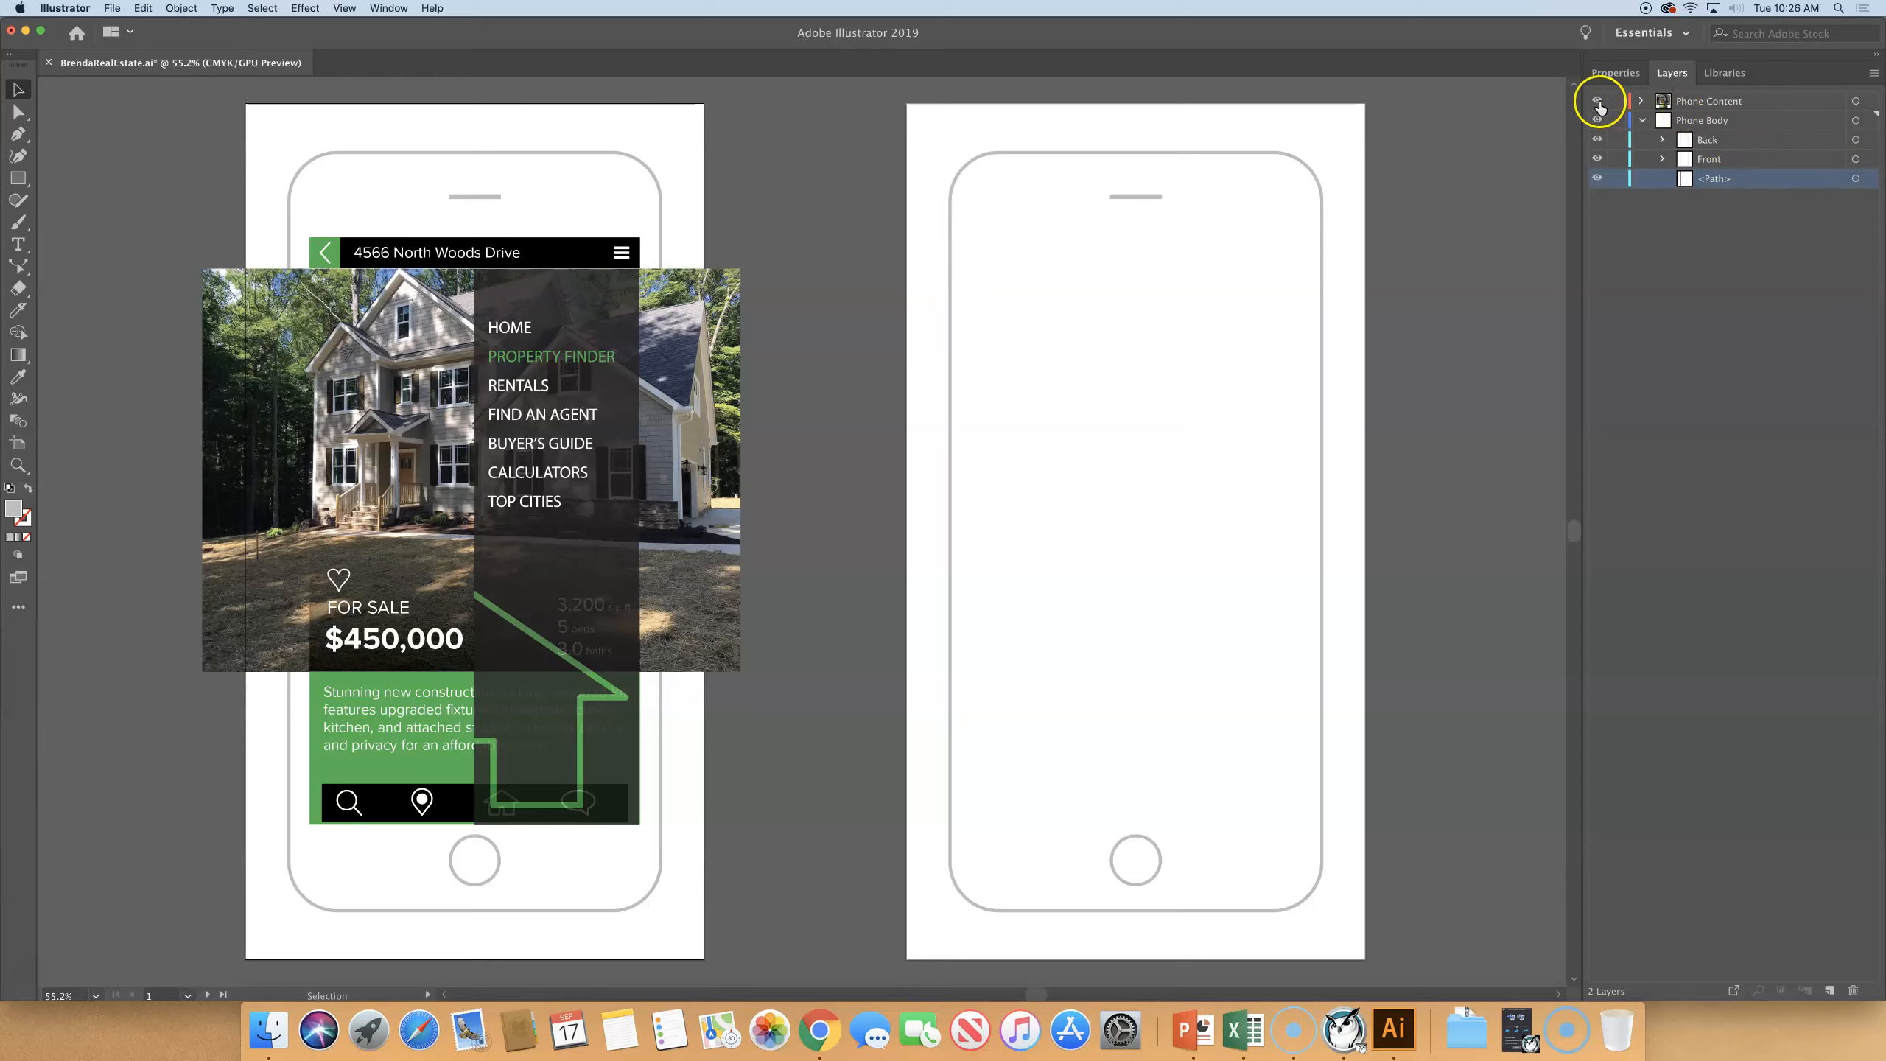
- Temporarily hide Phone Content and the Back and Front sublayers to check the loose path, restoring their visibility
{"action": "left_click", "coordinate": [1599, 105]}
{"action": "left_click", "coordinate": [1596, 139]}
{"action": "left_click", "coordinate": [1596, 158]}
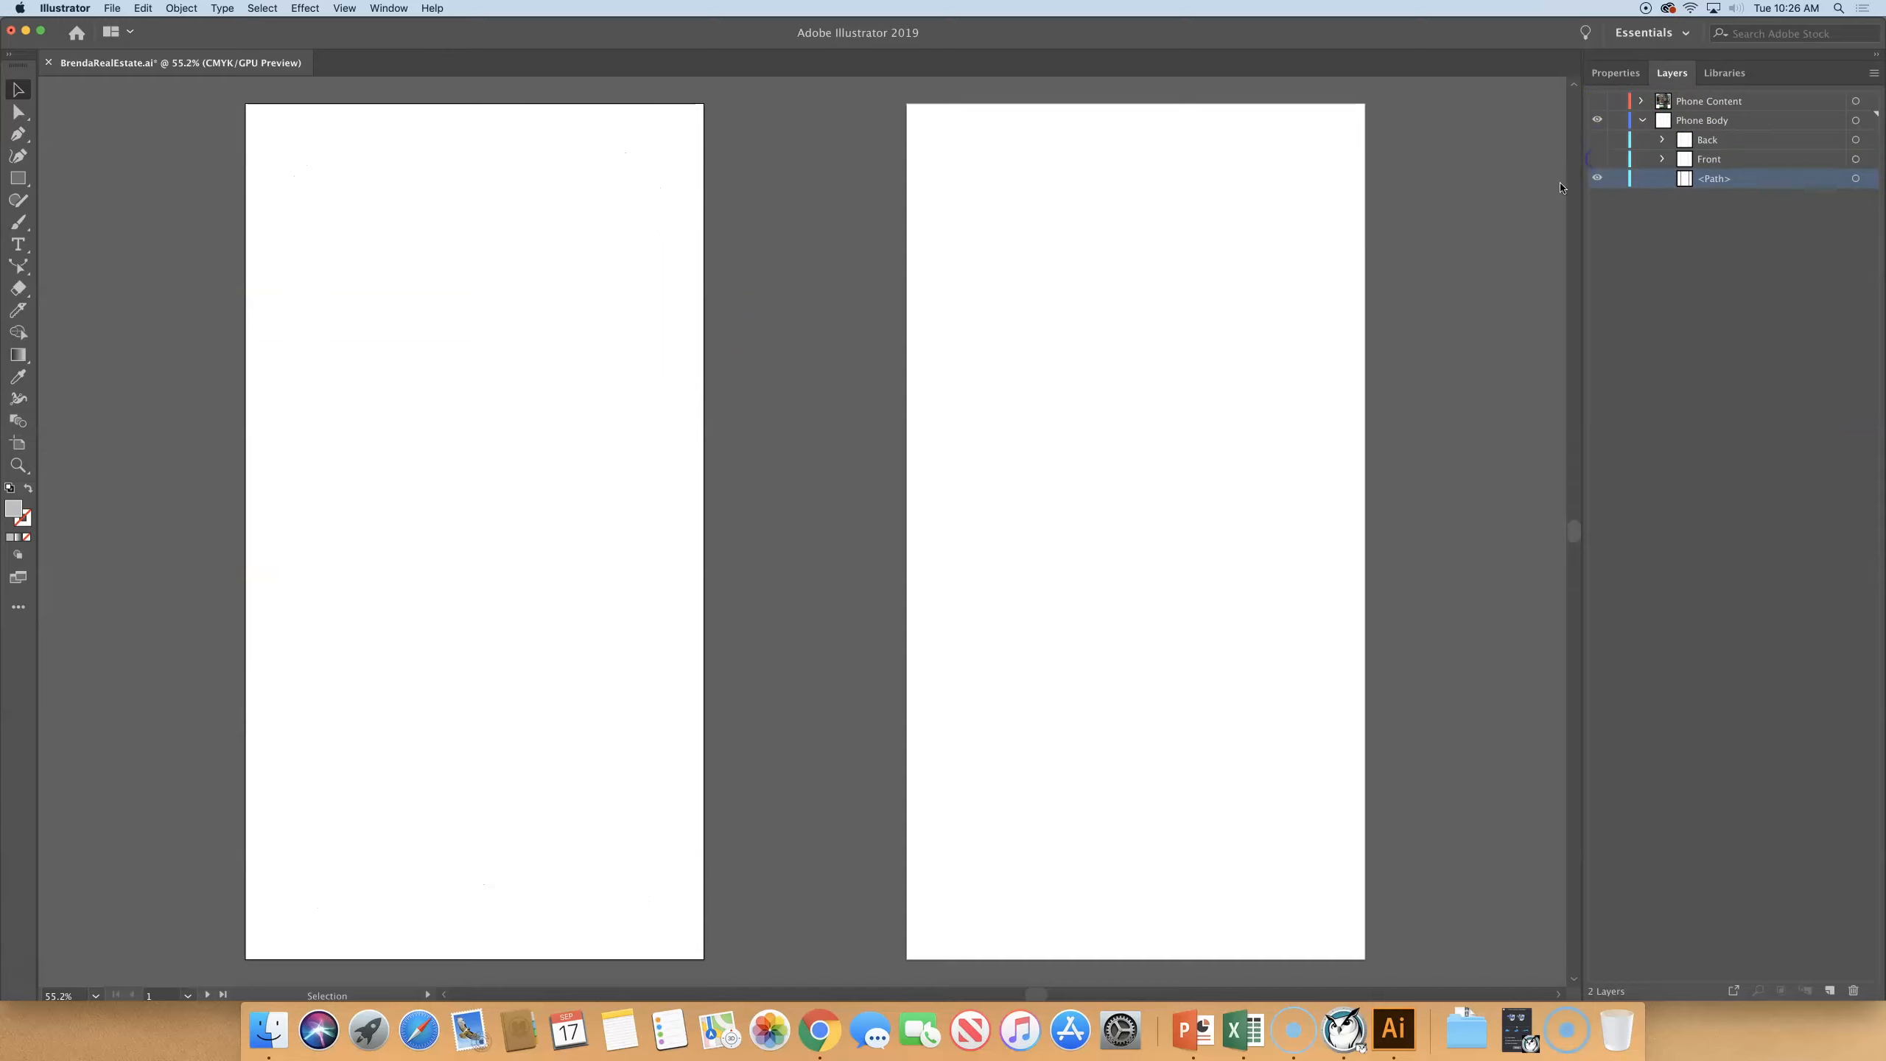
{"action": "left_click", "coordinate": [1596, 159]}
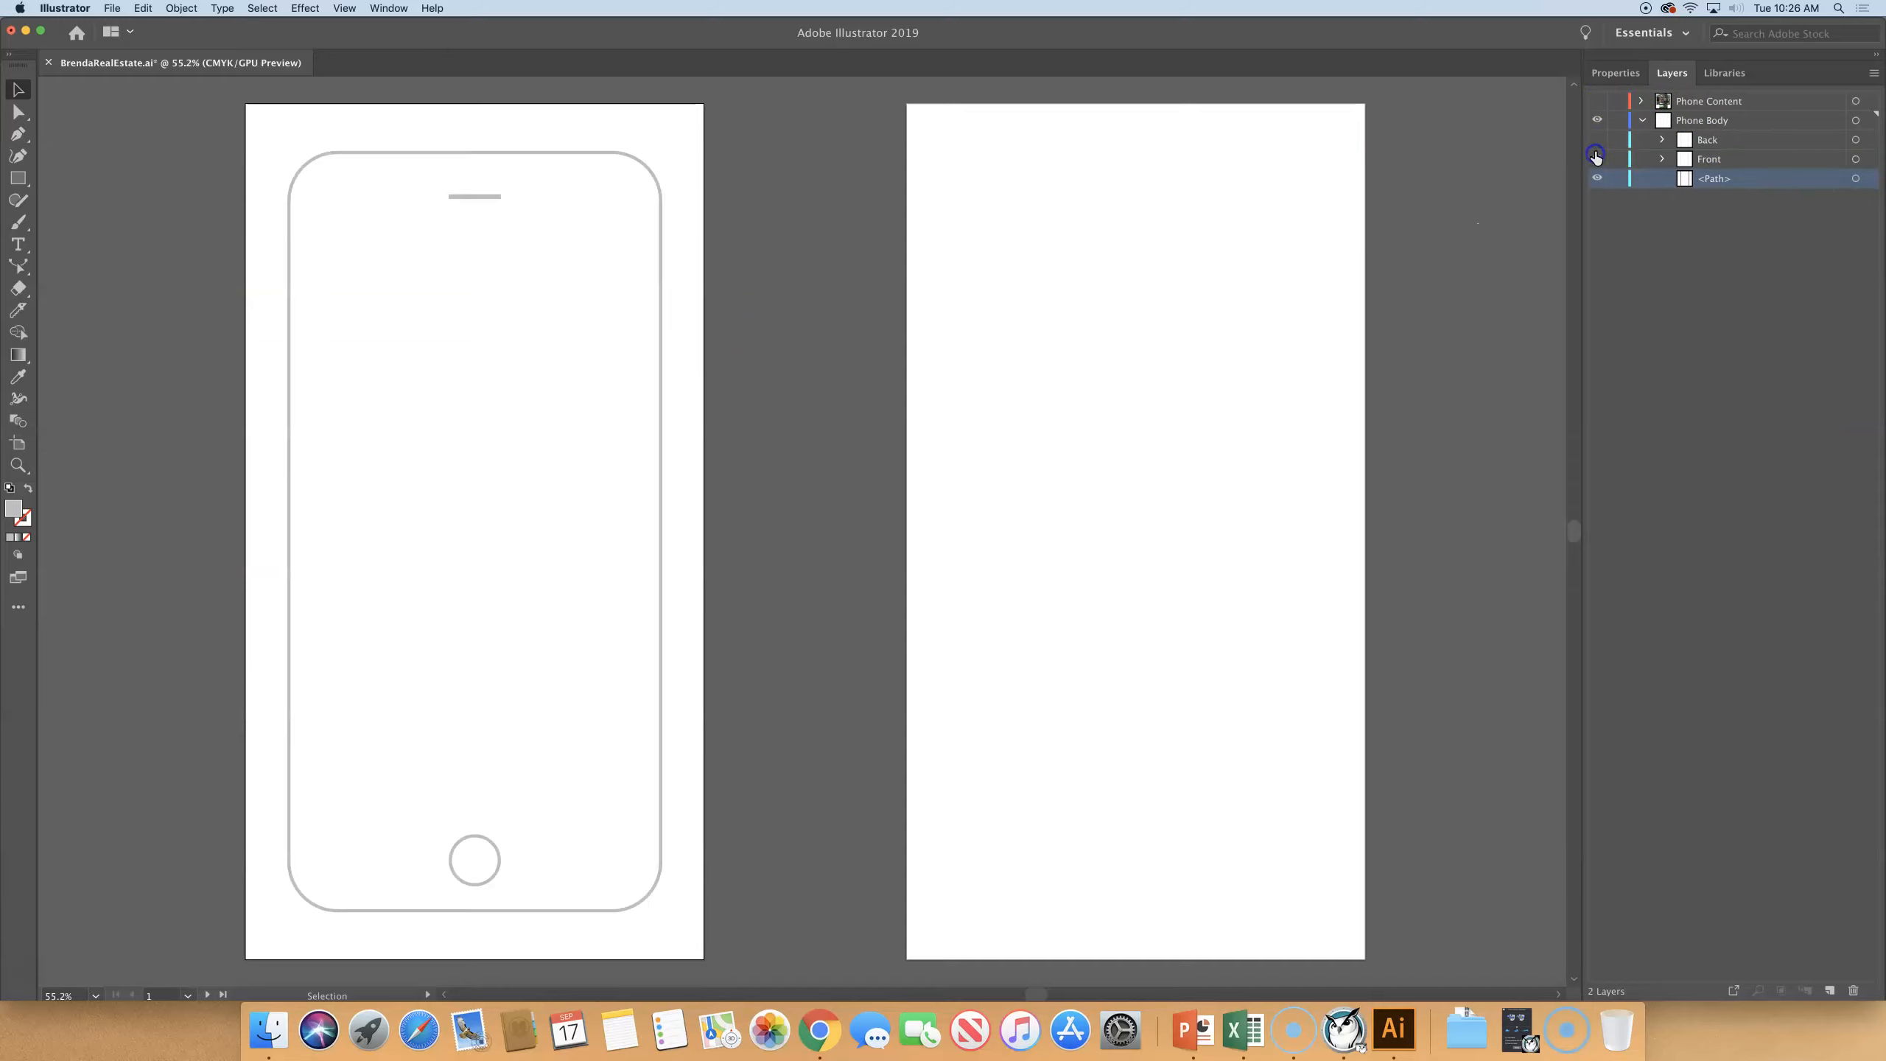
{"action": "left_click", "coordinate": [1597, 140]}
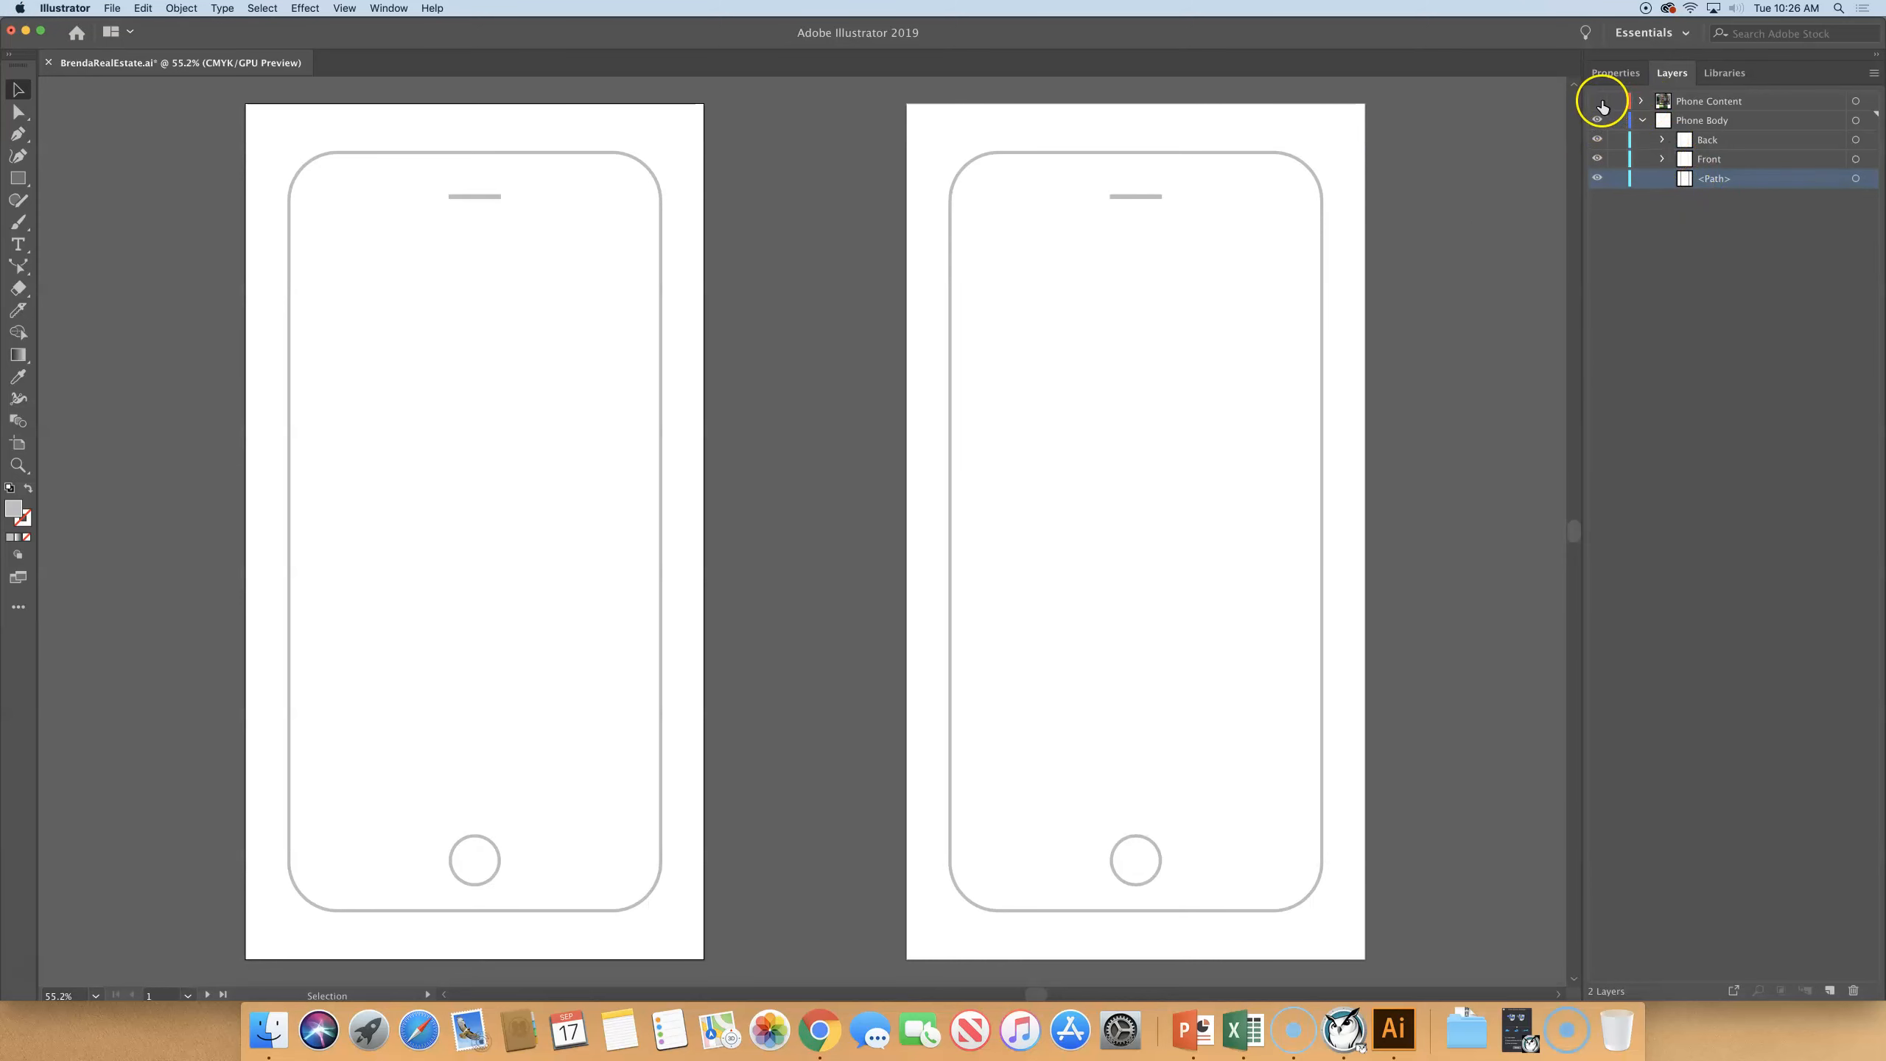
{"action": "left_click", "coordinate": [1601, 103]}
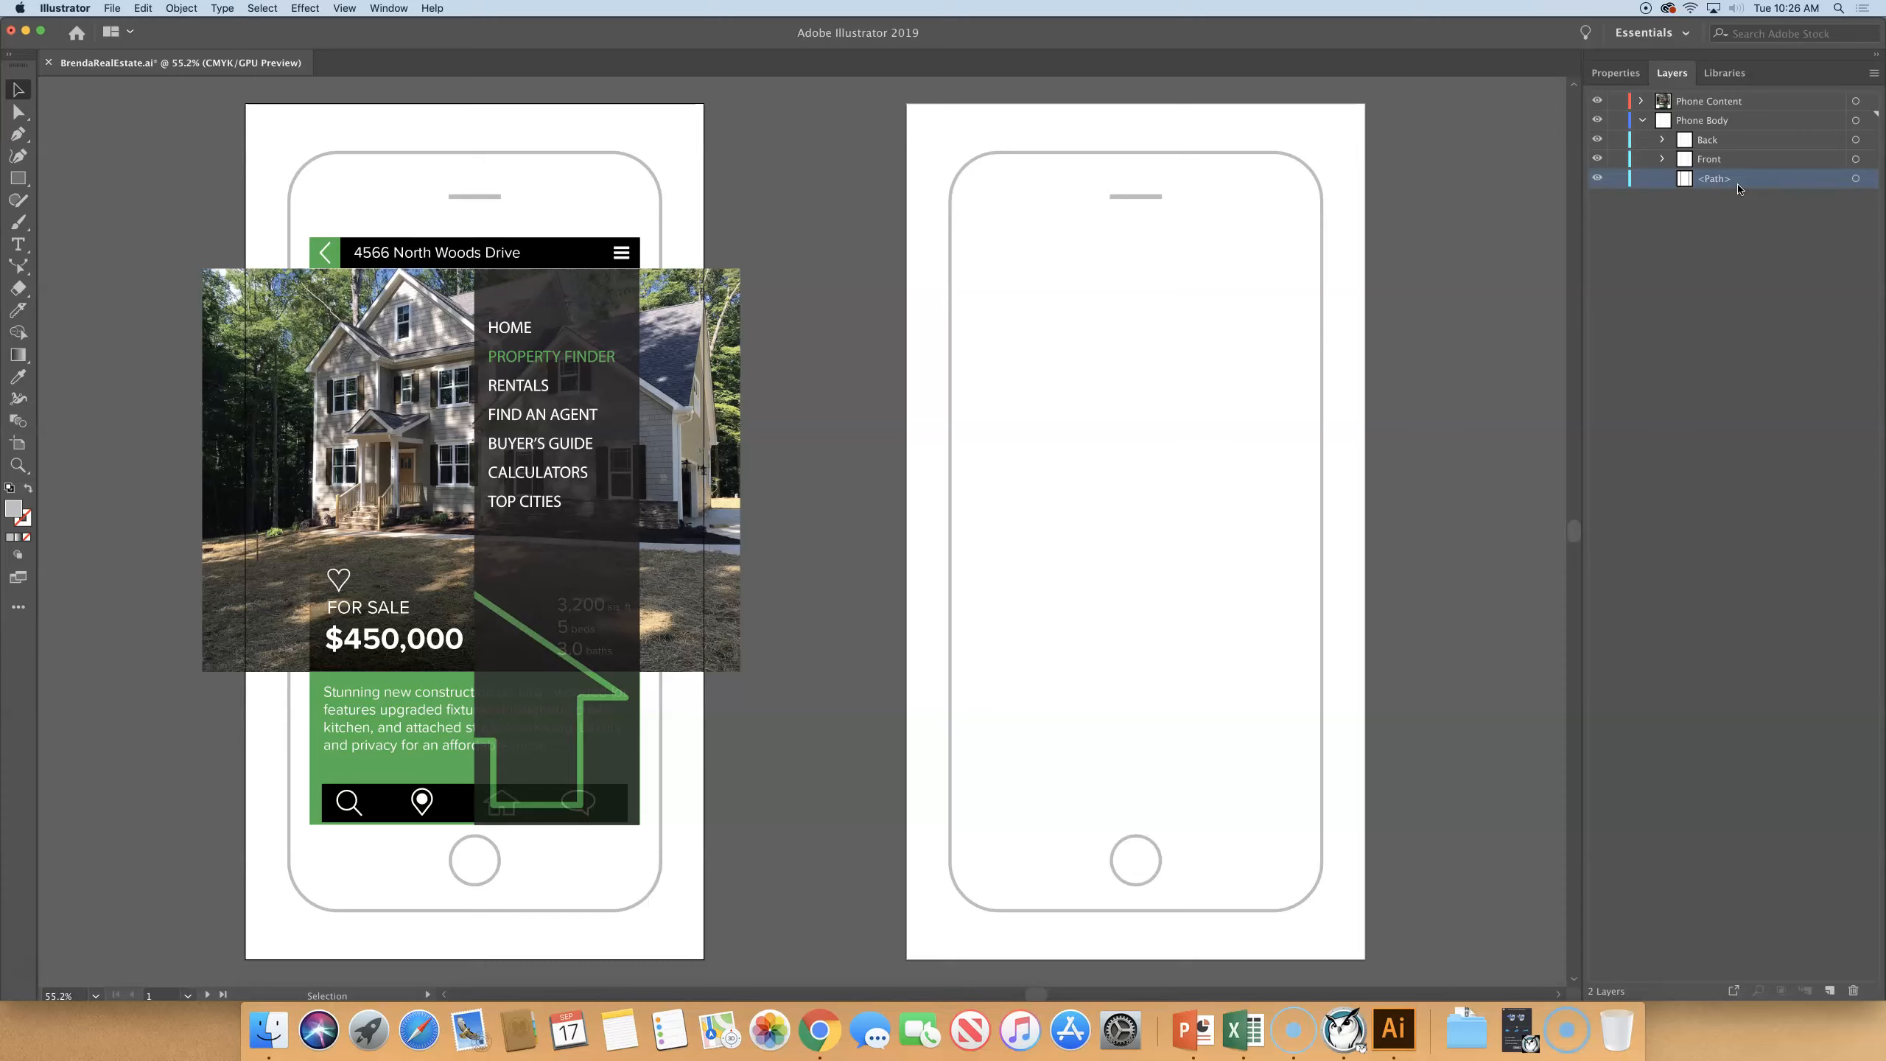
- Move the loose path from Phone Body into Phone Content, leaving Phone Body collapsed and Phone Content expanded
{"action": "left_click_drag", "start_coordinate": [1734, 178], "coordinate": [1736, 102]}
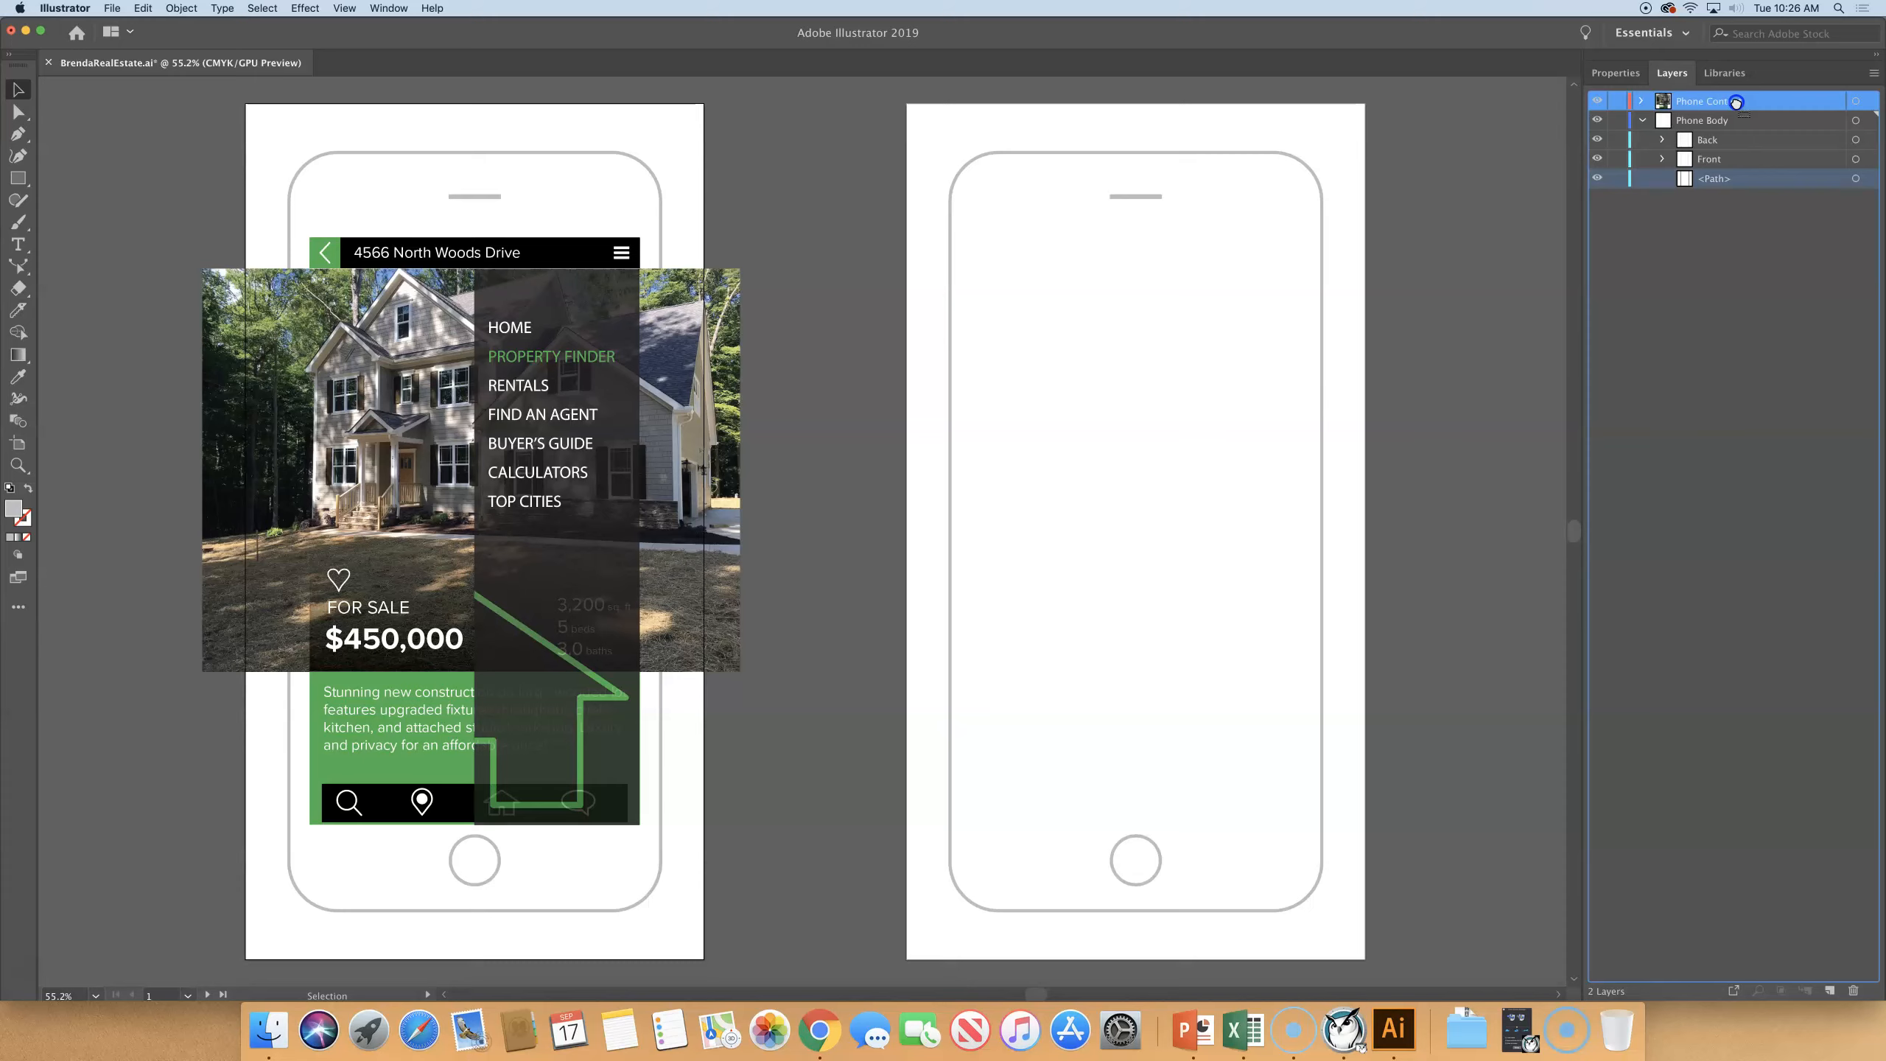
{"action": "left_click_drag", "start_coordinate": [1736, 101], "coordinate": [1736, 102]}
{"action": "left_click", "coordinate": [1642, 120]}
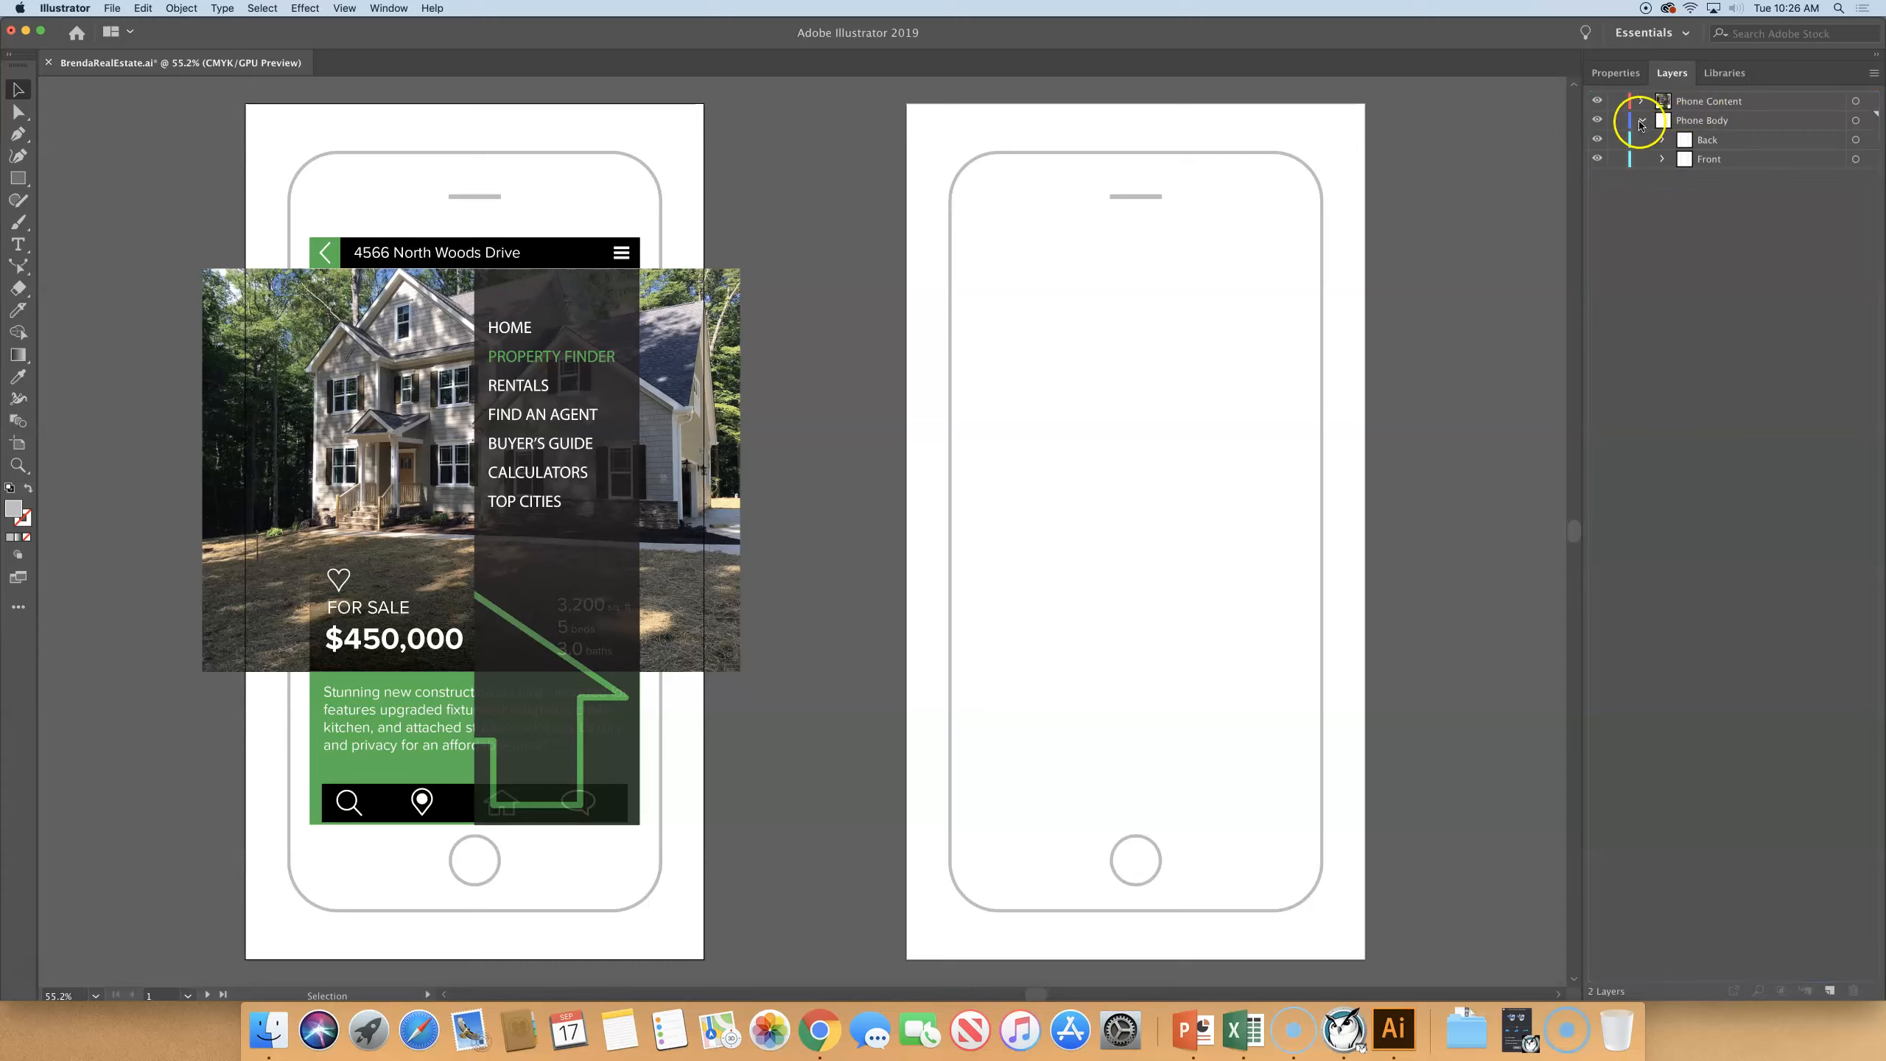
{"action": "left_click", "coordinate": [1708, 136]}
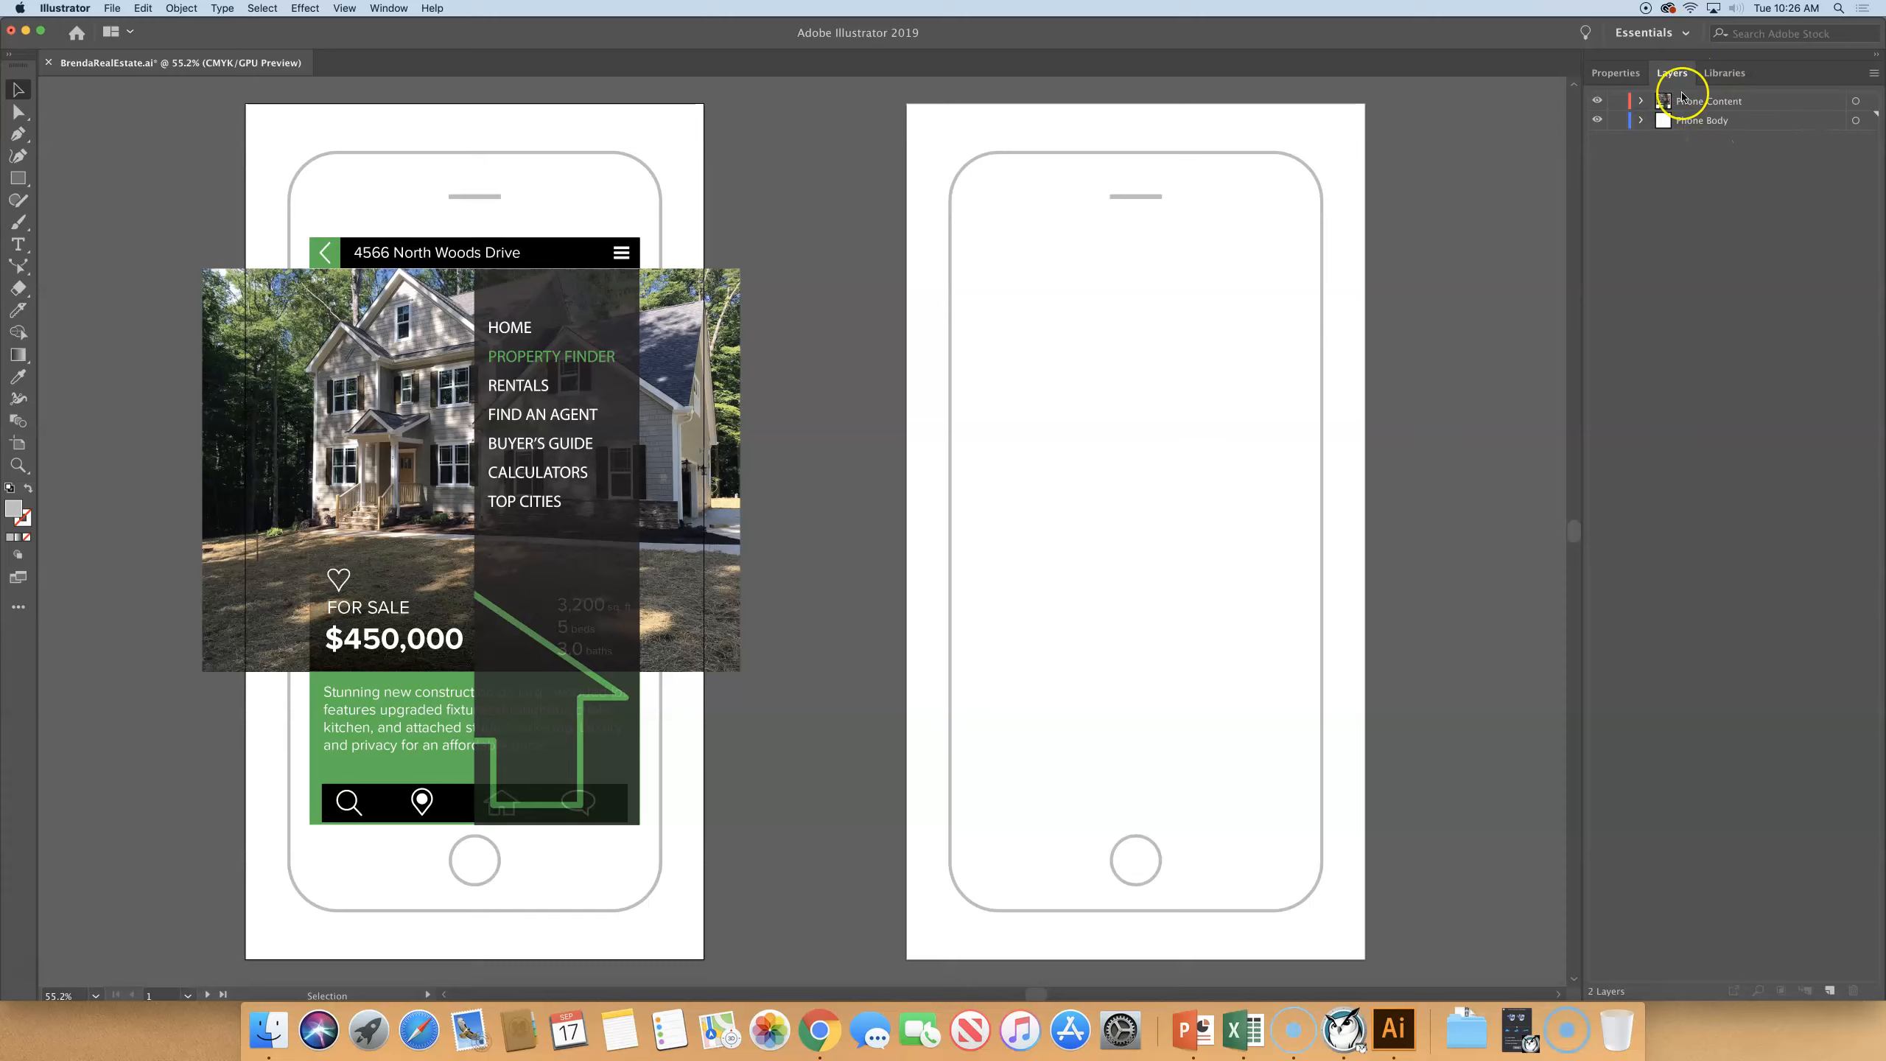
{"action": "left_click", "coordinate": [1641, 101]}
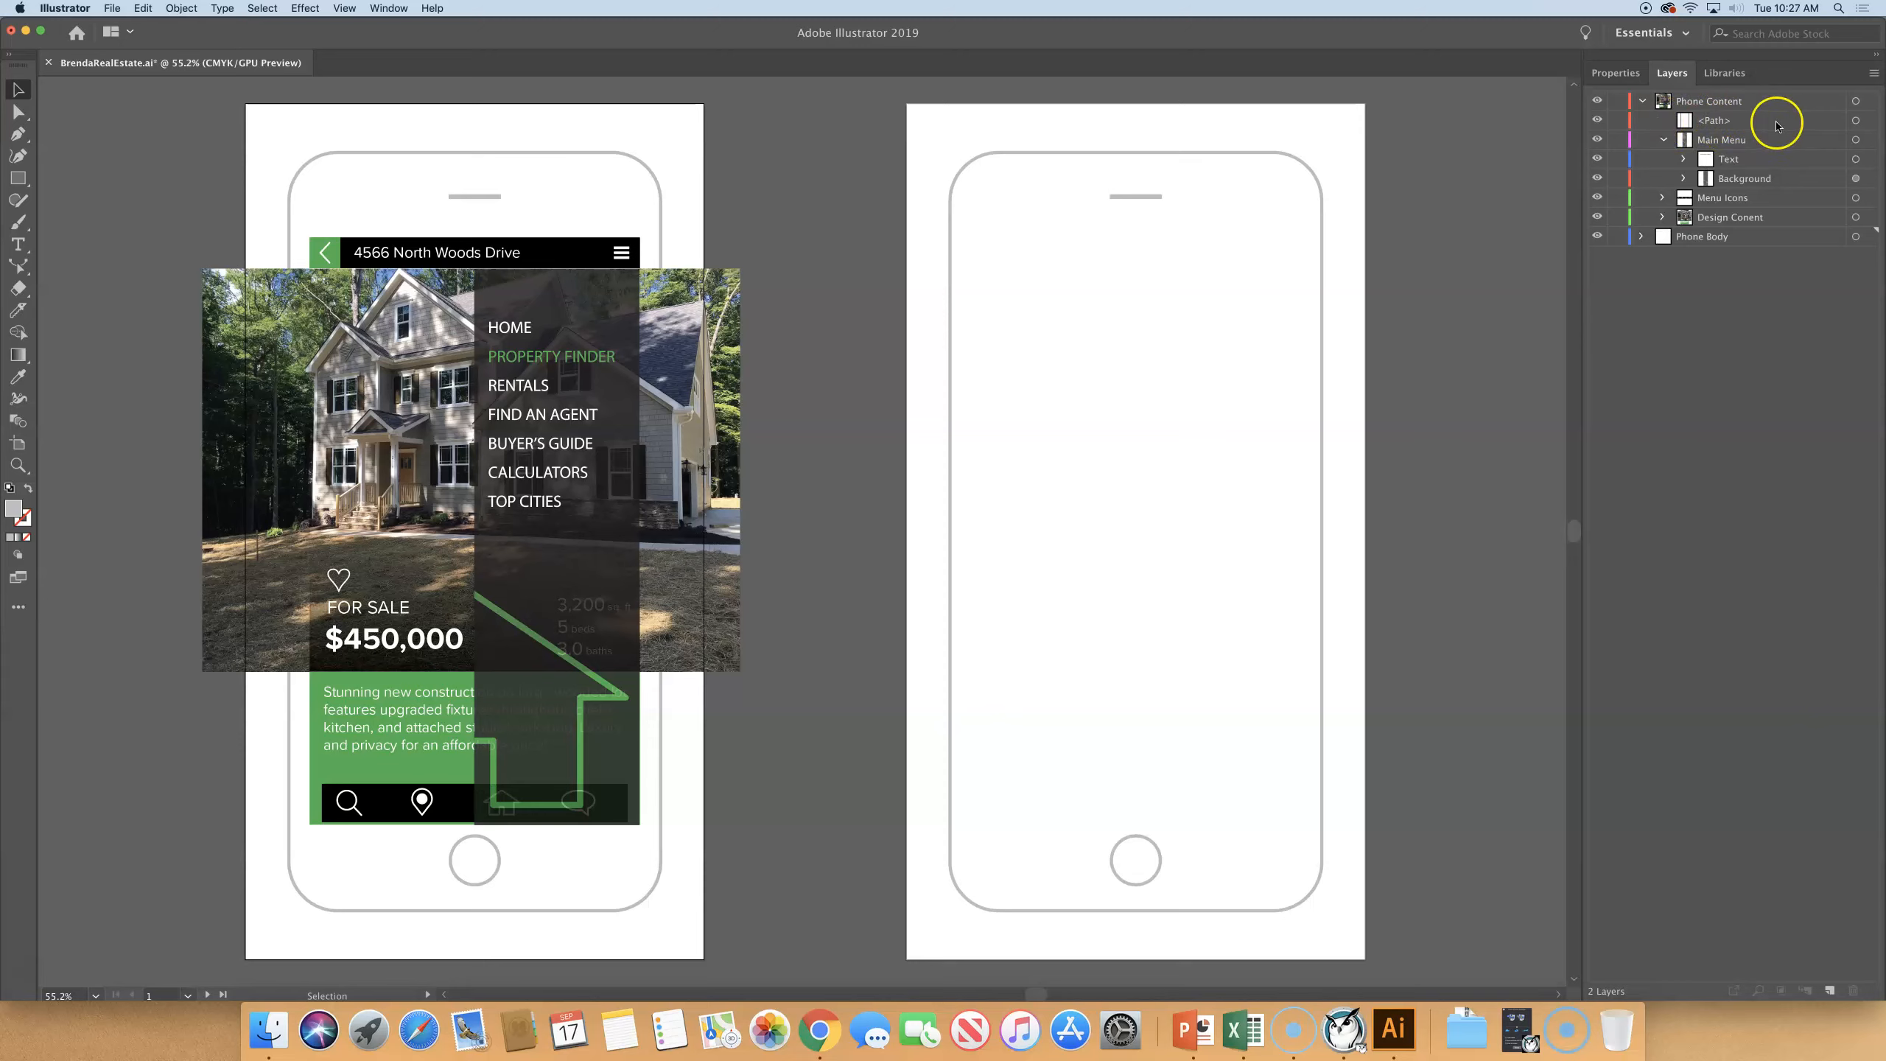
- Check the path's outline on the first phone's screen, deselect it, and make a clipping mask on the Phone Content layer
{"action": "left_click", "coordinate": [1716, 122]}
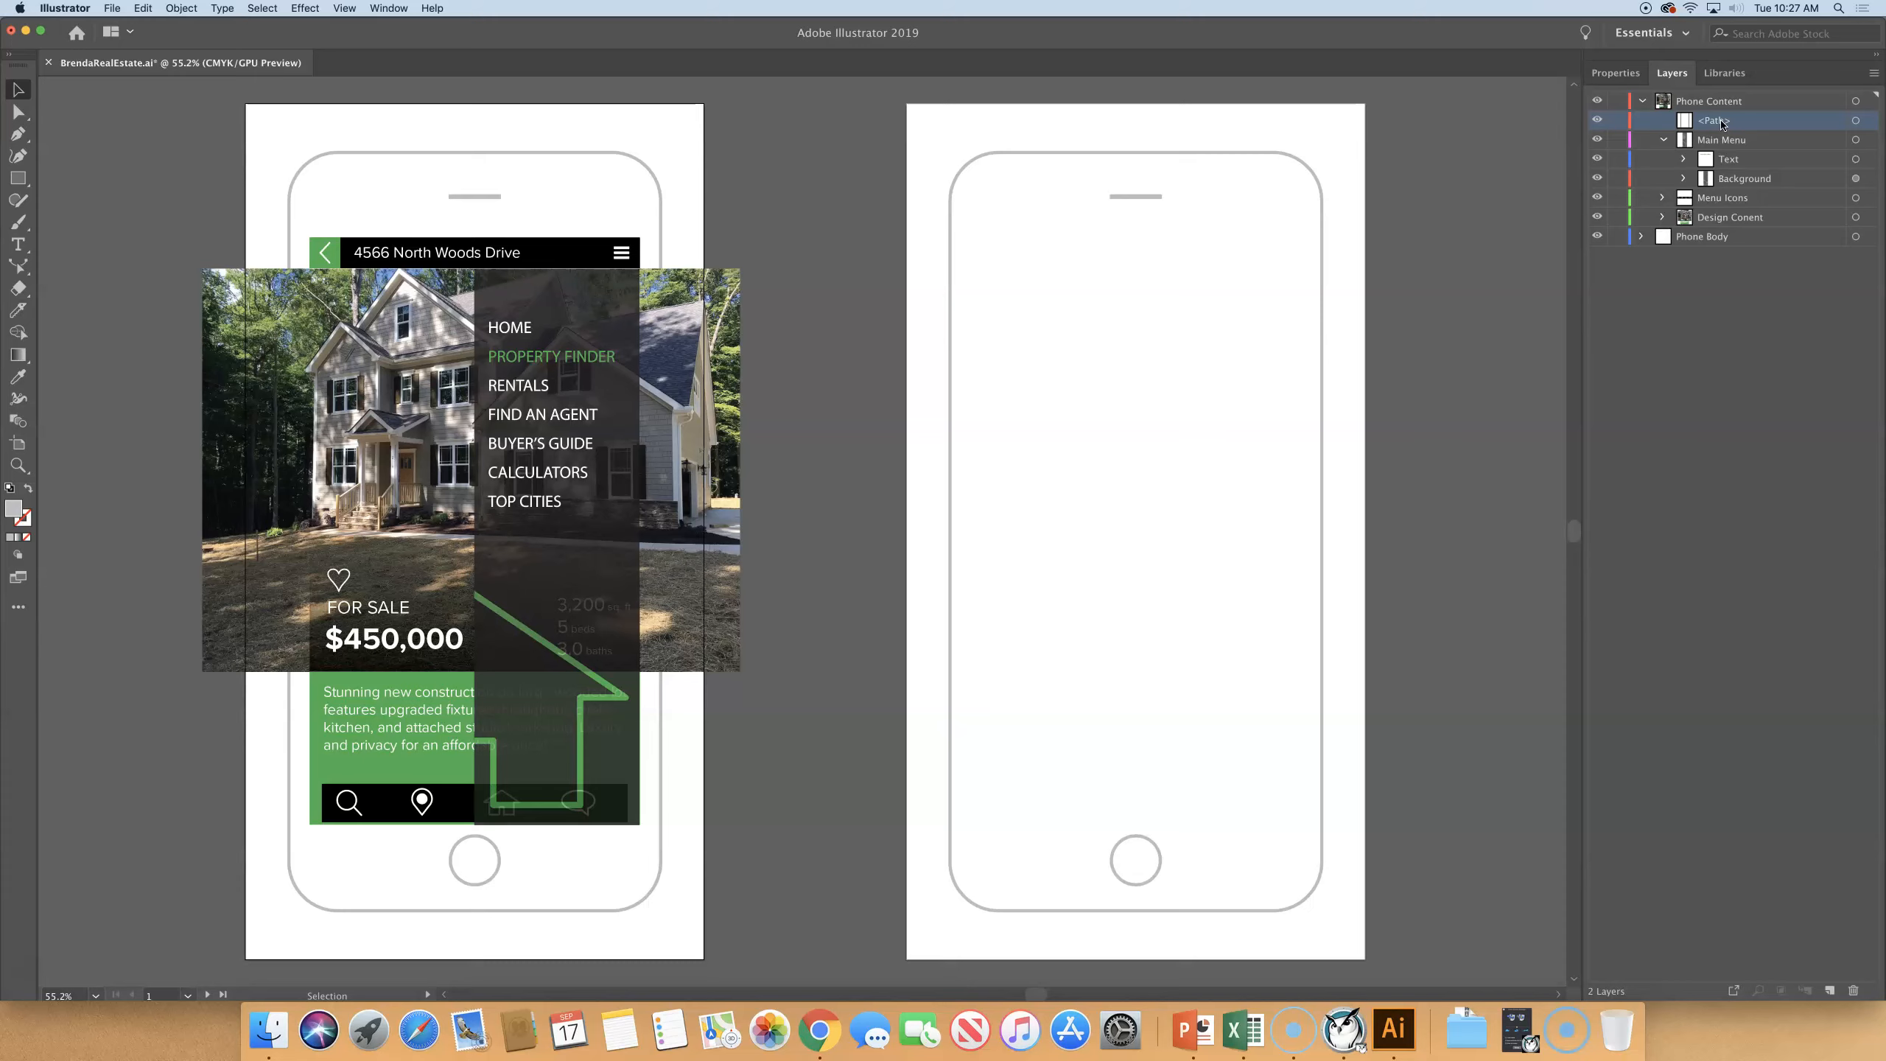
{"action": "left_click", "coordinate": [1682, 123]}
{"action": "left_click", "coordinate": [1695, 122]}
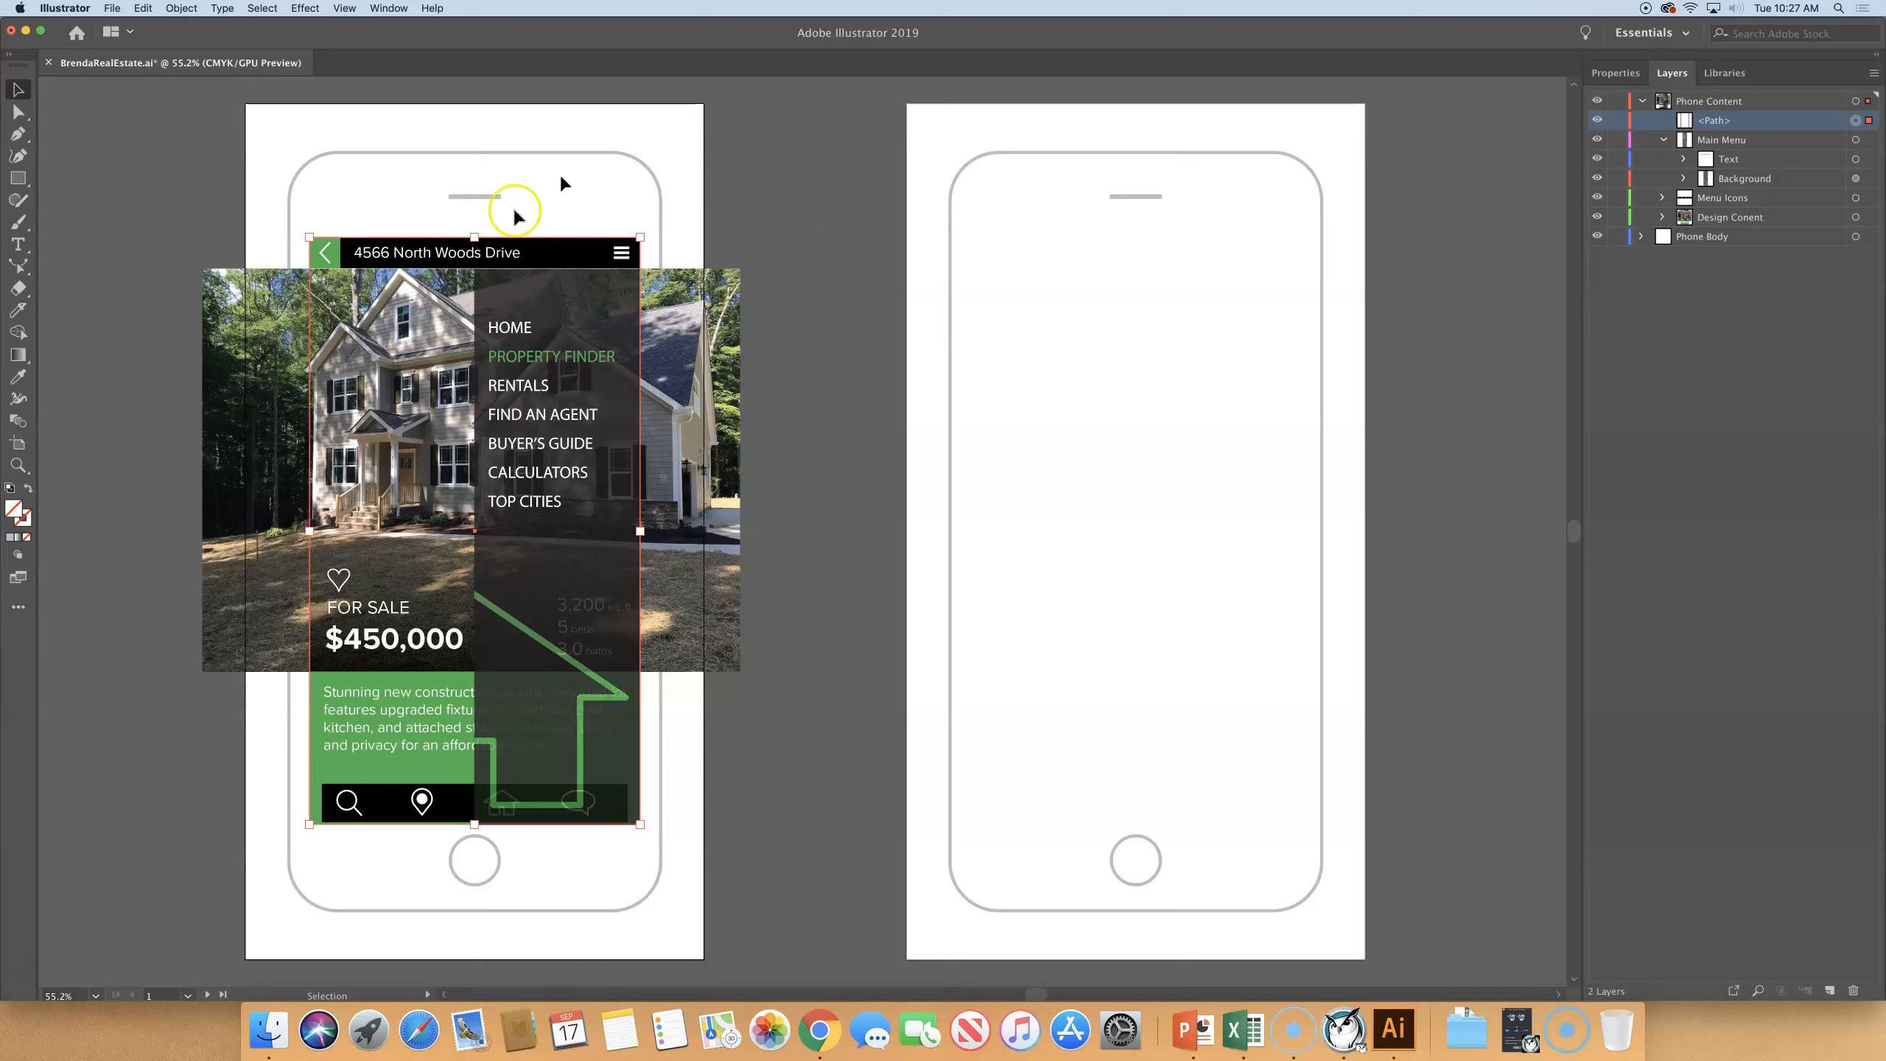
{"action": "left_click", "coordinate": [773, 170]}
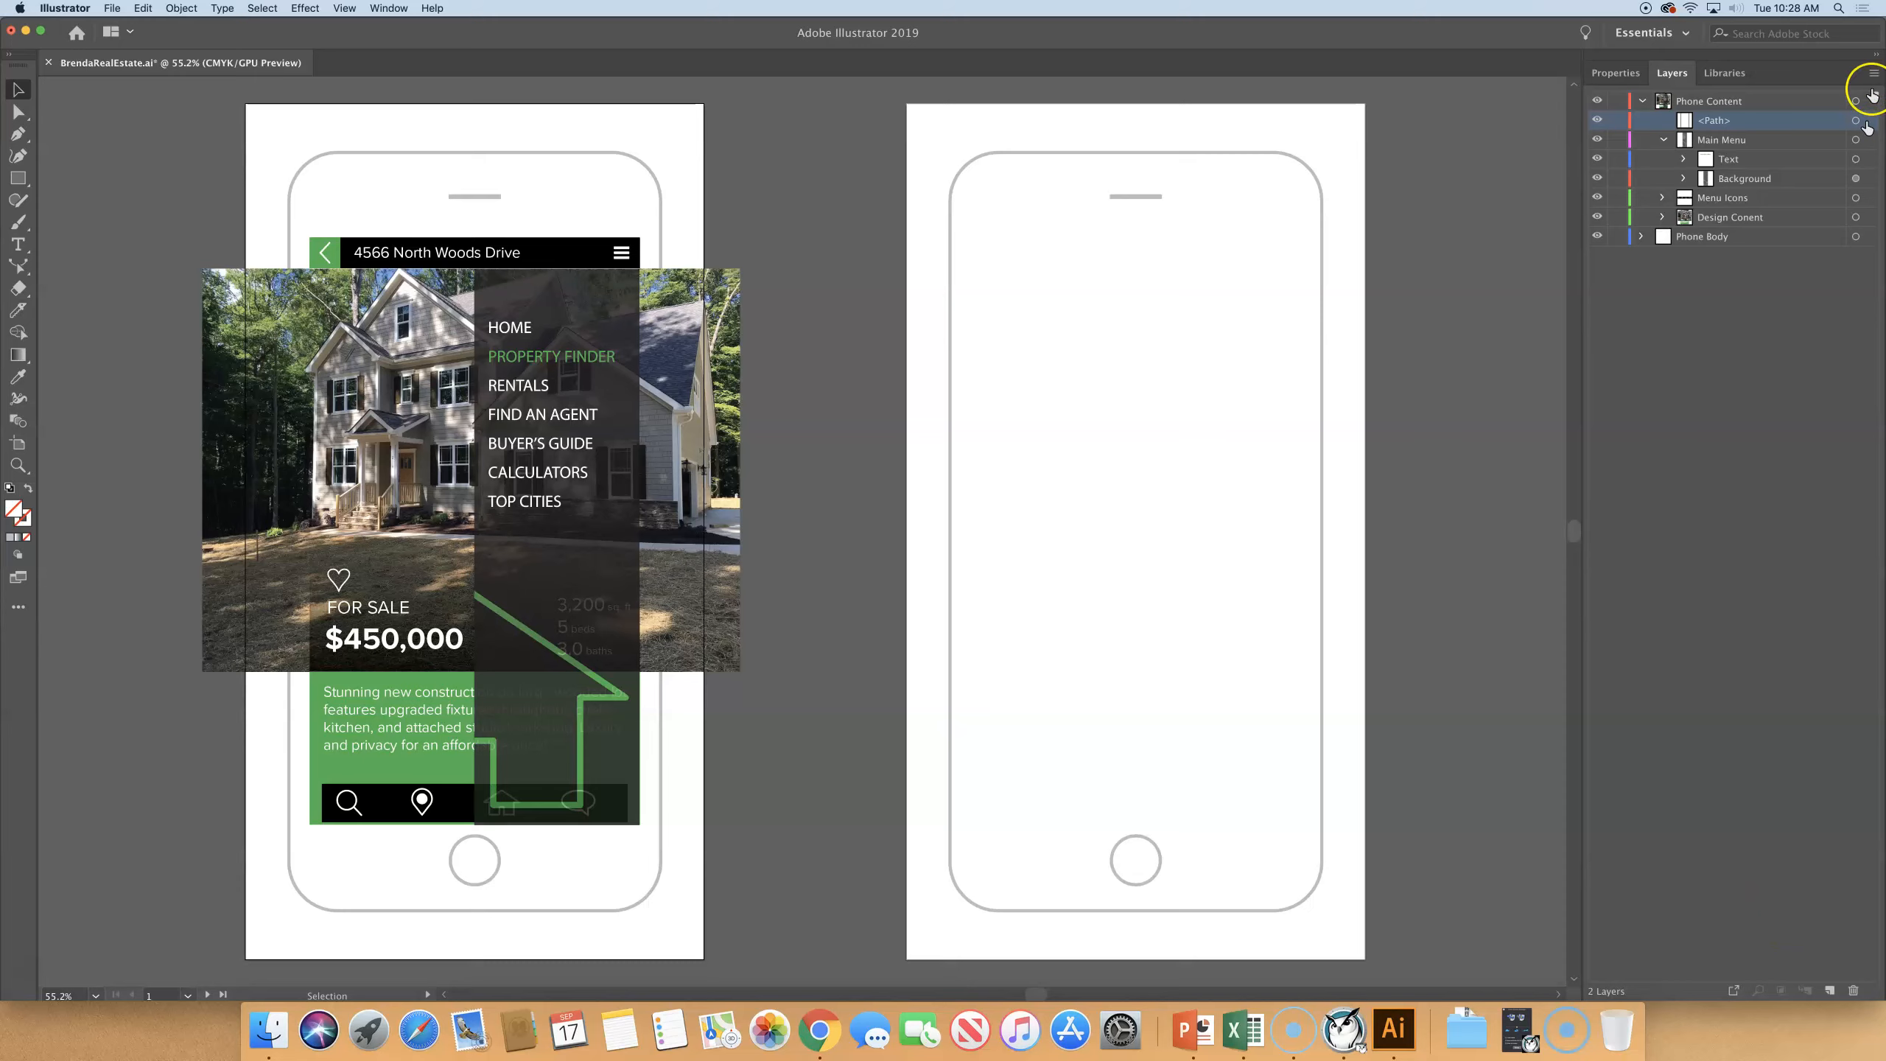
{"action": "left_click", "coordinate": [1748, 103]}
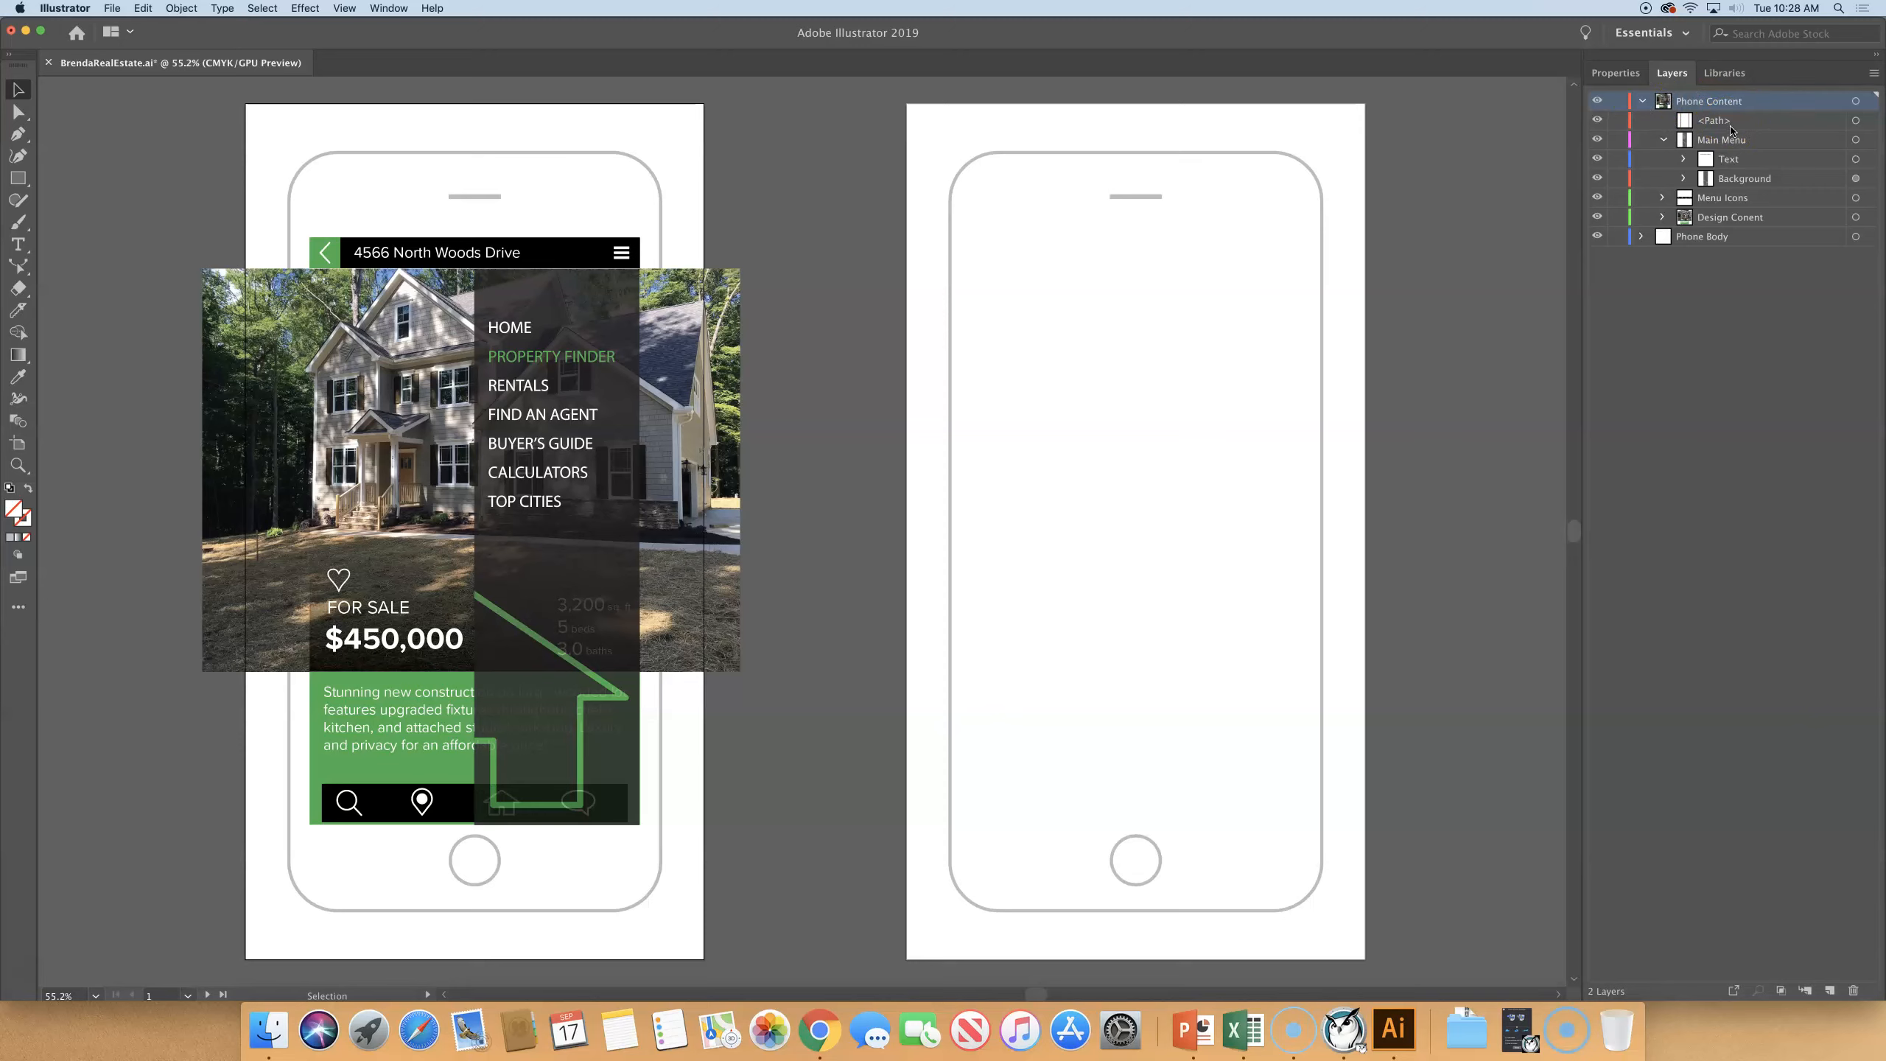
{"action": "left_click", "coordinate": [1781, 990]}
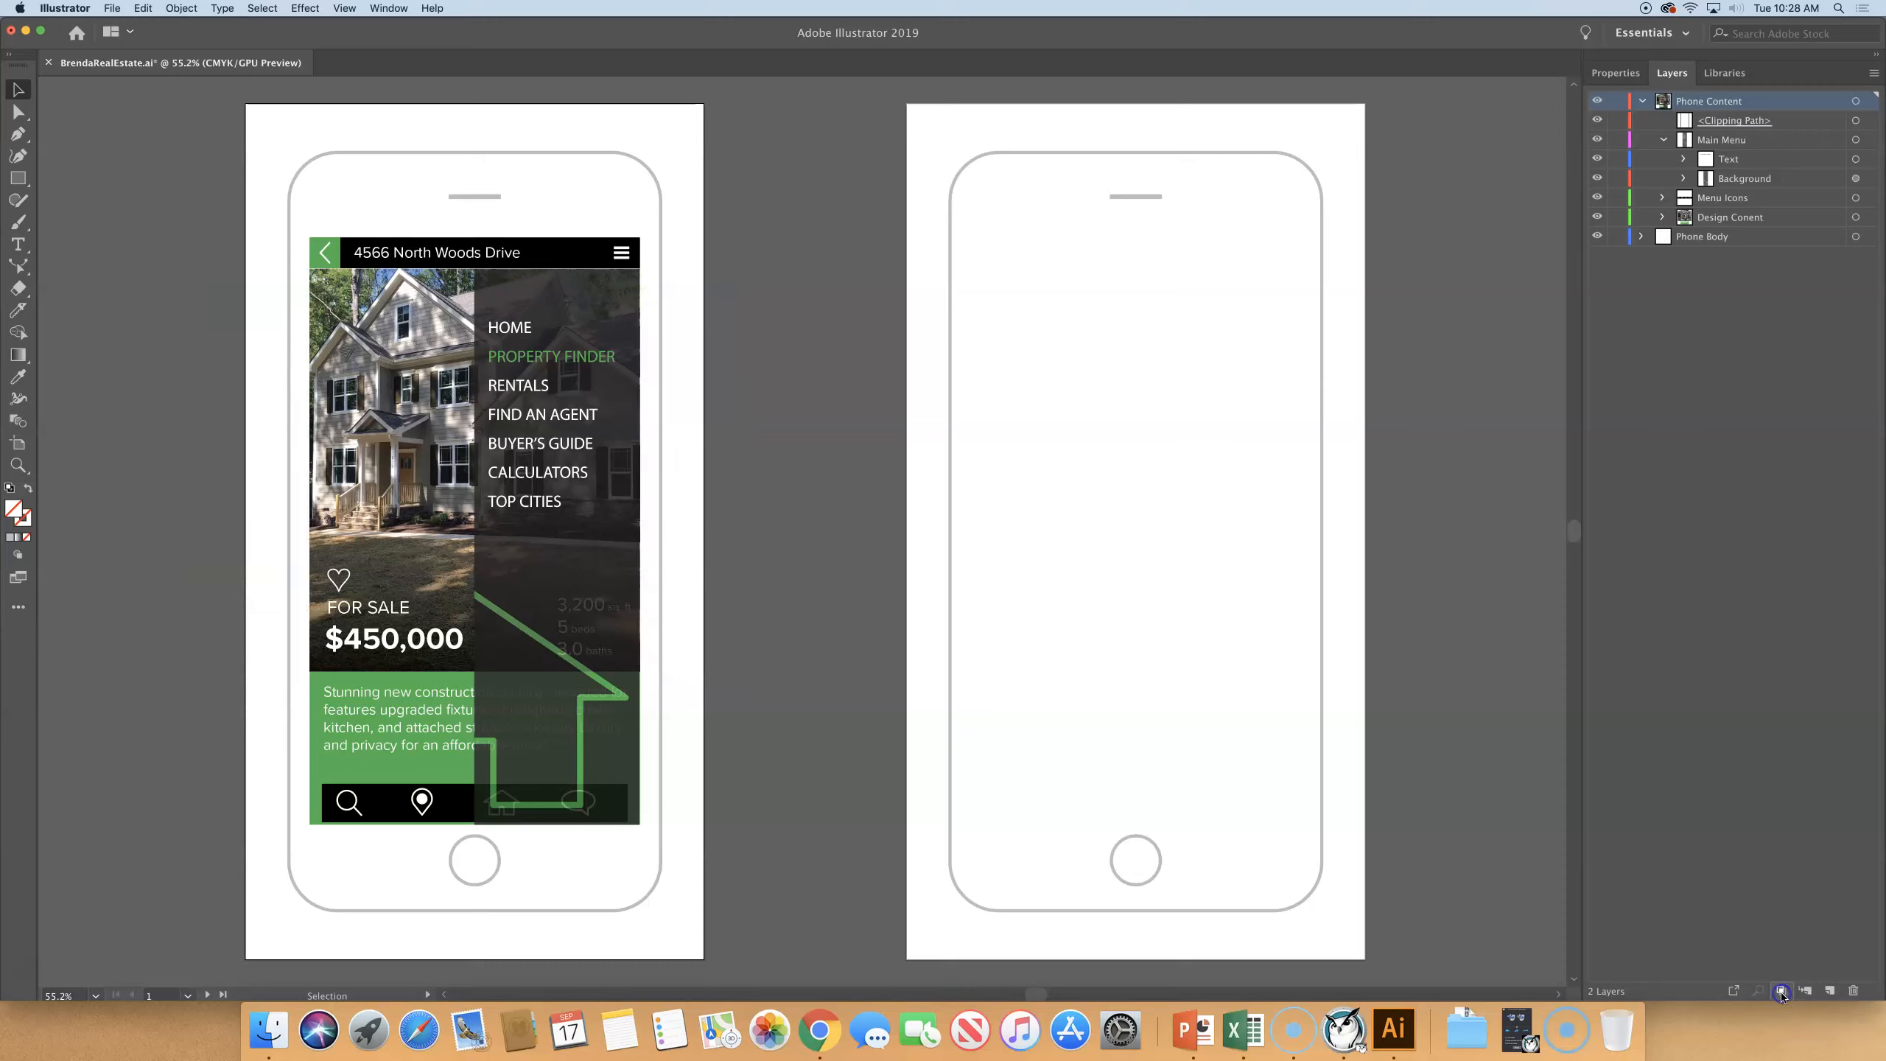